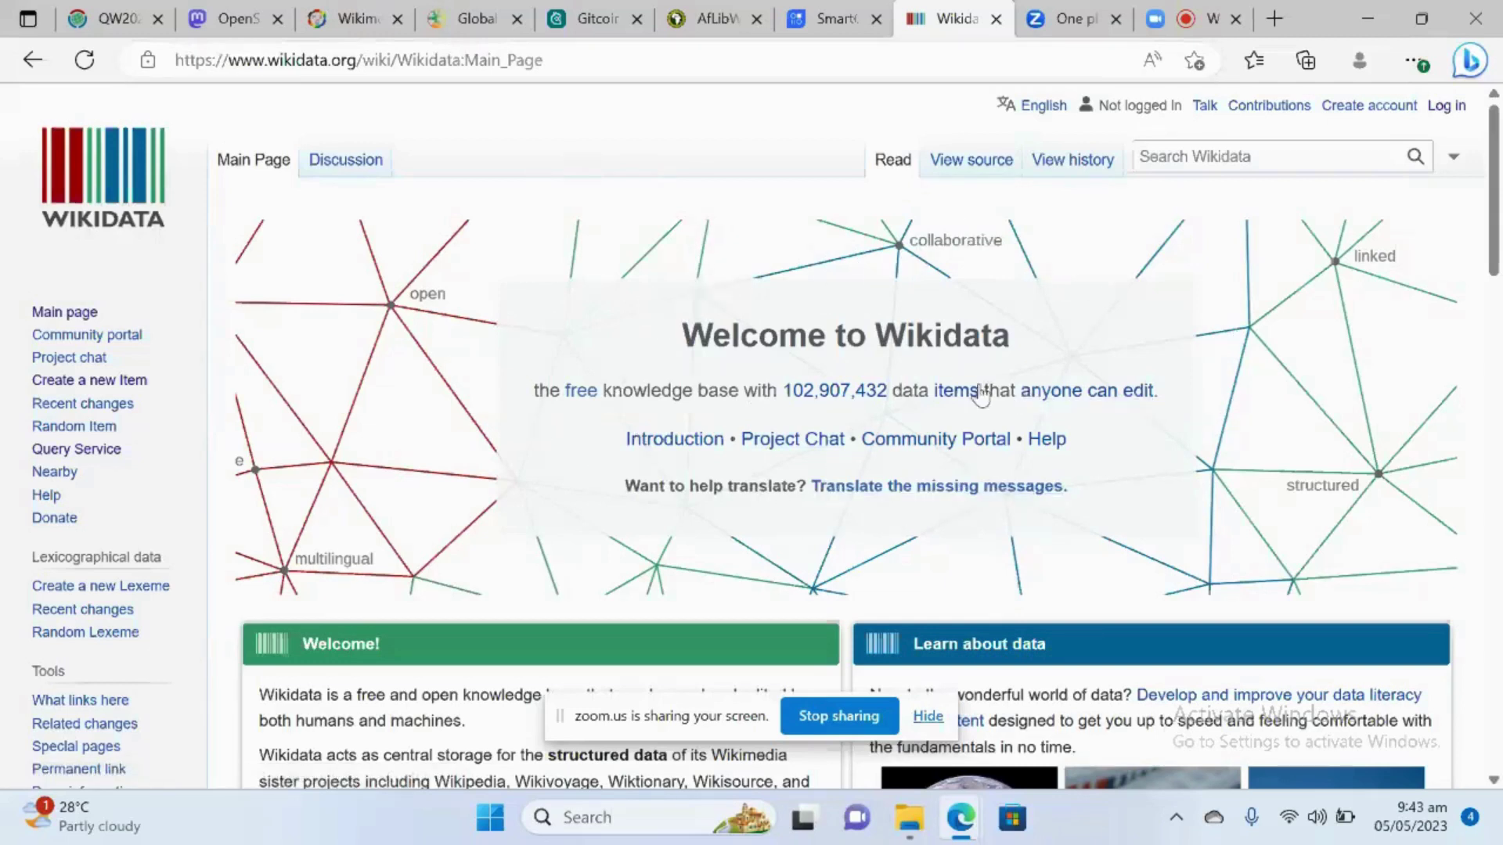
# Open the Wikidata main page at wikidata.org
pyautogui.click(554, 71)
pyautogui.write('wikid')
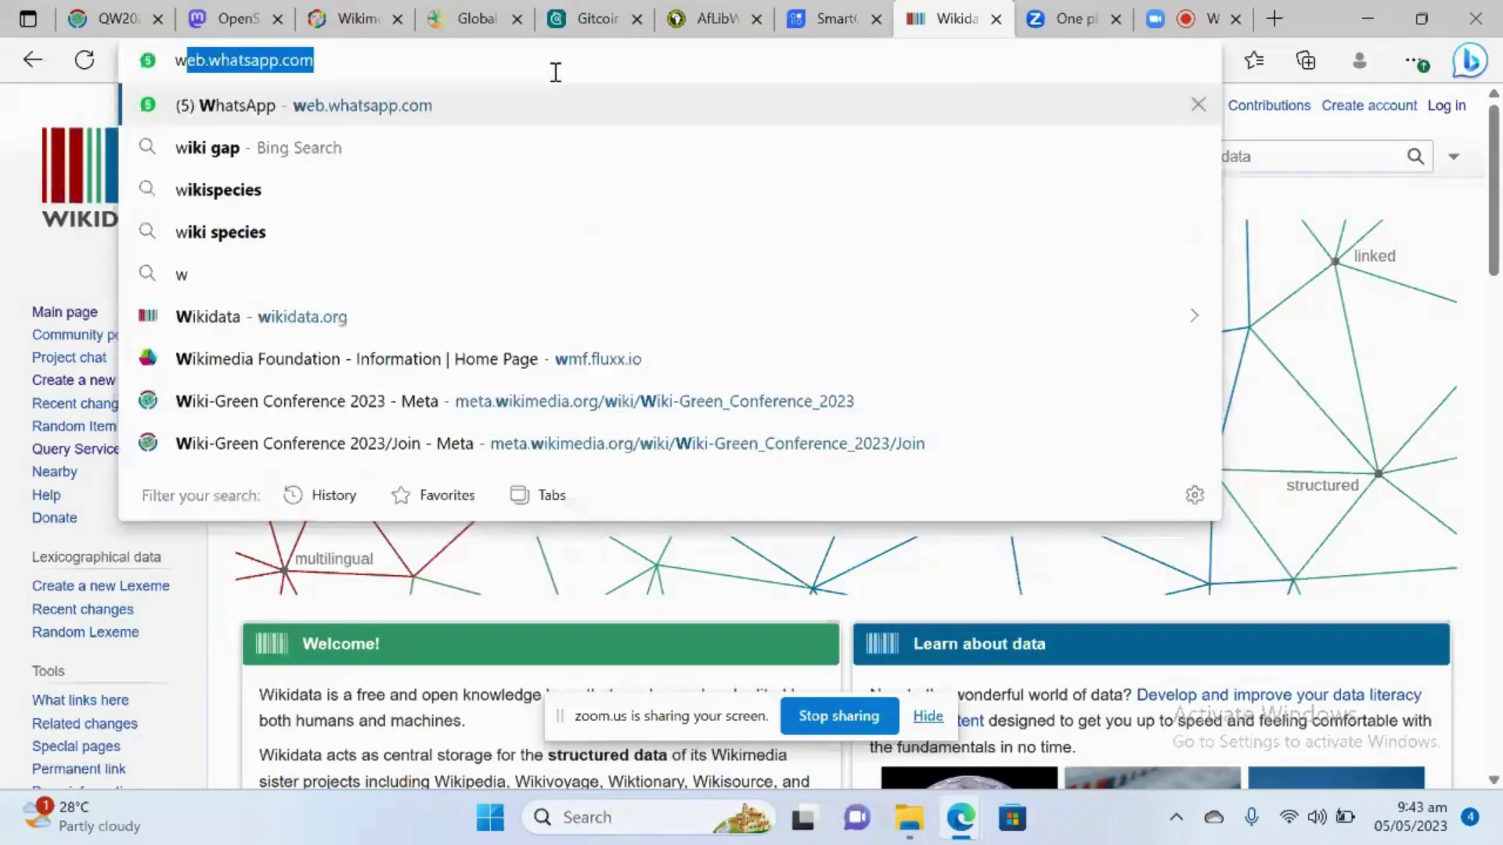
pyautogui.write('a')
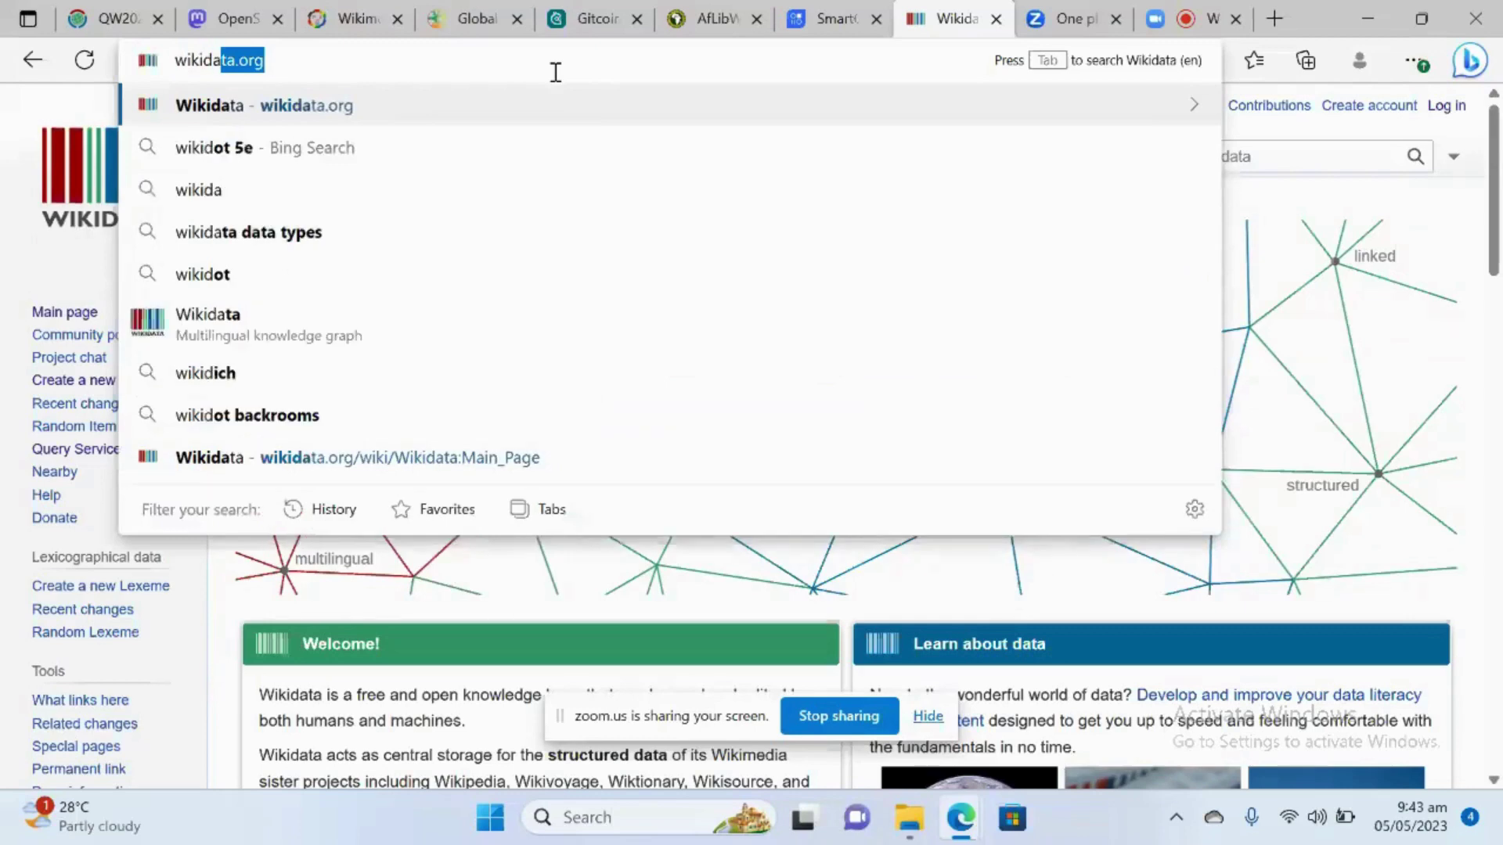
pyautogui.write('ta.org')
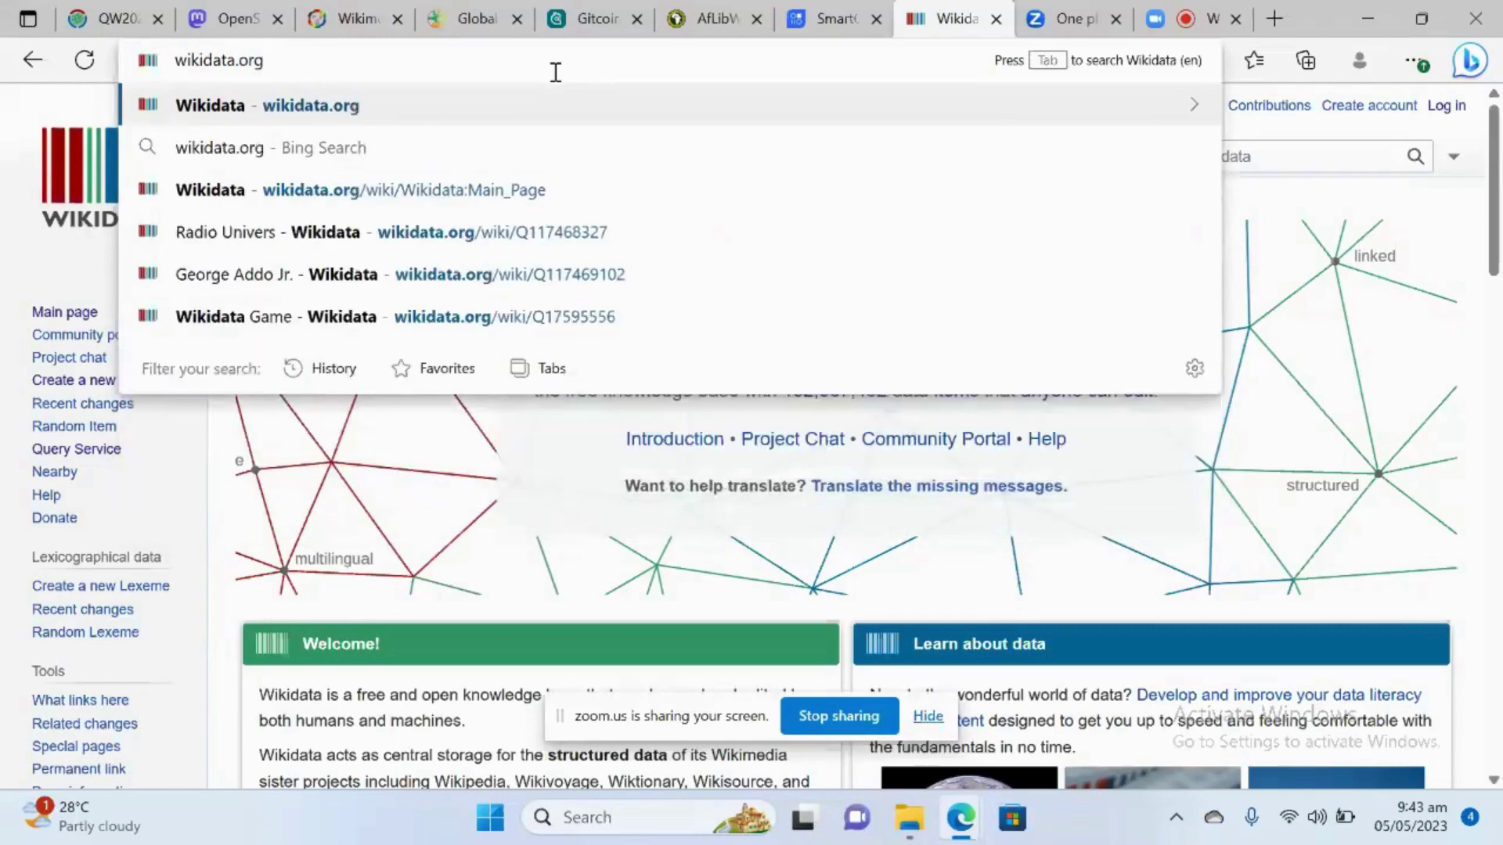
pyautogui.press('Return')
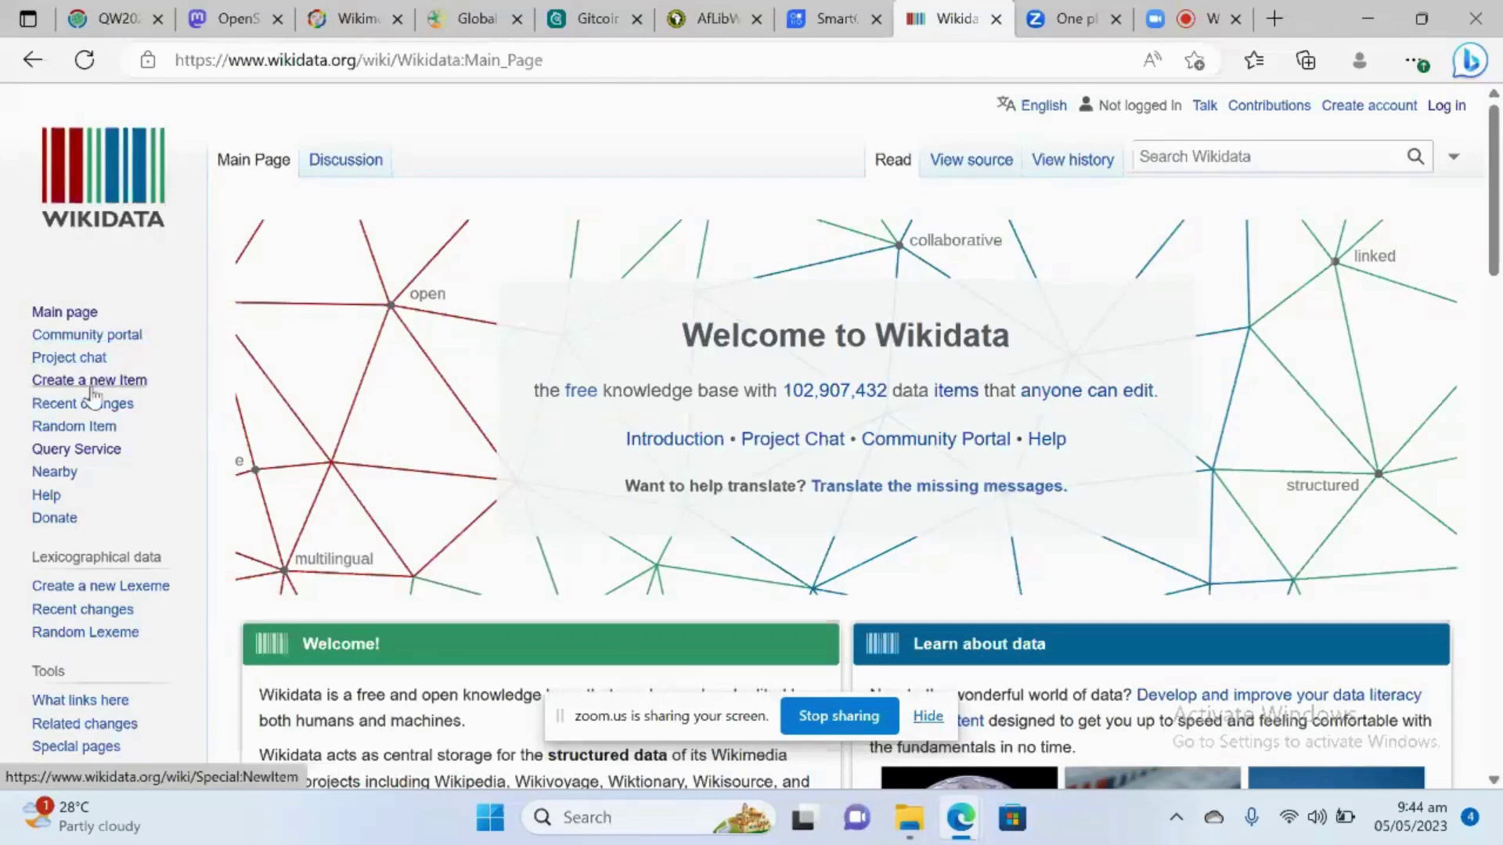
# Open the Wikidata Query Service and launch its Query Builder to reach the query form
pyautogui.click(87, 453)
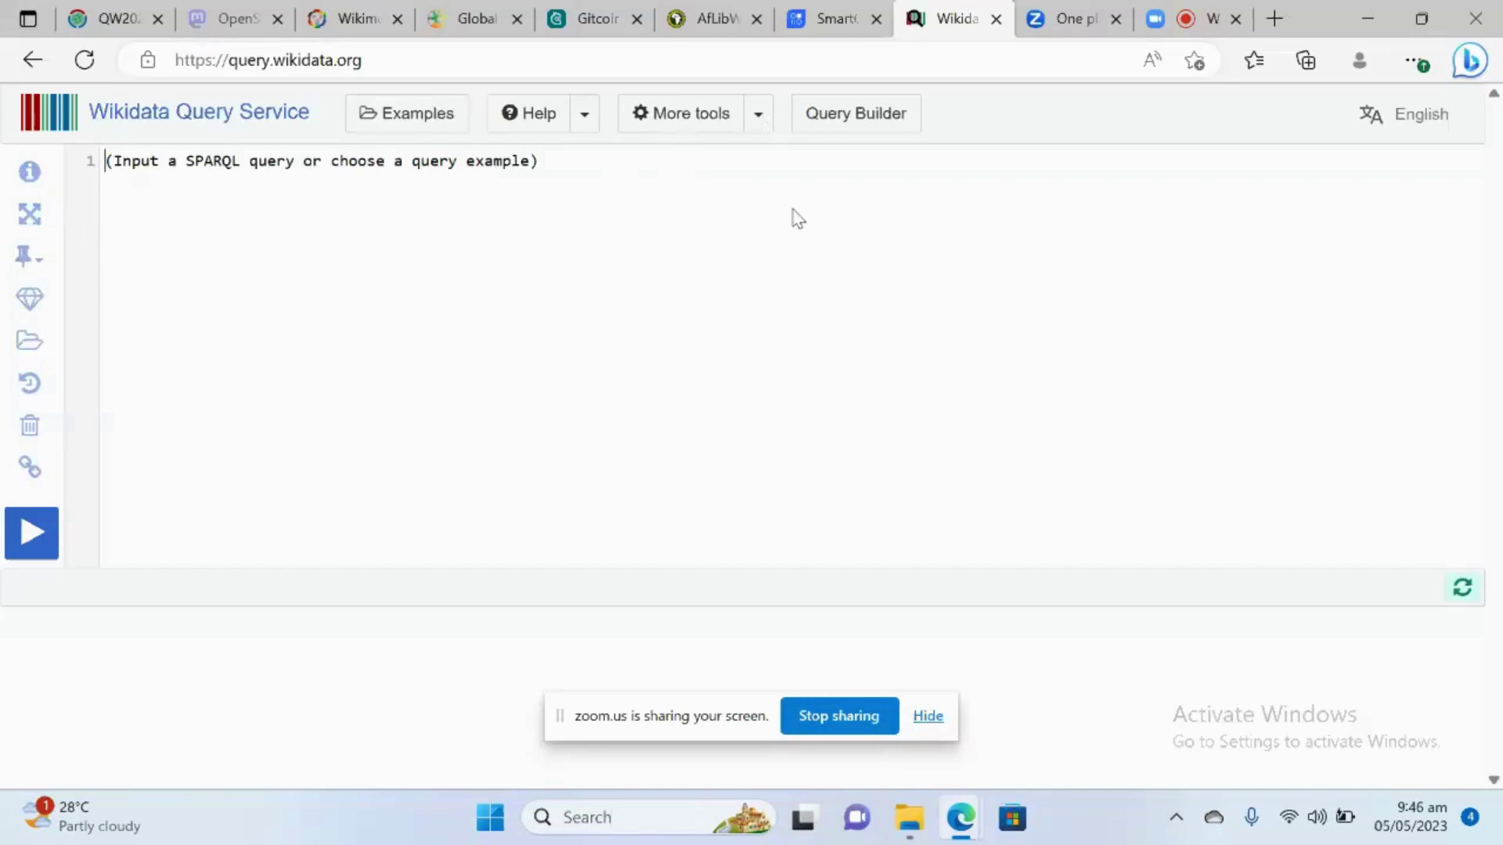
pyautogui.click(866, 116)
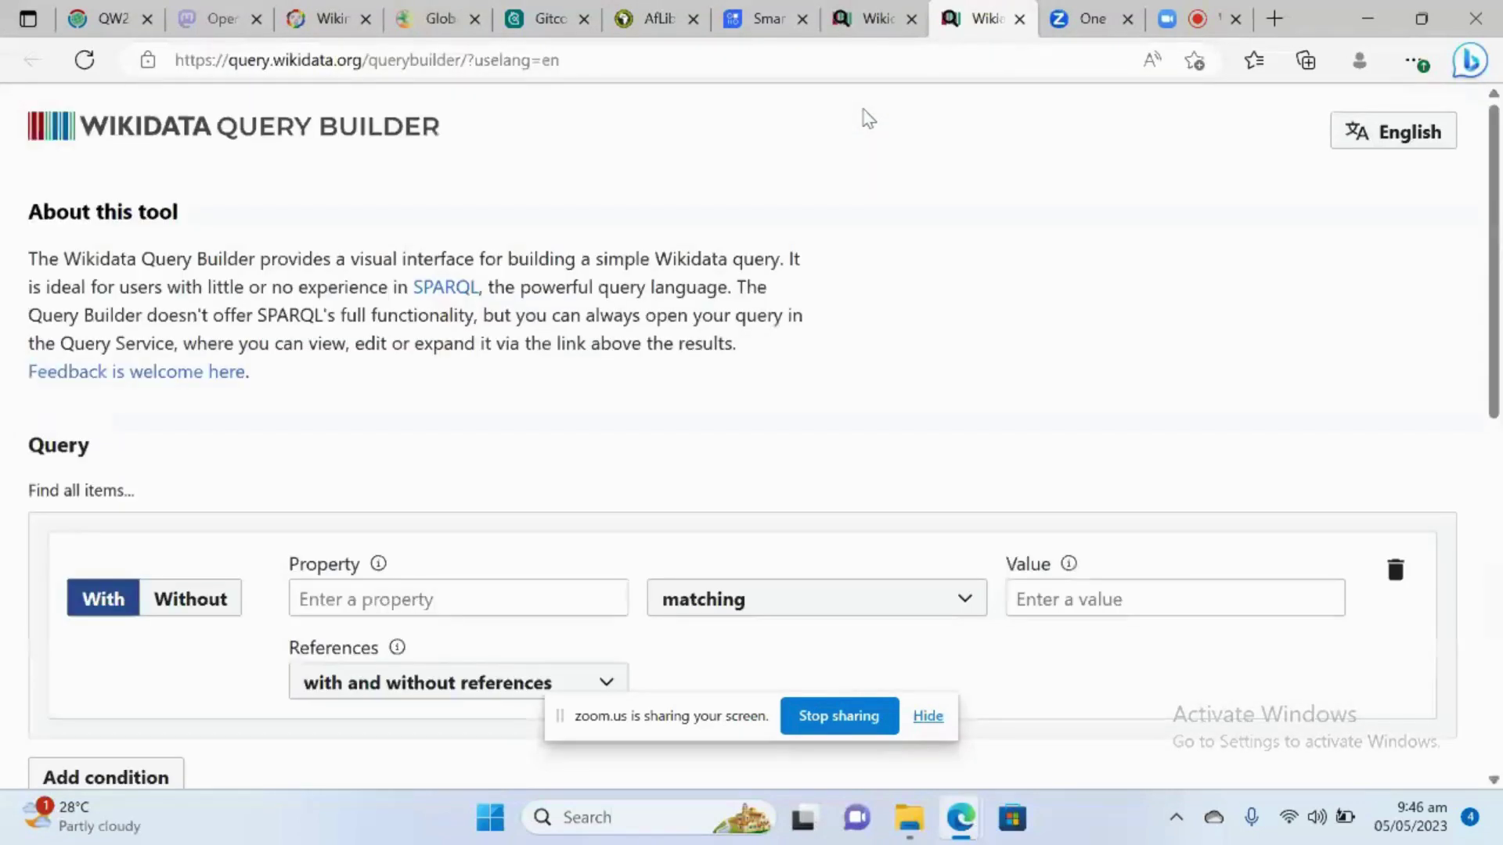
pyautogui.scroll(-1, 834, 350)
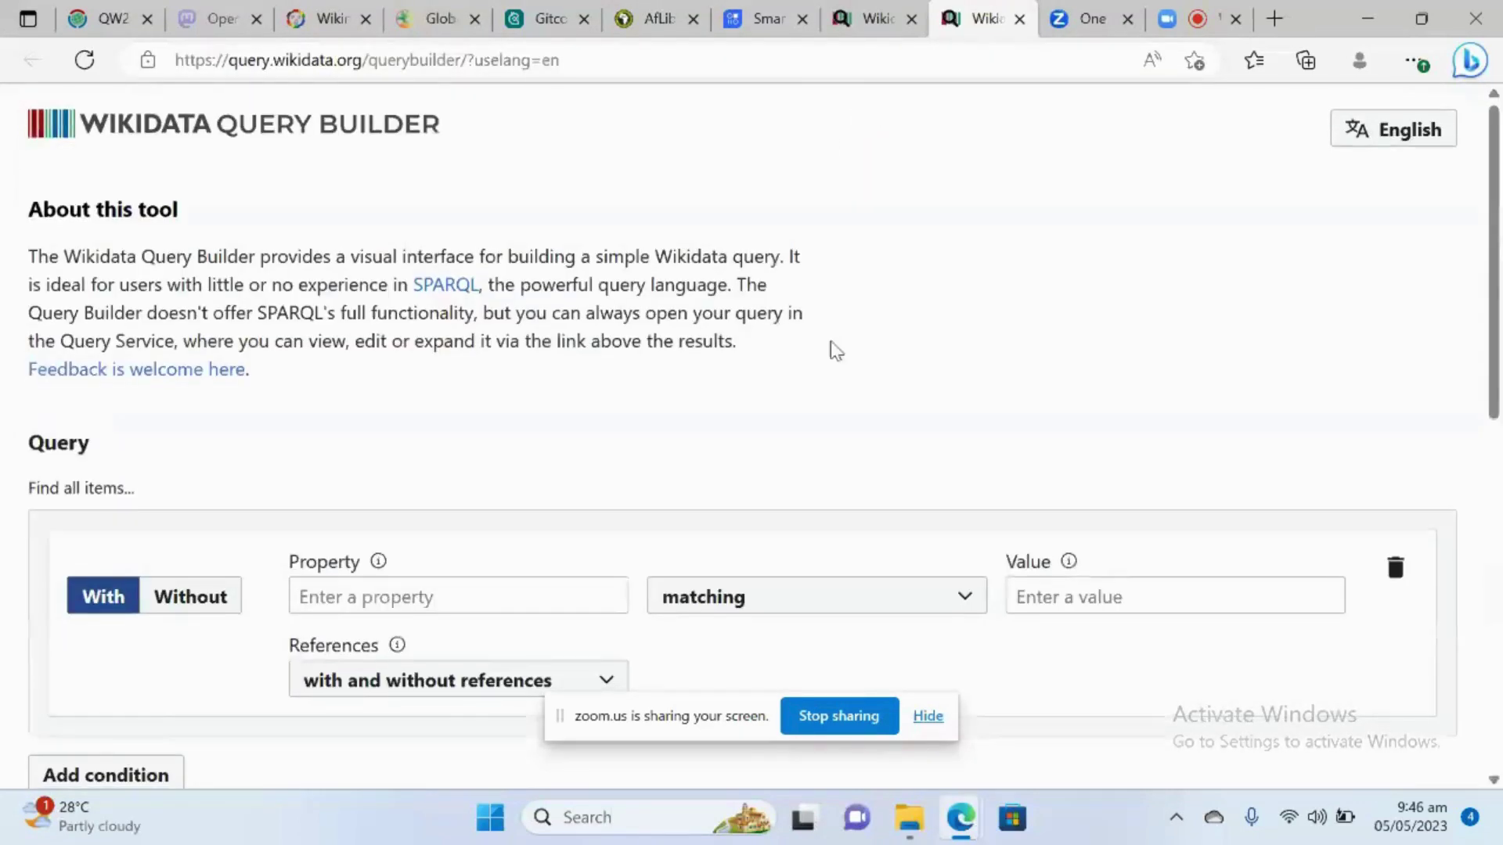
pyautogui.scroll(-2, 836, 351)
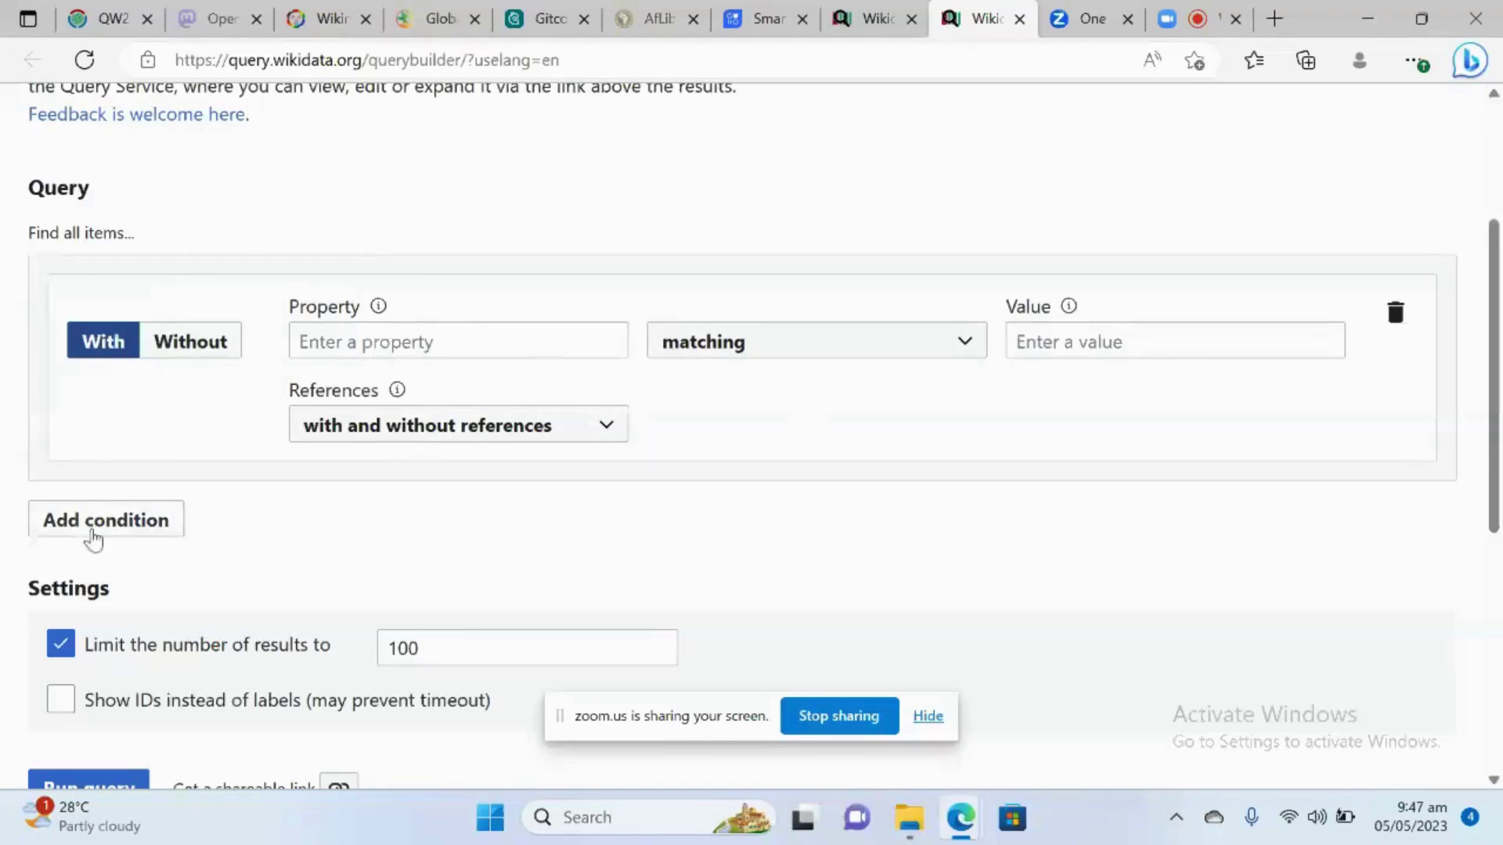
# Add a second condition to the query and delete it again
pyautogui.click(97, 529)
pyautogui.scroll(-3, 98, 529)
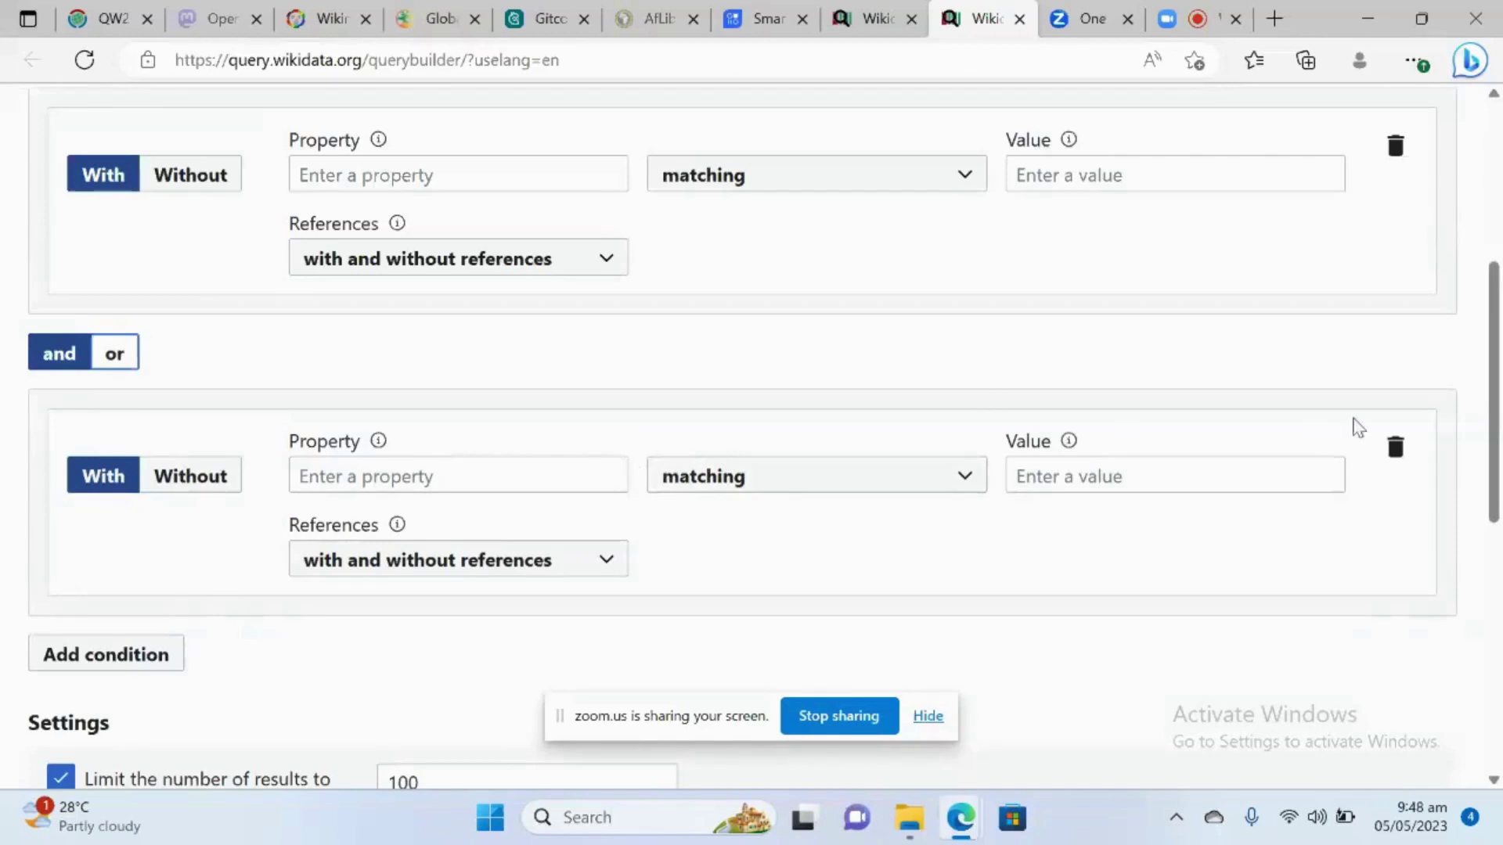
pyautogui.click(1396, 450)
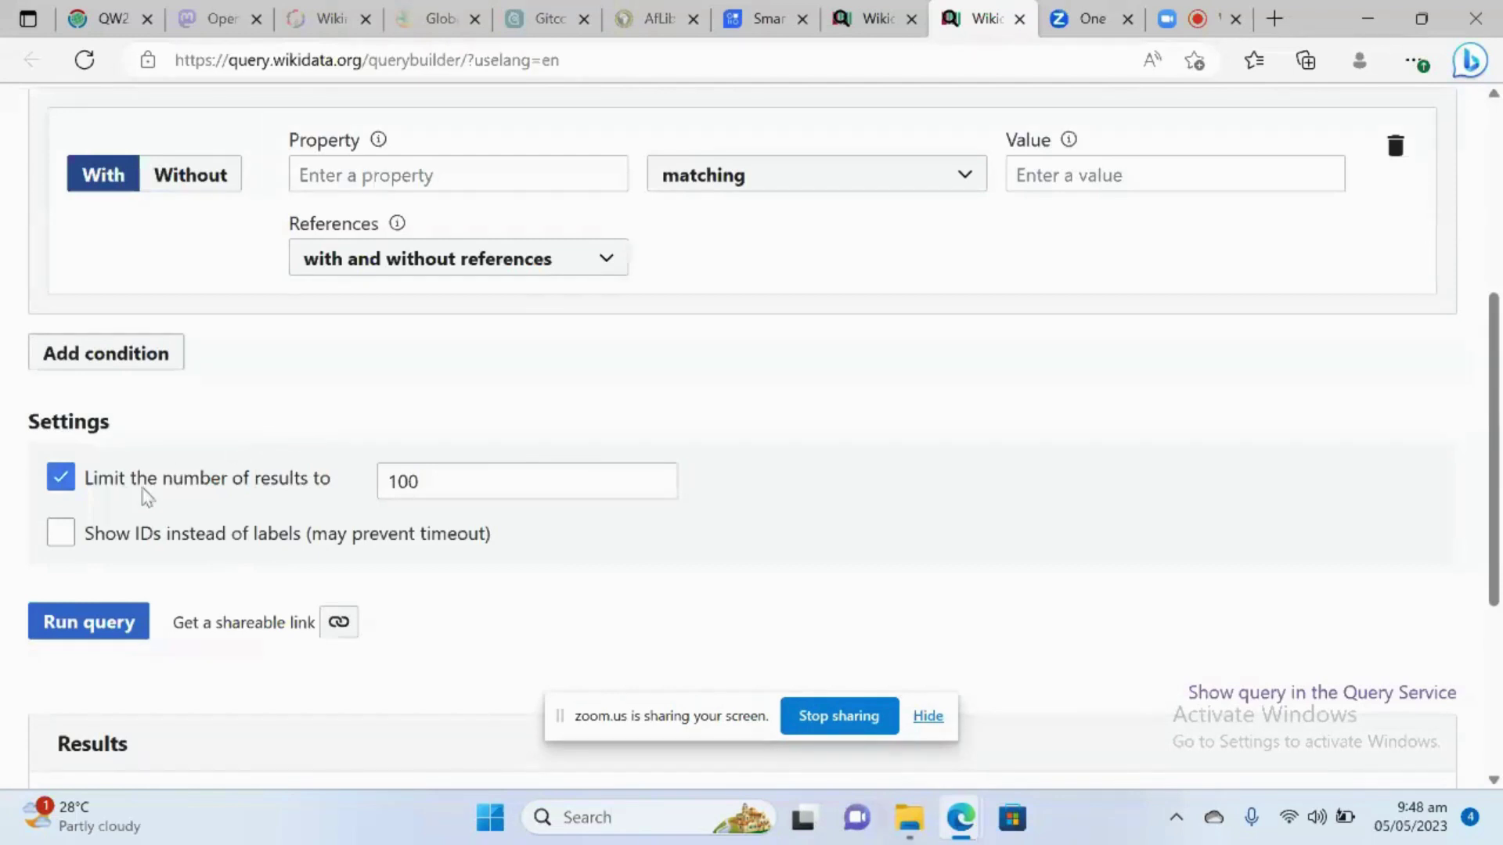
pyautogui.click(409, 483)
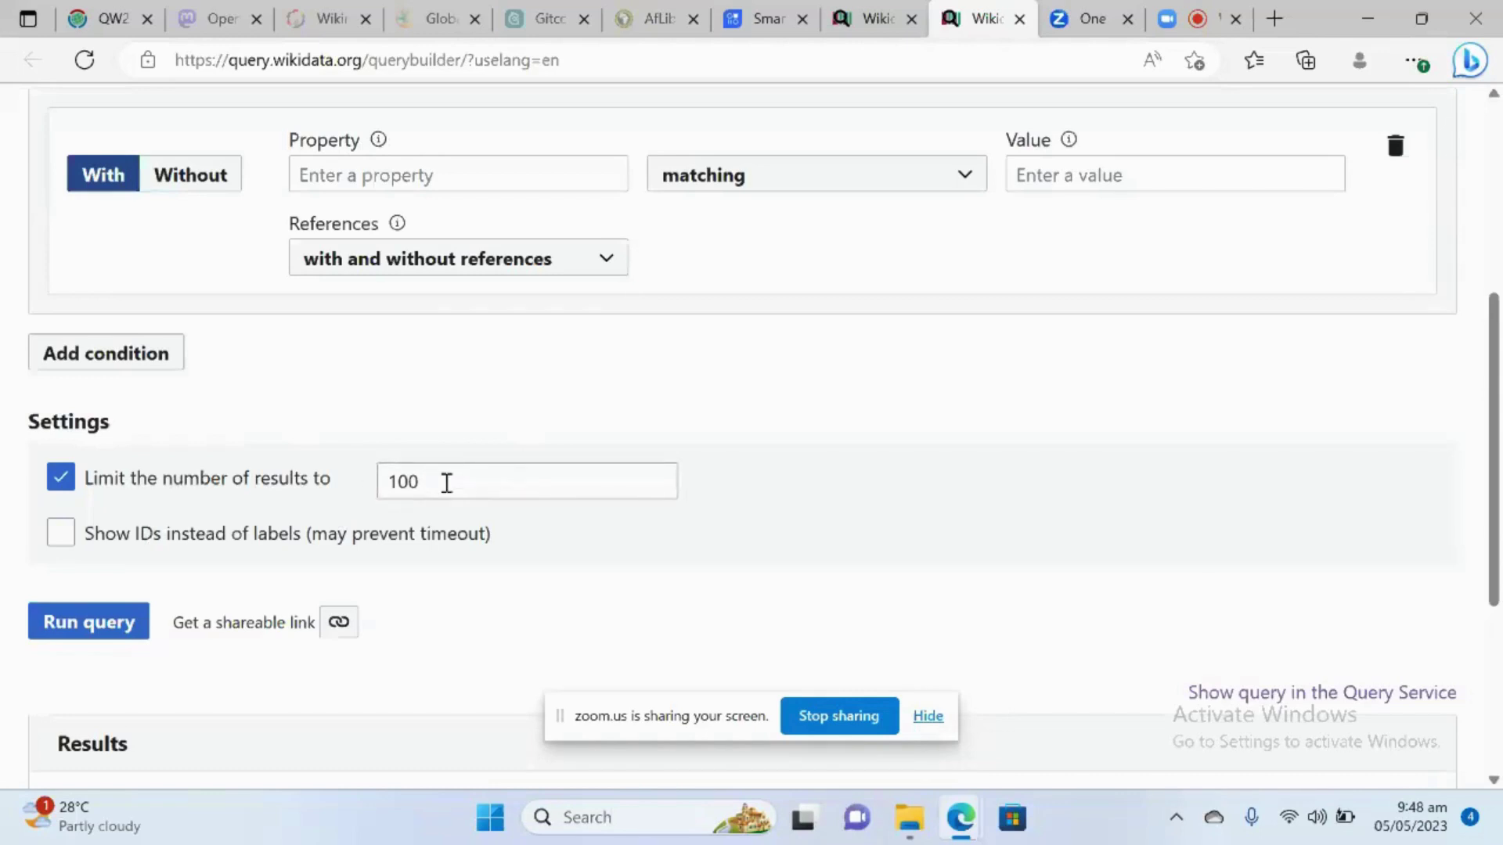
# Set the property of the query condition to "instance of"
pyautogui.scroll(2, 529, 351)
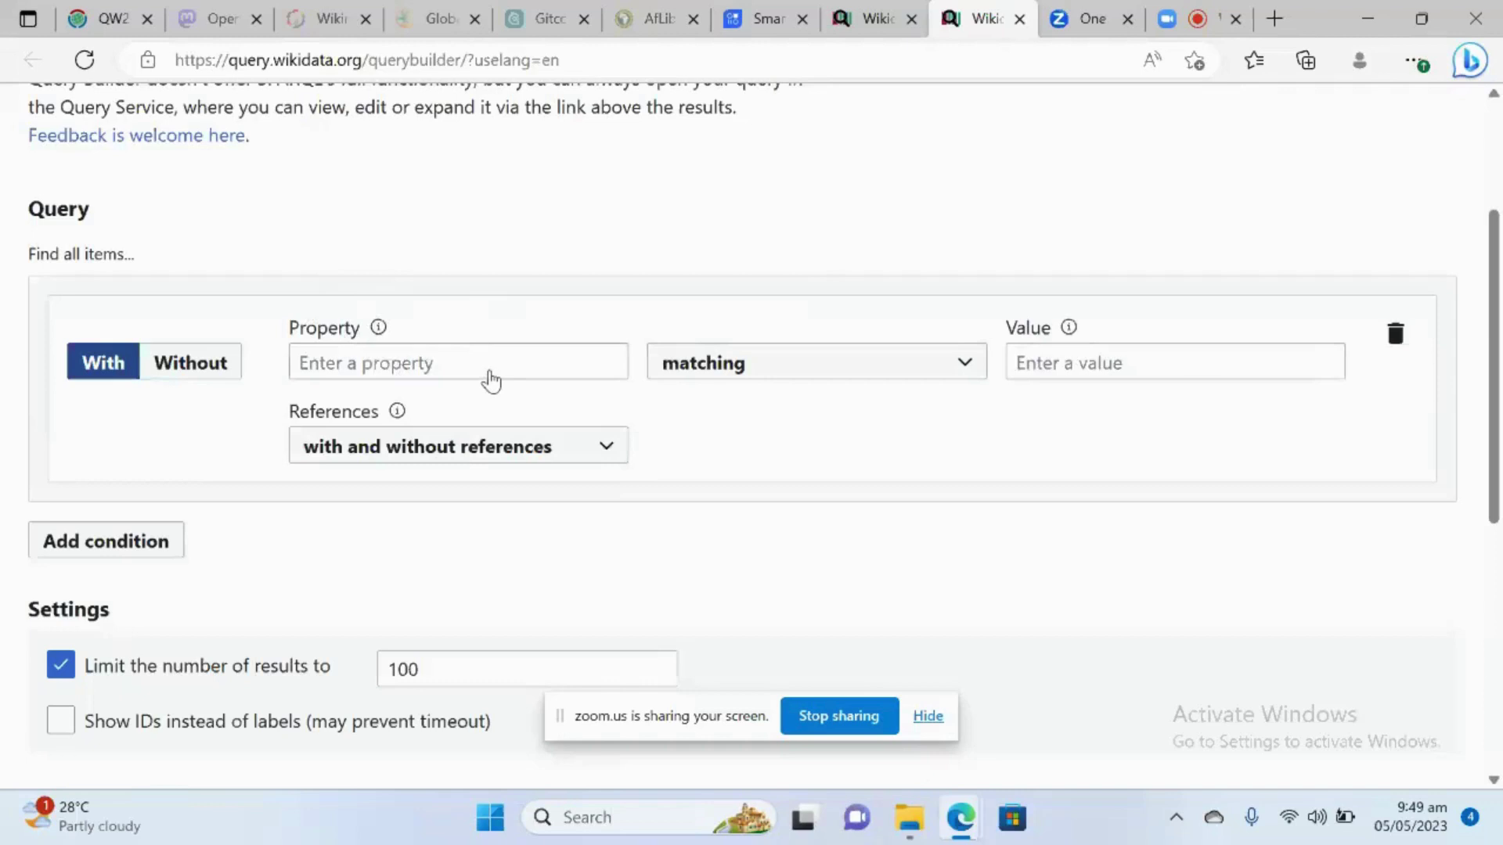
pyautogui.click(436, 368)
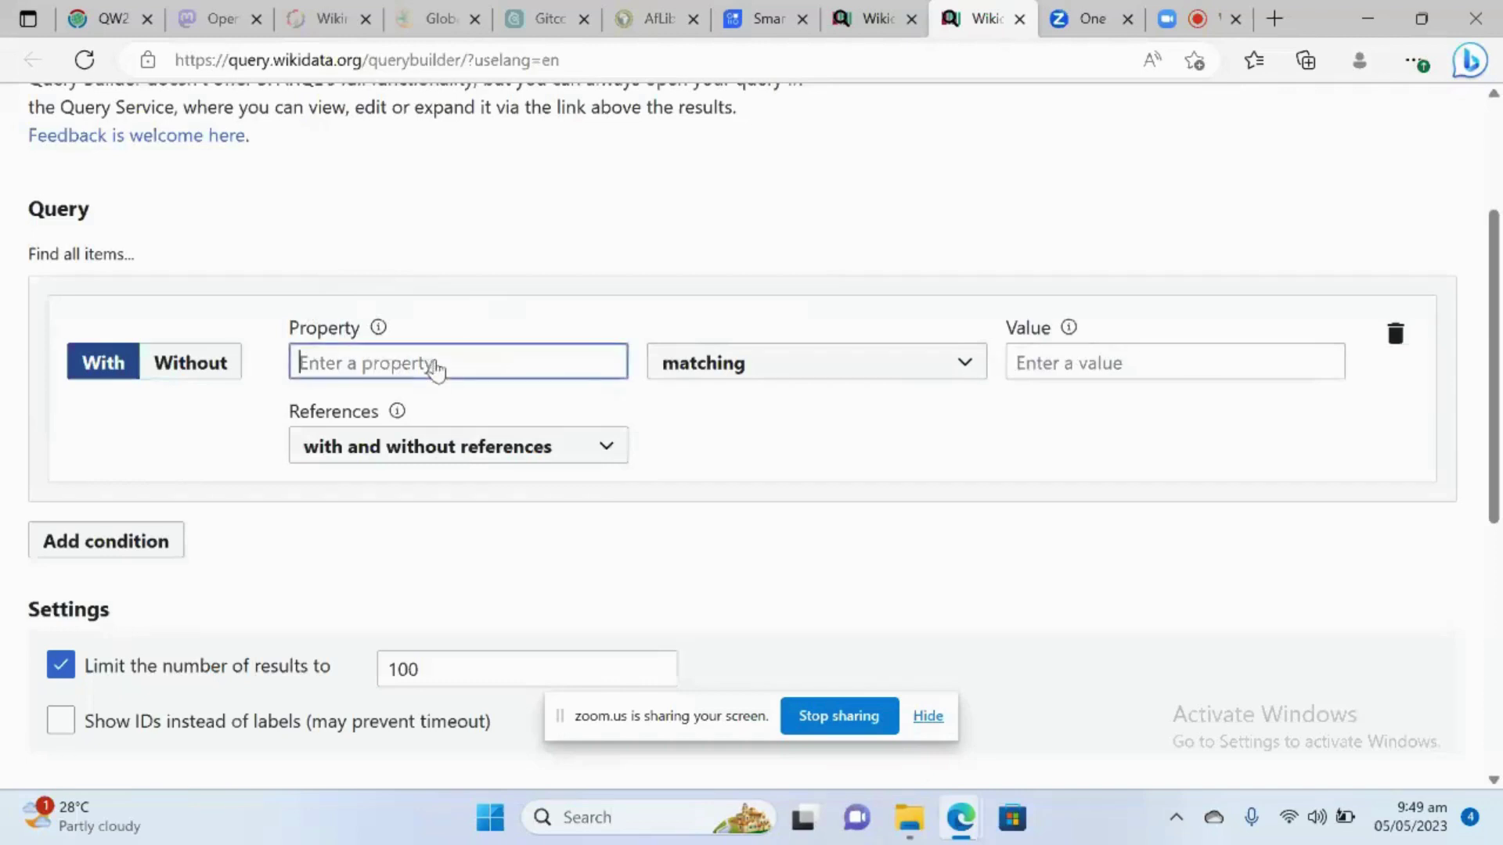
pyautogui.write('ins')
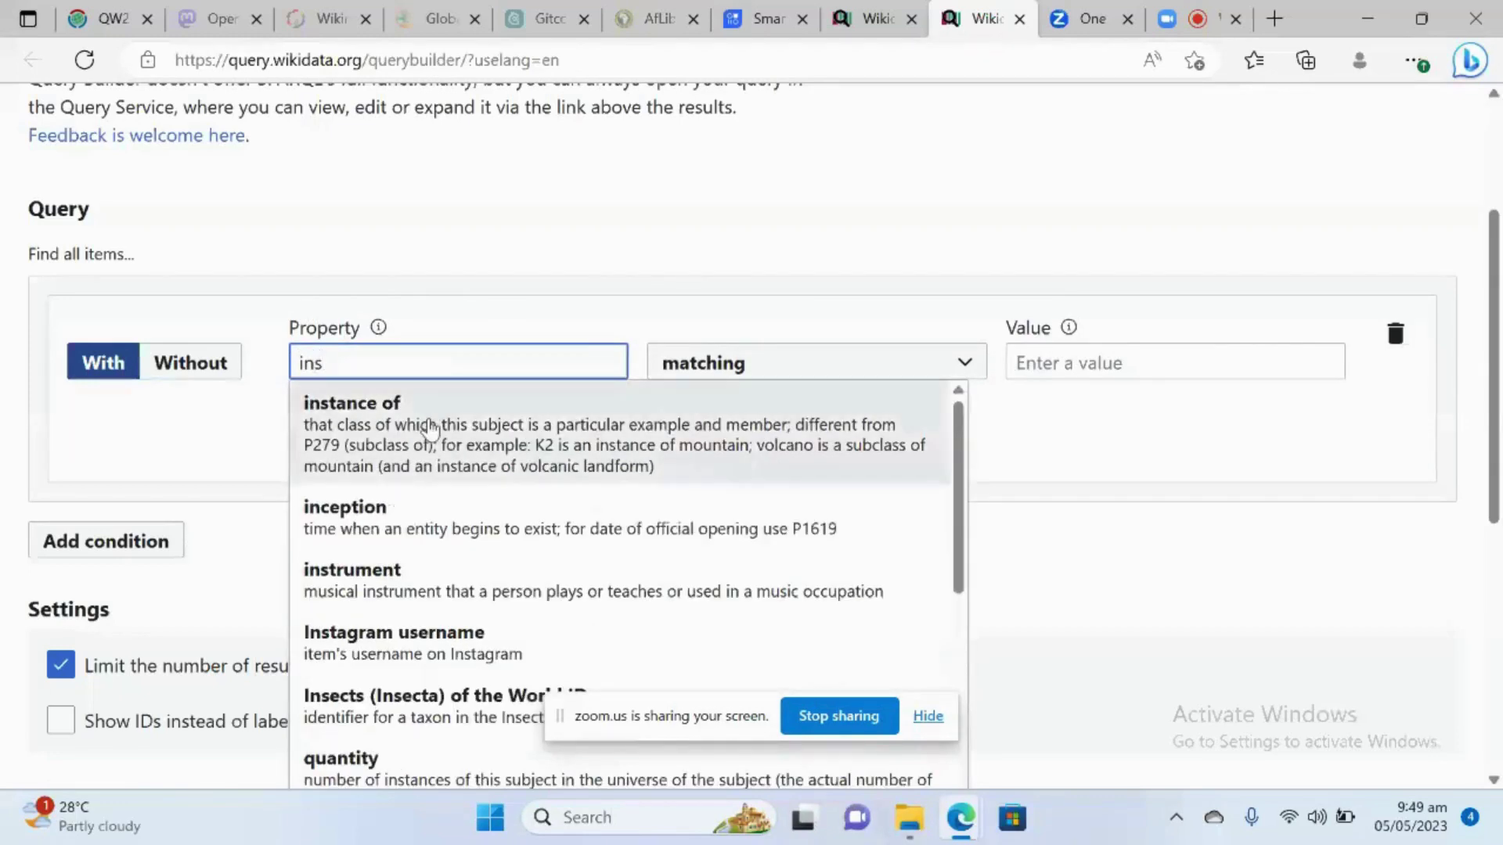
pyautogui.click(429, 411)
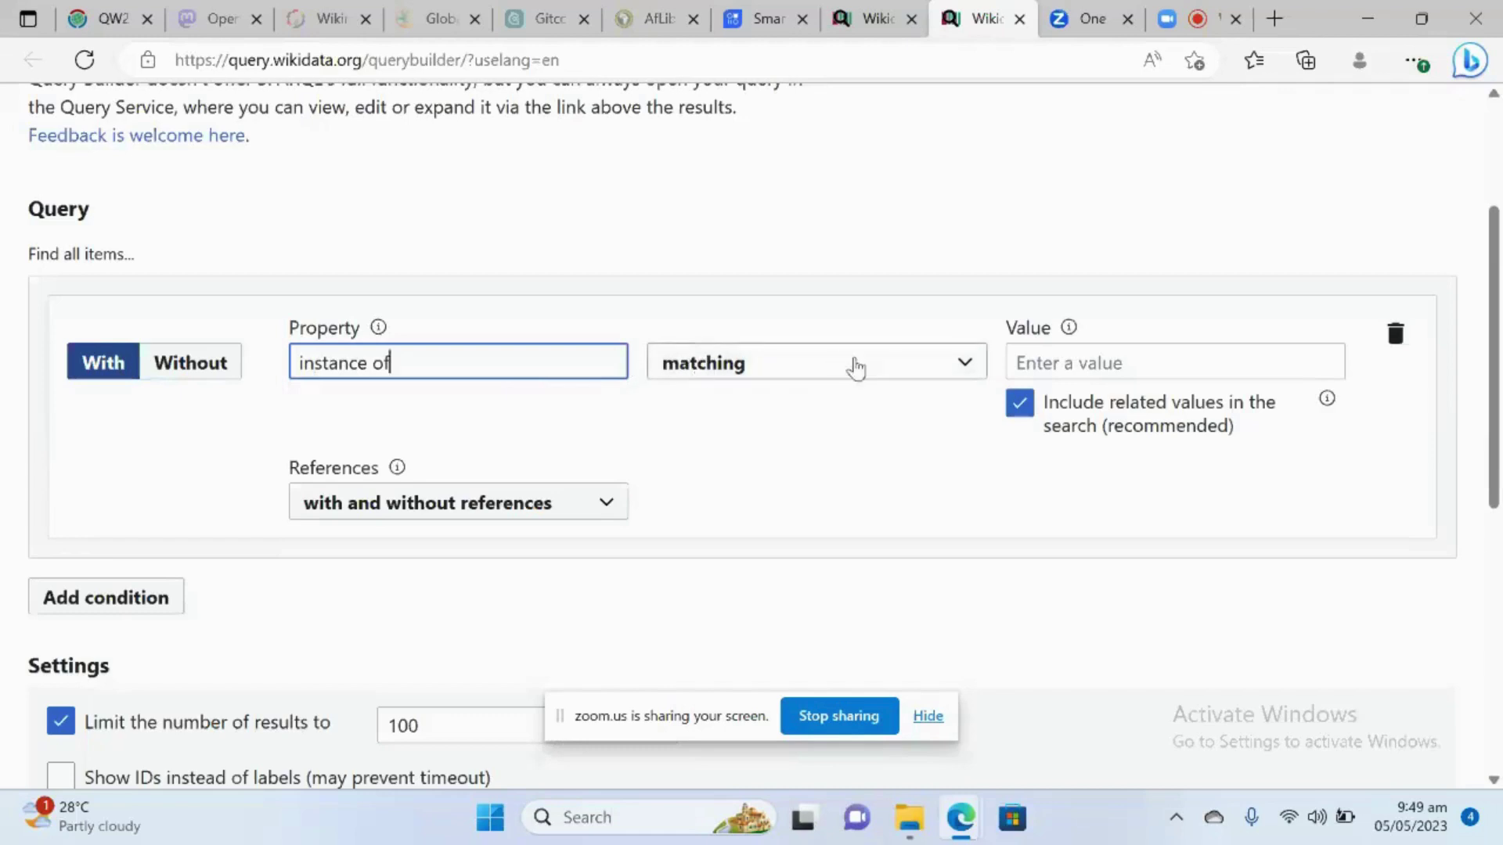
# Search the condition's values for "countries" and choose "country", the distinct territorial body or political entity
pyautogui.click(1024, 364)
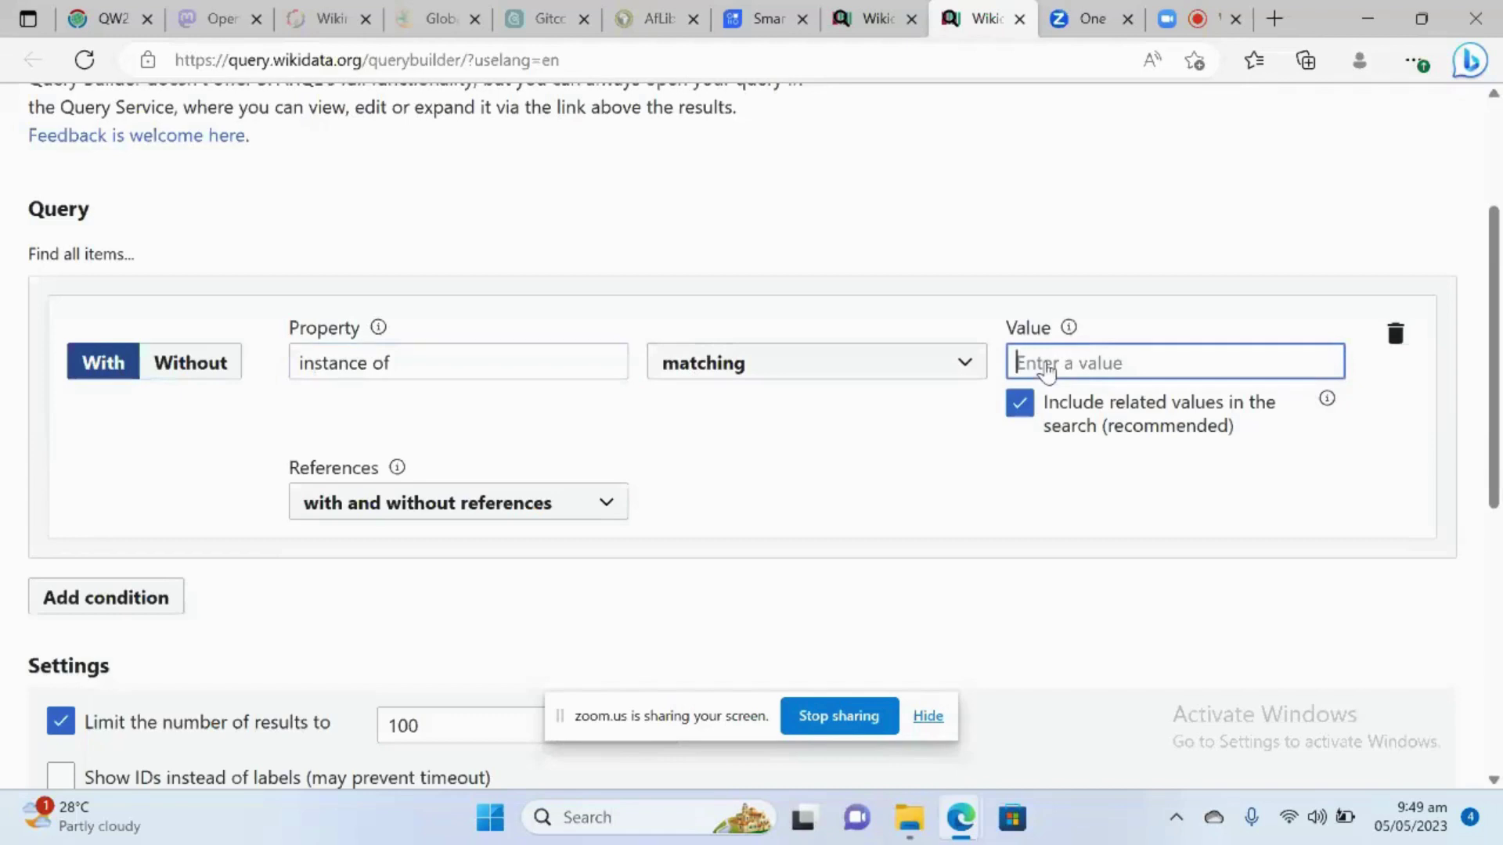
pyautogui.write('cou')
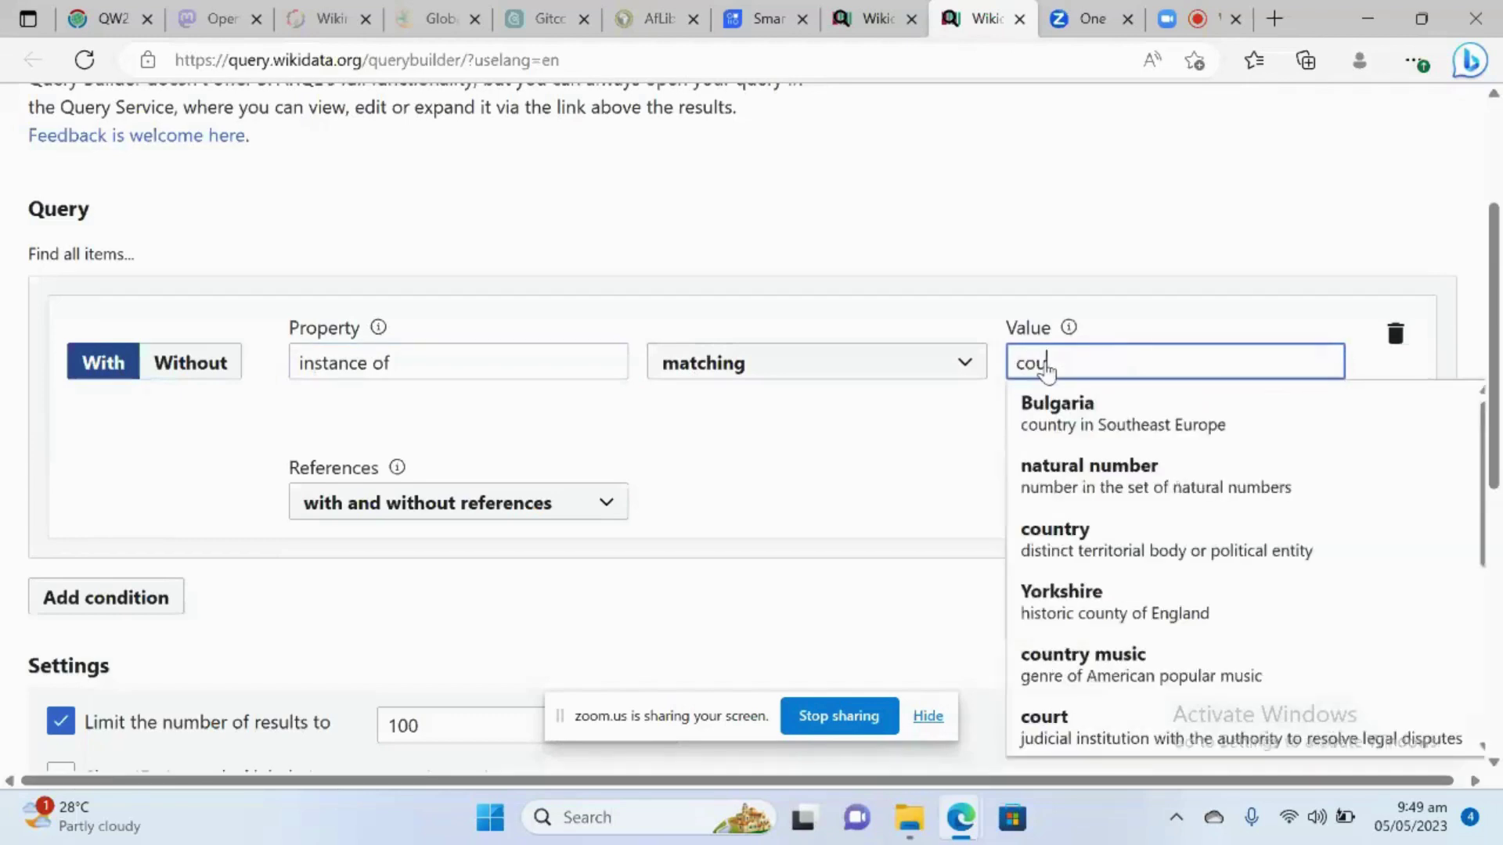
pyautogui.write('ntir')
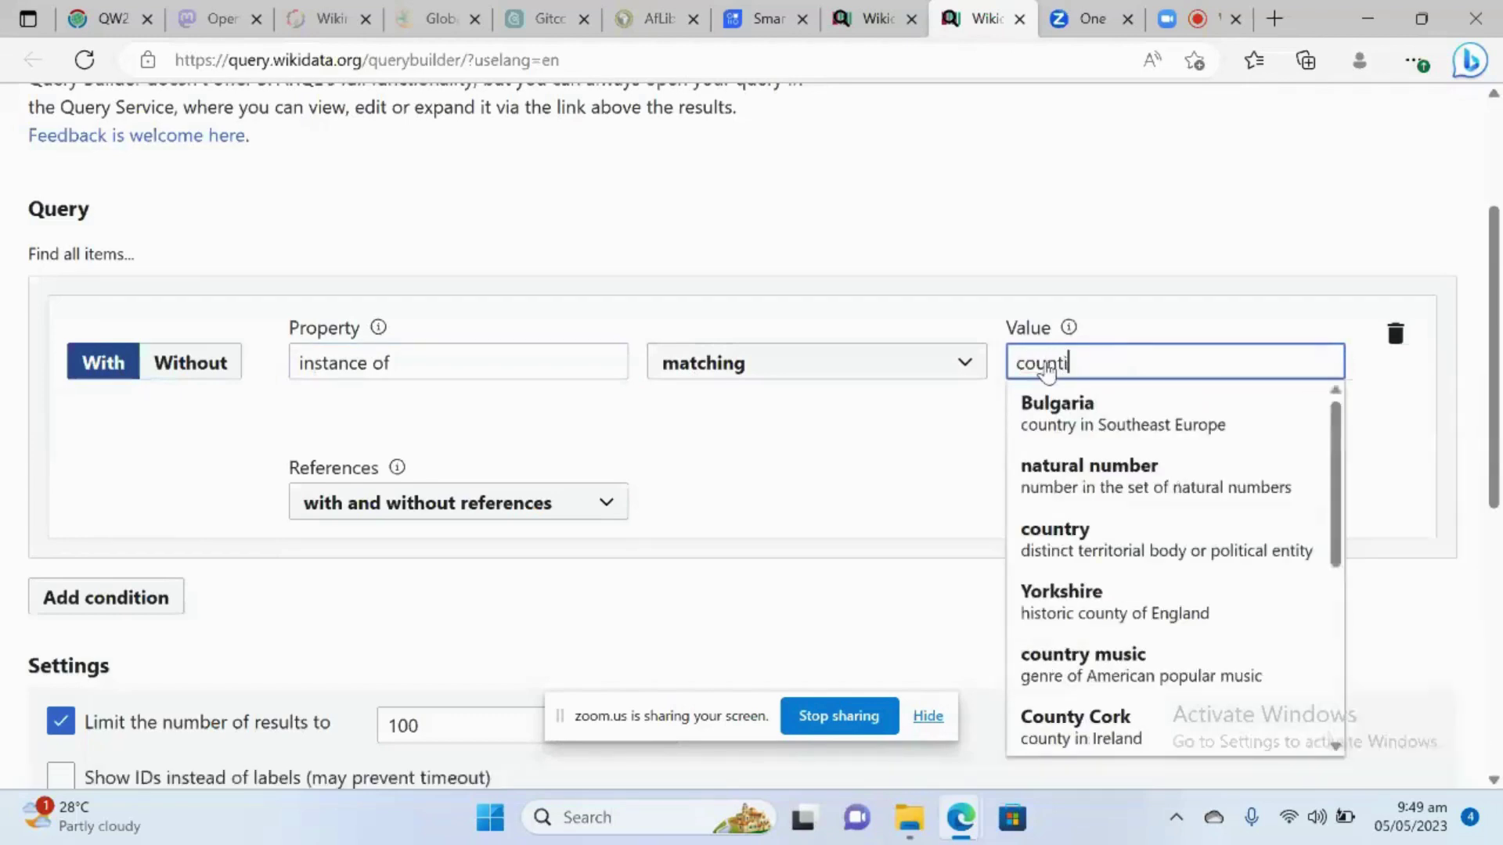
pyautogui.press('BackSpace')
pyautogui.press('BackSpace')
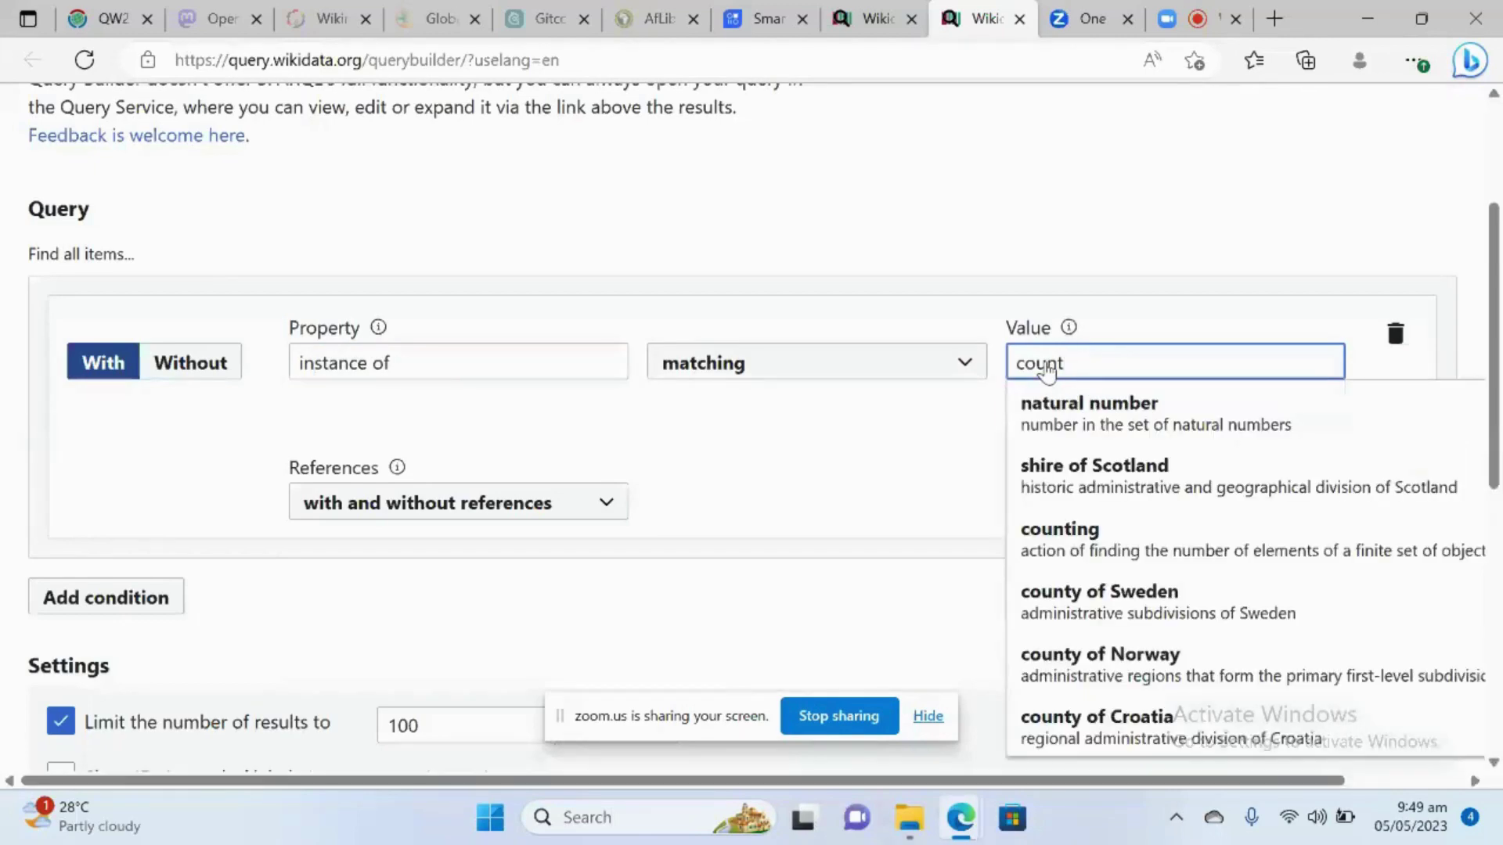
pyautogui.write('ries')
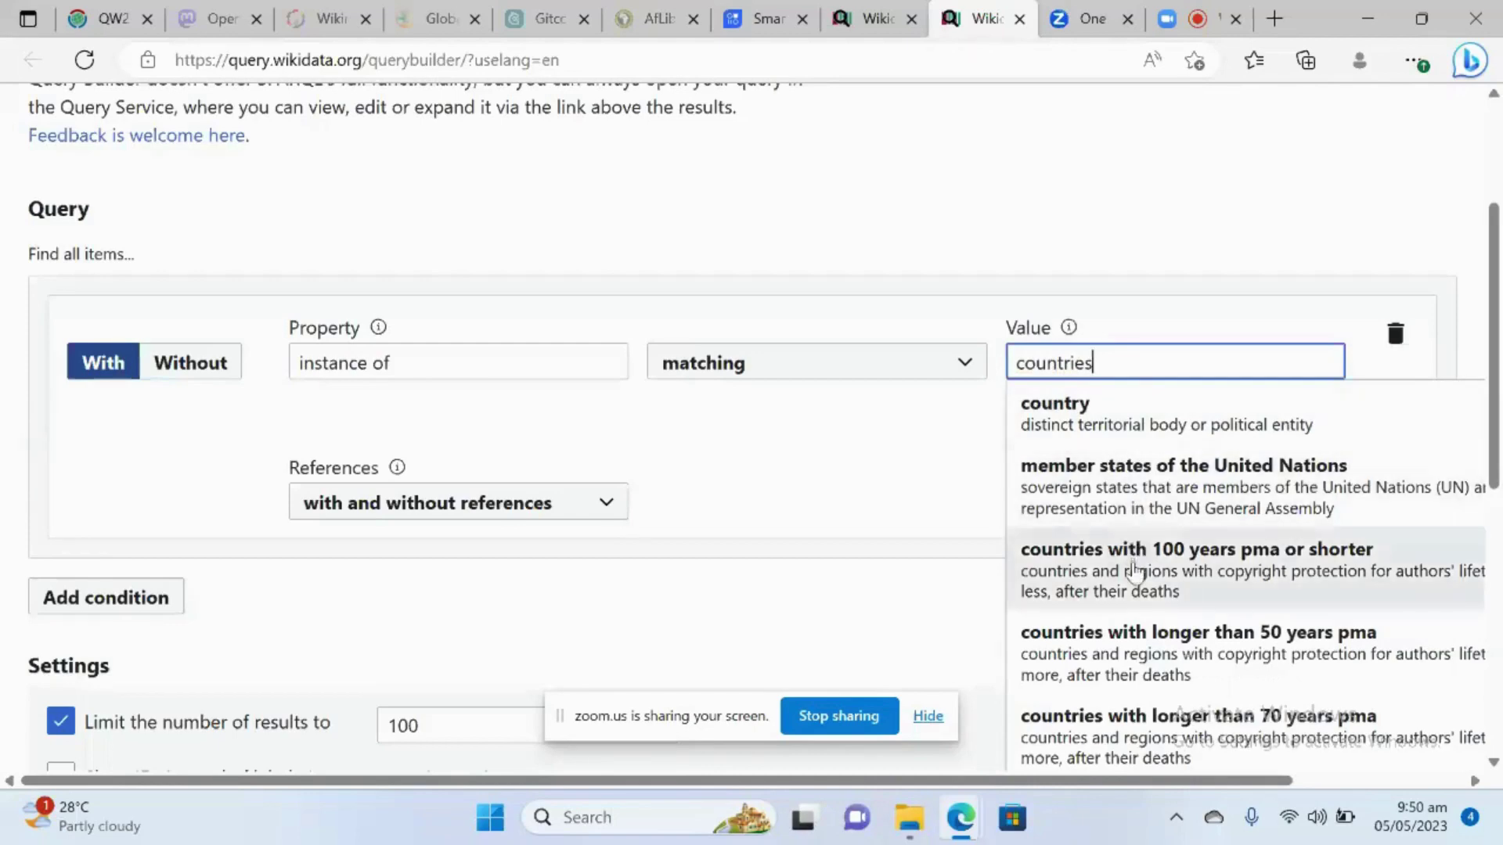
pyautogui.scroll(-4, 1135, 570)
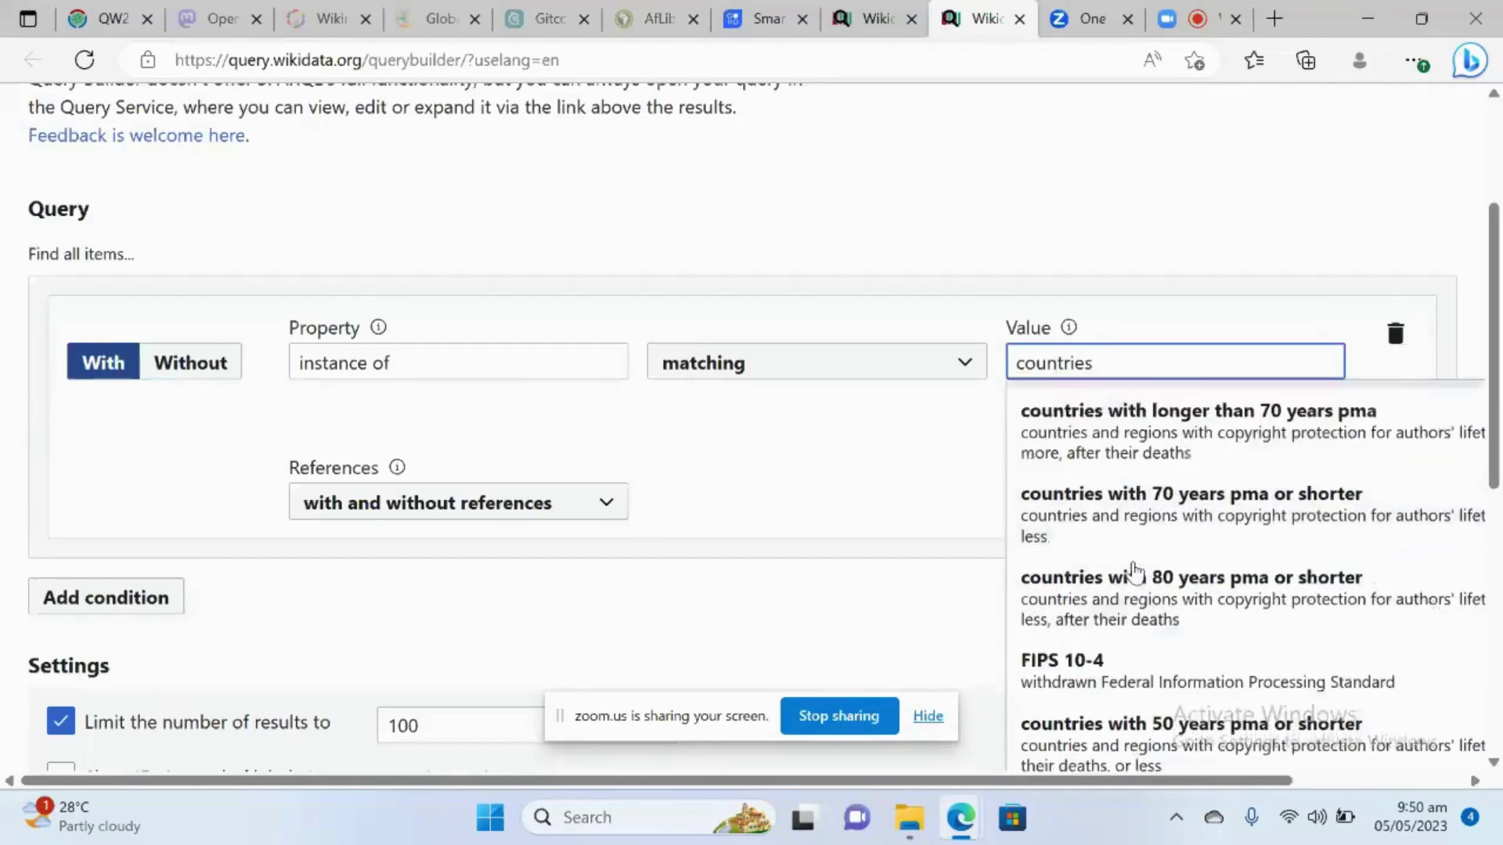
pyautogui.scroll(-5, 1135, 570)
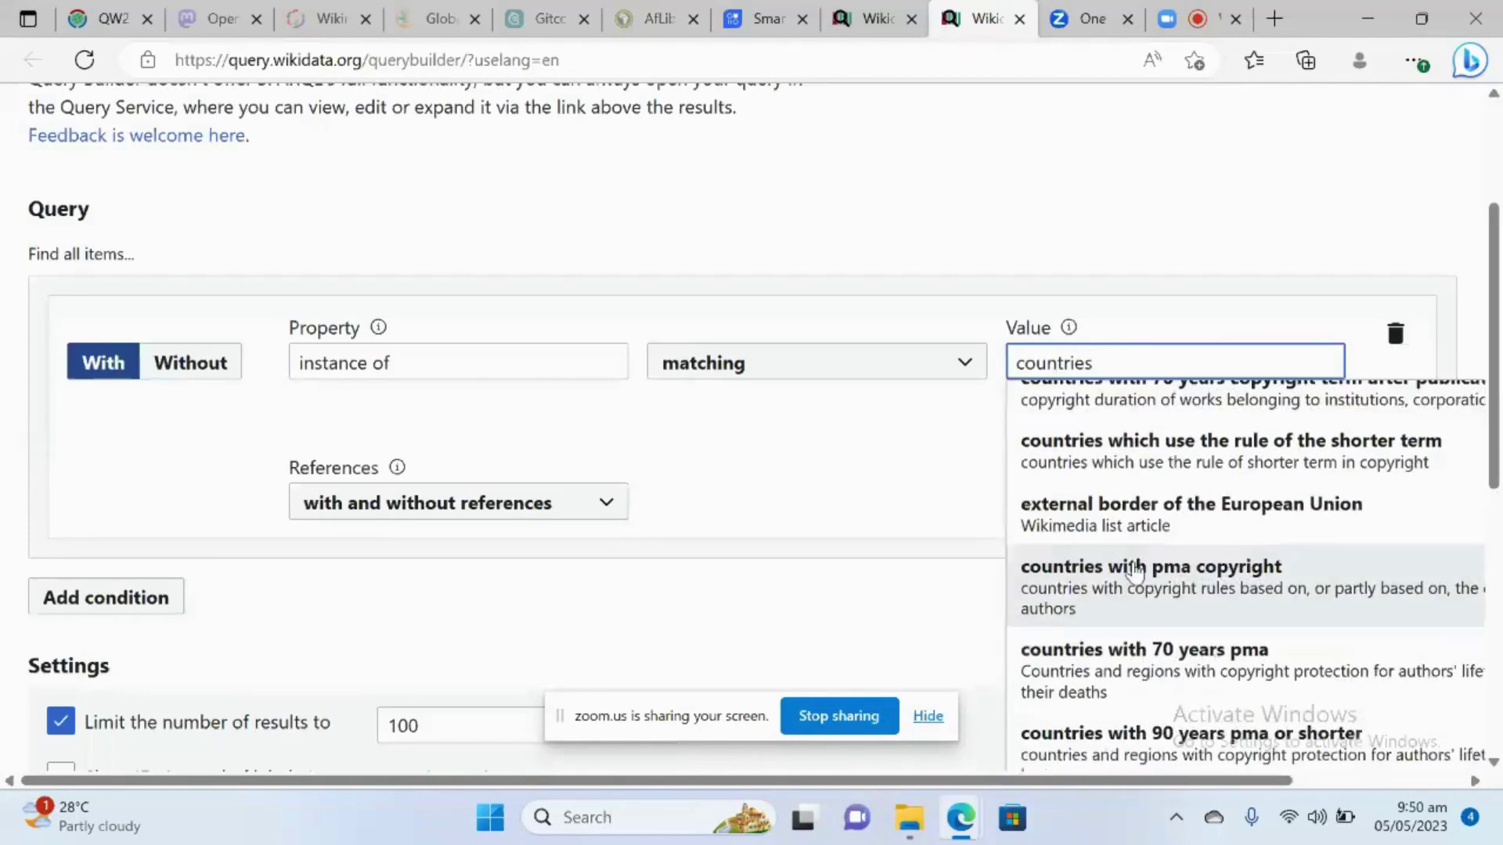
pyautogui.scroll(9, 1135, 569)
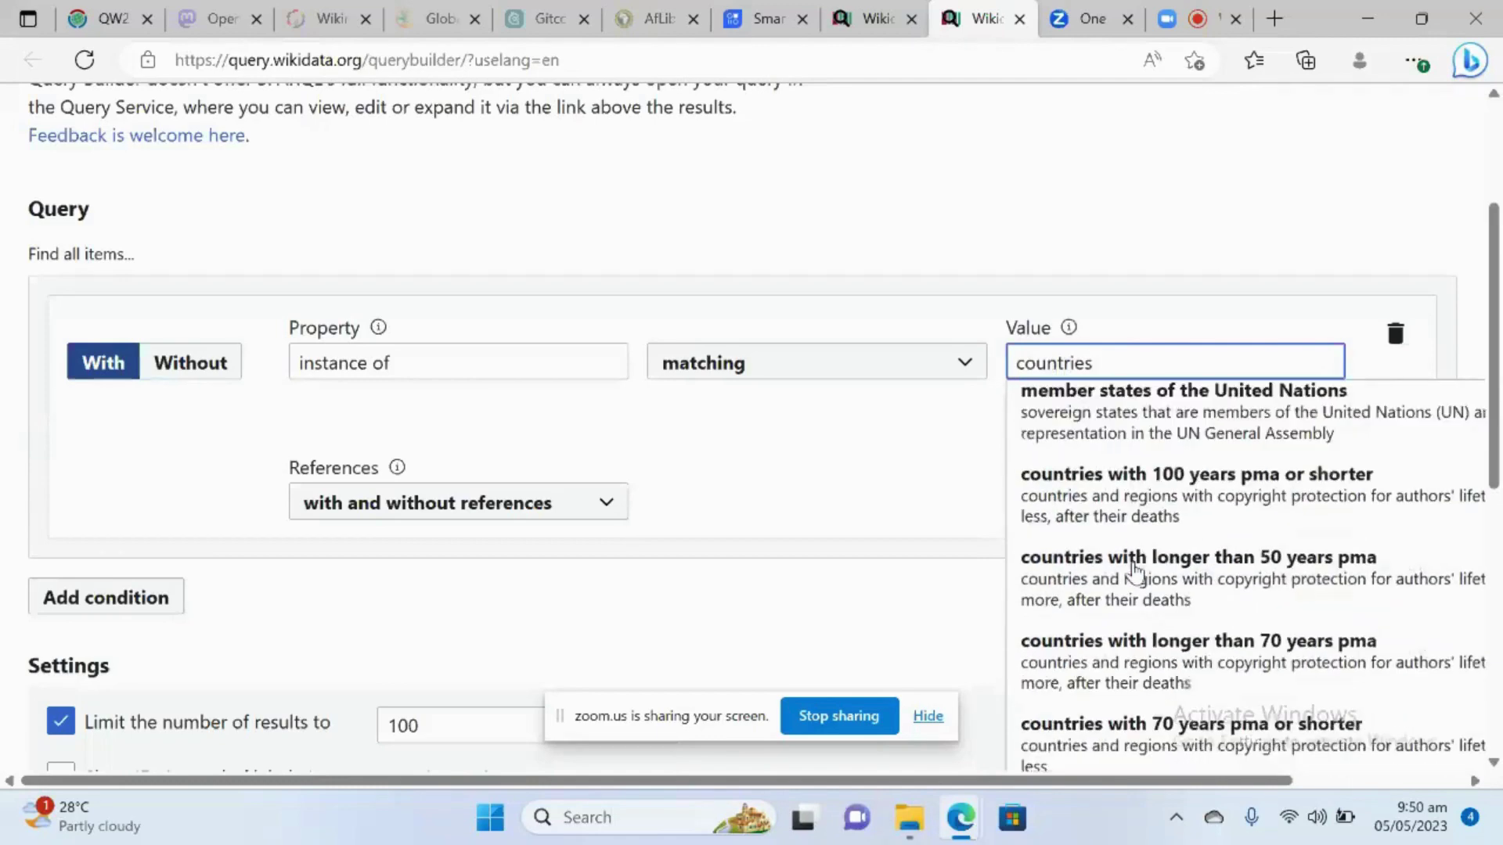
pyautogui.scroll(2, 1136, 570)
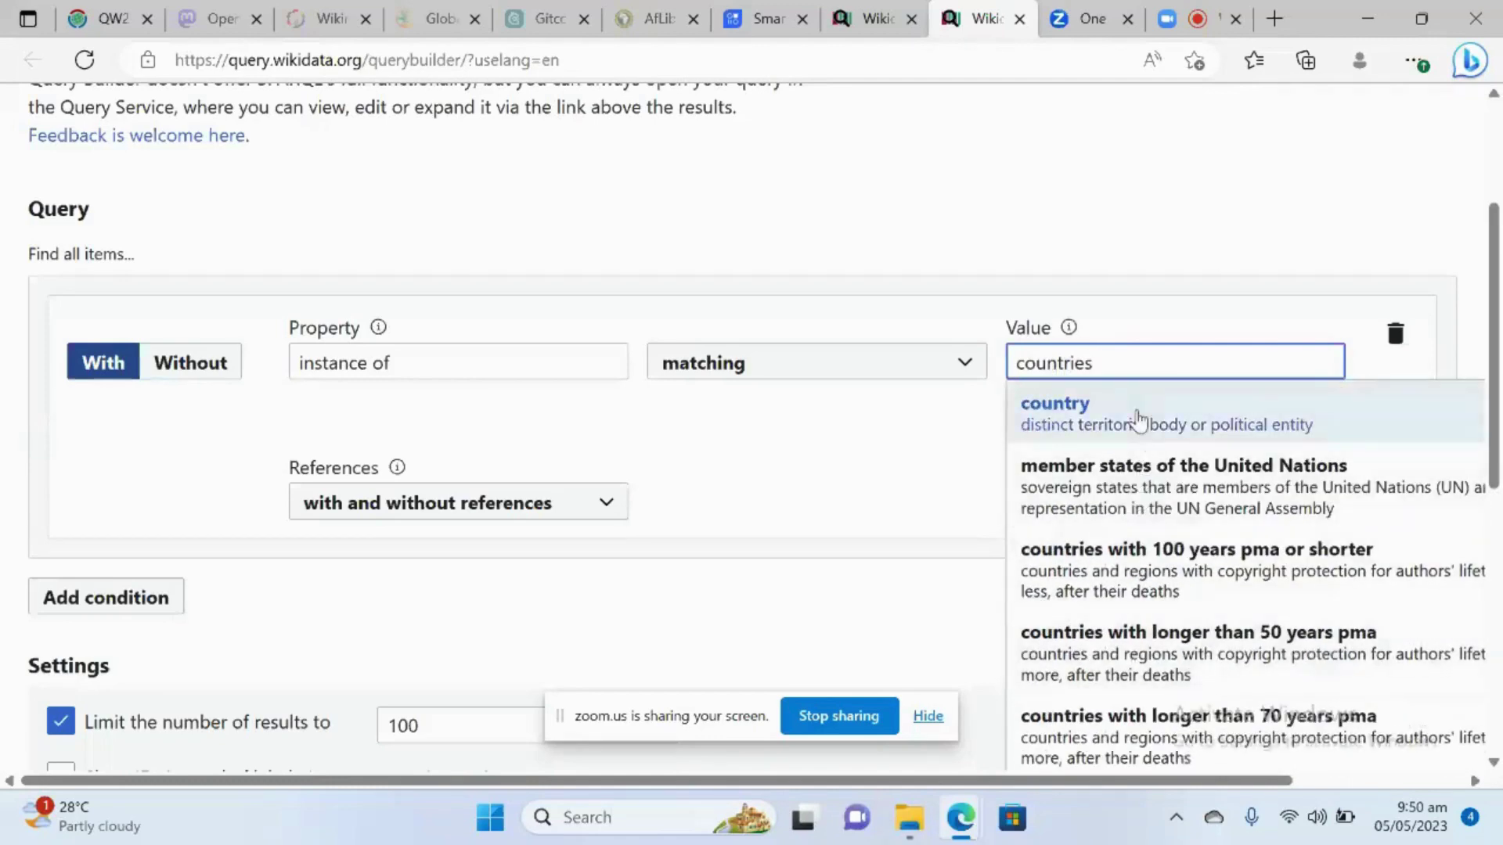
pyautogui.click(1138, 420)
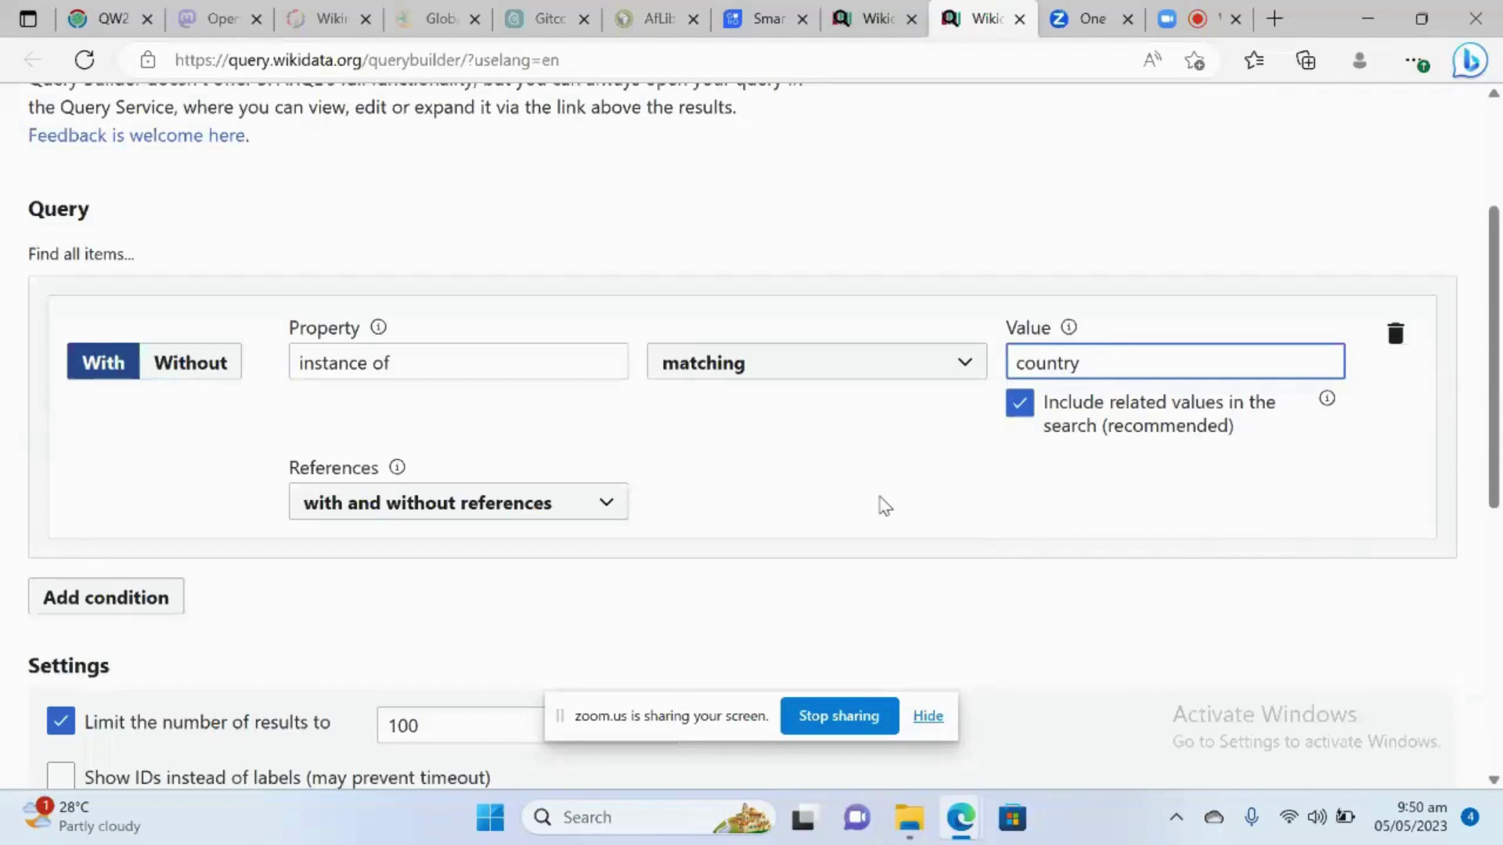
# Run the query for items that are an instance of country
pyautogui.scroll(-1, 704, 500)
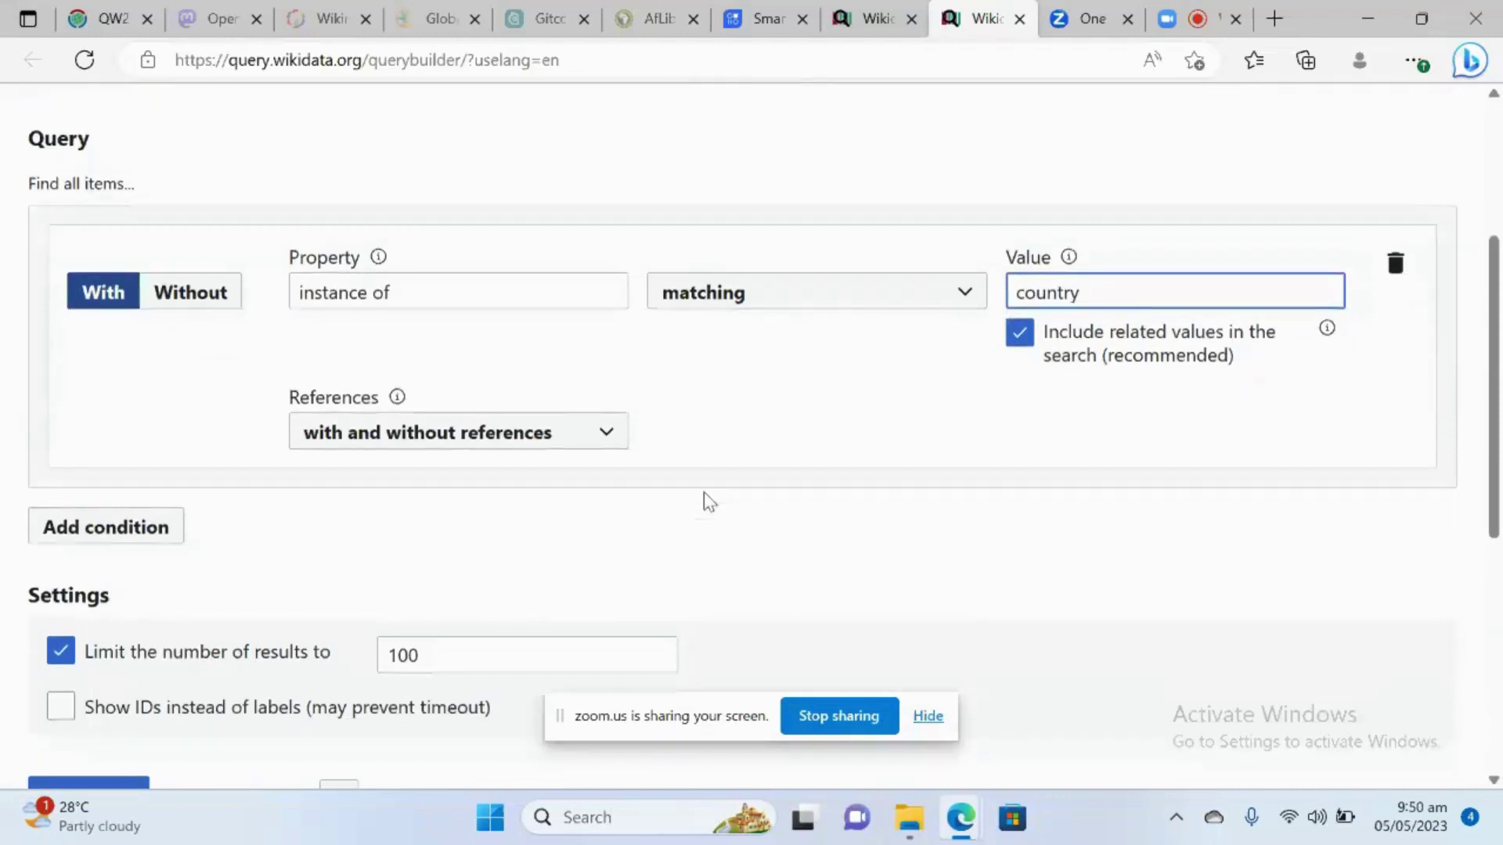
pyautogui.scroll(-3, 708, 501)
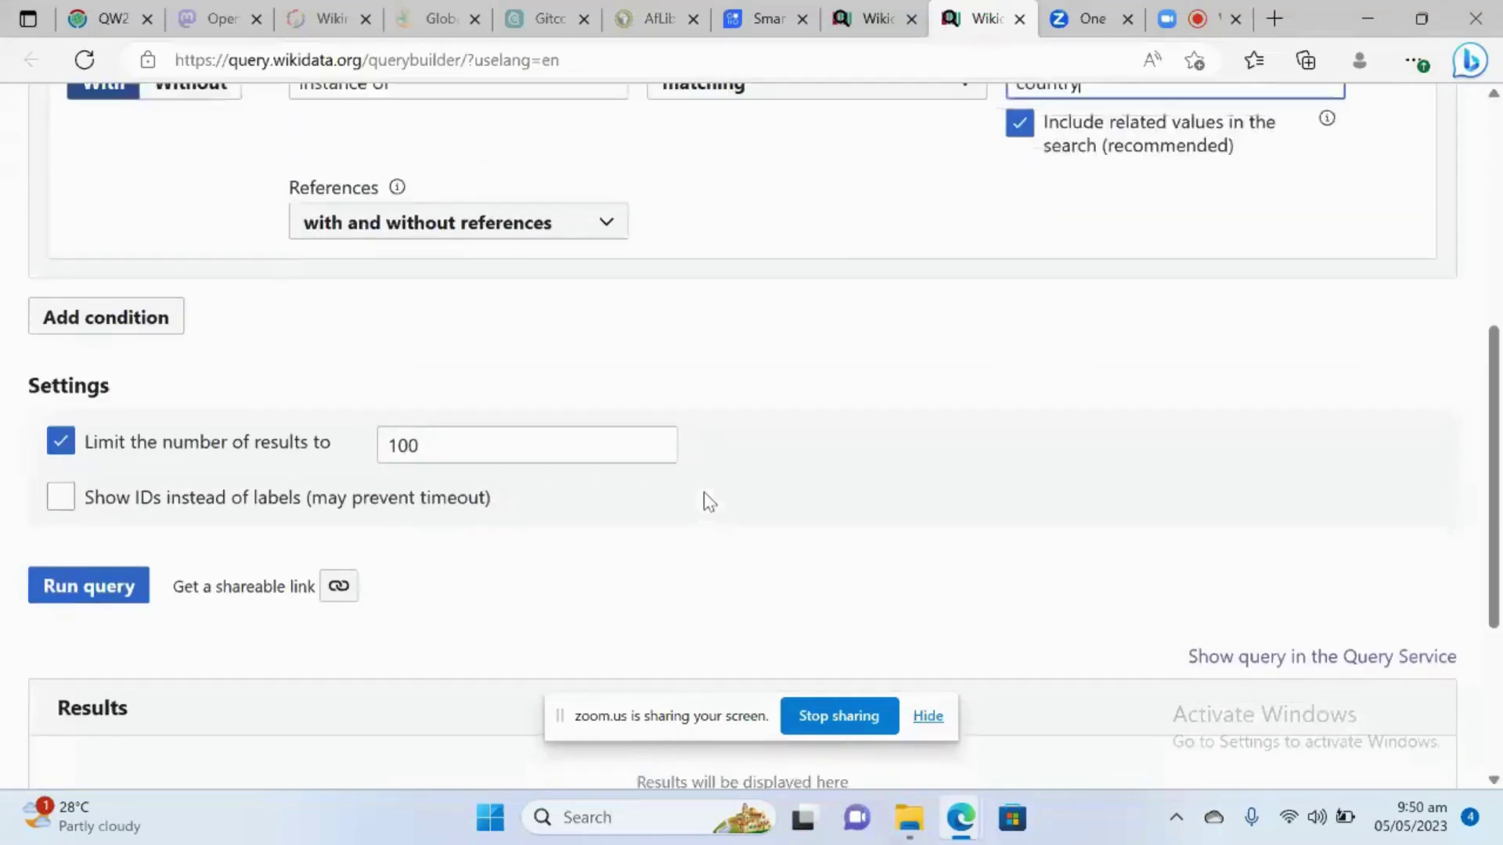
pyautogui.click(86, 583)
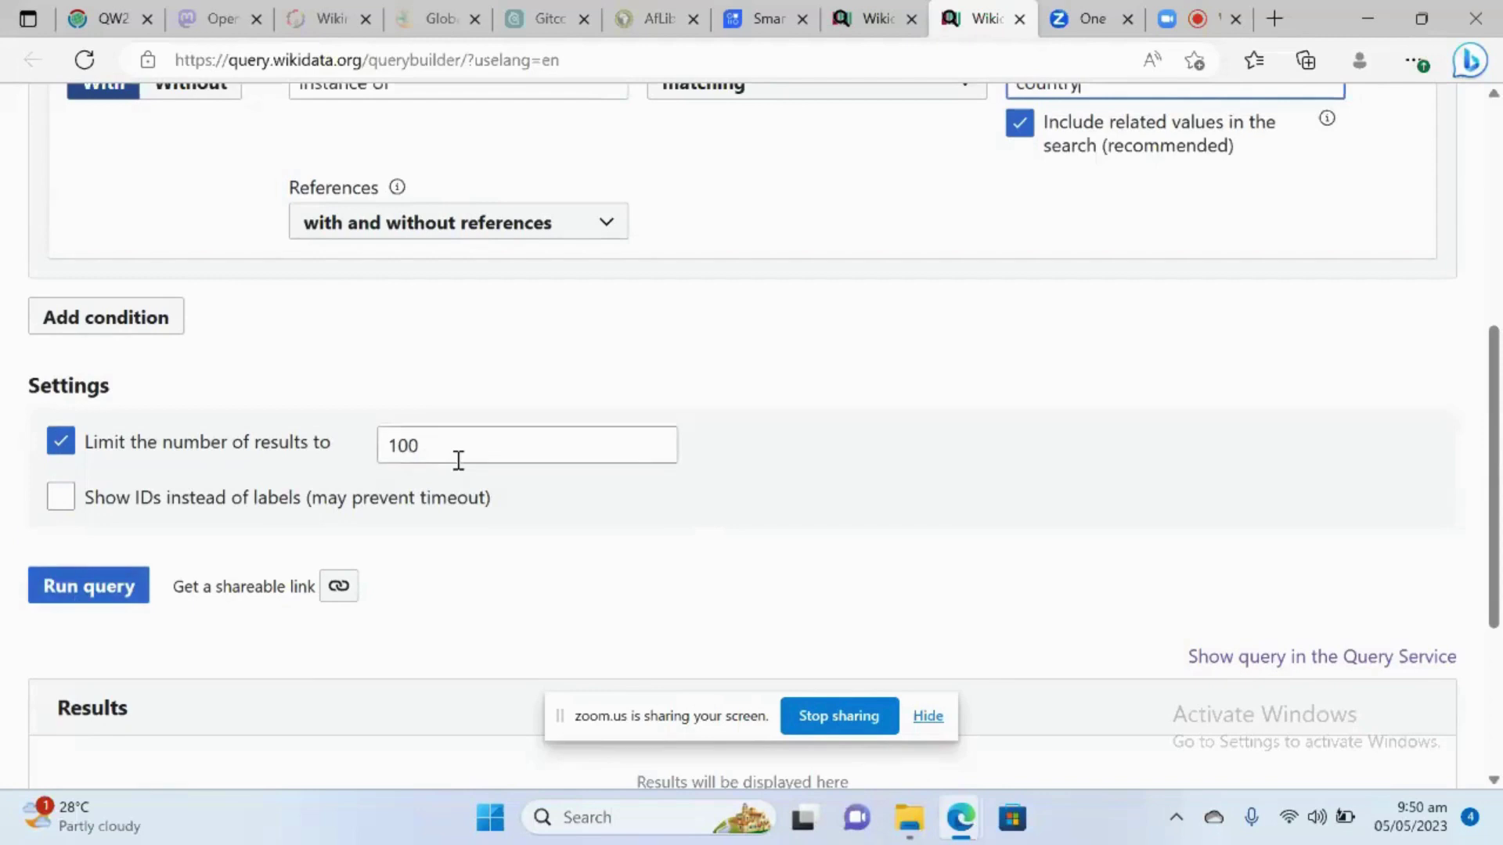
pyautogui.click(109, 594)
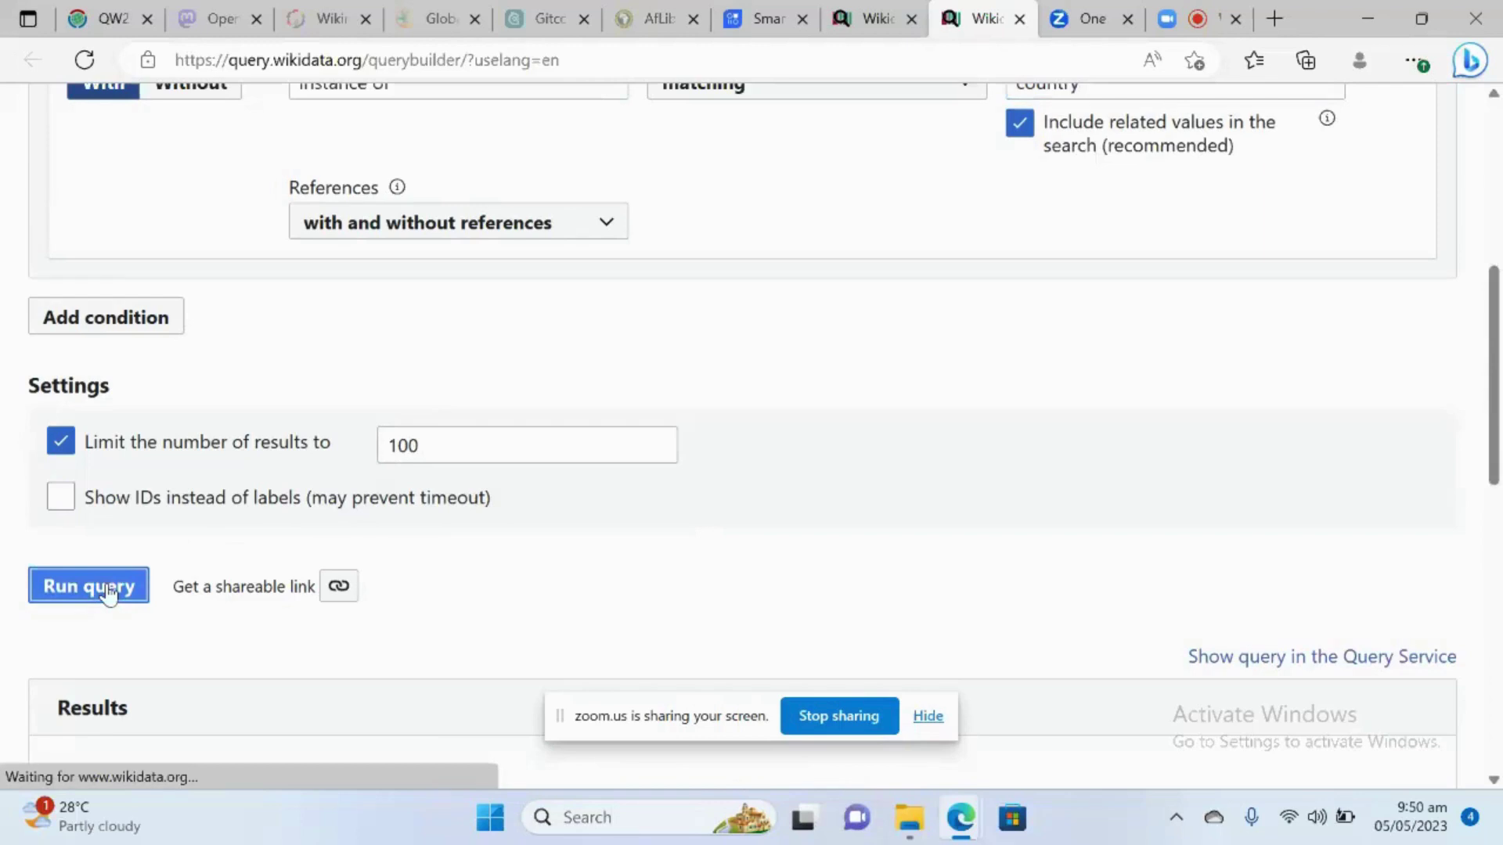
# Examine the items and labels listed in the query results
pyautogui.scroll(-5, 387, 587)
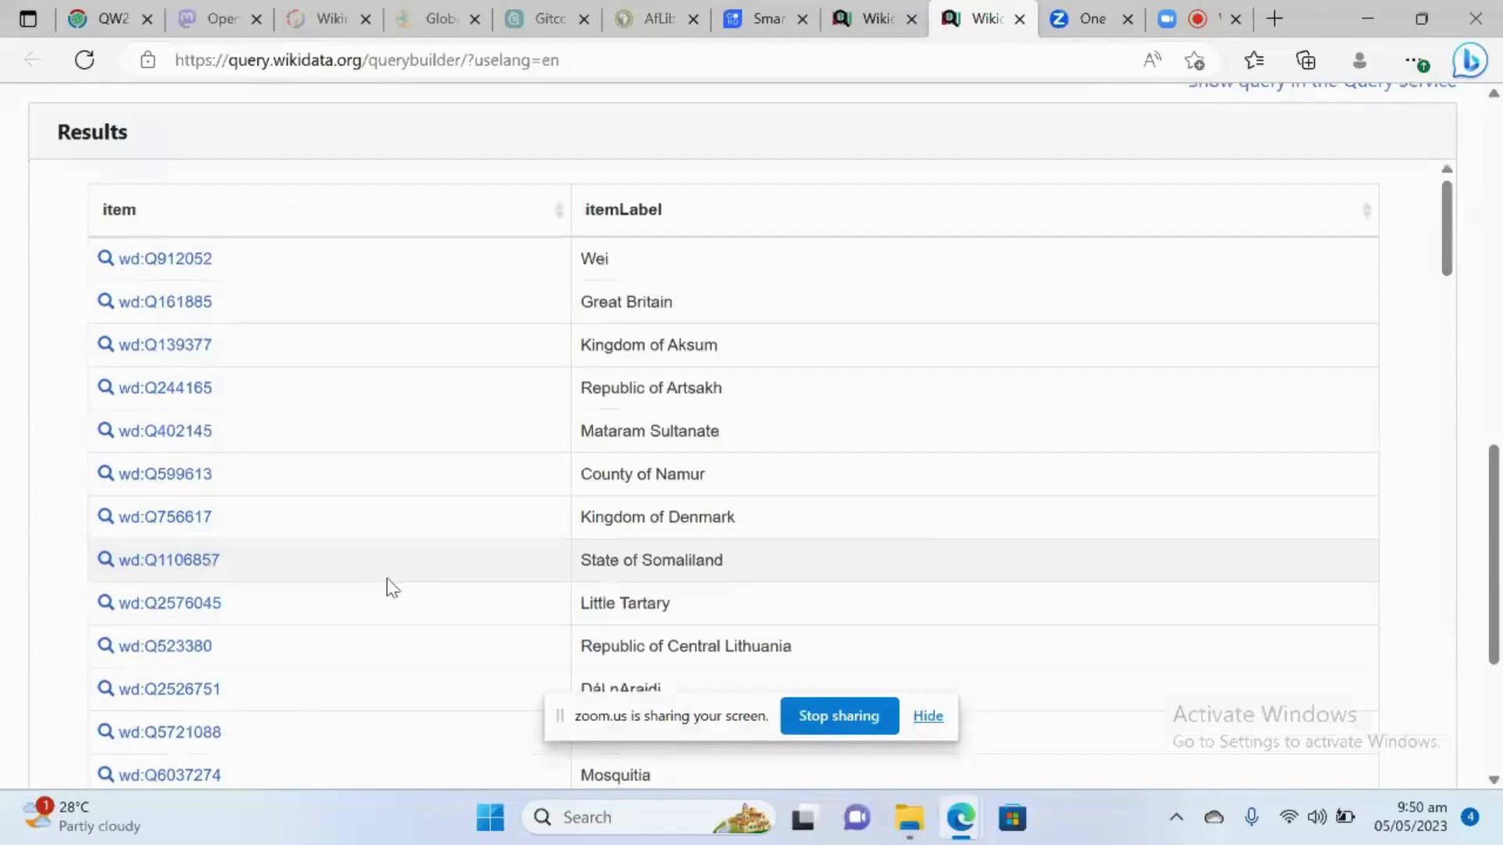
pyautogui.scroll(-2, 391, 587)
pyautogui.scroll(-4, 391, 588)
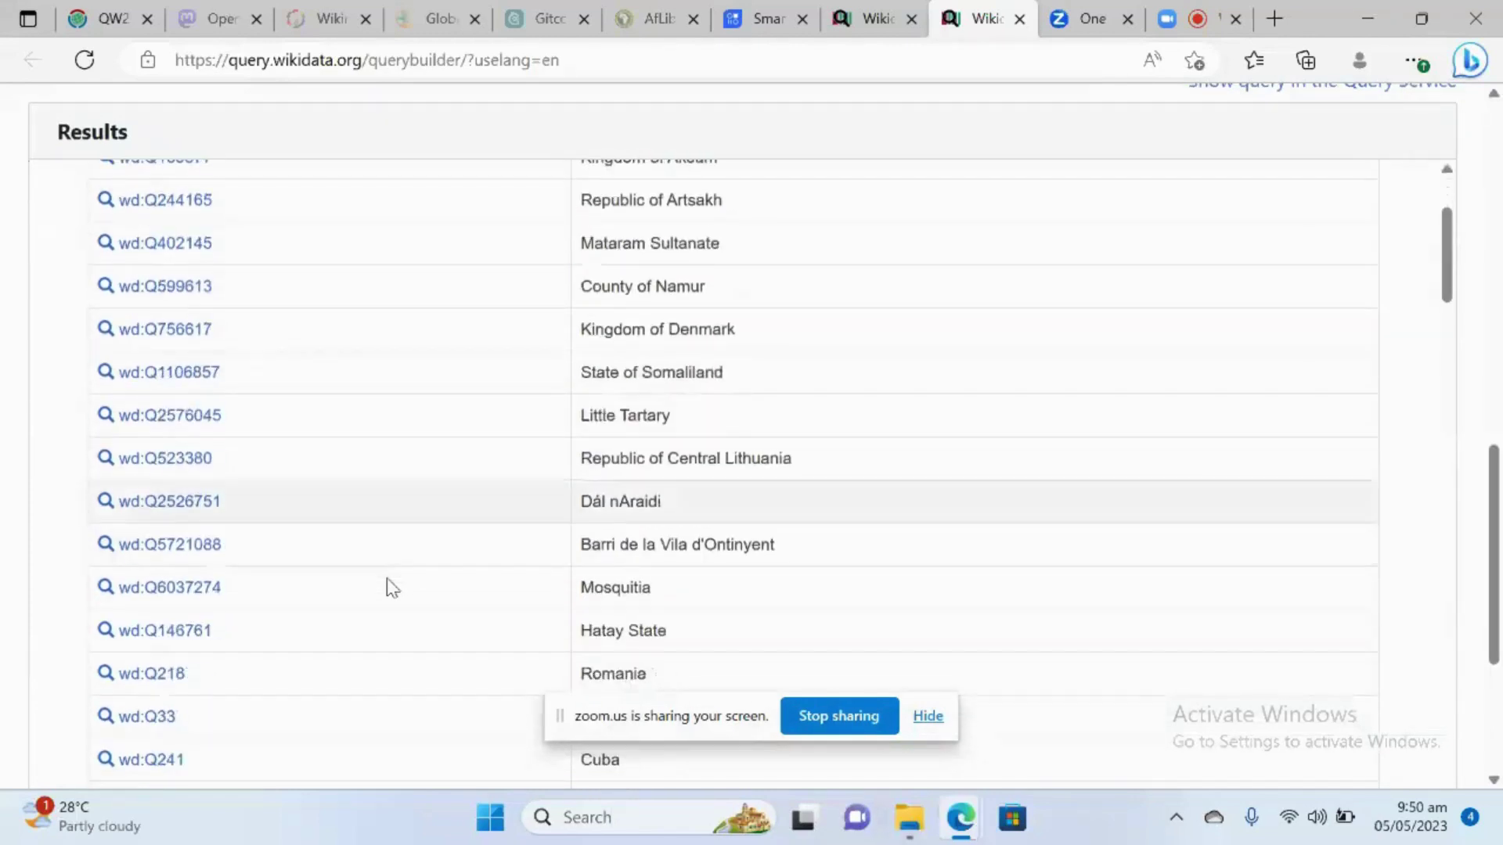
pyautogui.scroll(-5, 391, 587)
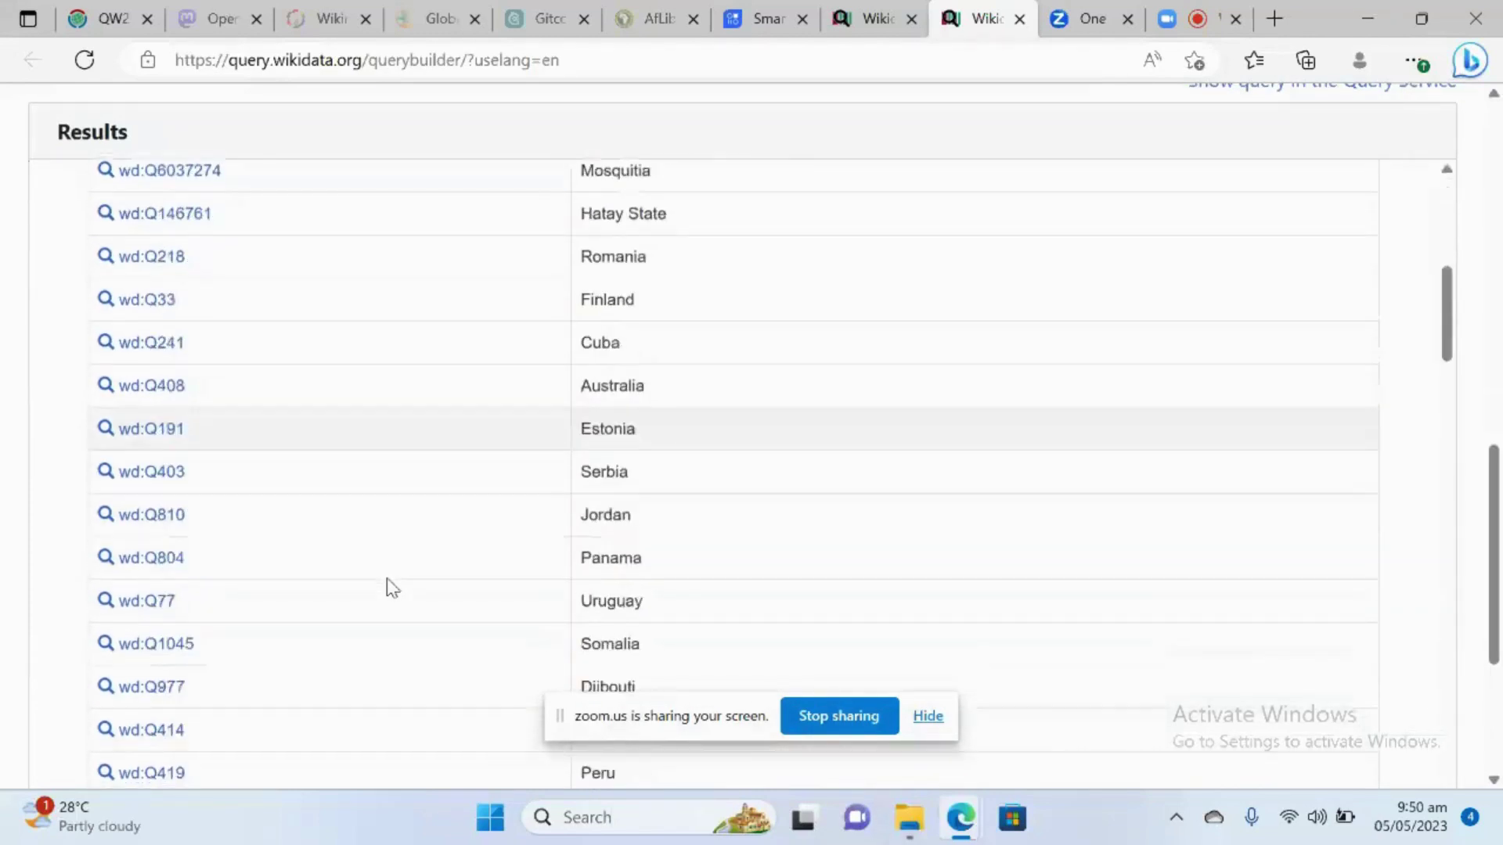
pyautogui.scroll(-12, 392, 587)
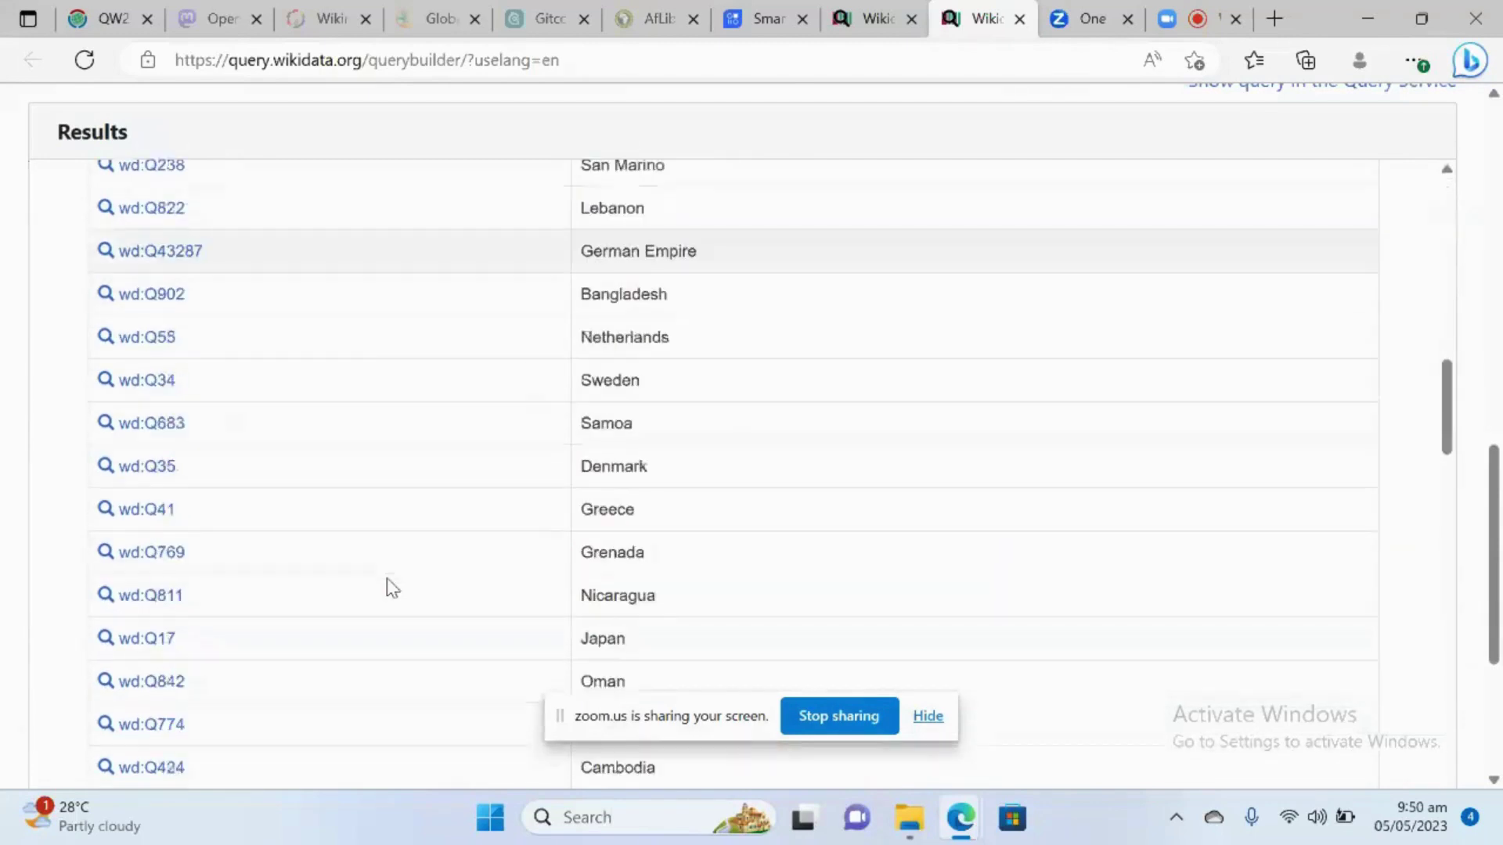
pyautogui.scroll(-14, 391, 587)
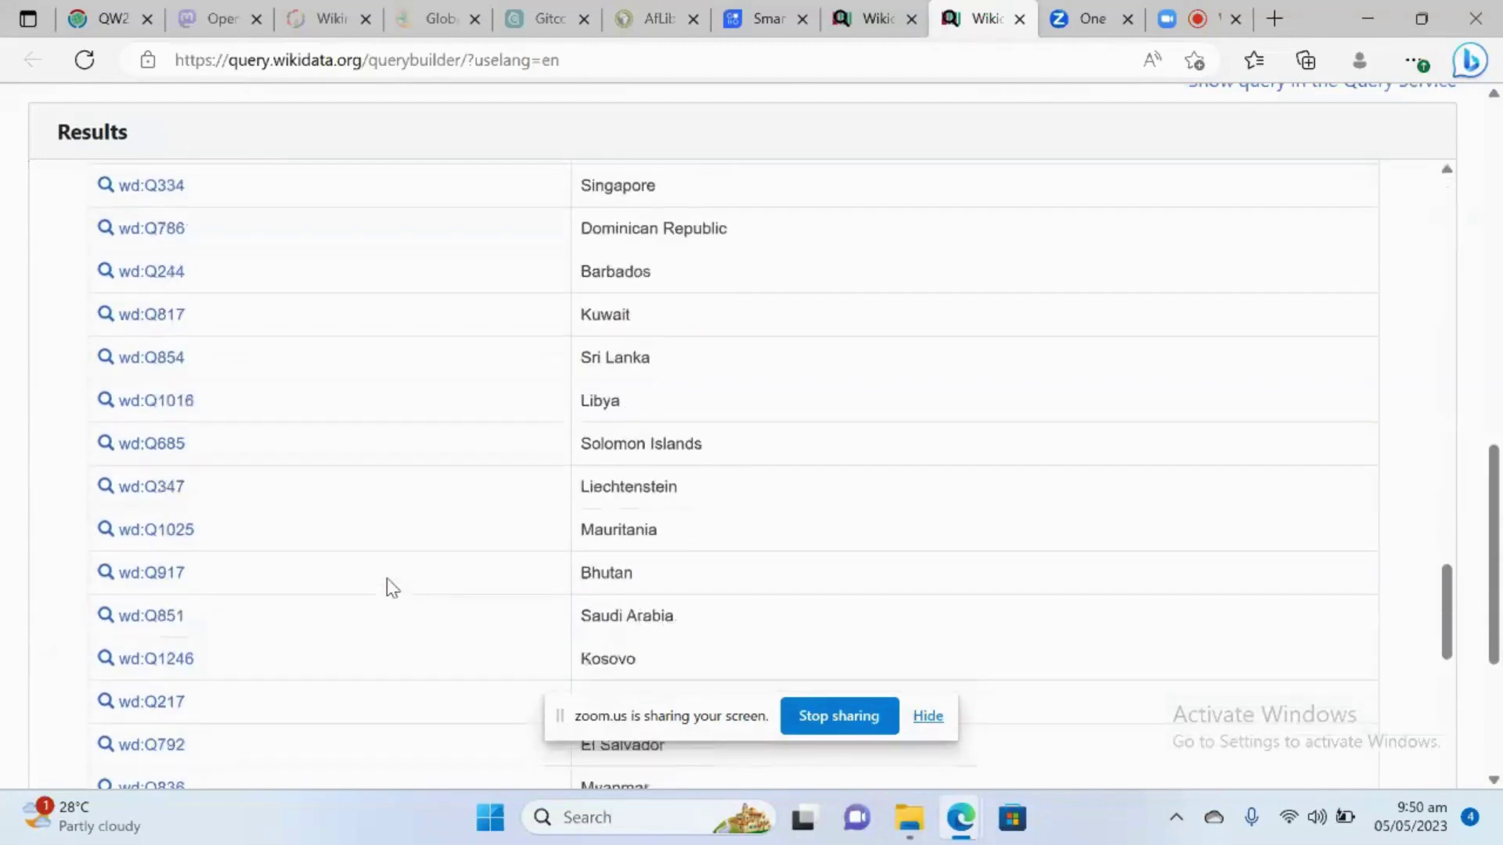
pyautogui.scroll(-5, 392, 588)
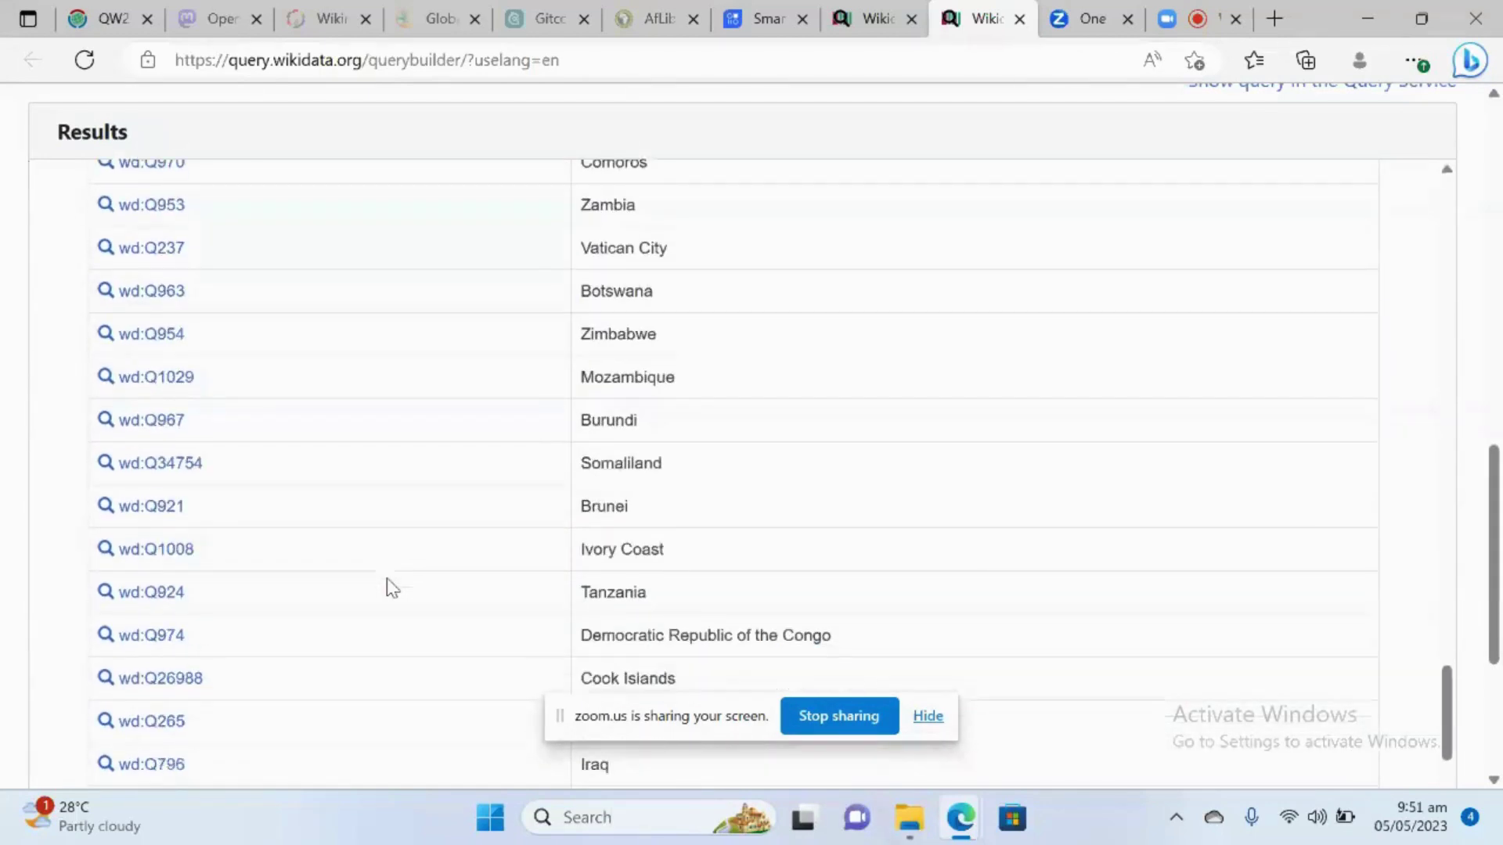
# Review the query condition and result limit alongside the listed items and labels
pyautogui.scroll(20, 391, 587)
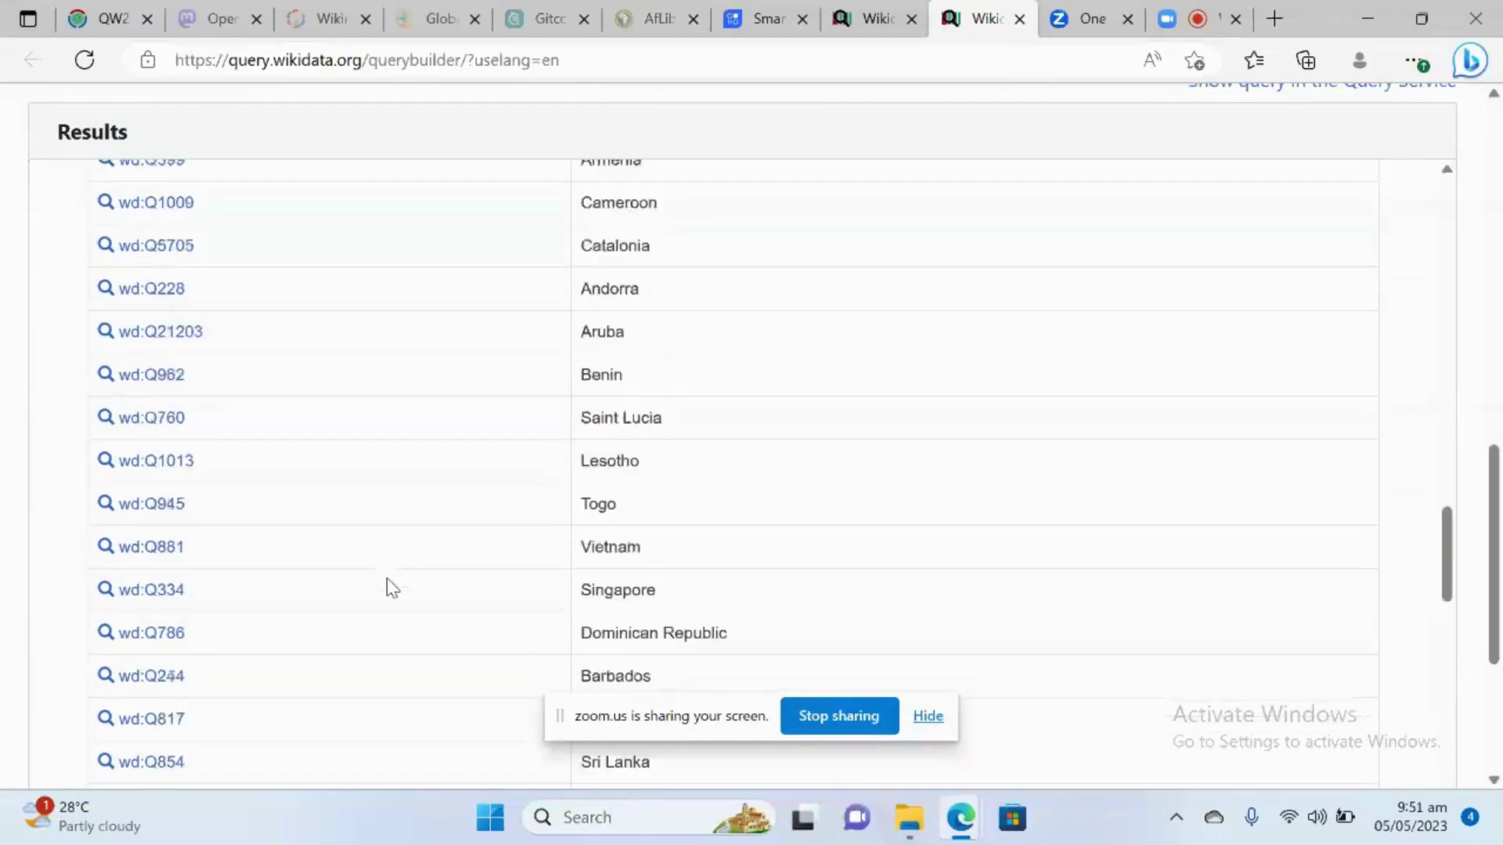
pyautogui.scroll(18, 391, 587)
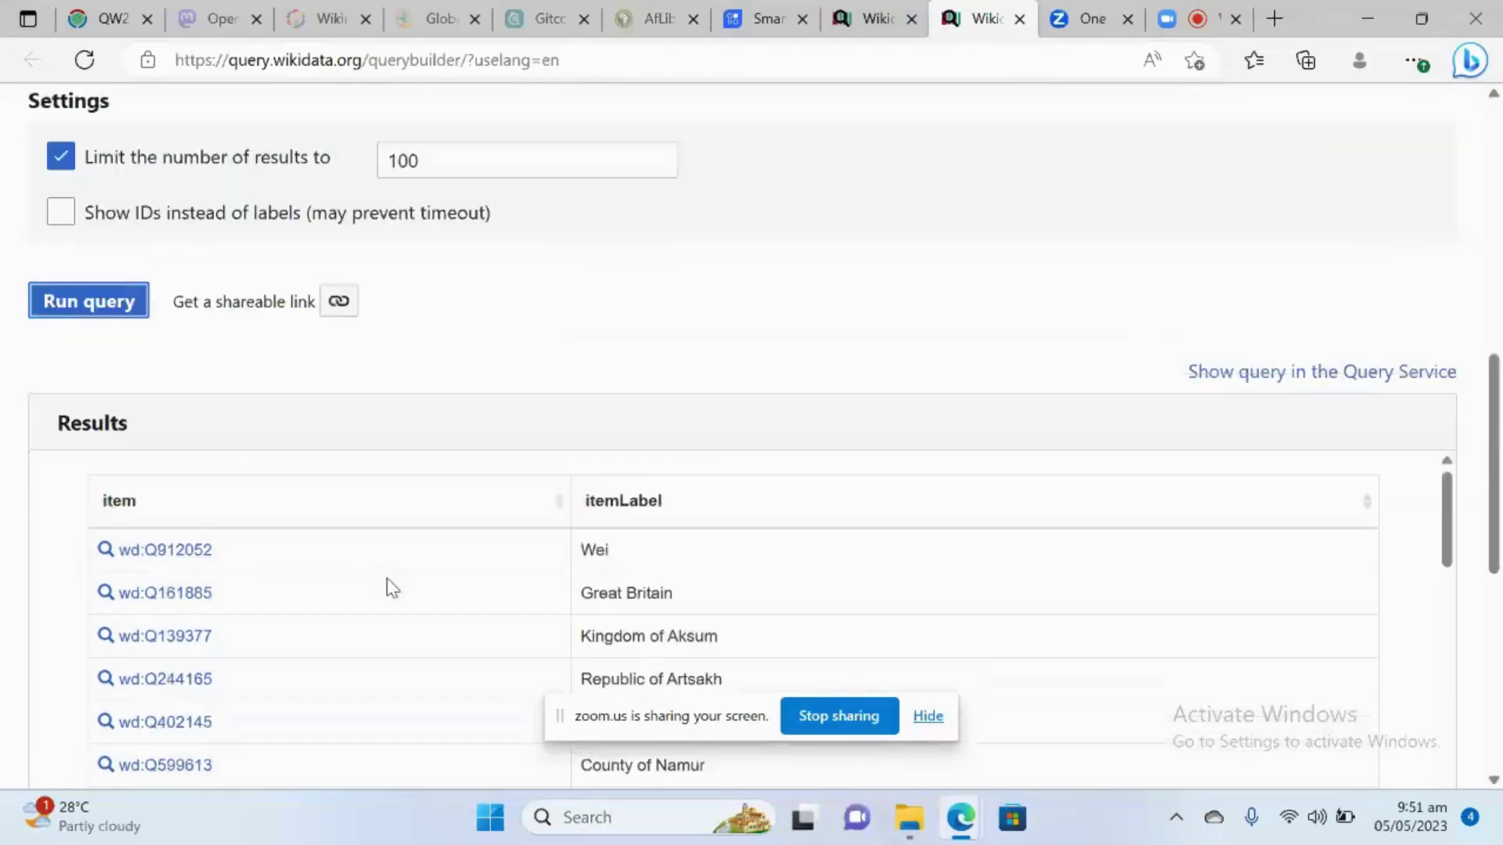
pyautogui.scroll(2, 391, 587)
pyautogui.scroll(-5, 391, 587)
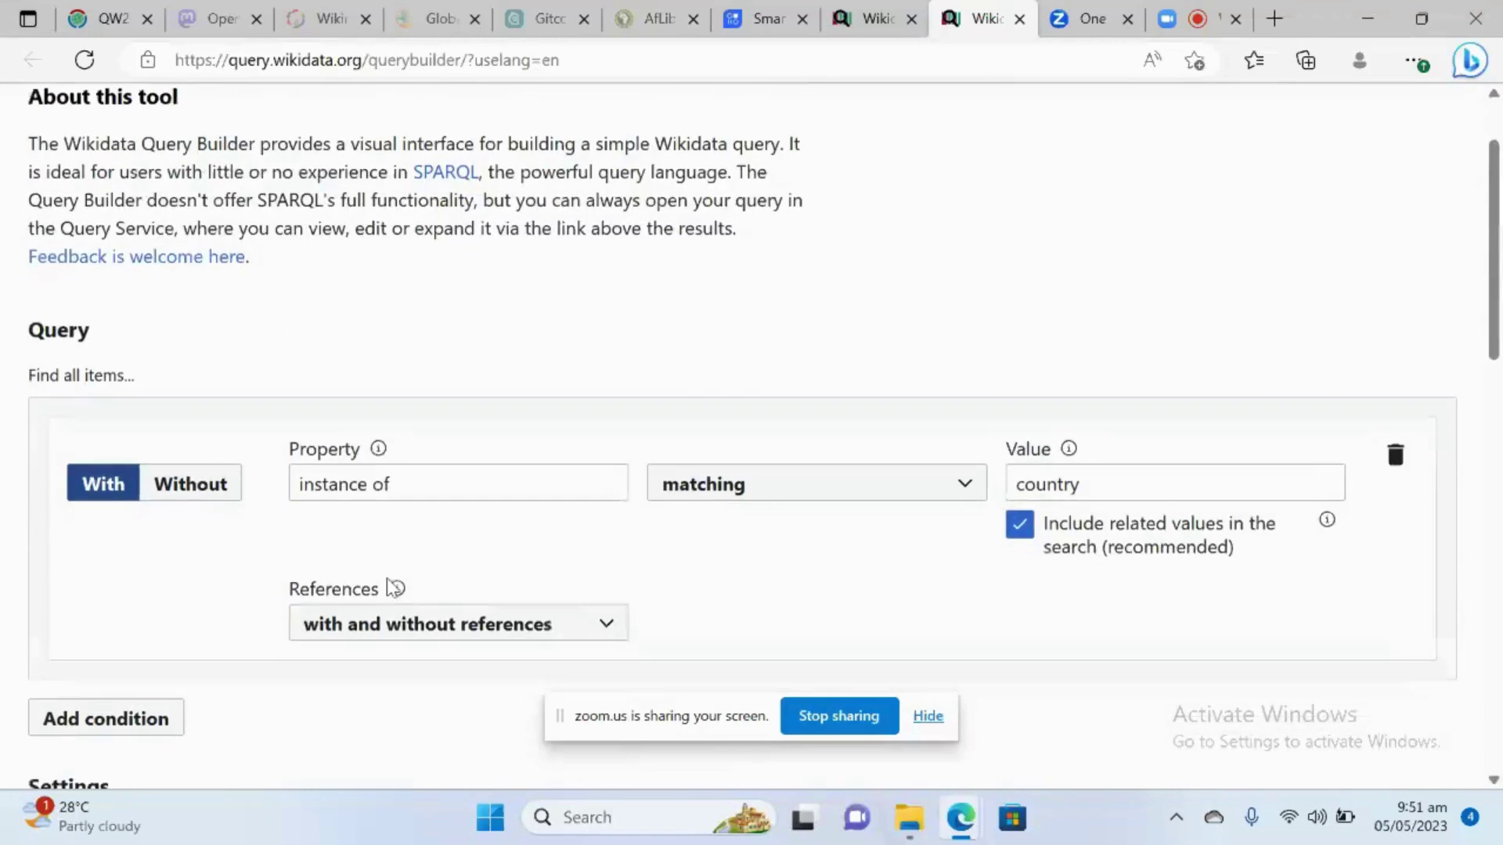
pyautogui.scroll(-1, 391, 587)
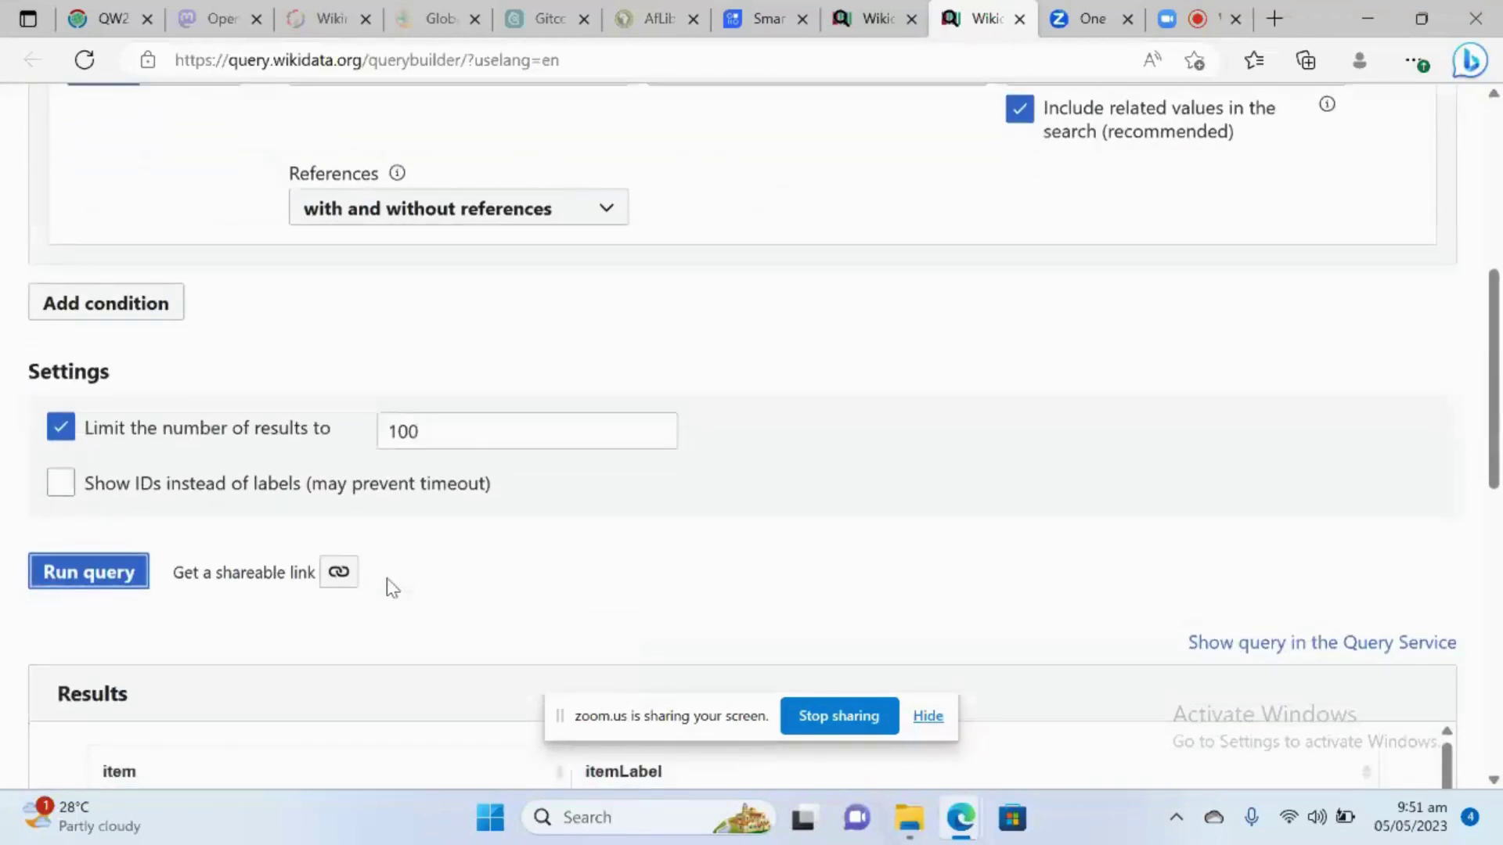
pyautogui.scroll(-5, 391, 587)
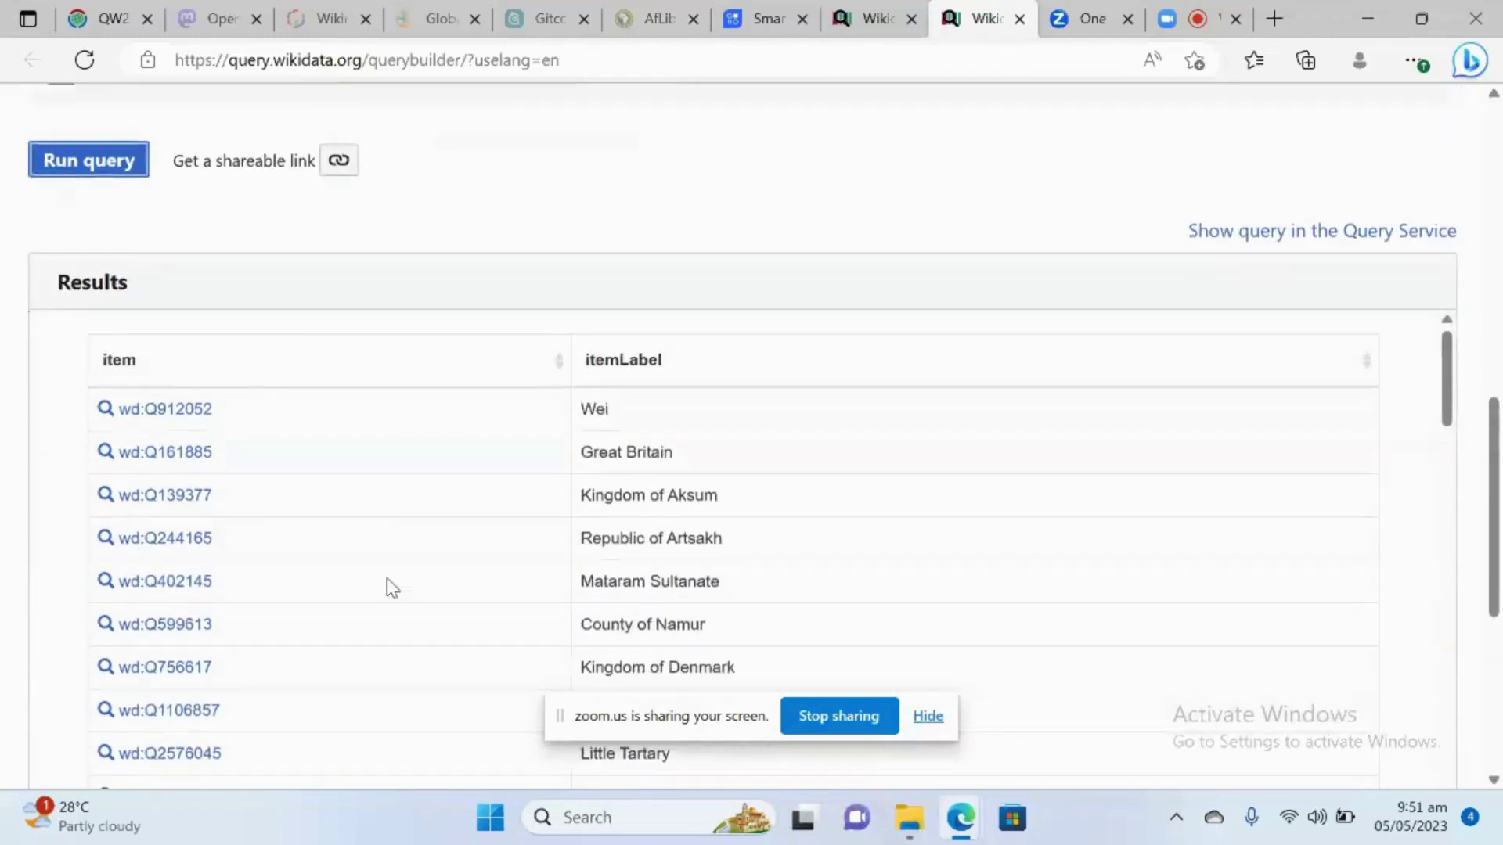
pyautogui.scroll(6, 391, 587)
pyautogui.scroll(3, 392, 587)
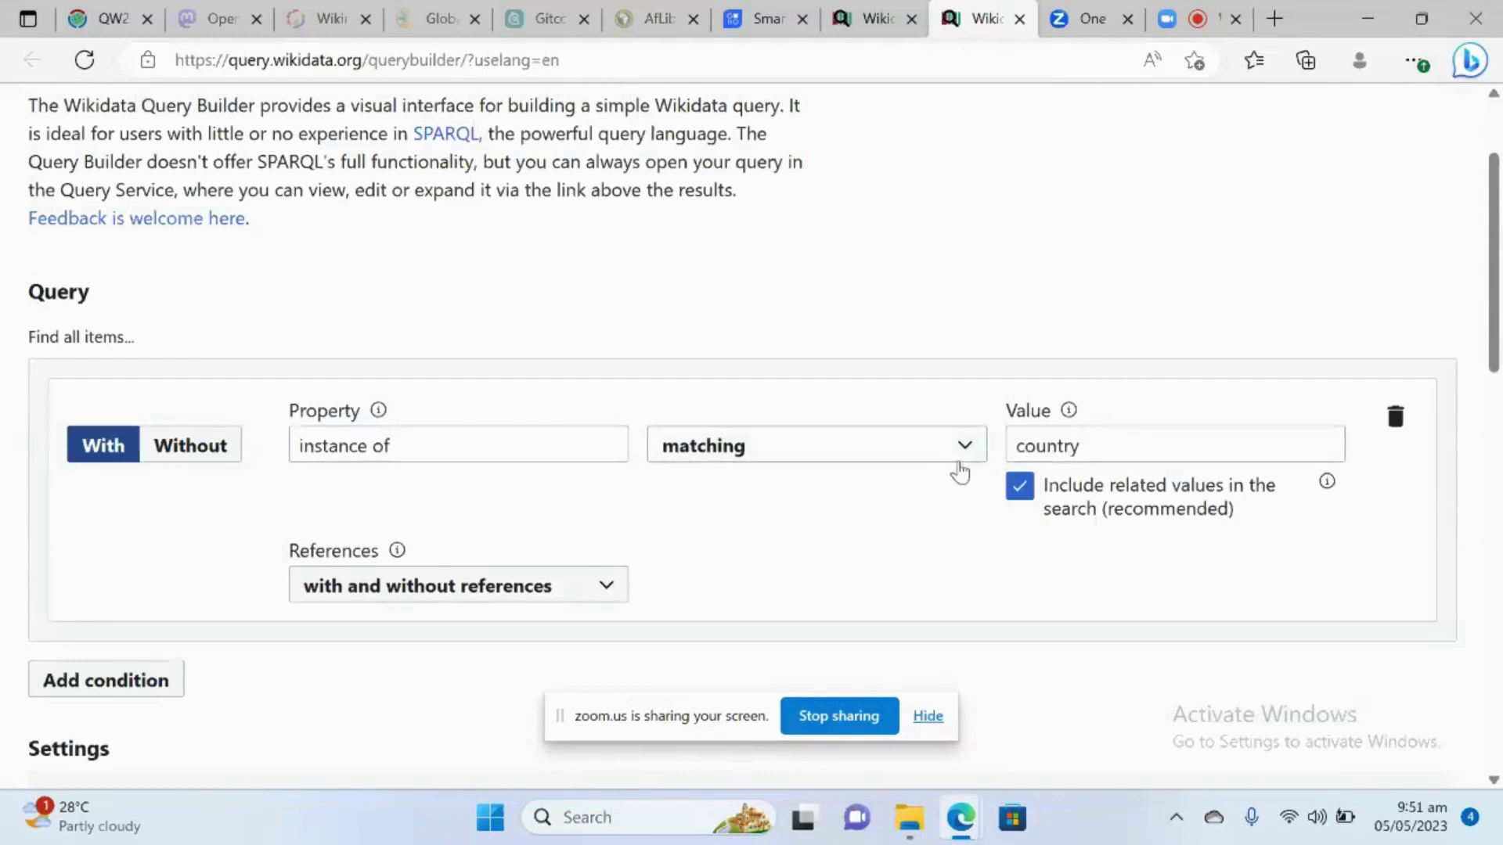
pyautogui.scroll(-15, 675, 633)
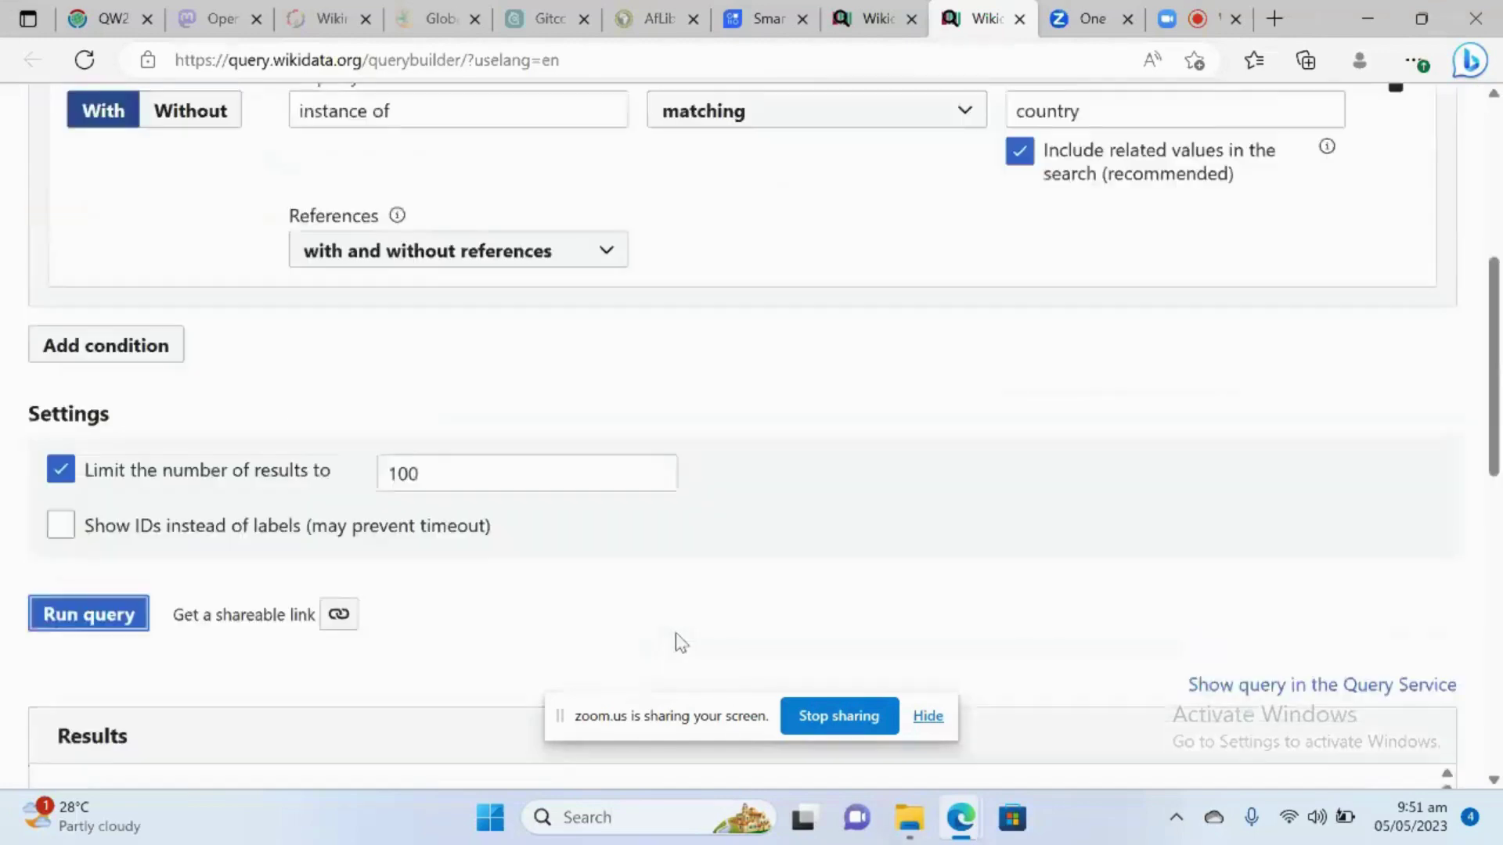
pyautogui.scroll(-3, 675, 633)
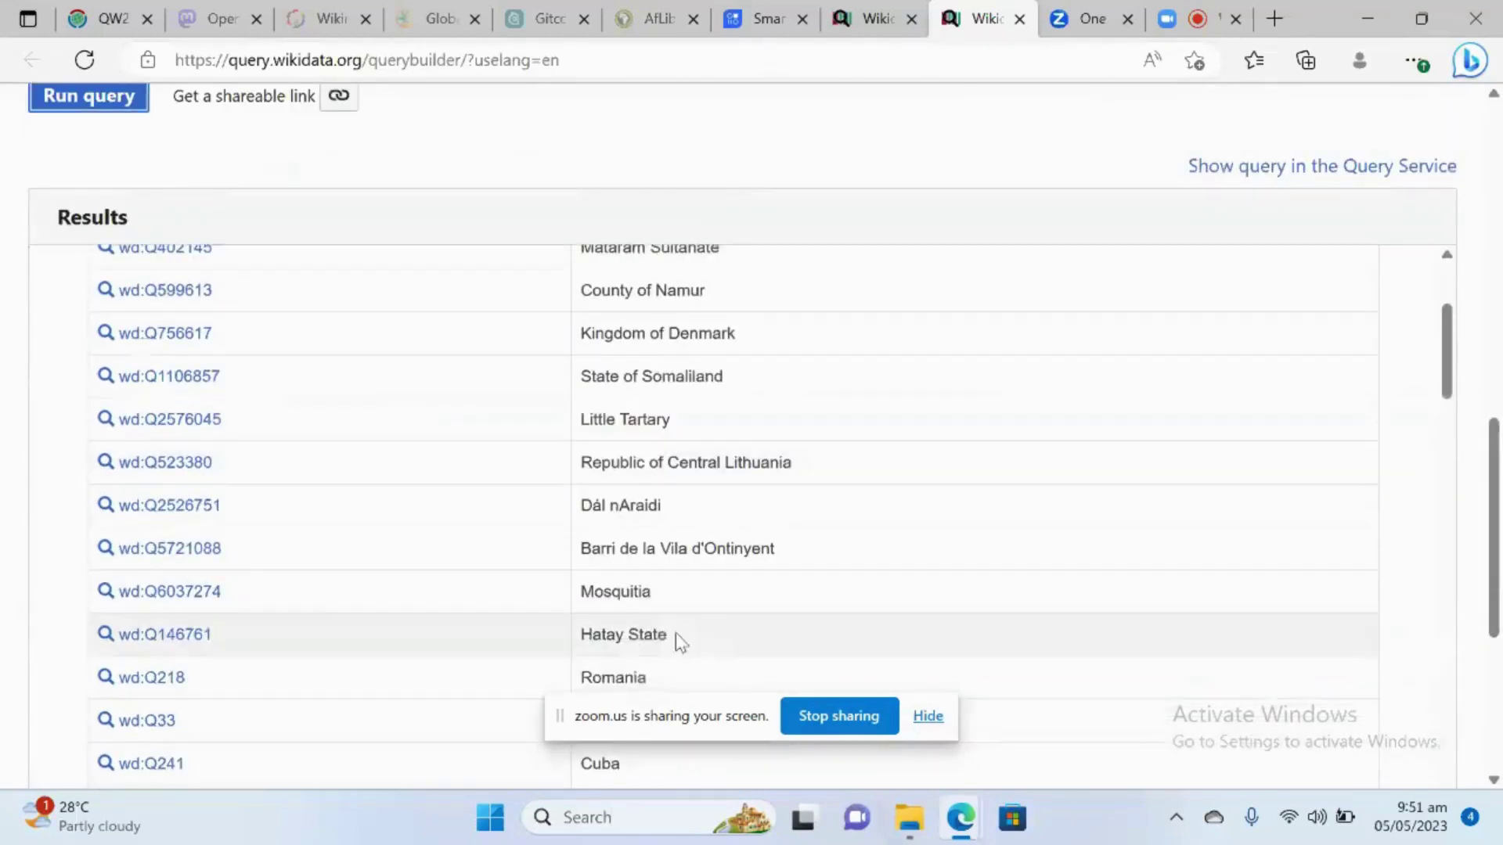
# Open the Wikidata item page for Wei from the query results
pyautogui.scroll(4, 675, 632)
pyautogui.scroll(2, 674, 632)
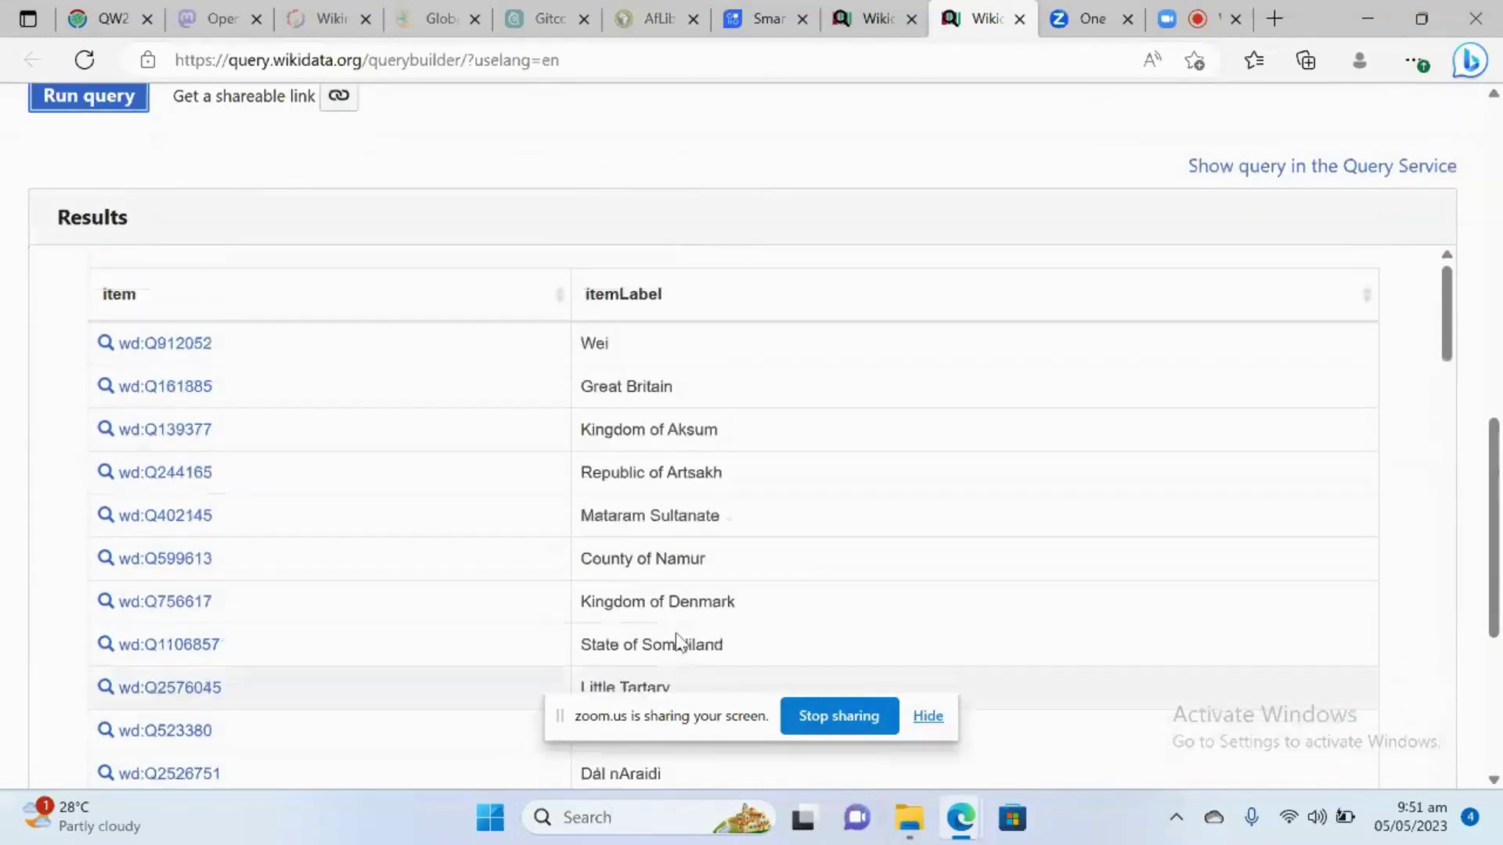
pyautogui.click(182, 349)
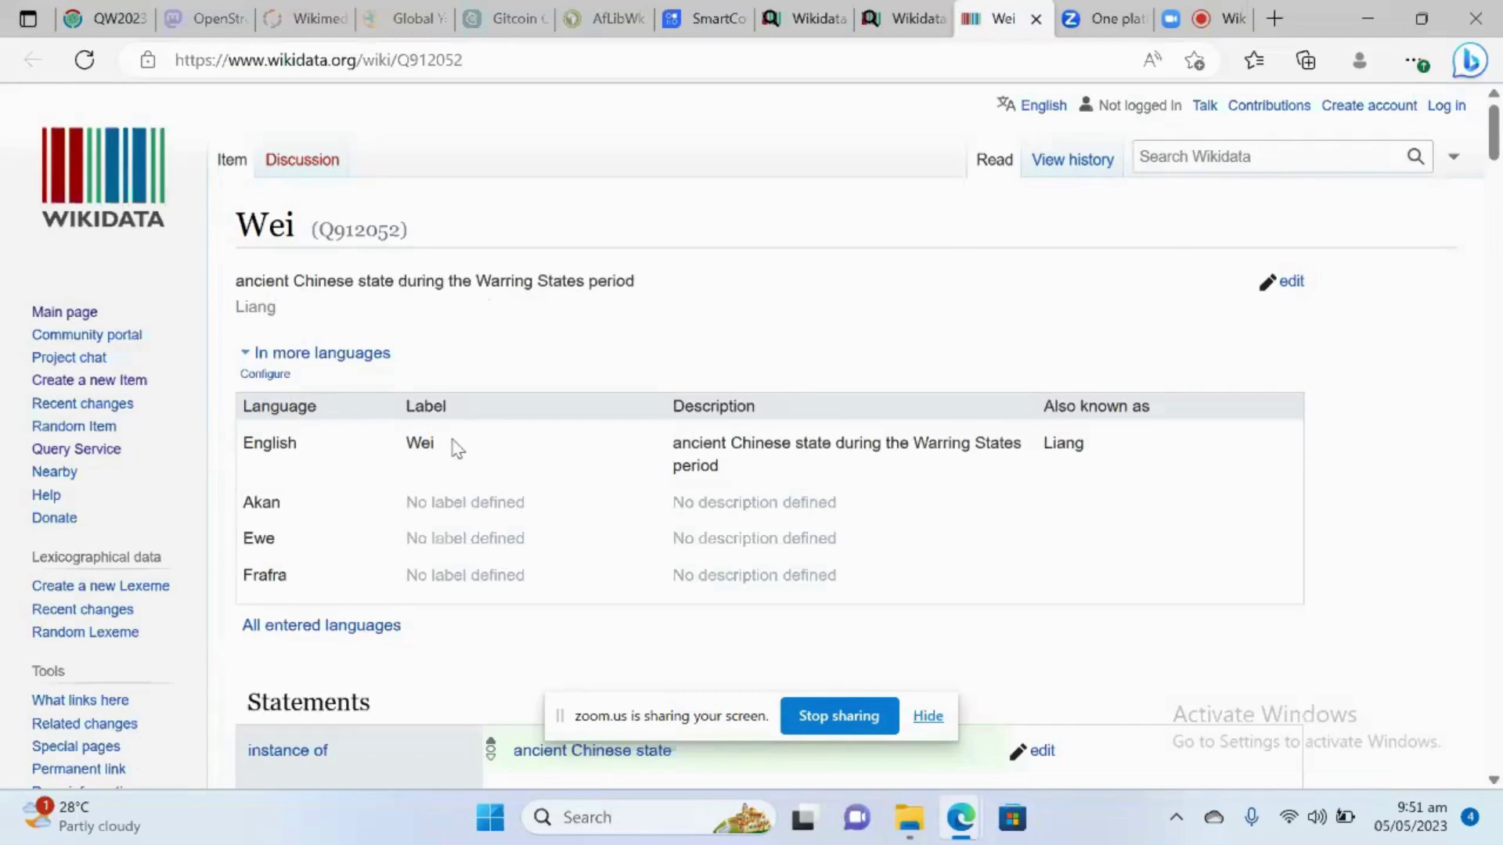
# Examine the statements on Wei's item page, including its "instance of" values, coordinate location and "replaced by" entries
pyautogui.scroll(-3, 544, 420)
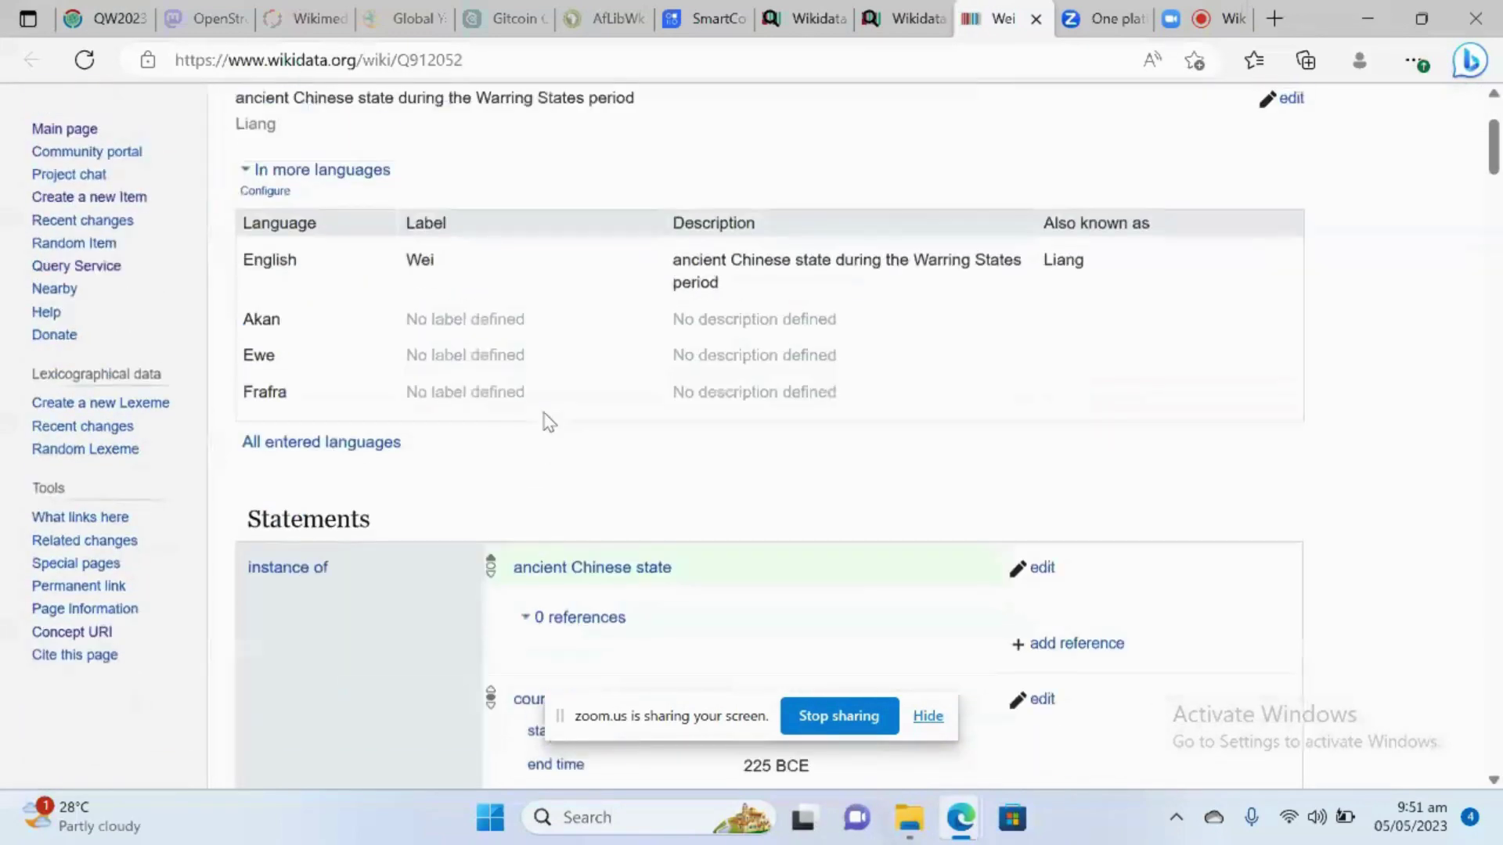
pyautogui.scroll(-3, 548, 423)
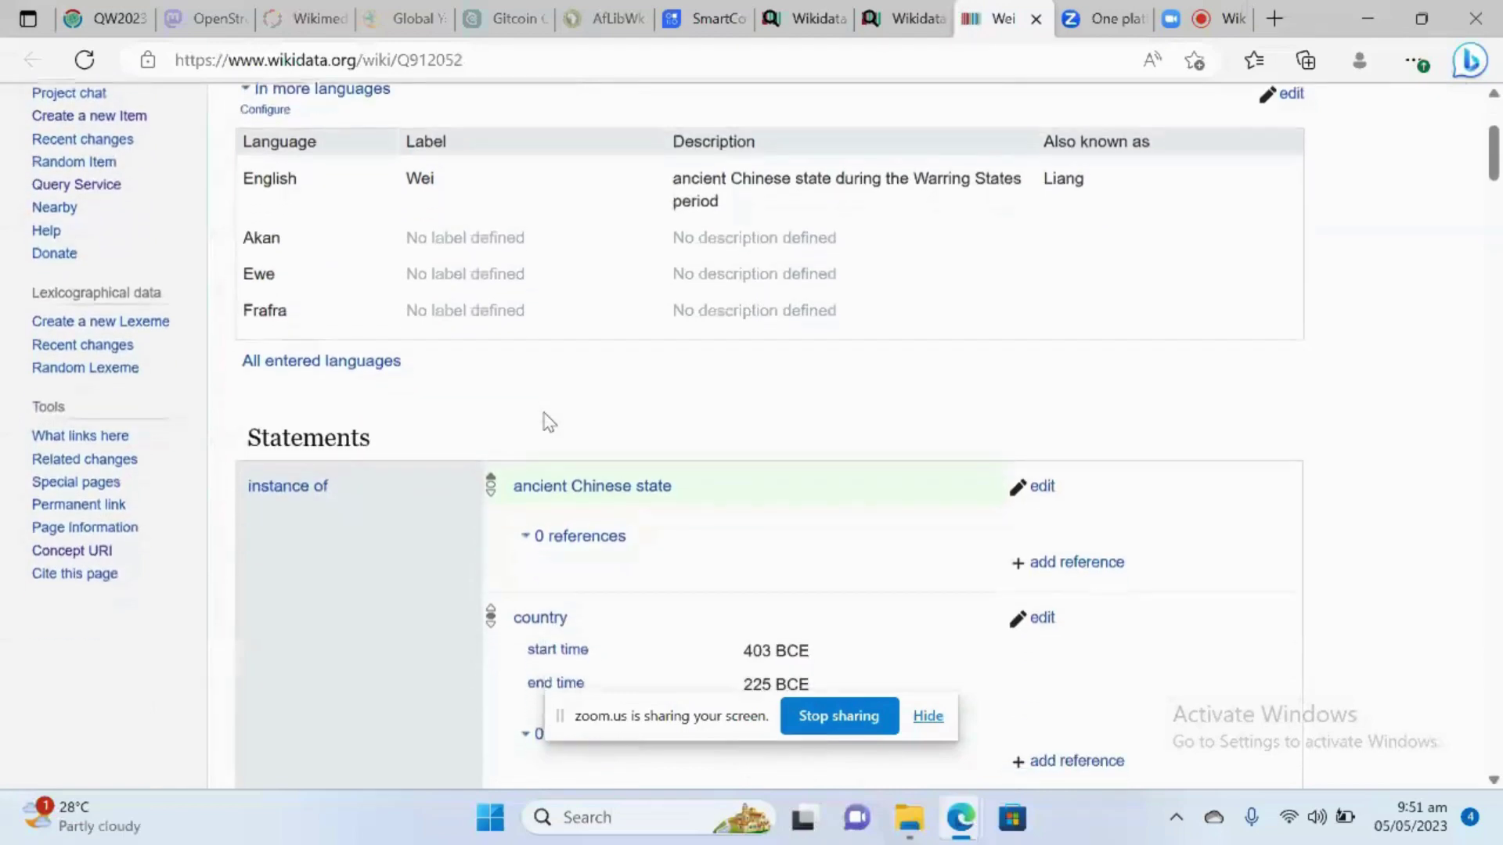
pyautogui.scroll(-3, 545, 423)
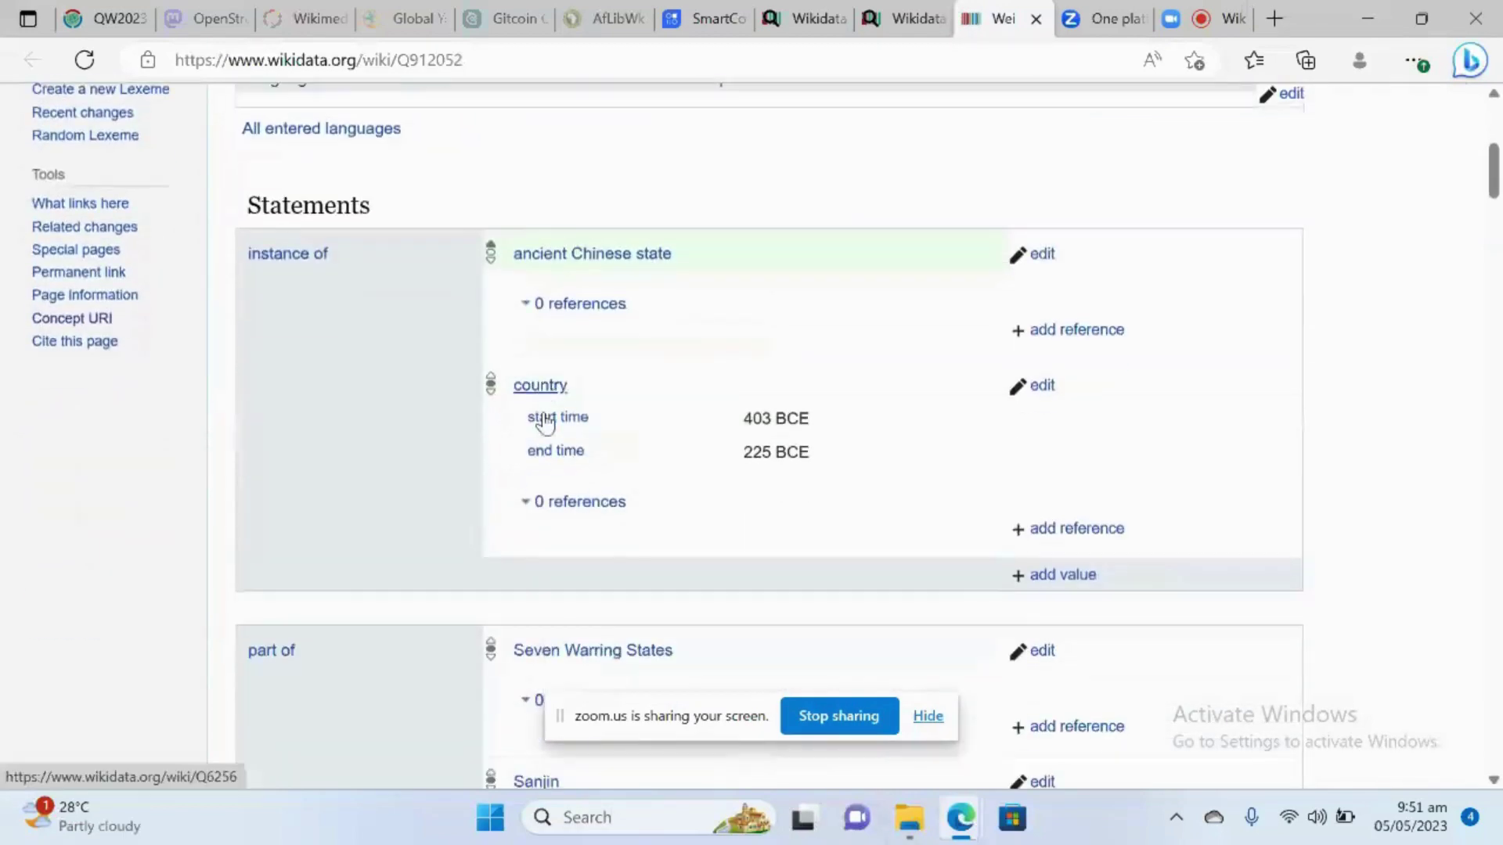
pyautogui.scroll(-1, 546, 423)
pyautogui.scroll(1, 545, 423)
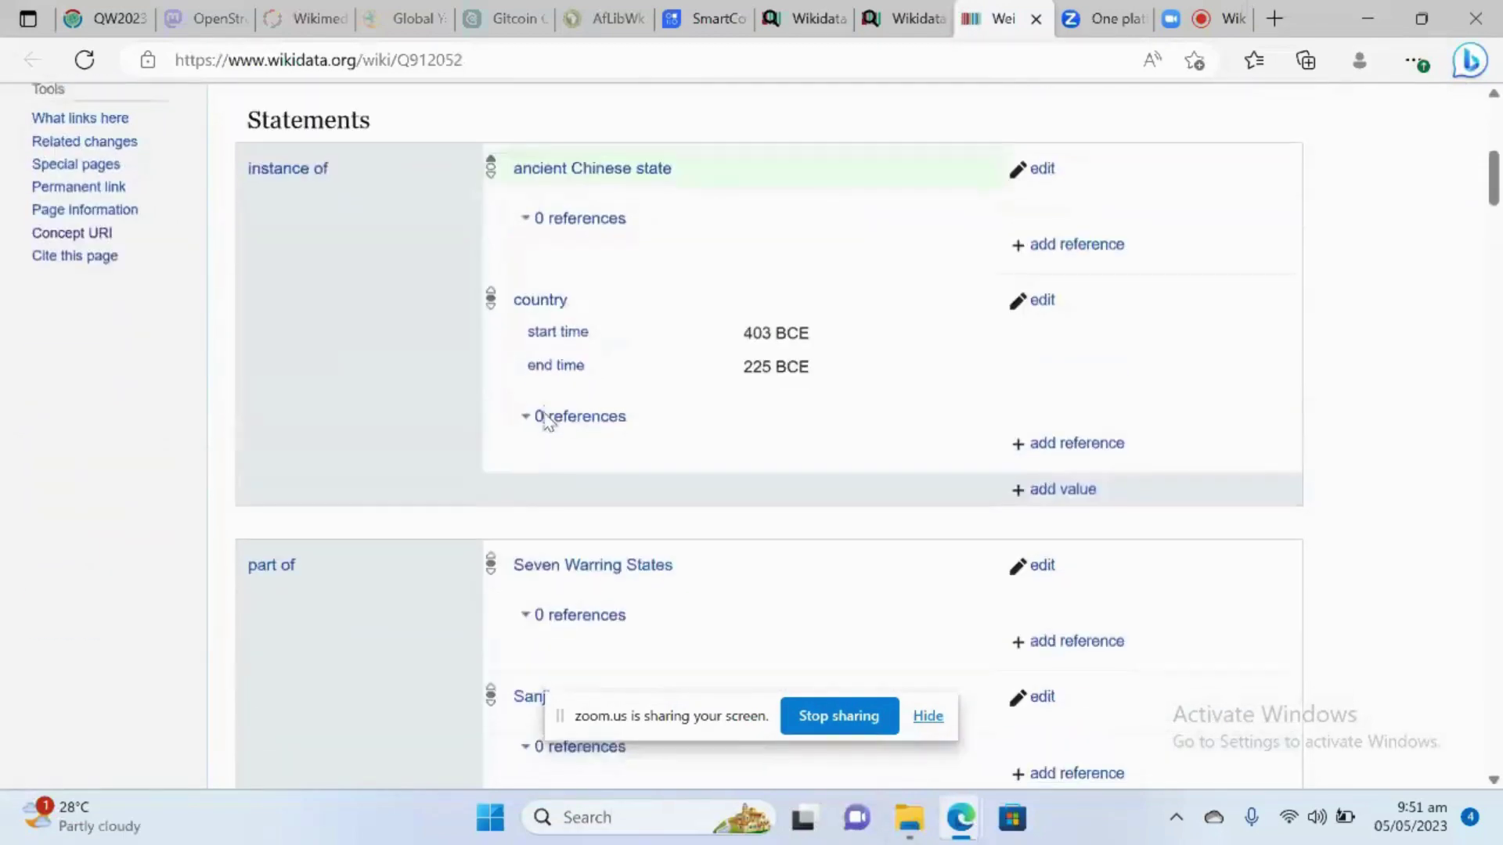
pyautogui.scroll(-2, 546, 423)
pyautogui.scroll(2, 548, 423)
pyautogui.scroll(-8, 546, 420)
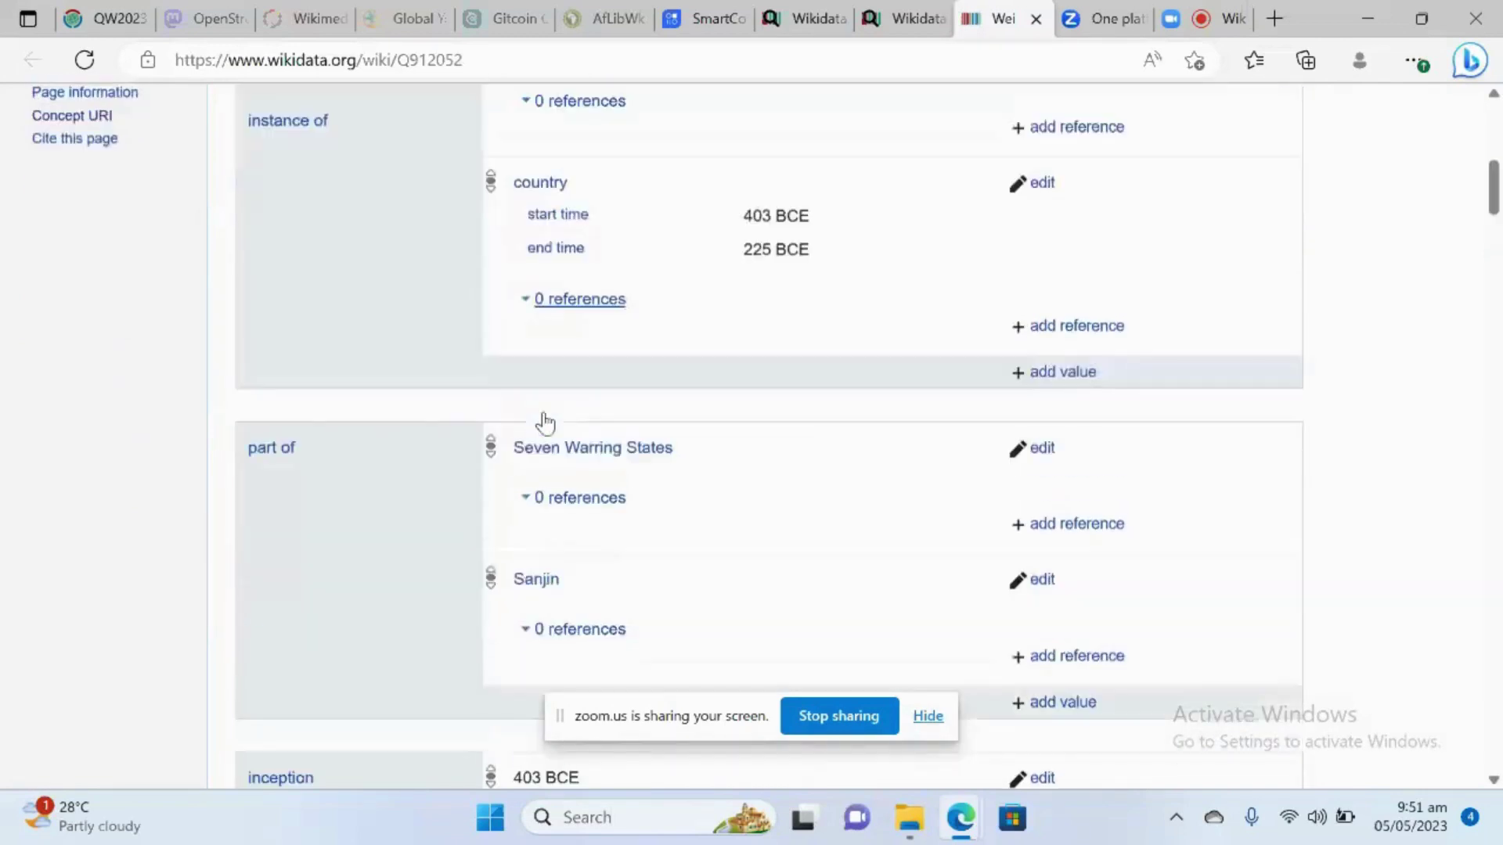
pyautogui.scroll(-13, 546, 389)
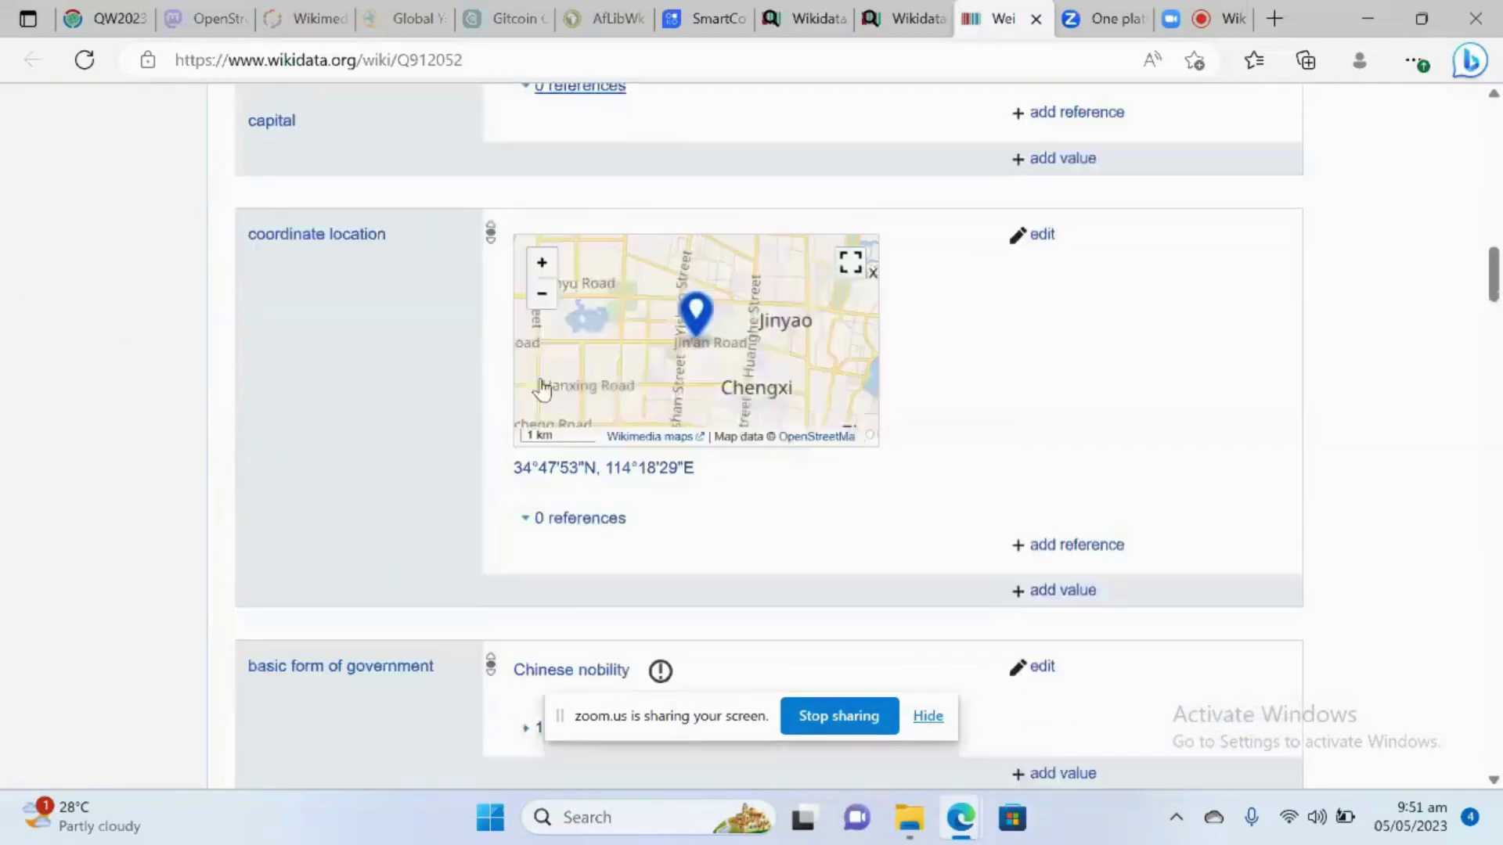
pyautogui.scroll(-9, 542, 389)
pyautogui.scroll(19, 540, 387)
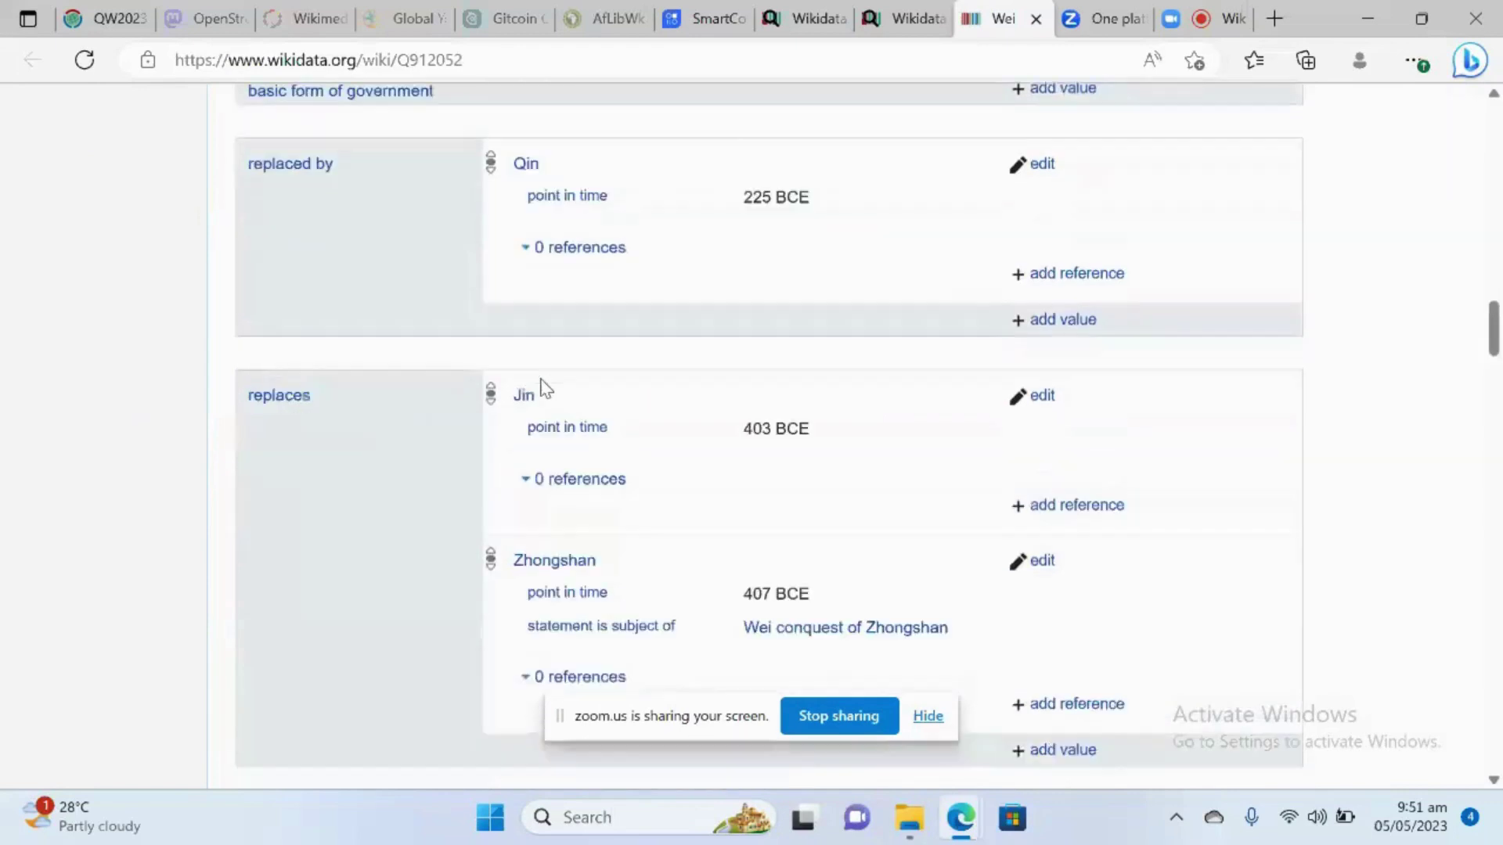
# Return to the Query Builder and look through the rest of the results list
pyautogui.click(888, 24)
pyautogui.scroll(-9, 564, 308)
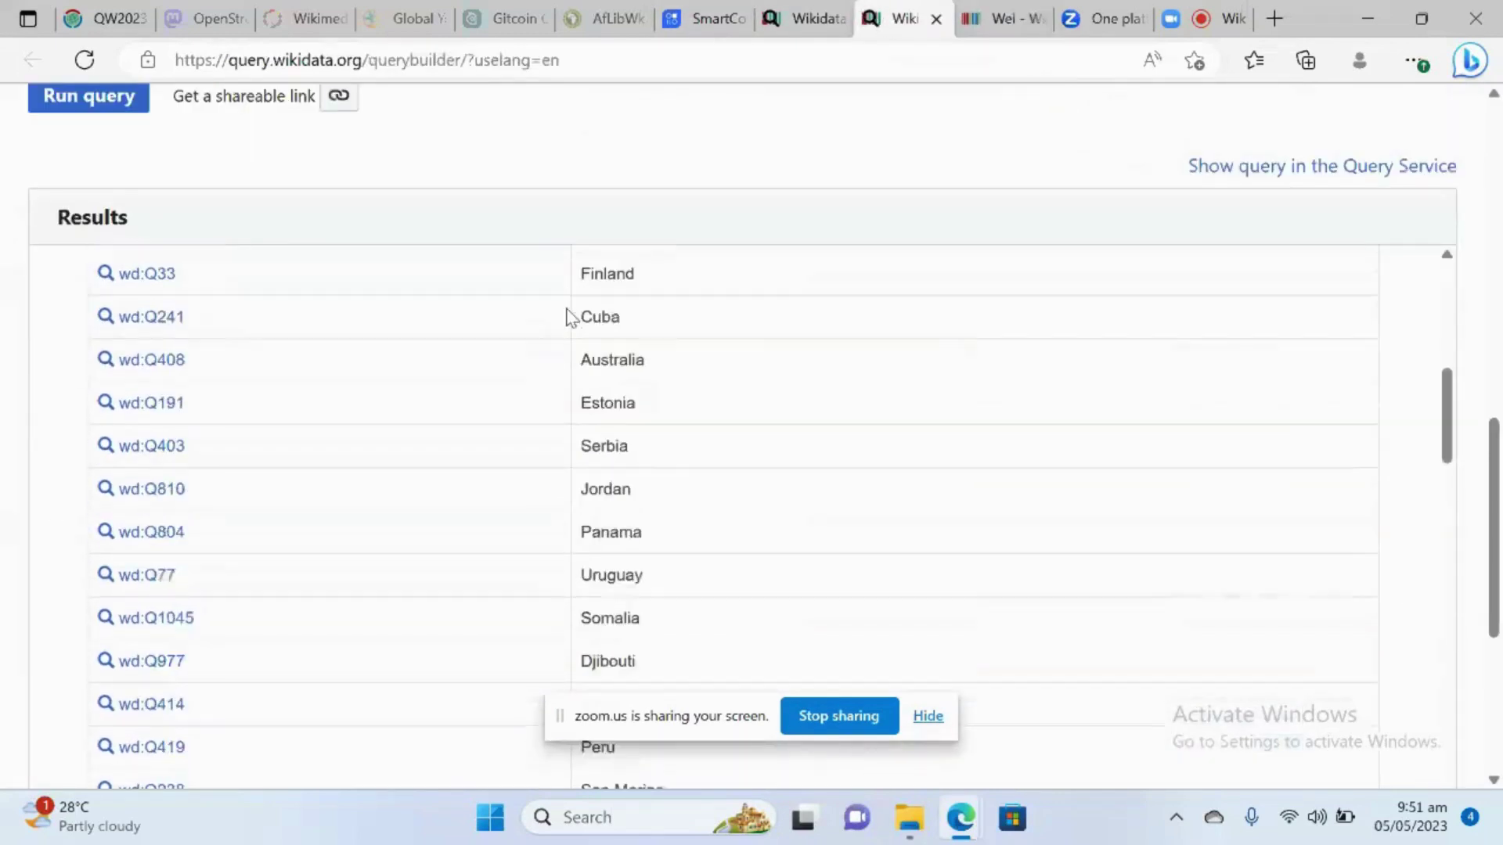
pyautogui.scroll(-1, 569, 316)
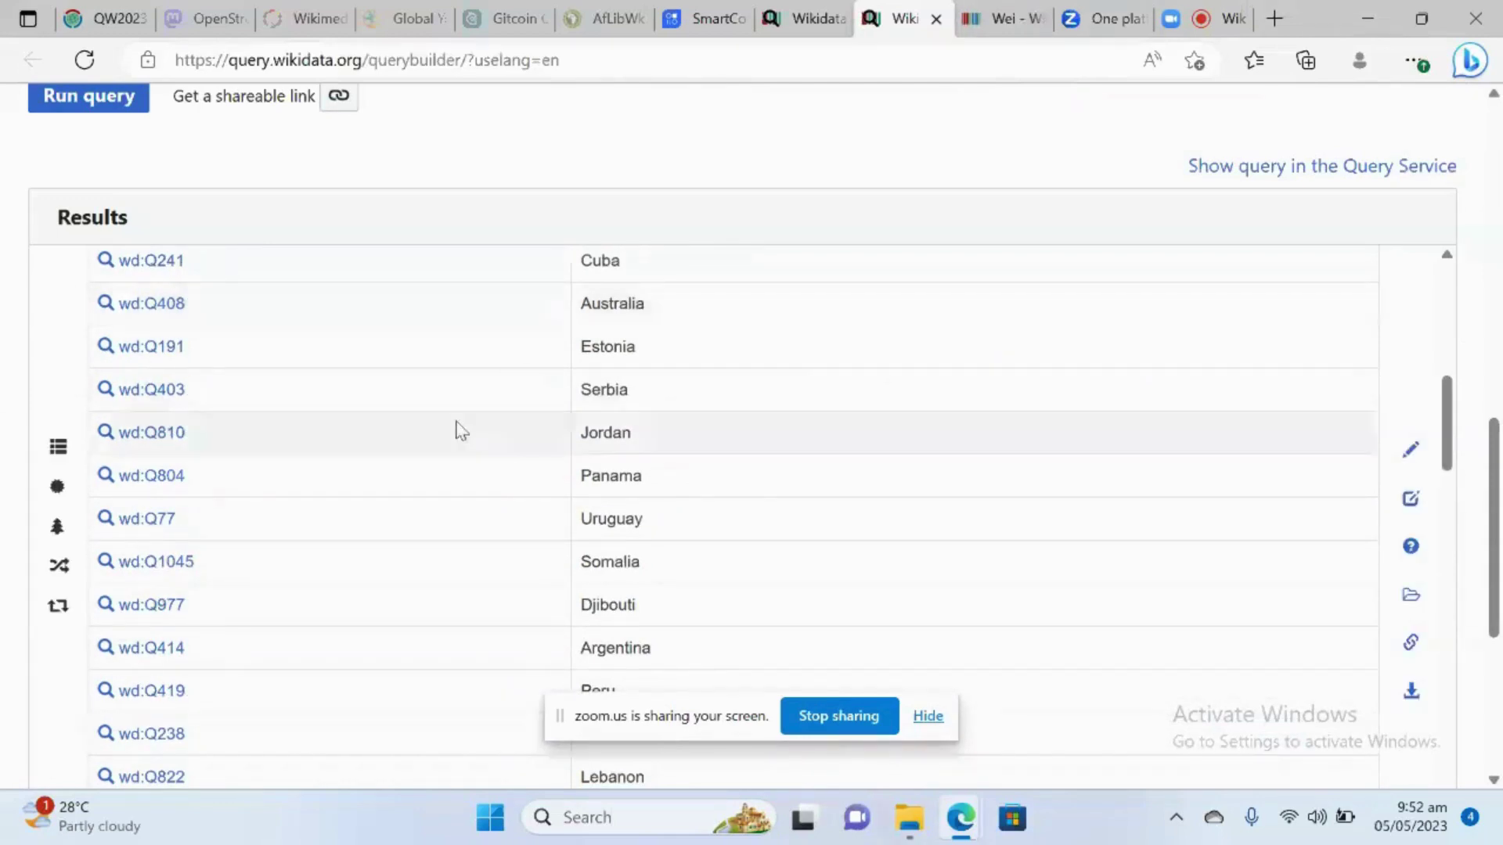
pyautogui.scroll(-10, 461, 431)
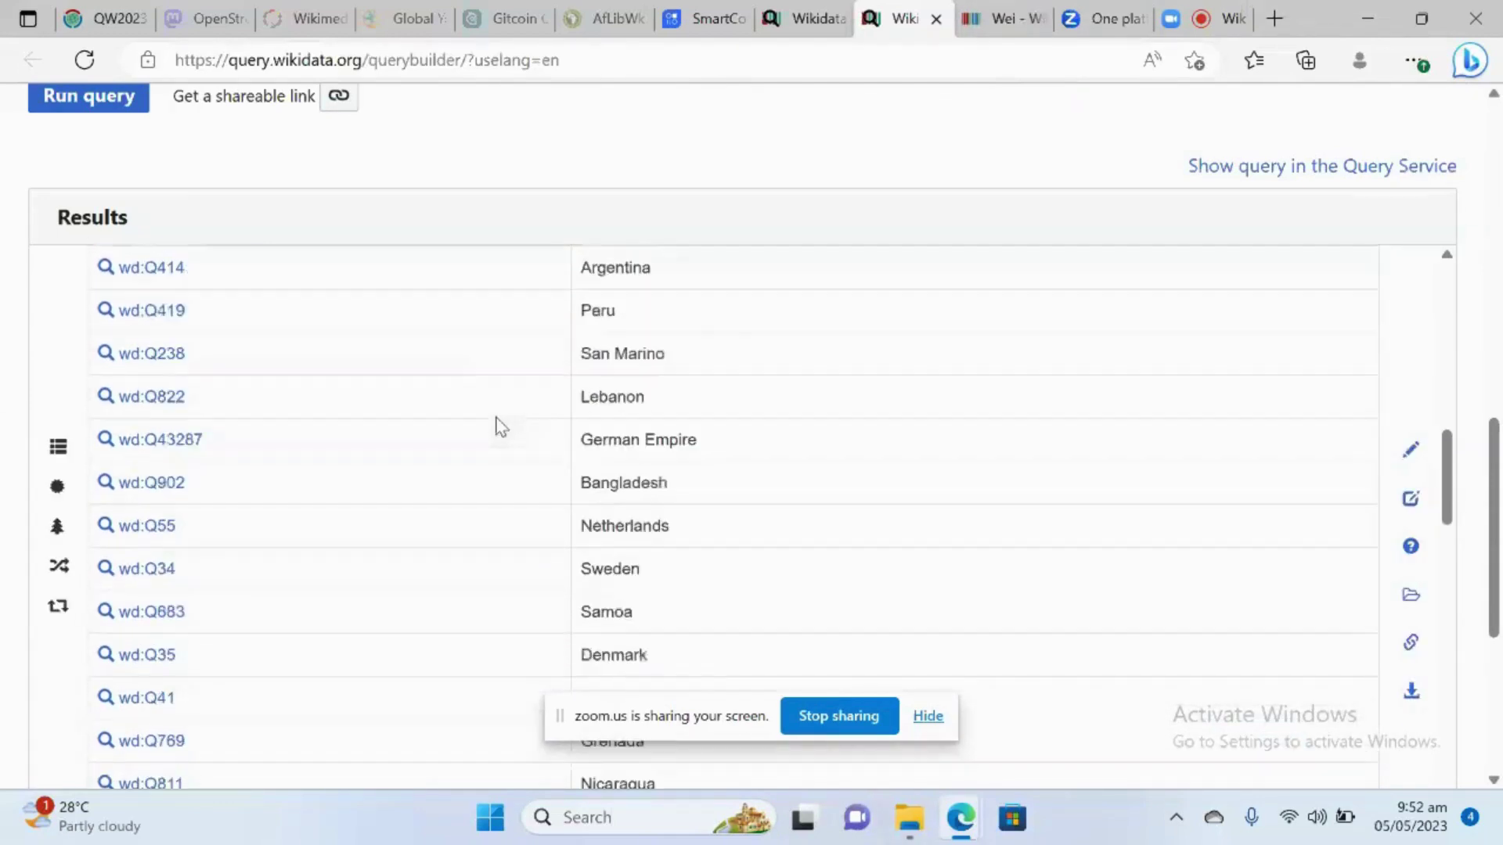
pyautogui.scroll(-15, 501, 427)
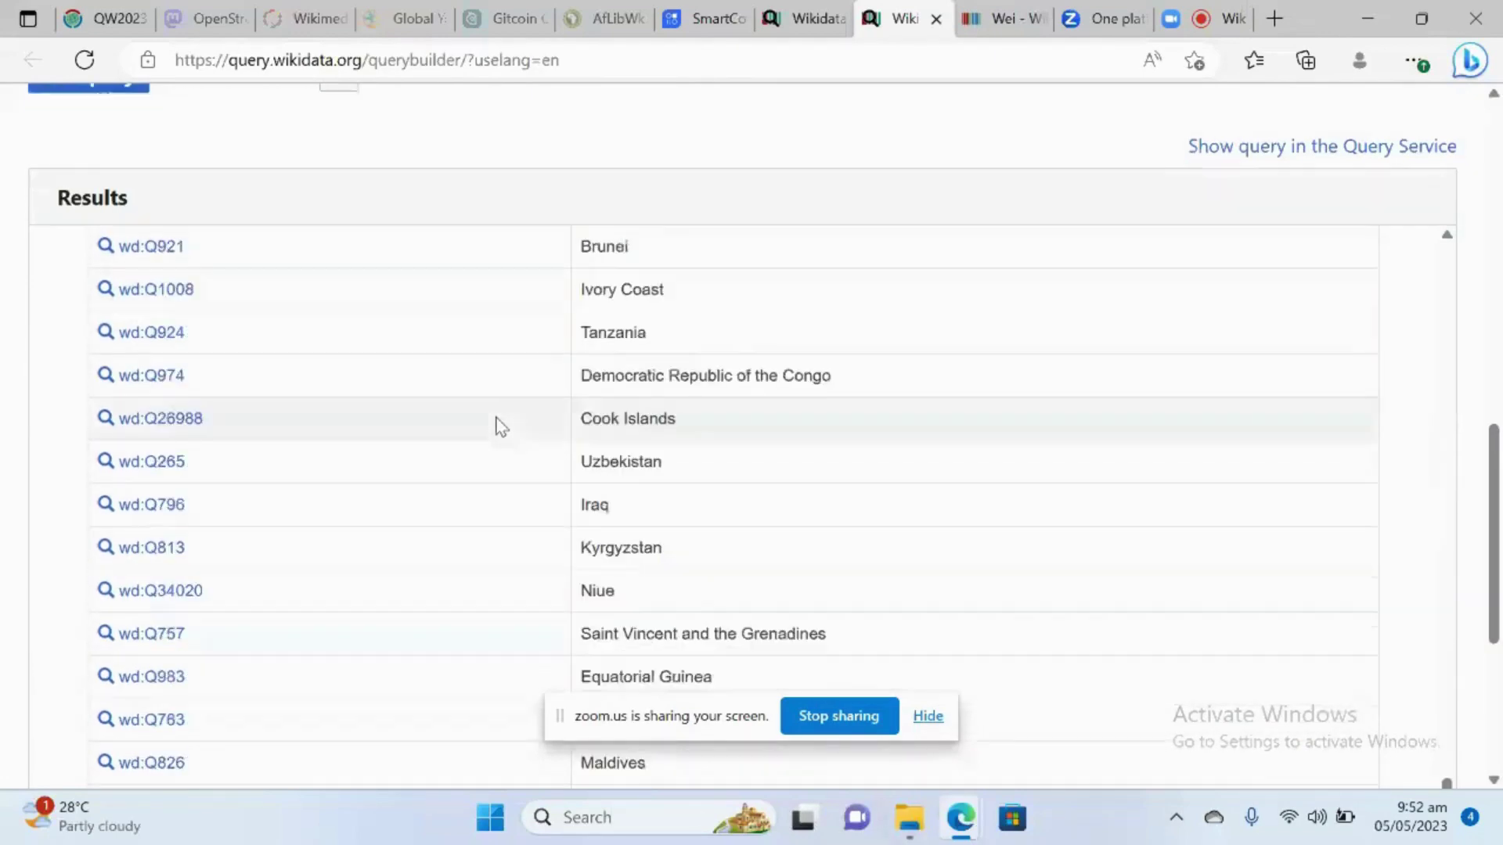
pyautogui.scroll(-10, 501, 426)
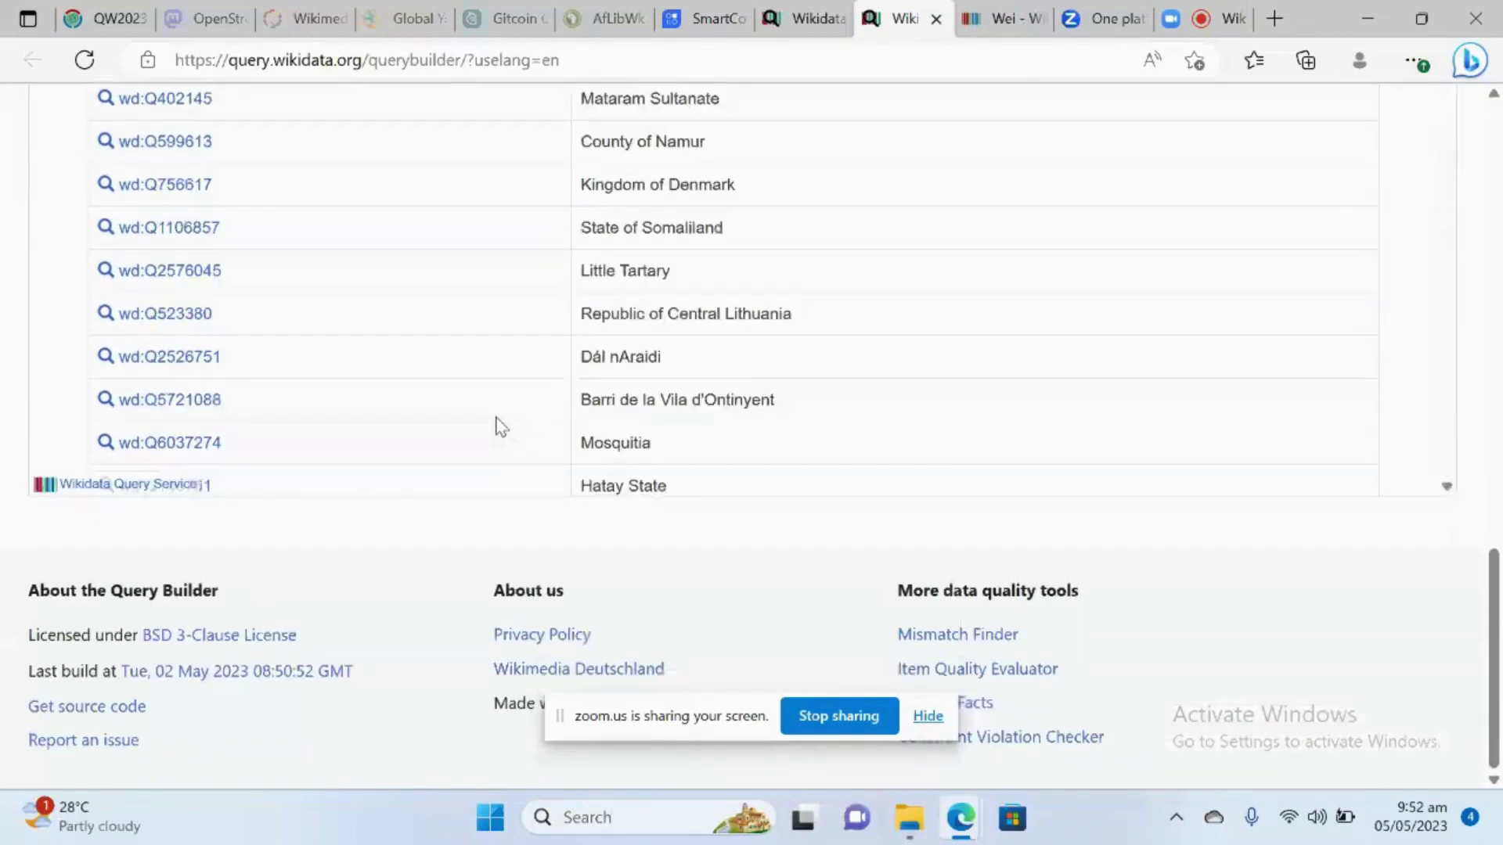
# Set the limit on the number of query results to 200
pyautogui.press('Home')
pyautogui.scroll(-8, 501, 427)
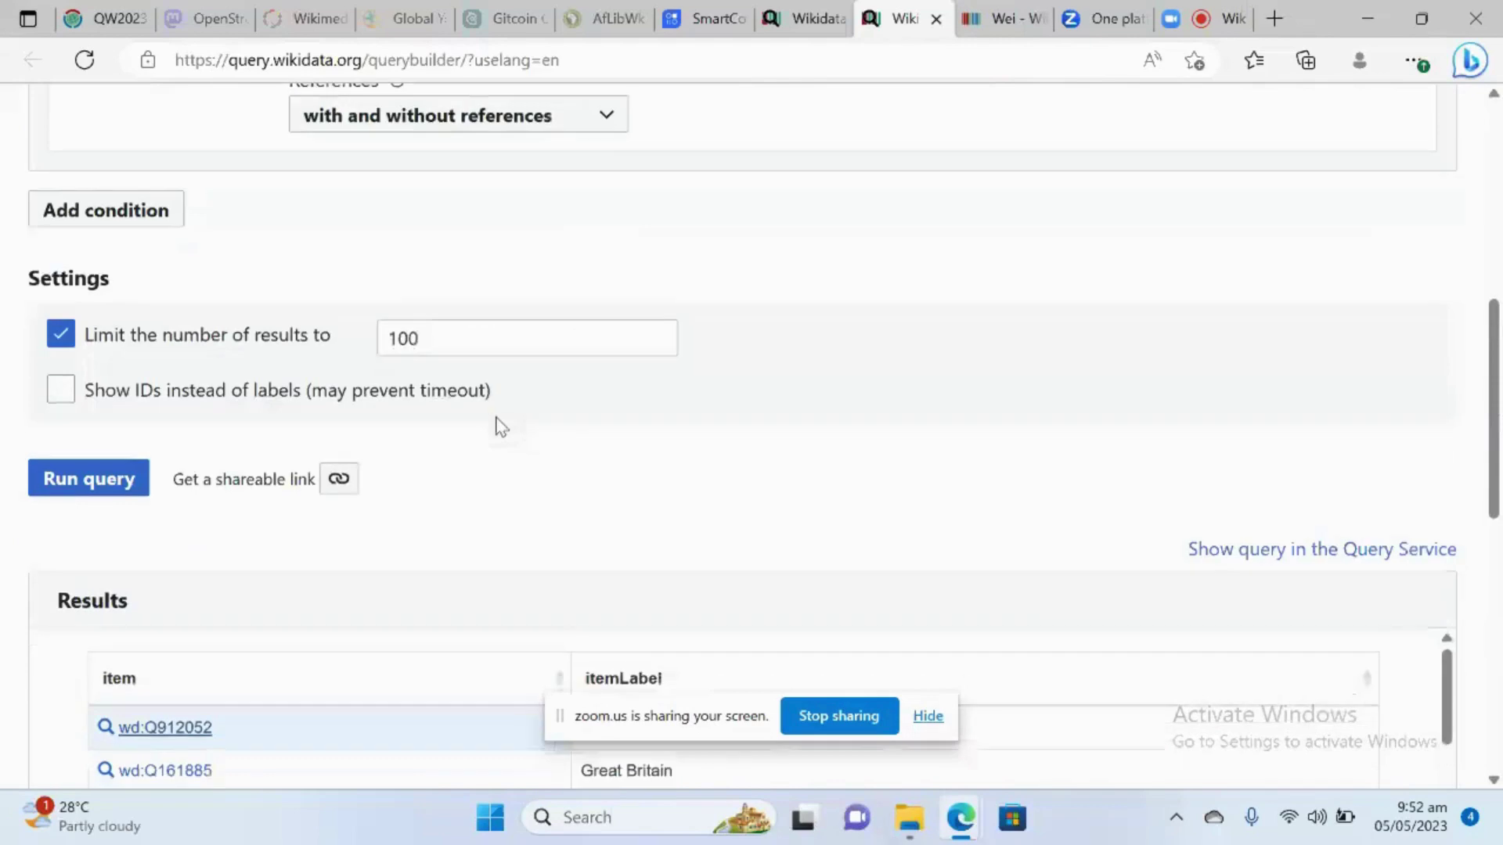
pyautogui.click(401, 339)
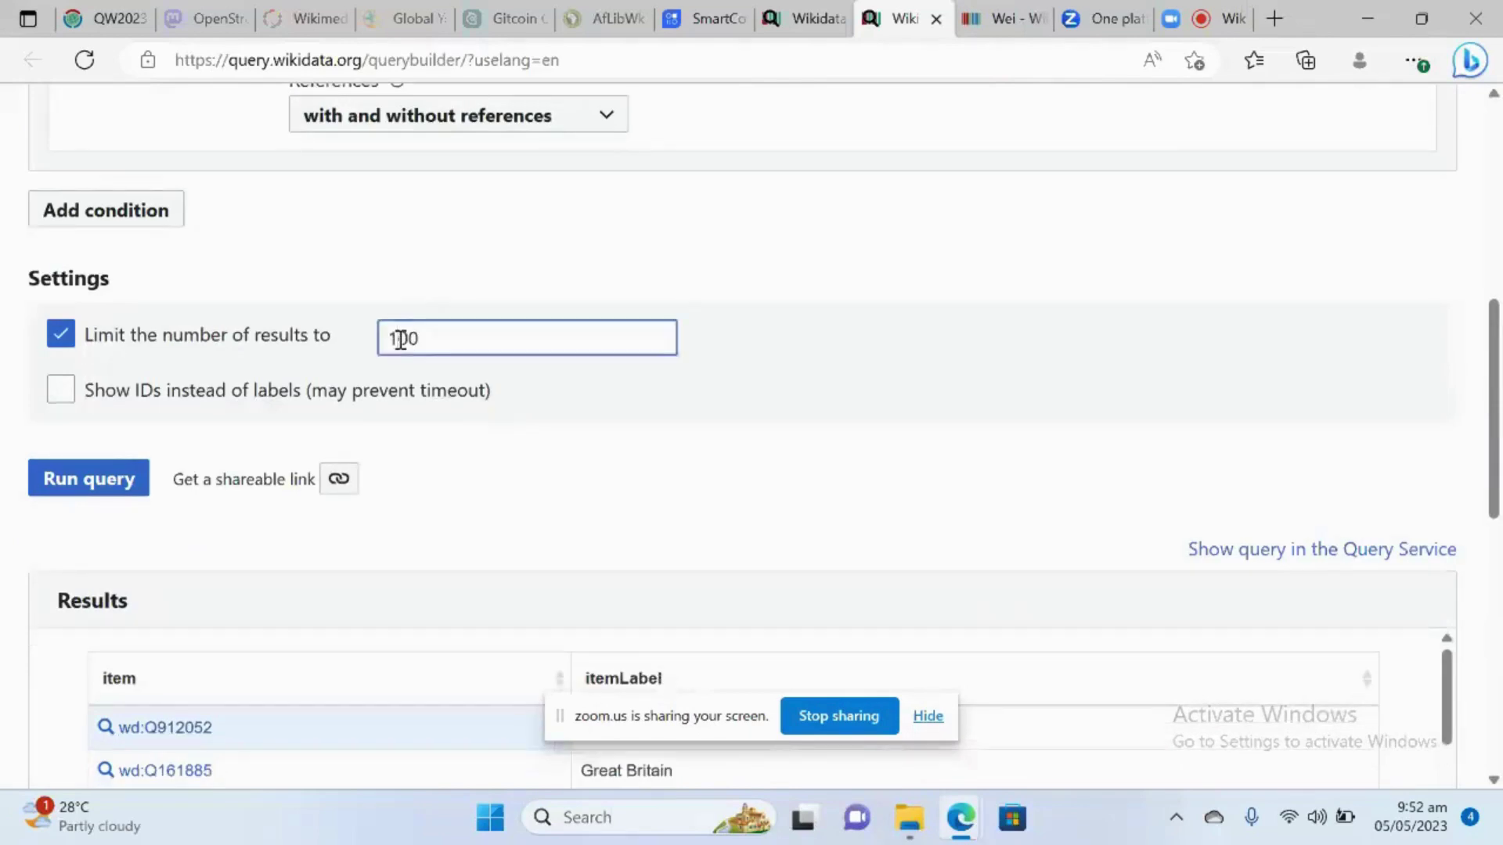
pyautogui.press('BackSpace')
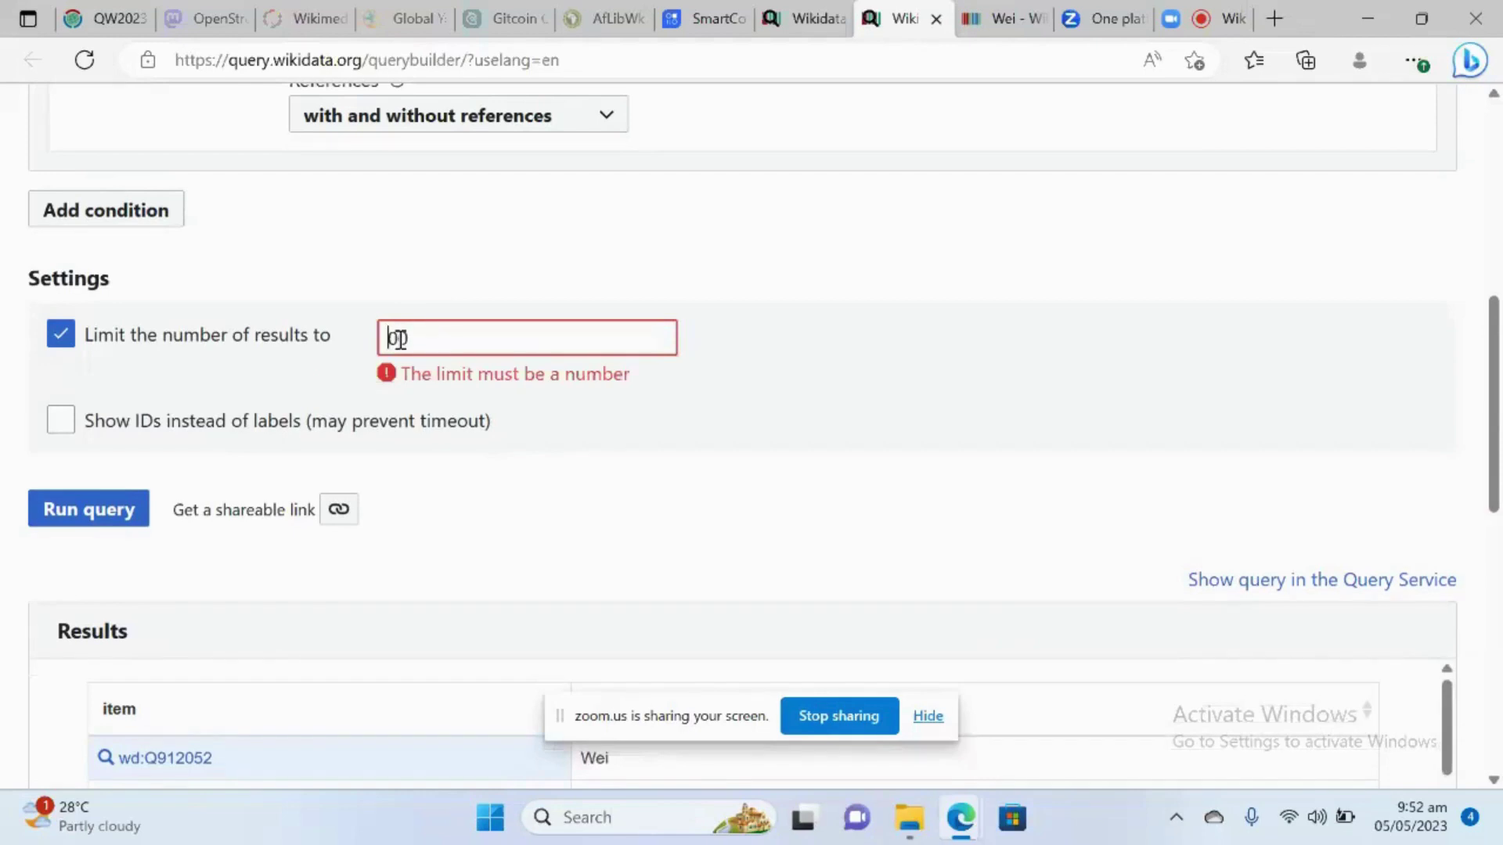
pyautogui.write('2')
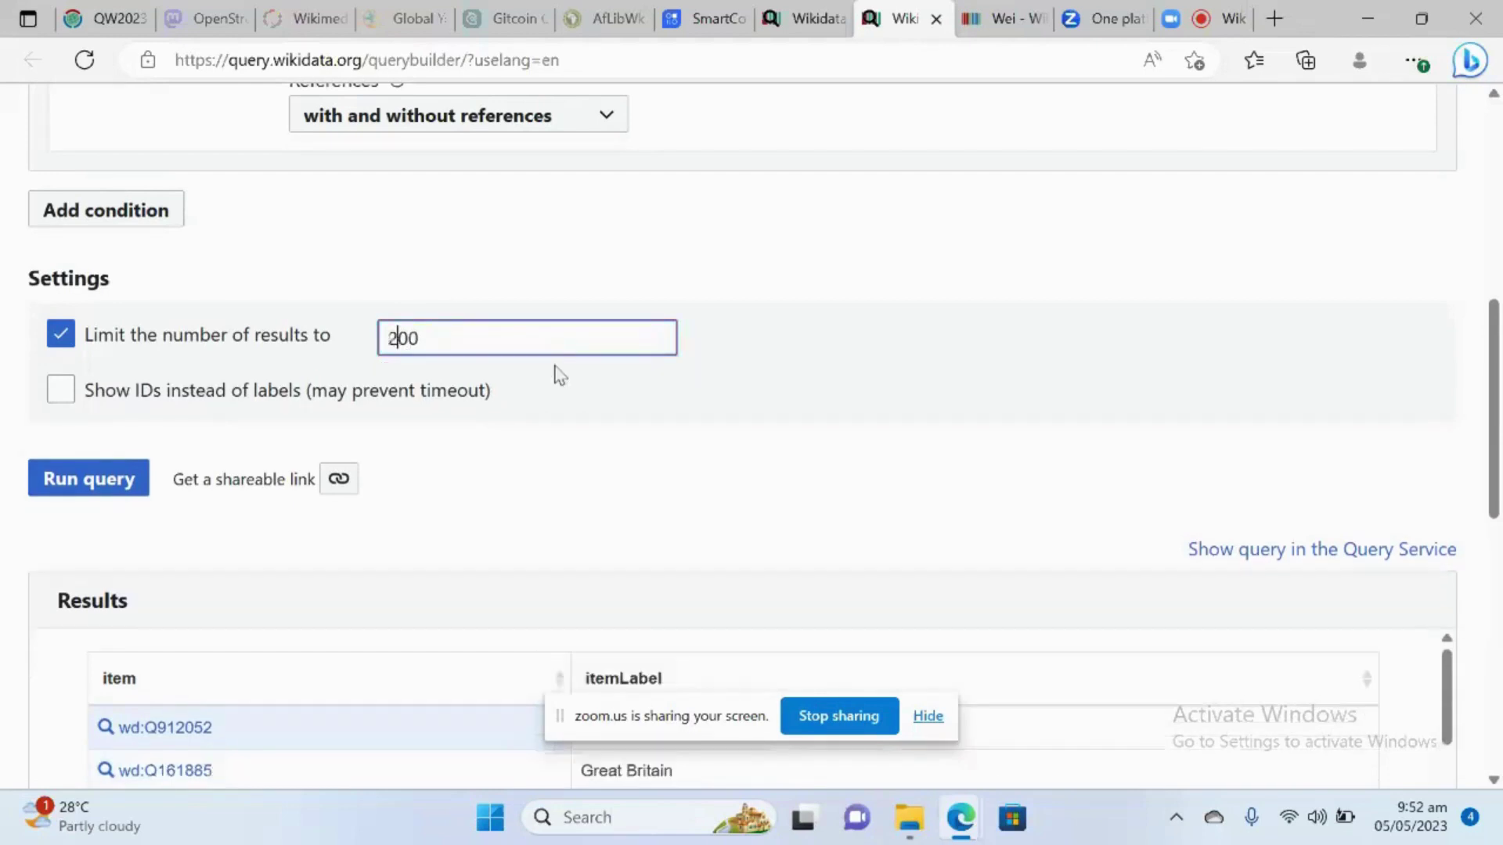
# Rerun the "instance of country" query with the new result limit
pyautogui.scroll(-10, 549, 507)
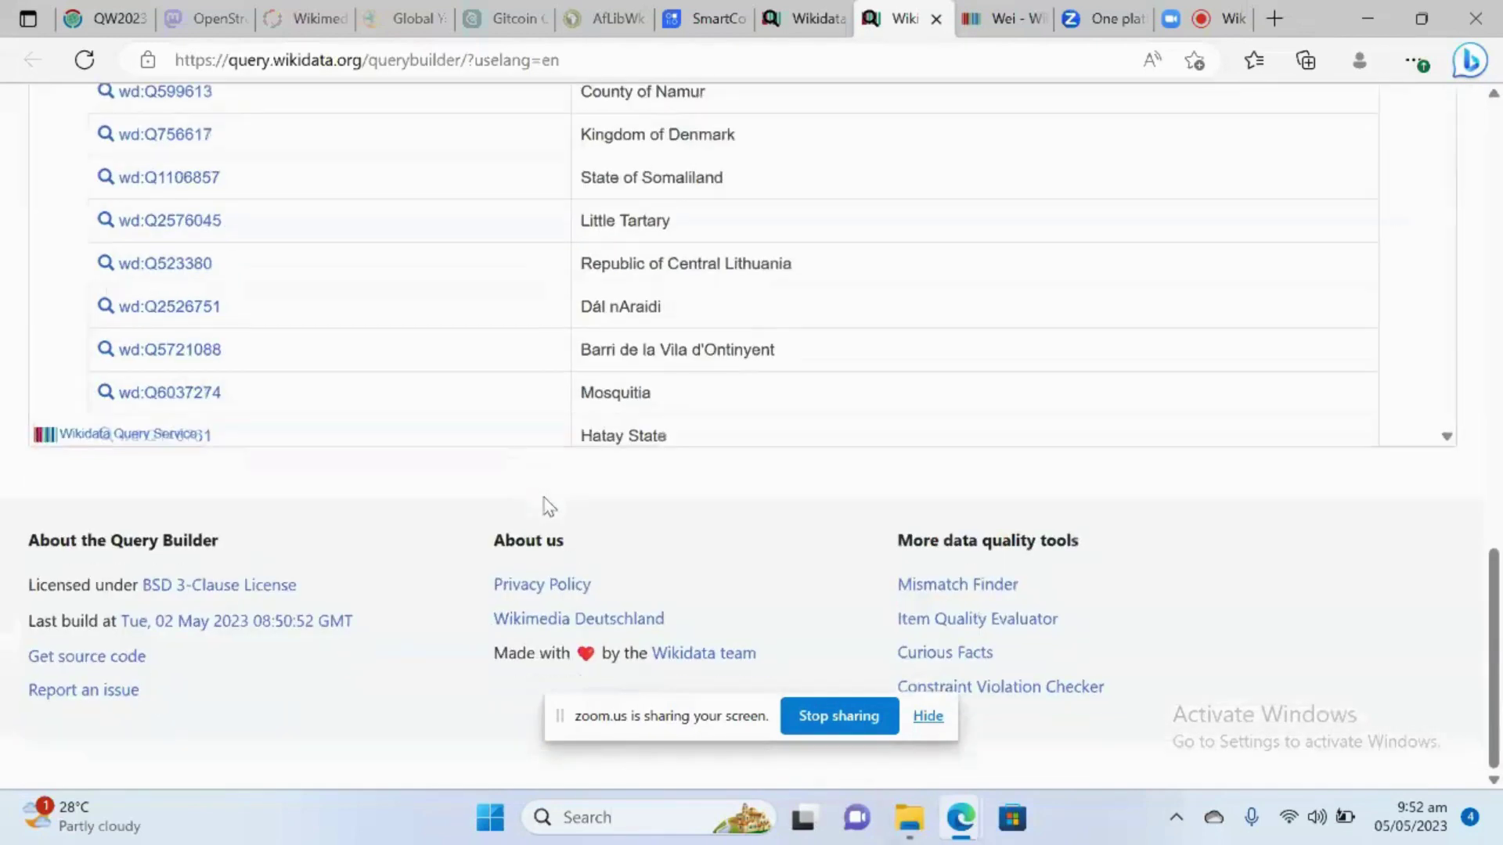
pyautogui.scroll(1, 545, 505)
pyautogui.scroll(8, 755, 433)
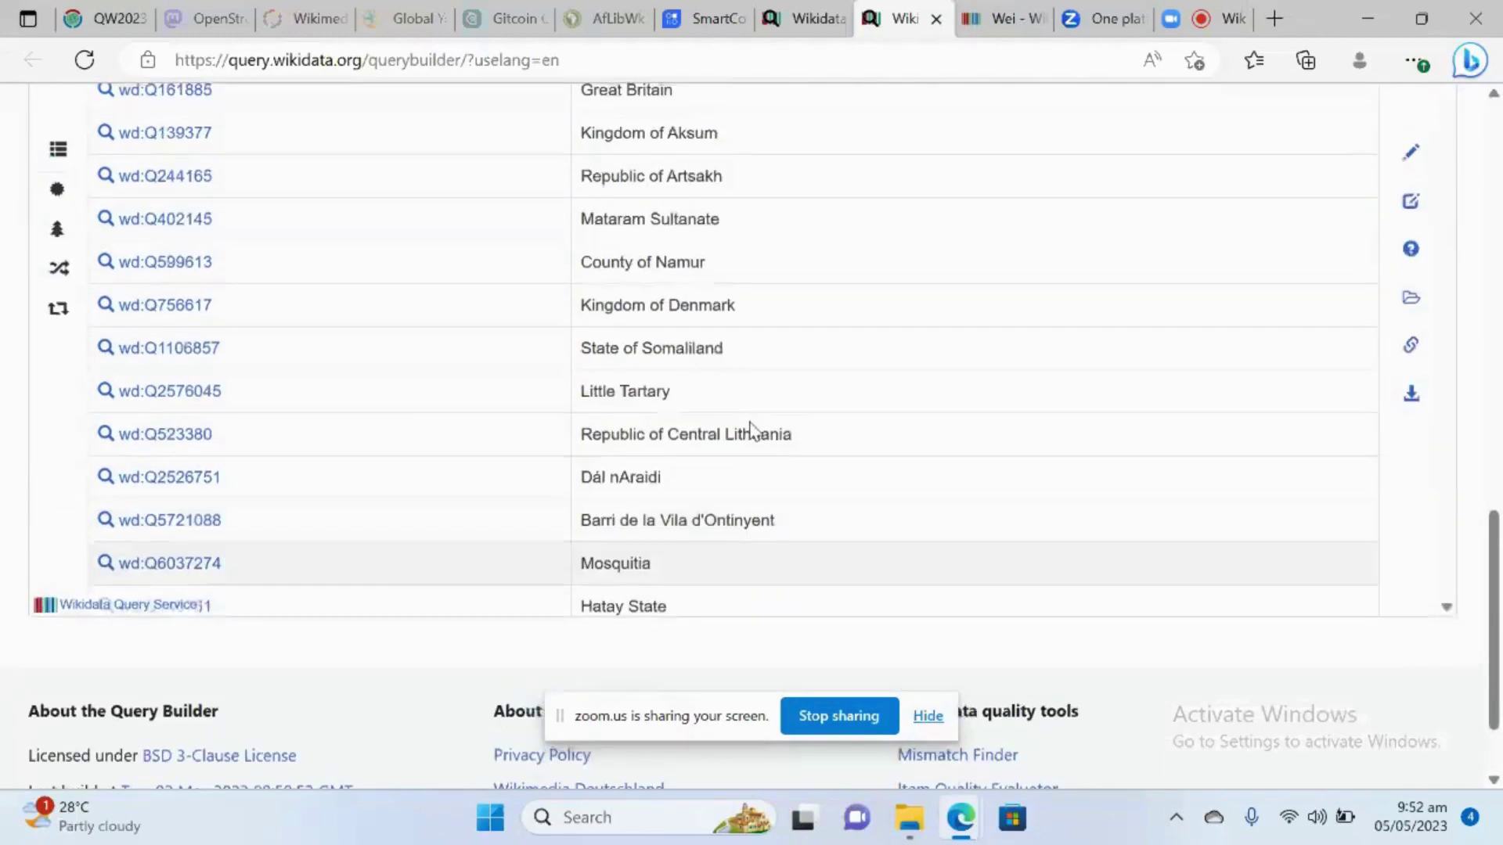
pyautogui.scroll(-8, 752, 431)
pyautogui.scroll(8, 755, 348)
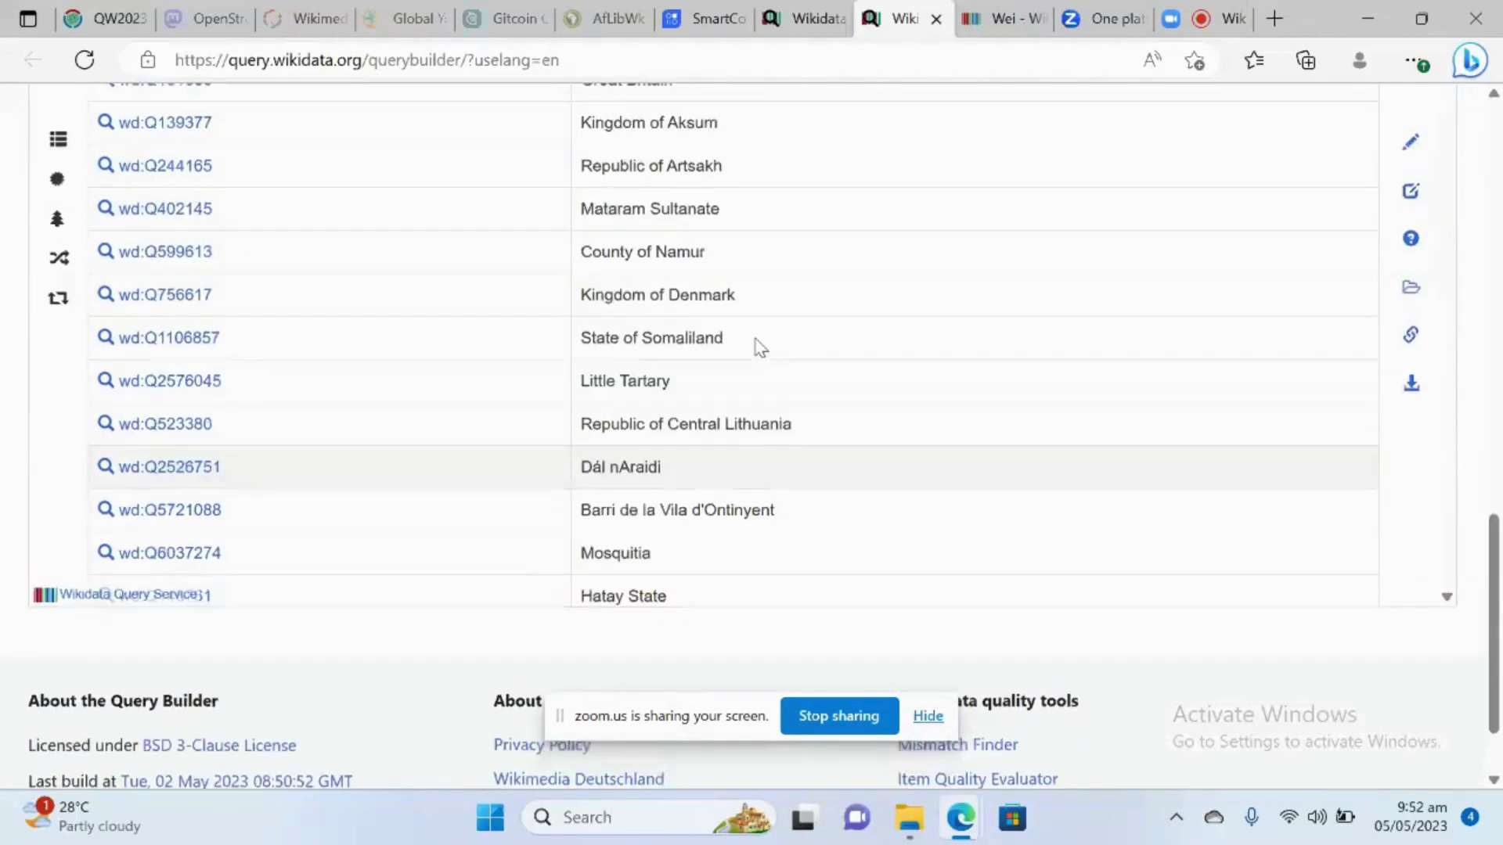
pyautogui.scroll(2, 760, 347)
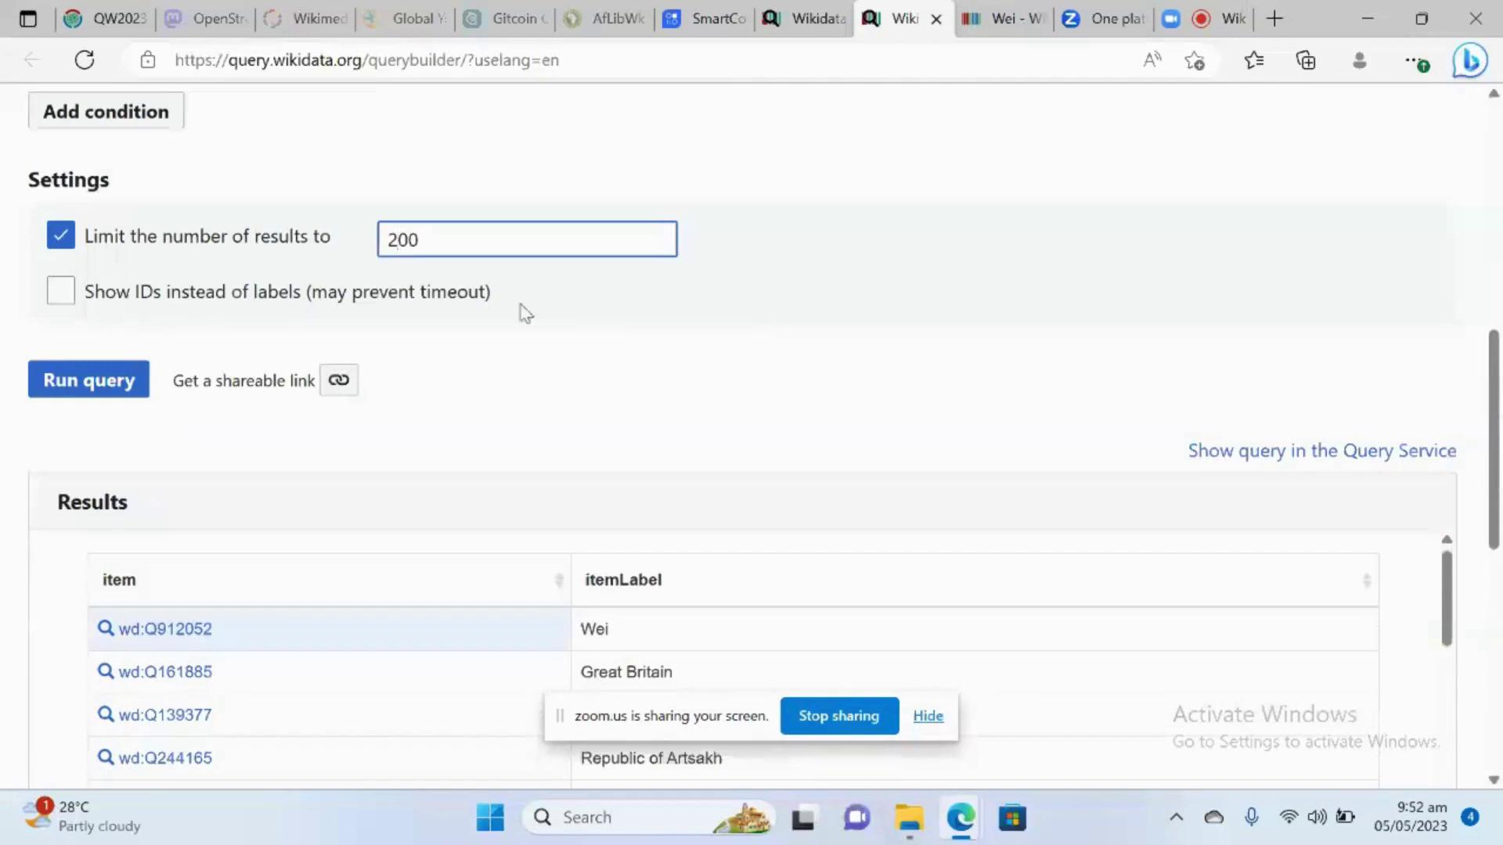
pyautogui.click(90, 380)
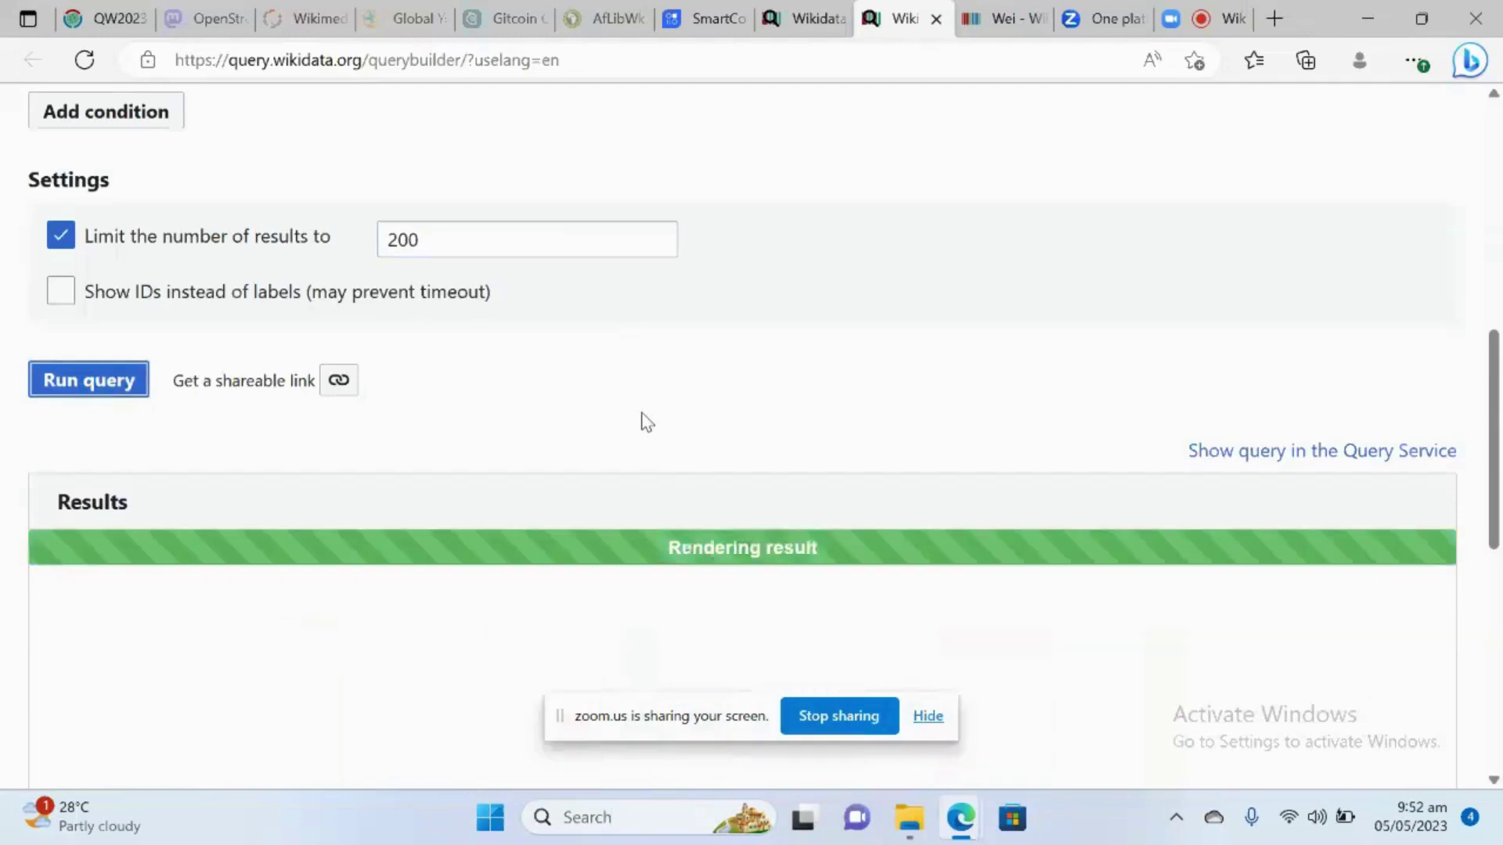
# Look through the countries listed in the rerun query's results, down to the end of the list
pyautogui.scroll(-10, 644, 422)
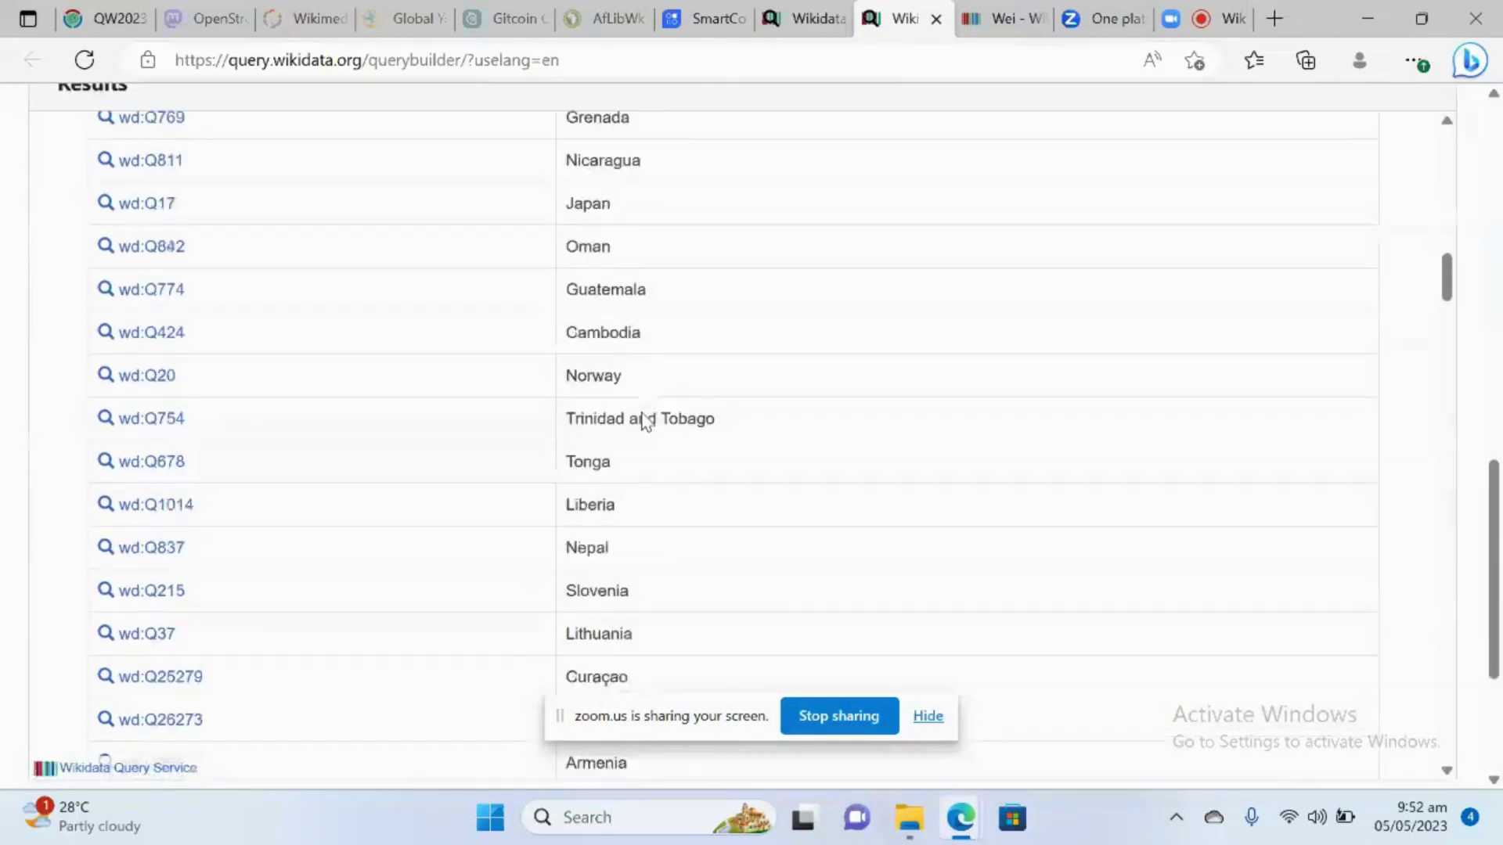
pyautogui.scroll(-20, 644, 422)
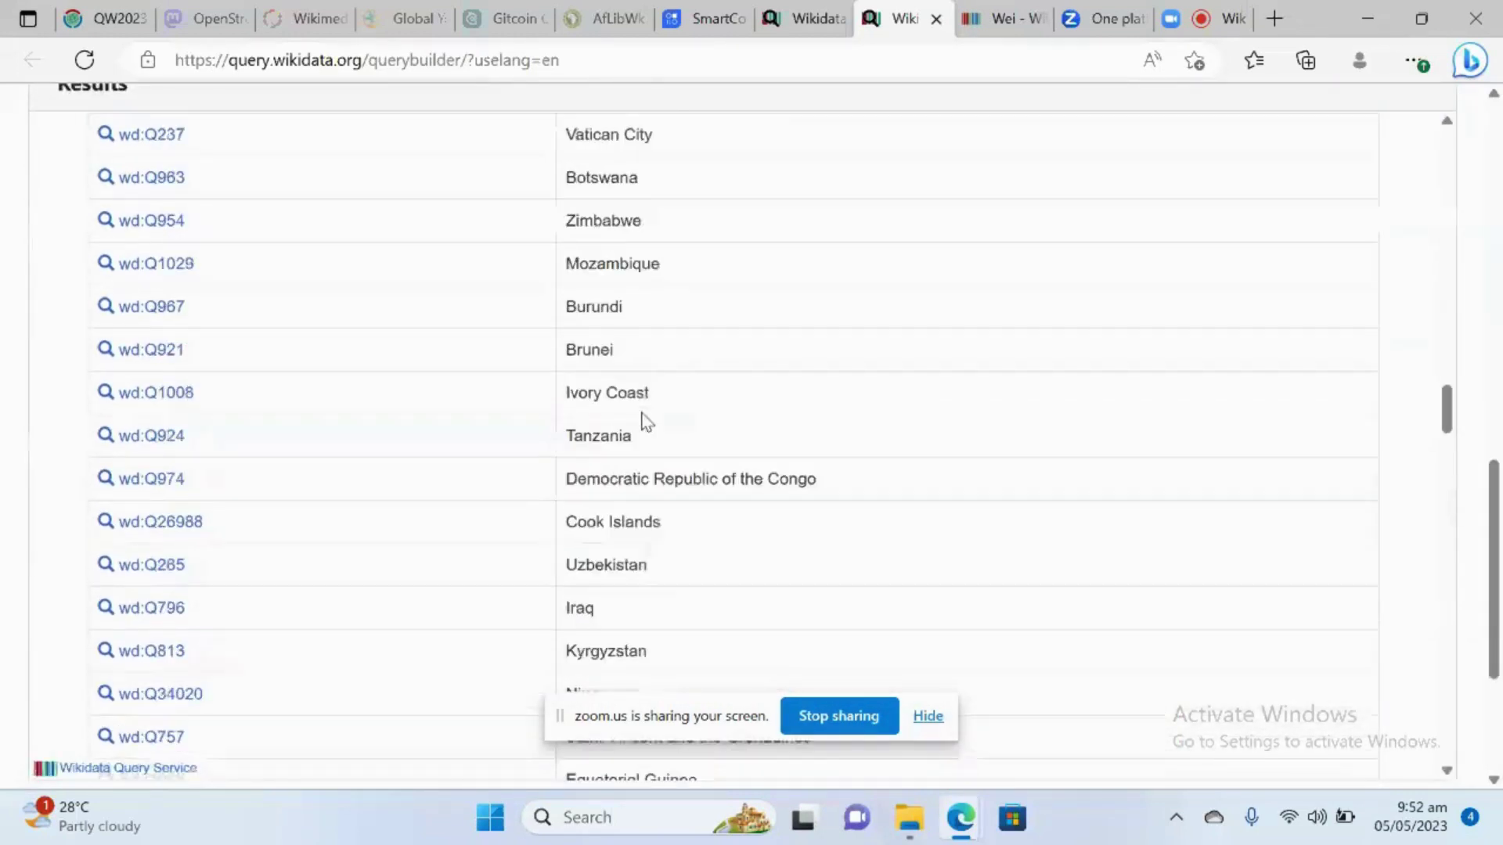
pyautogui.scroll(-20, 643, 422)
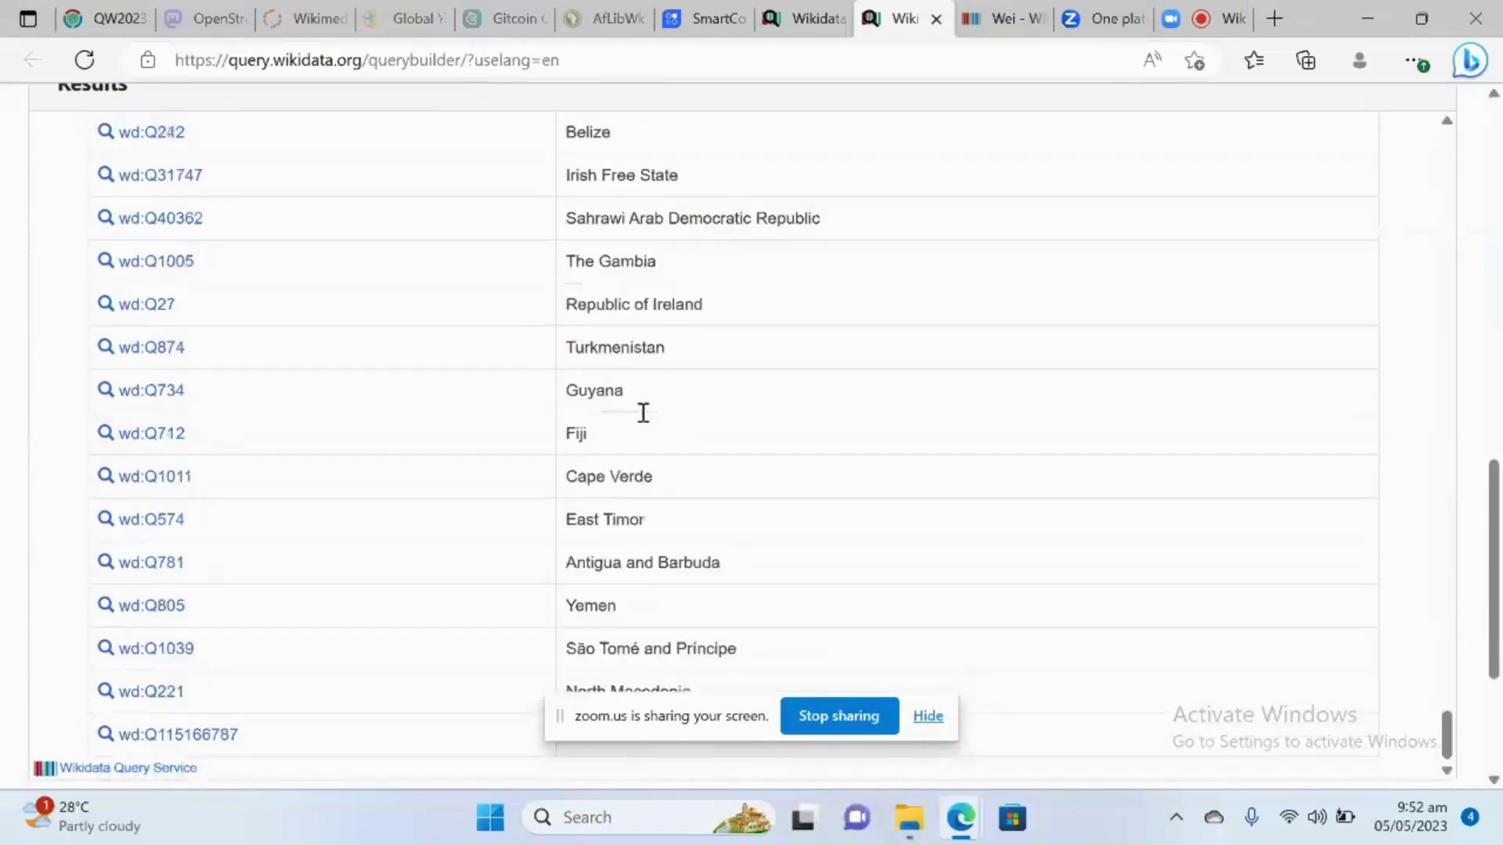
pyautogui.scroll(-5, 643, 419)
pyautogui.scroll(6, 646, 345)
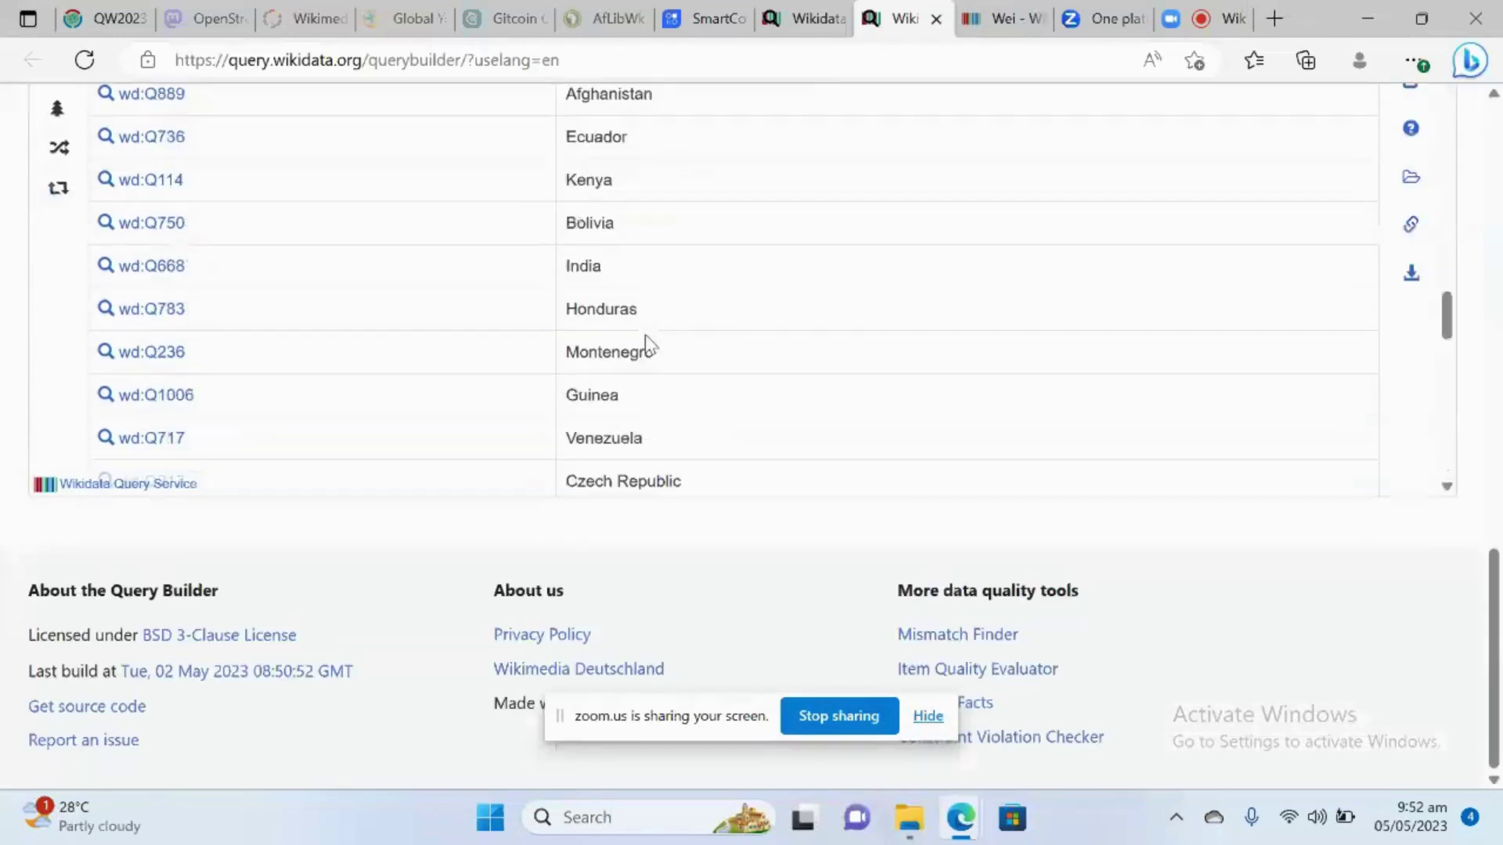
# Look over the country results and the available options for editing, linking to and downloading the query results
pyautogui.scroll(-15, 645, 344)
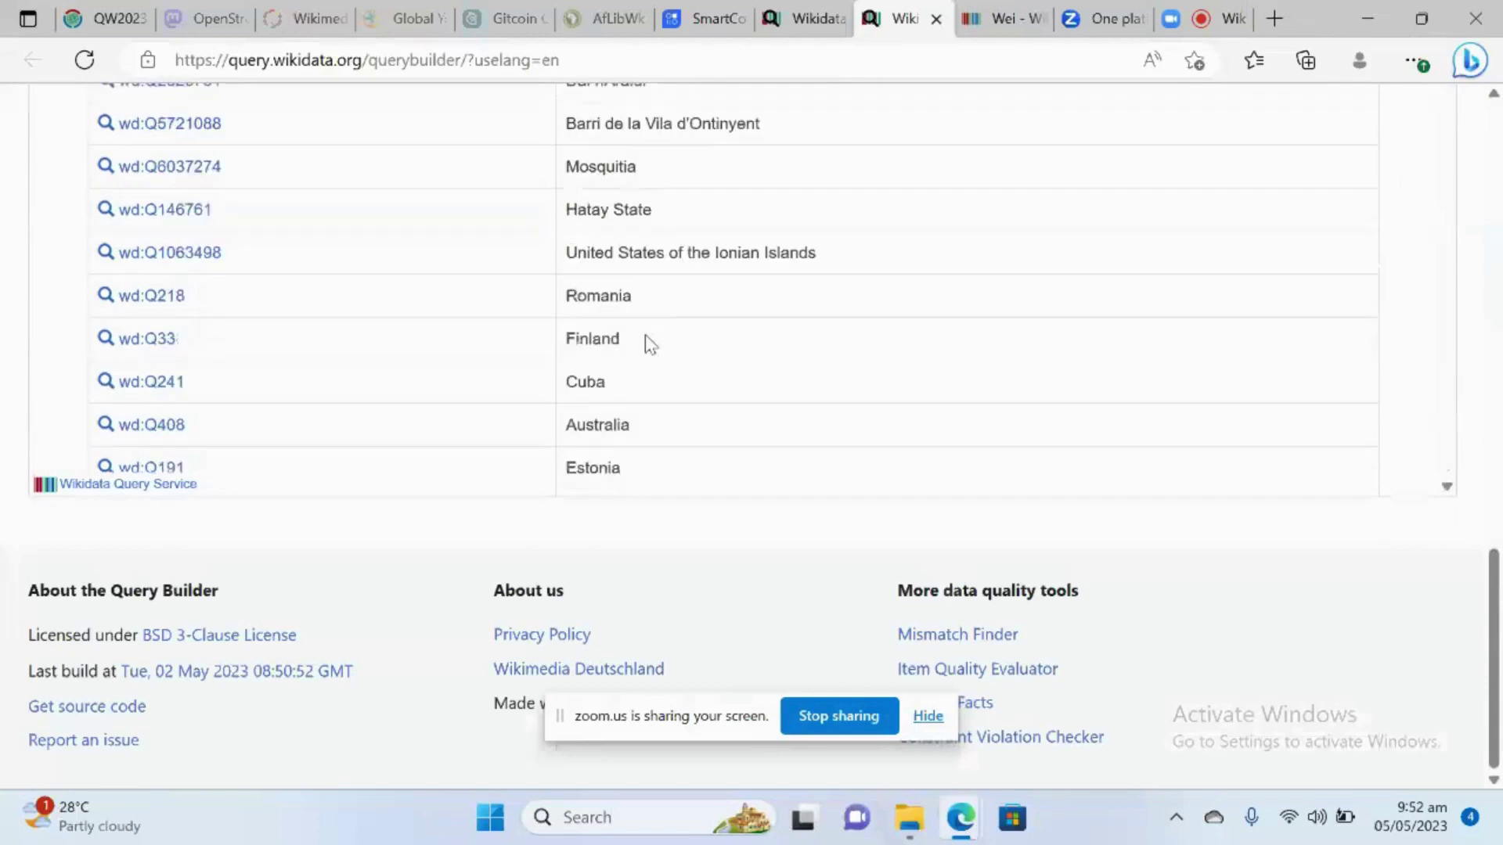
pyautogui.scroll(3, 645, 336)
pyautogui.scroll(2, 1497, 285)
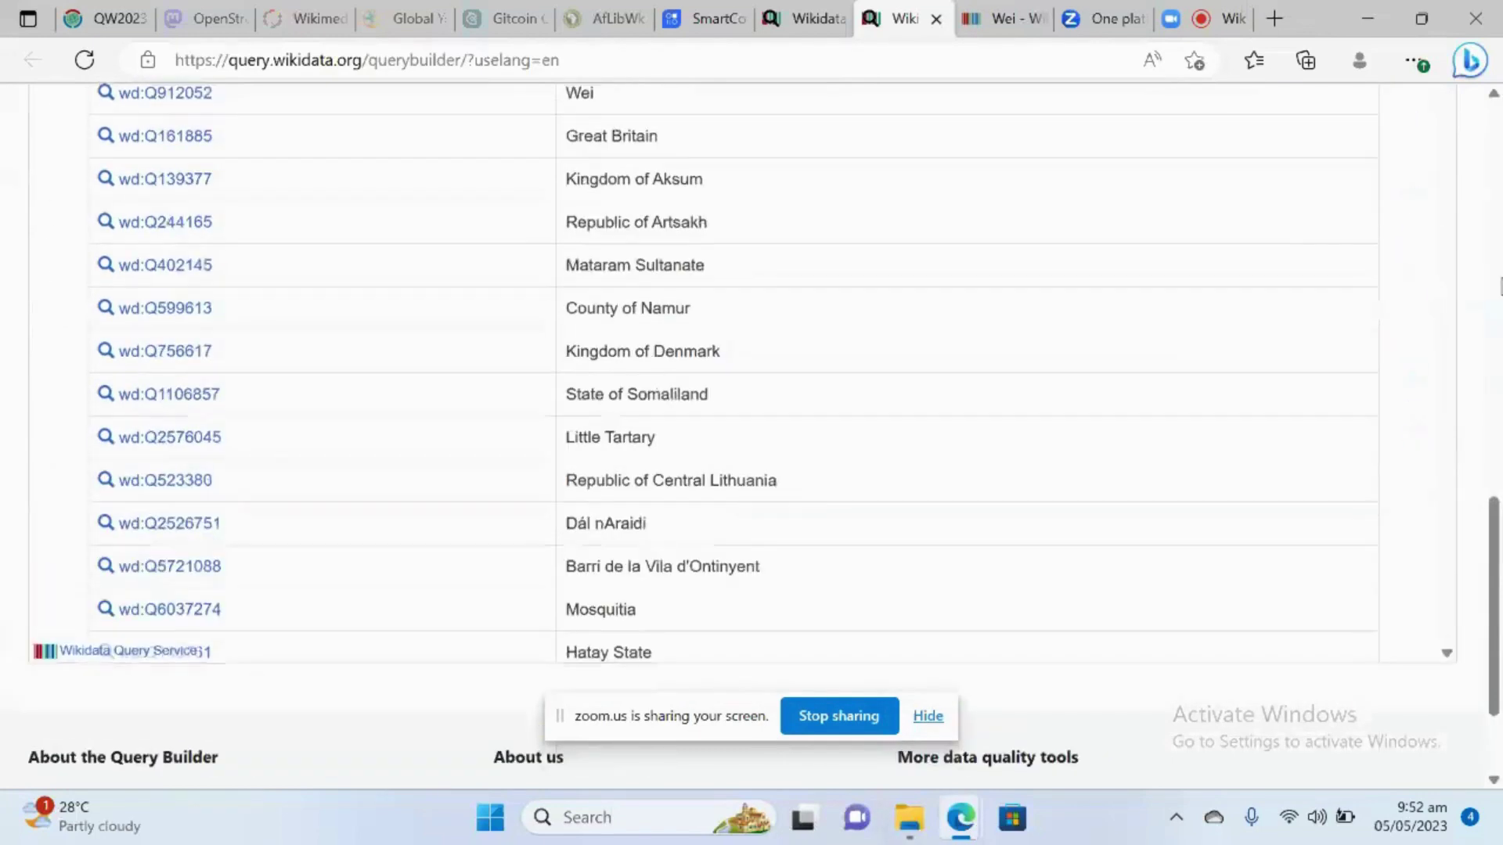
pyautogui.moveTo(1355, 349)
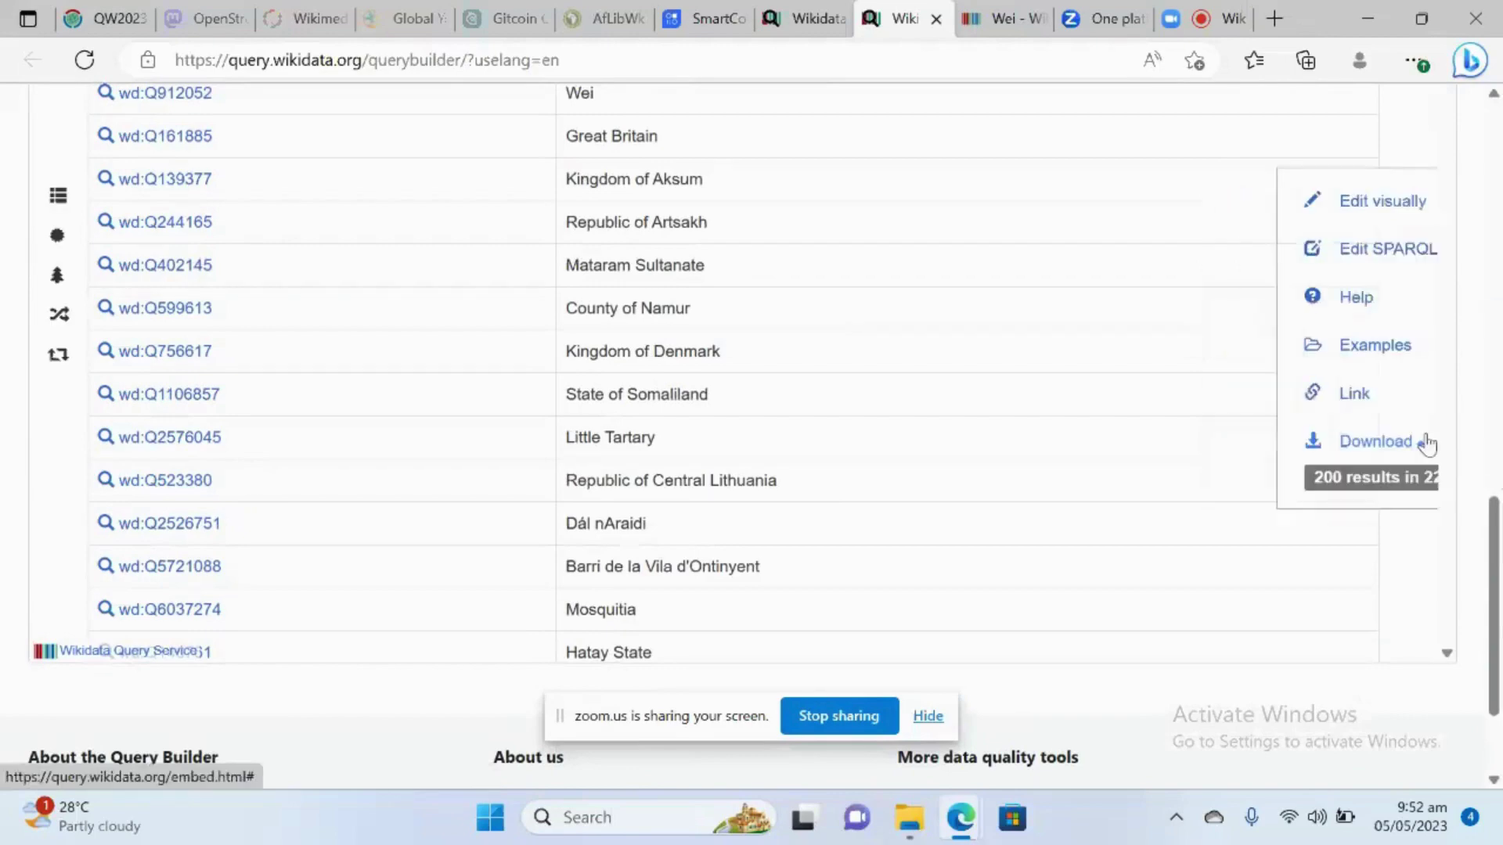
pyautogui.scroll(2, 1154, 225)
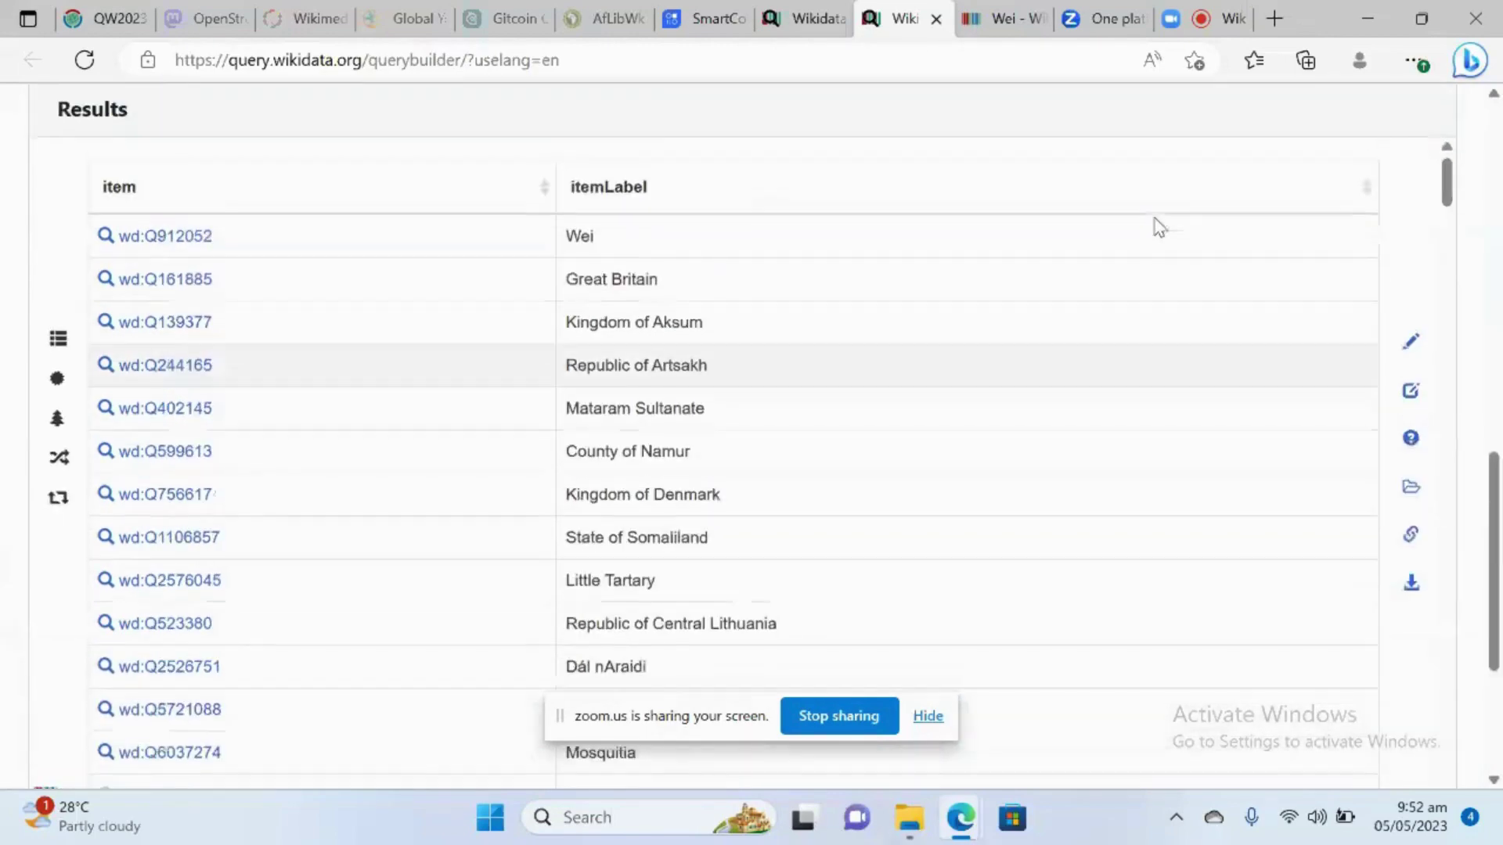
pyautogui.scroll(-2, 1155, 225)
pyautogui.scroll(5, 1158, 235)
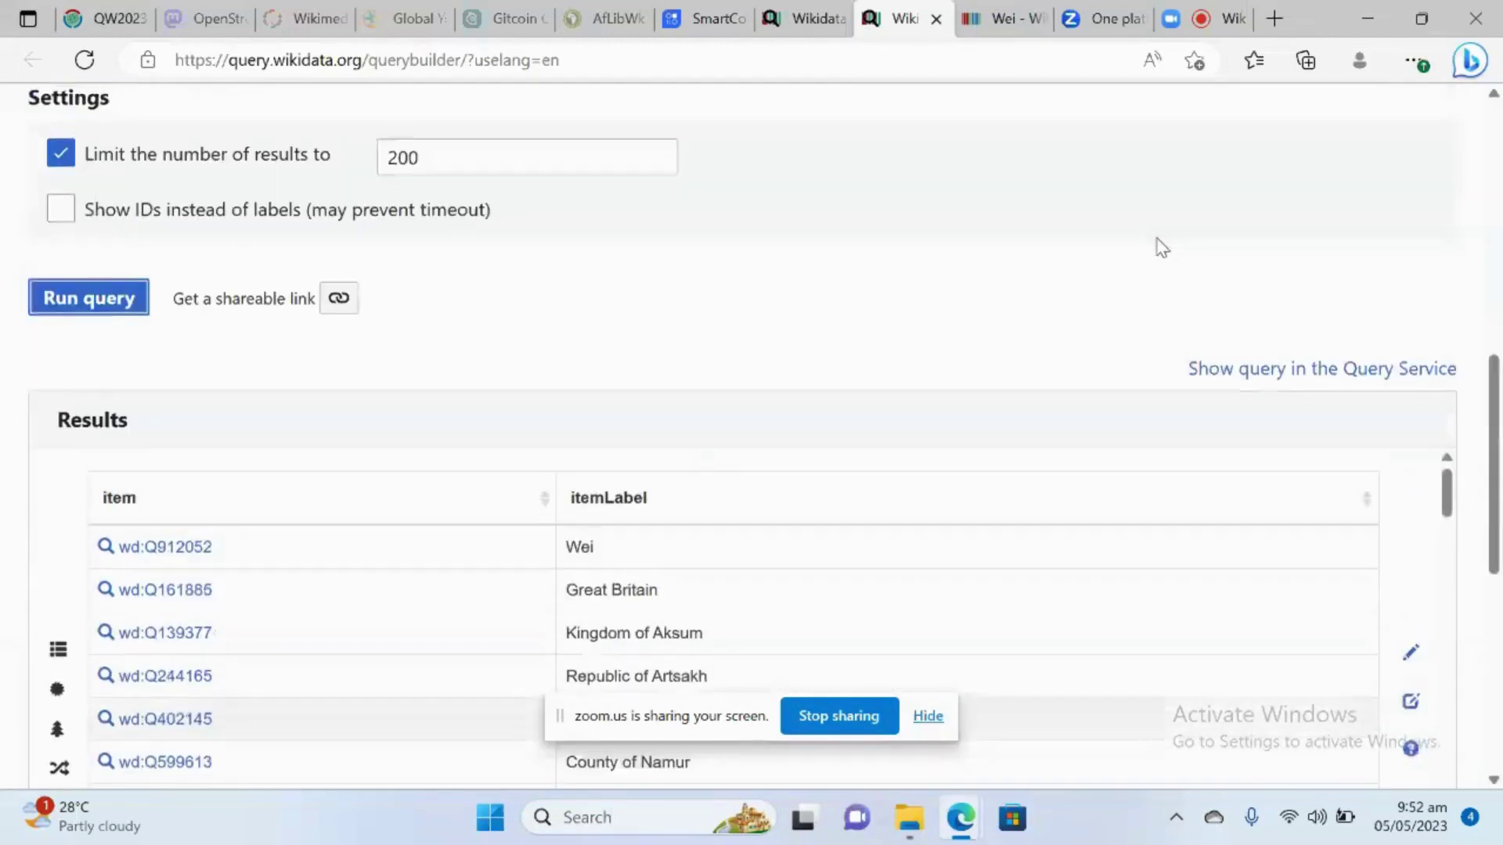
pyautogui.scroll(-4, 1159, 245)
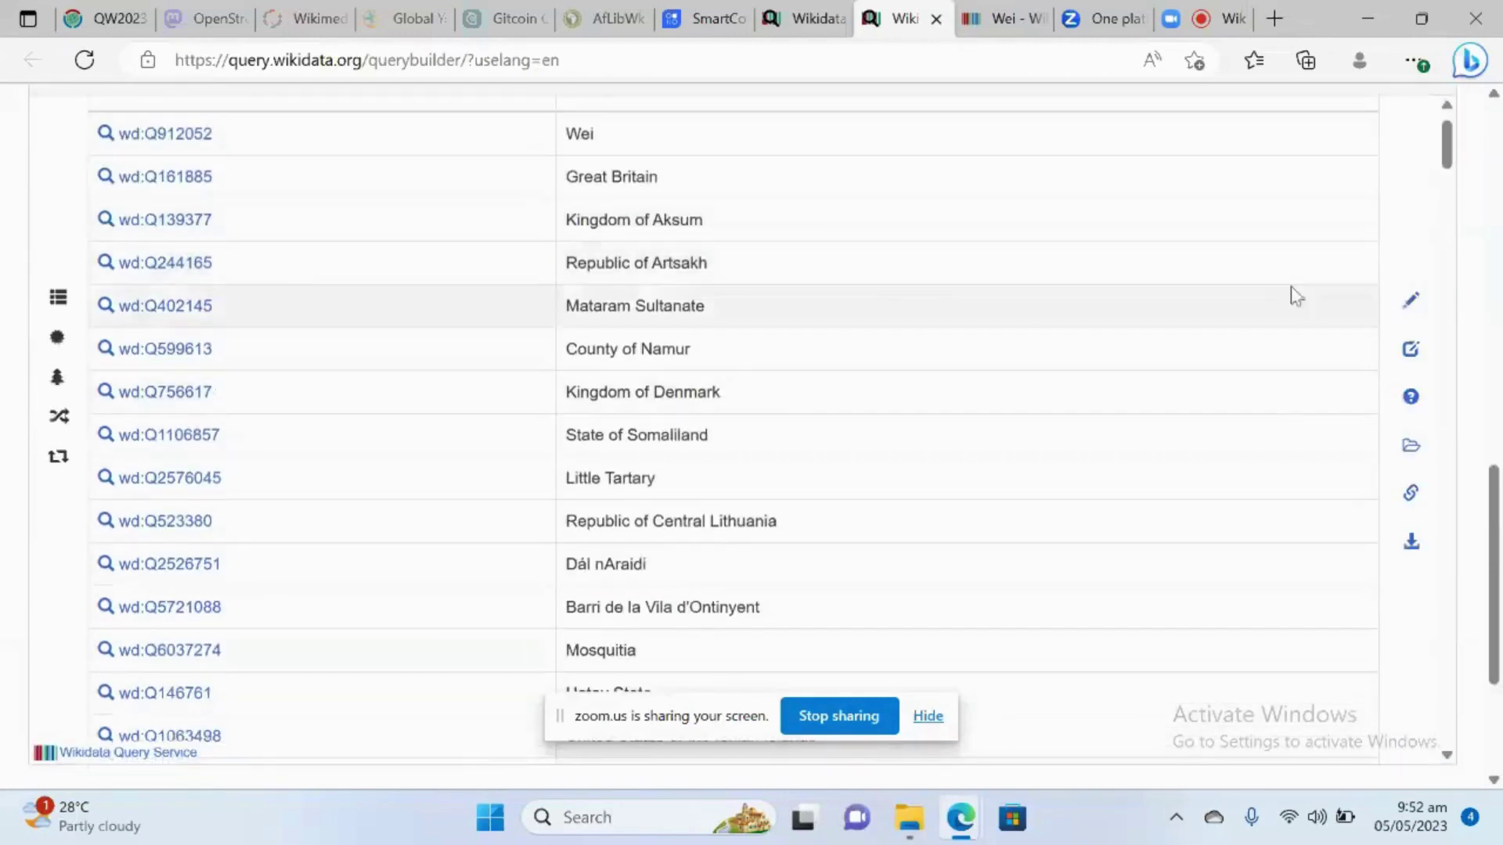
pyautogui.moveTo(1422, 440)
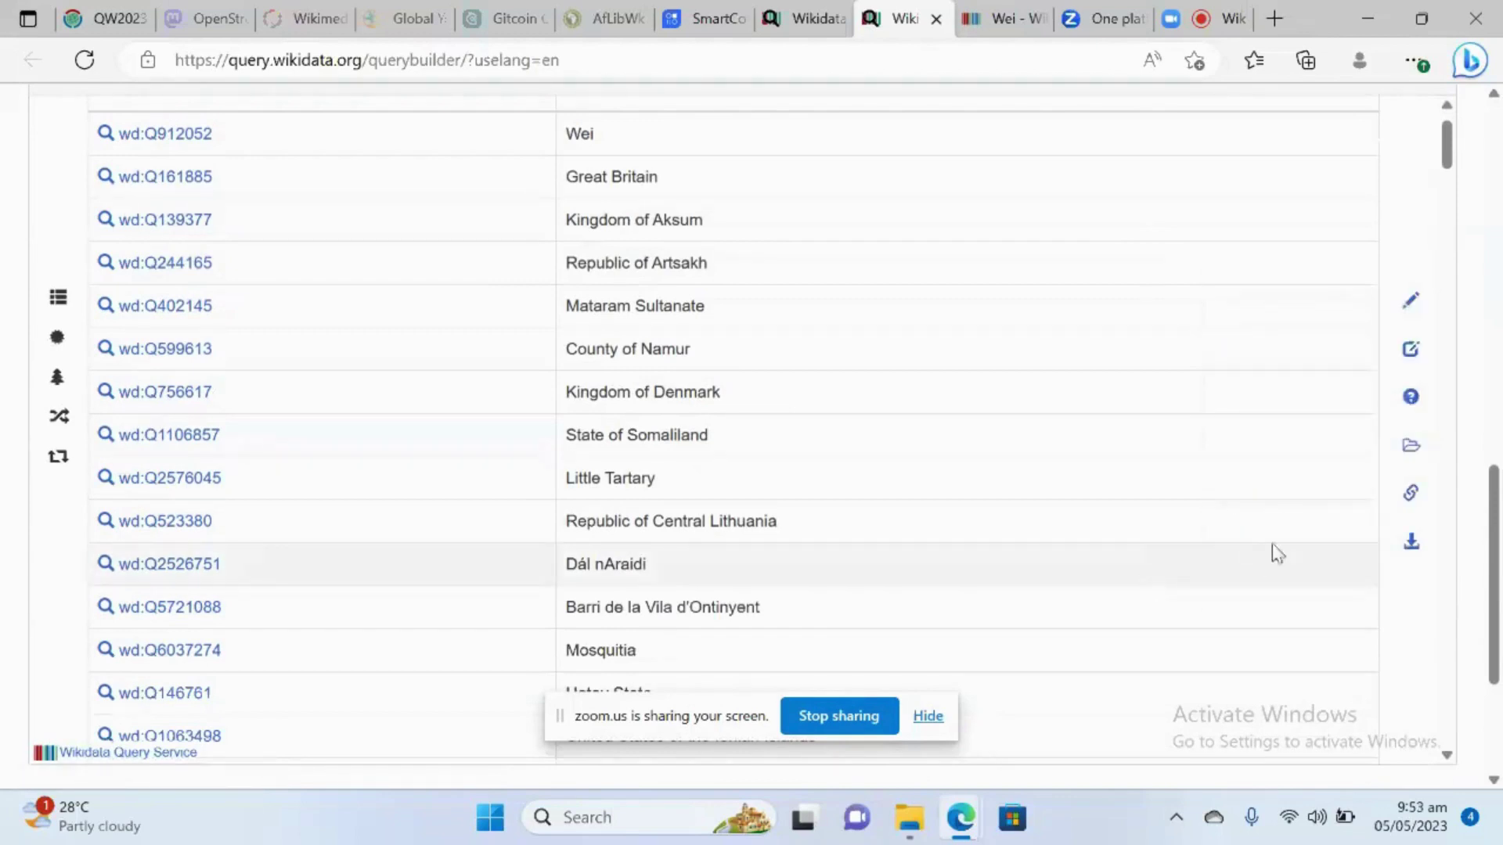
pyautogui.moveTo(1378, 496)
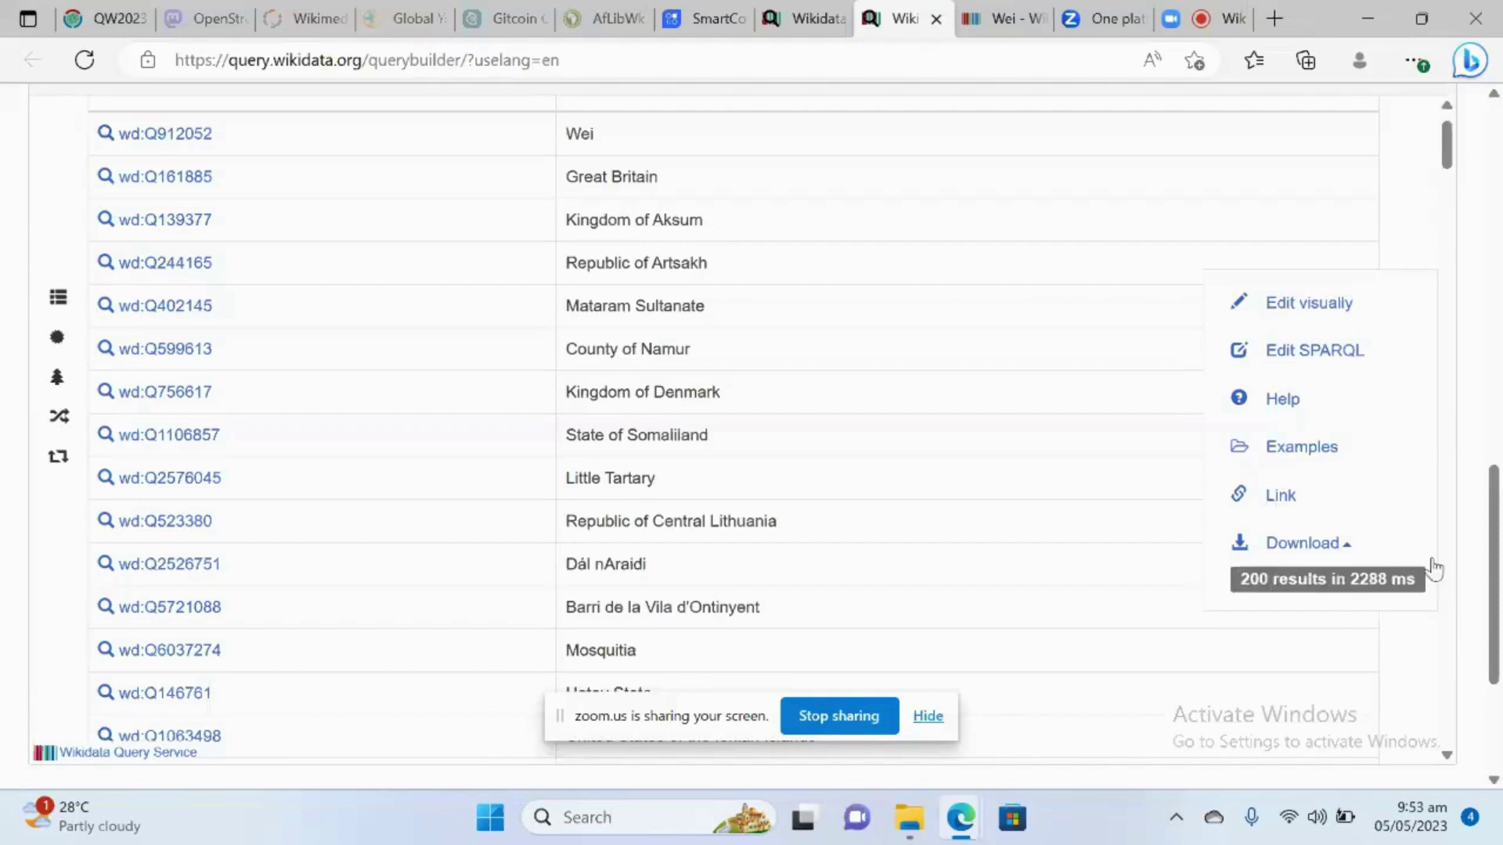
# Clear the value "country" from the "instance of" condition
pyautogui.scroll(3, 1020, 336)
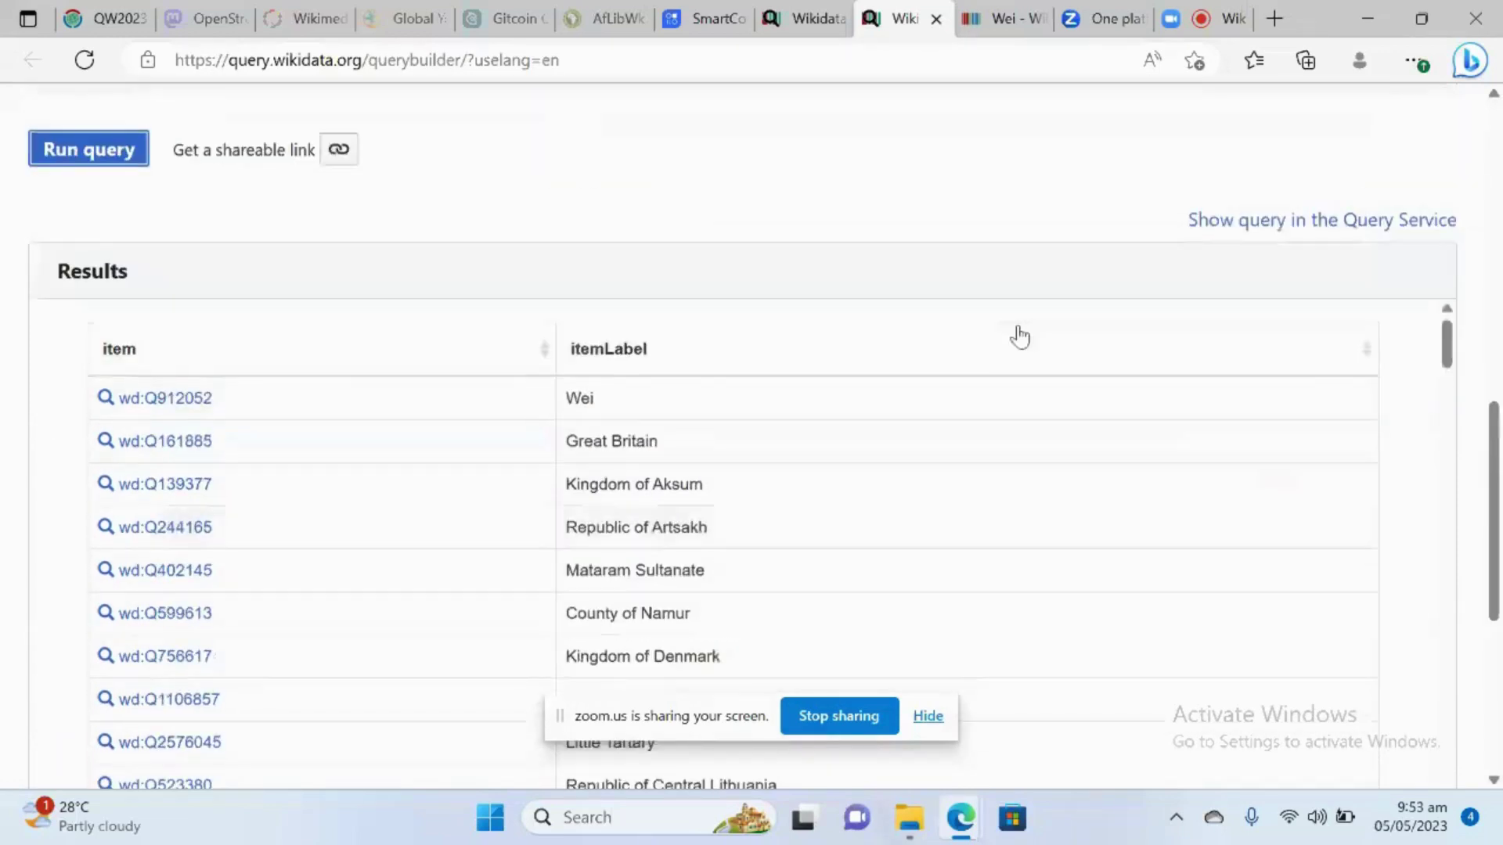
pyautogui.scroll(7, 1020, 336)
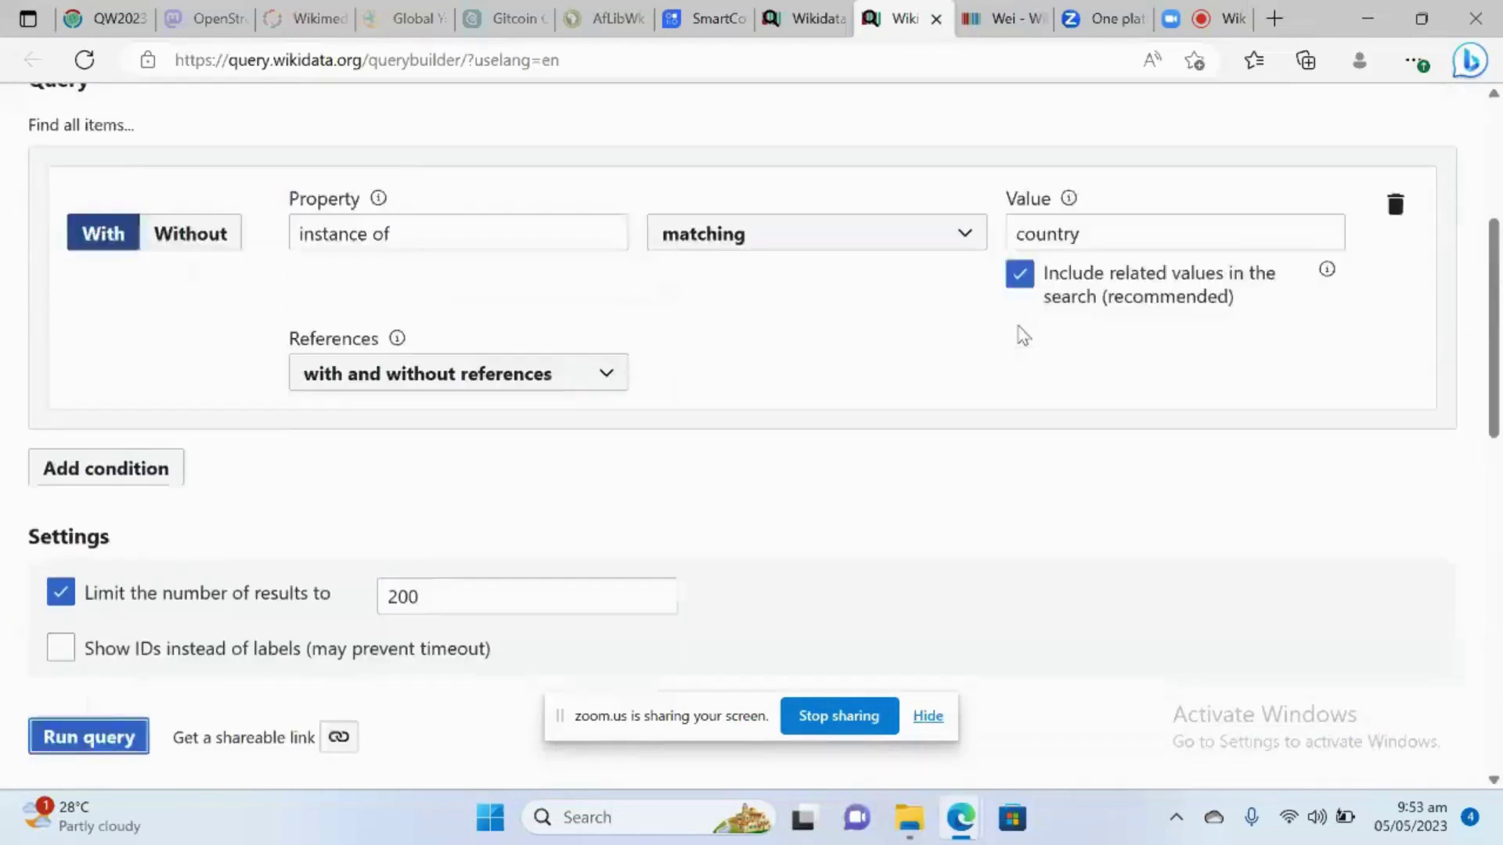
pyautogui.scroll(1, 1023, 336)
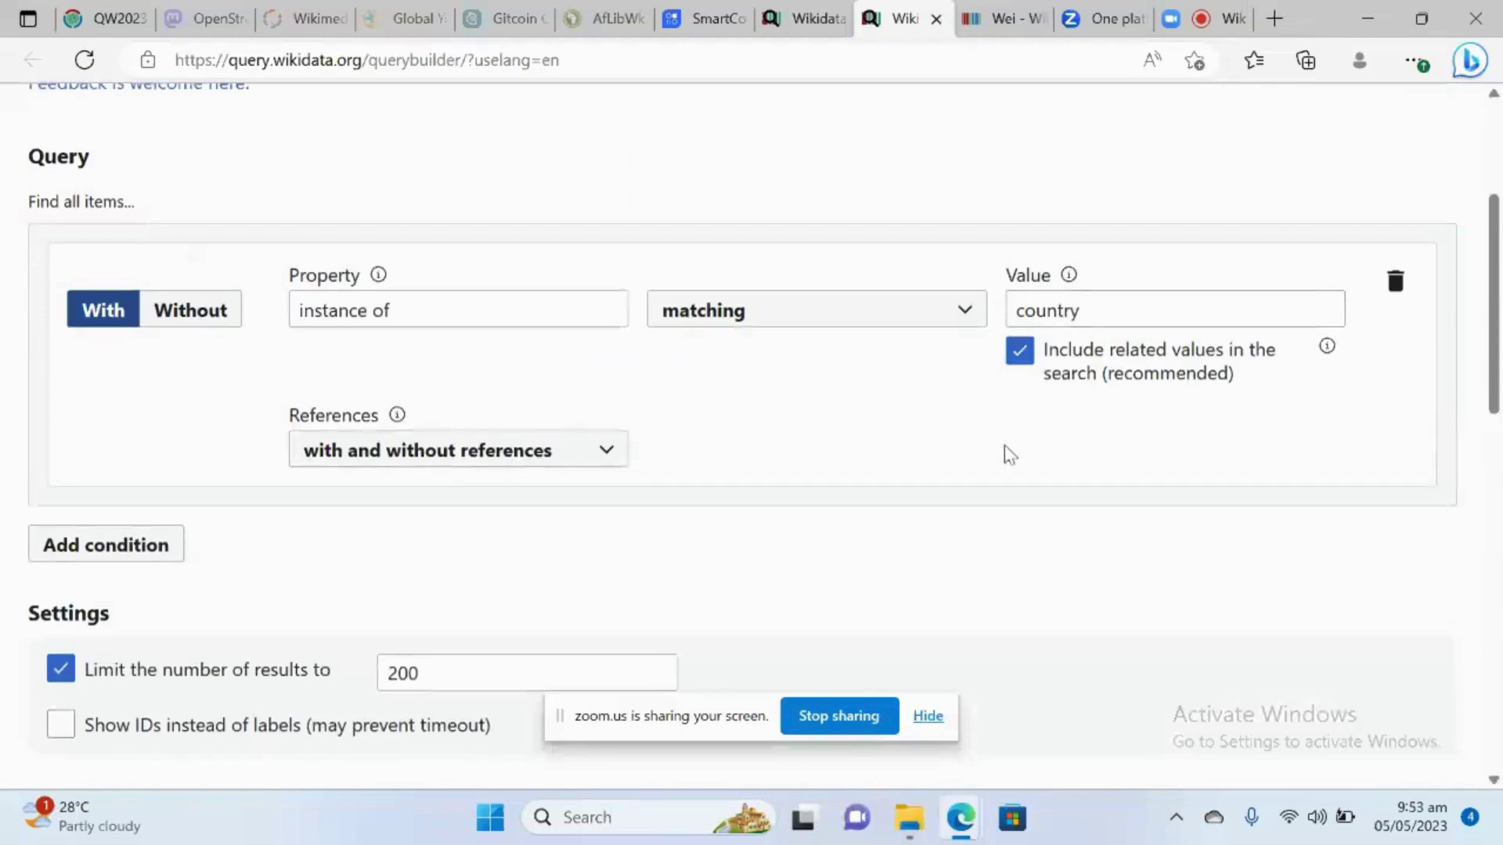
pyautogui.scroll(-1, 965, 454)
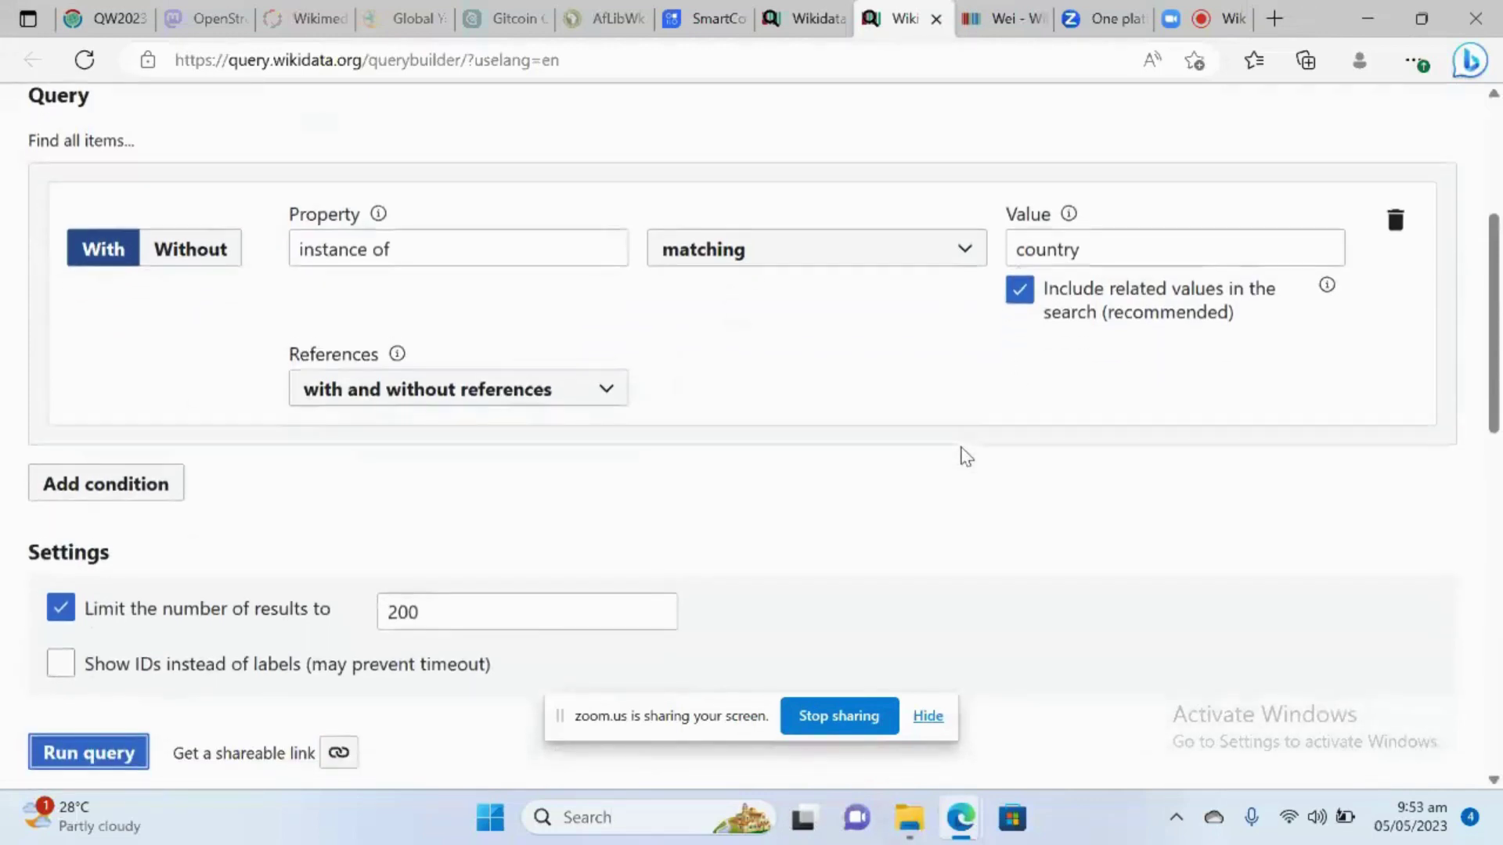
pyautogui.scroll(1, 965, 454)
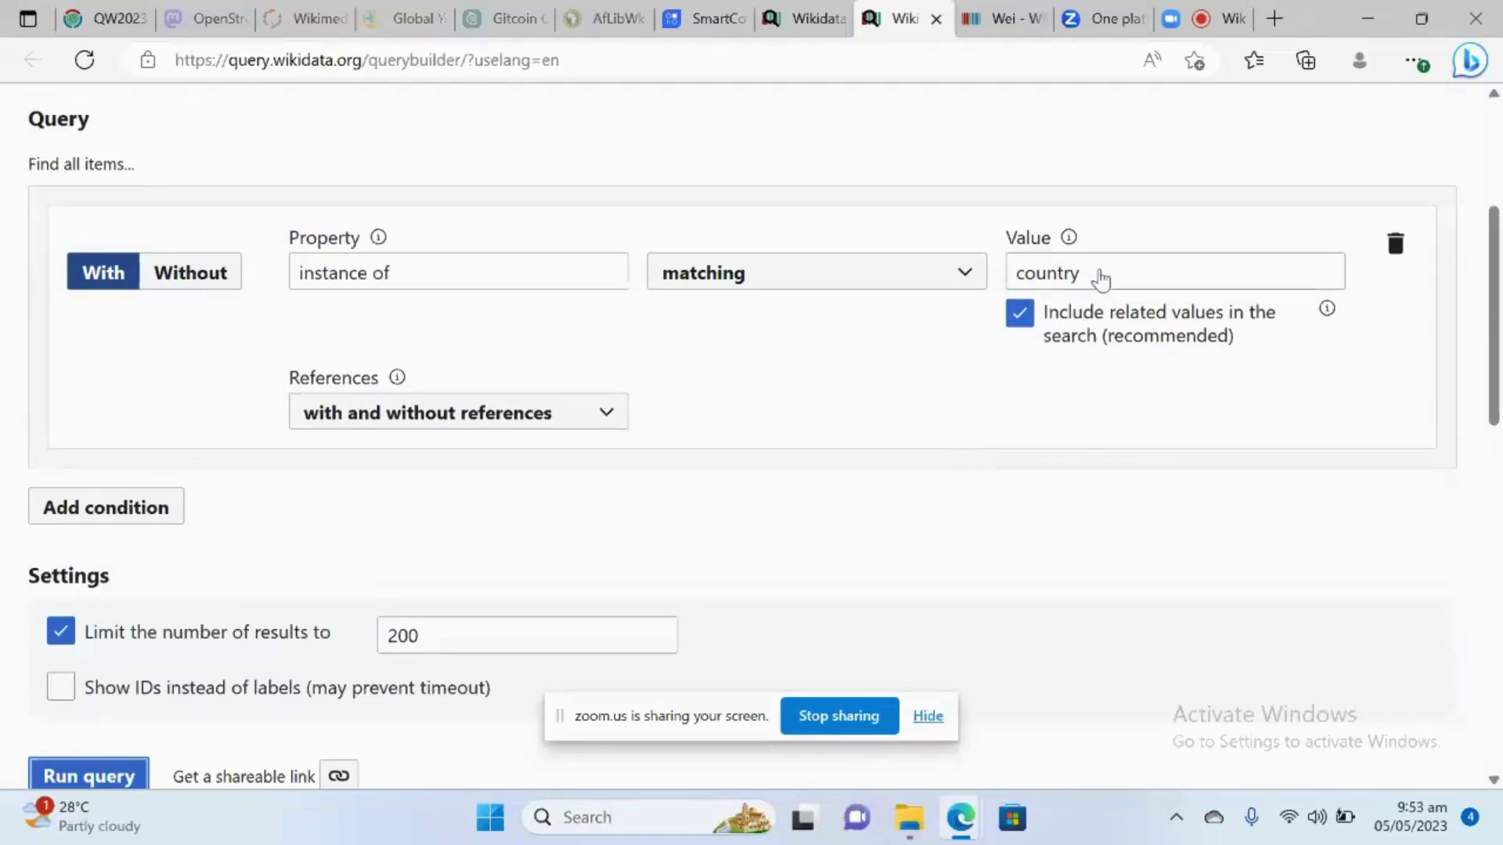
pyautogui.click(1101, 279)
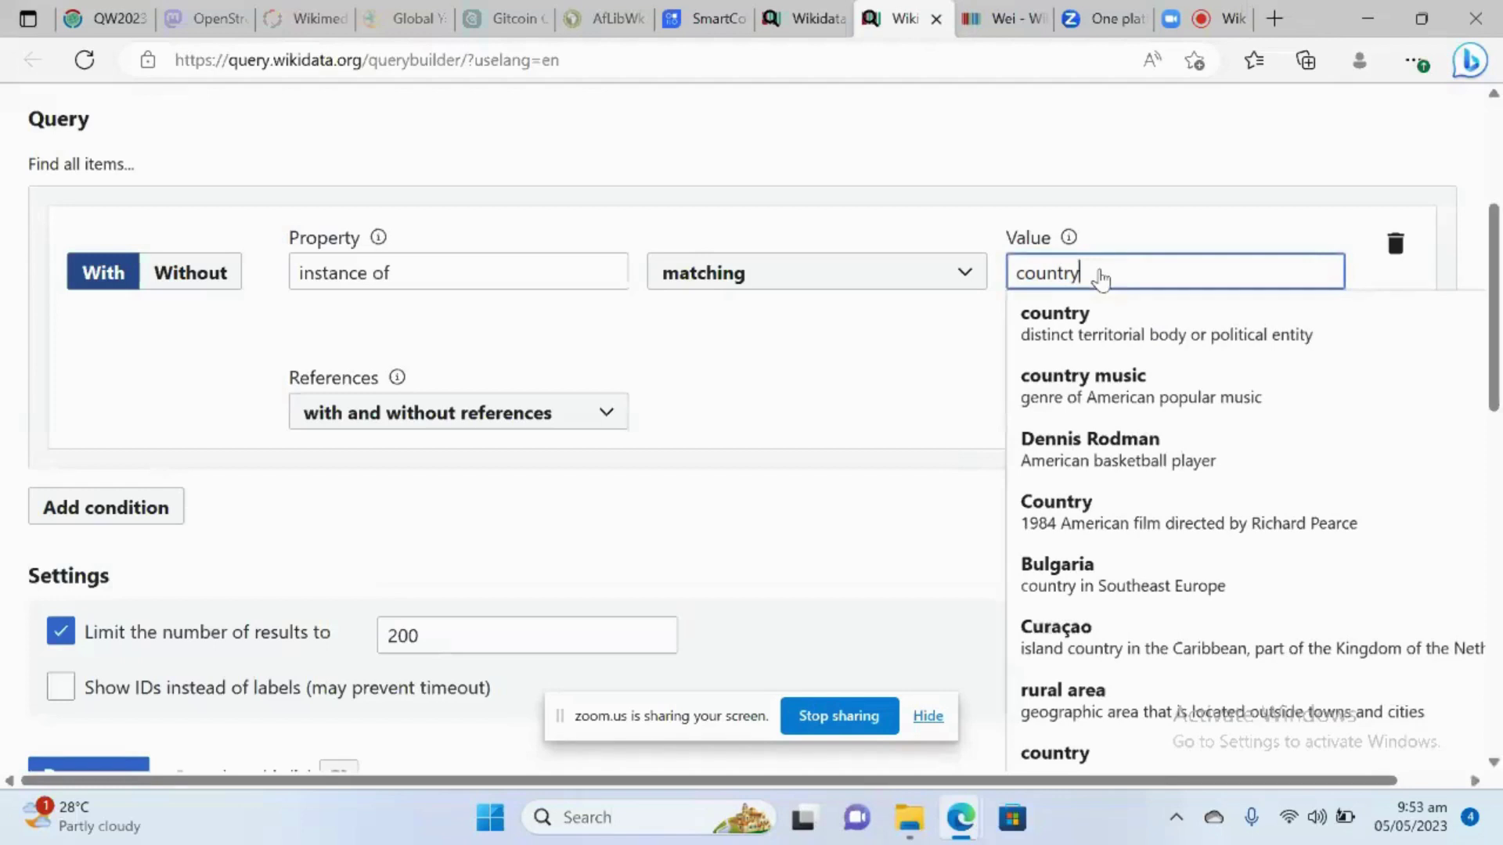
pyautogui.press('BackSpace')
pyautogui.press('BackSpace')
pyautogui.press('BackSpace')
pyautogui.press('BackSpace')
pyautogui.press('BackSpace')
pyautogui.press('BackSpace')
pyautogui.press('BackSpace')
pyautogui.write('li')
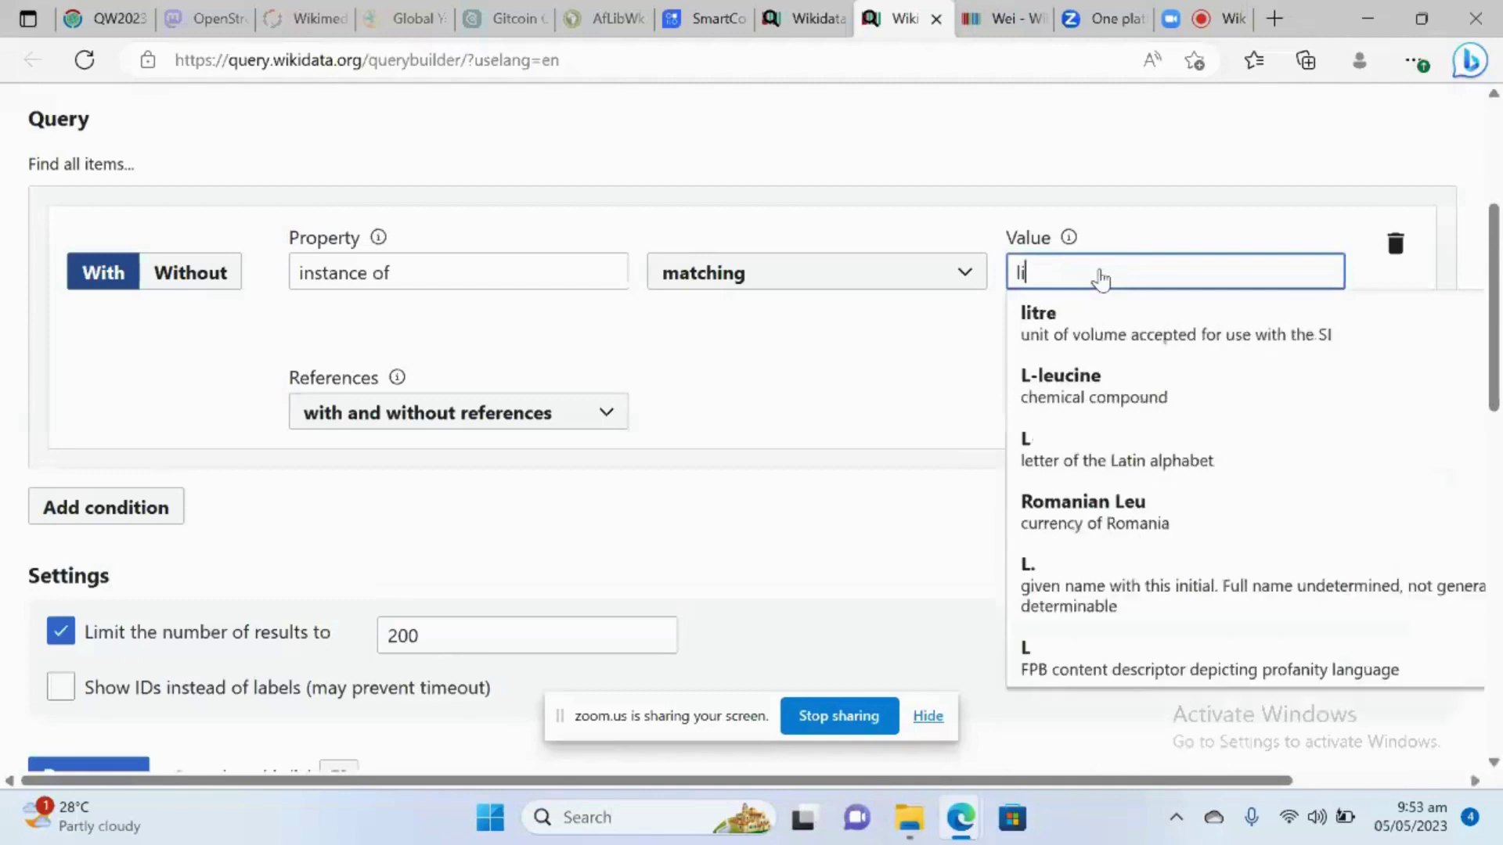
pyautogui.write('br')
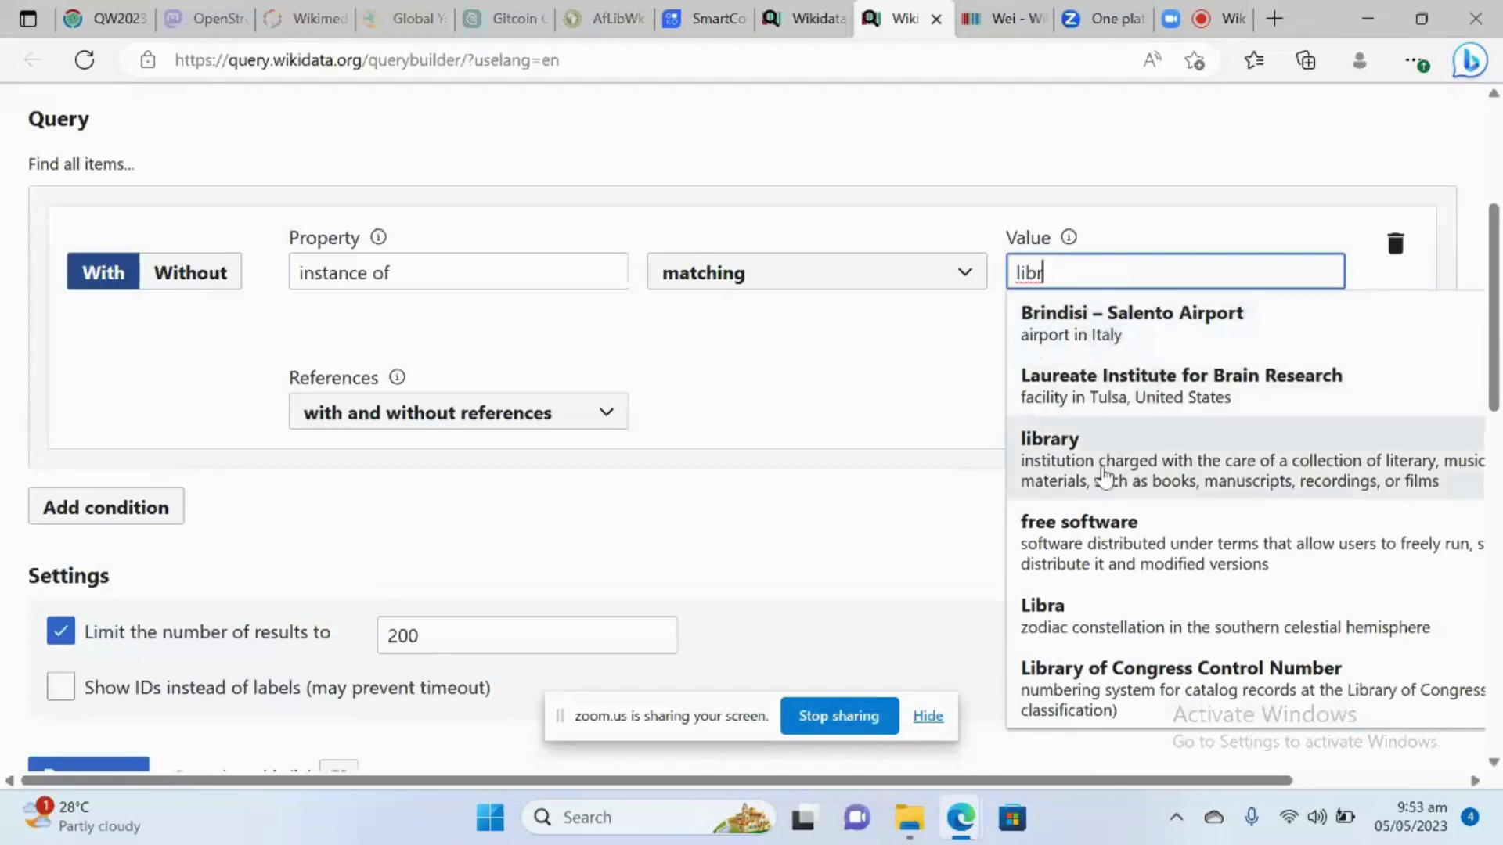
pyautogui.press('BackSpace')
pyautogui.press('BackSpace')
pyautogui.press('BackSpace')
pyautogui.press('BackSpace')
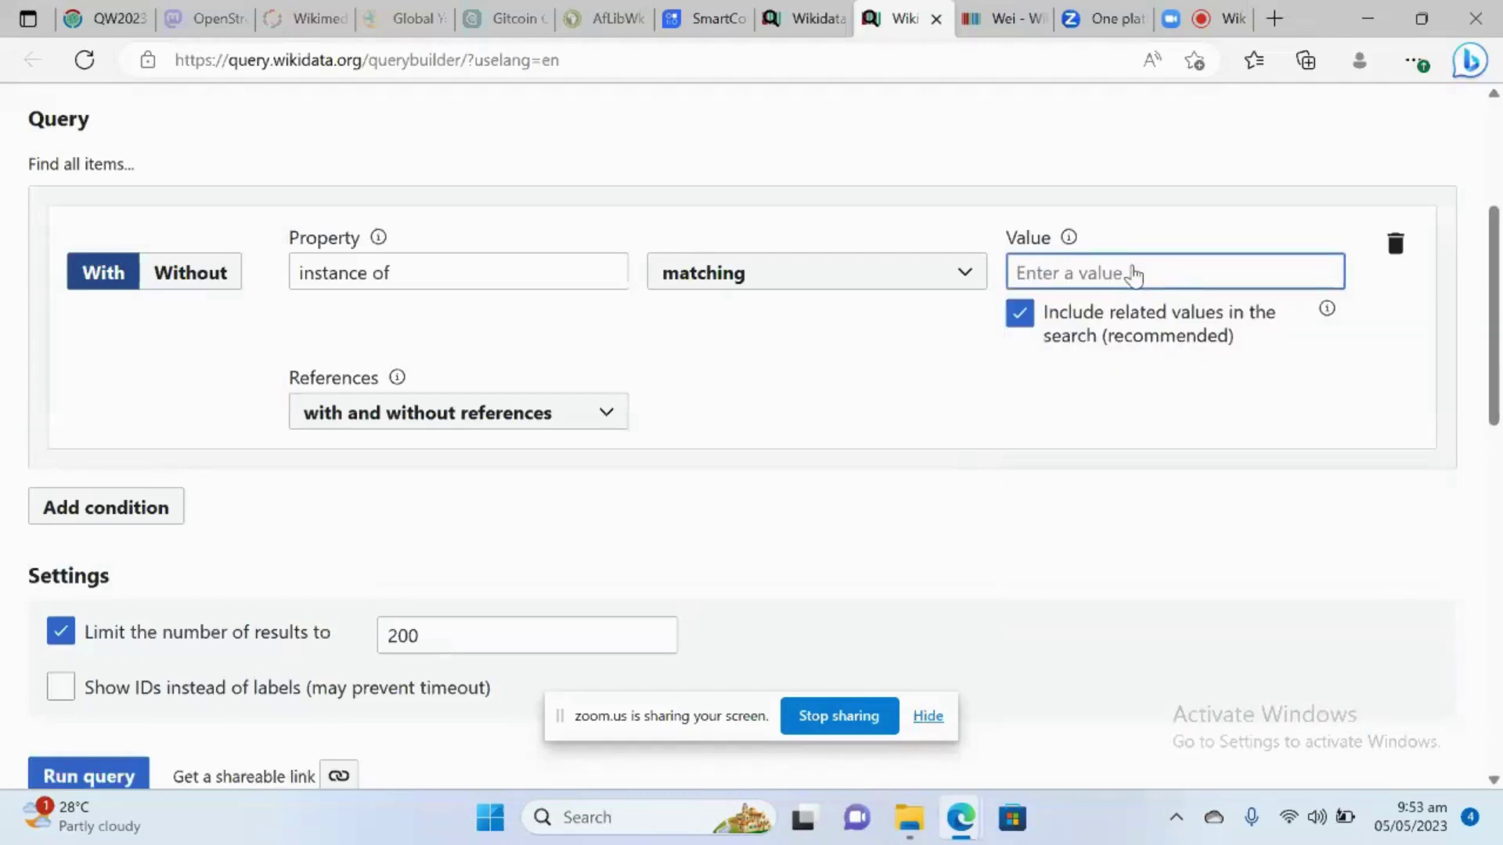
# Set the value of the "instance of" condition to university, the academic institution for further education
pyautogui.write('l')
pyautogui.write('ni')
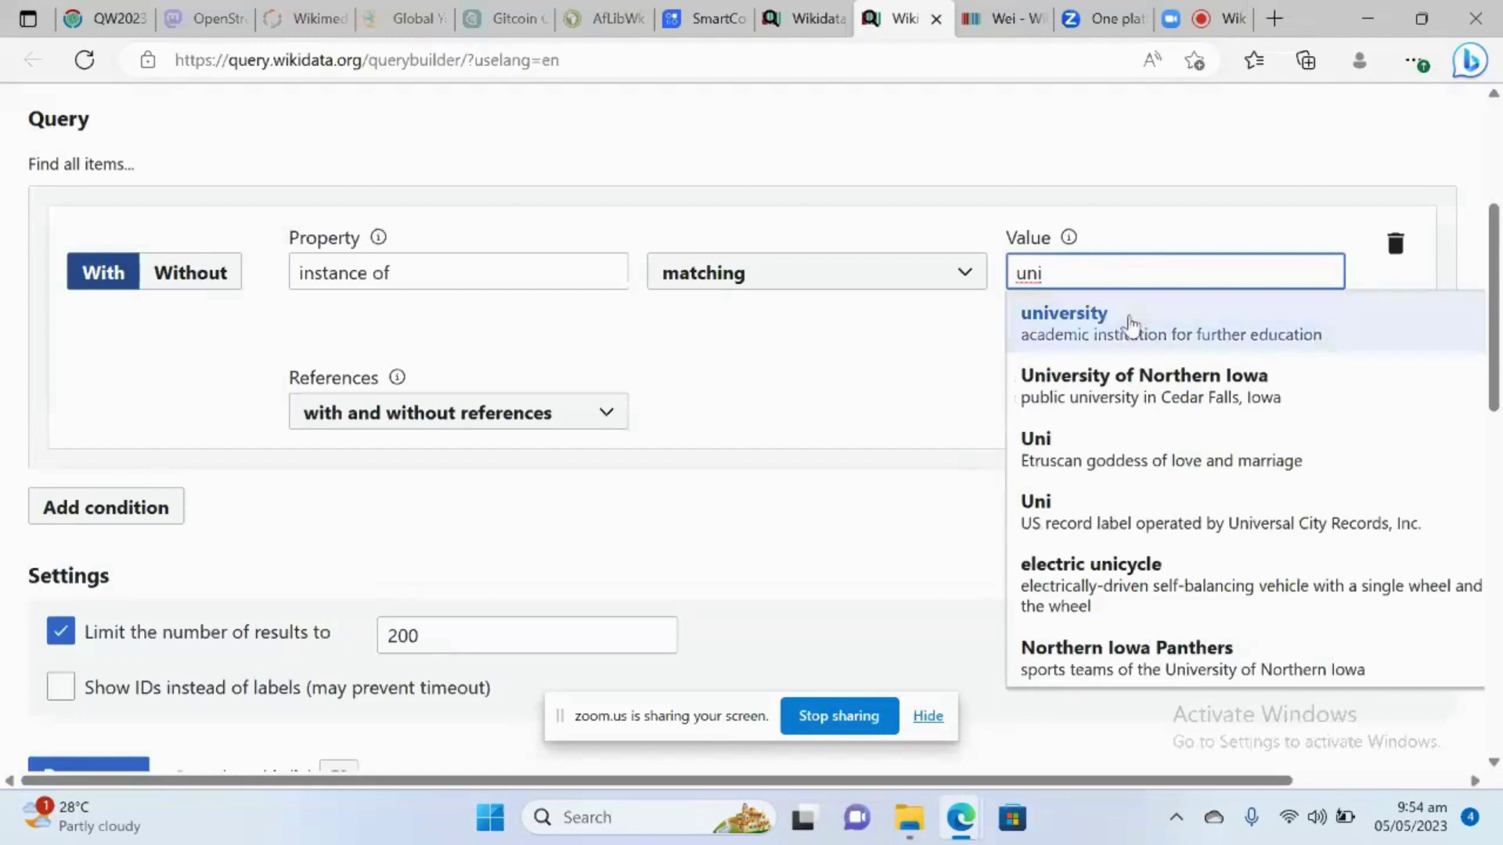
pyautogui.click(1130, 323)
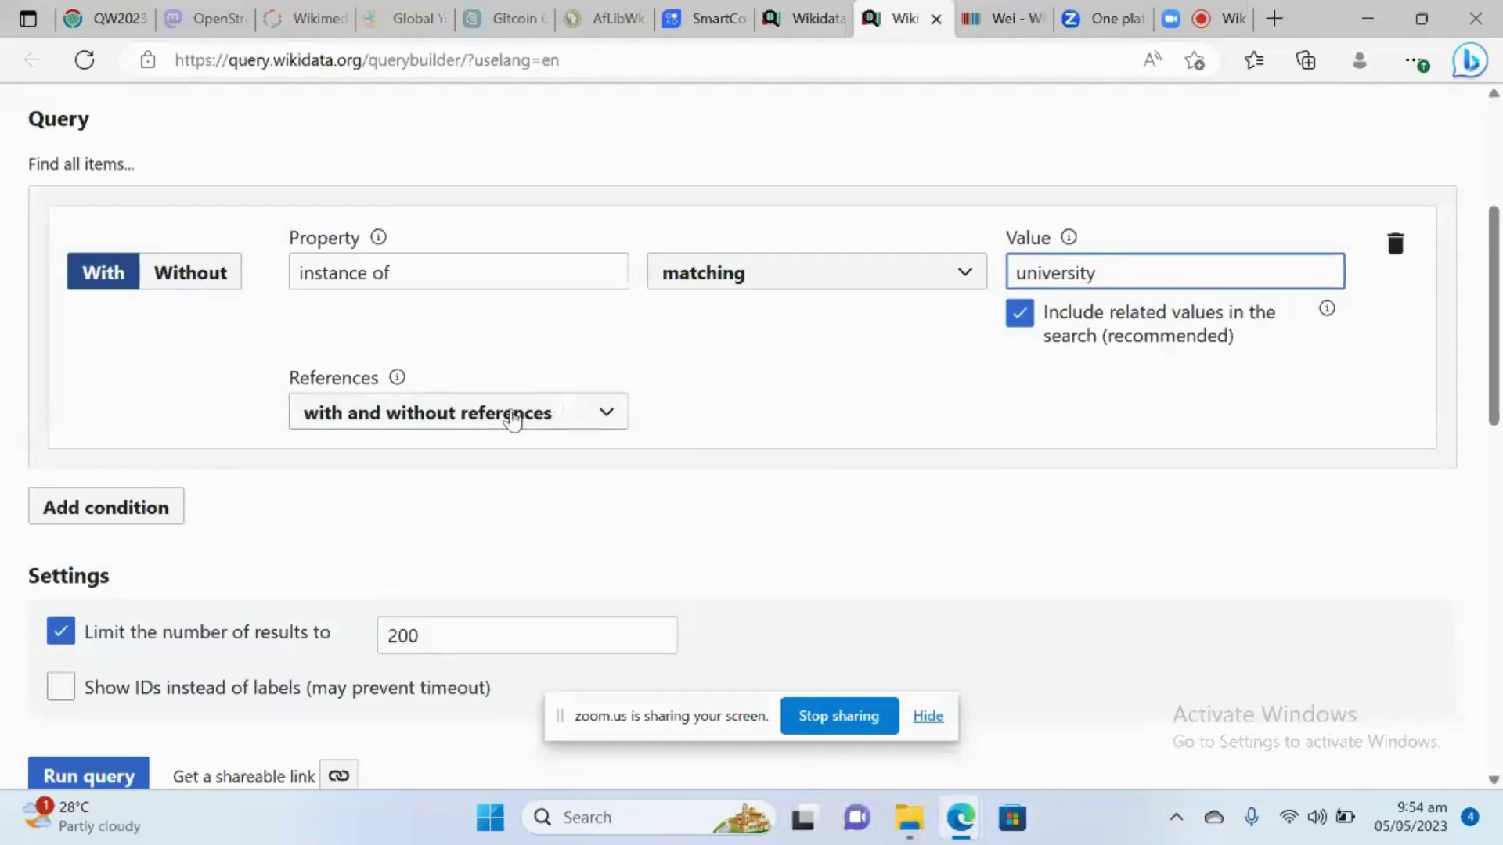
# Add a second condition with the property country matching the value Ghana, the sovereign state in West Africa
pyautogui.click(127, 508)
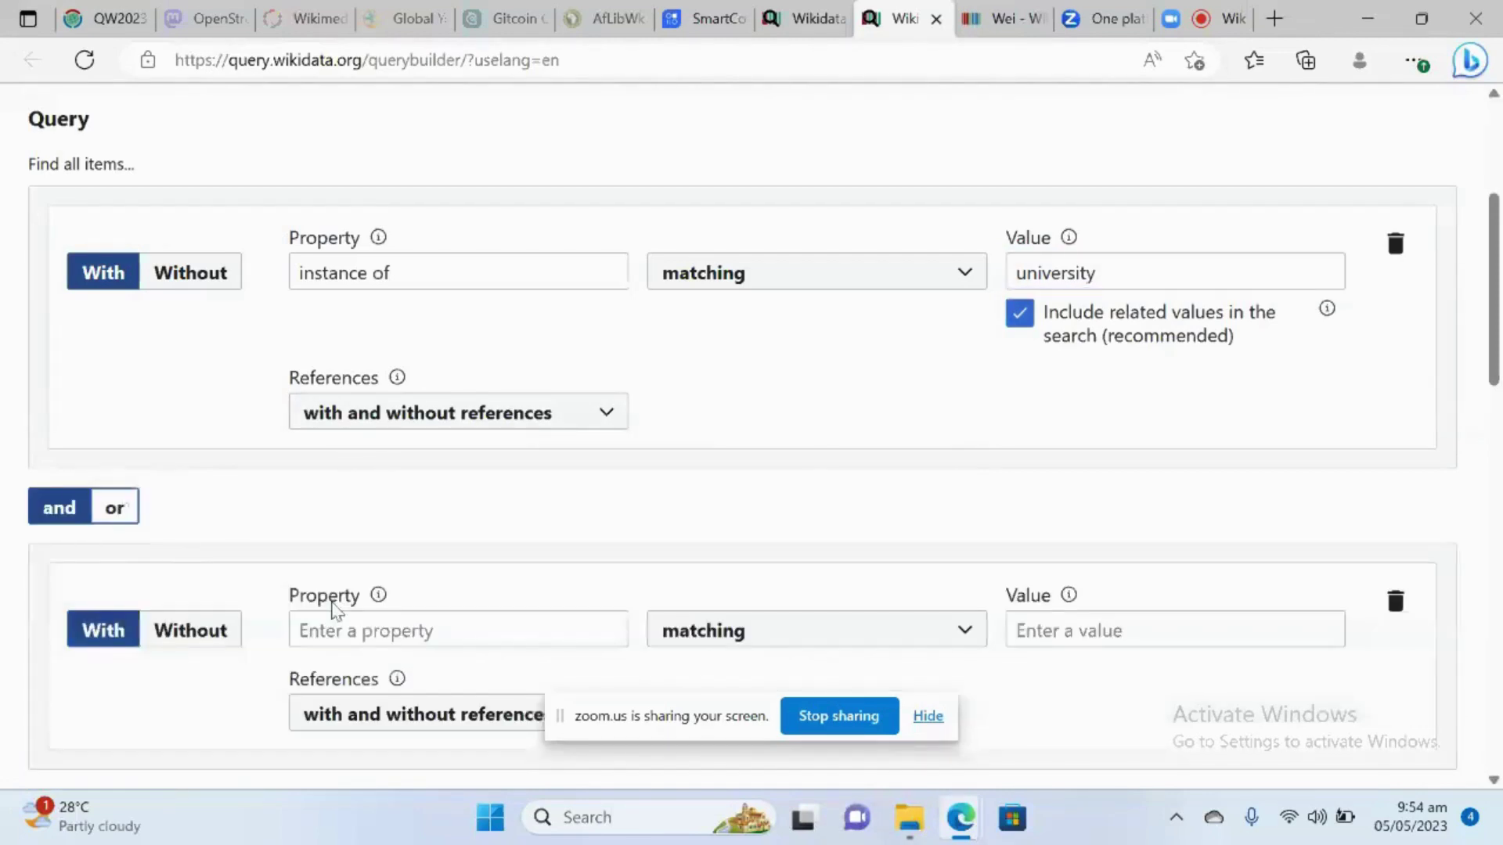
pyautogui.scroll(-1, 394, 627)
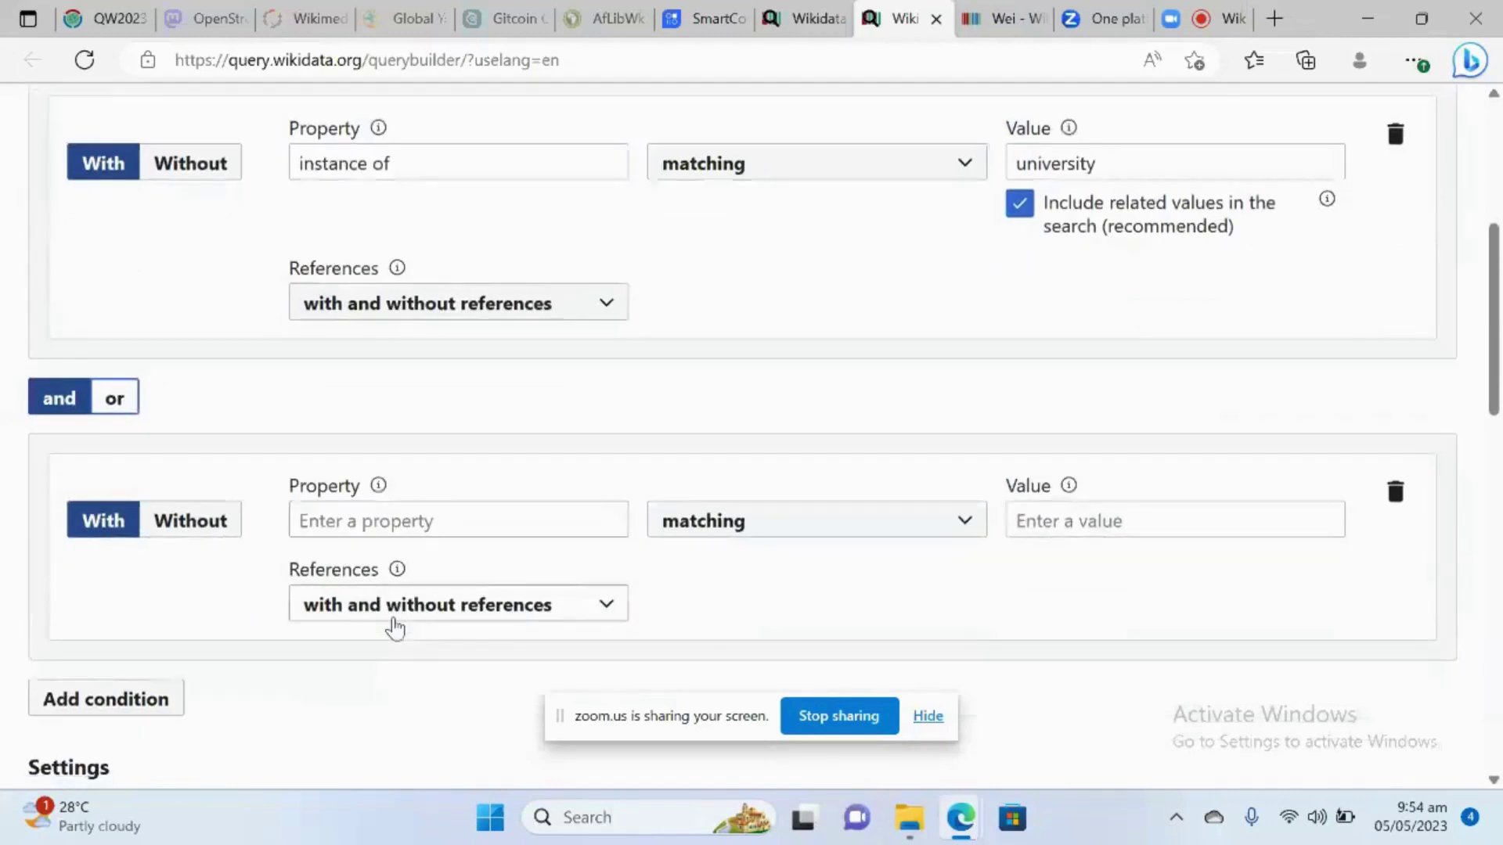
pyautogui.click(438, 524)
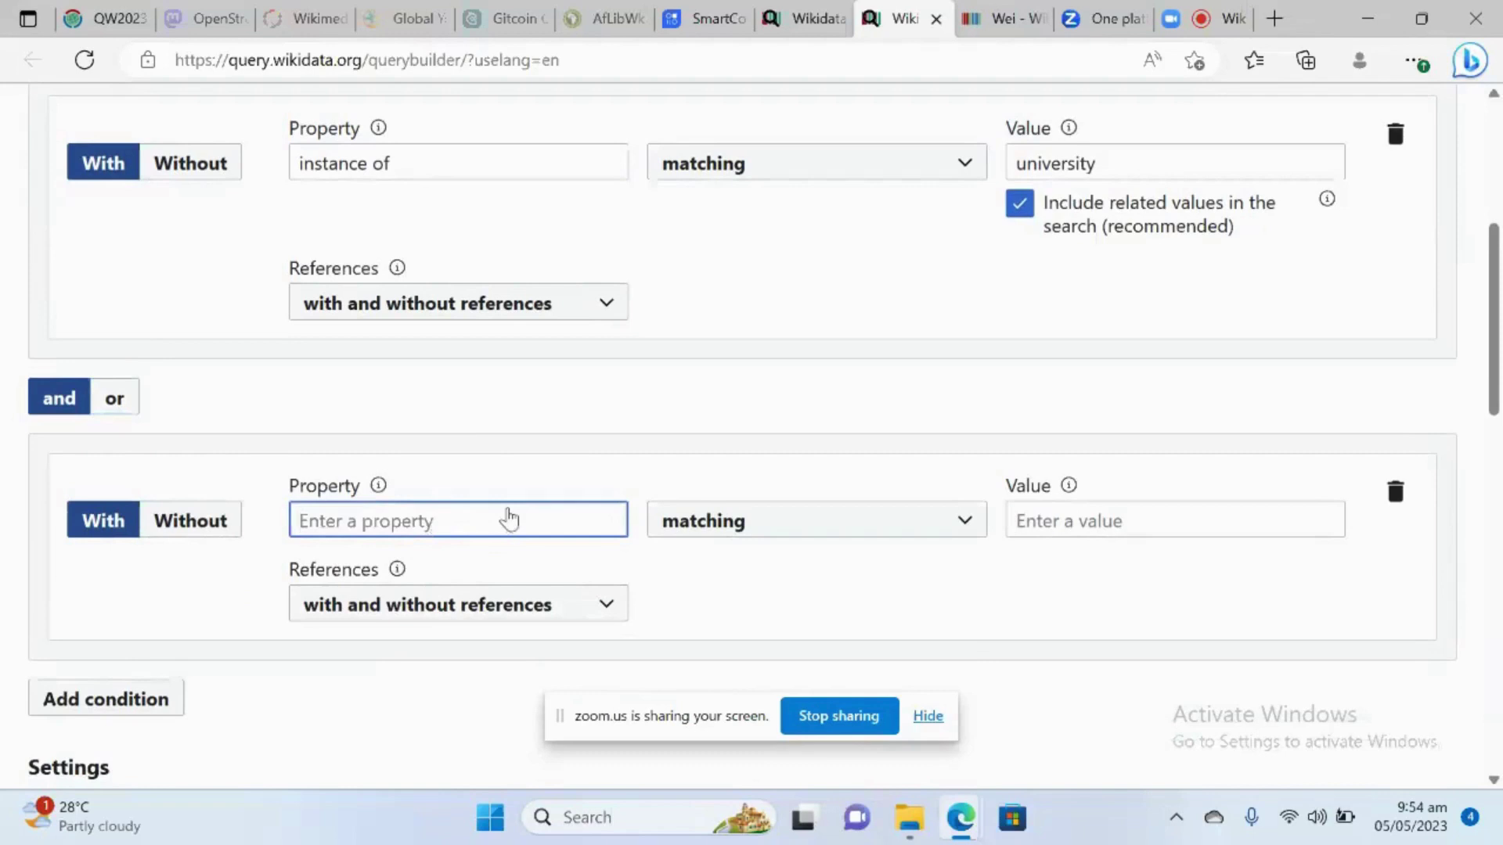
pyautogui.write('cou')
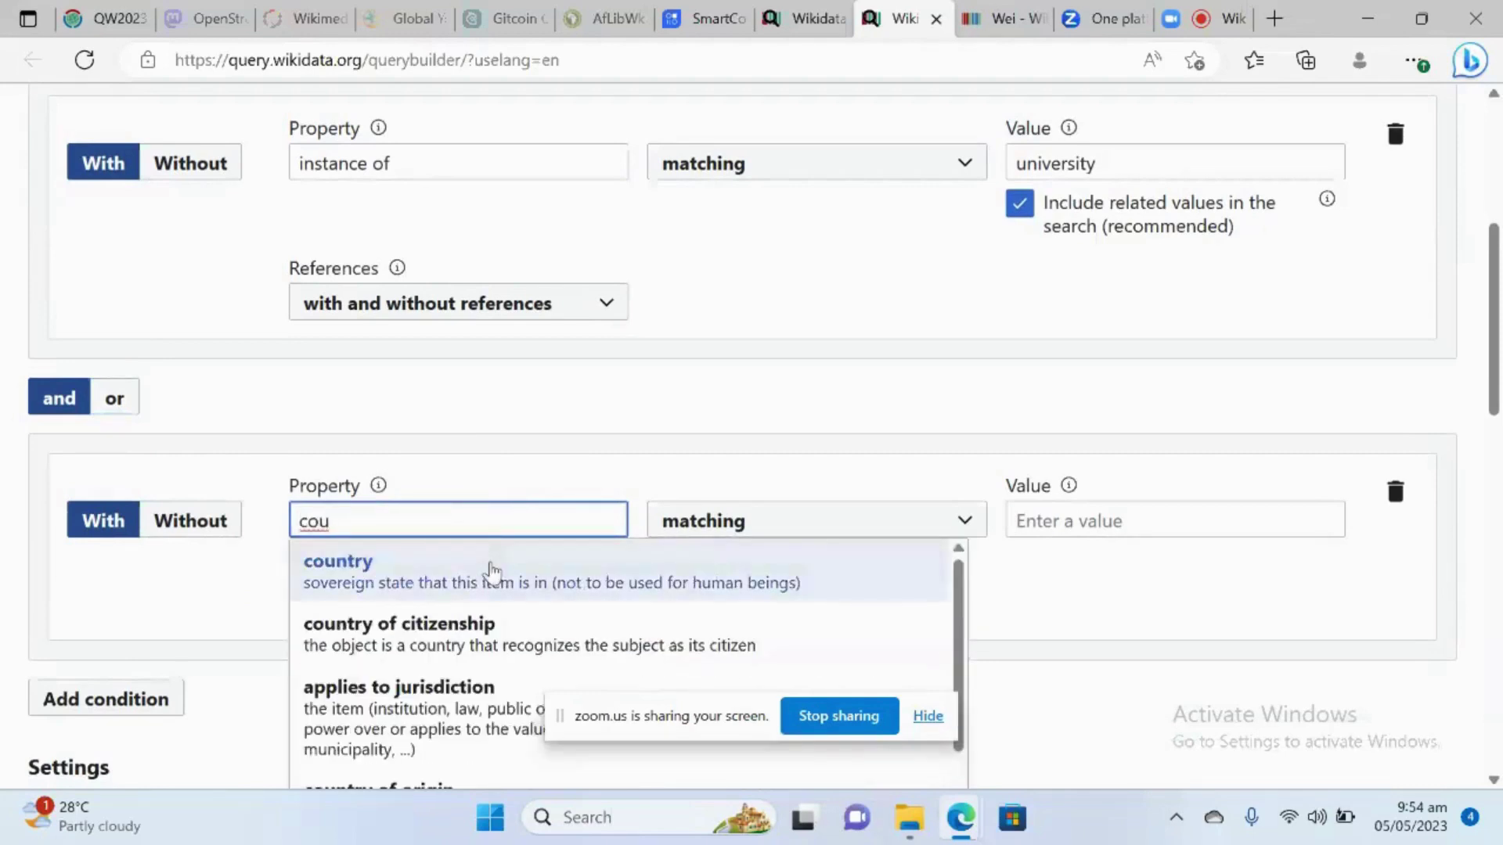
pyautogui.click(492, 572)
pyautogui.click(1063, 525)
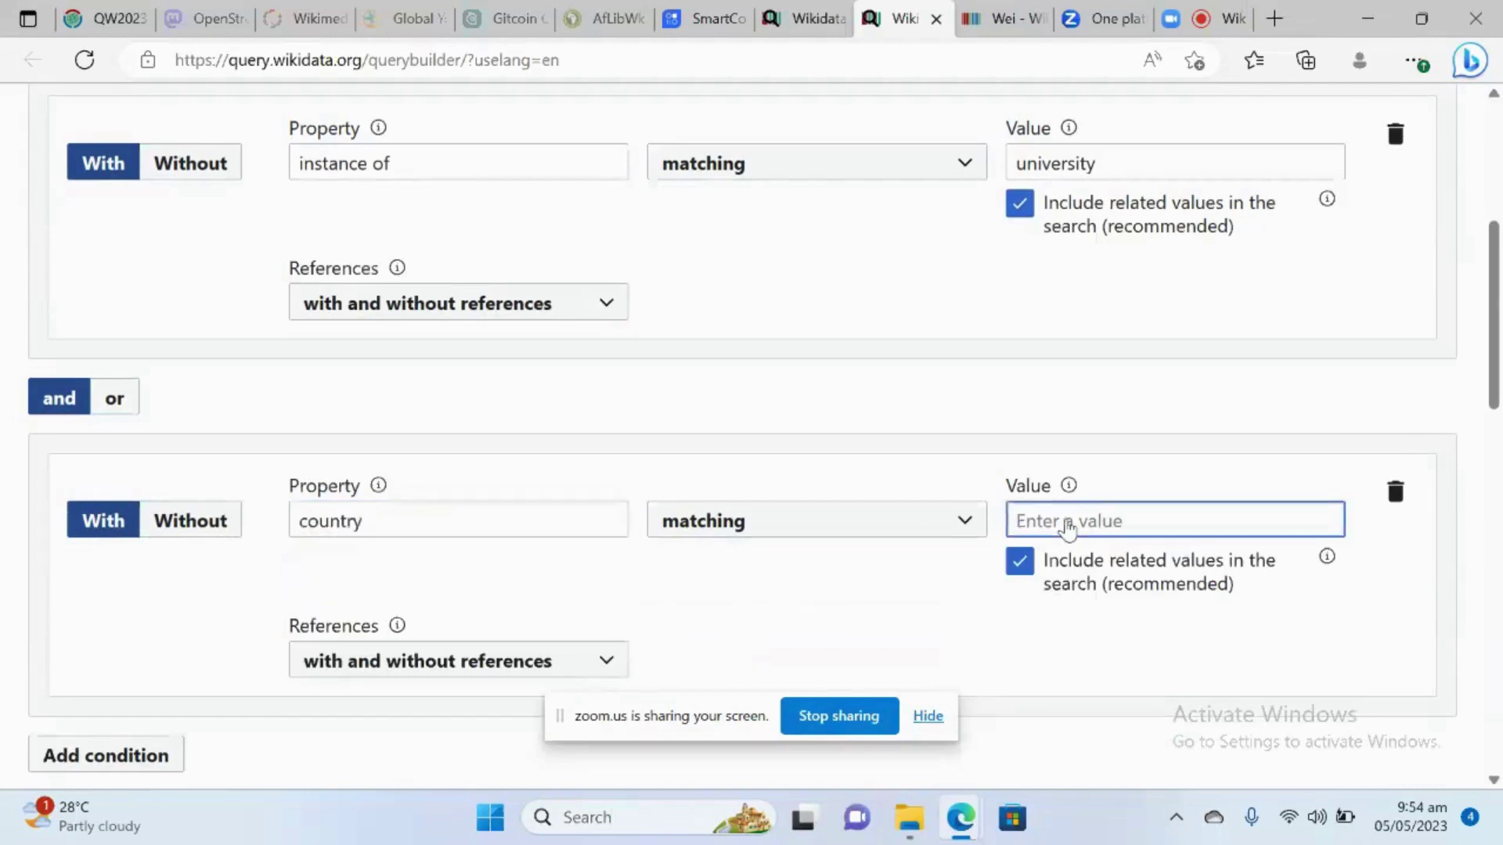
pyautogui.write('Ghana')
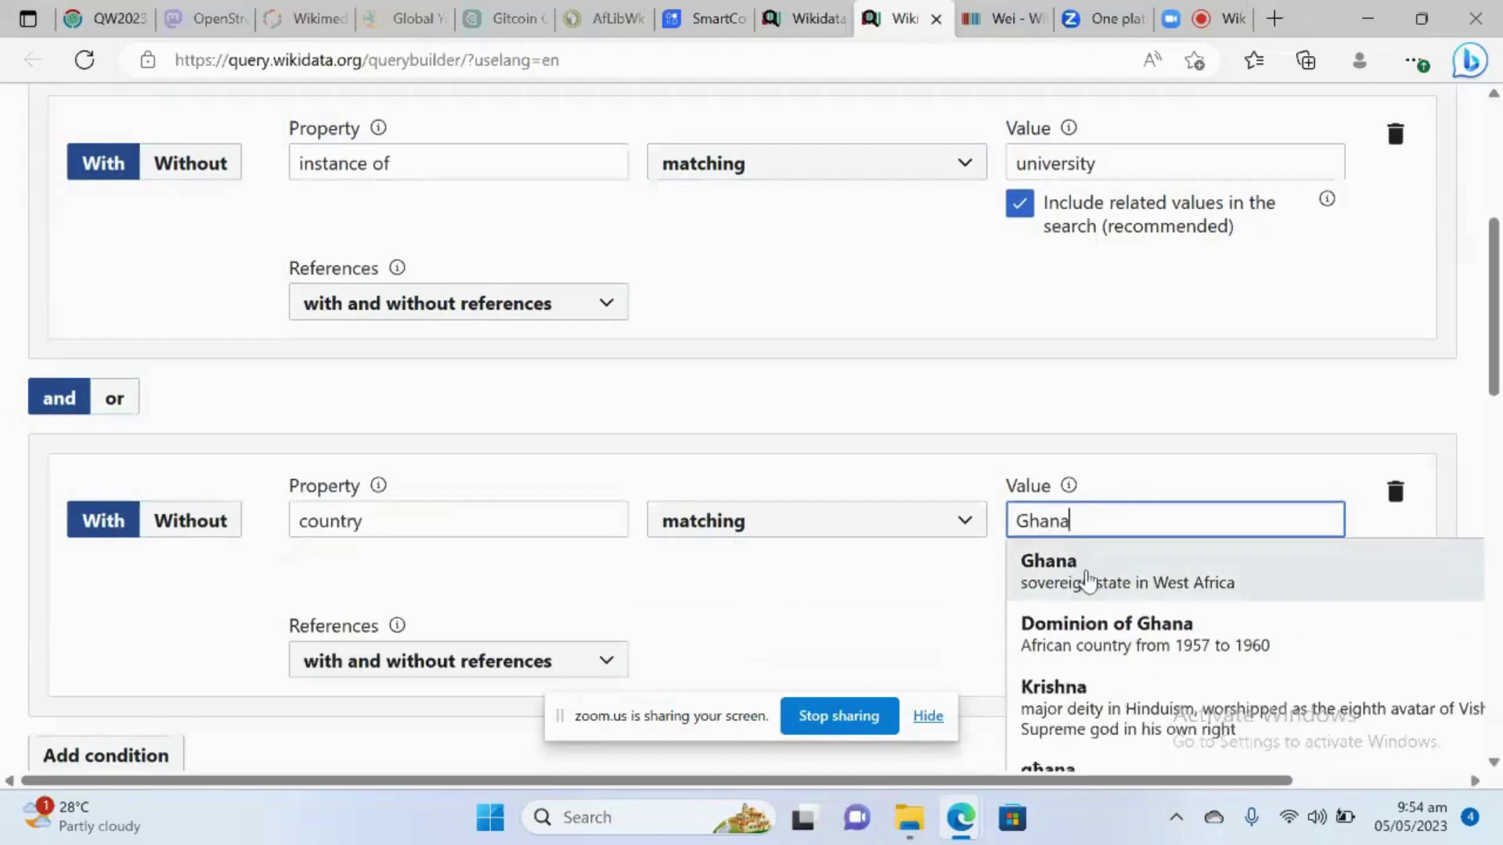
pyautogui.click(1088, 579)
# Review both query conditions and set the limit on the number of results to 100
pyautogui.scroll(-5, 930, 615)
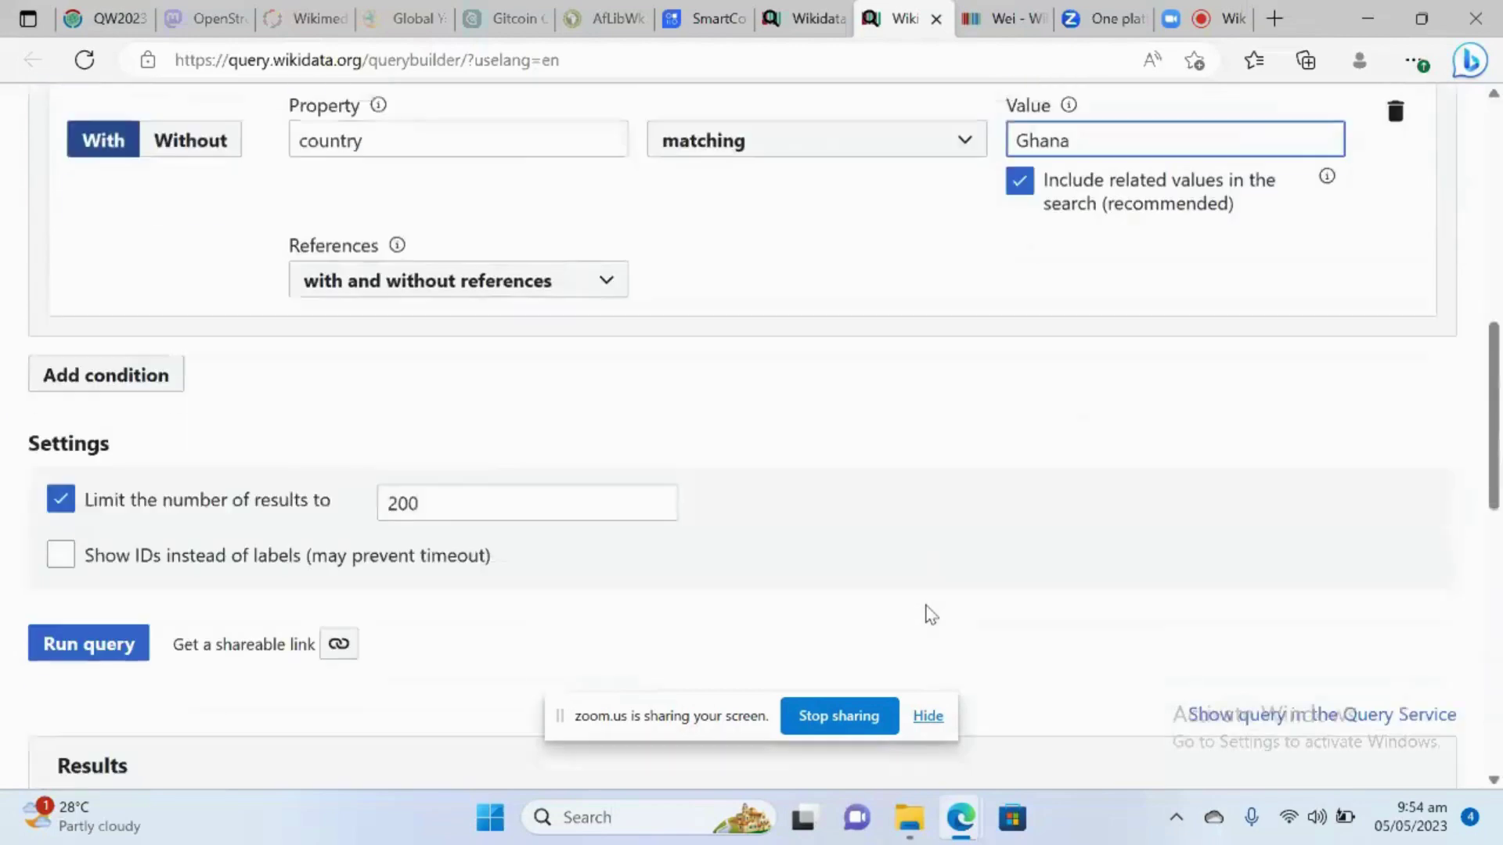
pyautogui.scroll(5, 930, 614)
pyautogui.scroll(-2, 930, 614)
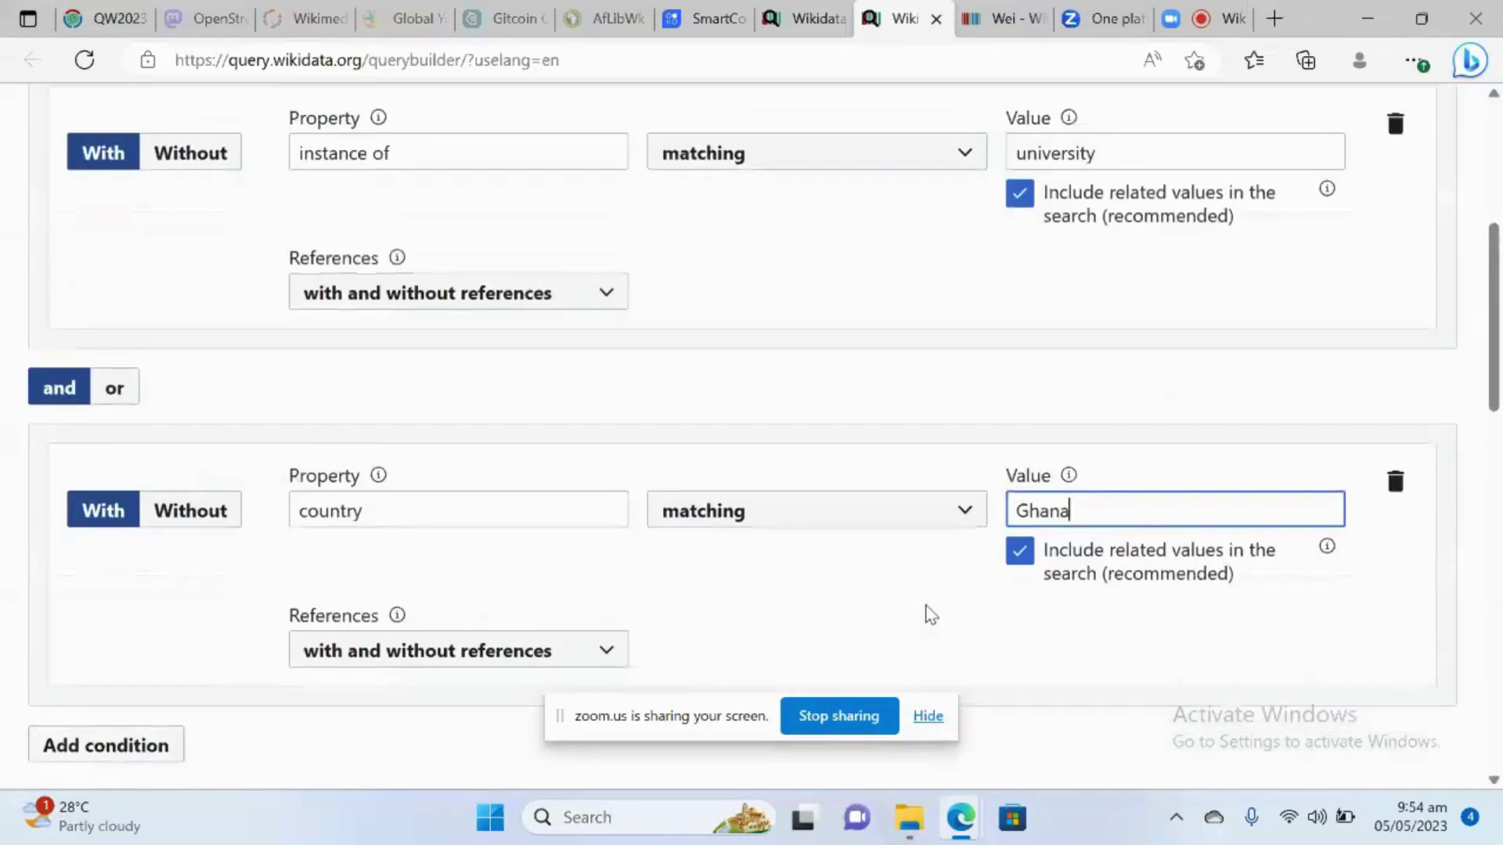
pyautogui.scroll(3, 930, 615)
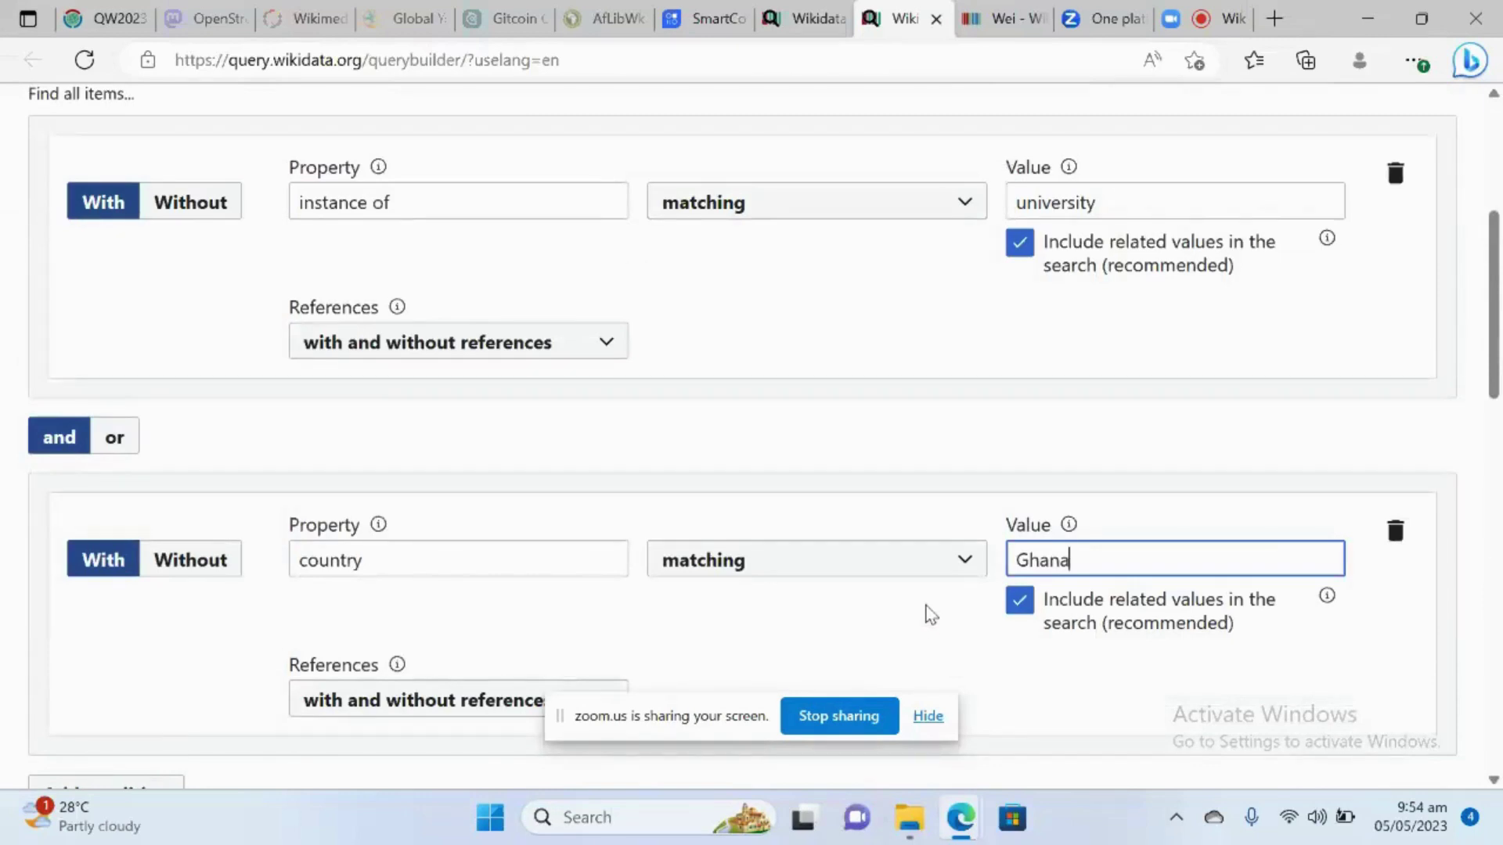
pyautogui.scroll(-5, 930, 615)
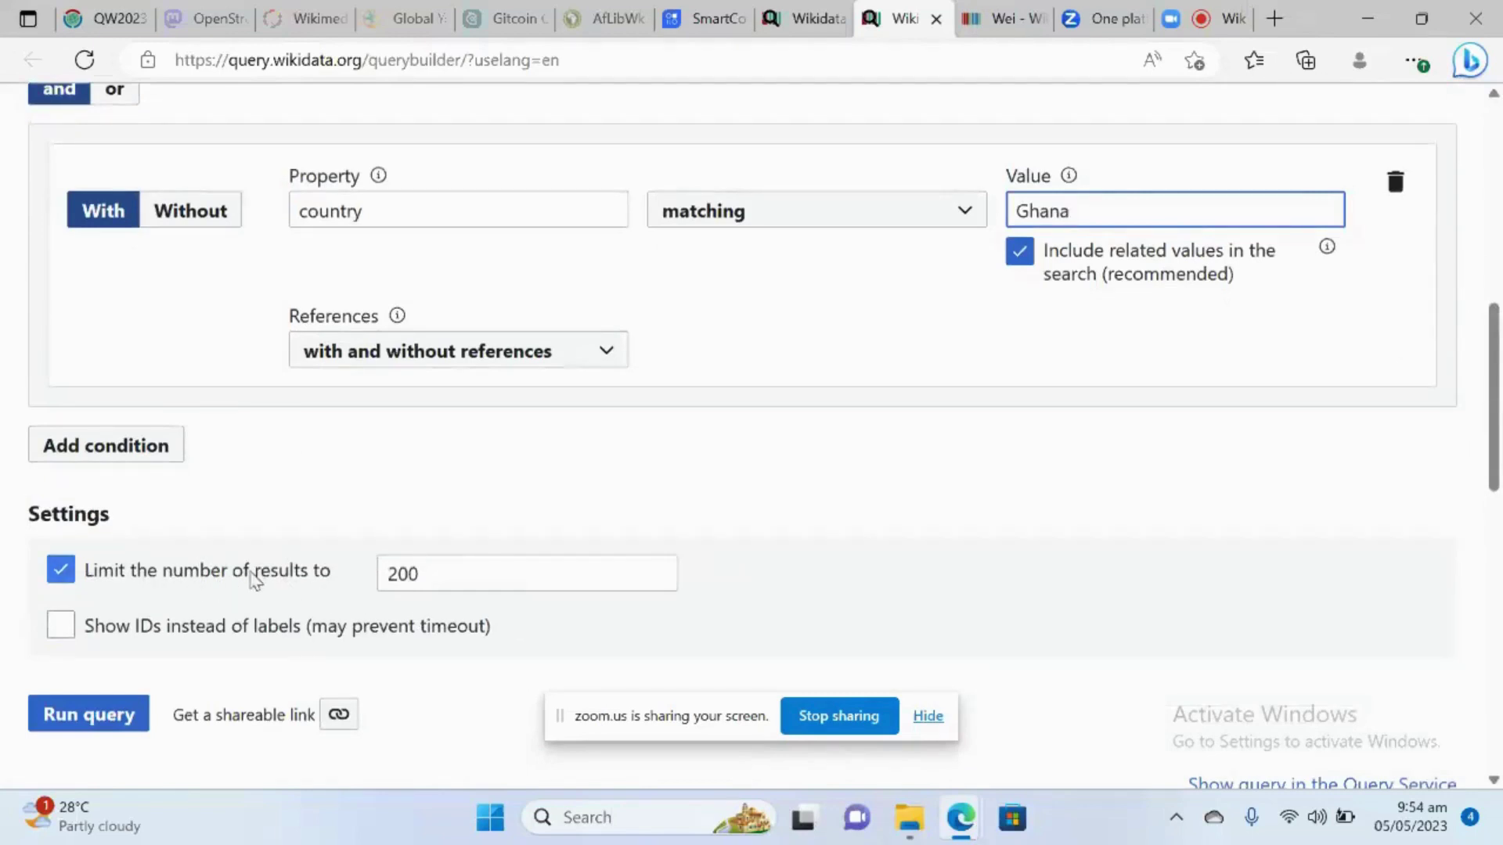
pyautogui.click(396, 572)
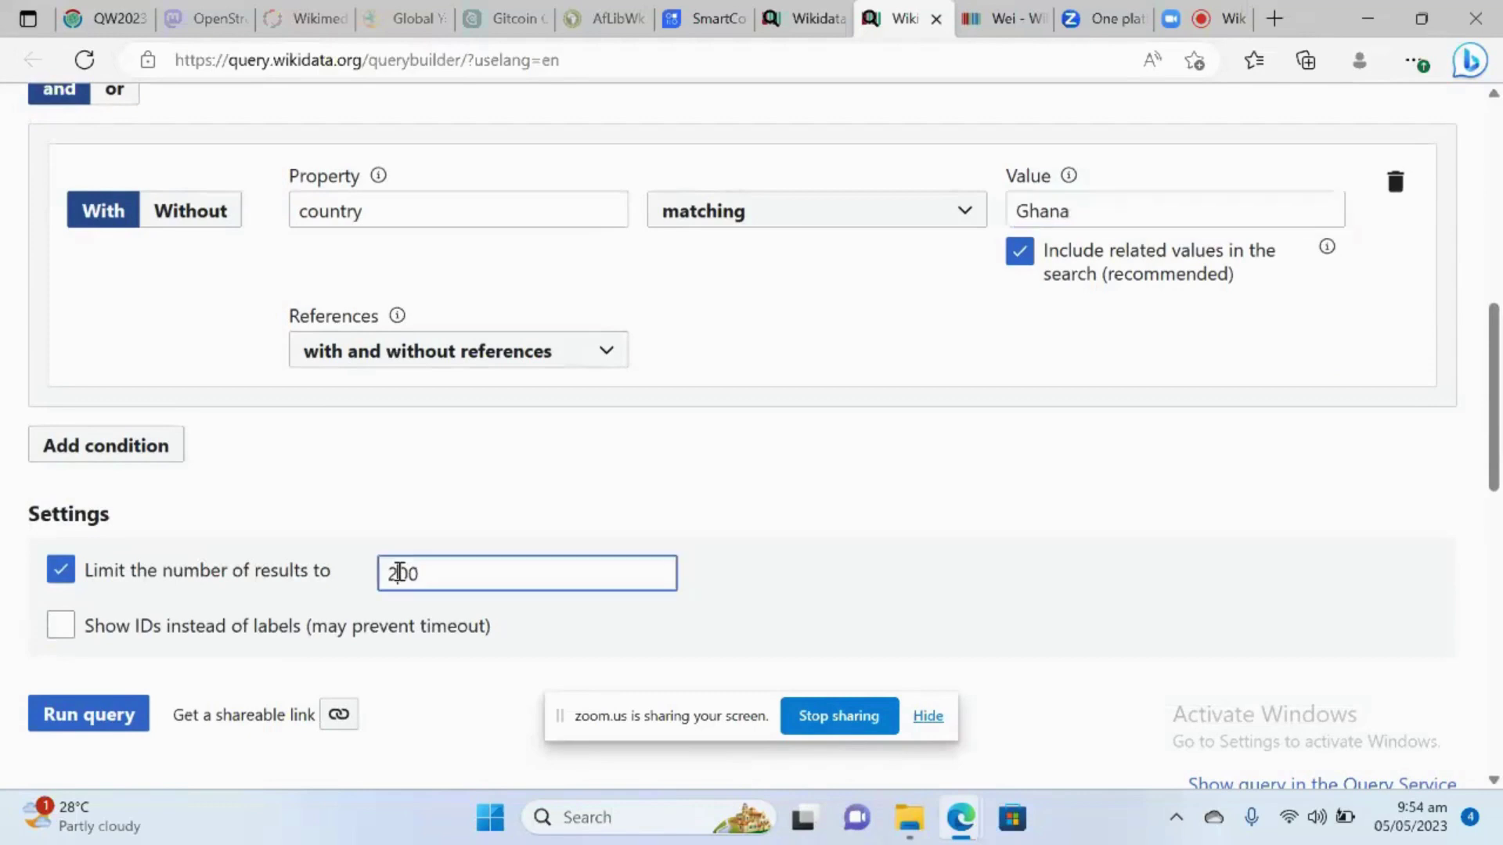
pyautogui.press('BackSpace')
pyautogui.write('1')
# Run the query for universities in Ghana and check its results against the query conditions
pyautogui.scroll(-3, 628, 560)
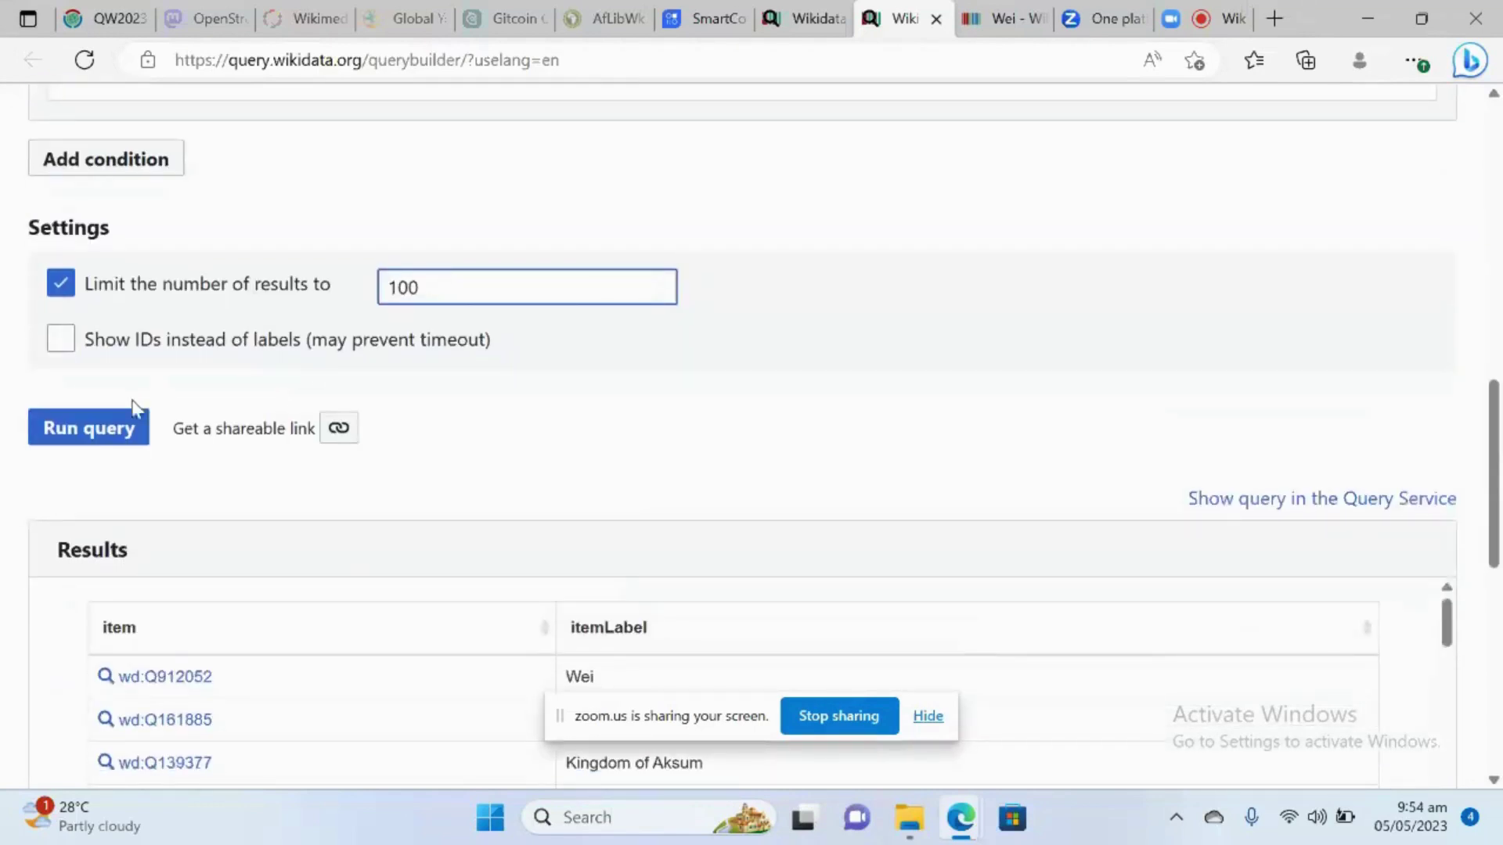
pyautogui.click(116, 433)
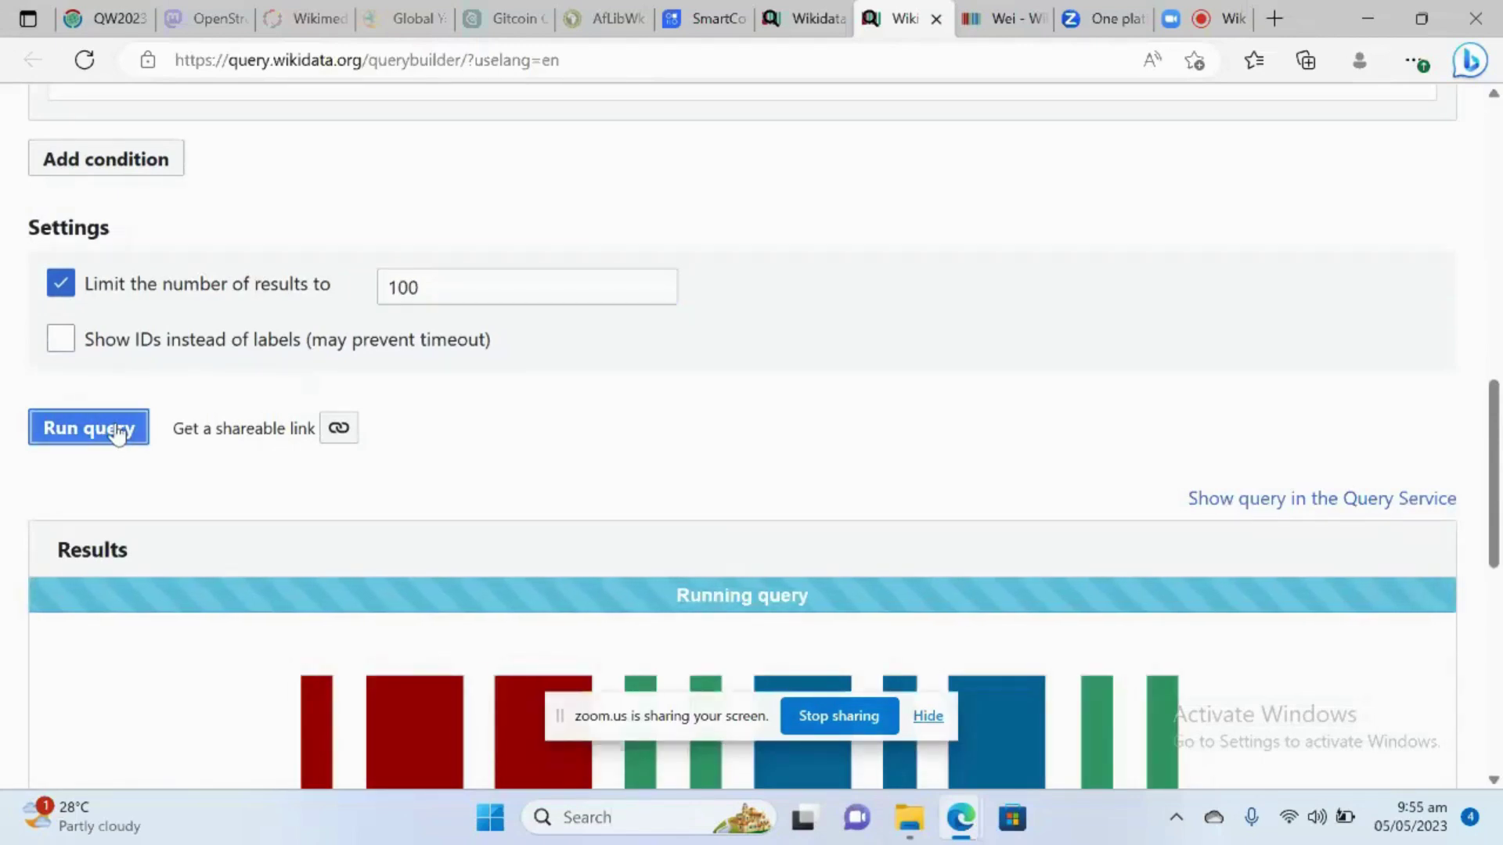
pyautogui.scroll(-7, 116, 432)
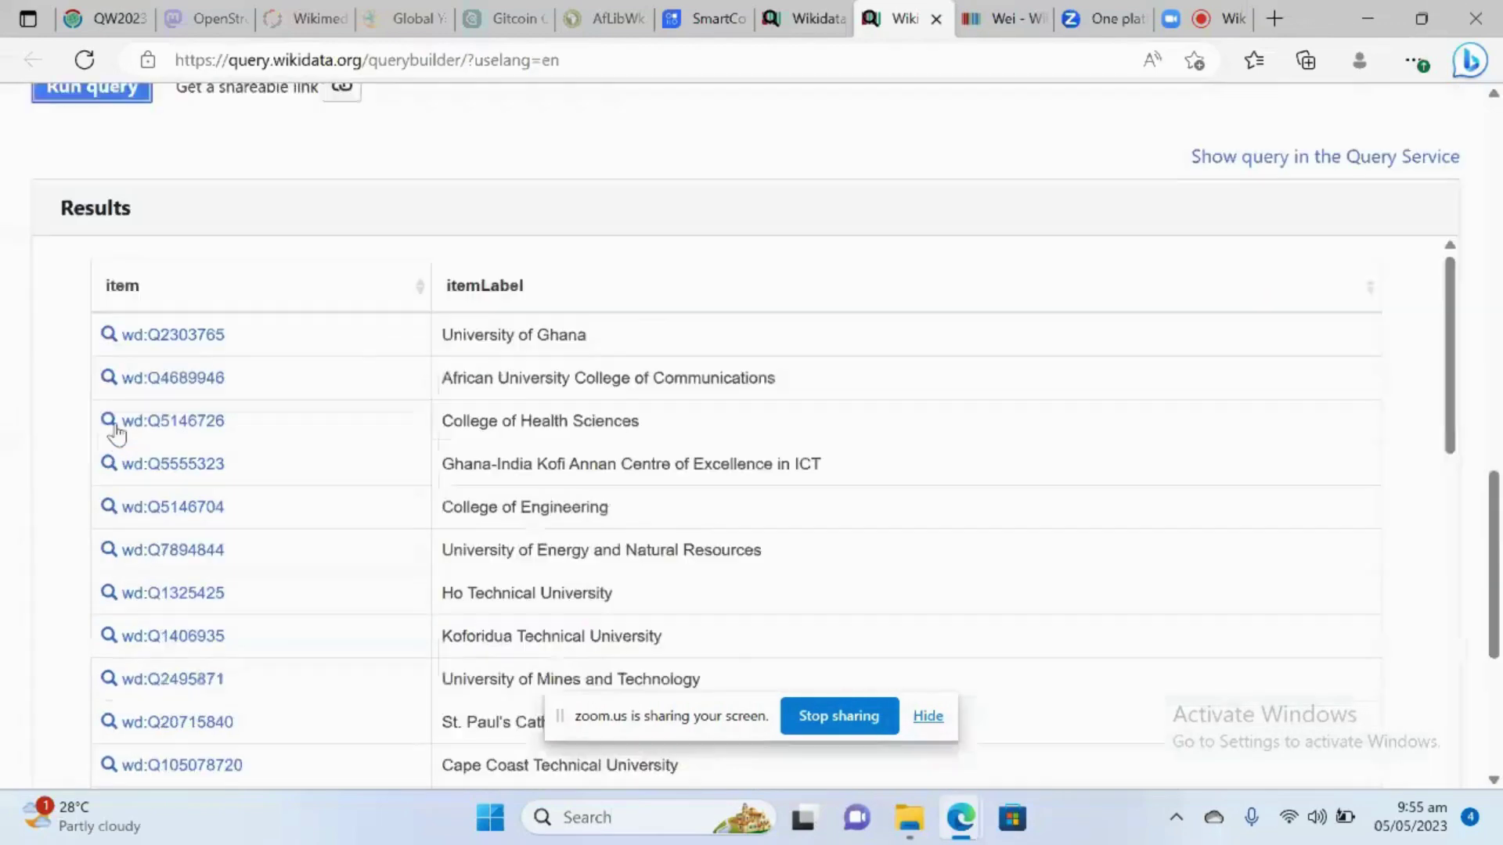
pyautogui.scroll(-3, 116, 432)
pyautogui.scroll(12, 116, 433)
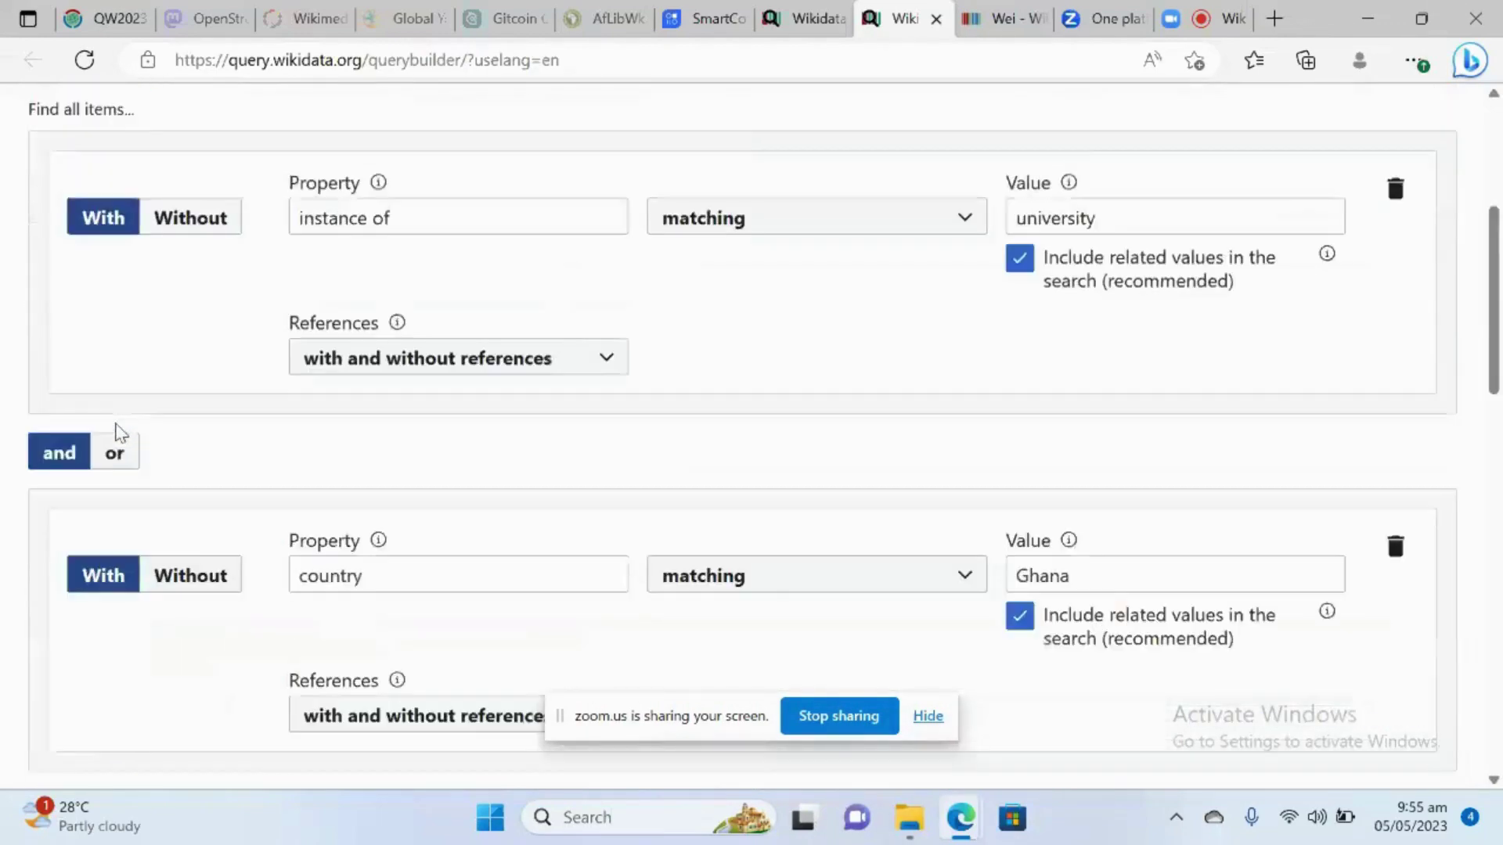
pyautogui.scroll(2, 120, 433)
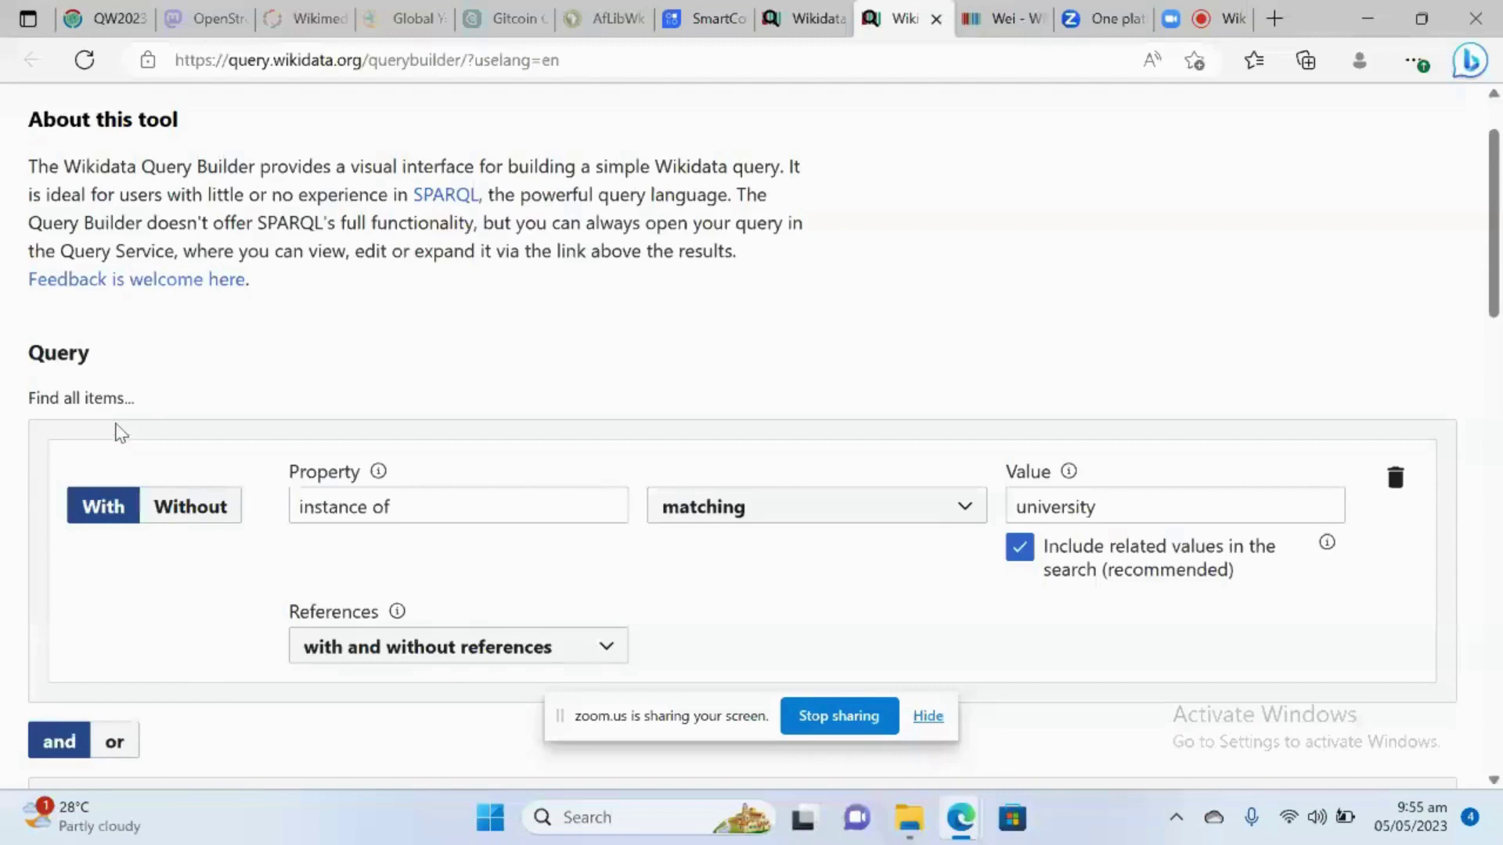
# Review the university and Ghana conditions of the query, closing the Downloads folder window if it covers them
pyautogui.scroll(-5, 259, 560)
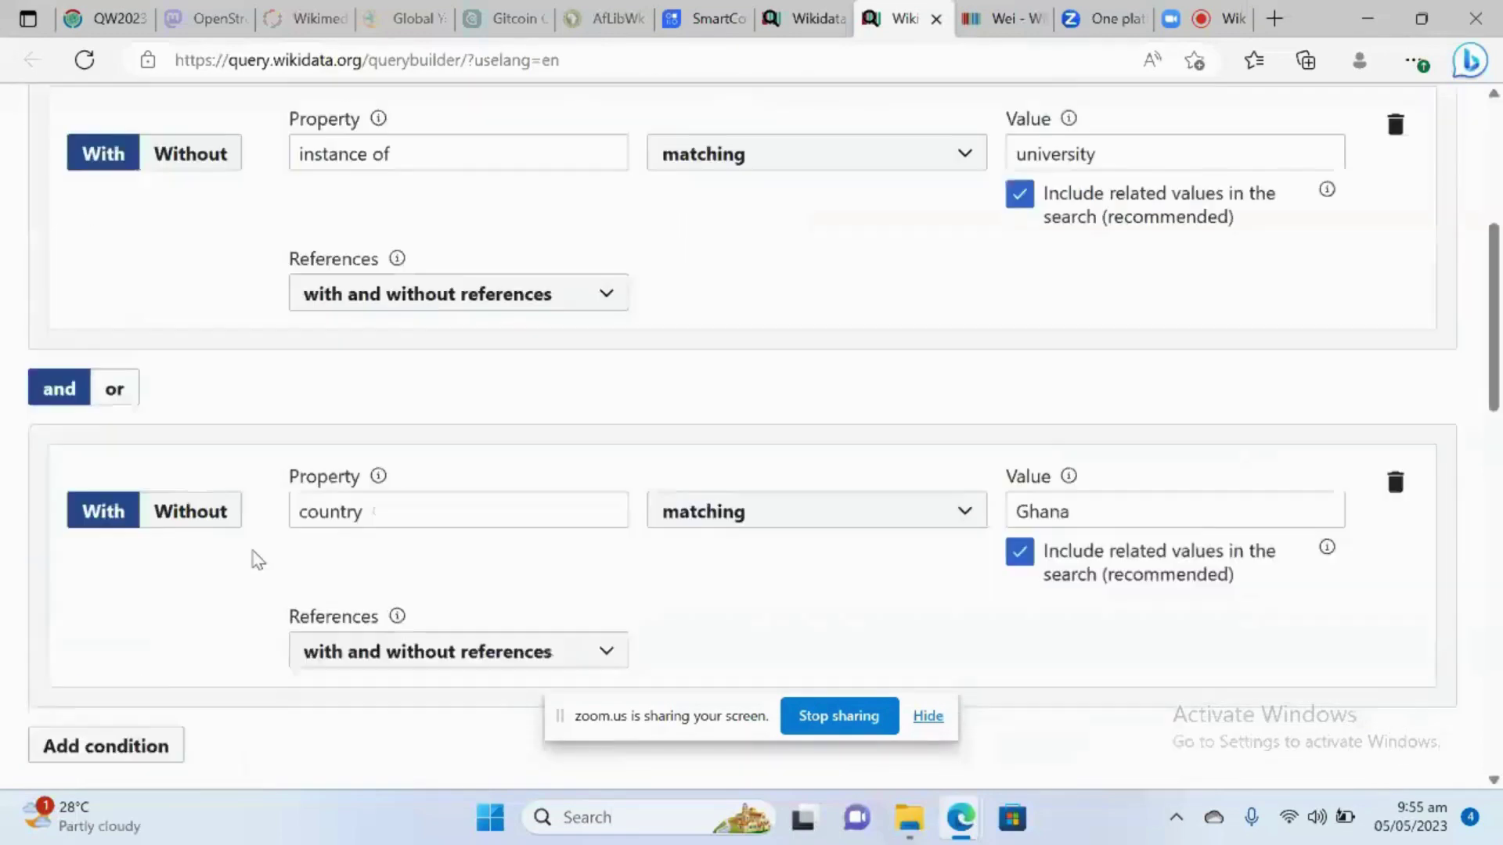
pyautogui.scroll(3, 258, 559)
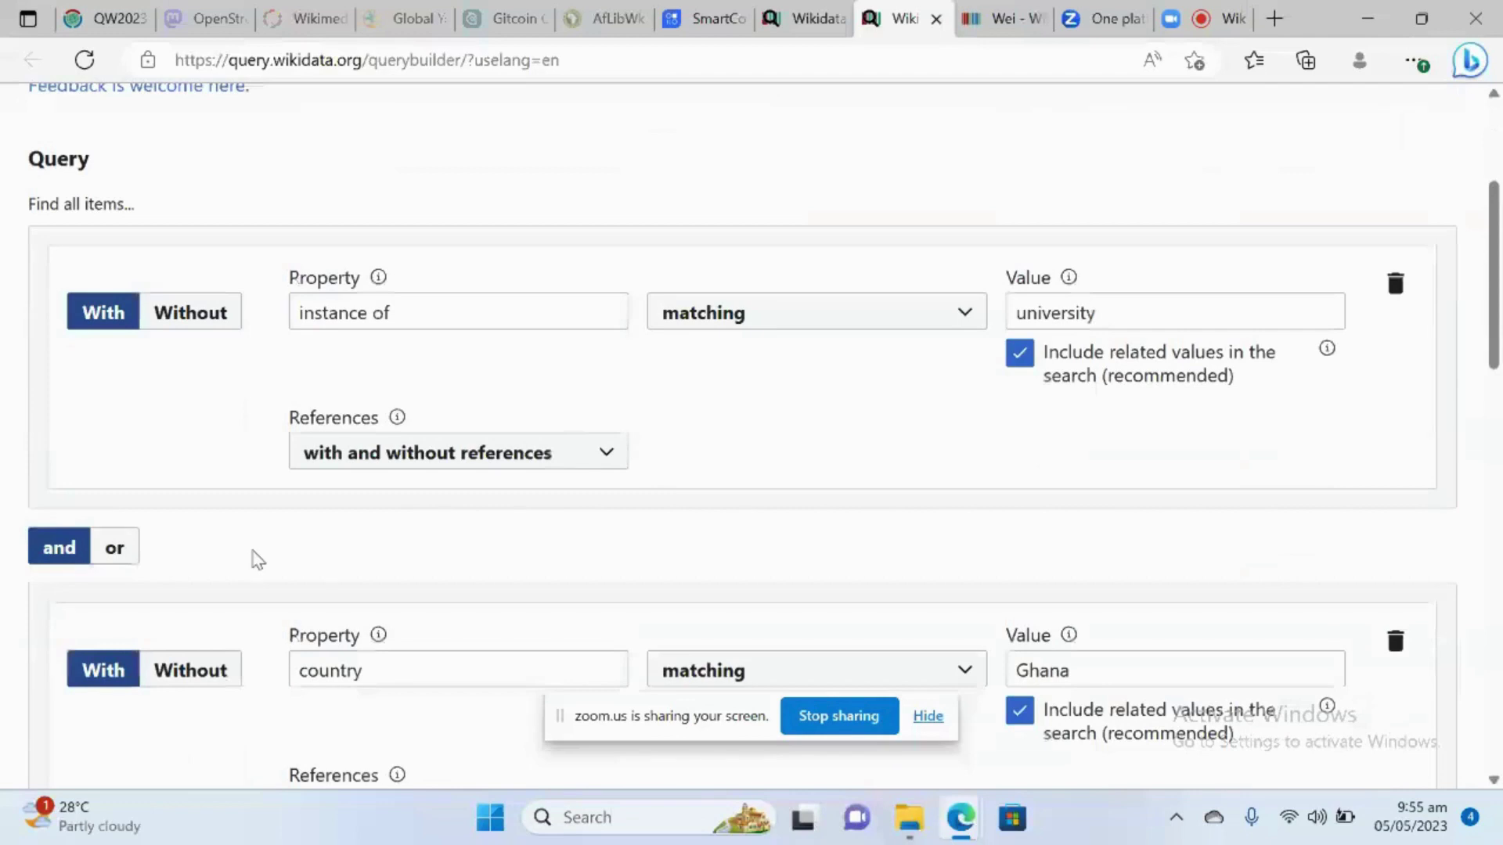
pyautogui.scroll(1, 426, 373)
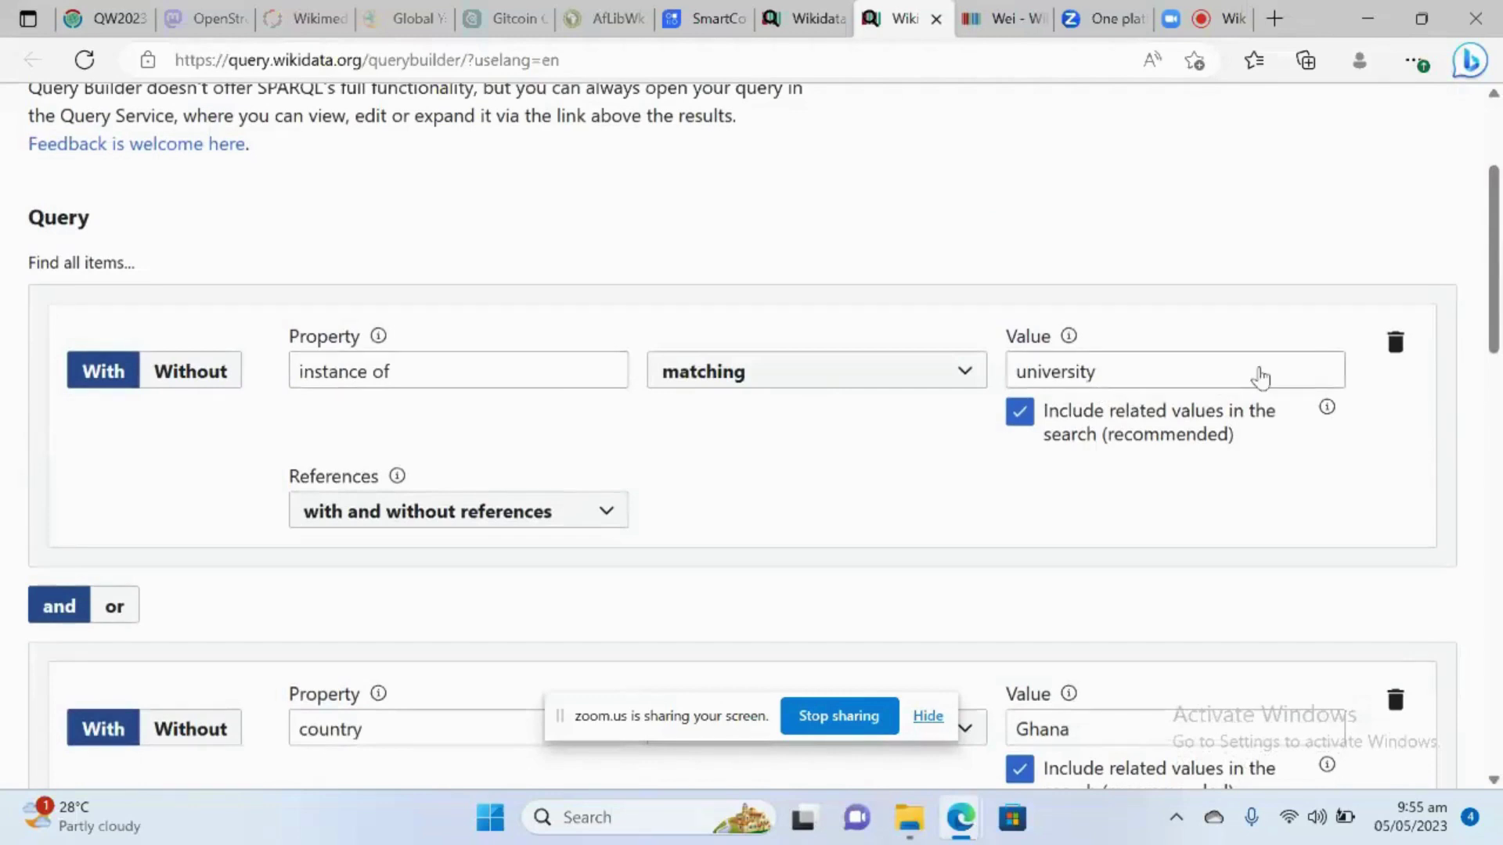
pyautogui.hotkey('alt', 'Tab')
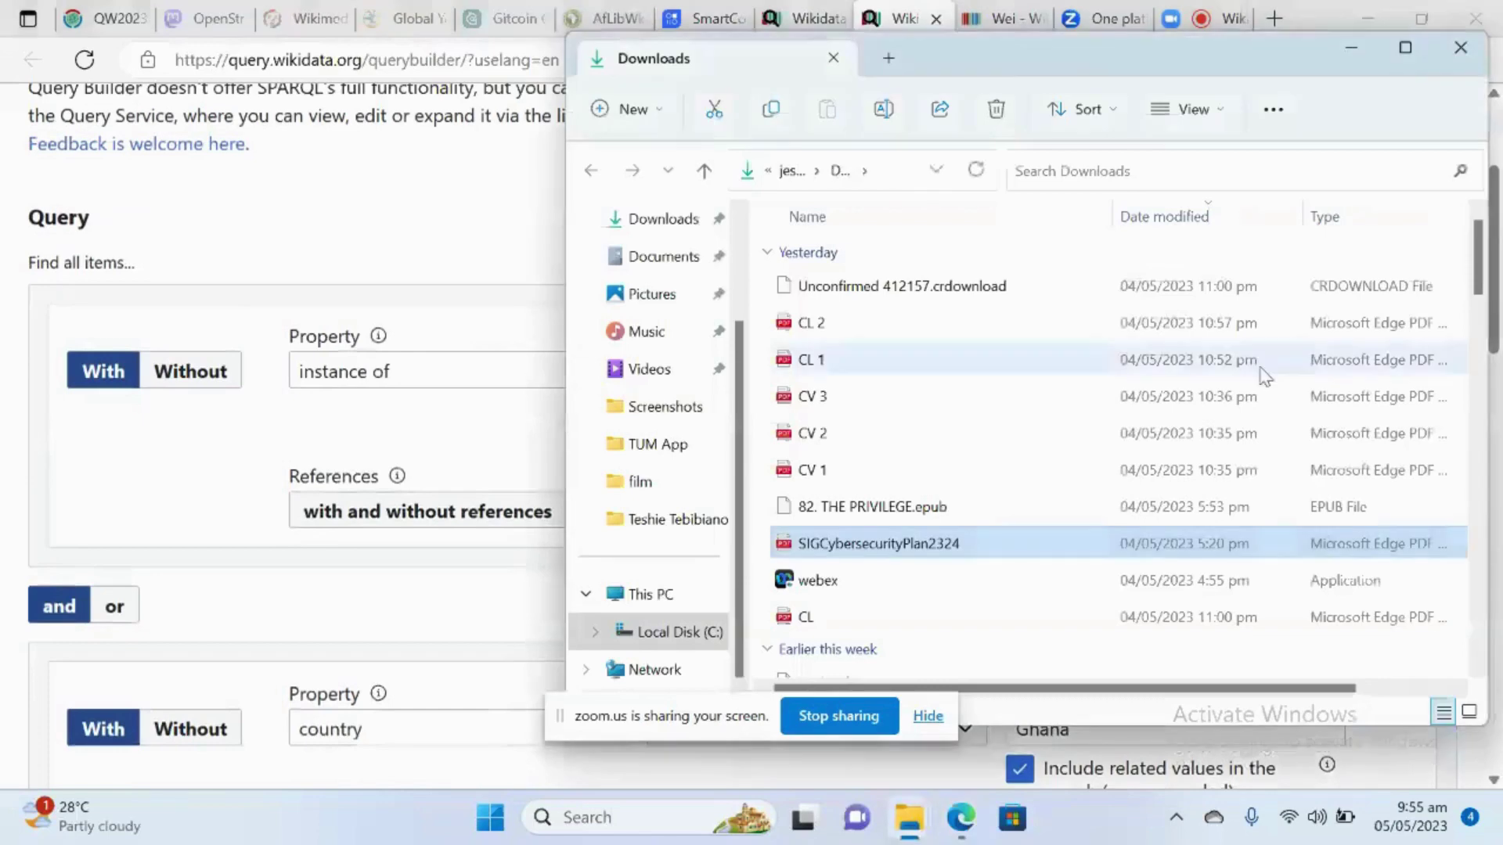
pyautogui.click(1460, 53)
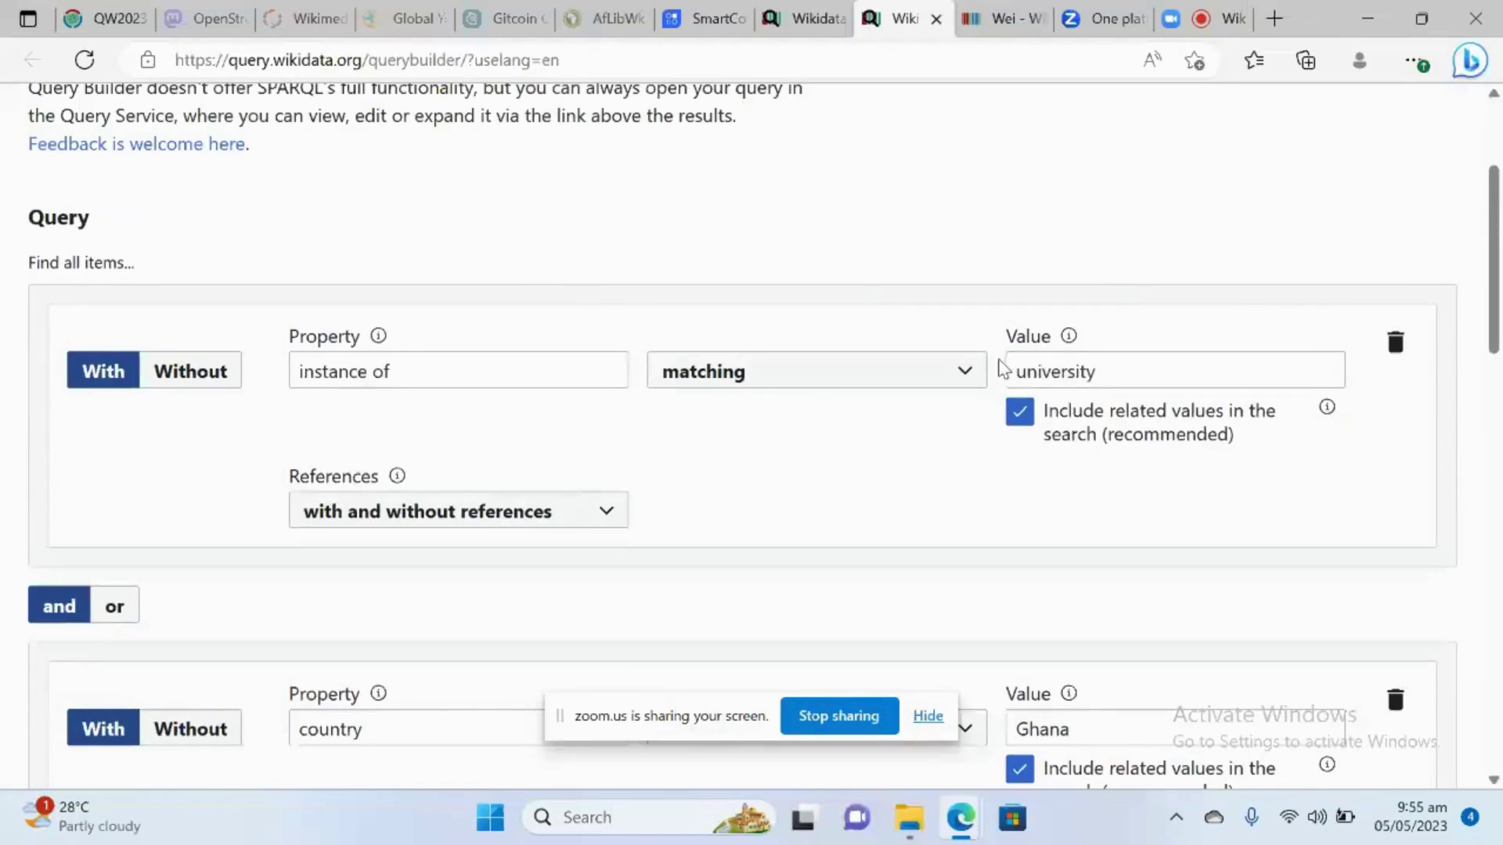
# Examine the full list of universities returned for Ghana and check the number of results
pyautogui.scroll(-5, 932, 479)
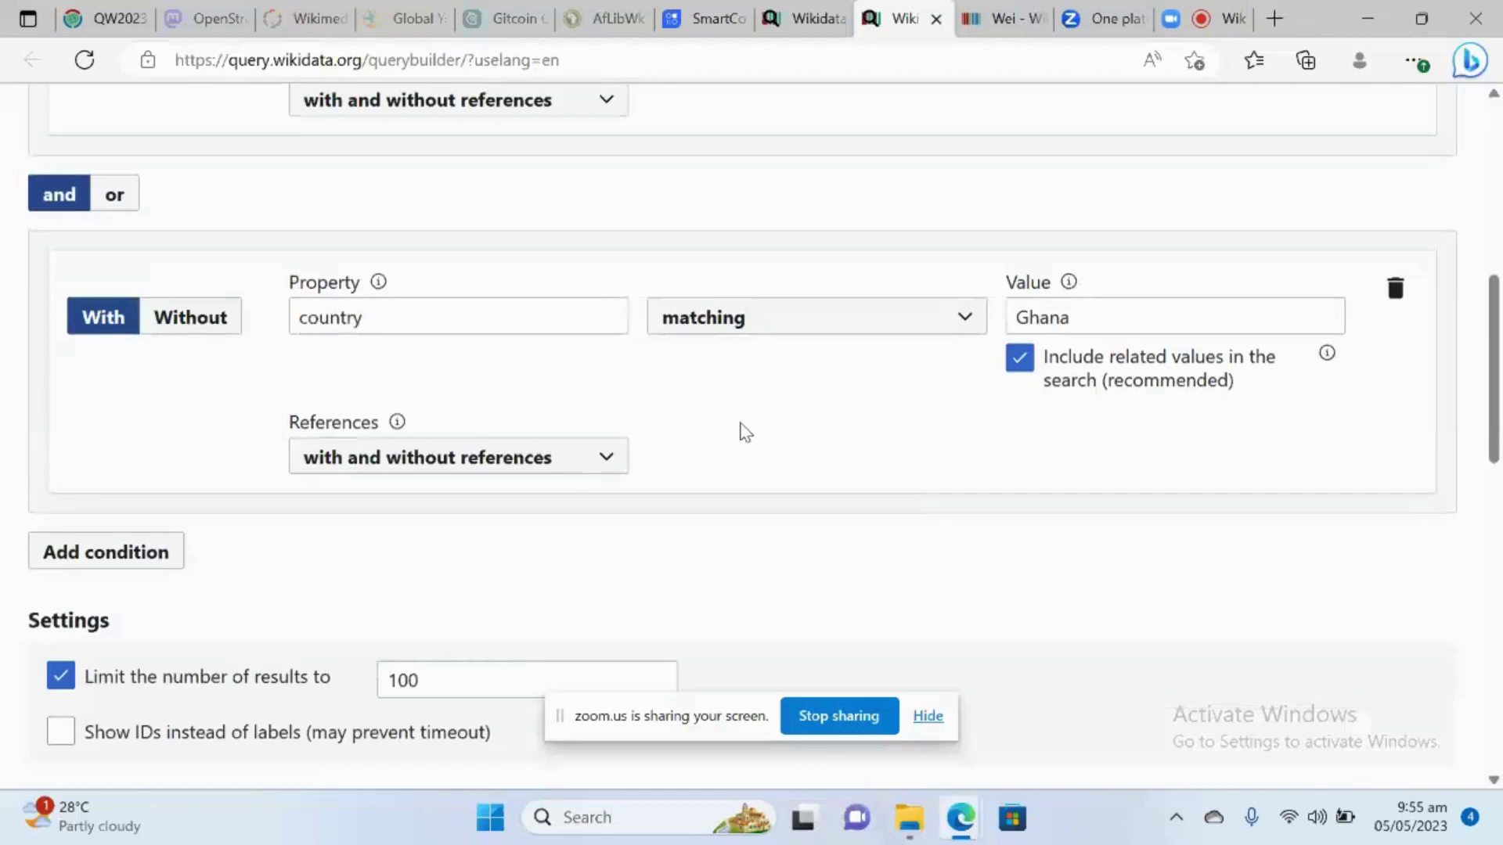
pyautogui.scroll(-5, 546, 493)
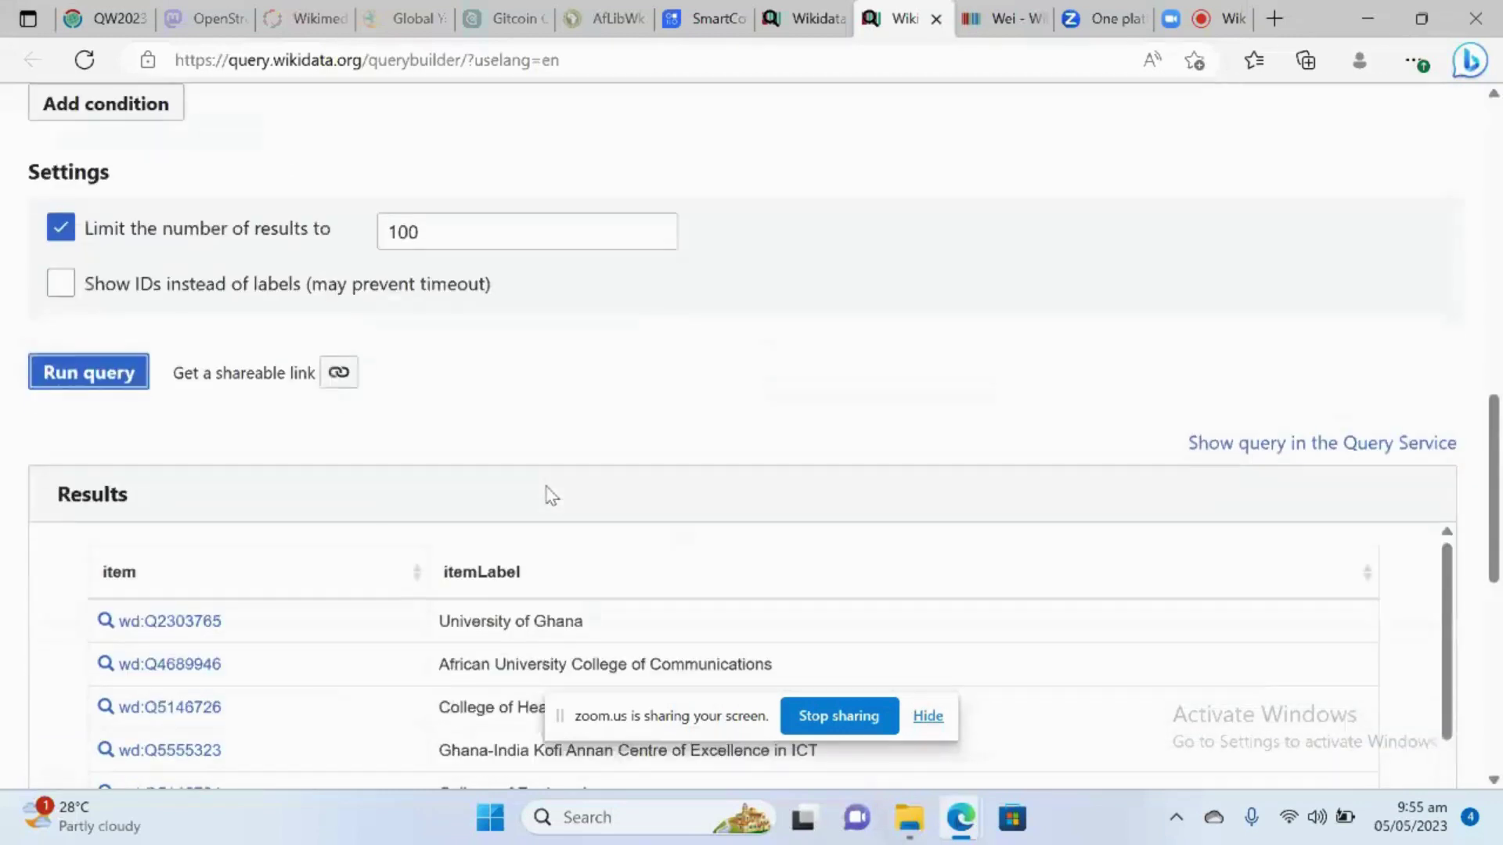
pyautogui.scroll(-1, 500, 443)
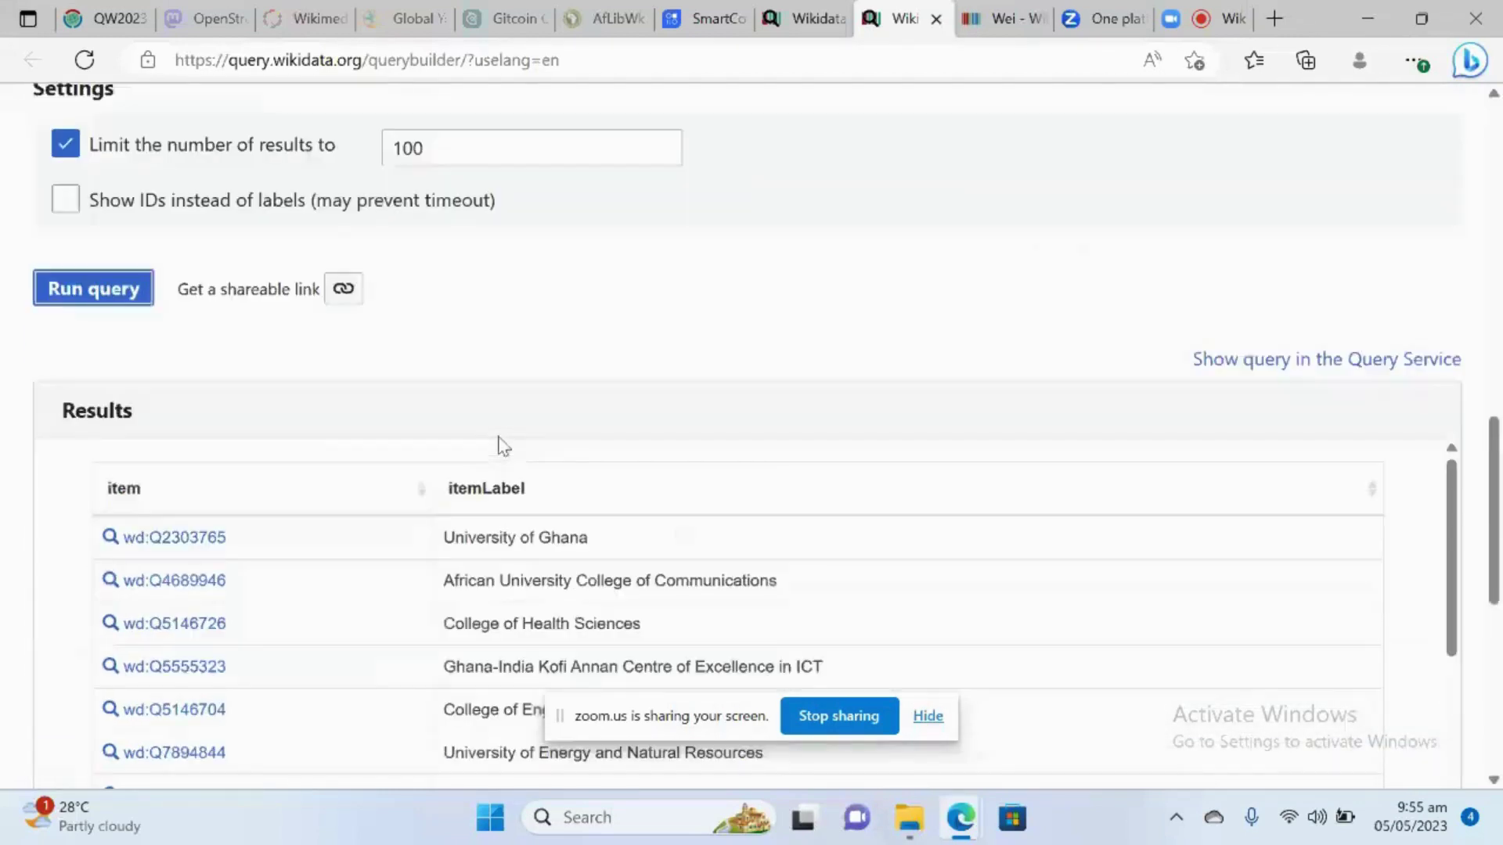
pyautogui.scroll(-3, 501, 444)
pyautogui.scroll(-1, 498, 434)
pyautogui.scroll(1, 499, 437)
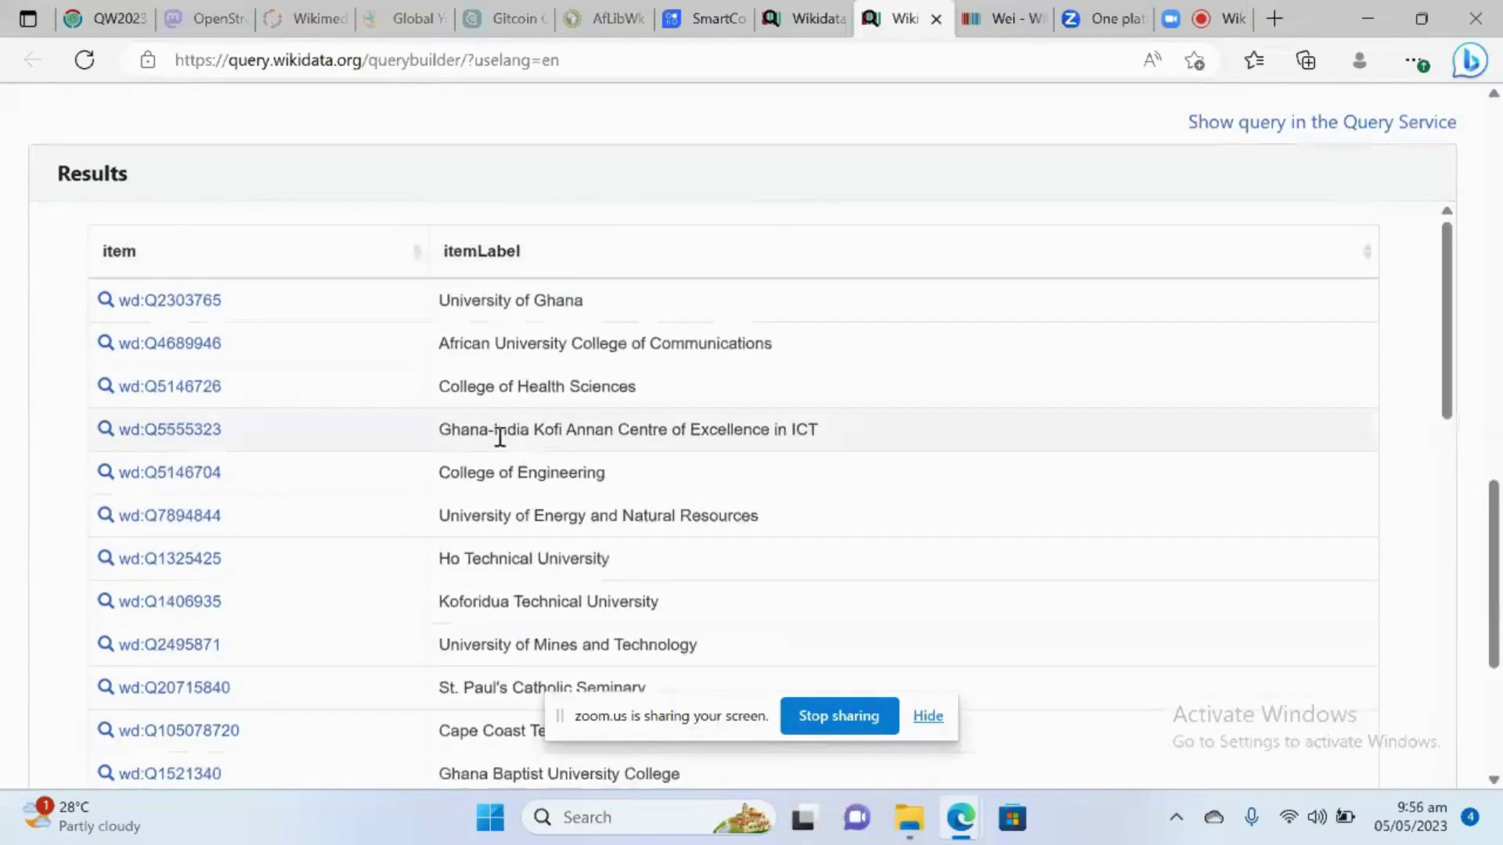
pyautogui.scroll(-8, 500, 436)
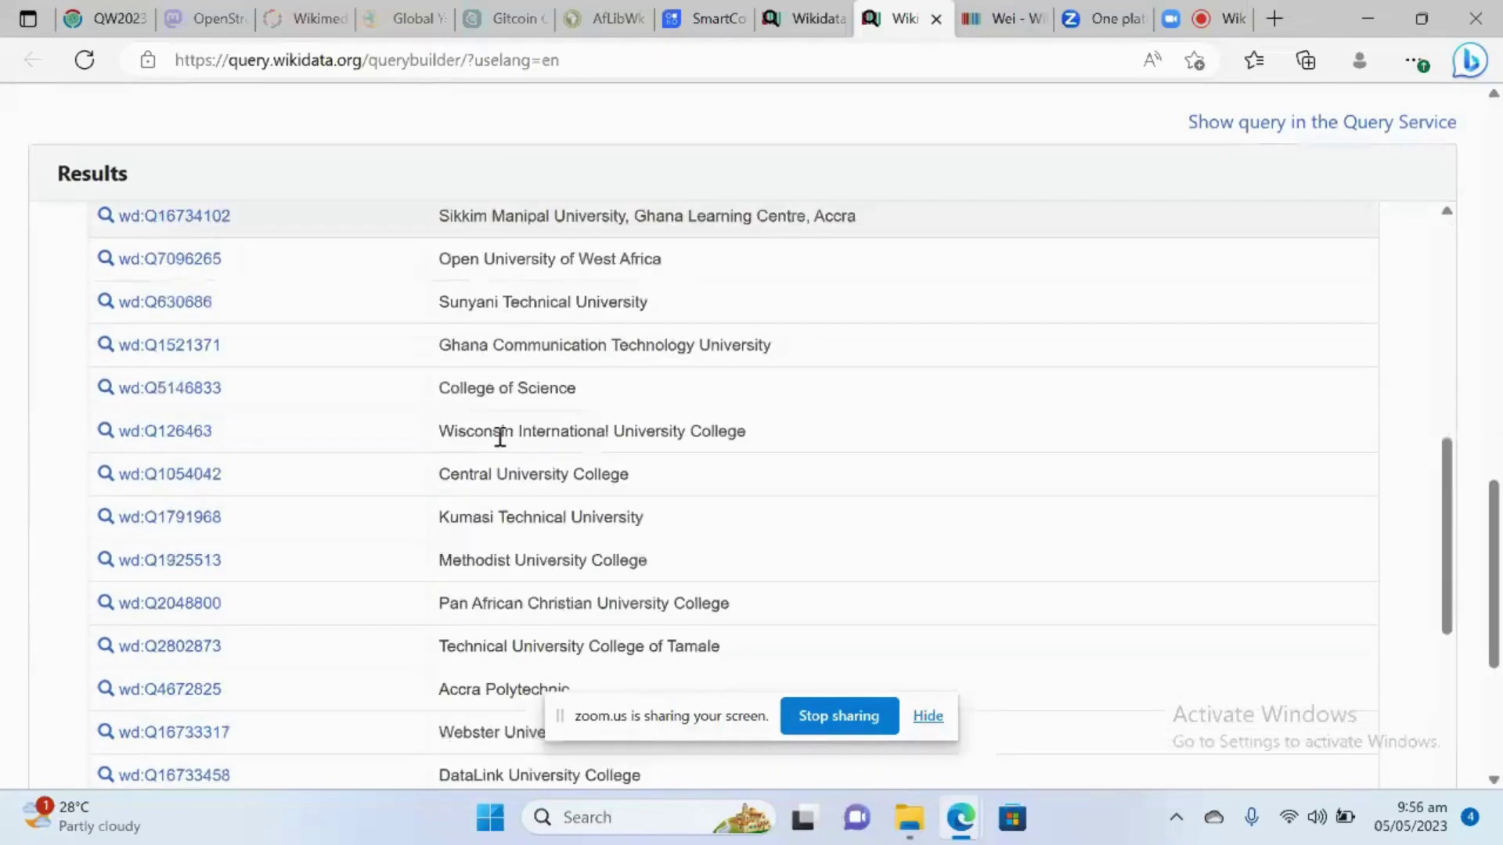
pyautogui.scroll(-10, 500, 437)
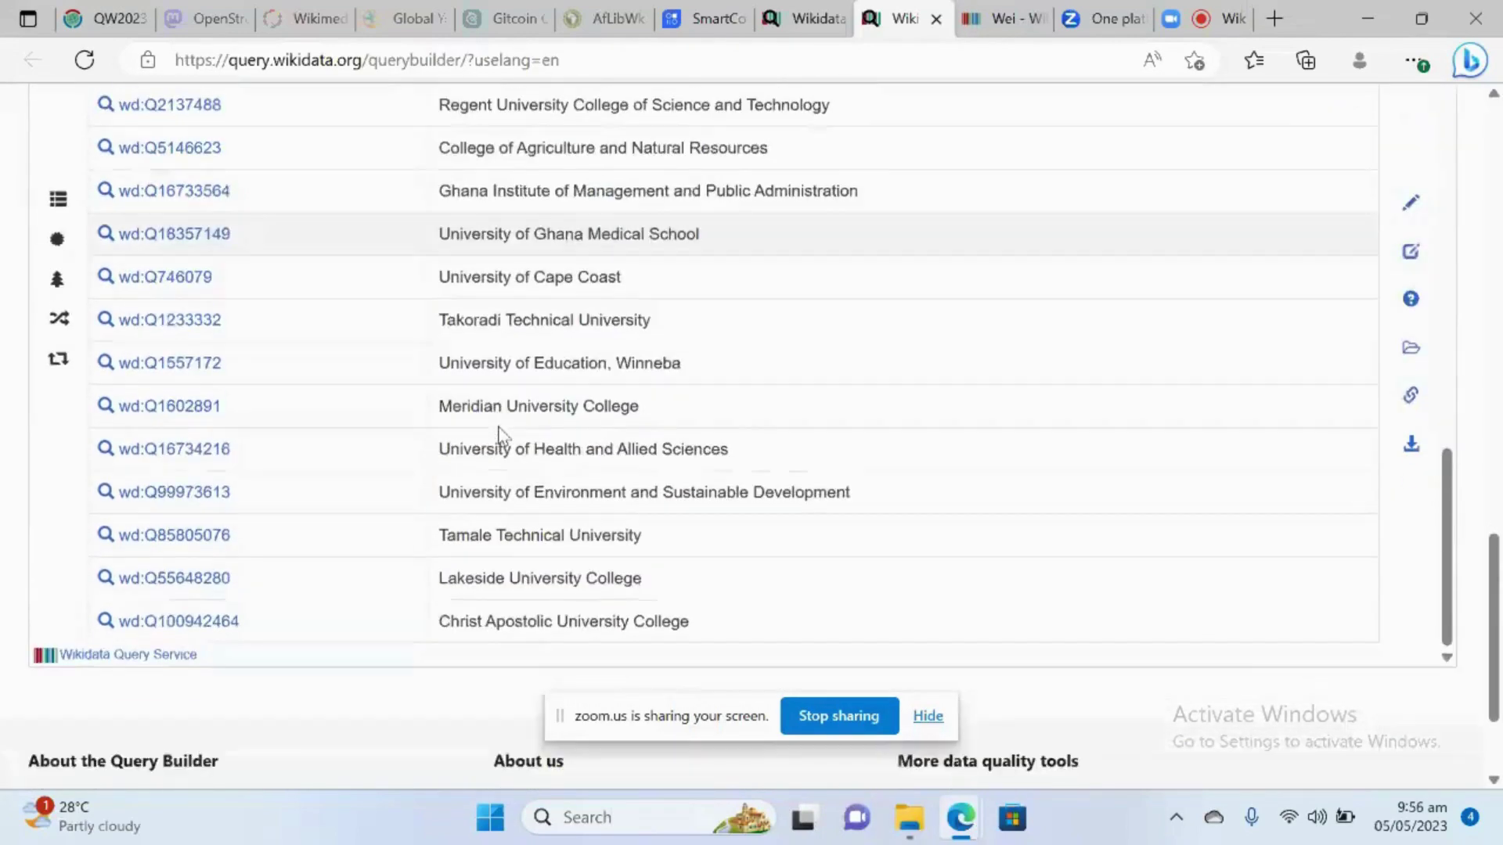
pyautogui.scroll(-2, 498, 435)
pyautogui.scroll(10, 501, 436)
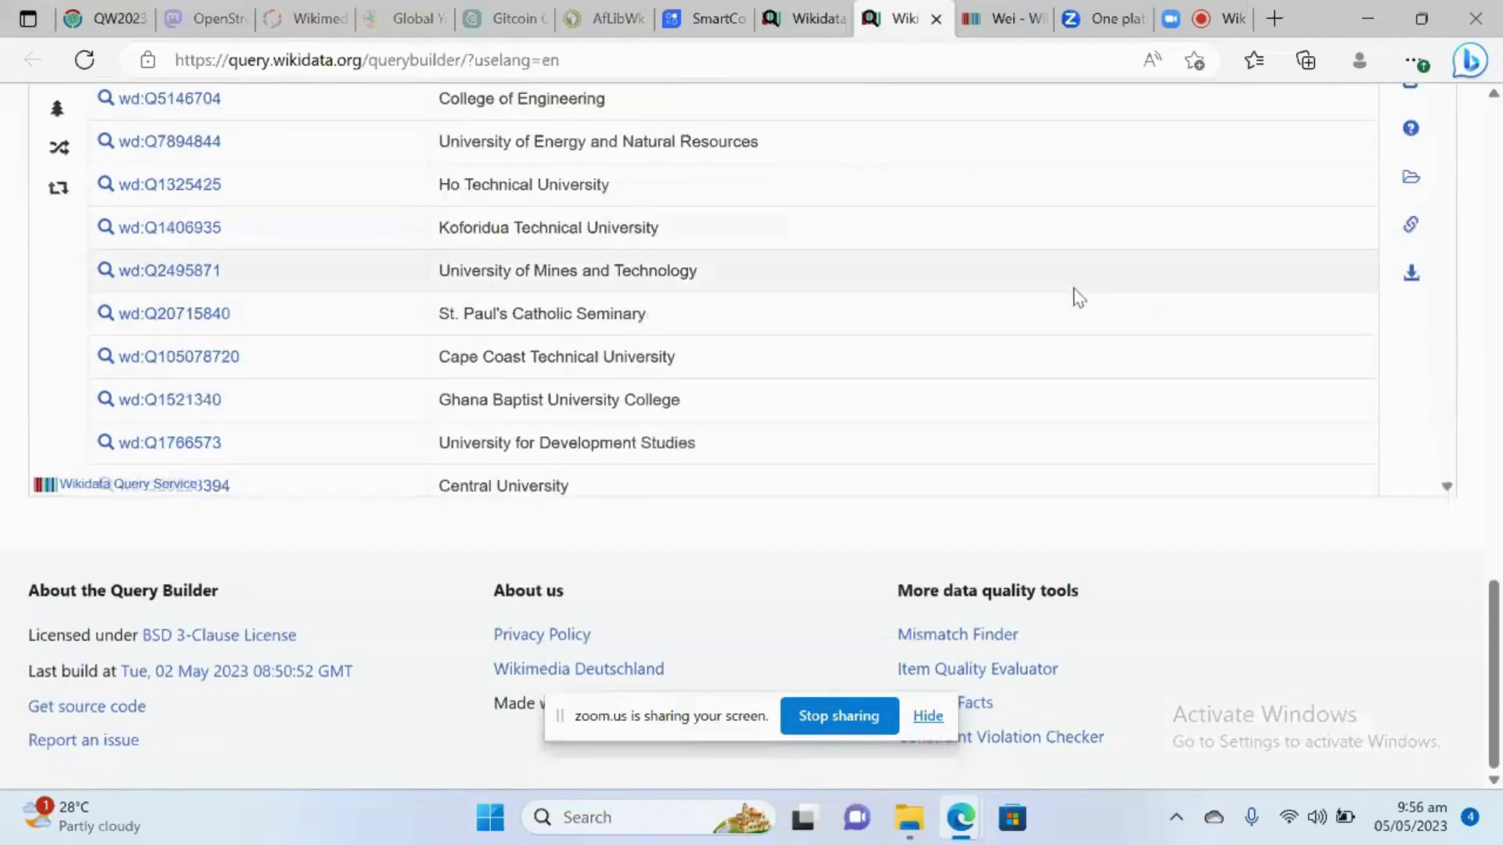
pyautogui.moveTo(1406, 285)
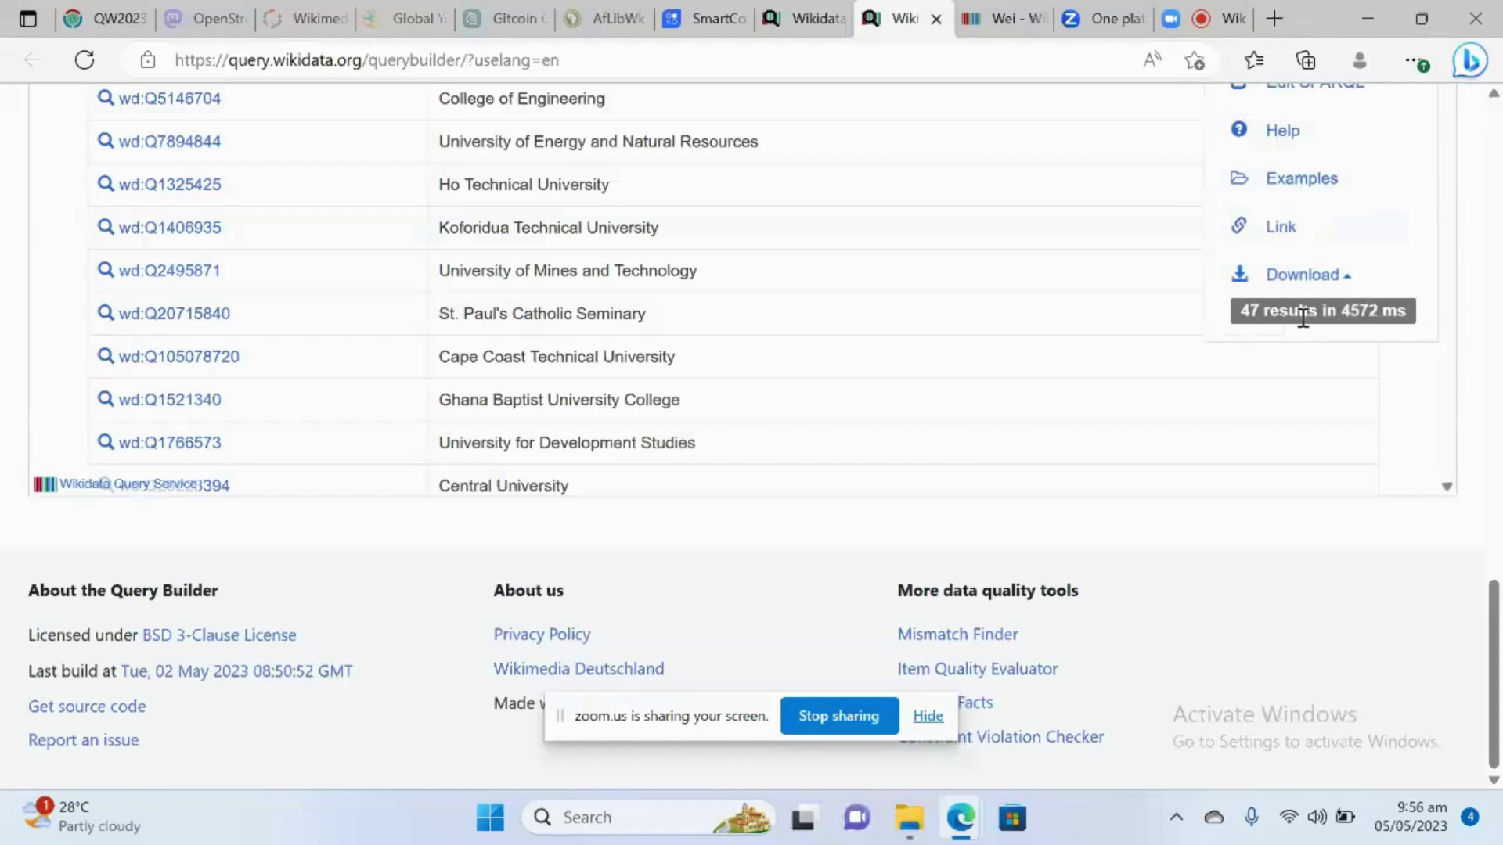
pyautogui.scroll(3, 971, 261)
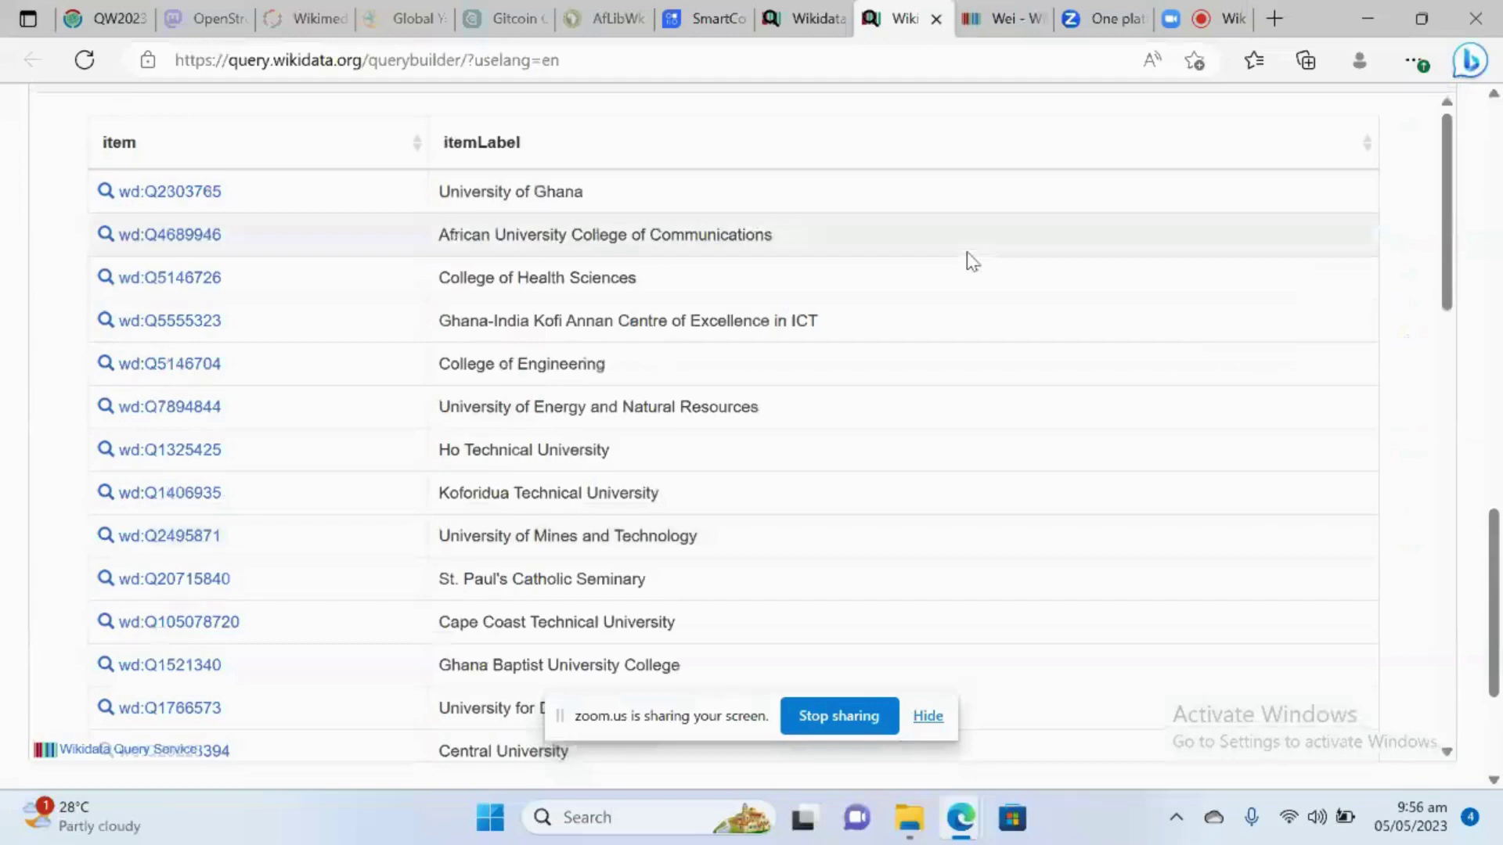
# Add a third condition to the query with the property capital, the seat of government of a territorial entity
pyautogui.scroll(10, 971, 261)
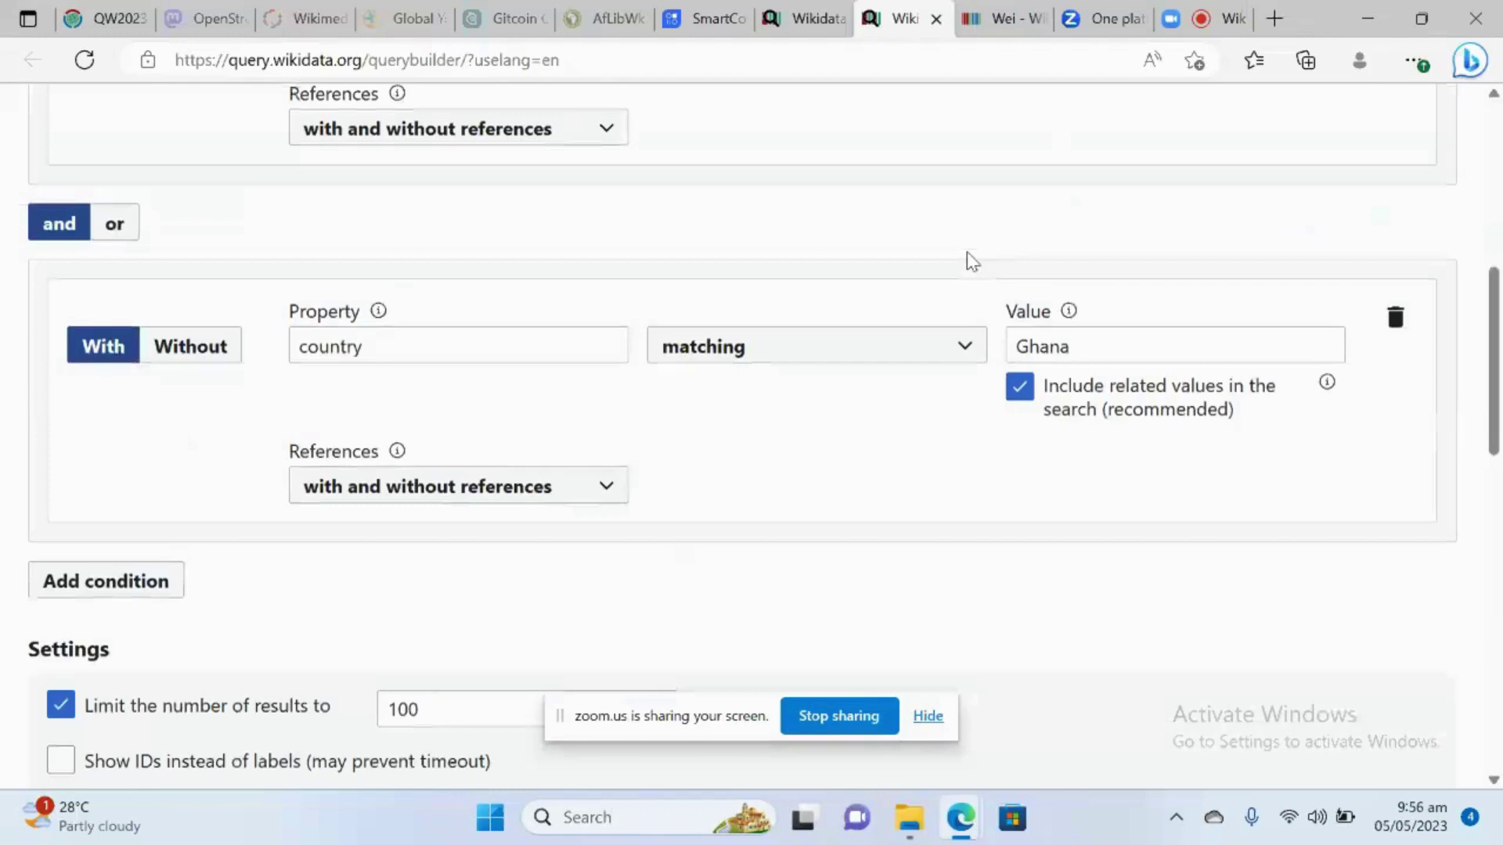
pyautogui.scroll(-1, 971, 261)
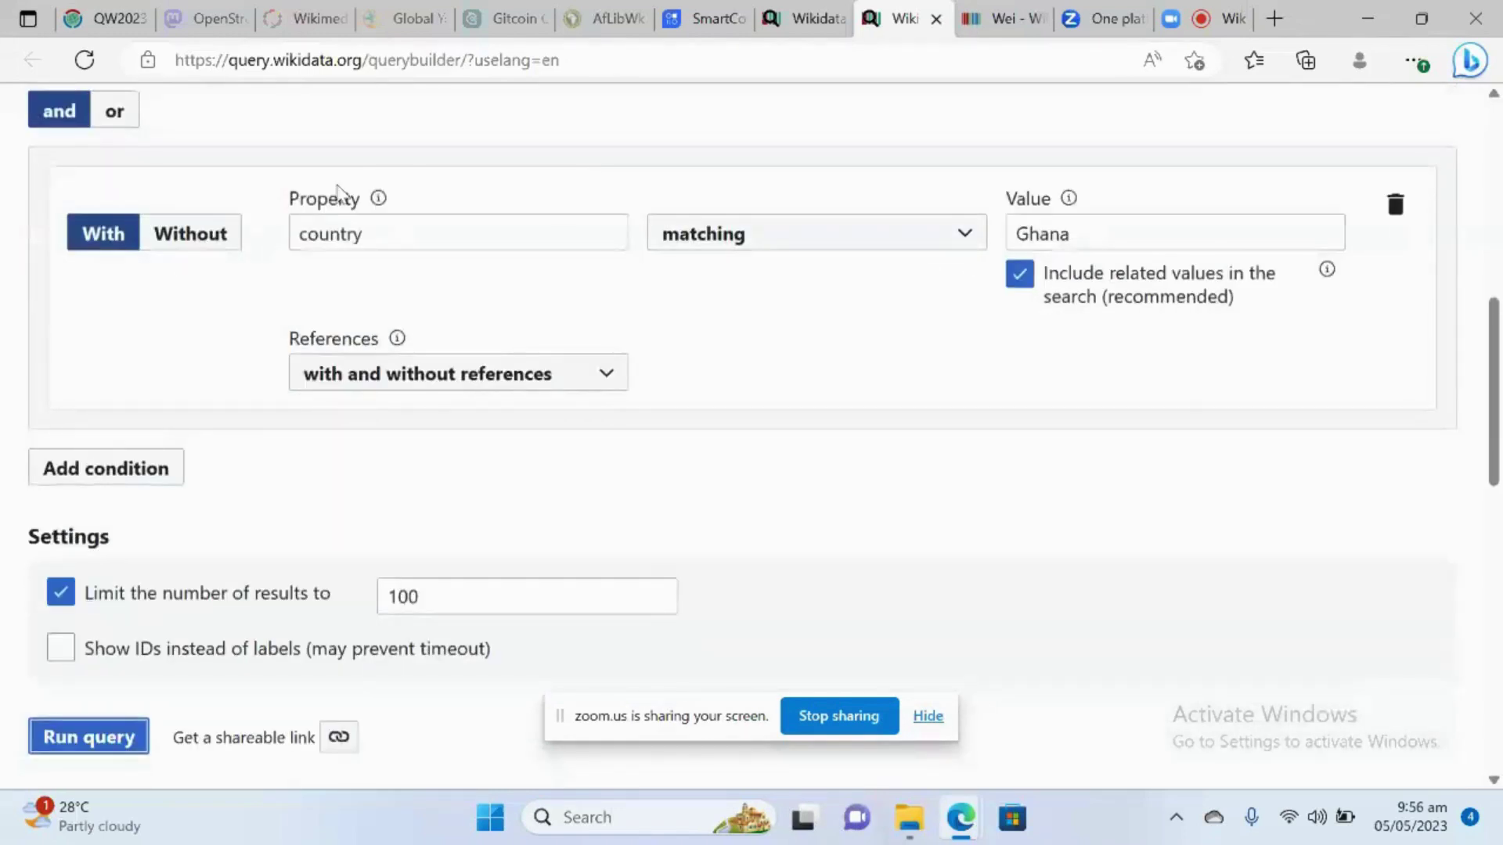
pyautogui.click(129, 481)
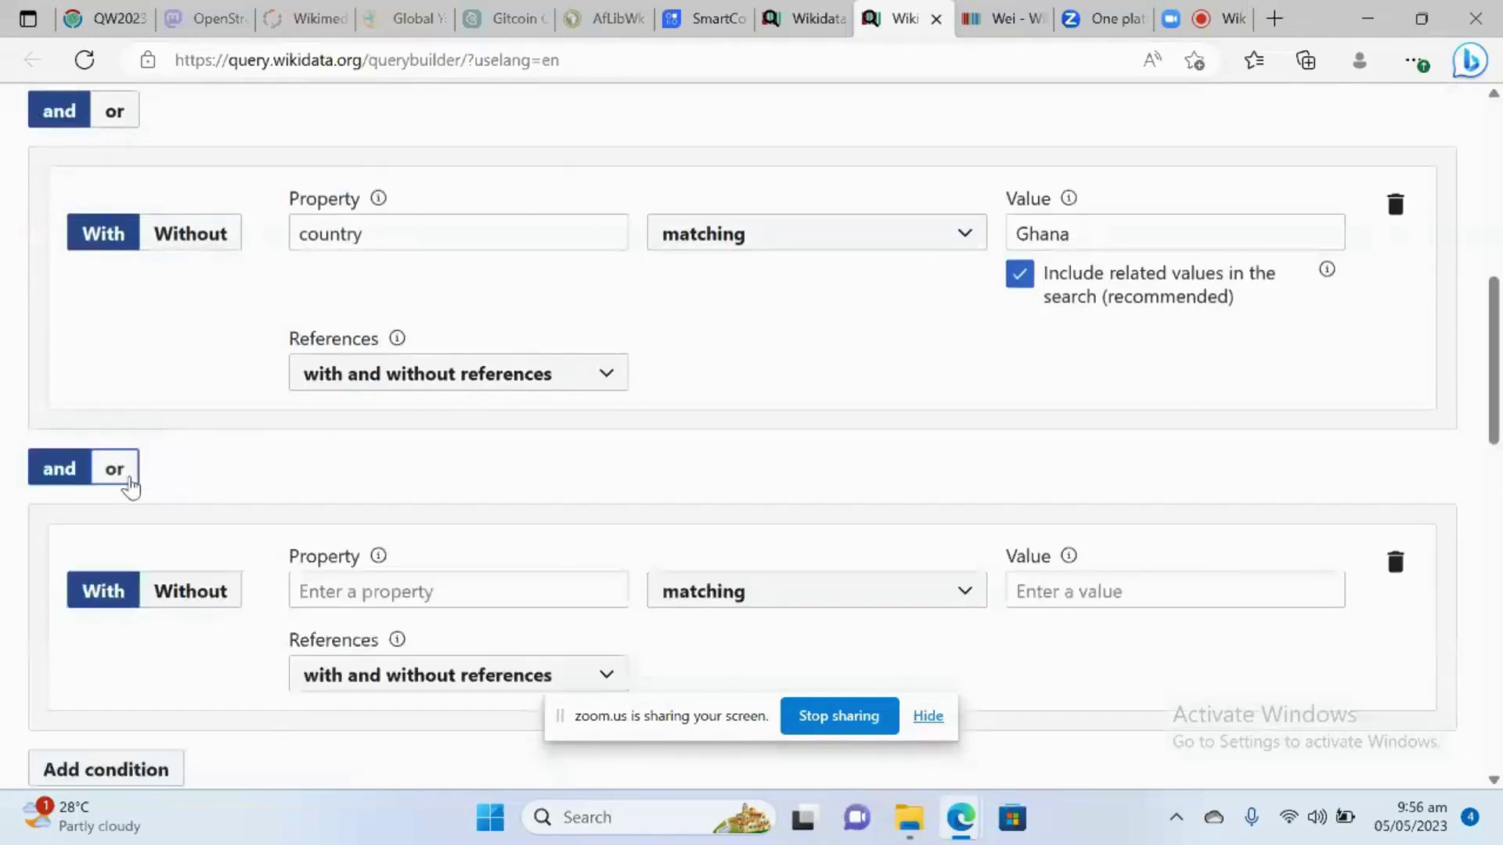
pyautogui.scroll(-1, 128, 485)
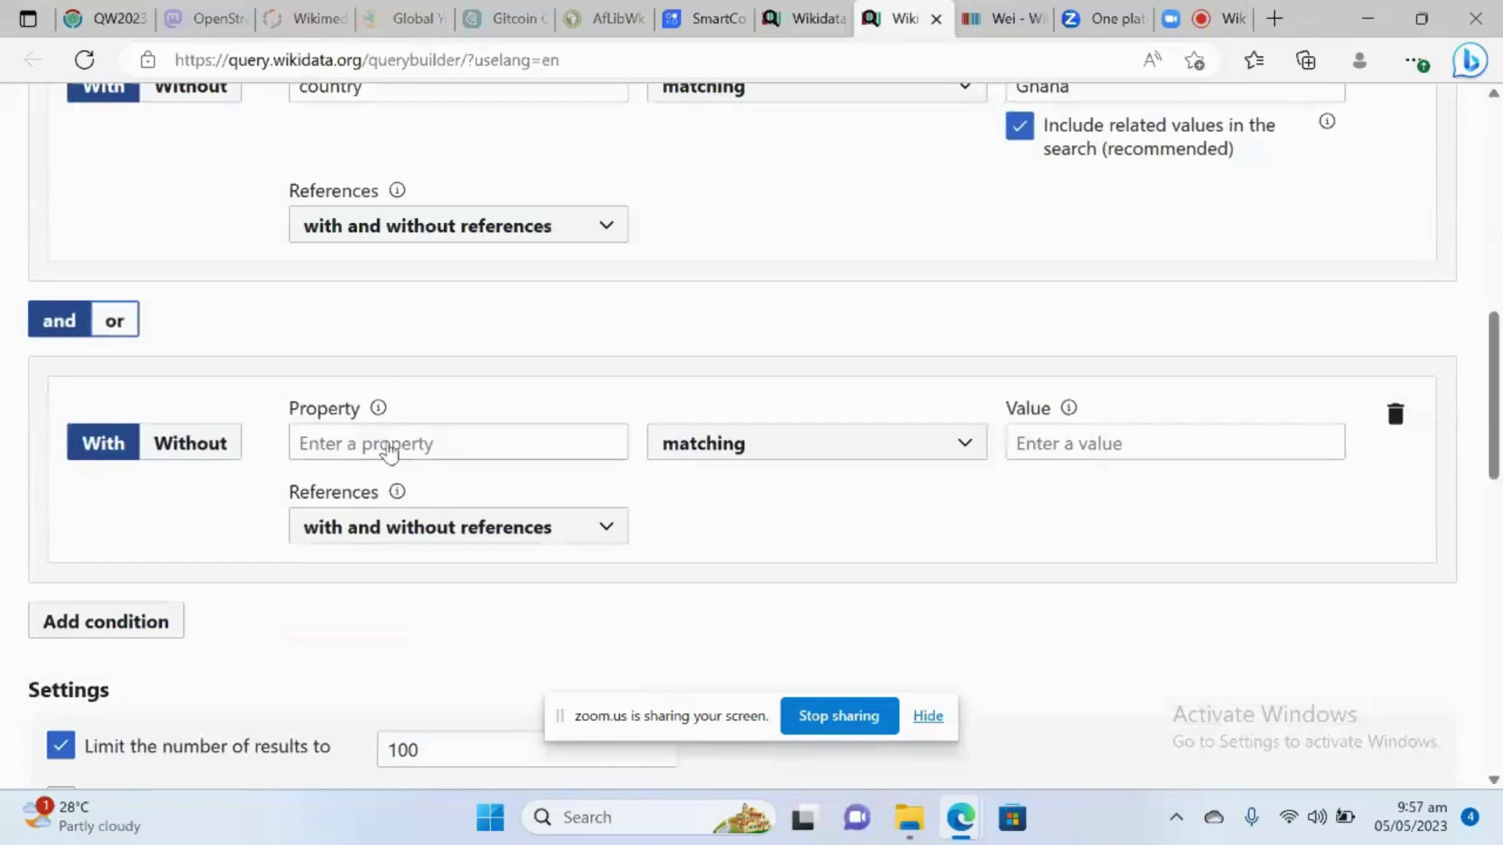
pyautogui.click(388, 451)
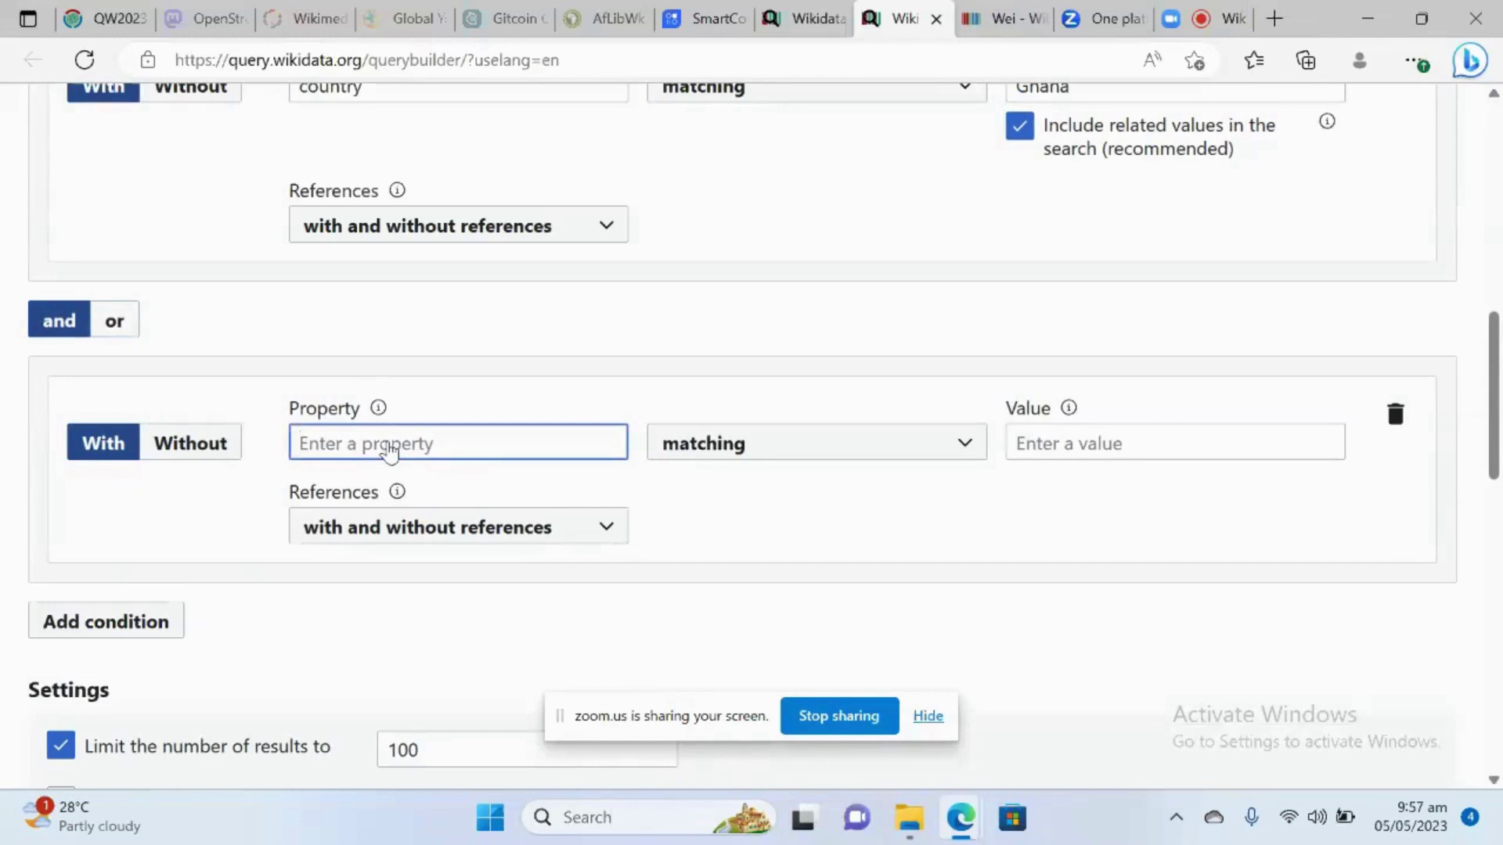
pyautogui.write('c')
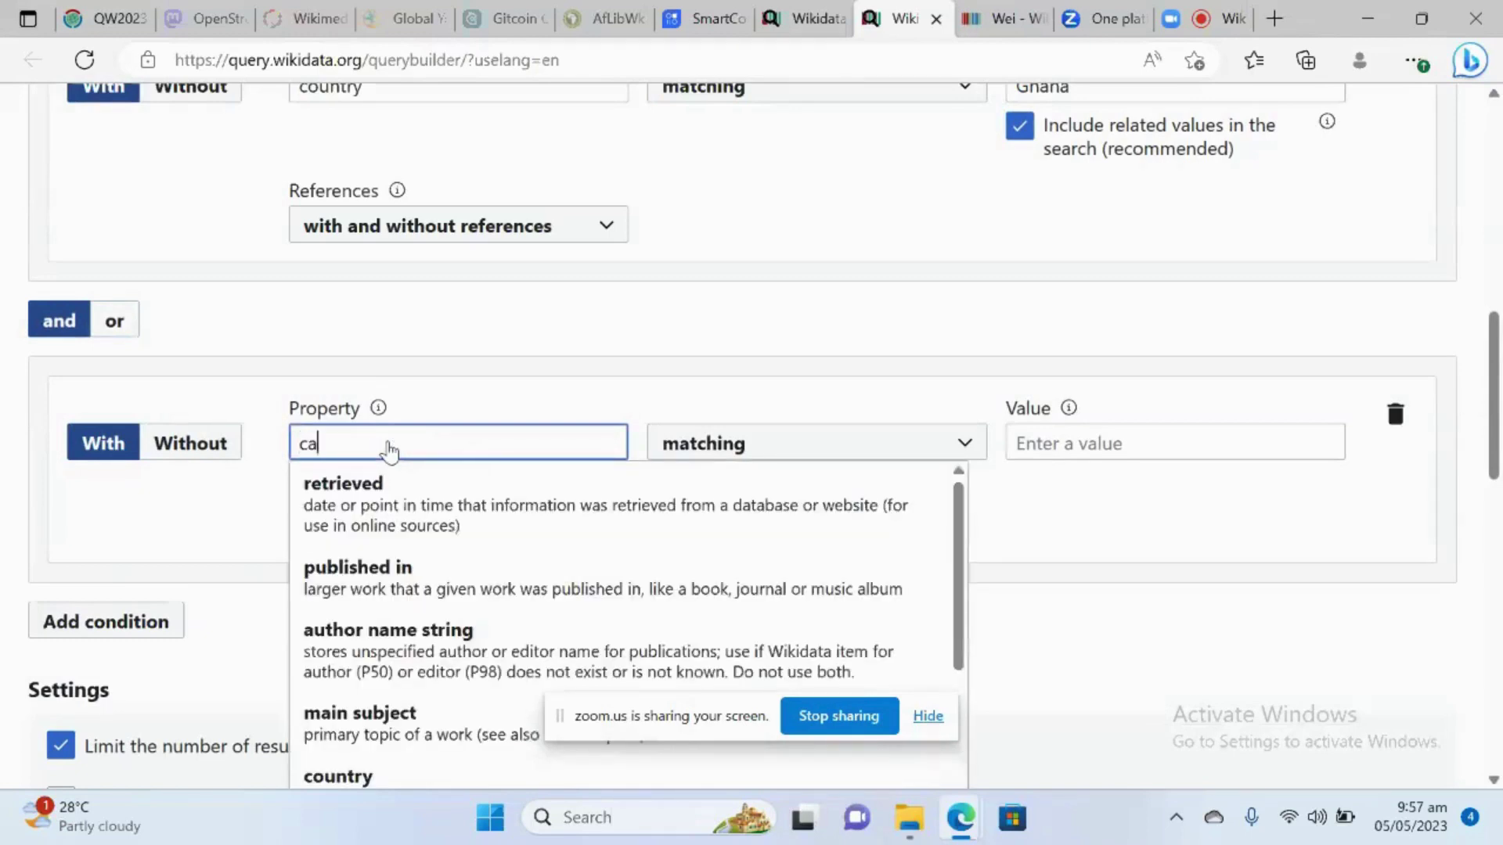
pyautogui.write('ap')
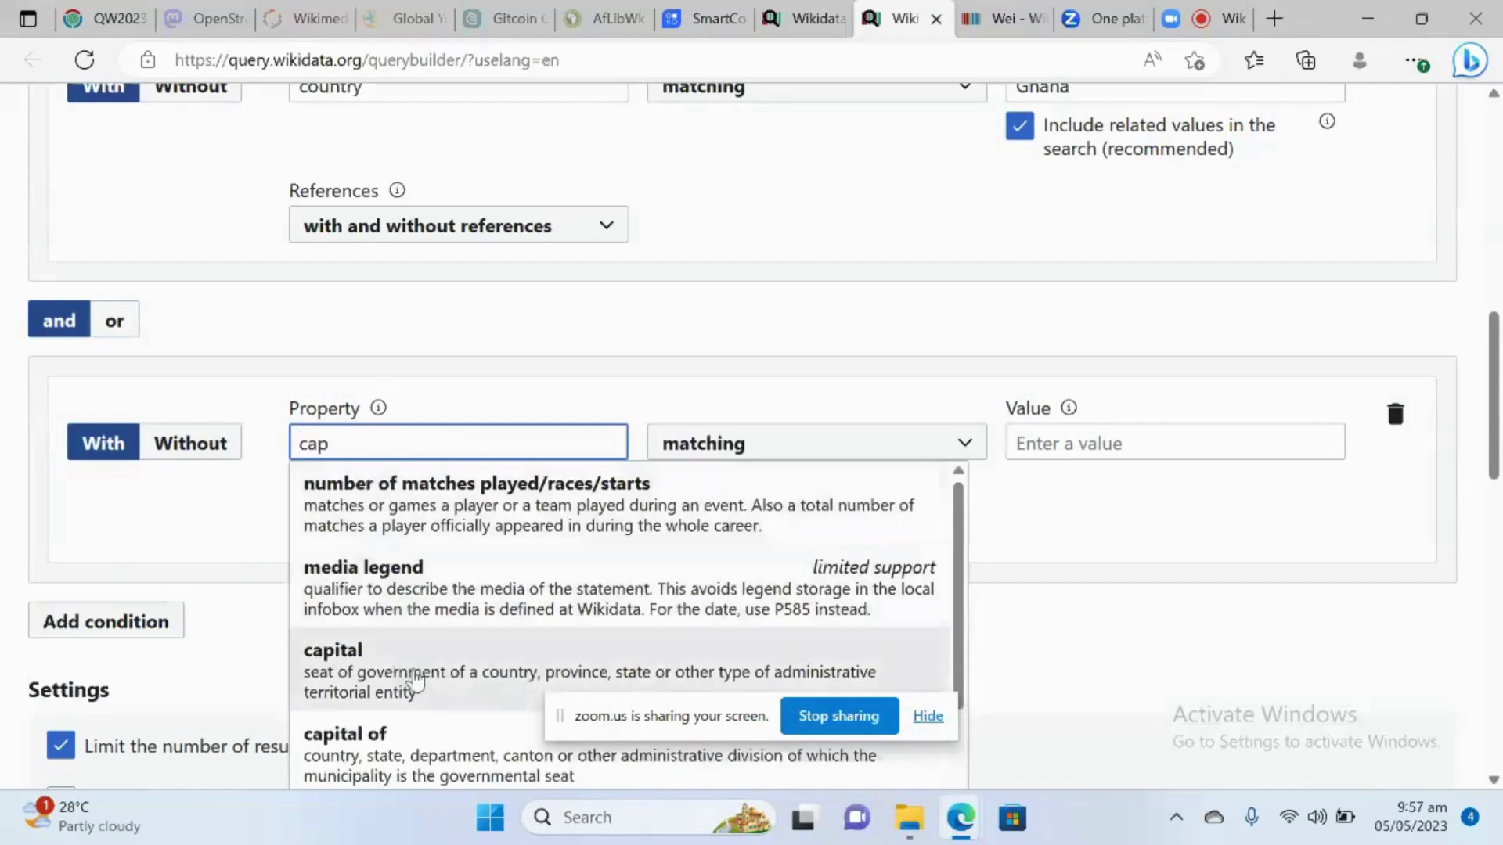
pyautogui.click(415, 681)
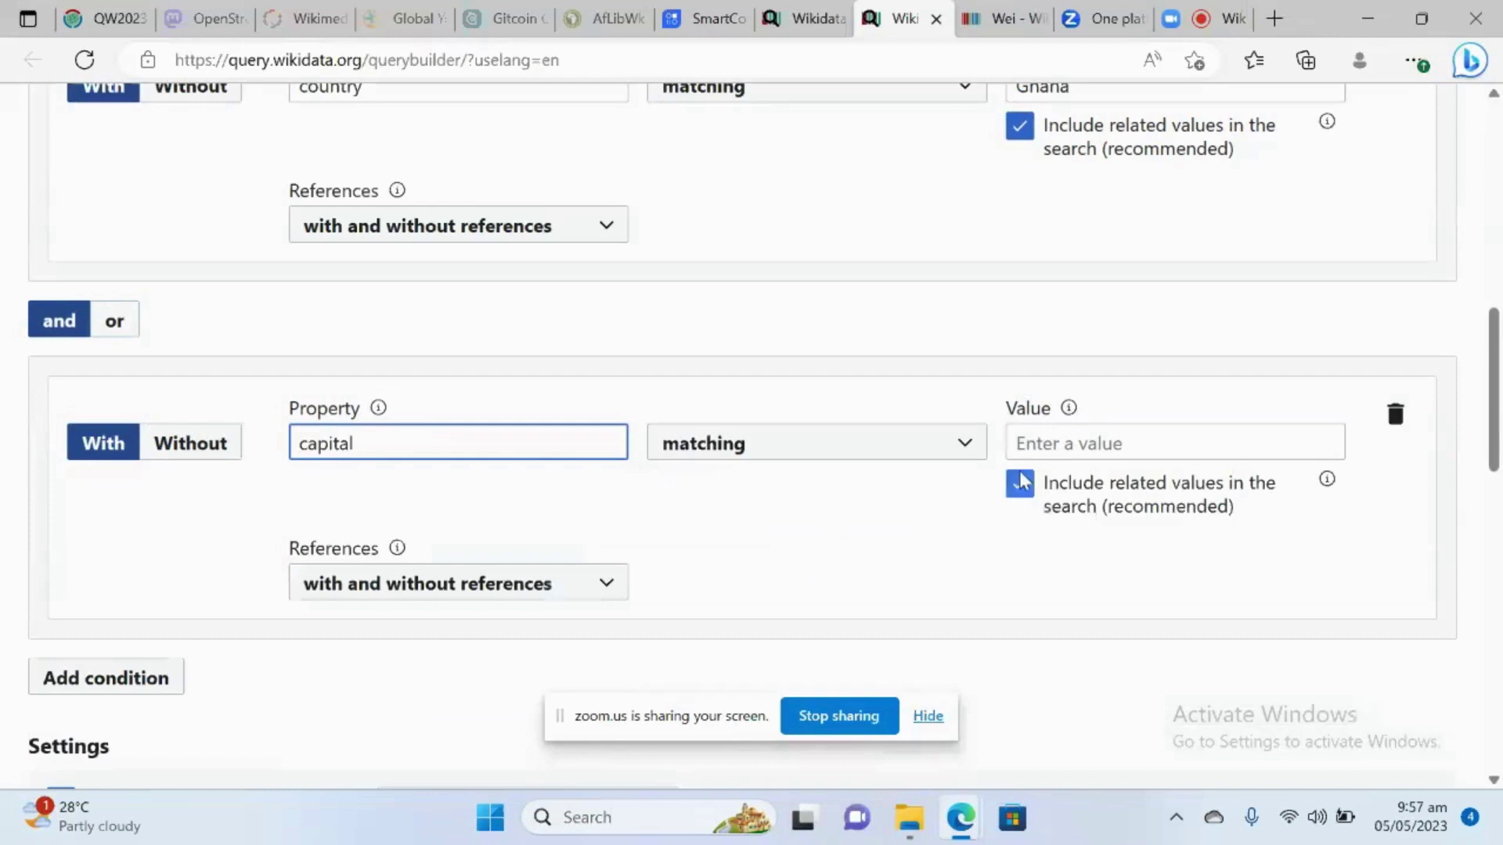
# Set the value of the capital condition to Accra, the capital city of Ghana
pyautogui.click(1048, 456)
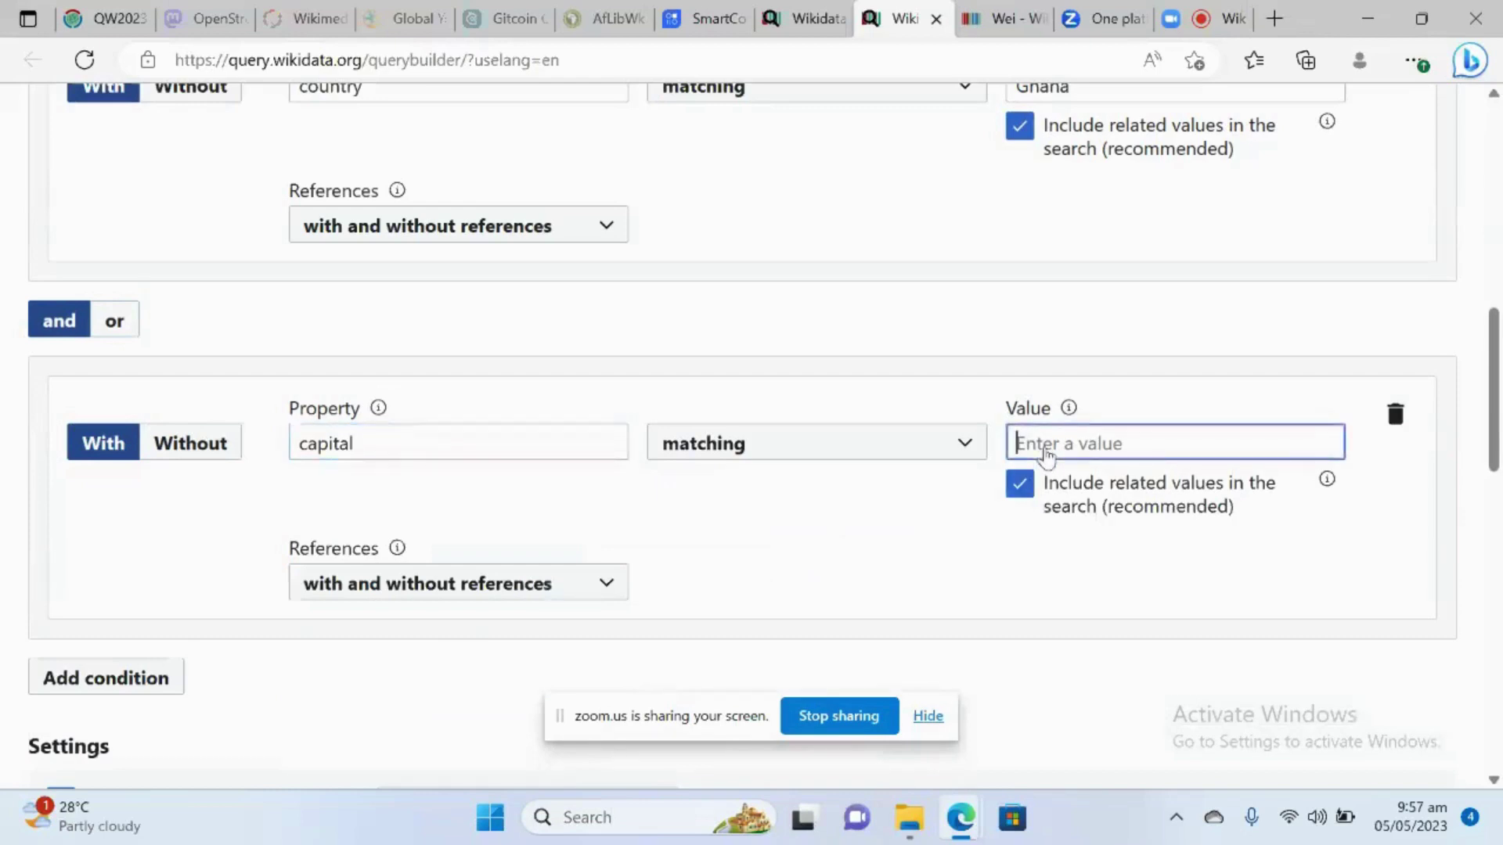
pyautogui.write('A')
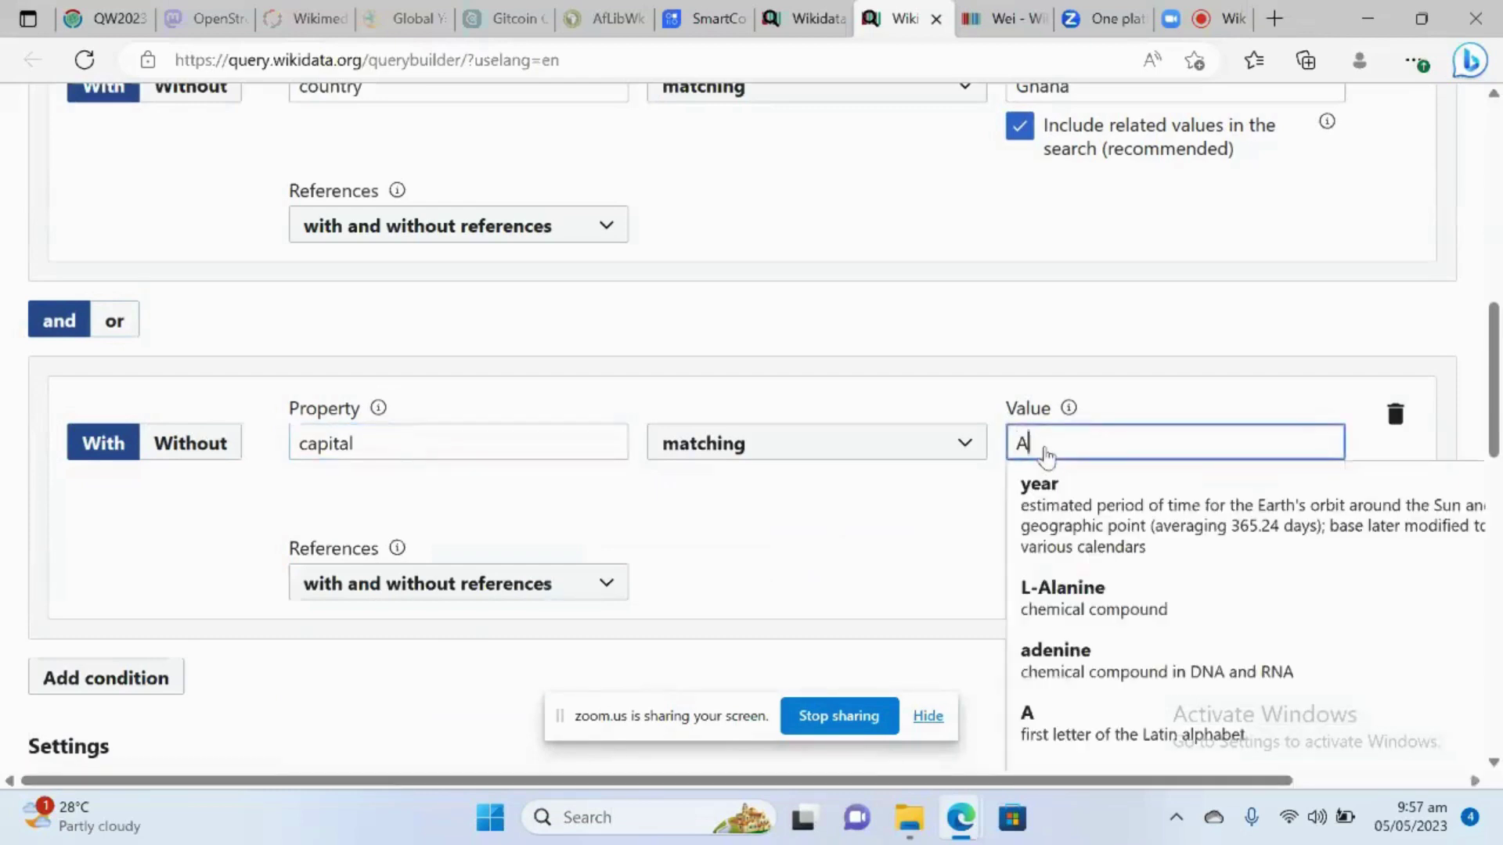
pyautogui.write('d')
pyautogui.write('ccr')
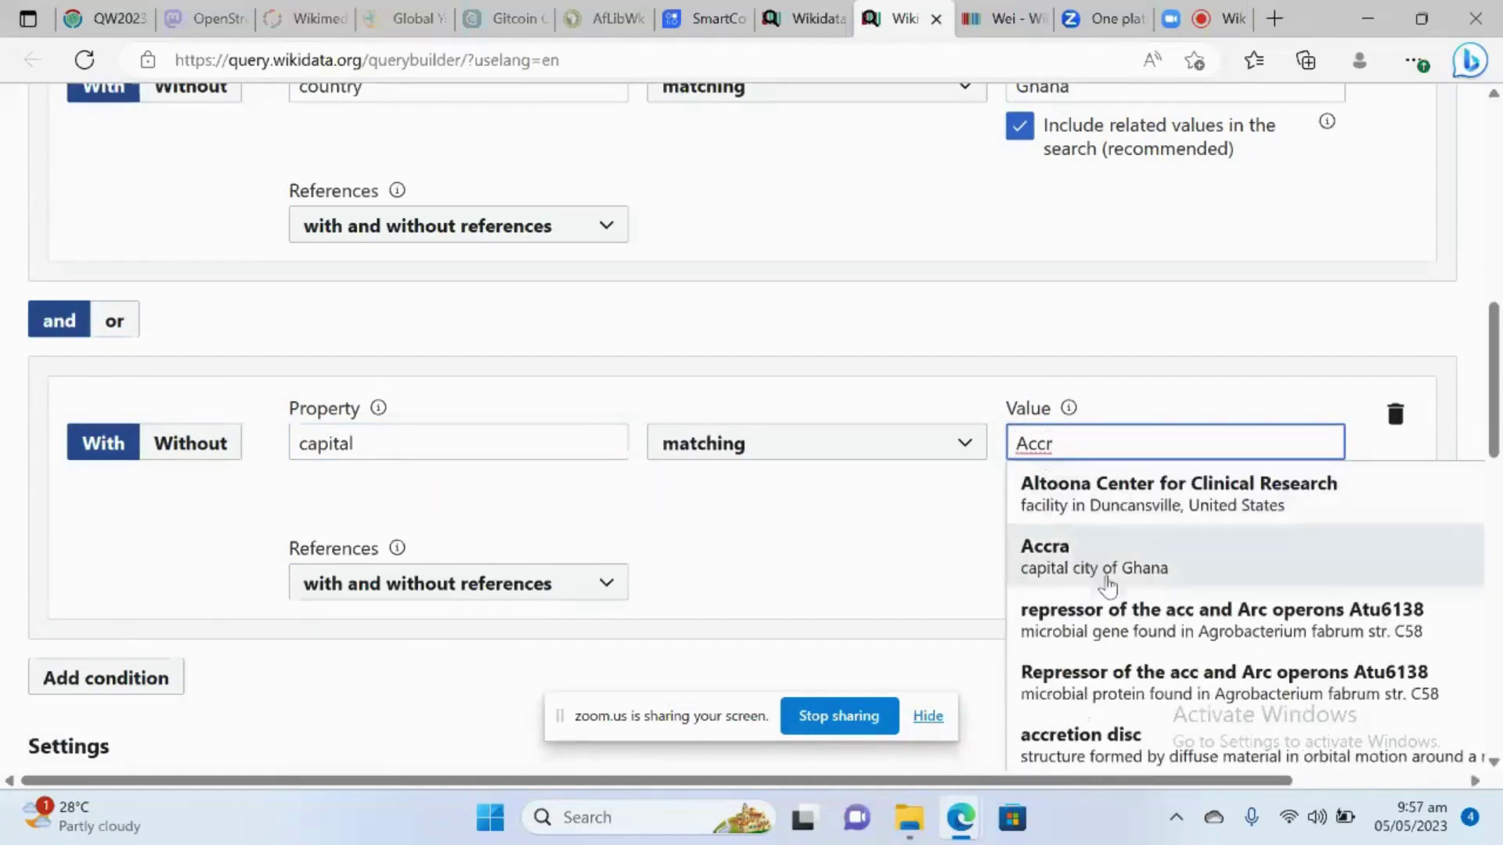
pyautogui.click(1094, 558)
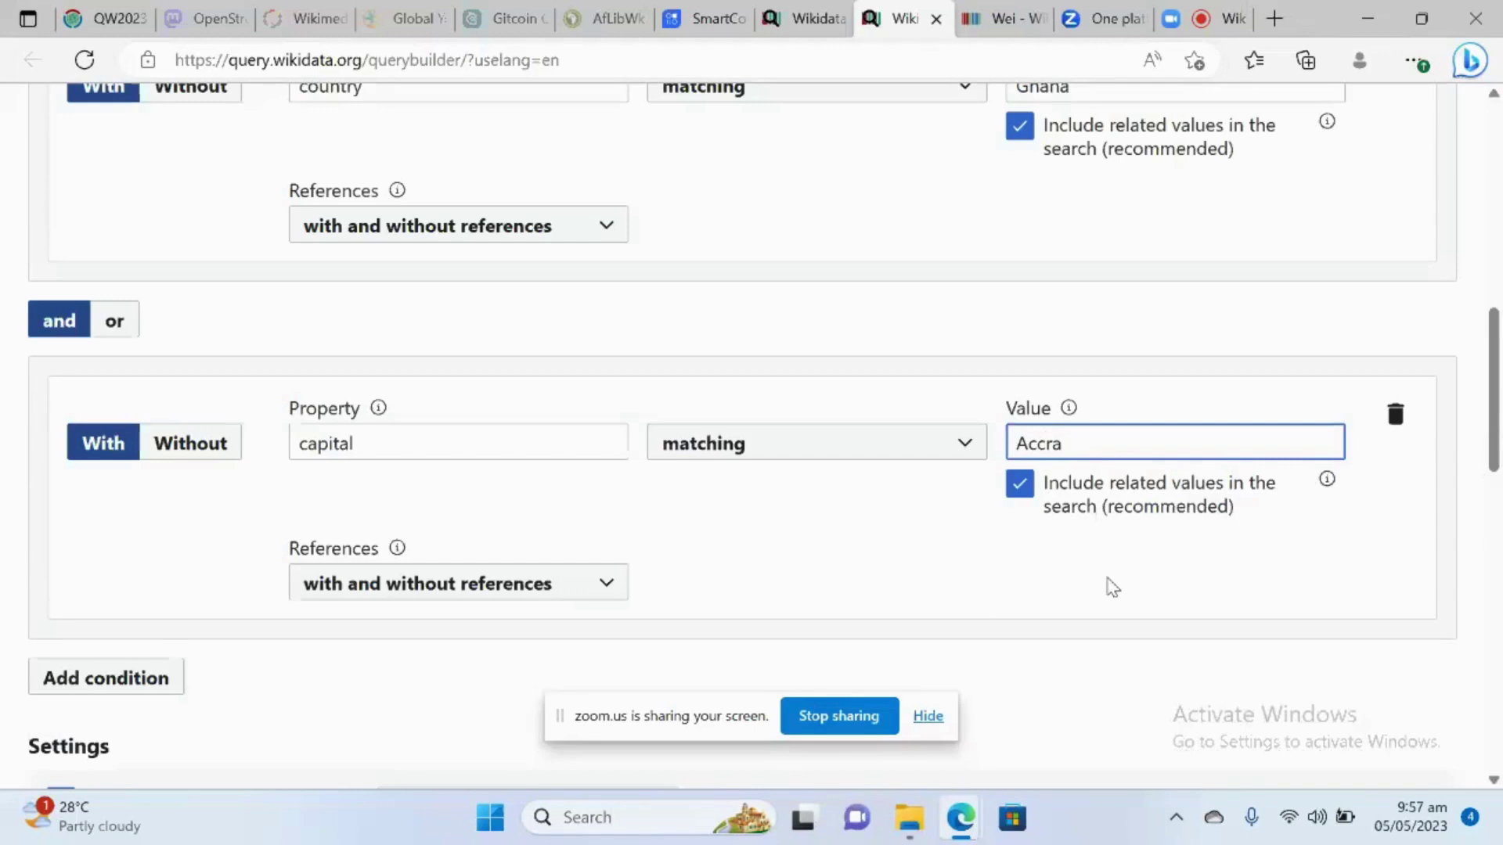
# Run the query with the three conditions for university, Ghana and capital Accra, and check its results
pyautogui.scroll(-5, 1113, 587)
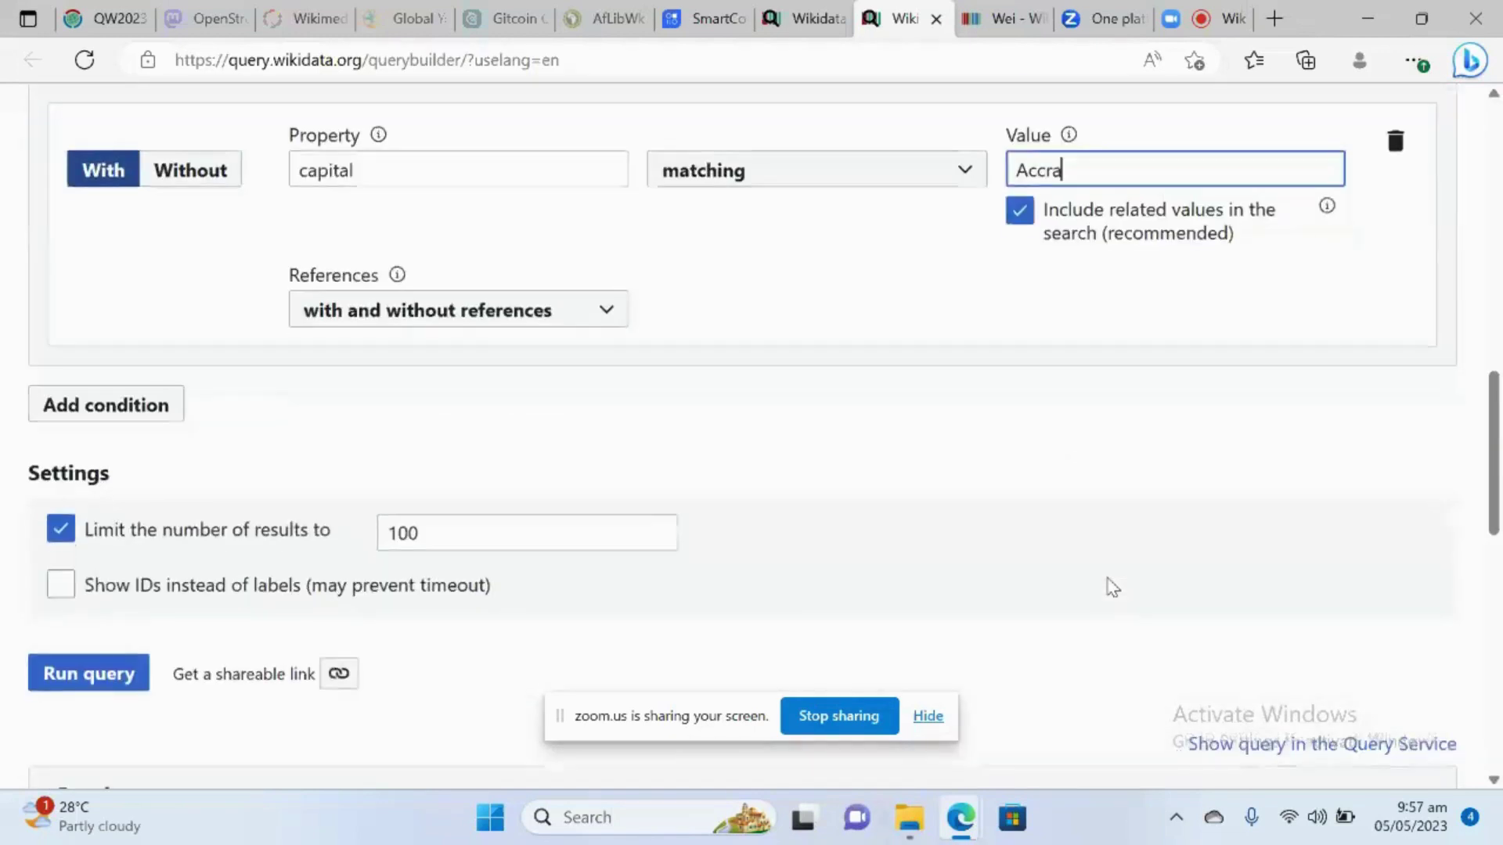
pyautogui.scroll(1, 1113, 587)
pyautogui.scroll(-2, 151, 537)
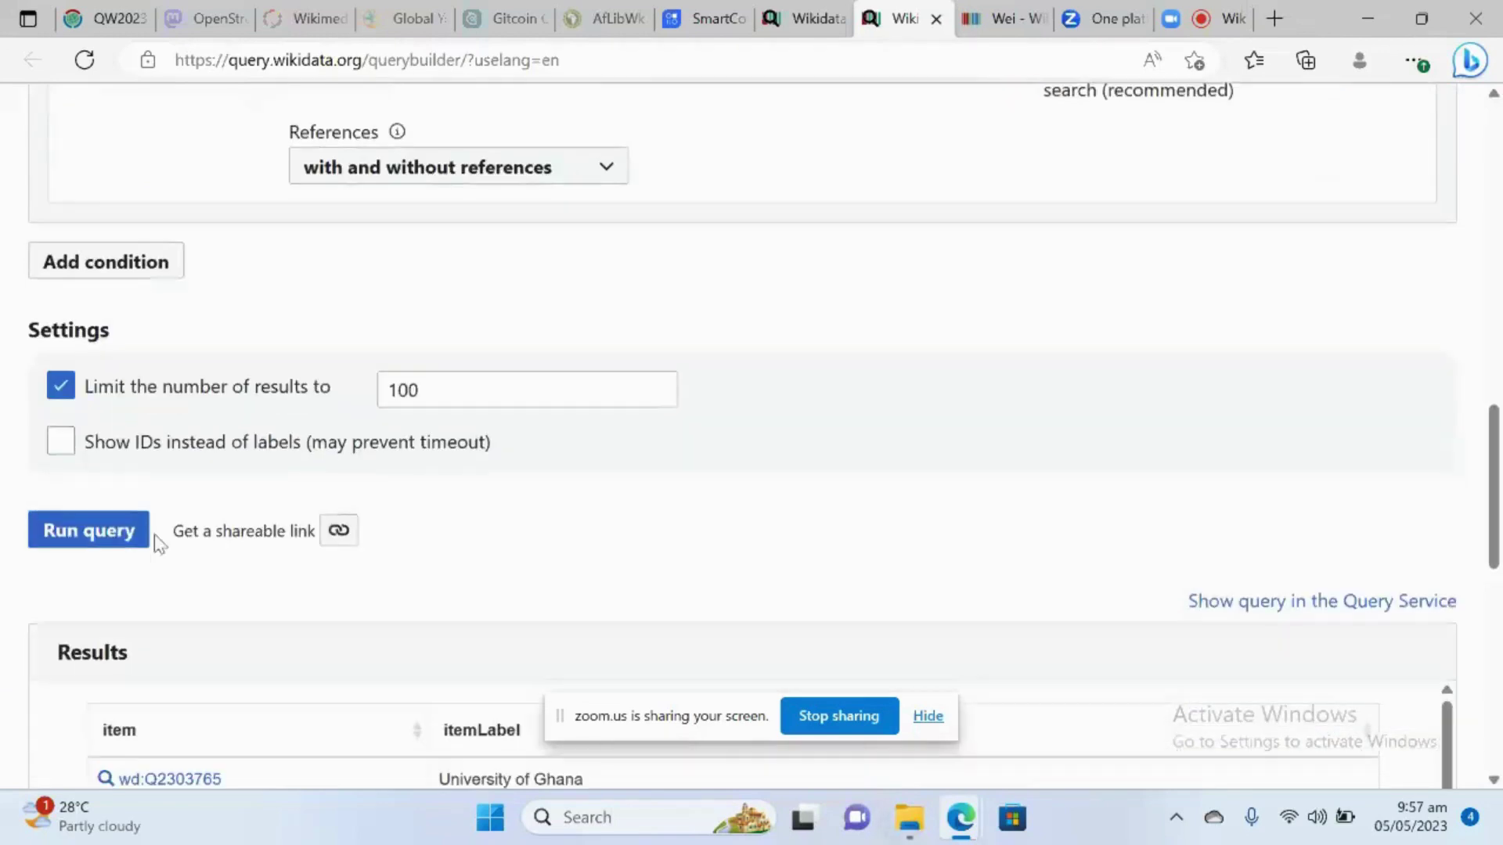
pyautogui.click(102, 540)
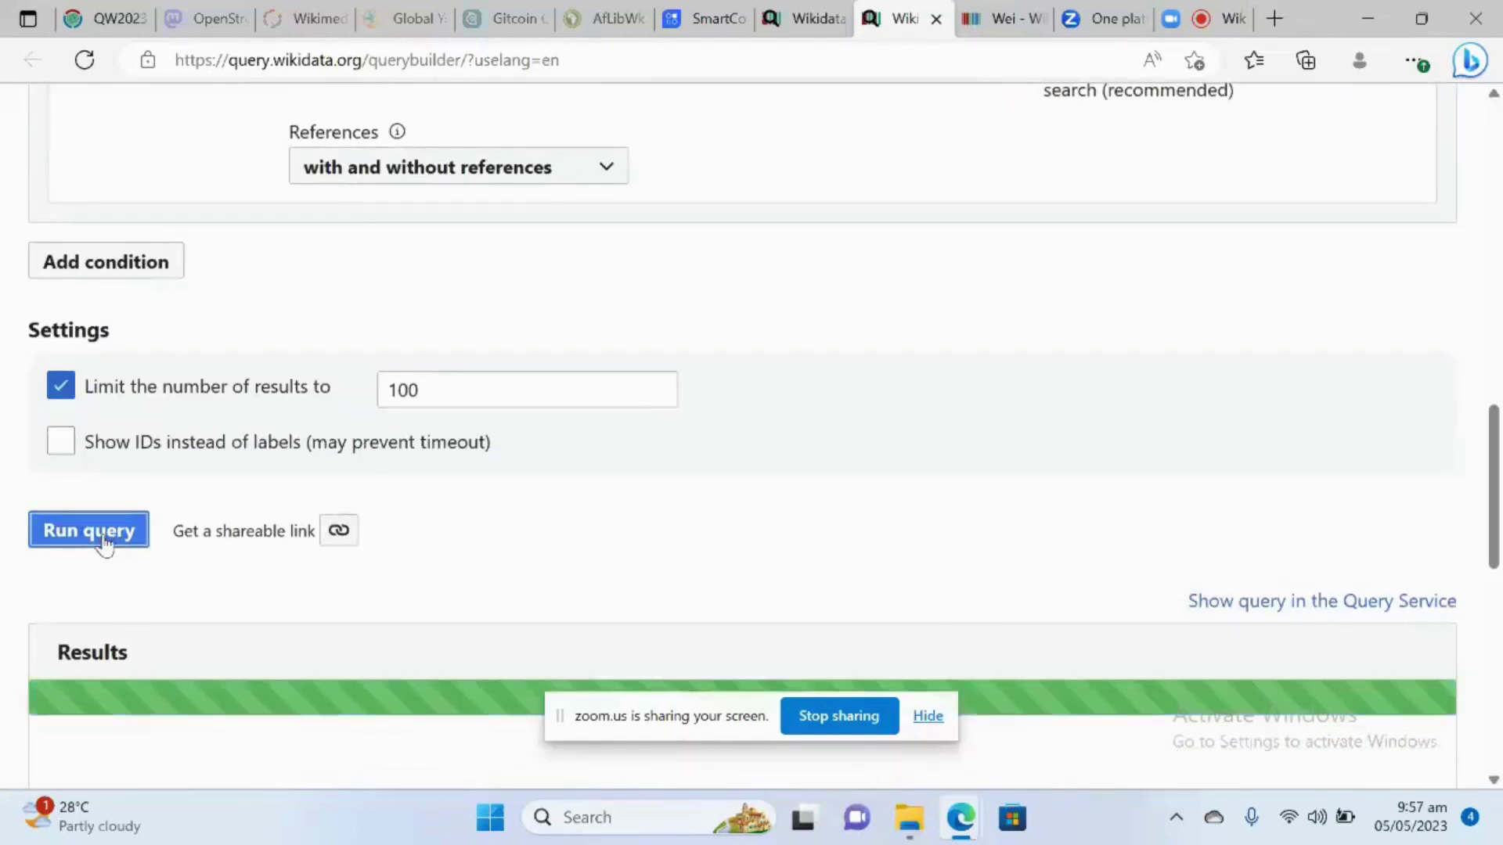
pyautogui.scroll(-3, 104, 542)
pyautogui.scroll(-2, 104, 544)
pyautogui.scroll(7, 104, 544)
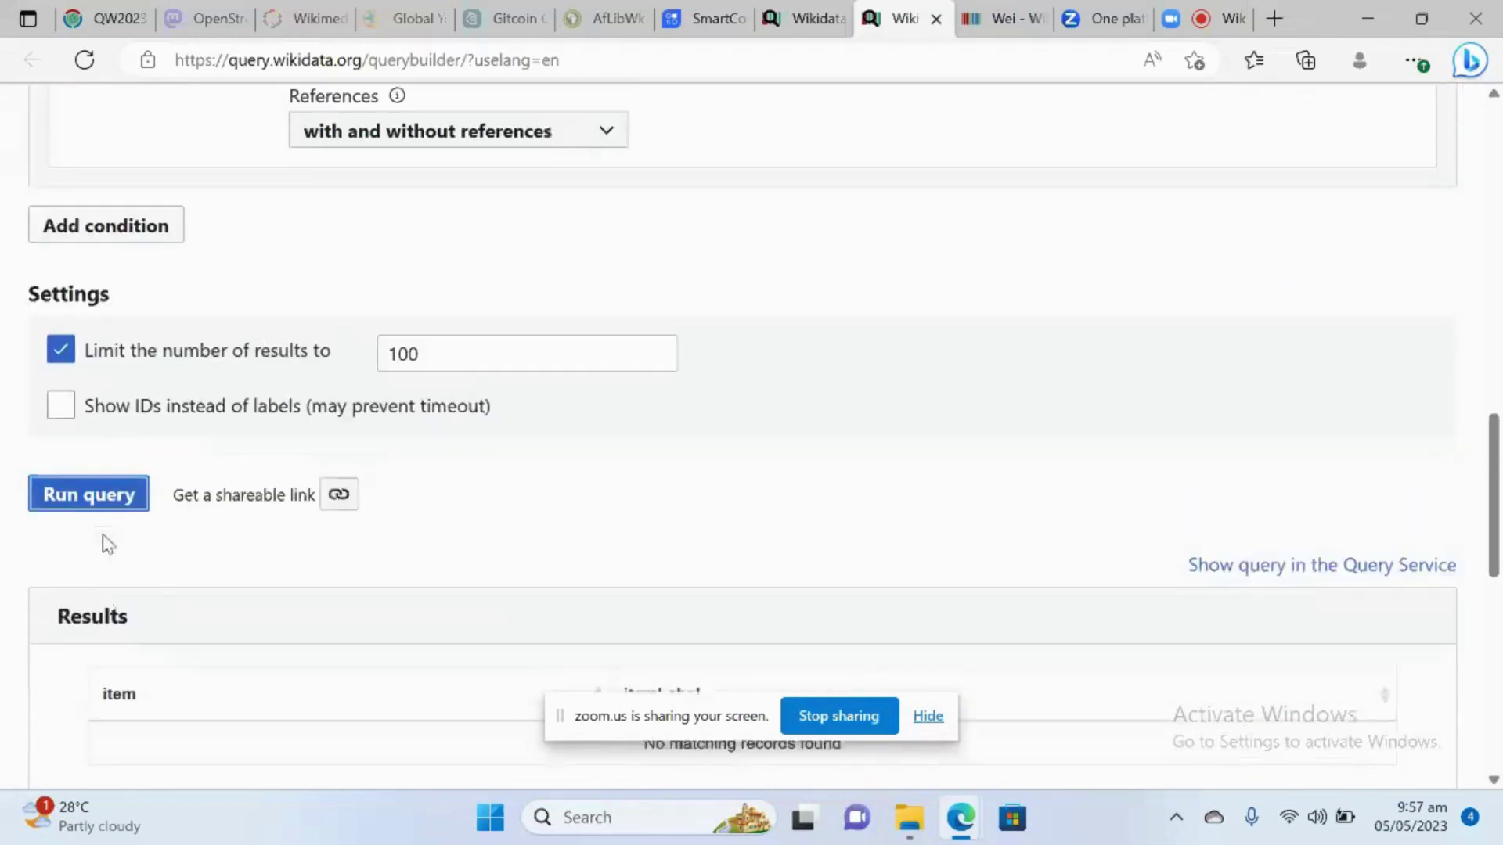
# Change the third condition's property to "capital of" and run the query again
pyautogui.scroll(2, 106, 542)
pyautogui.click(436, 398)
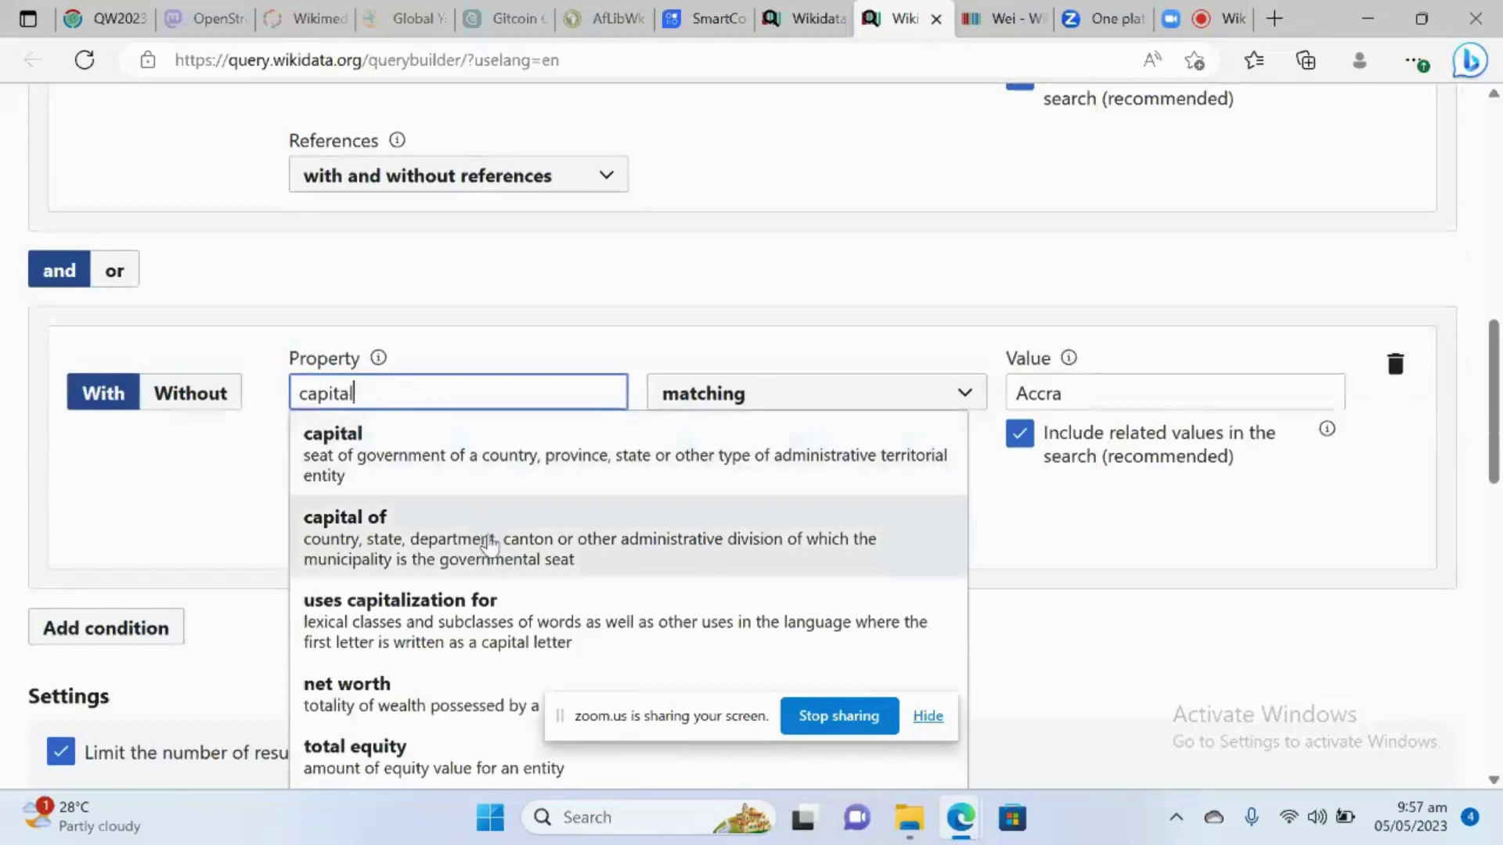
pyautogui.scroll(-3, 505, 571)
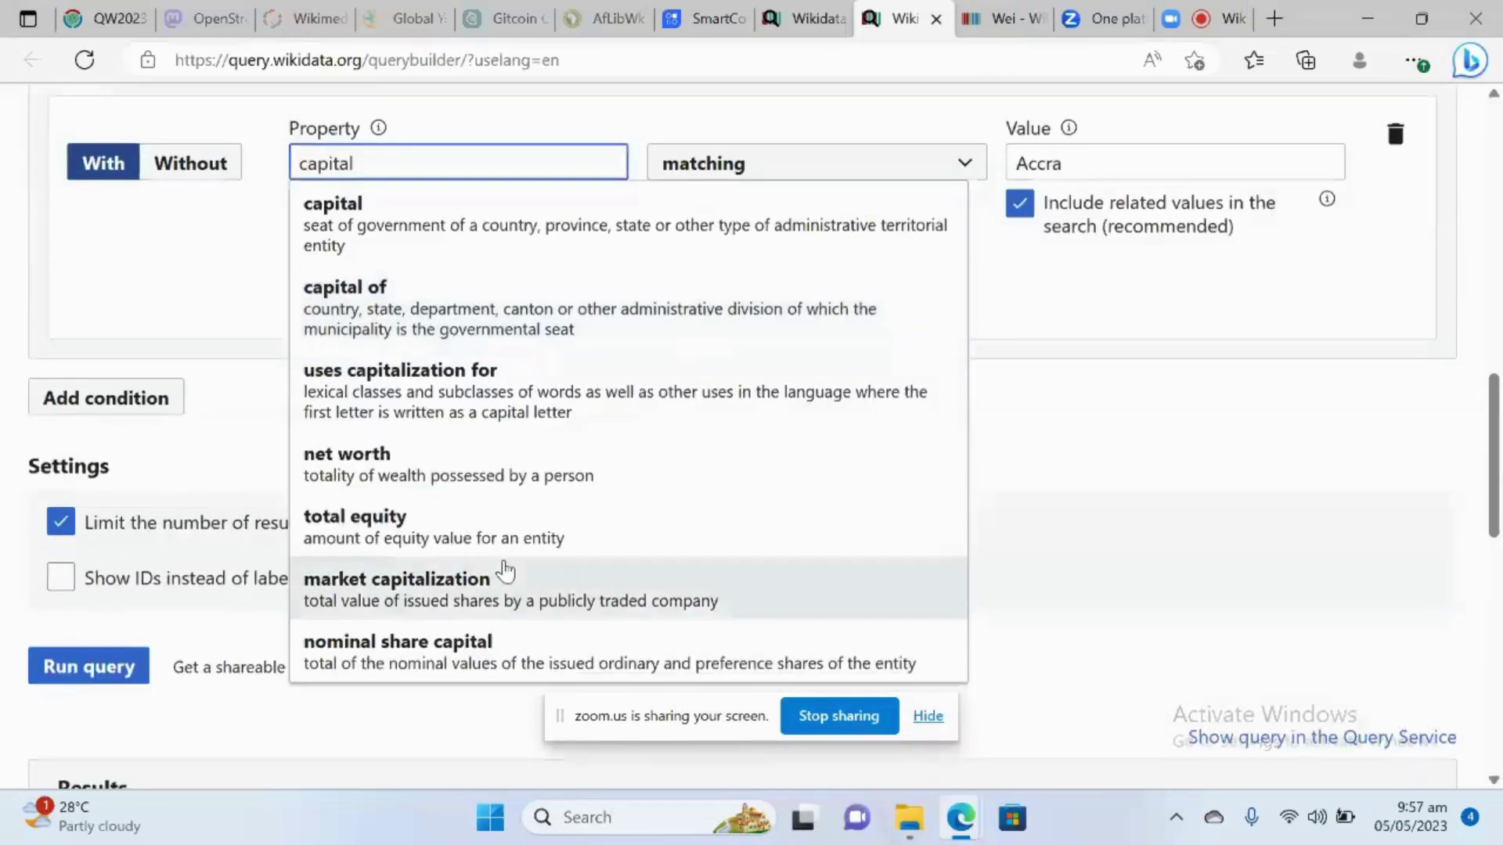
pyautogui.scroll(1, 505, 572)
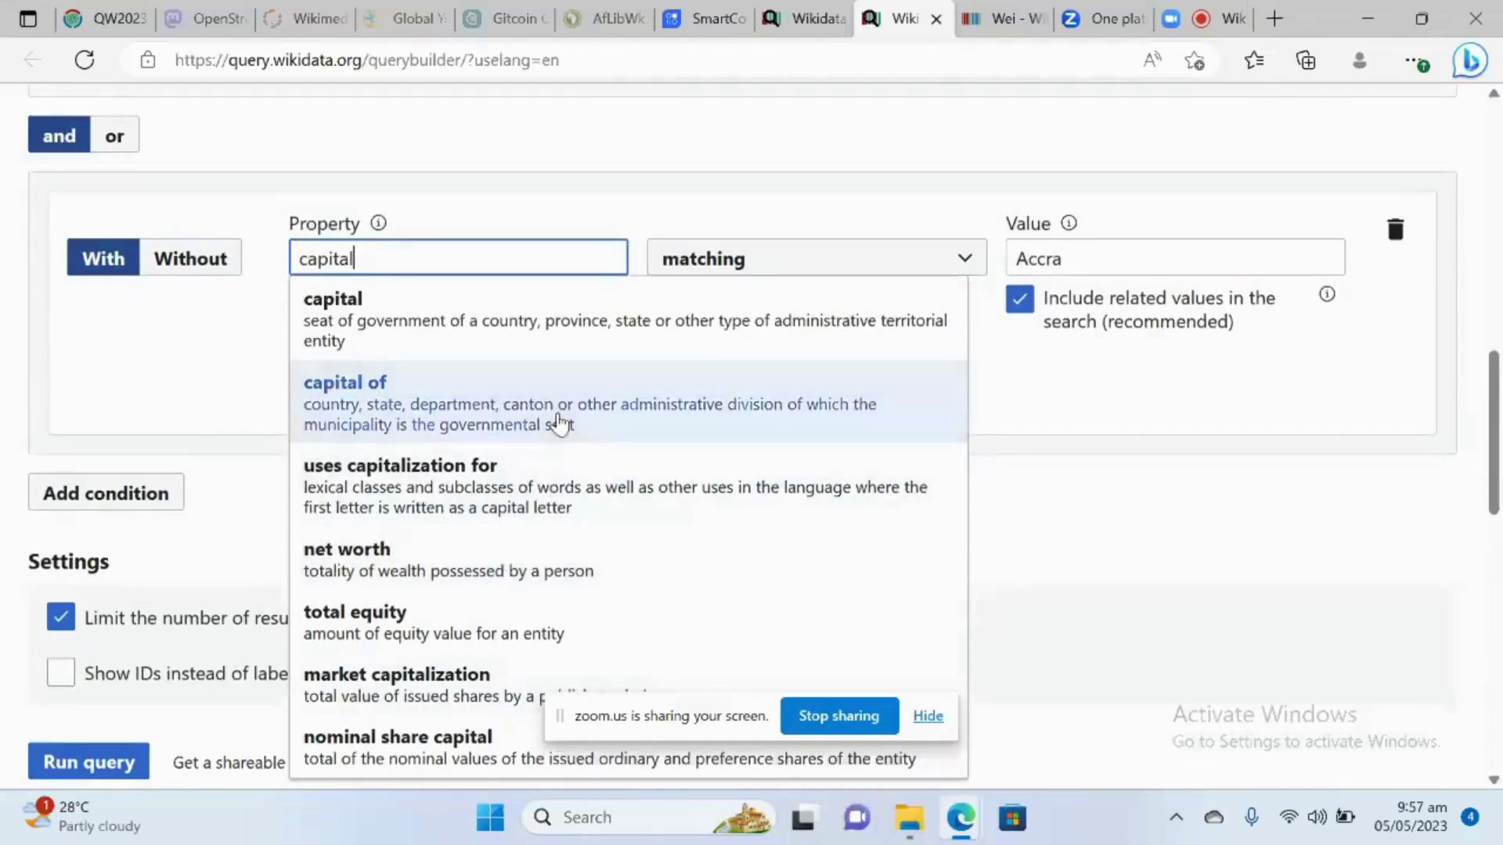
pyautogui.click(559, 423)
pyautogui.scroll(-1, 642, 370)
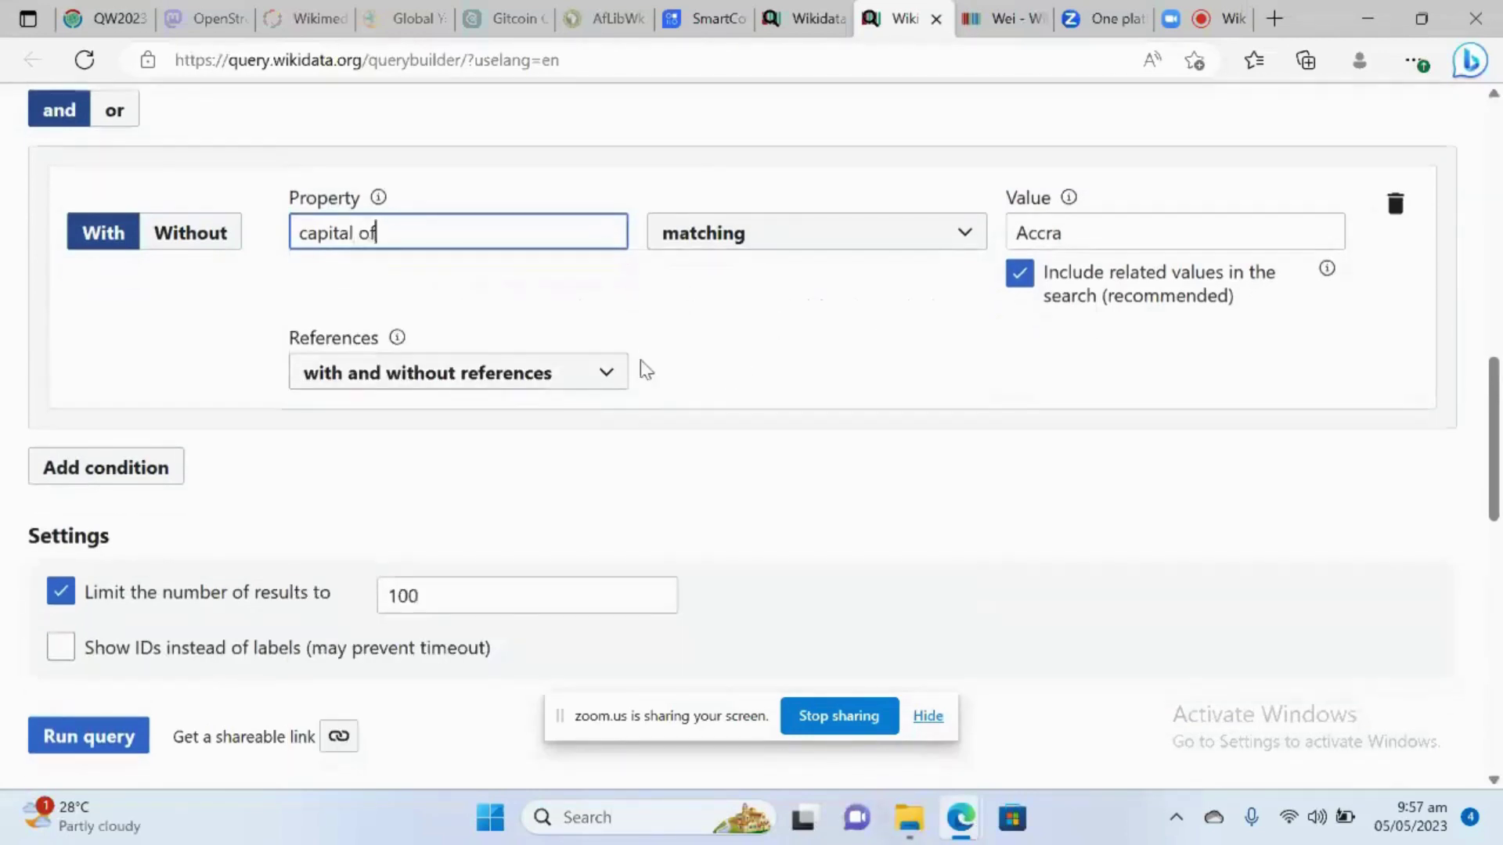
pyautogui.click(85, 672)
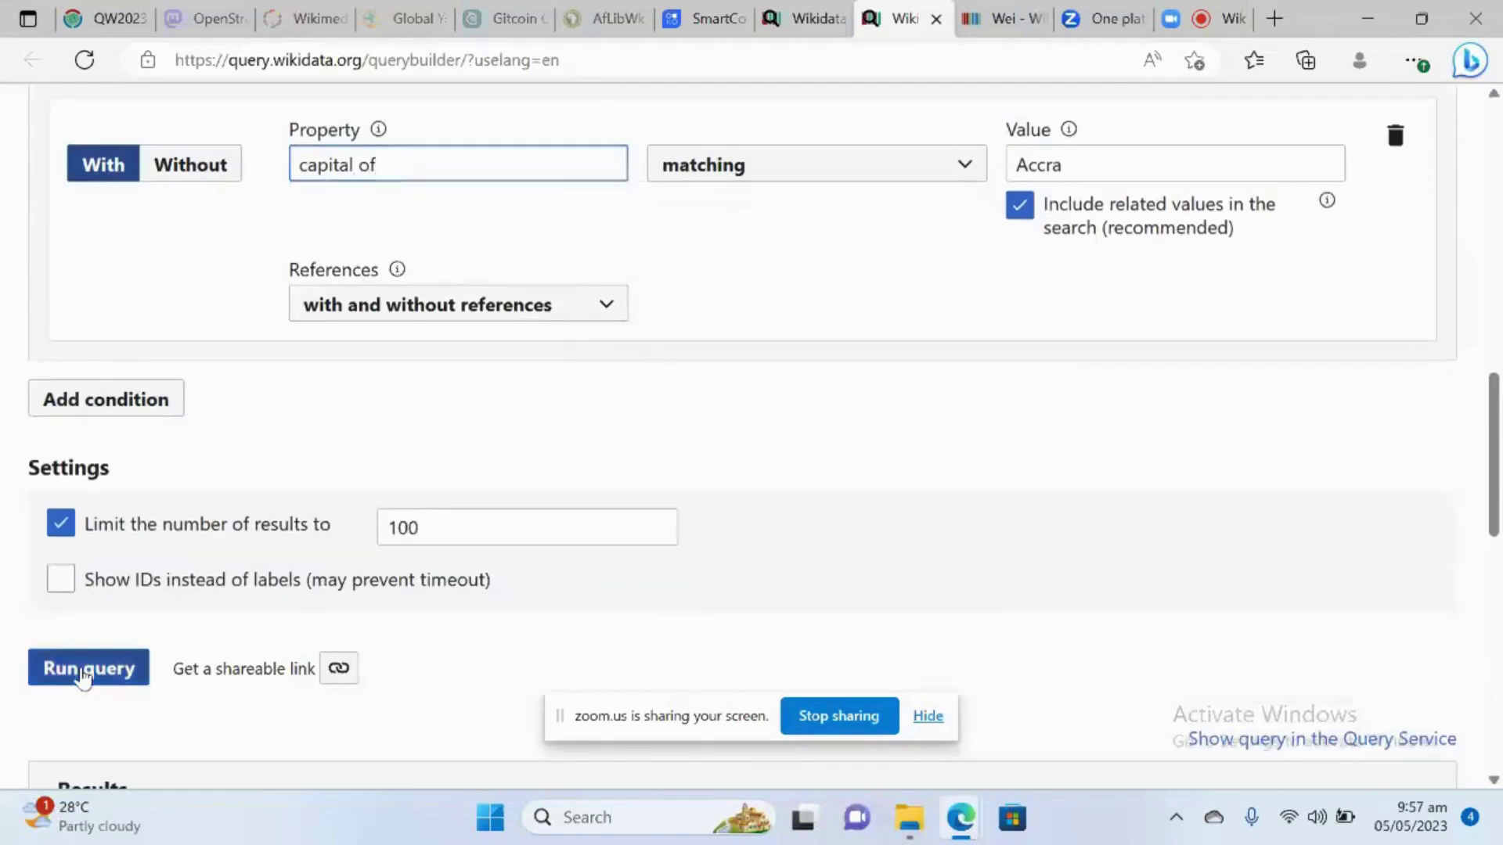
# Change the third condition's property from the Accra condition to "educated at", the educational institution attended by the subject
pyautogui.scroll(-5, 517, 579)
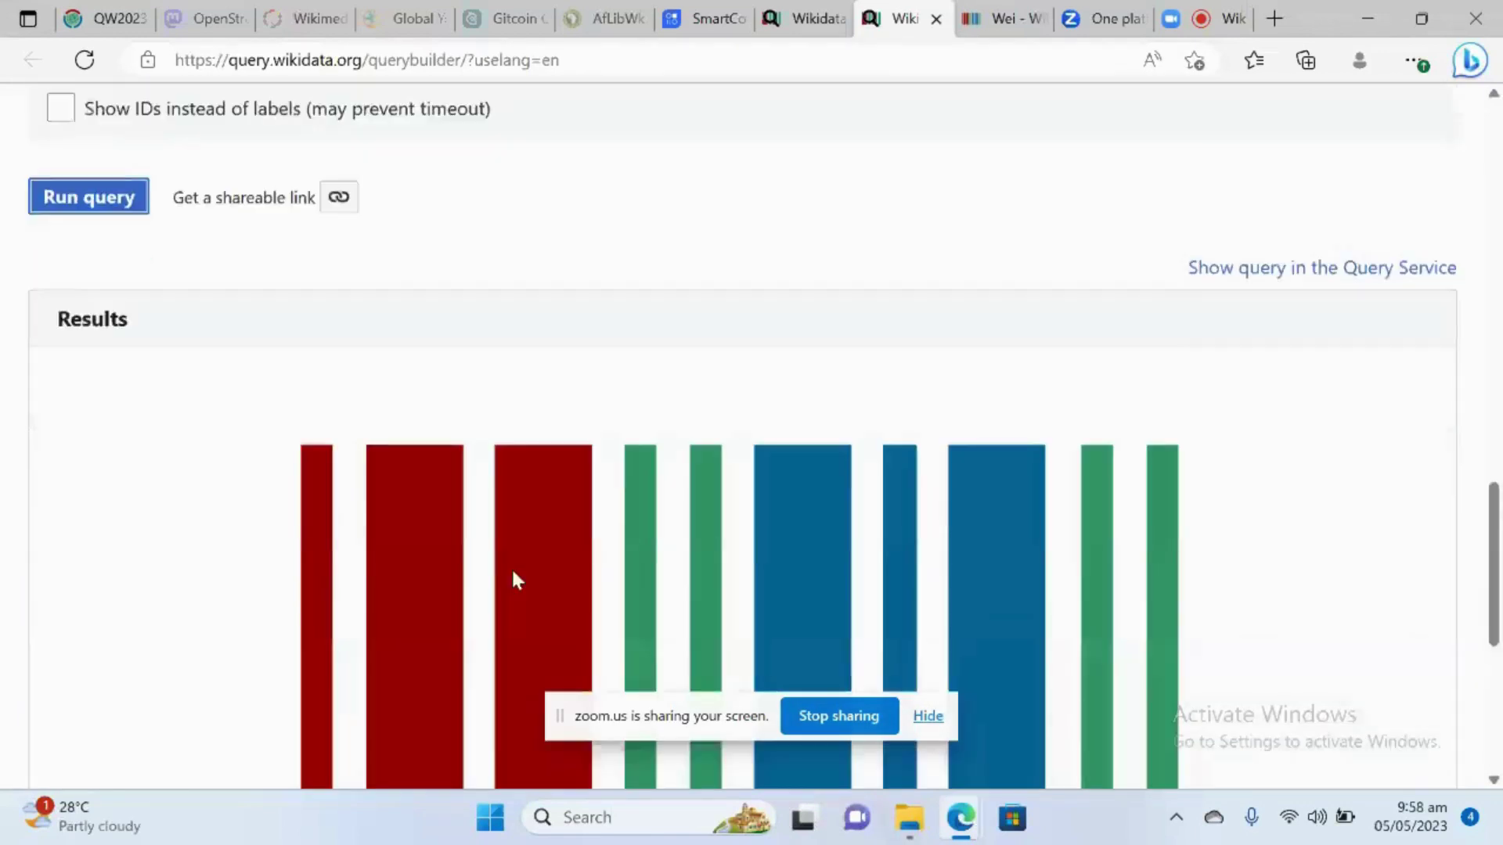
pyautogui.scroll(6, 515, 573)
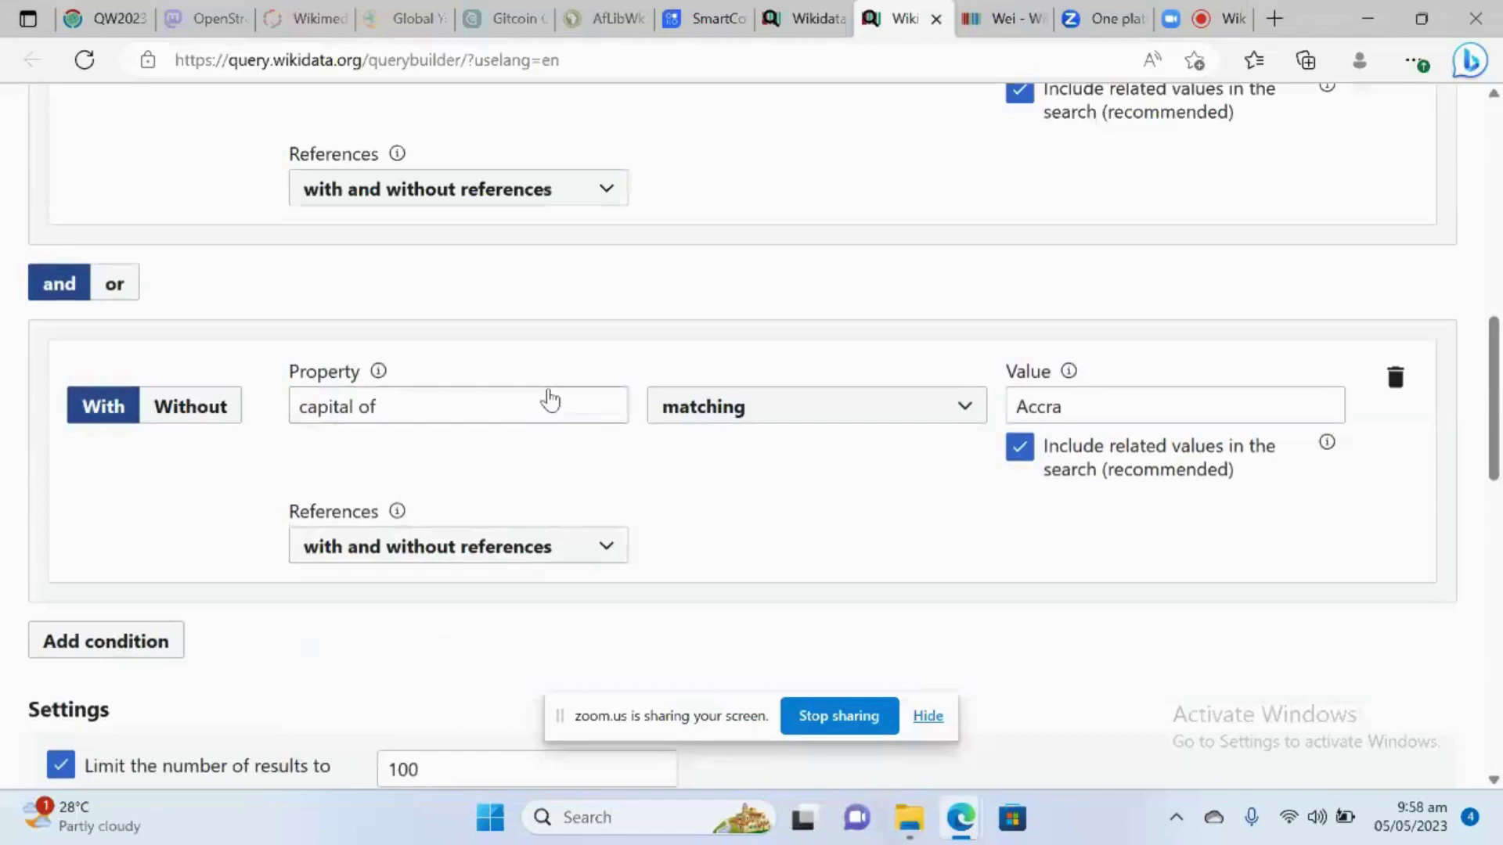
pyautogui.click(551, 400)
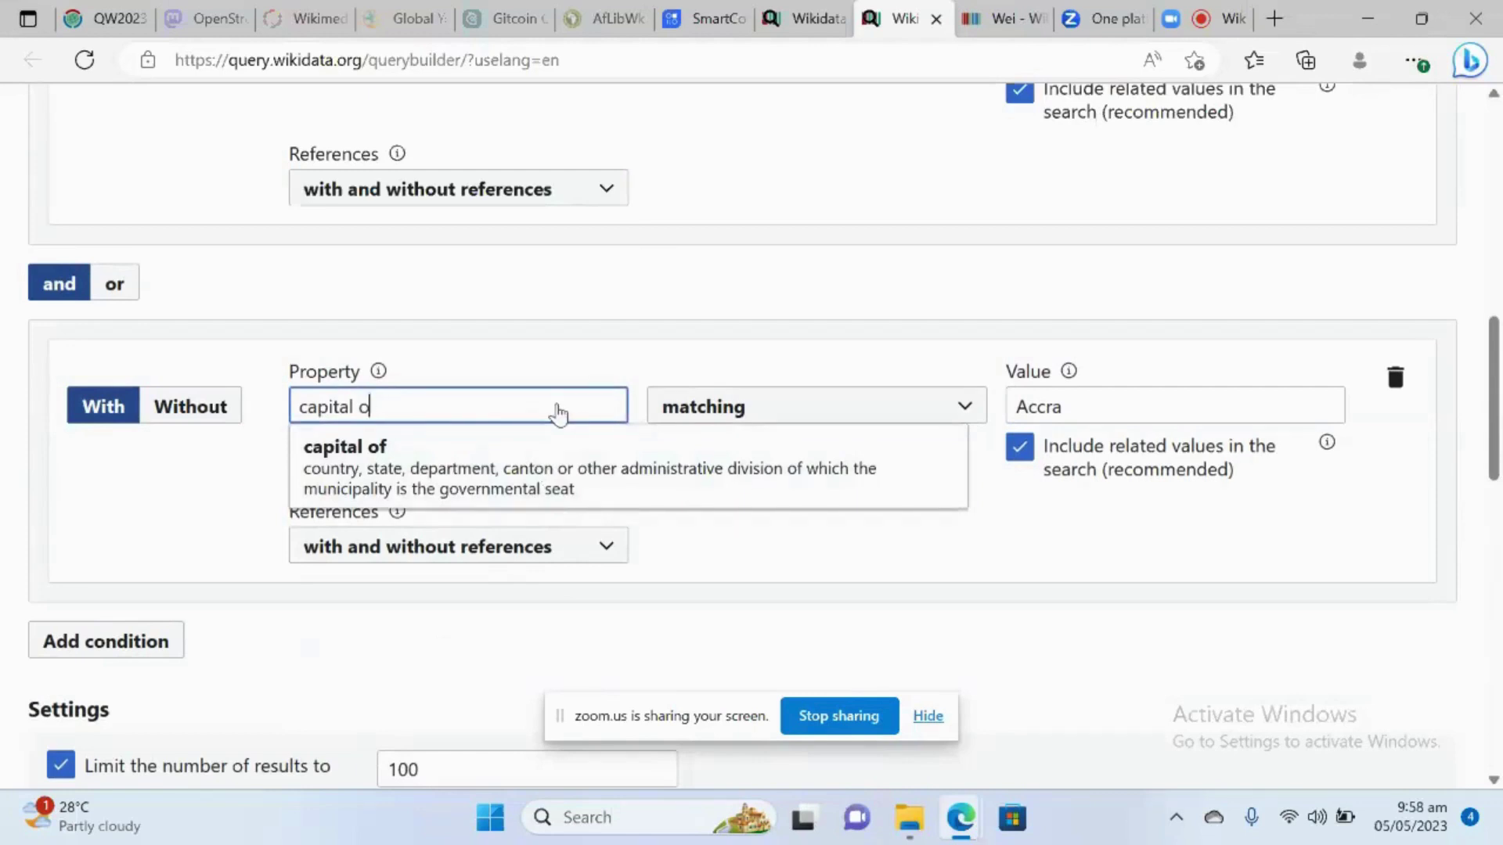
pyautogui.press('BackSpace')
pyautogui.press('BackSpace')
pyautogui.press('BackSpace')
pyautogui.press('BackSpace')
pyautogui.press('BackSpace')
pyautogui.press('BackSpace')
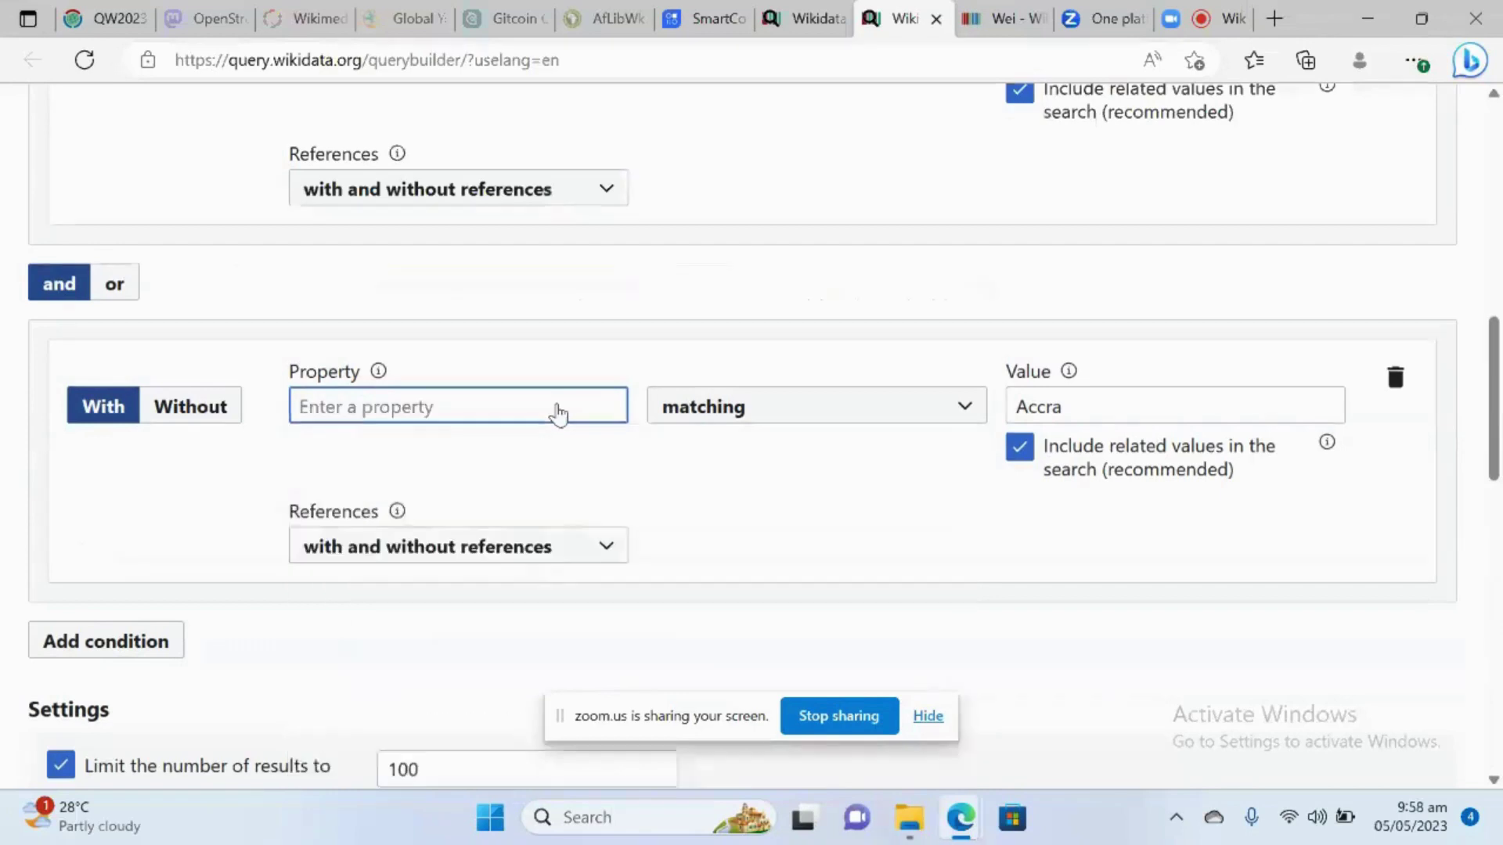
pyautogui.write('un')
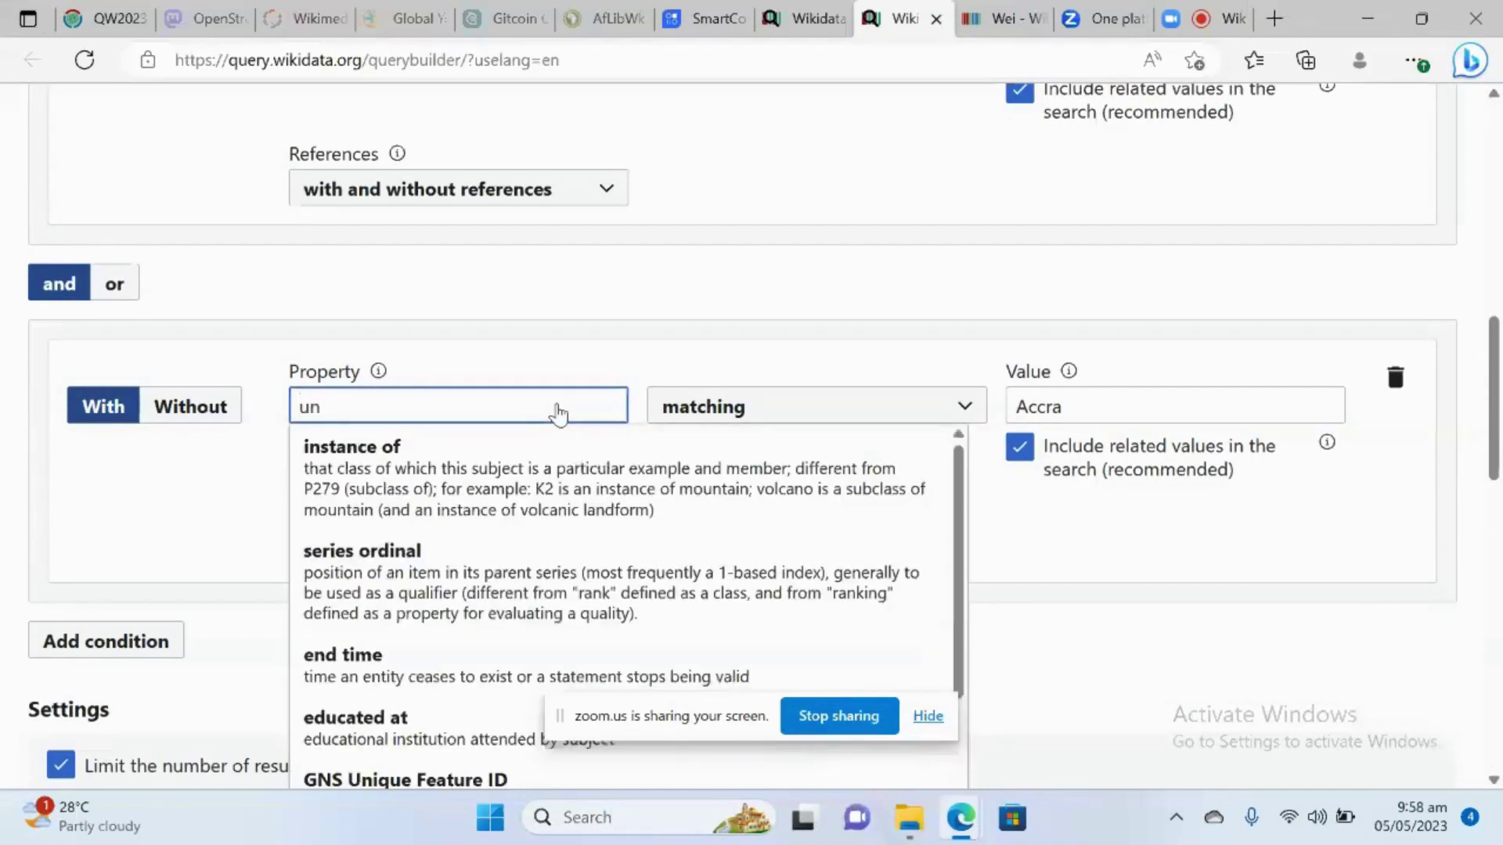
pyautogui.write('o')
pyautogui.write('vrt')
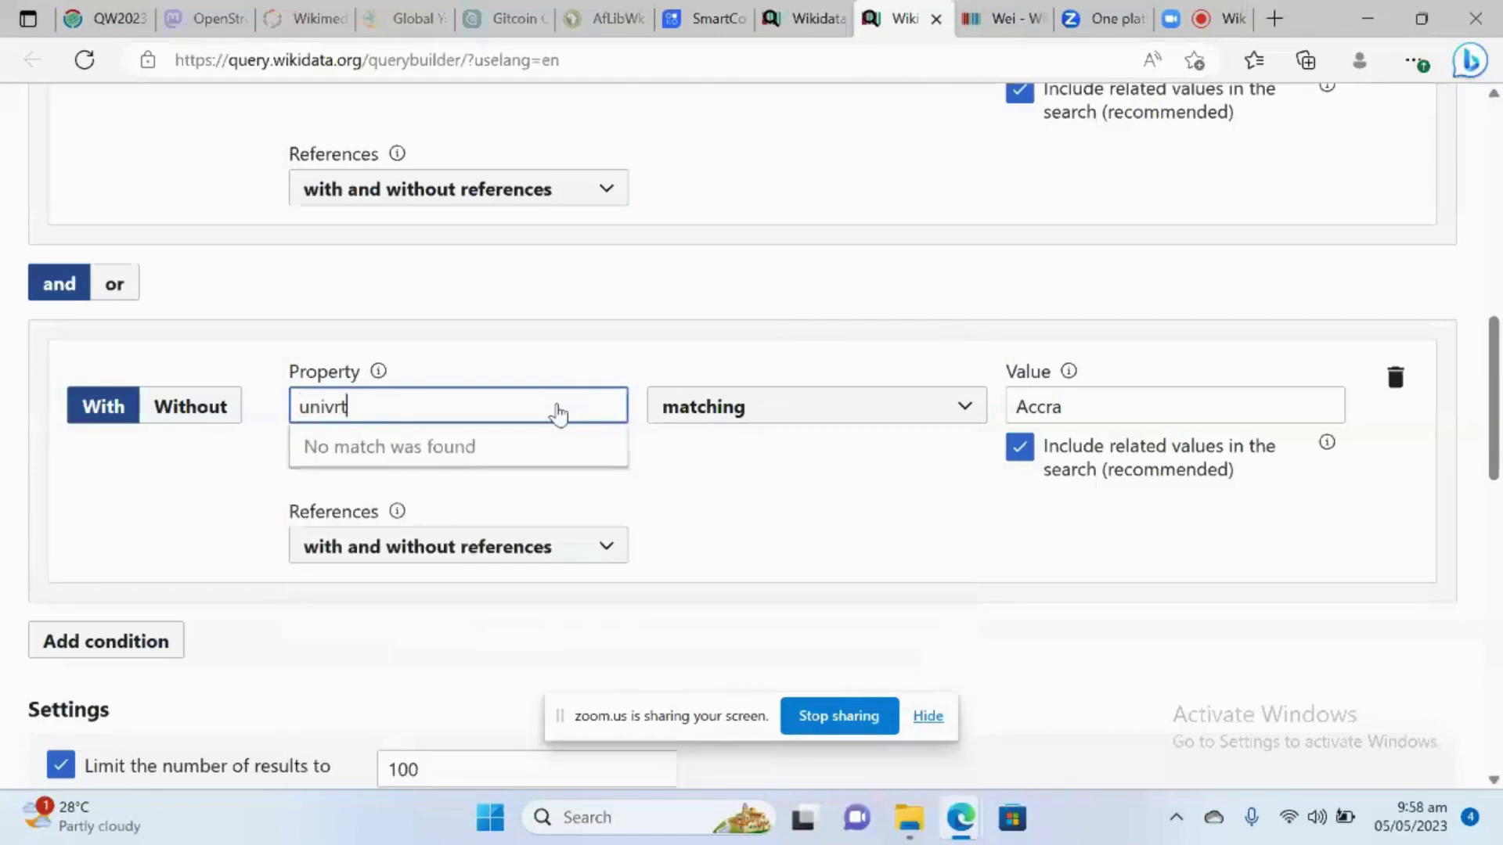
pyautogui.press('BackSpace')
pyautogui.press('BackSpace')
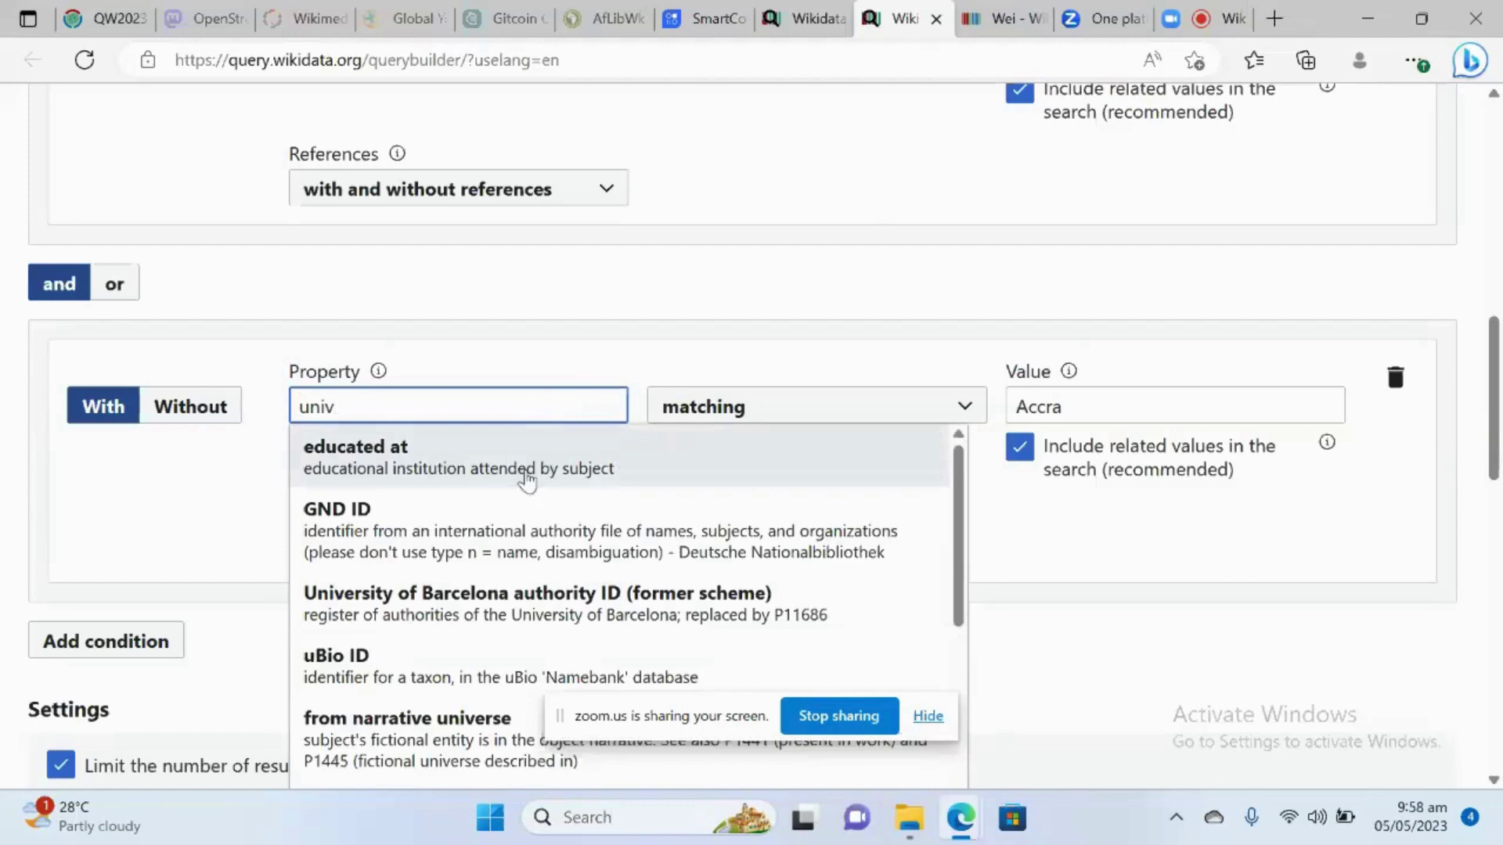
pyautogui.click(527, 479)
# Run the query again with the "educated at" Accra condition
pyautogui.scroll(-2, 571, 523)
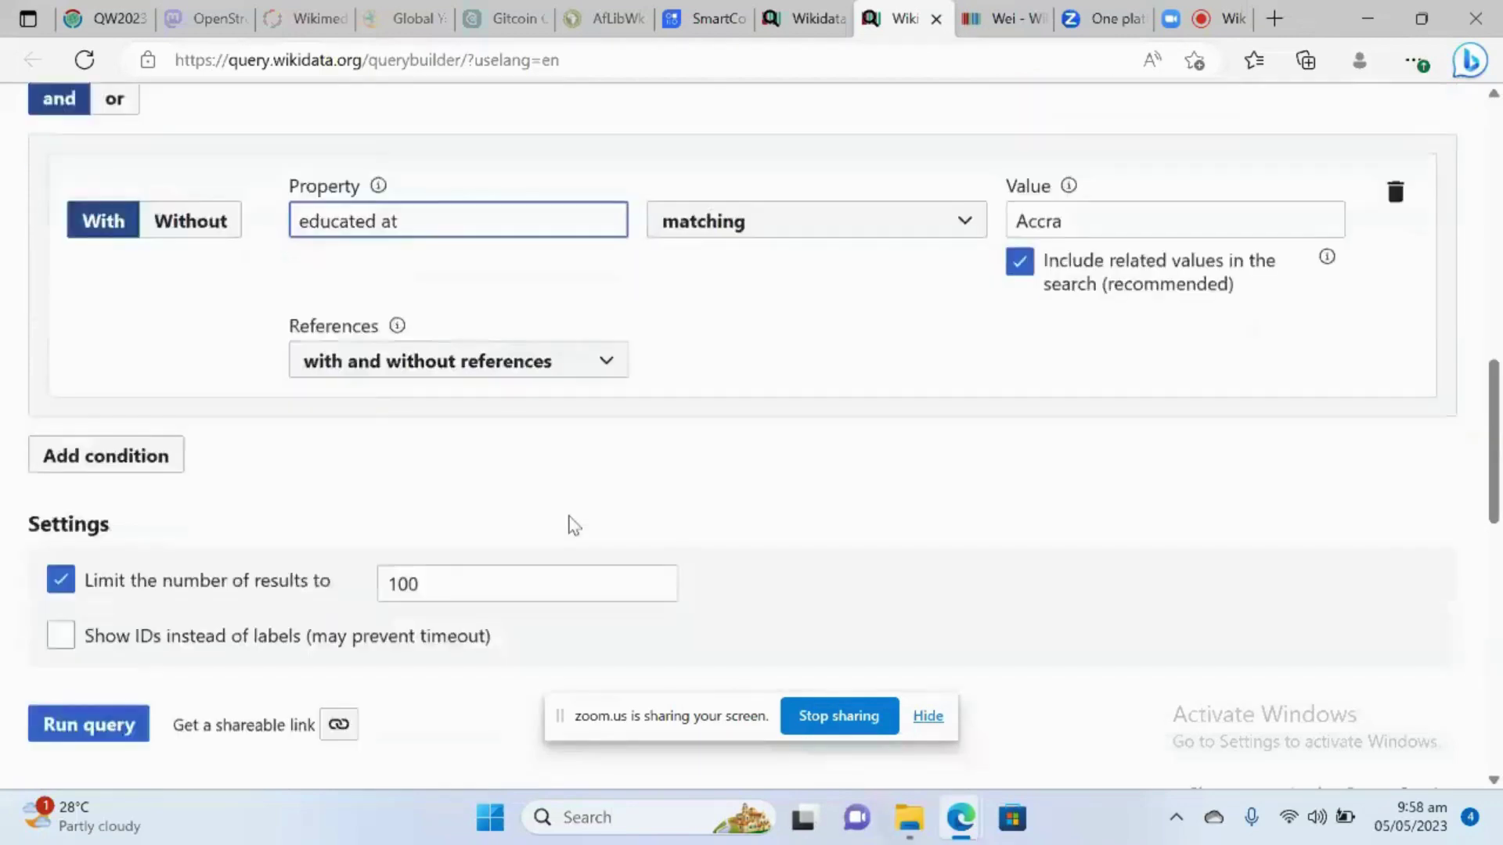
pyautogui.scroll(-5, 571, 524)
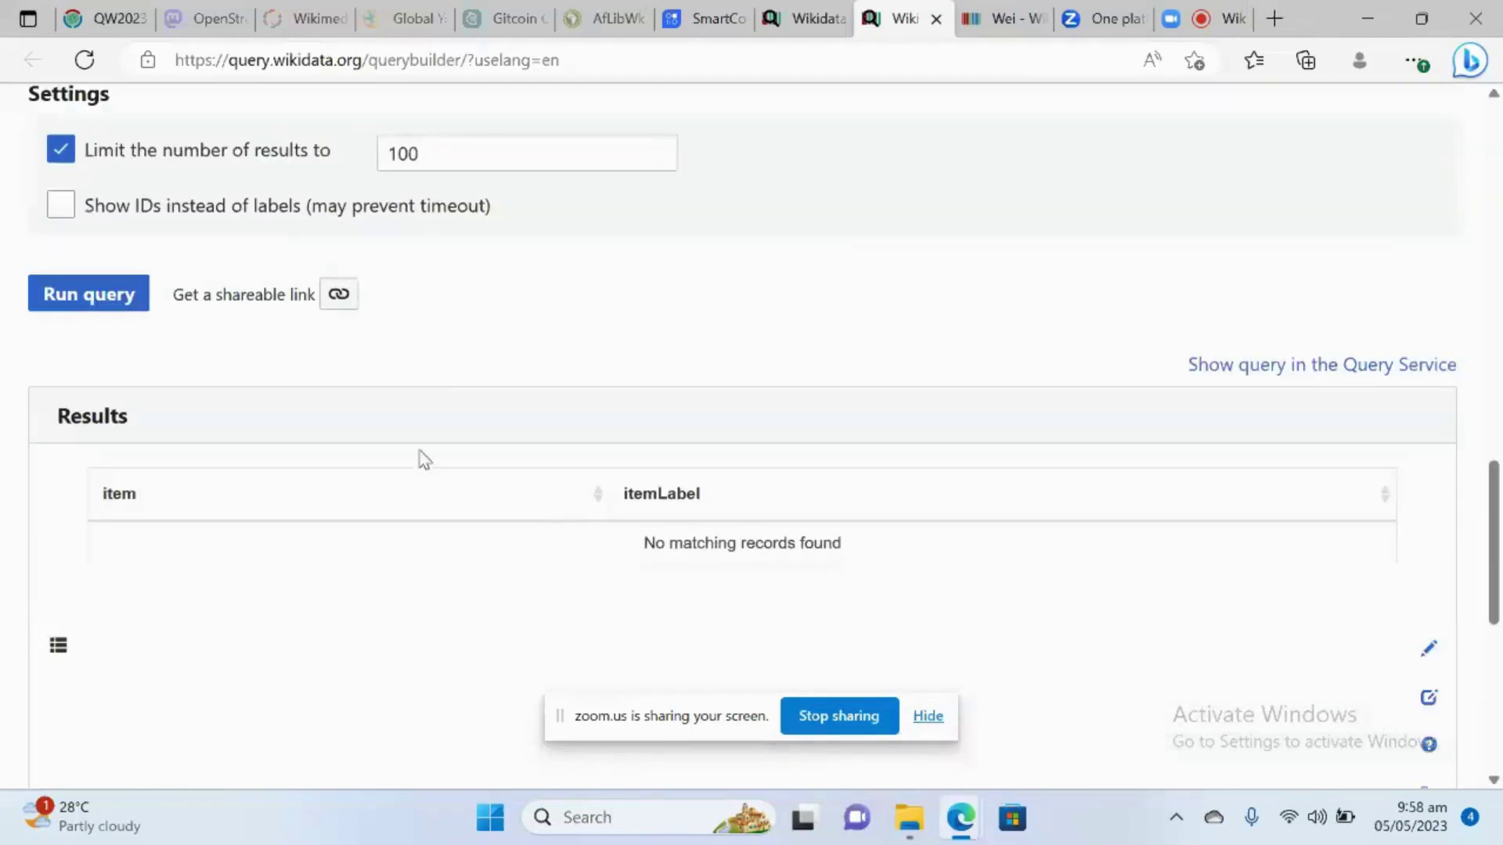
pyautogui.click(128, 295)
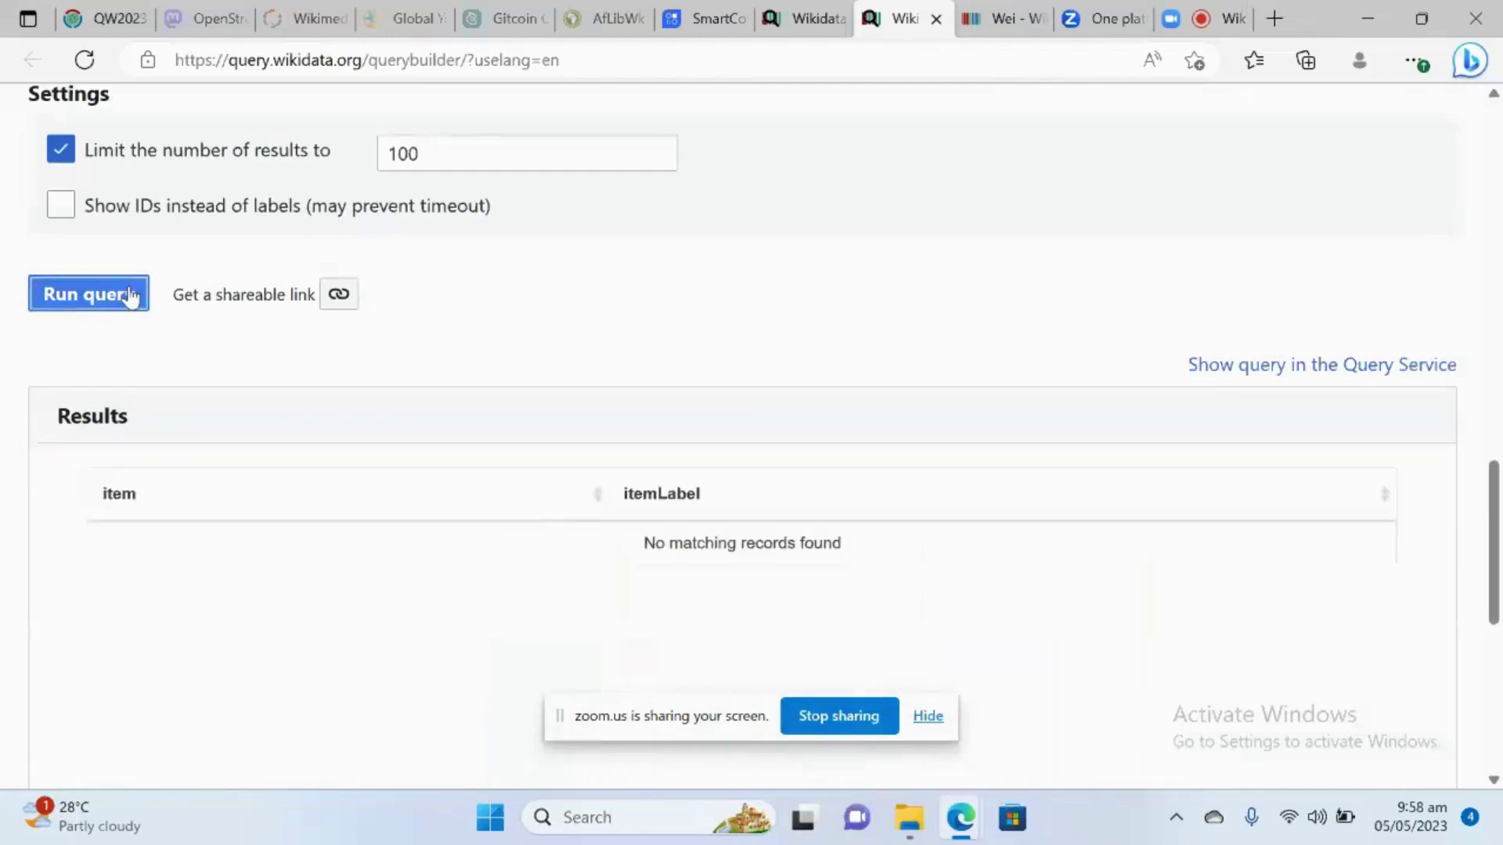
# Clear the property of the third condition and delete that condition with the value Accra
pyautogui.scroll(3, 130, 298)
pyautogui.scroll(5, 130, 298)
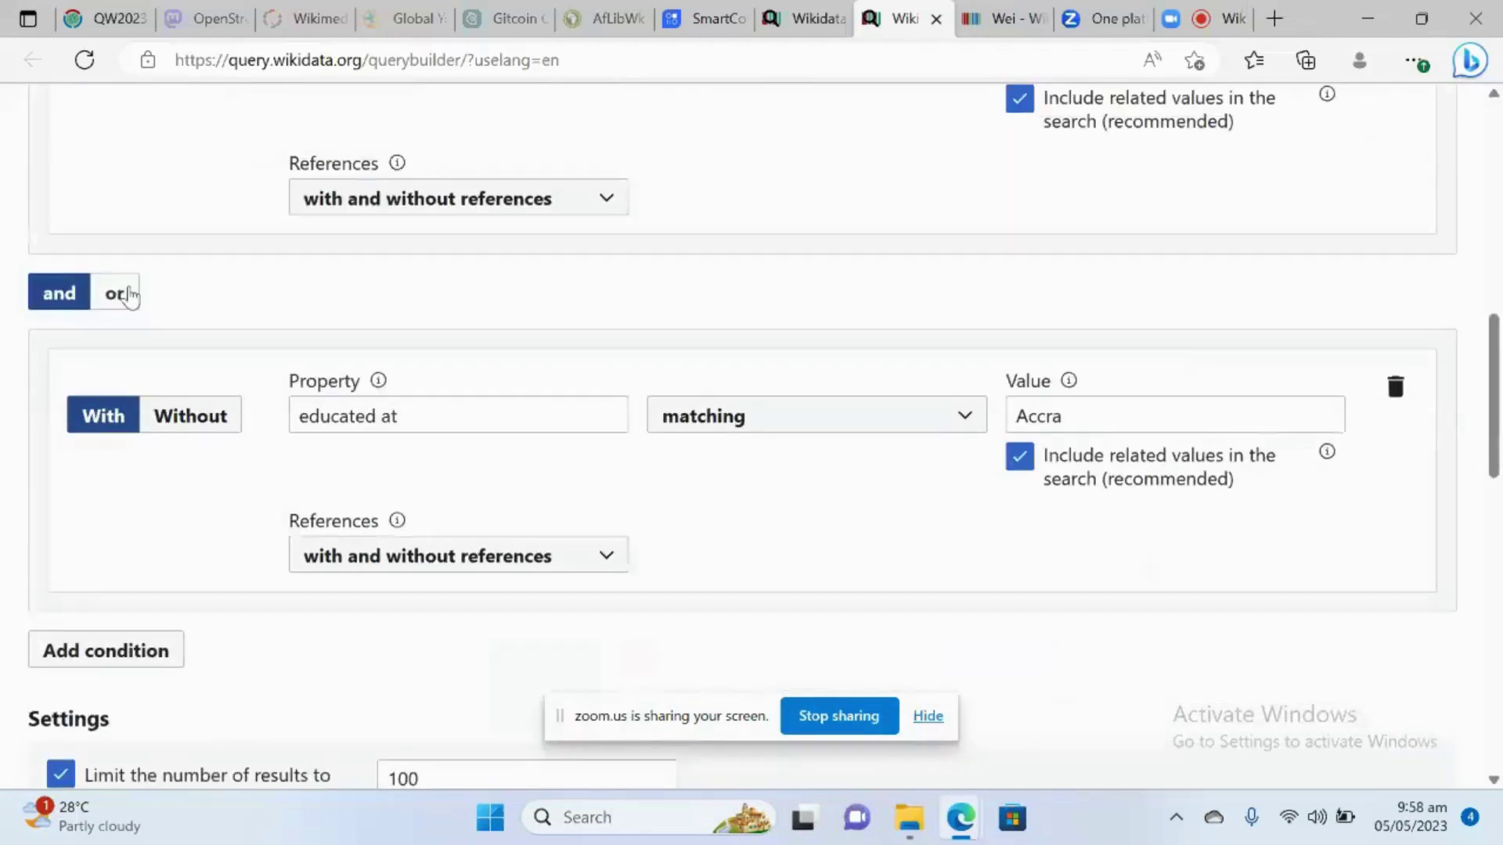
pyautogui.click(425, 421)
pyautogui.press('BackSpace')
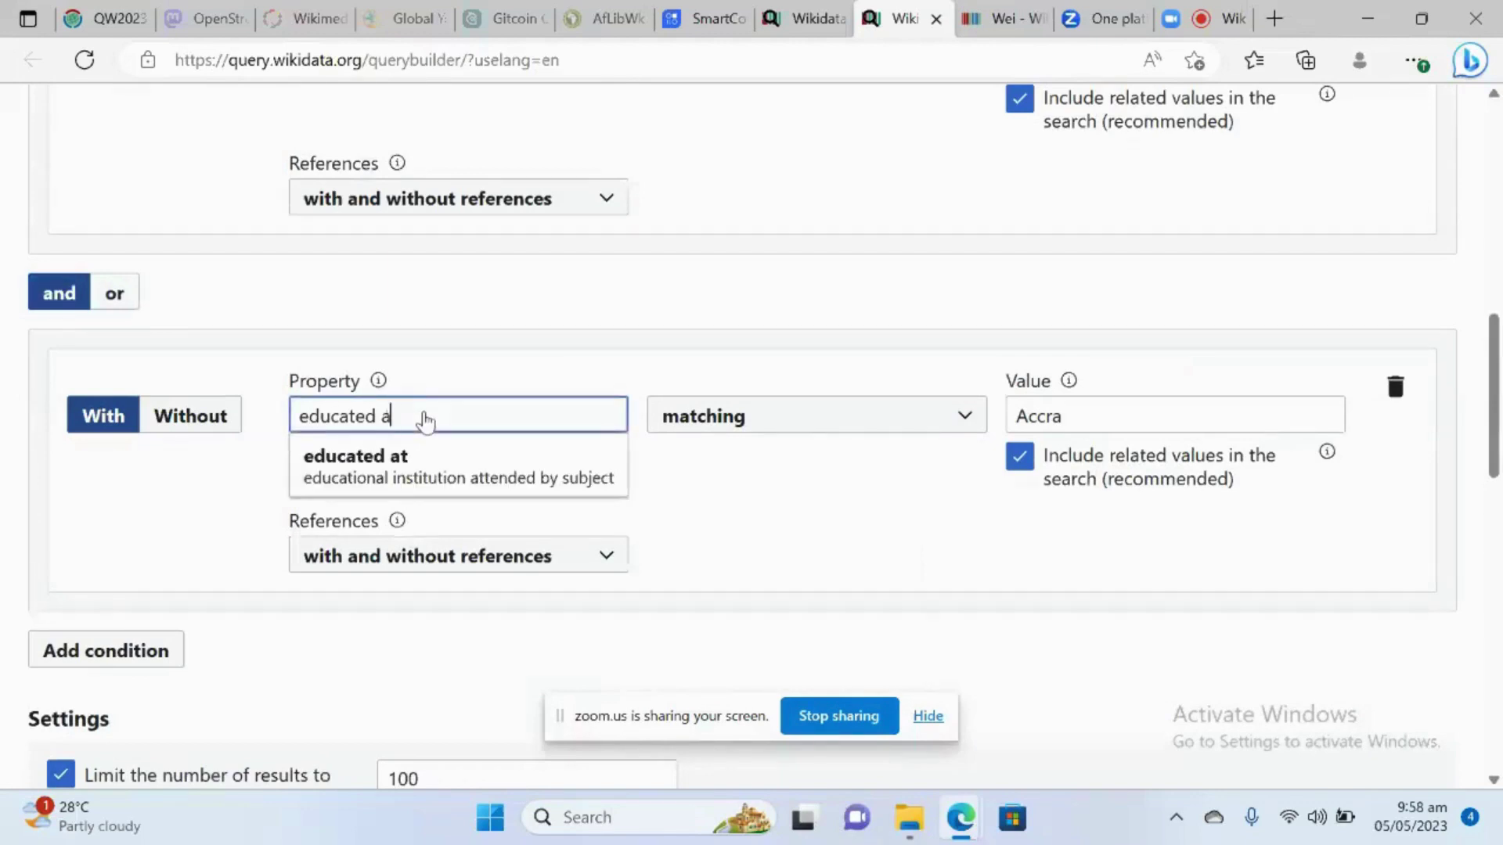
pyautogui.press('BackSpace')
pyautogui.press('BackSpace')
pyautogui.press('BackSpace')
pyautogui.press('BackSpace')
pyautogui.press('BackSpace')
pyautogui.press('BackSpace')
pyautogui.press('BackSpace')
pyautogui.press('BackSpace')
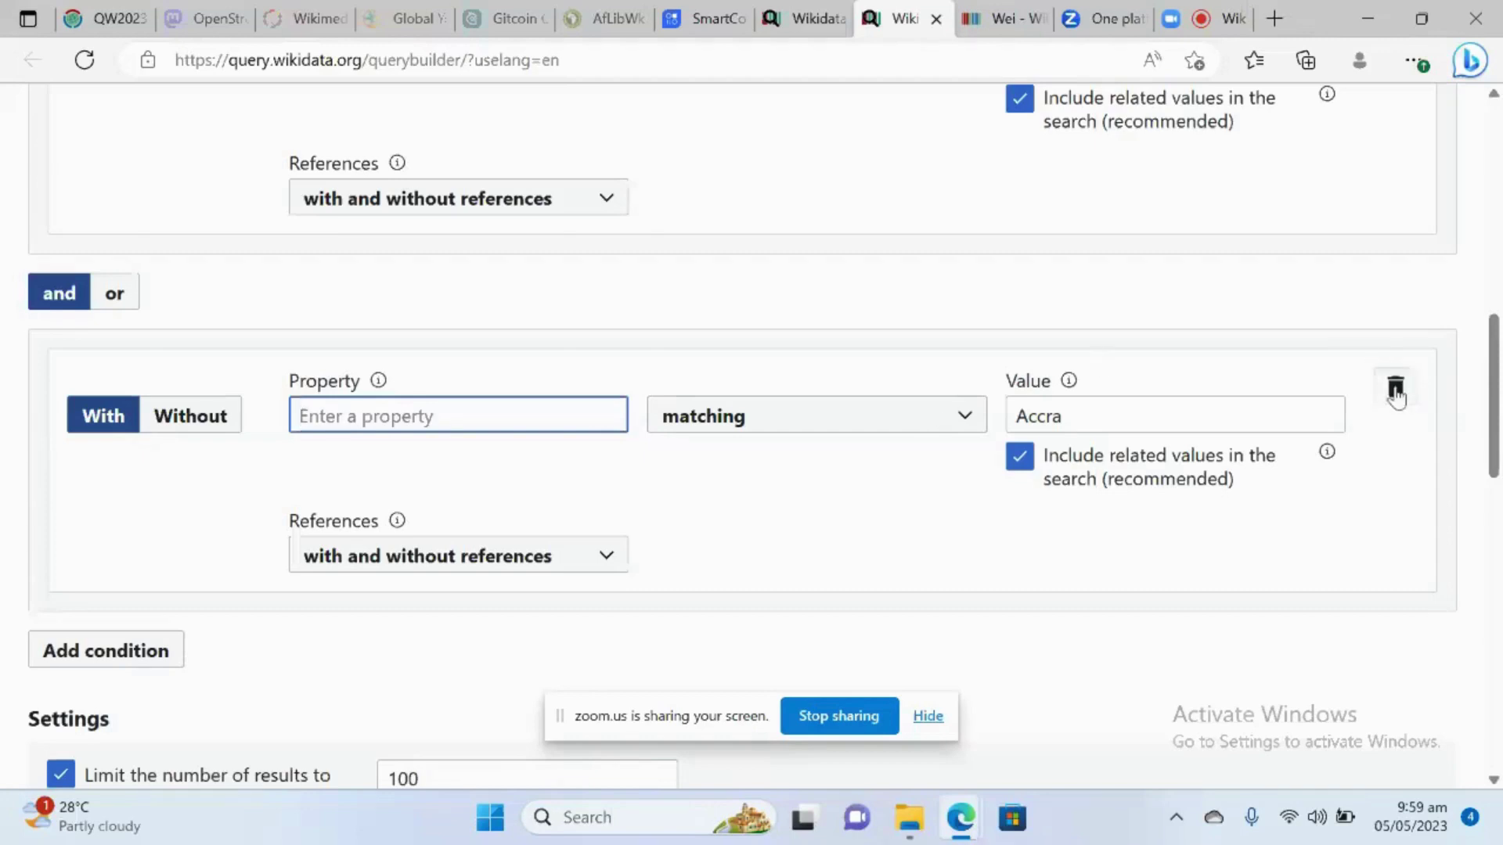
pyautogui.click(1395, 388)
# Delete the country condition with the value Ghana, keeping only the instance of condition
pyautogui.scroll(4, 1179, 423)
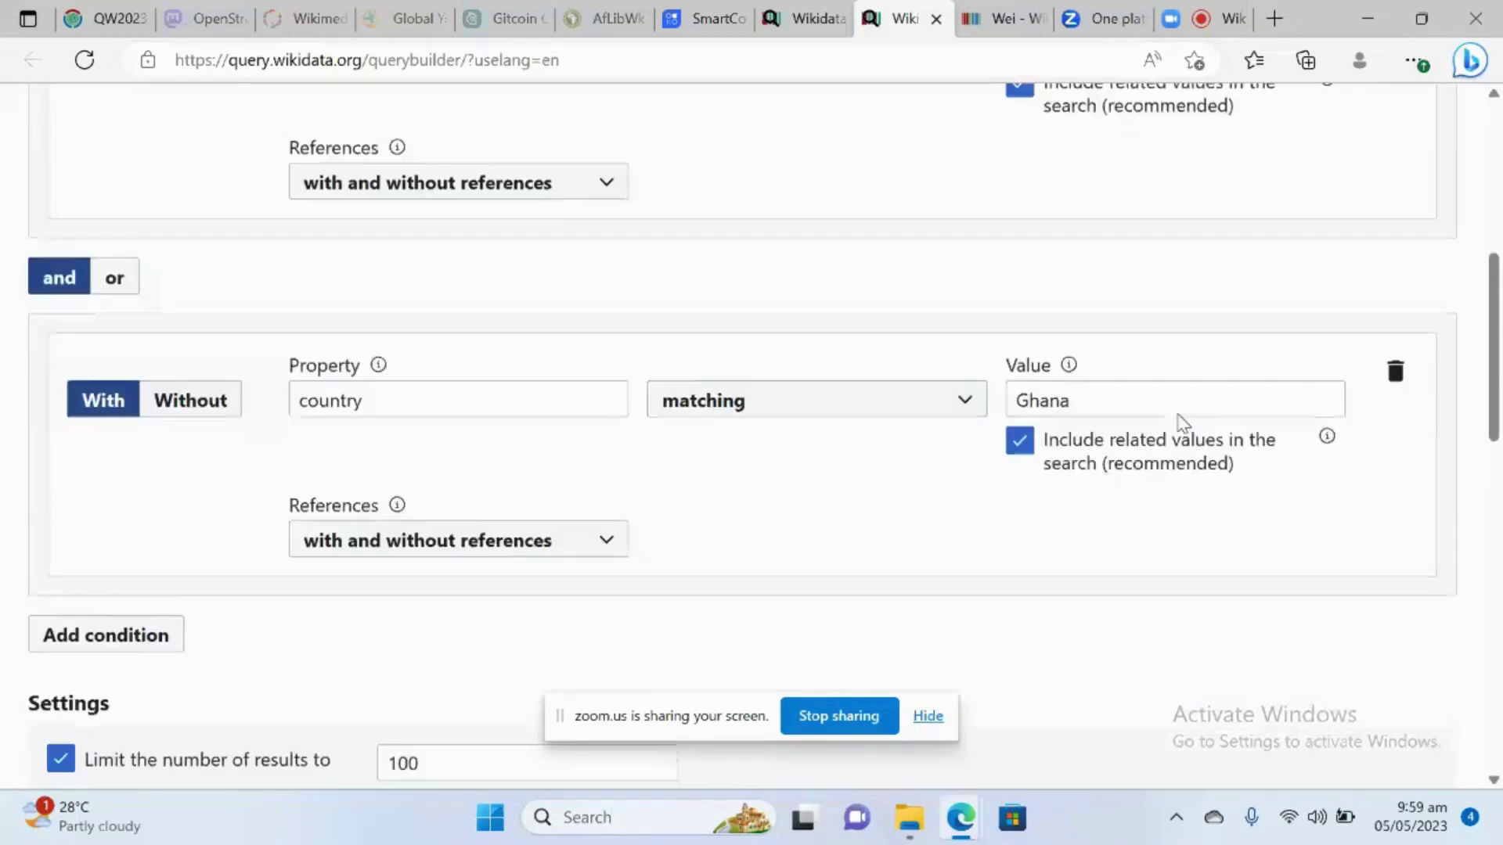
pyautogui.scroll(3, 1178, 422)
pyautogui.scroll(-3, 1178, 423)
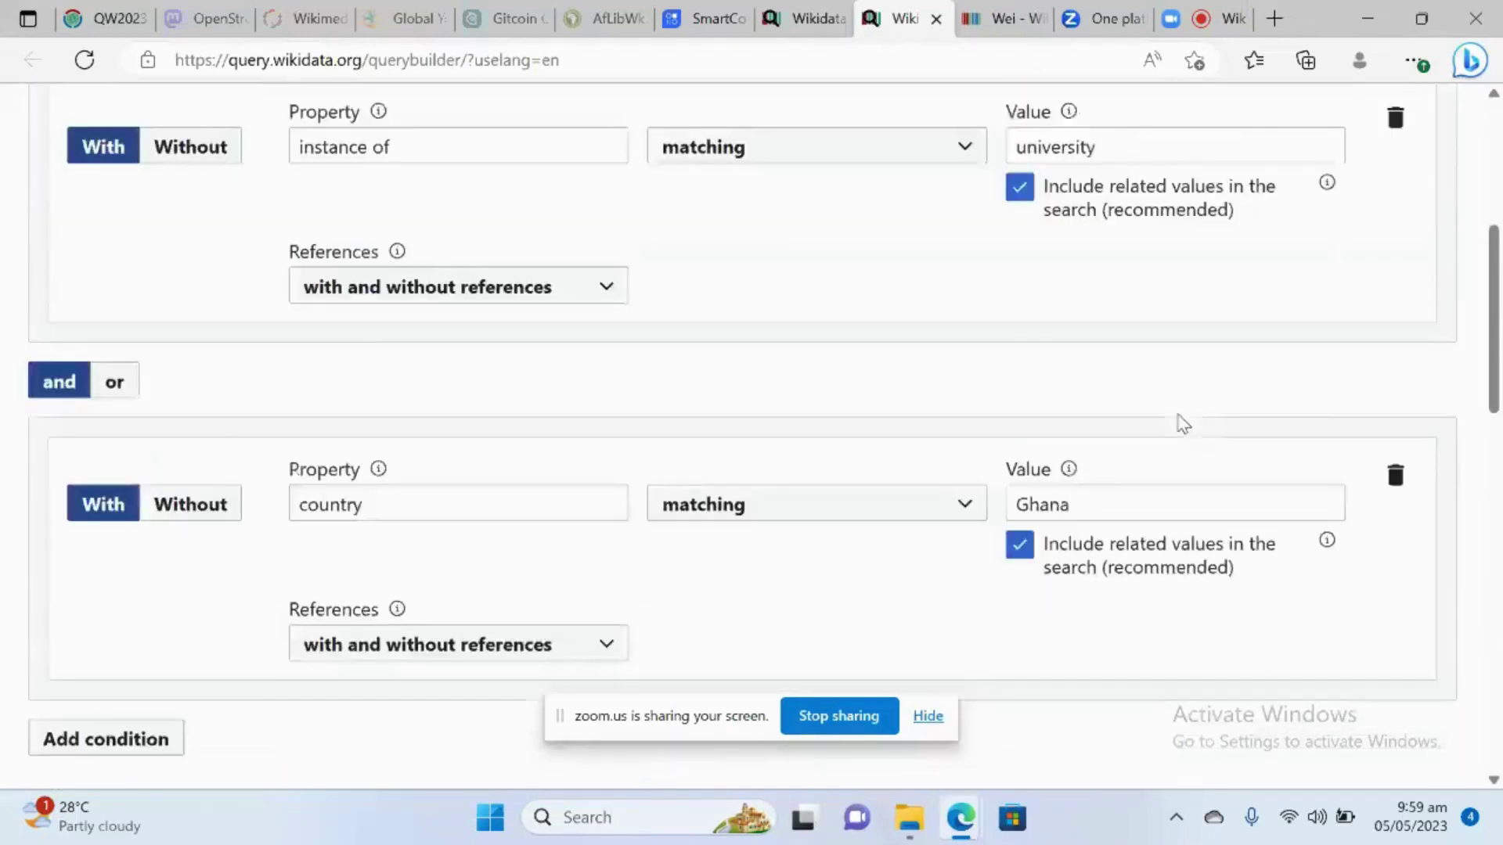
pyautogui.click(1395, 347)
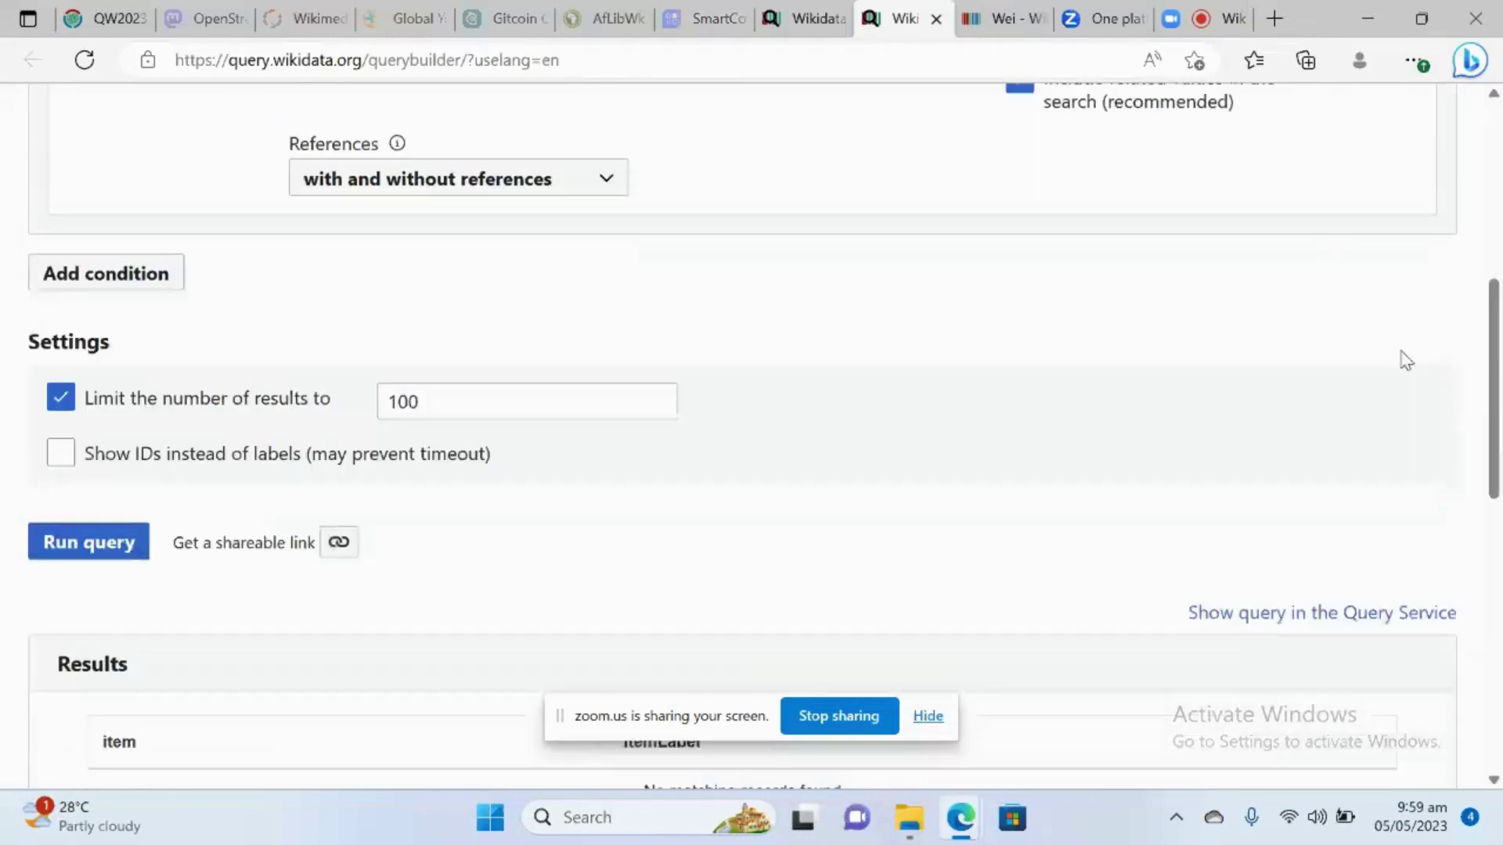
# Set the value of the instance of condition to hospital, the health care facility
pyautogui.scroll(2, 1407, 361)
pyautogui.click(1184, 273)
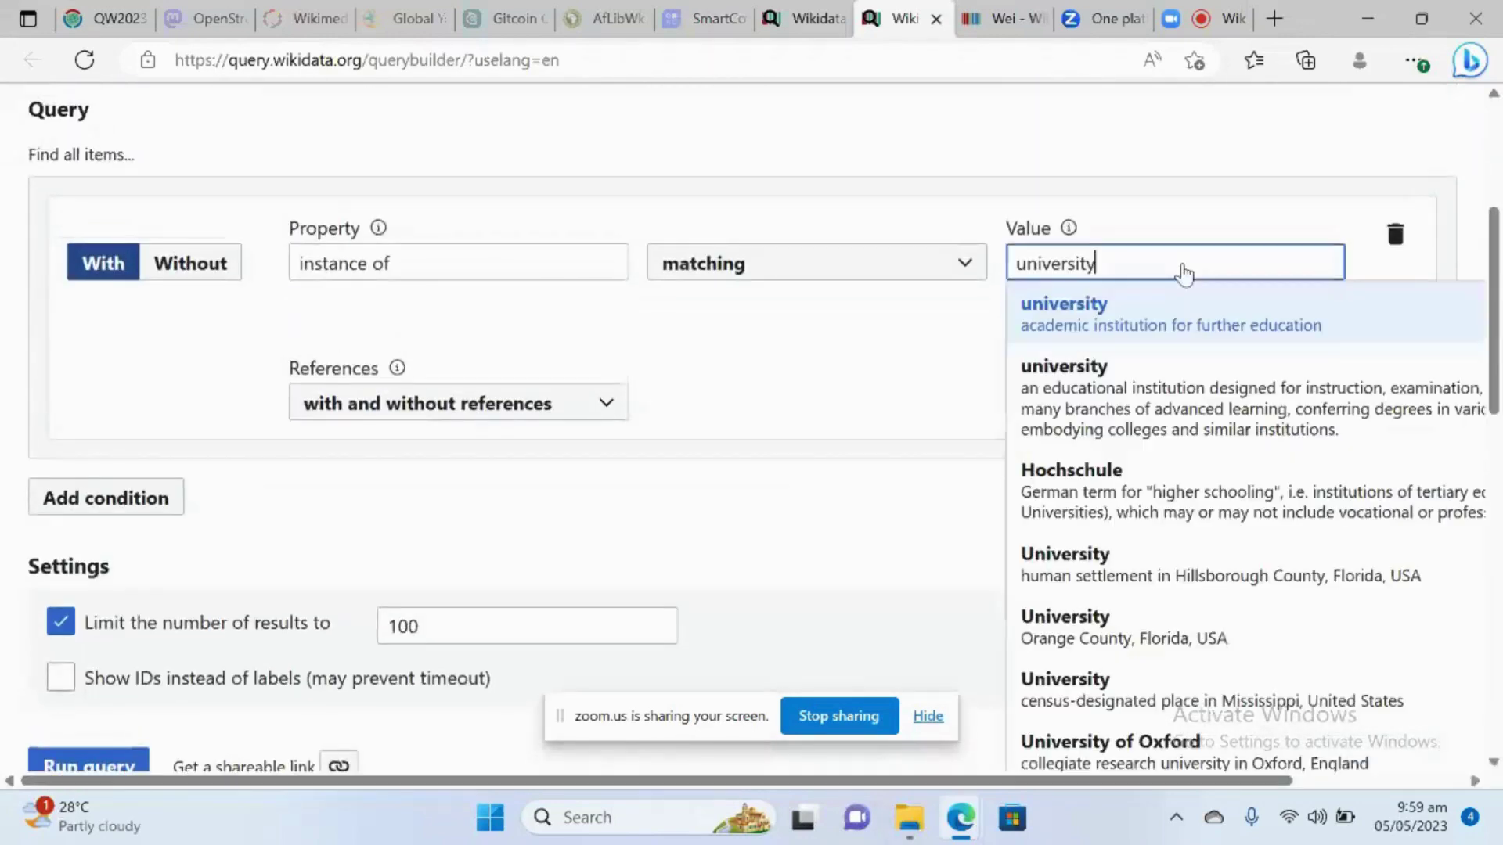
pyautogui.press('BackSpace')
pyautogui.press('BackSpace')
pyautogui.press('BackSpace')
pyautogui.press('BackSpace')
pyautogui.press('BackSpace')
pyautogui.press('BackSpace')
pyautogui.press('BackSpace')
pyautogui.press('BackSpace')
pyautogui.press('BackSpace')
pyautogui.press('BackSpace')
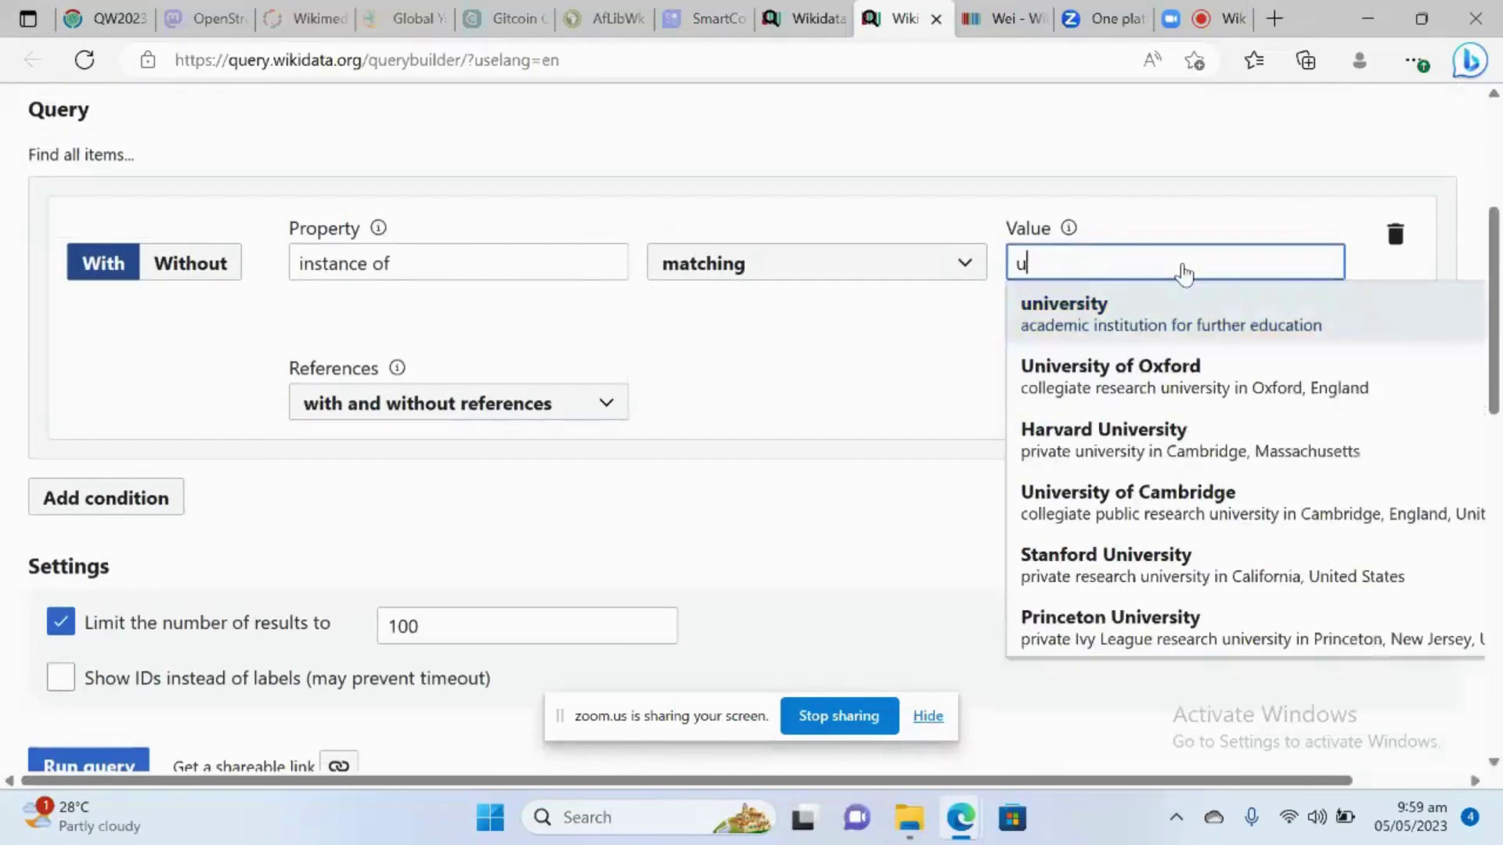
pyautogui.write('hos')
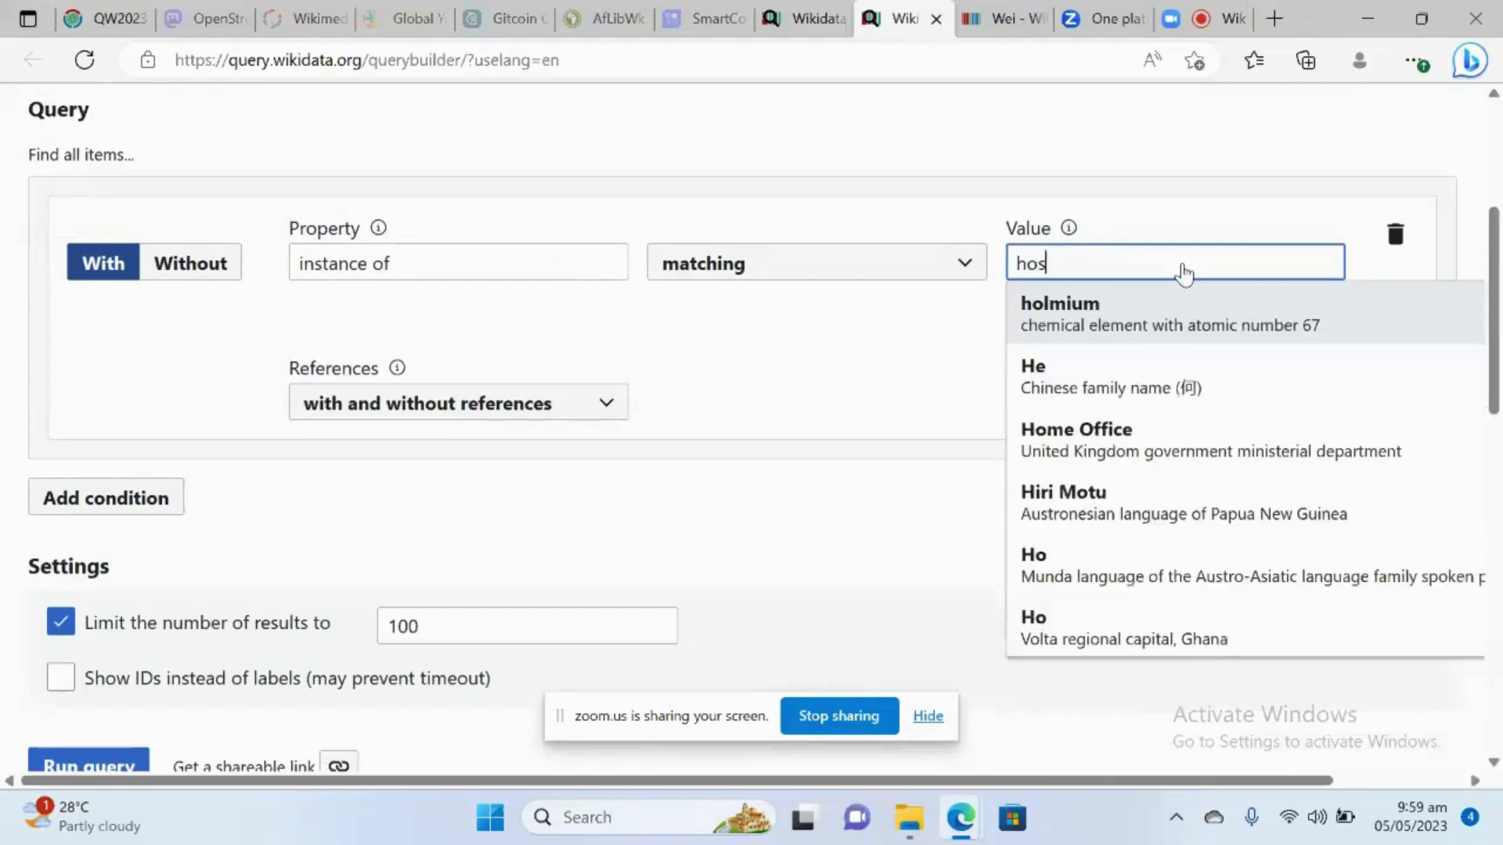
pyautogui.write('pita')
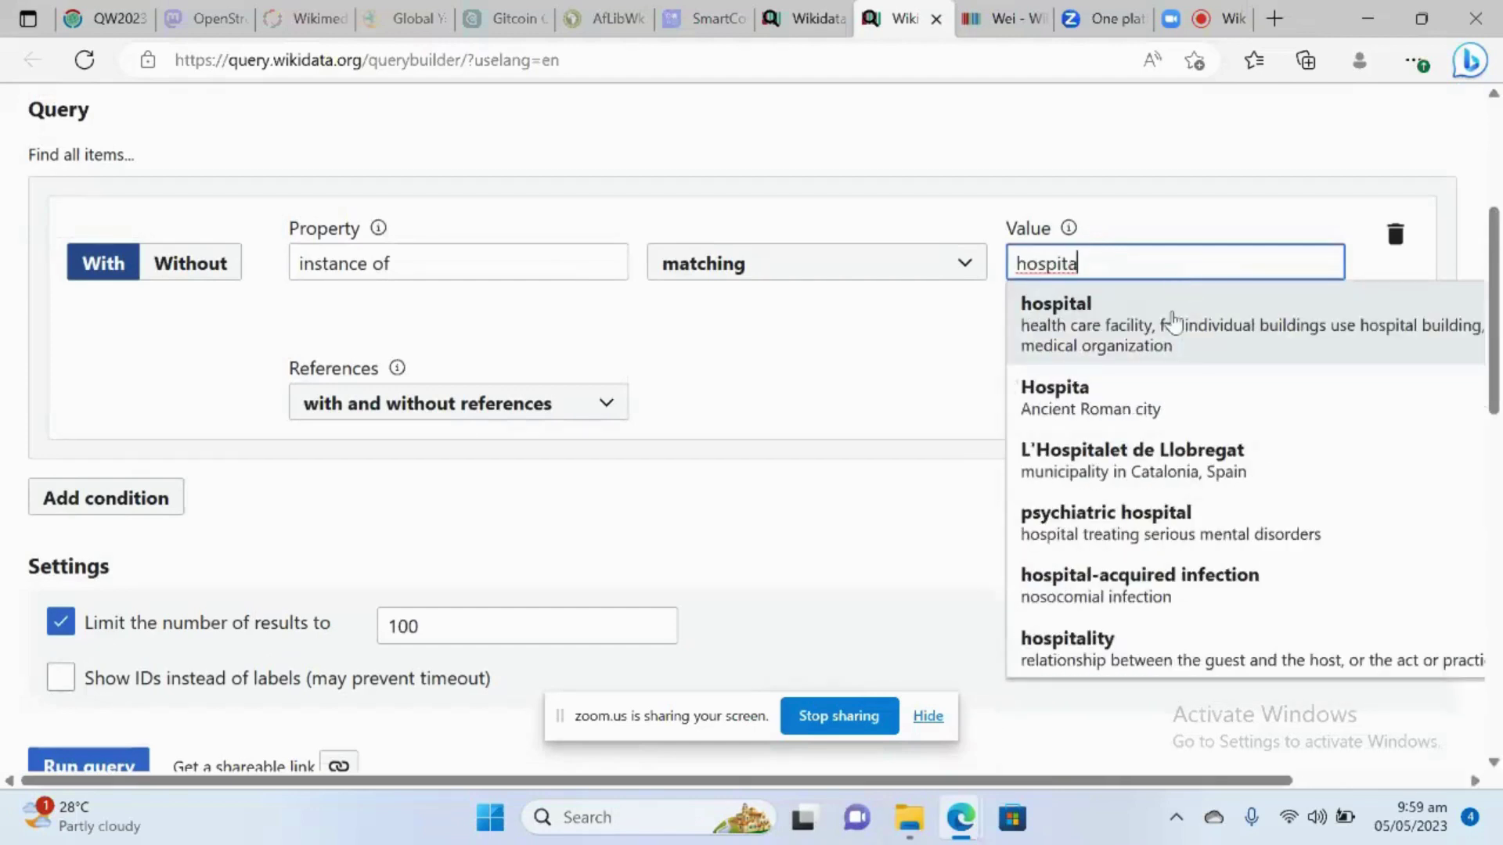
pyautogui.click(1171, 352)
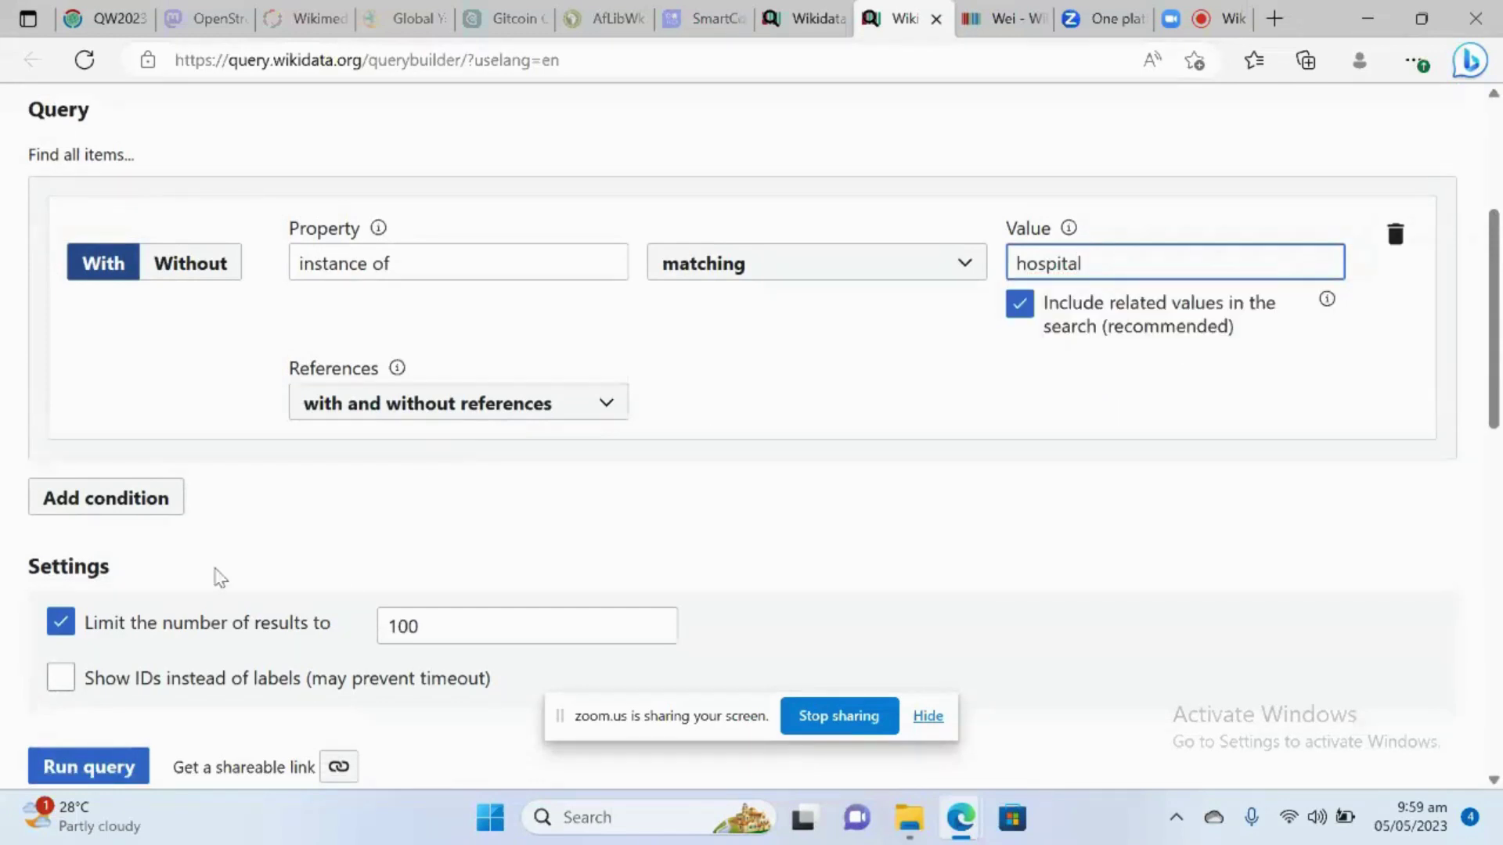
# Add a second condition with the property country and the value Ghana, the sovereign state in West Africa
pyautogui.click(153, 499)
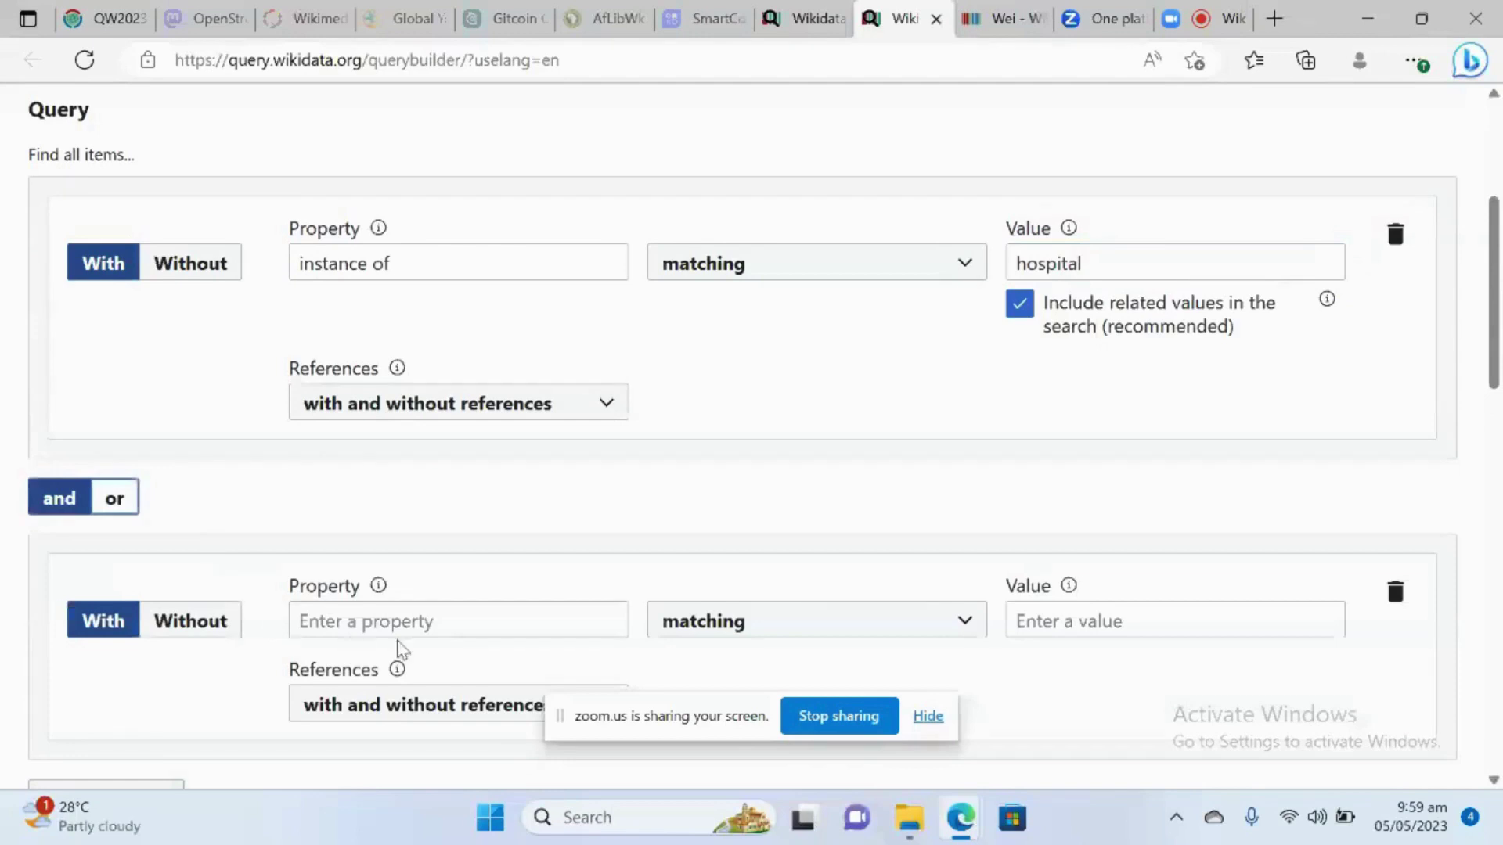
pyautogui.click(417, 624)
pyautogui.write('cou')
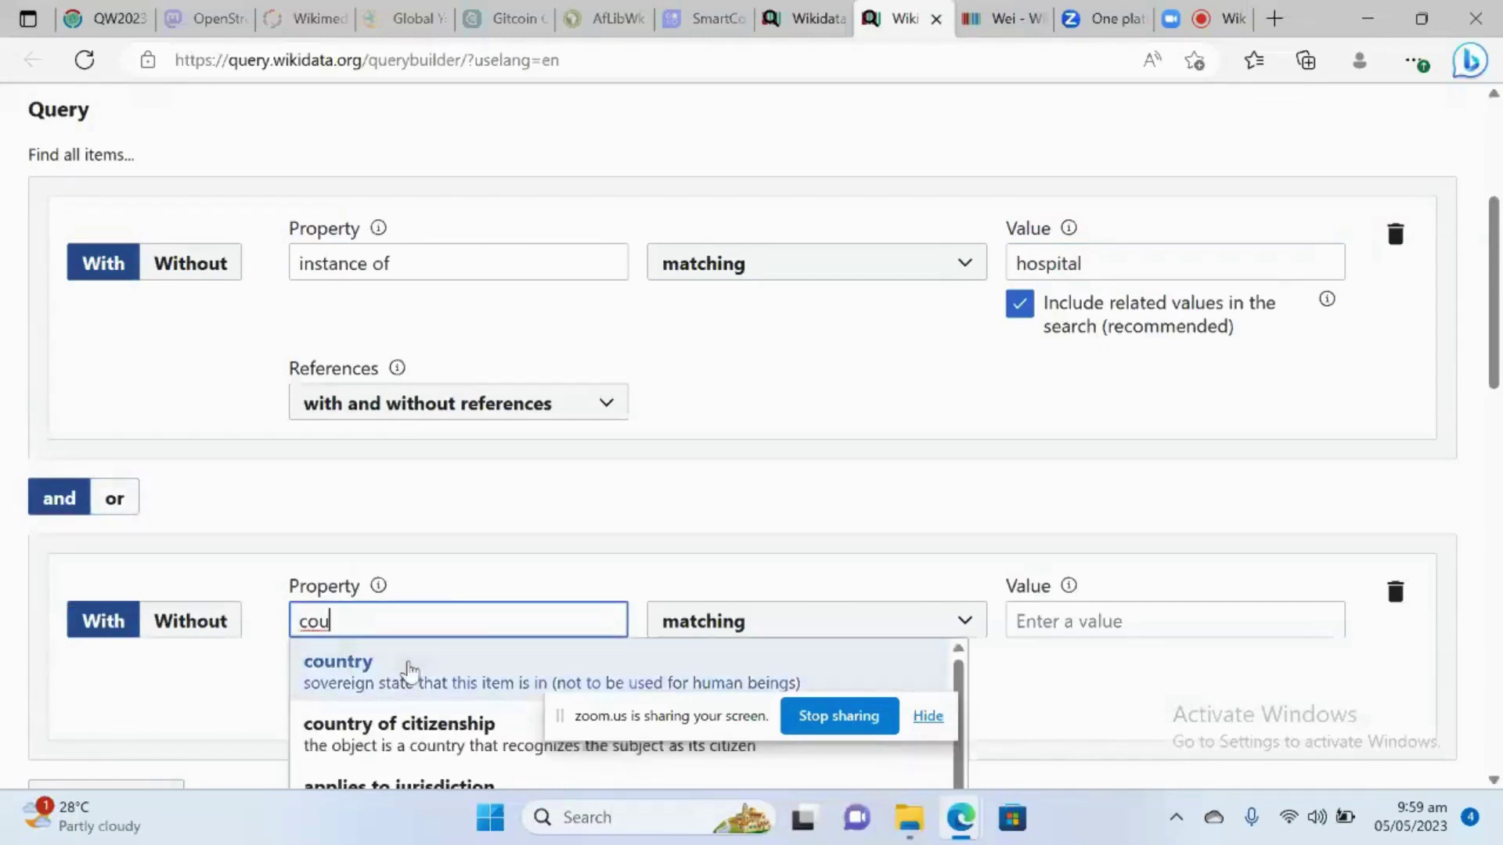
pyautogui.click(408, 670)
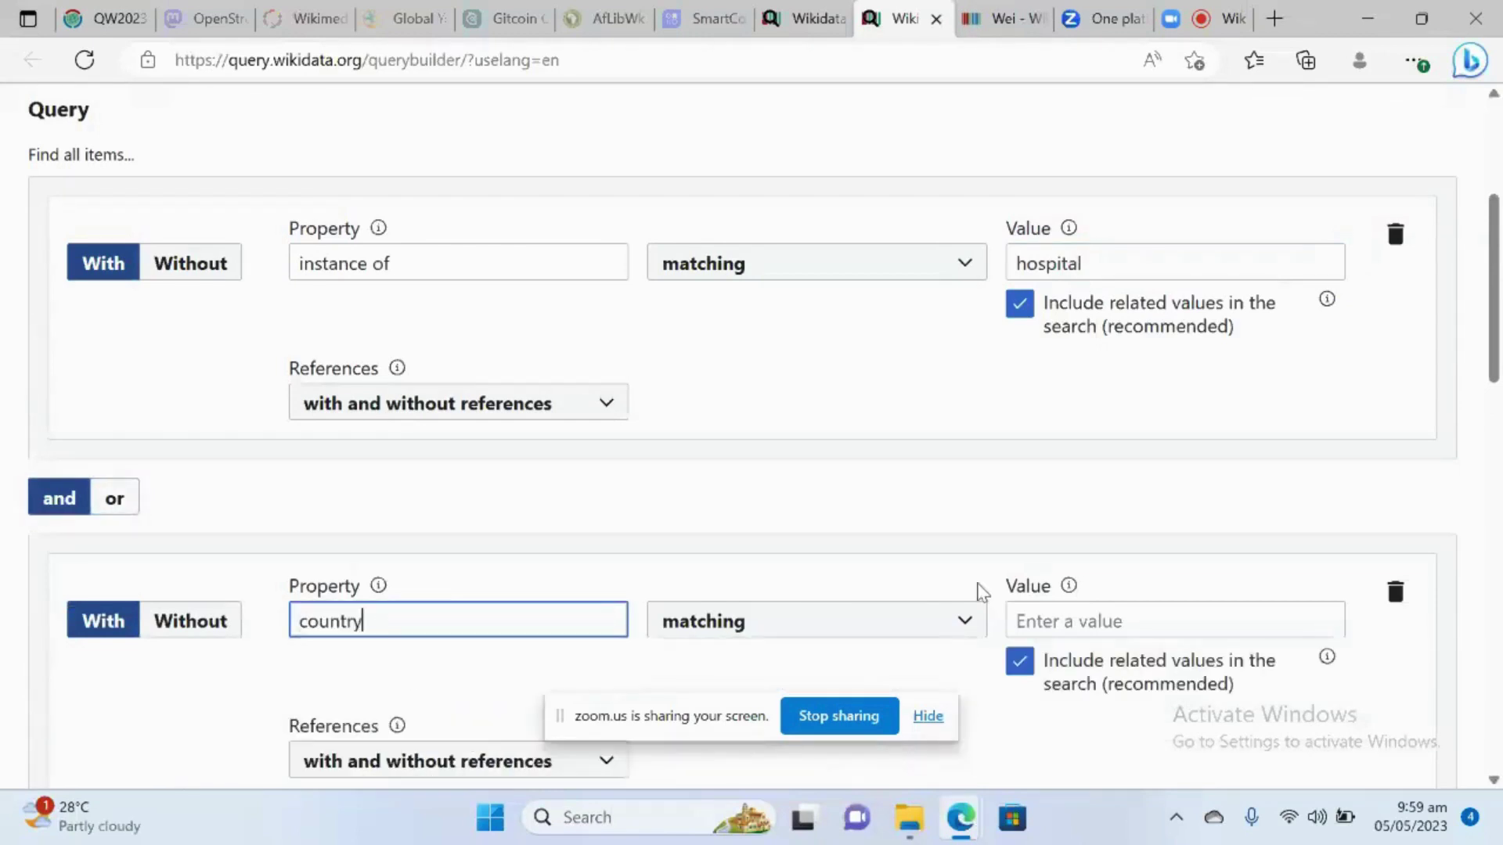
pyautogui.click(1077, 618)
pyautogui.write('Ghana')
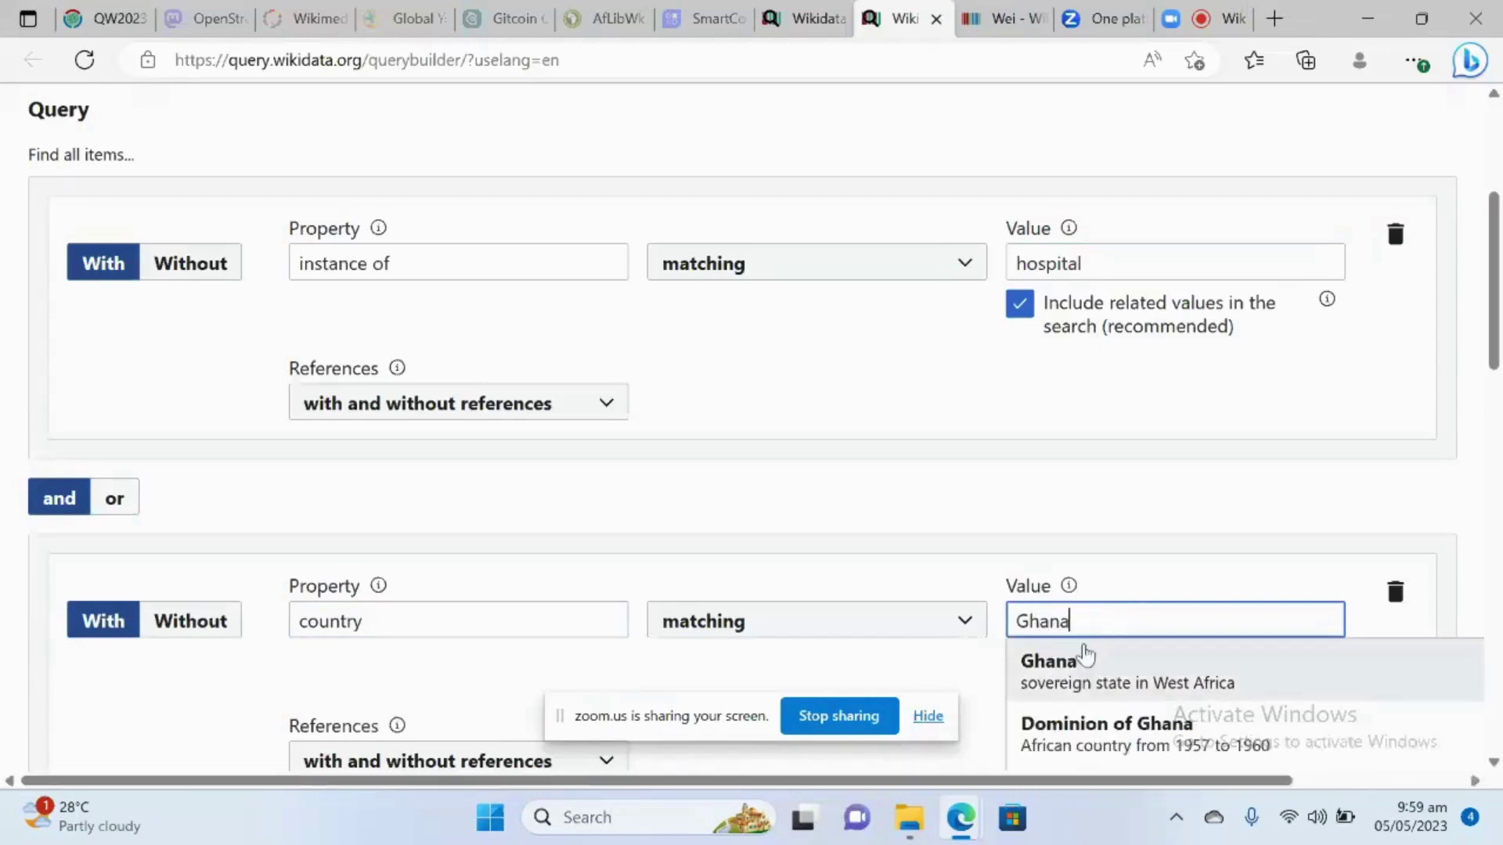
pyautogui.click(1088, 675)
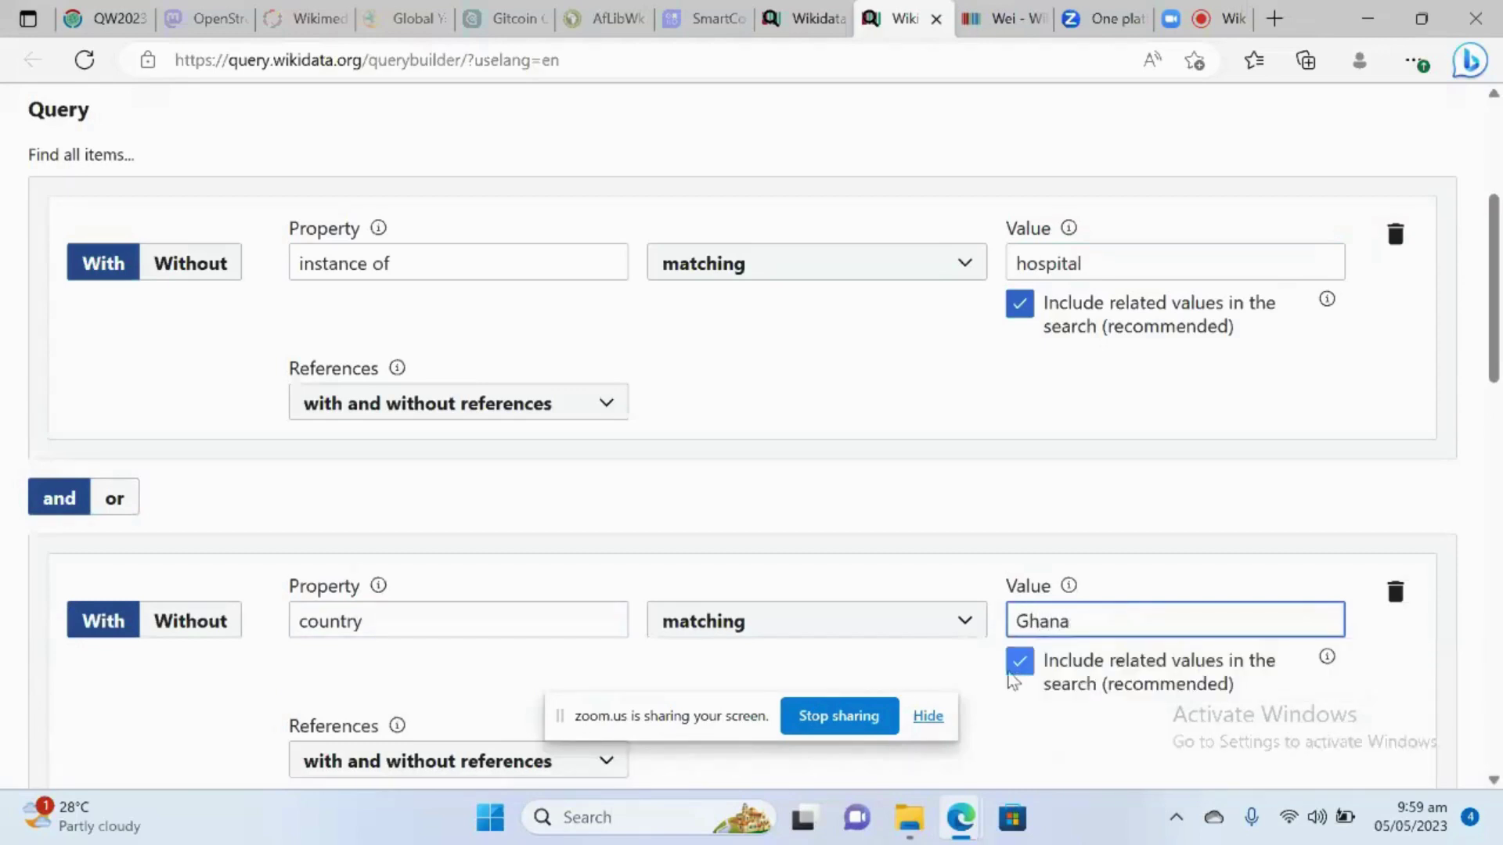
# Run the query for items that are a hospital in the country Ghana
pyautogui.scroll(-10, 1009, 680)
pyautogui.scroll(5, 1010, 680)
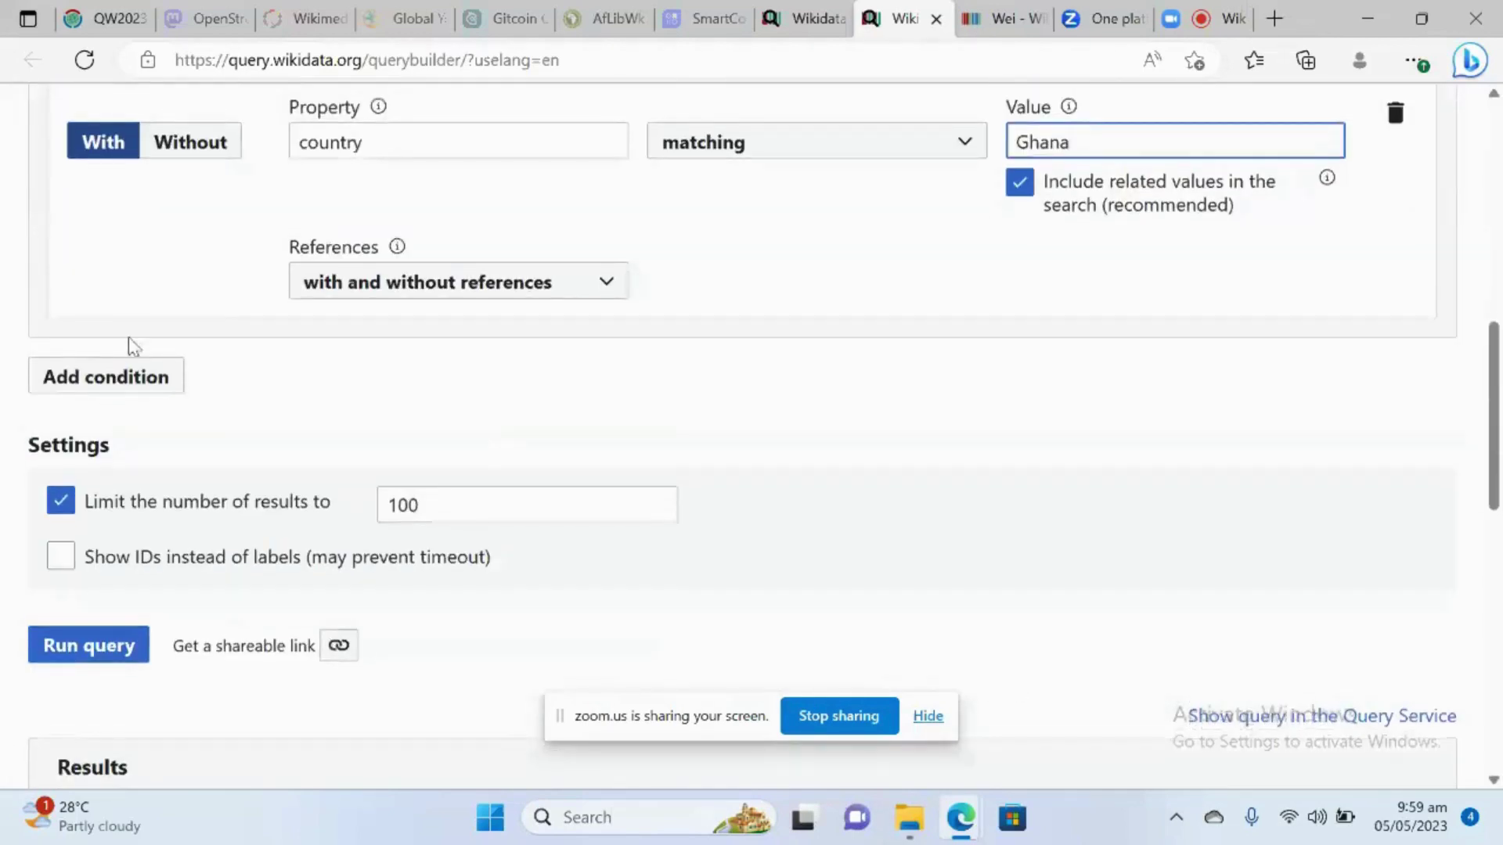
pyautogui.click(89, 652)
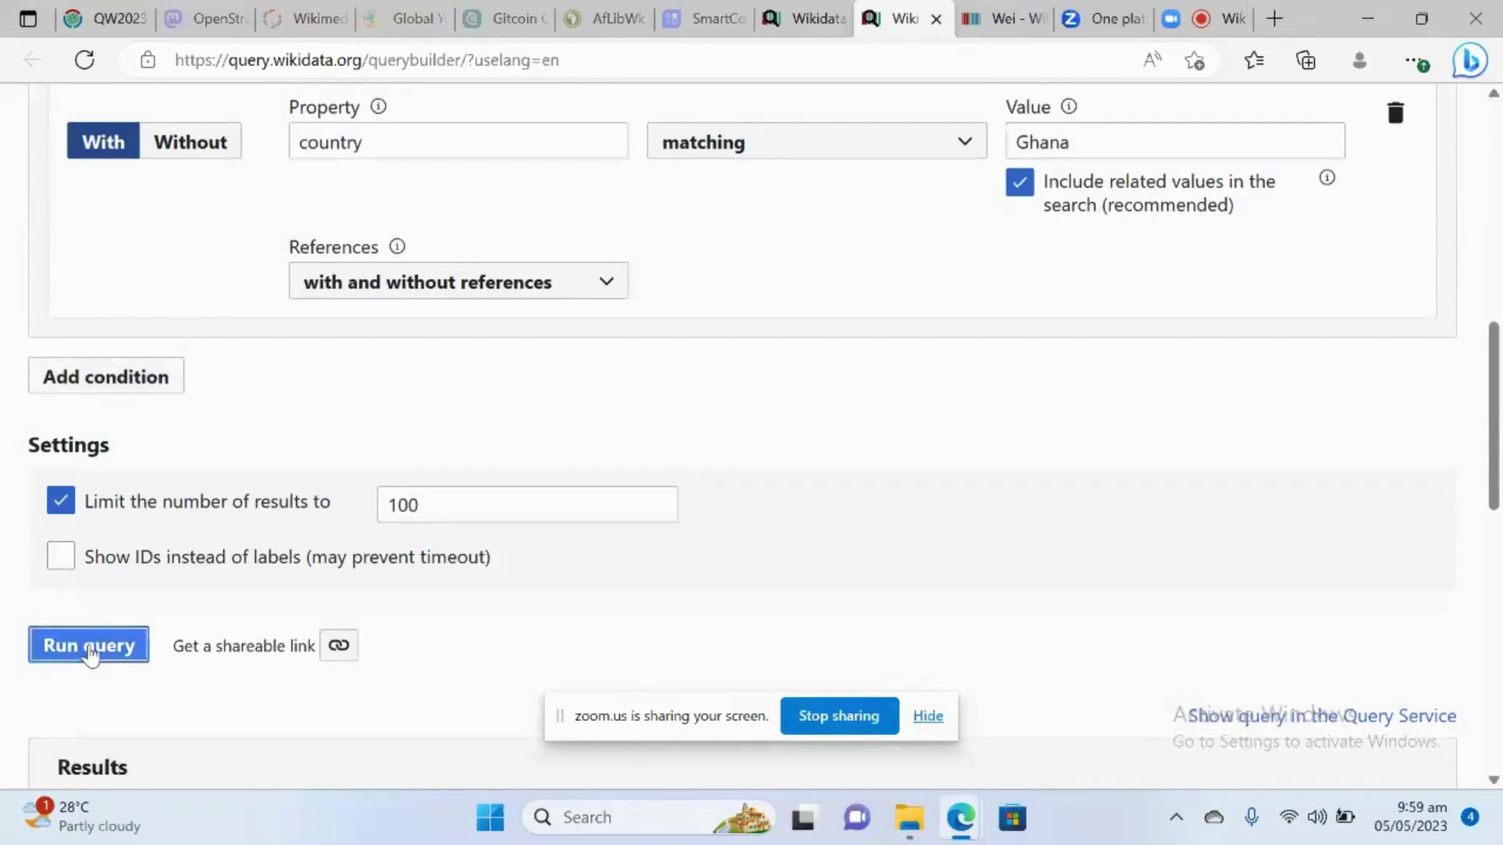
pyautogui.scroll(-6, 89, 651)
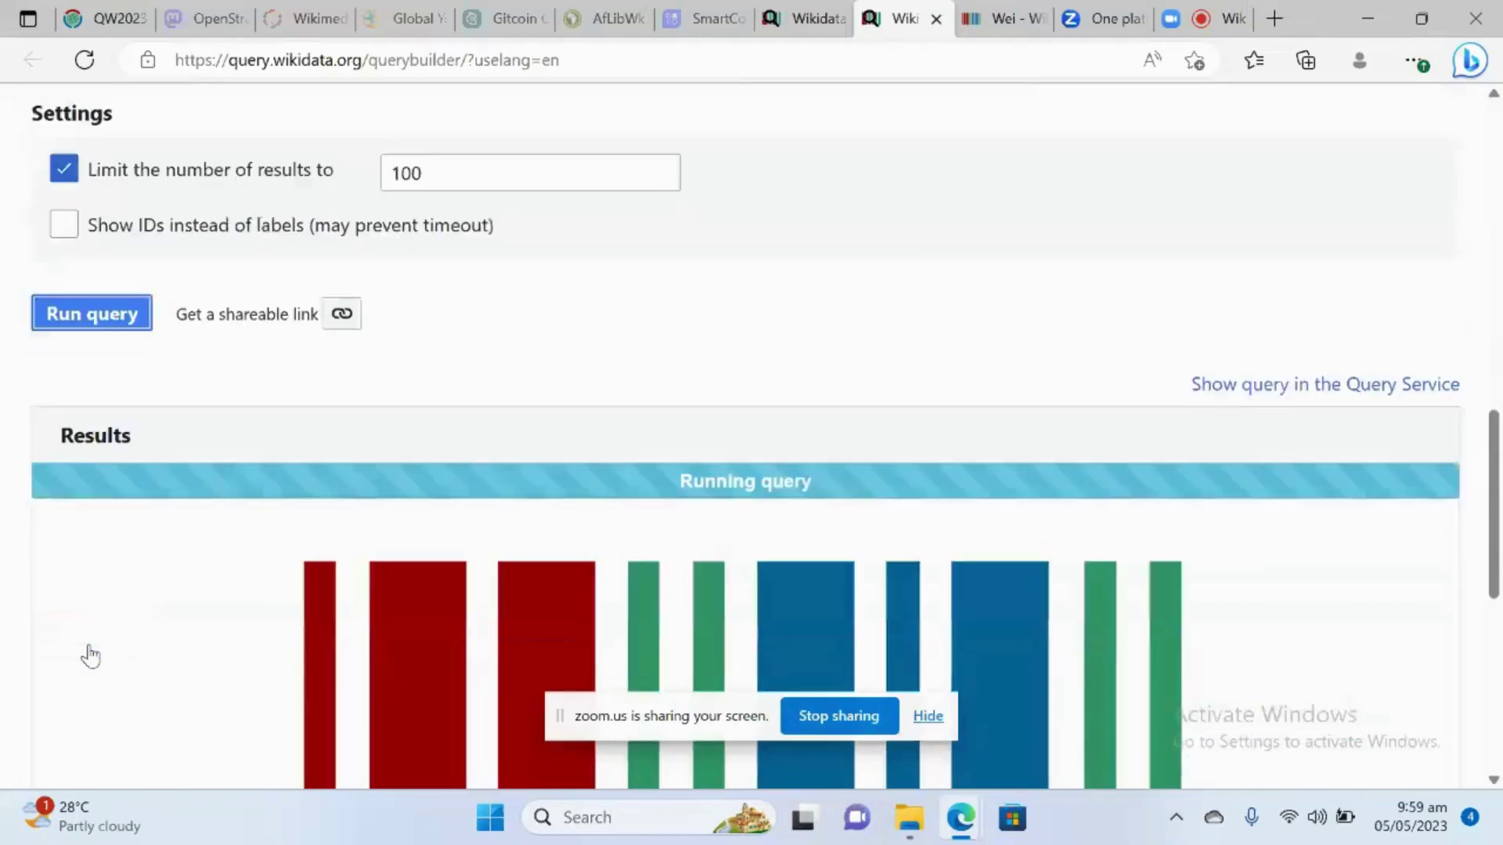
# Examine the item IDs and labels in the results list of hospitals in Ghana
pyautogui.scroll(-2, 83, 648)
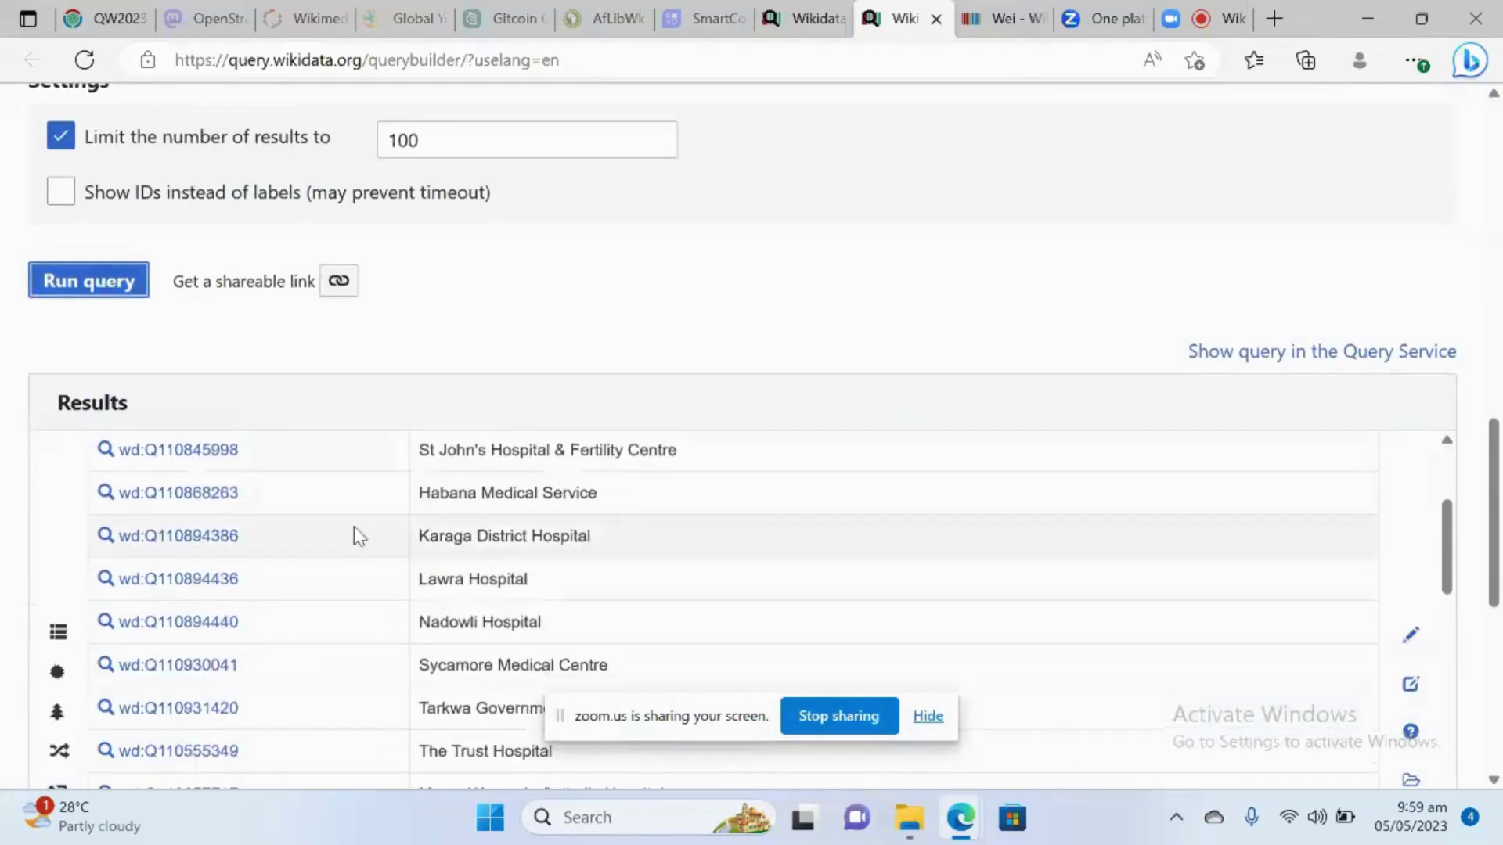
pyautogui.scroll(4, 357, 531)
pyautogui.scroll(-10, 360, 535)
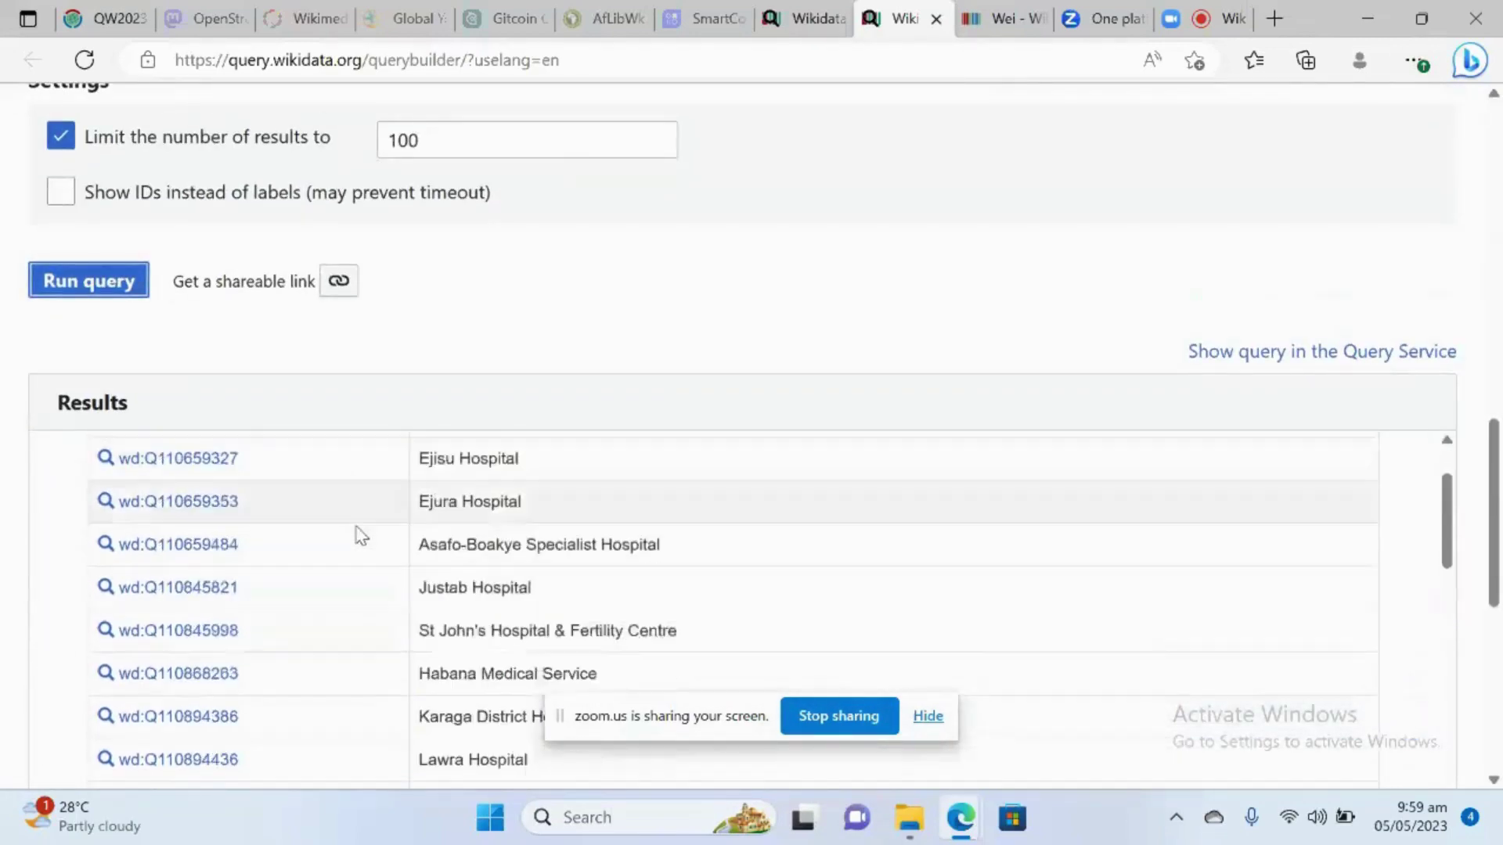
pyautogui.scroll(-5, 360, 536)
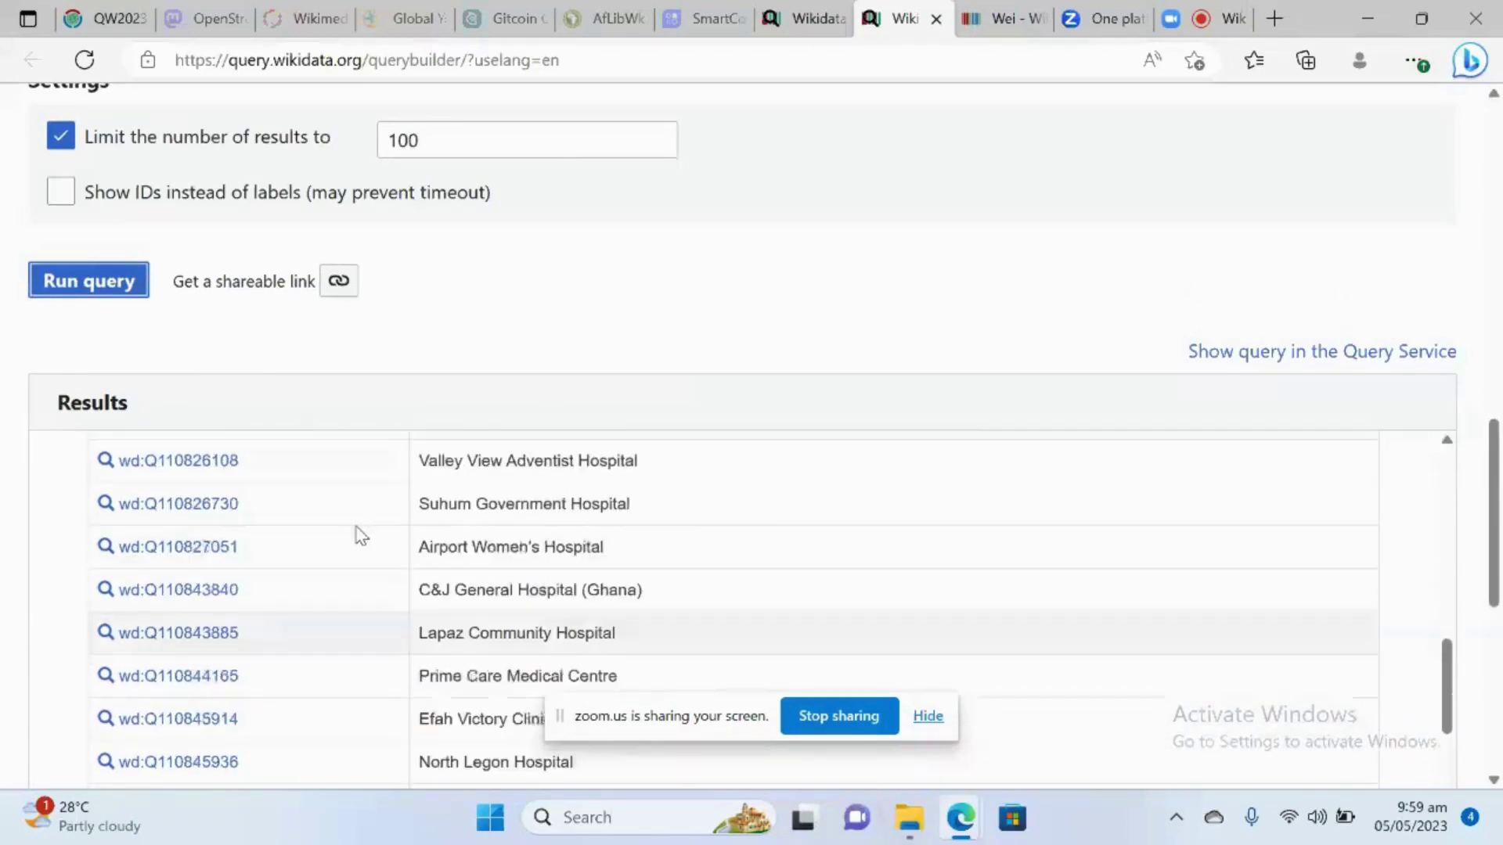
pyautogui.scroll(2, 360, 535)
pyautogui.scroll(-14, 360, 535)
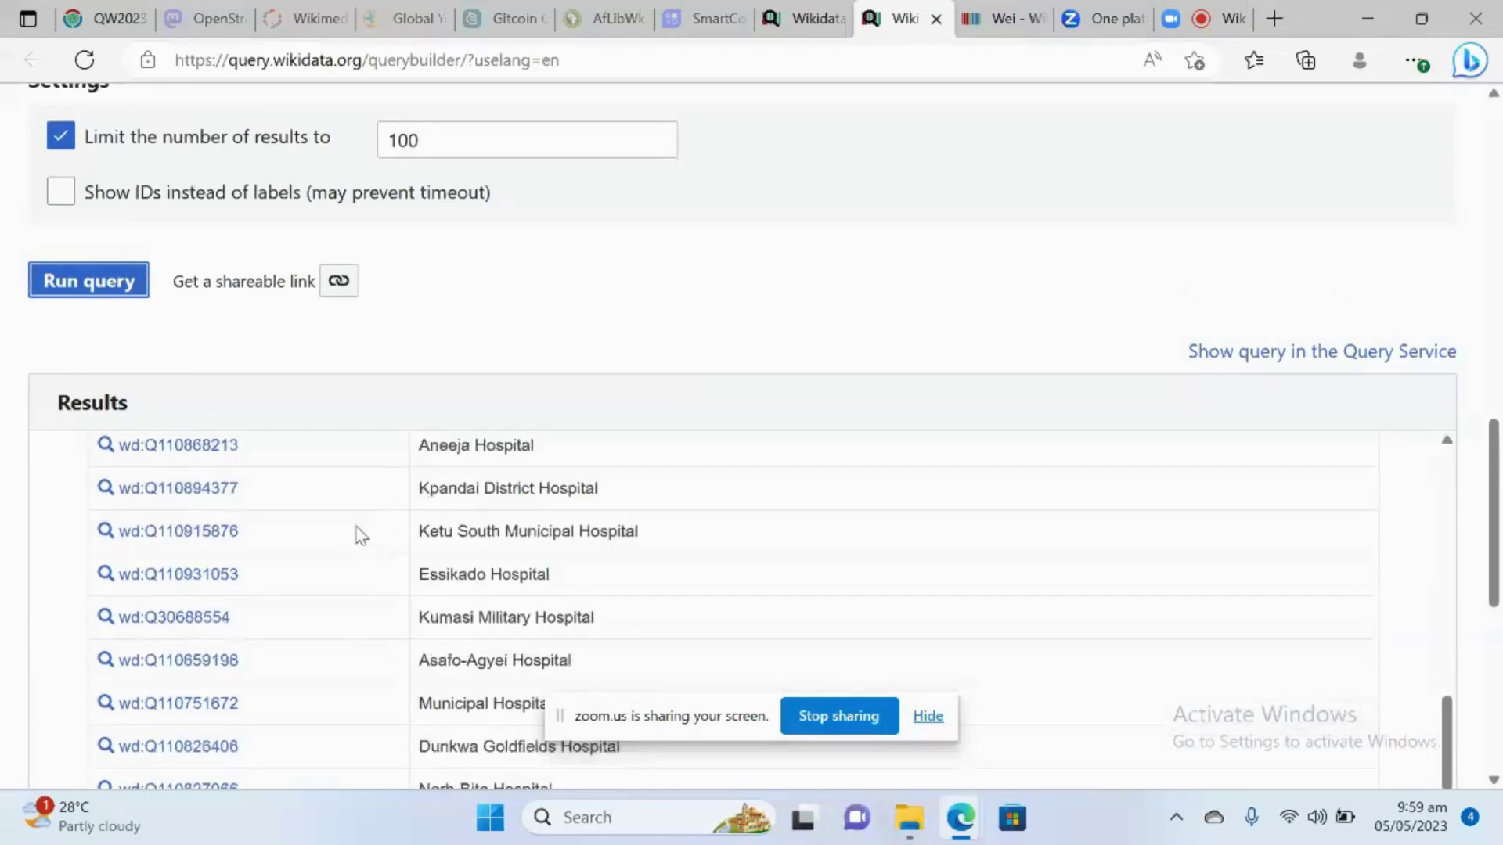
pyautogui.scroll(-4, 1248, 590)
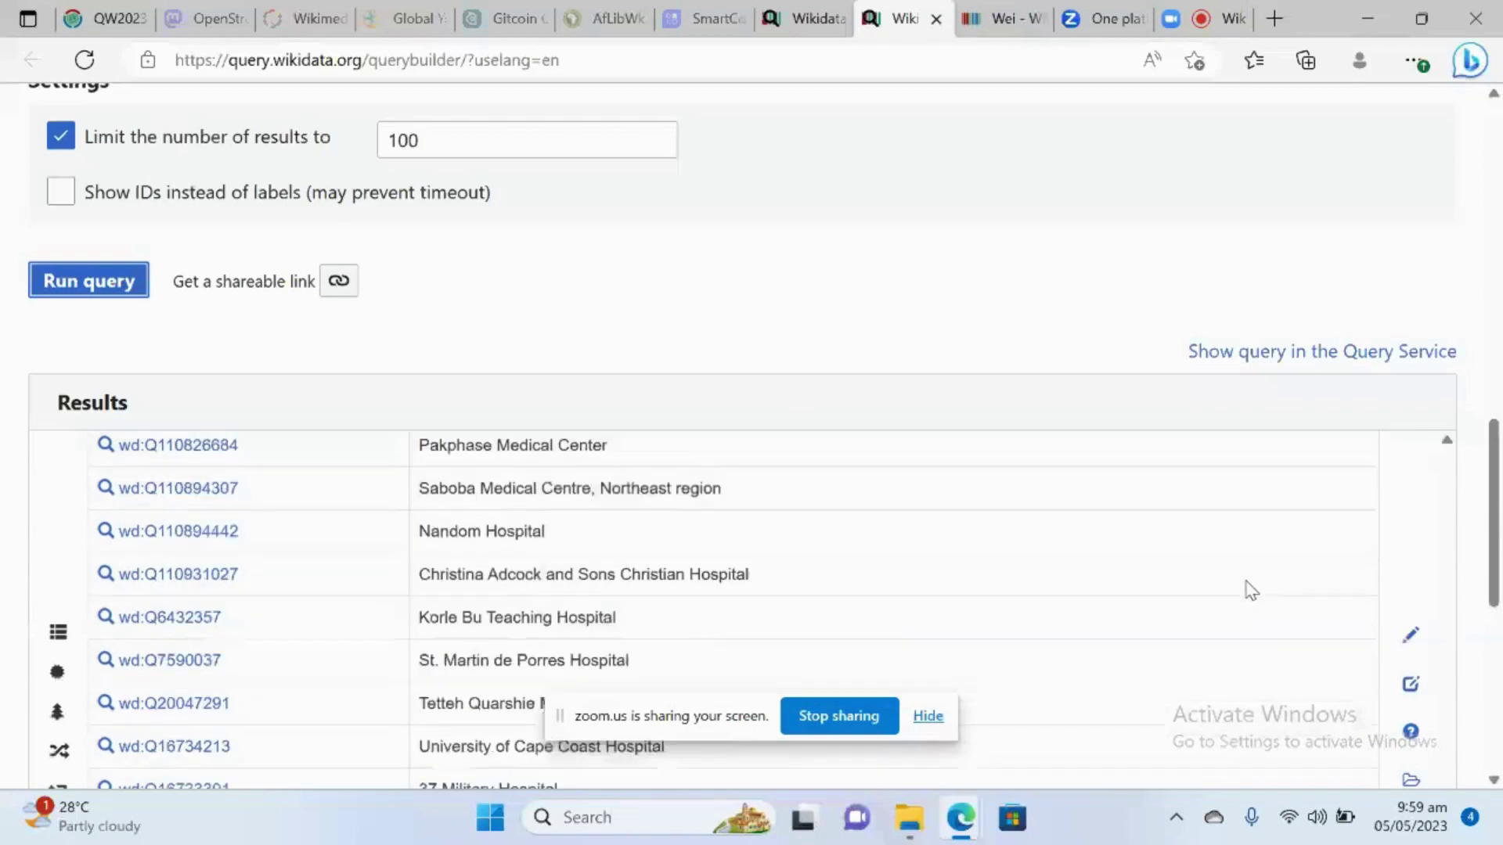
pyautogui.moveTo(1418, 624)
pyautogui.scroll(-1, 1418, 623)
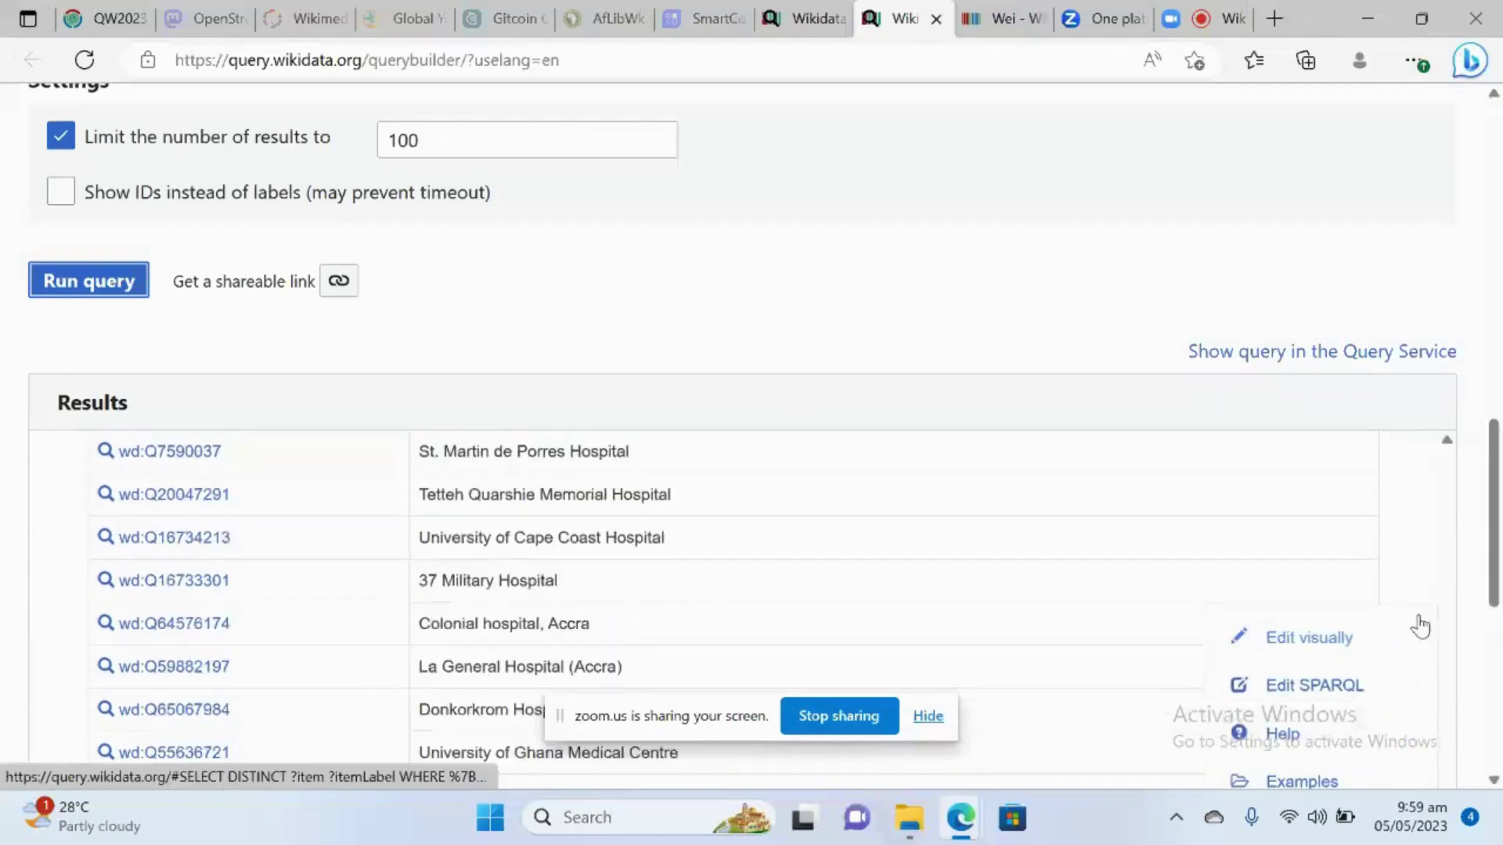
# Check which file formats are offered for downloading the hospital query results
pyautogui.scroll(-3, 1365, 700)
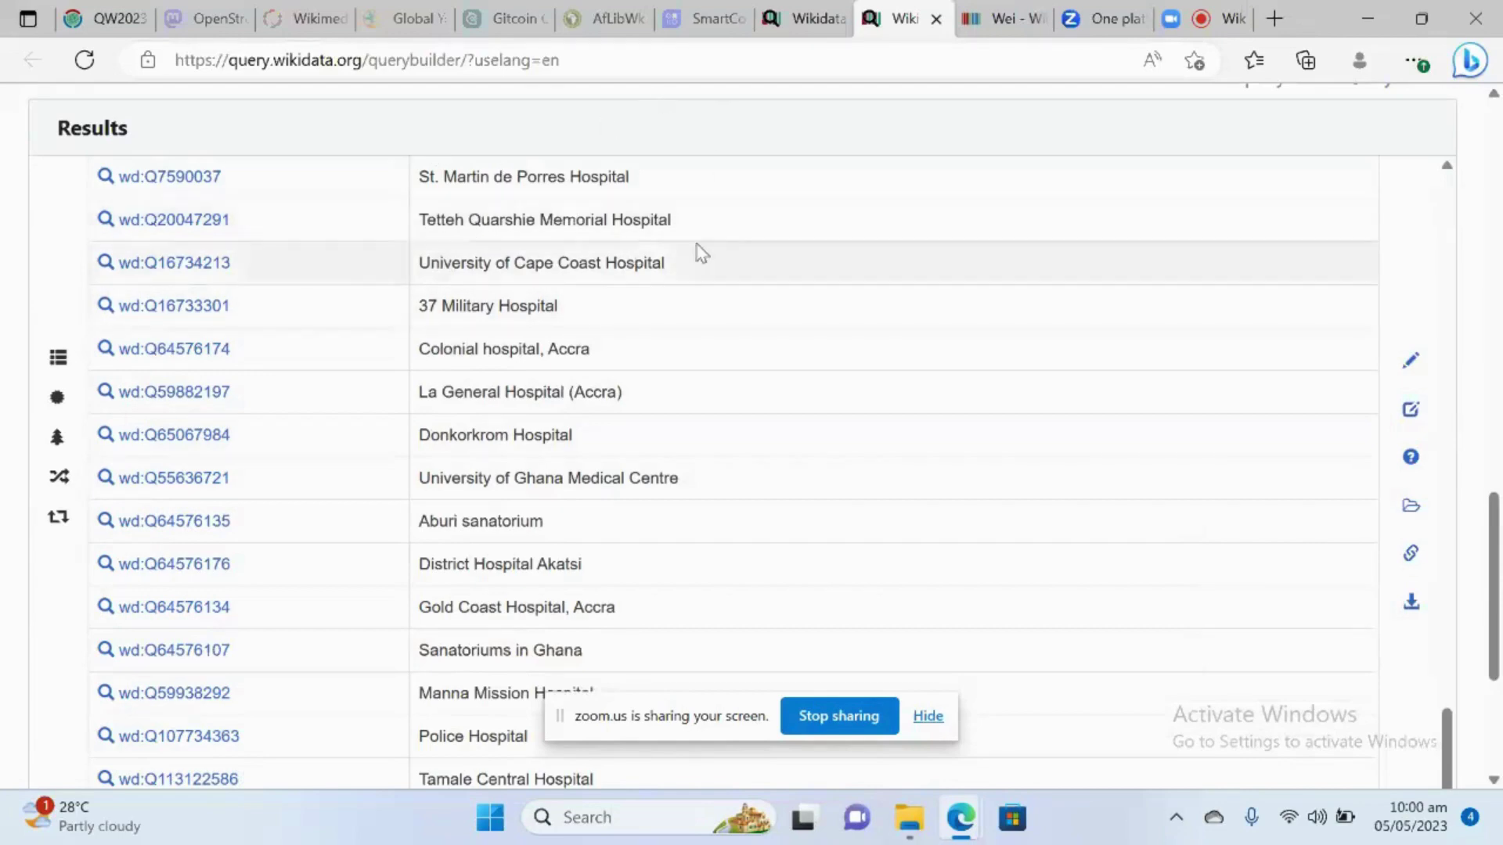
pyautogui.scroll(-2, 498, 477)
pyautogui.scroll(10, 501, 474)
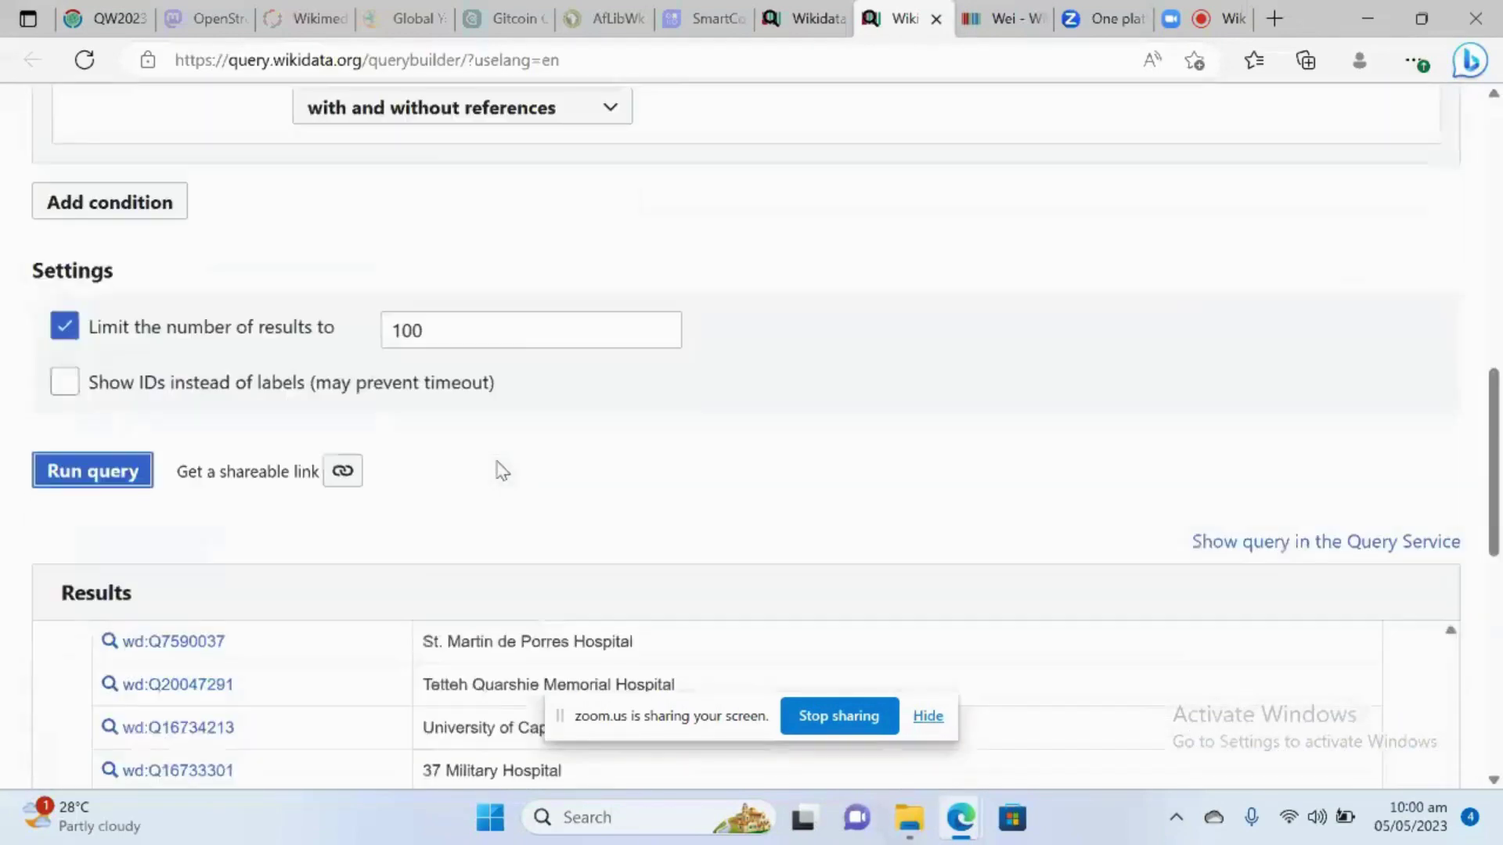
pyautogui.scroll(-5, 501, 470)
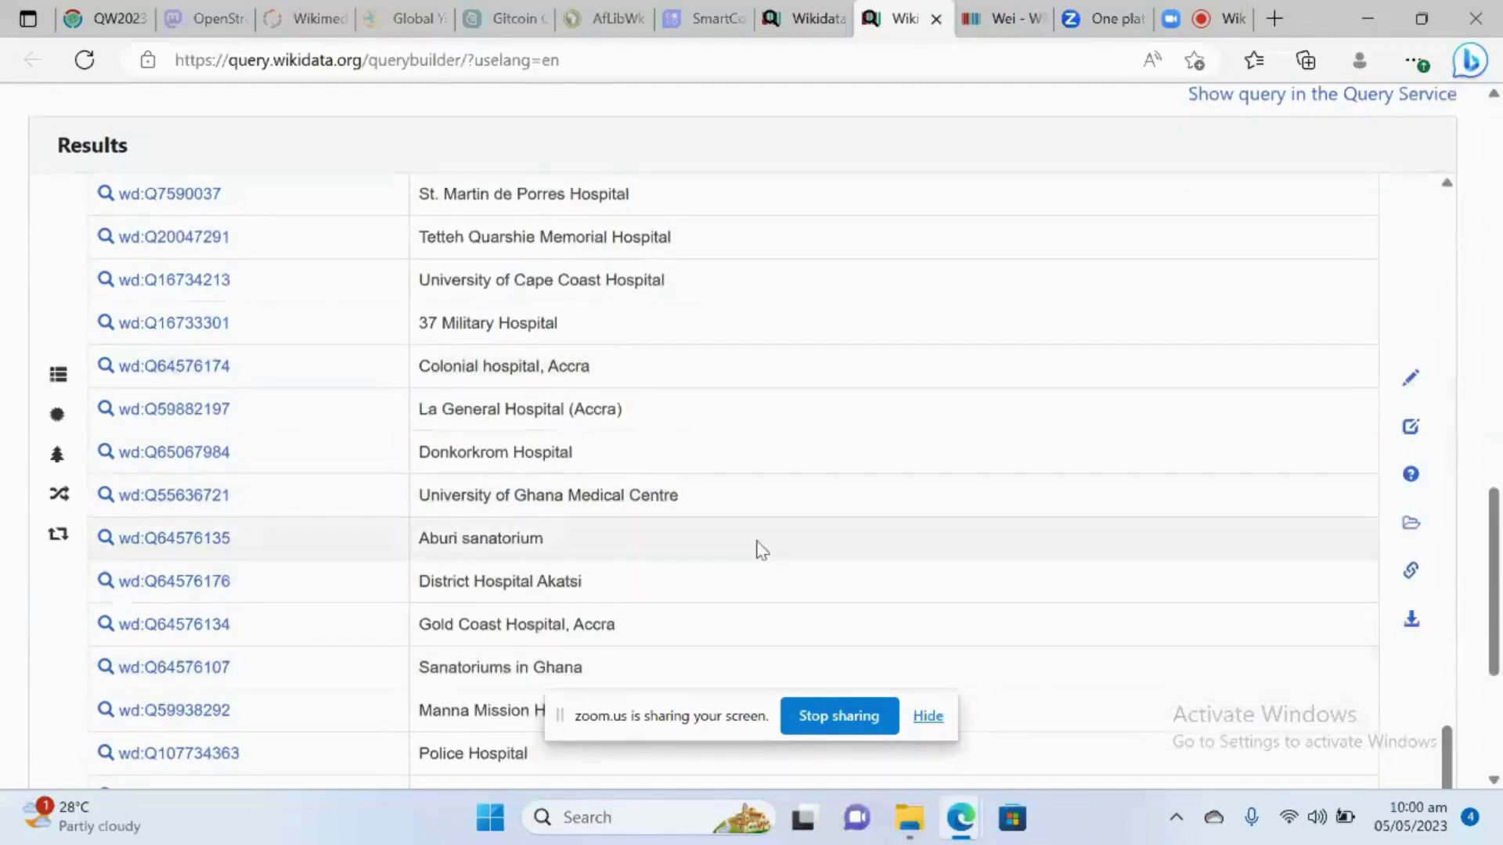
pyautogui.scroll(-2, 763, 548)
pyautogui.moveTo(1409, 503)
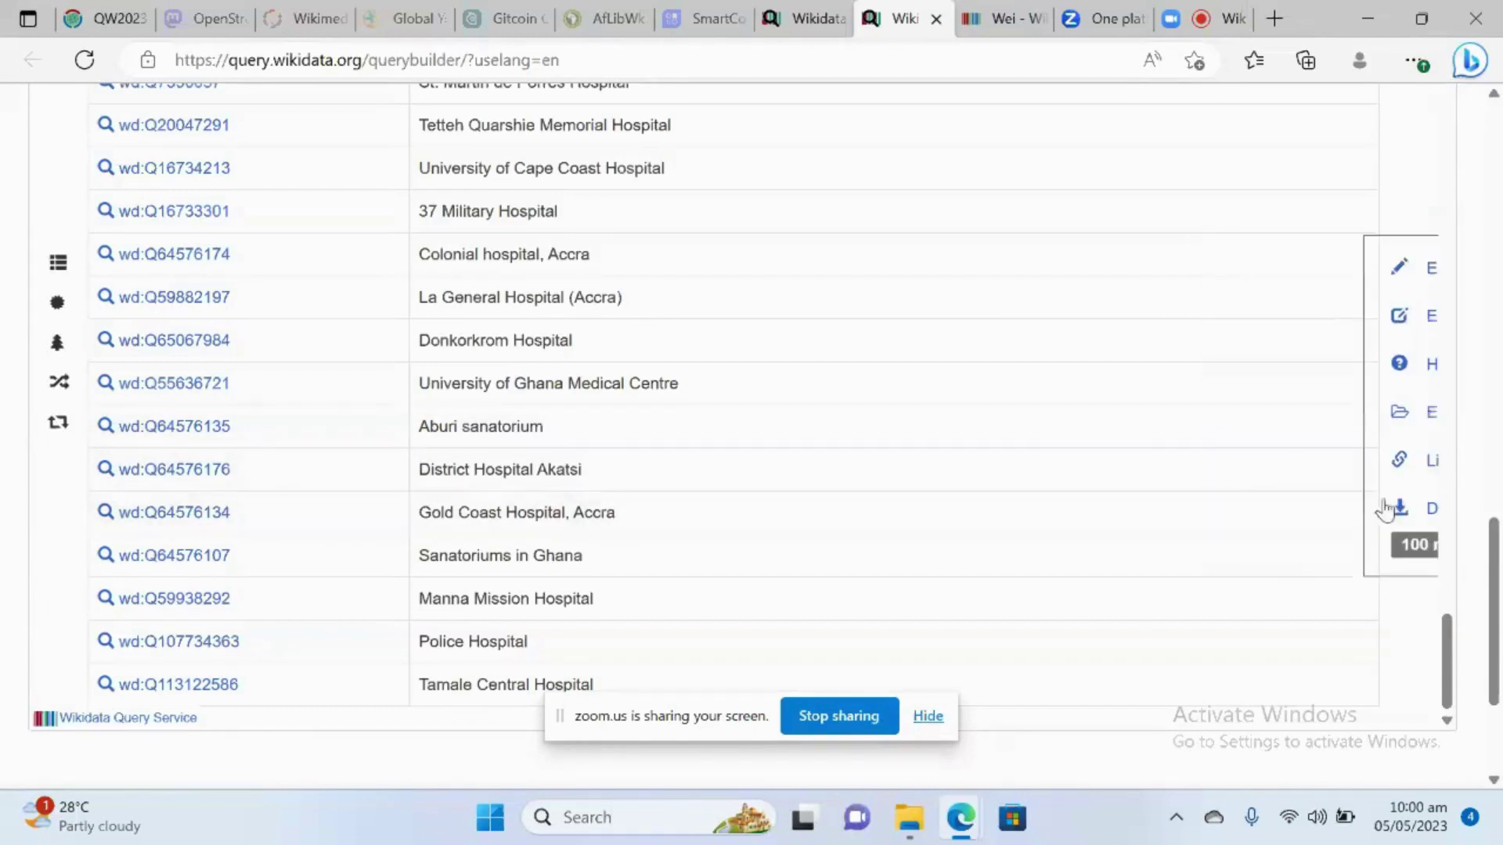
pyautogui.click(1342, 509)
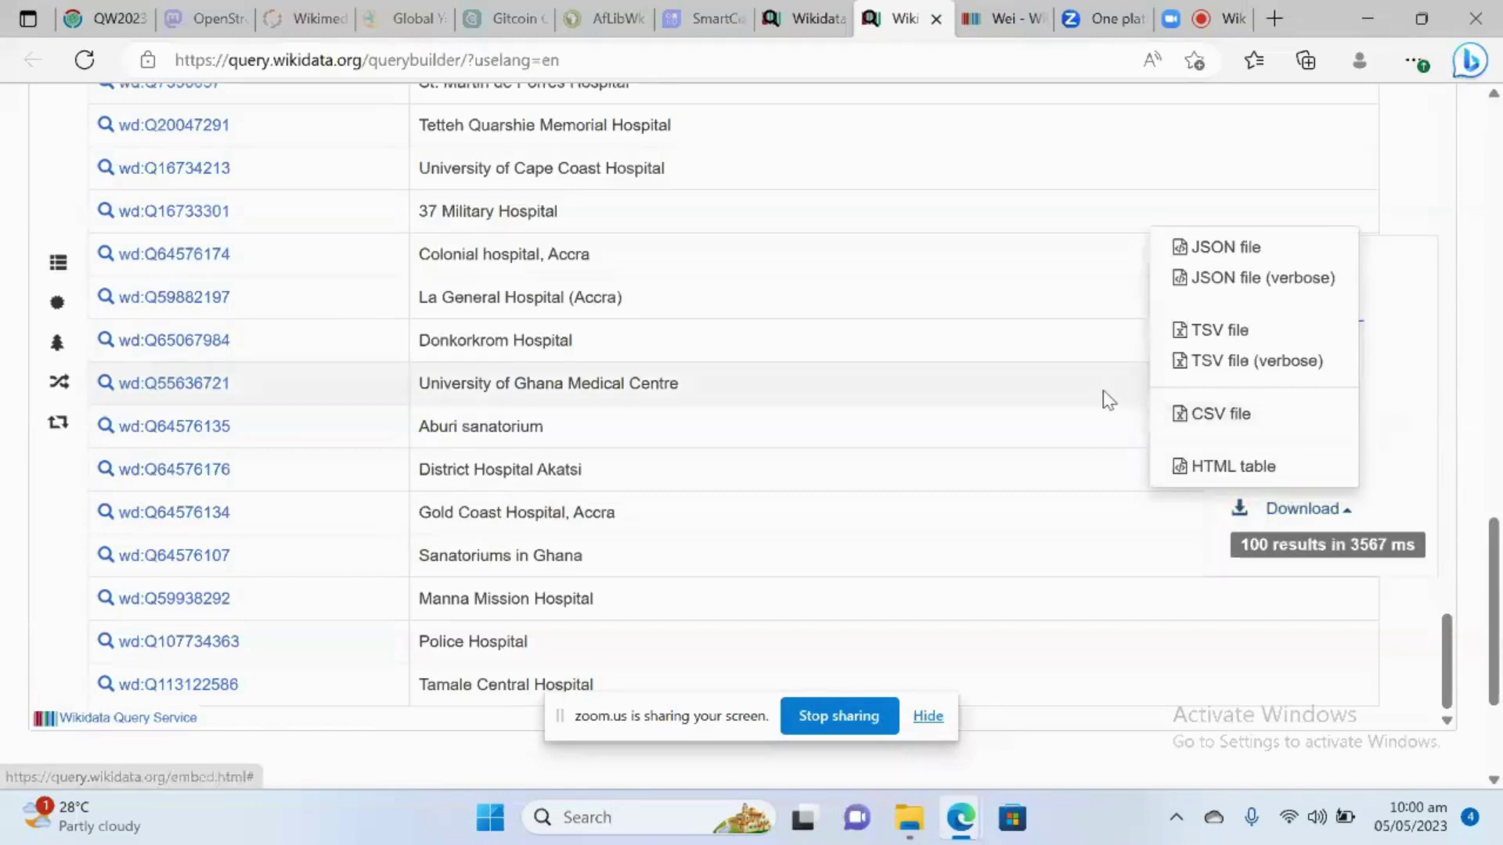
pyautogui.click(1130, 256)
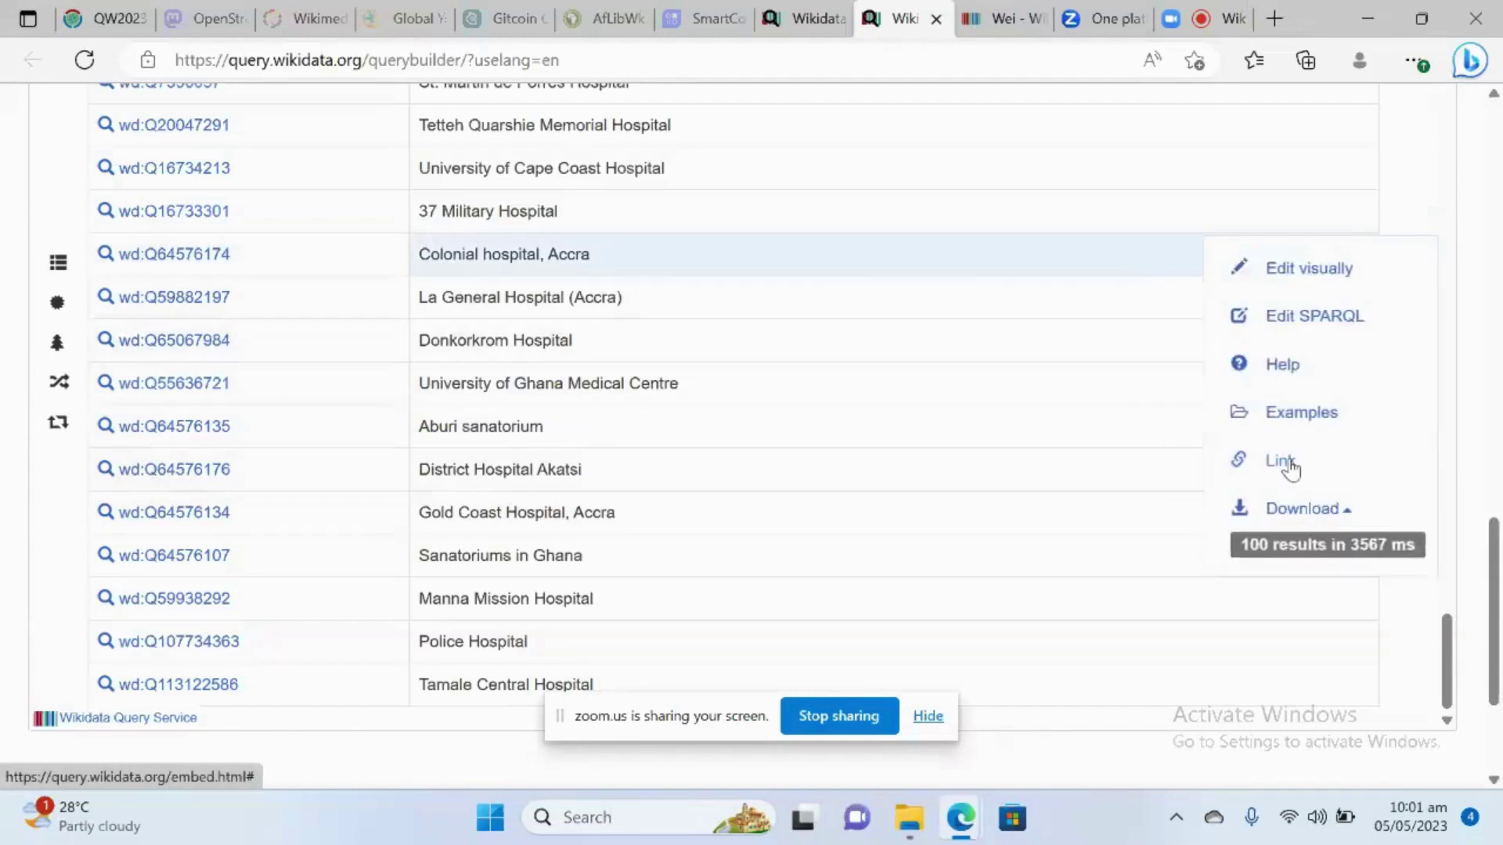
# Generate a short link to the hospital query results and copy it
pyautogui.click(1284, 464)
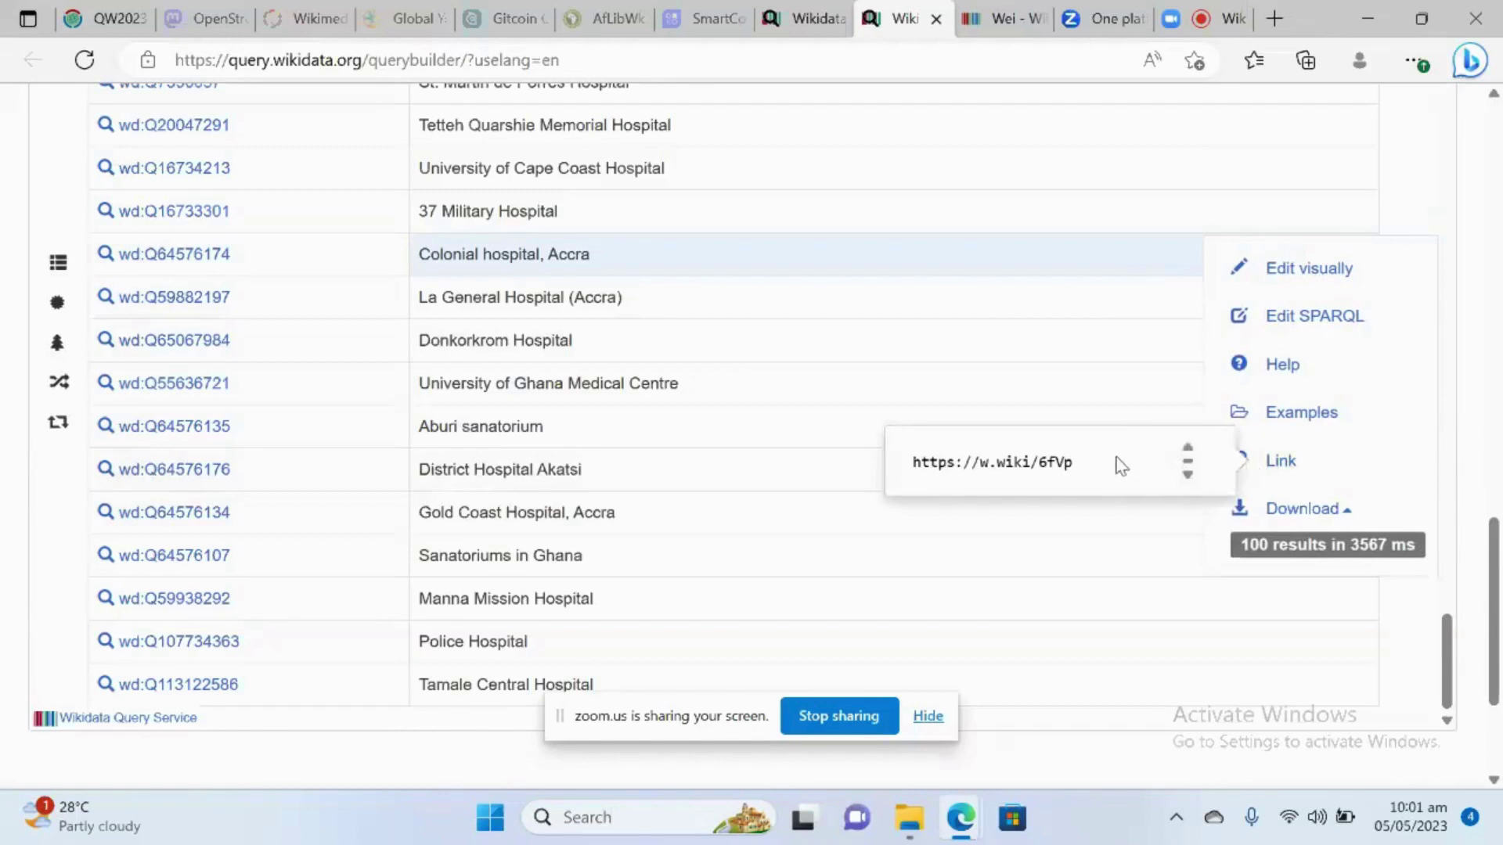
pyautogui.moveTo(1096, 470); pyautogui.dragTo(906, 477)
pyautogui.hotkey('ctrl', 'c')
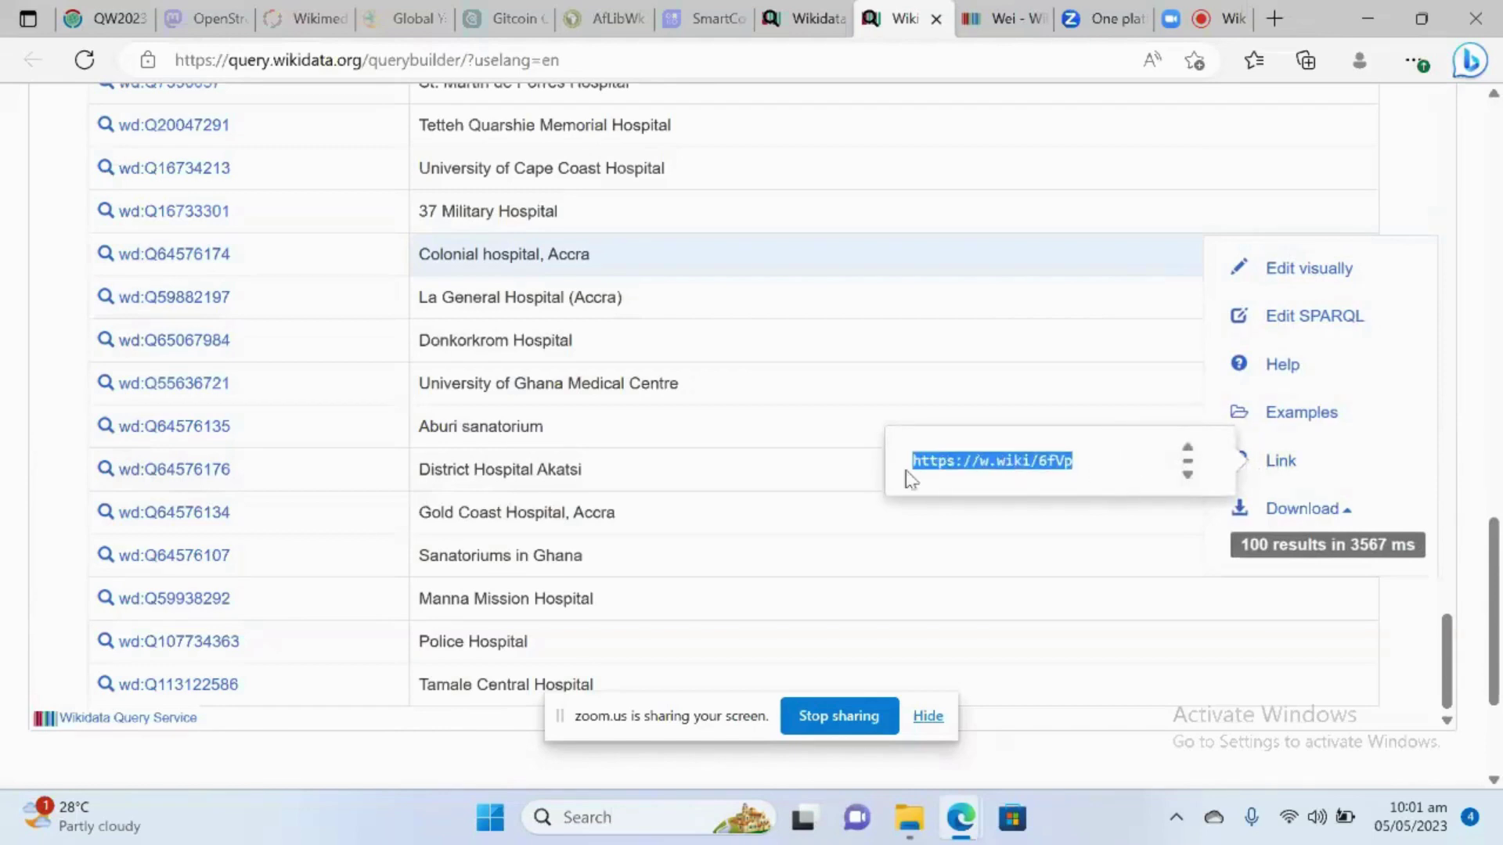
# Open the copied short link in a new browser tab and look through its list of hospitals
pyautogui.moveTo(1284, 497)
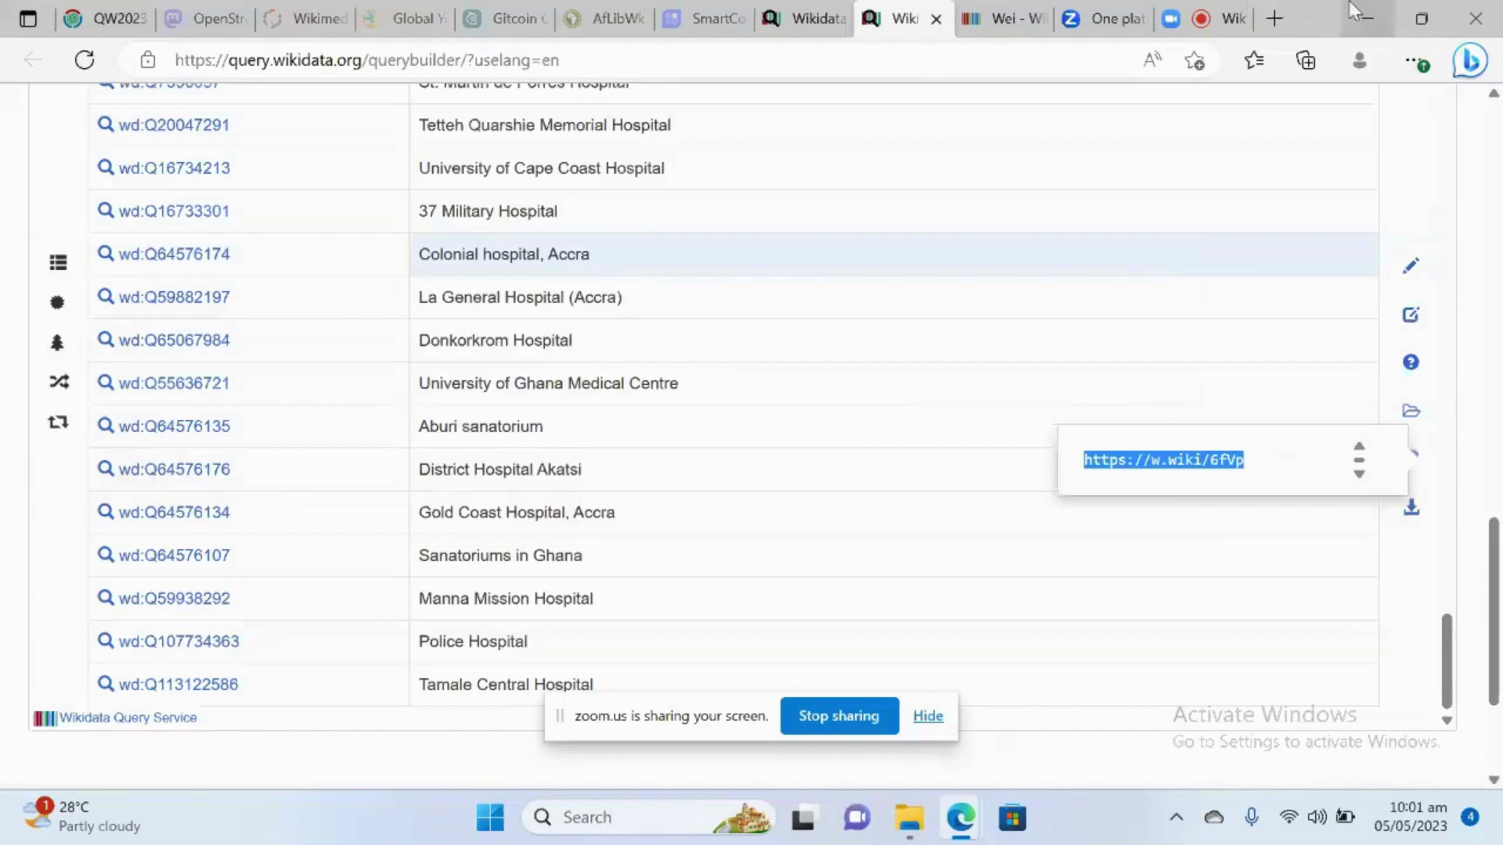
pyautogui.click(1274, 24)
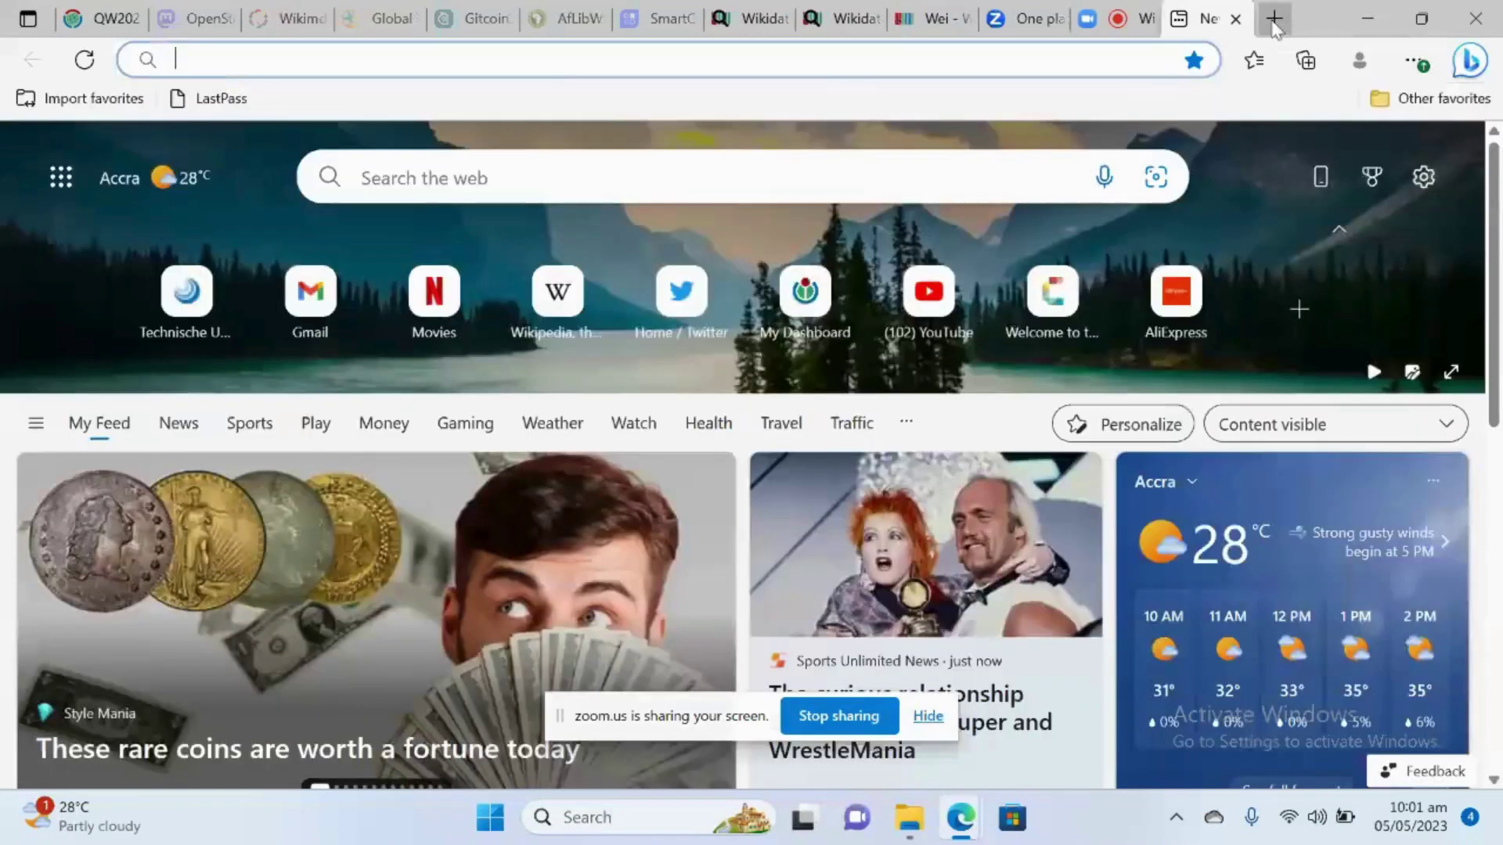
pyautogui.hotkey('ctrl', 'v')
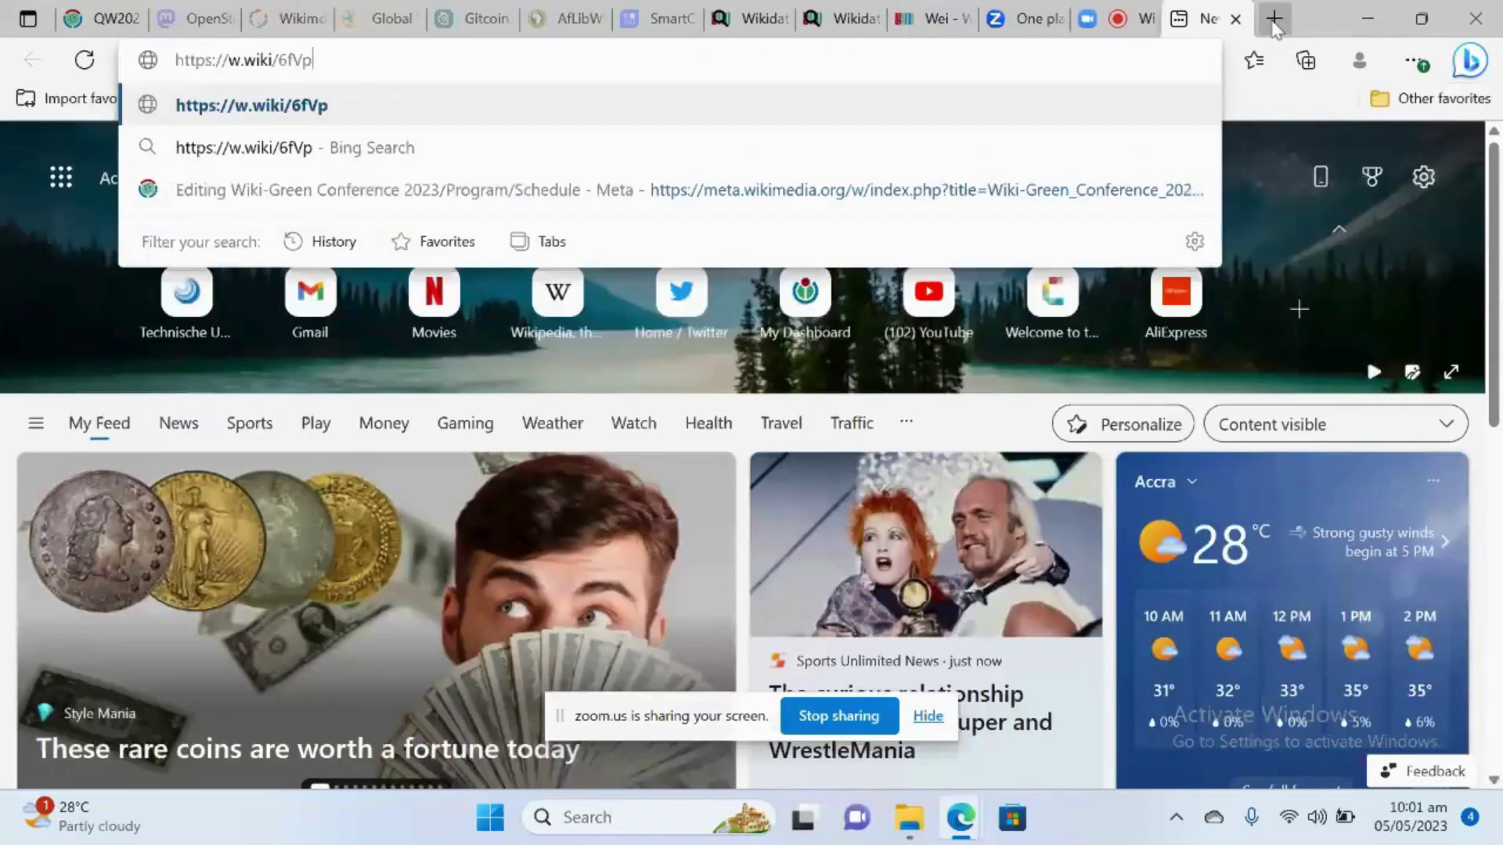
pyautogui.press('Return')
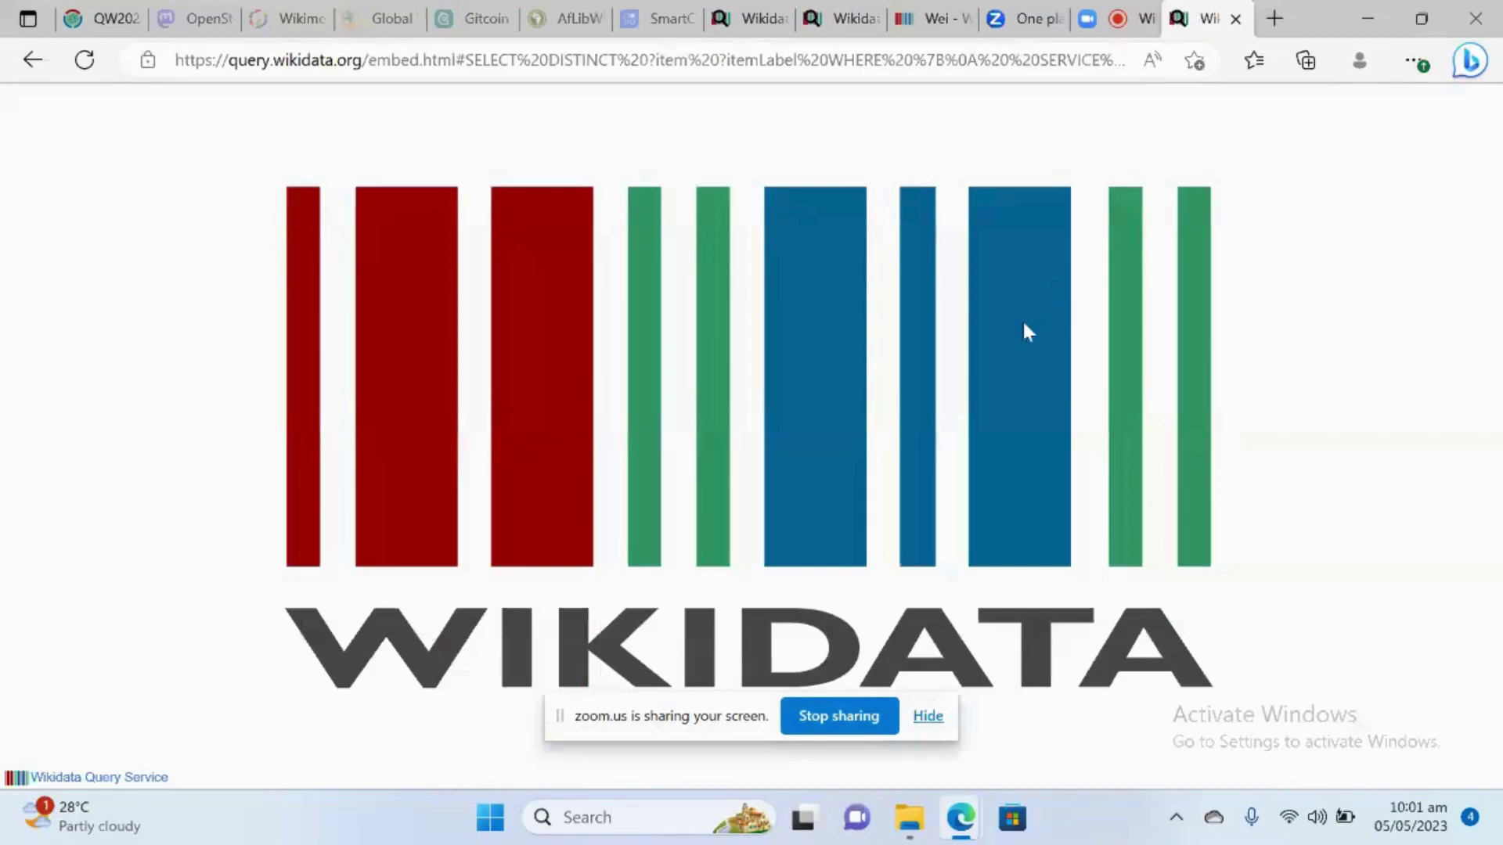
pyautogui.scroll(-5, 1007, 435)
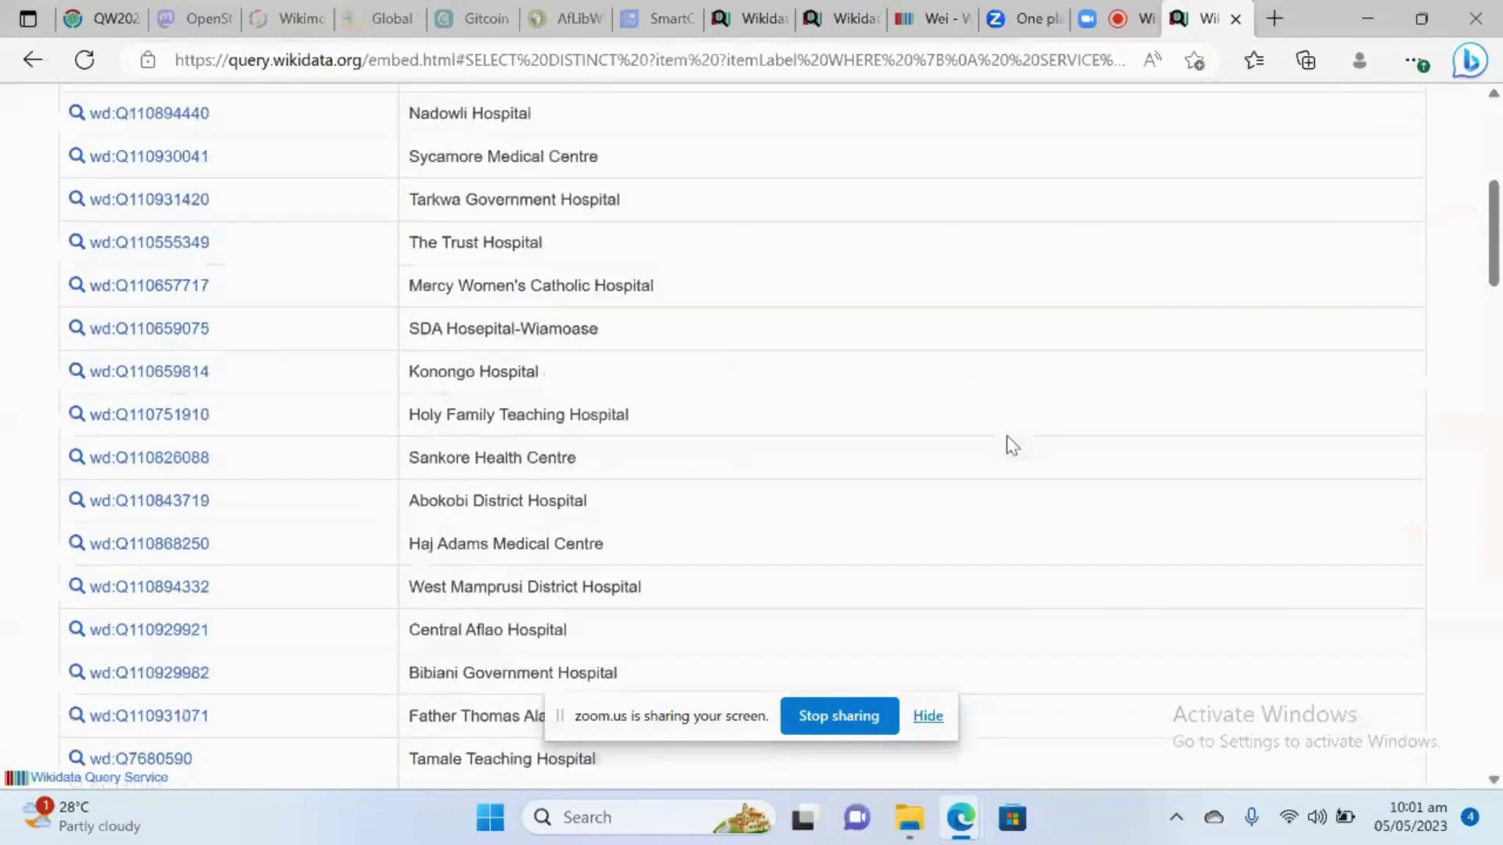
pyautogui.scroll(5, 1007, 435)
pyautogui.scroll(-20, 1007, 435)
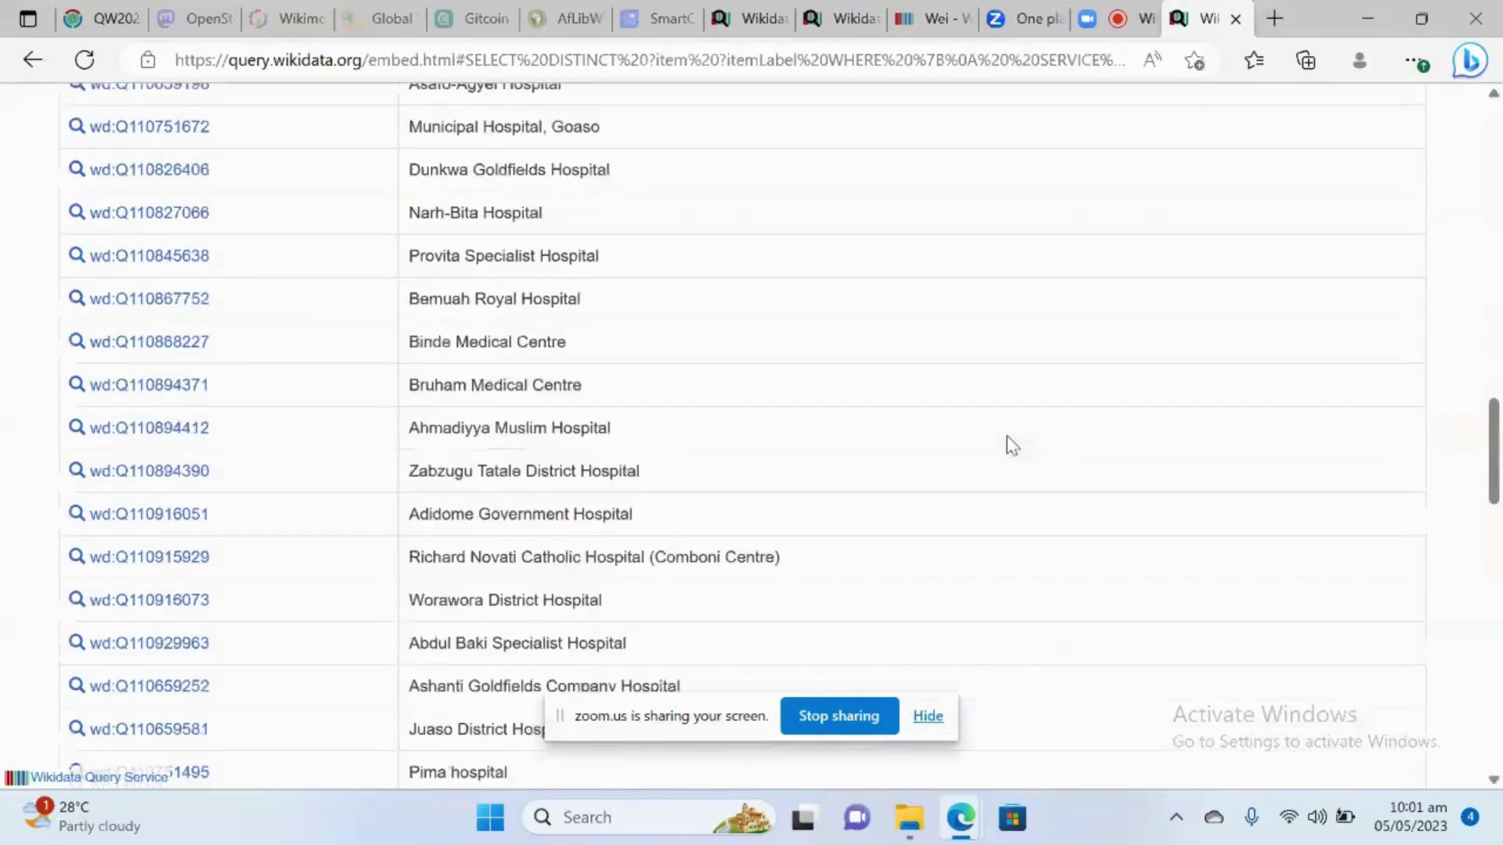
pyautogui.scroll(-20, 1007, 435)
pyautogui.scroll(20, 1006, 435)
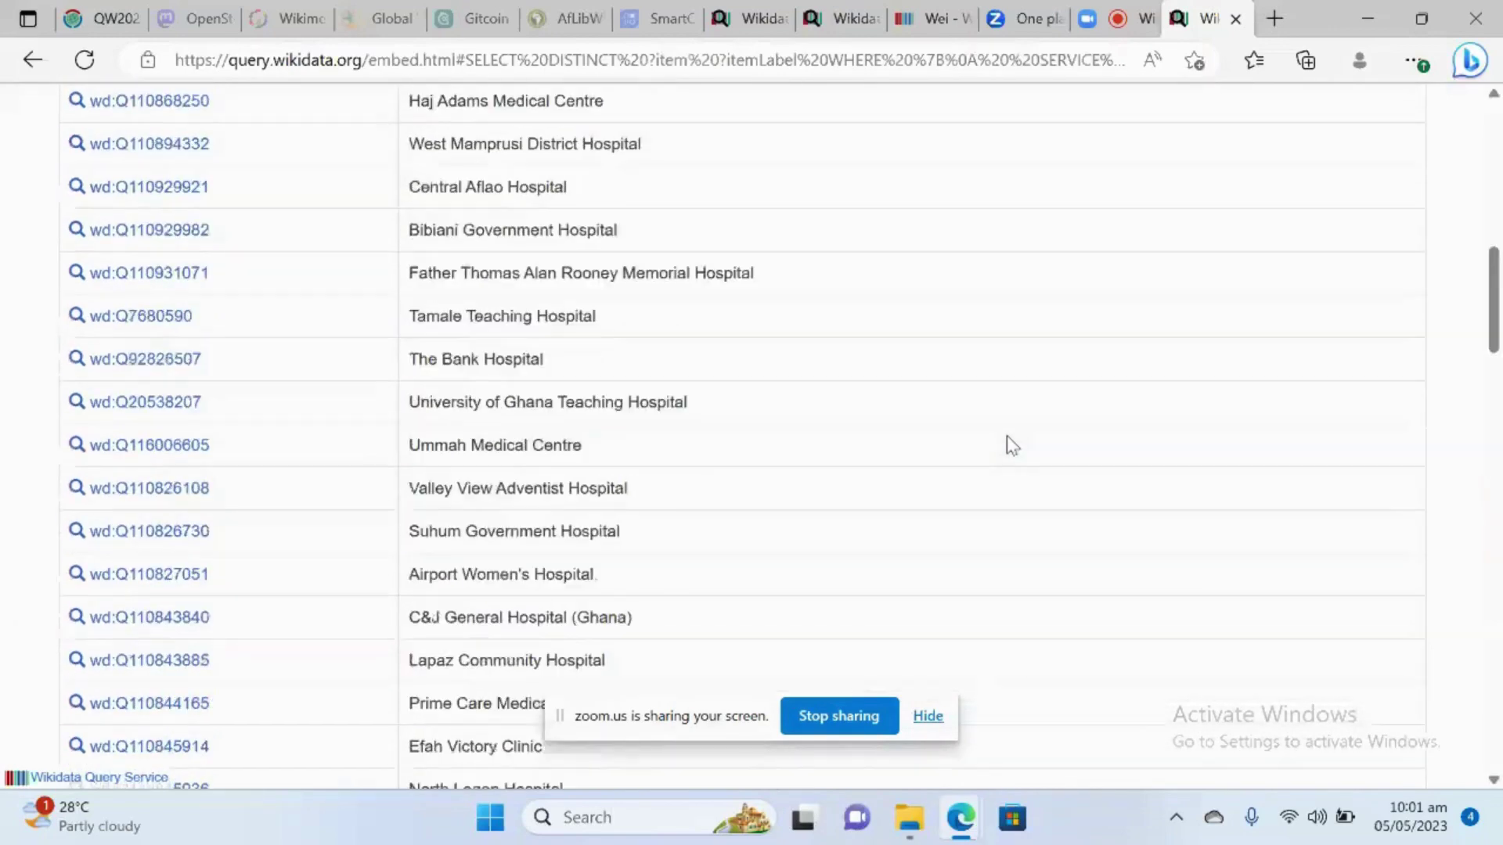
pyautogui.scroll(12, 1006, 436)
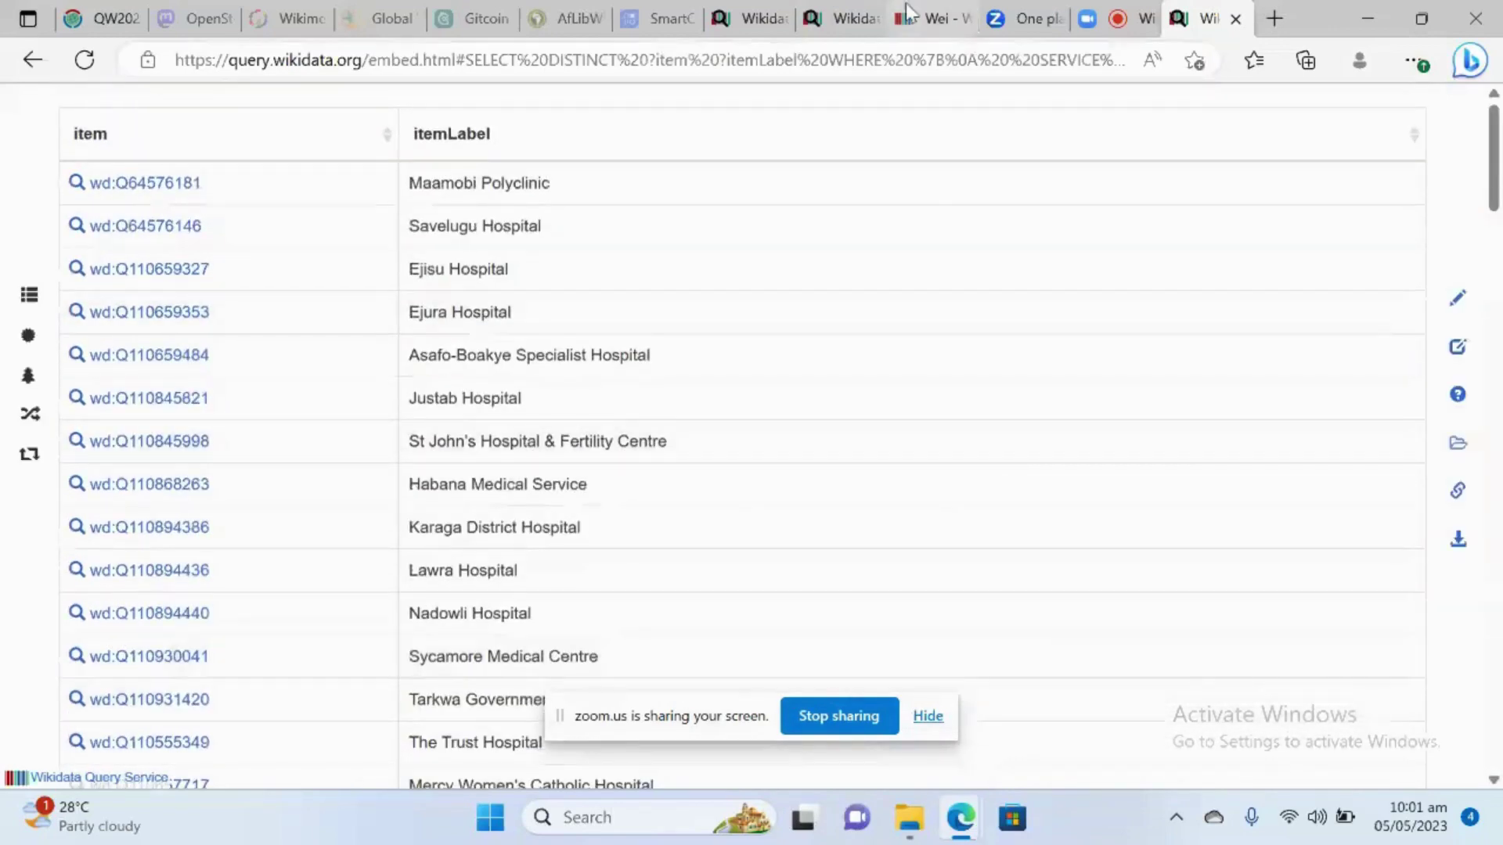
# Return to the open Query Builder page and go to the conditions of the hospital query
pyautogui.click(1135, 31)
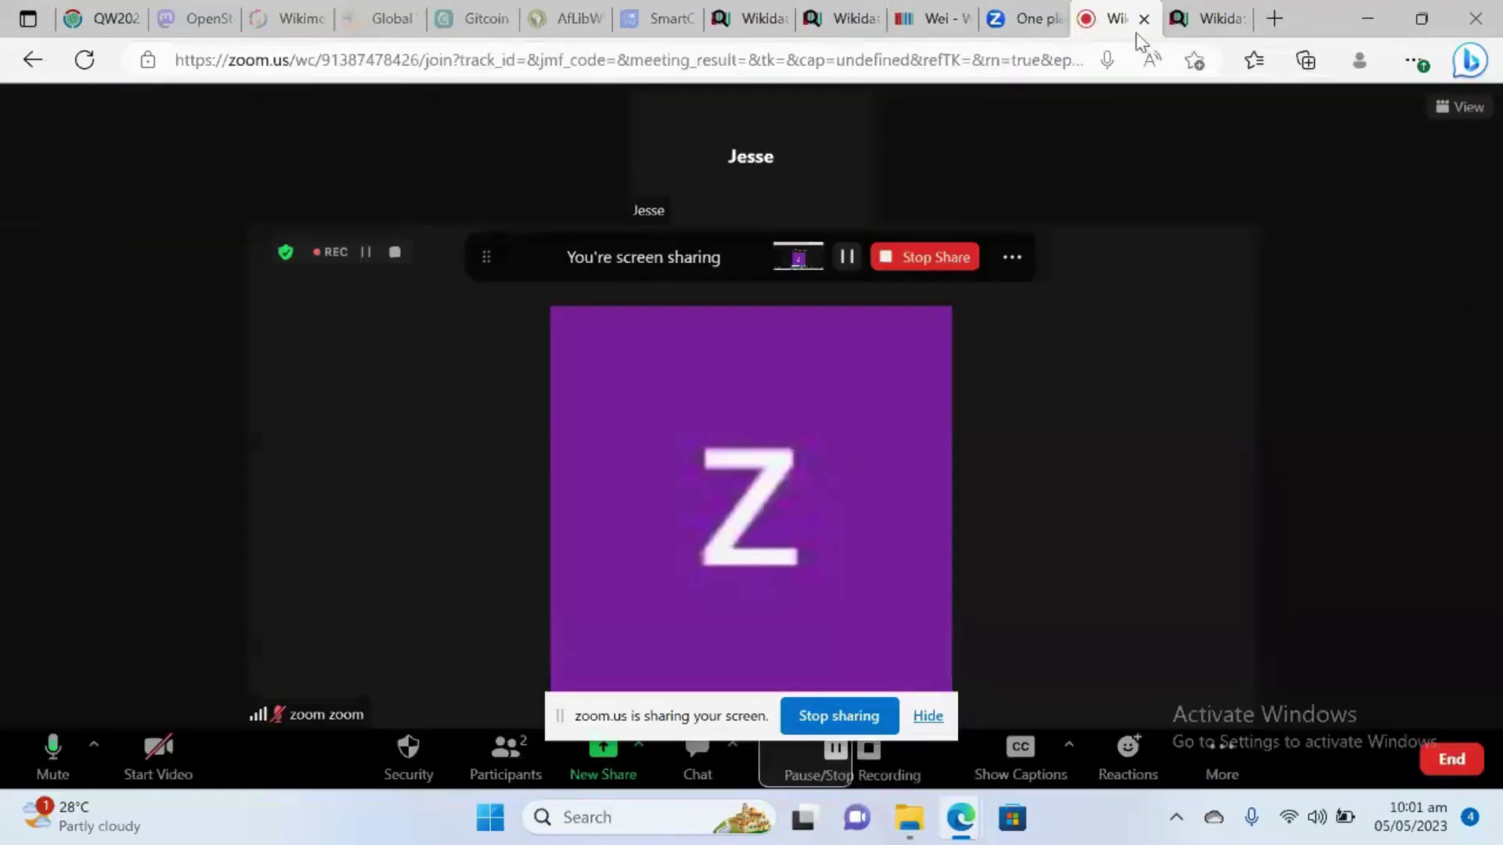
pyautogui.click(1205, 19)
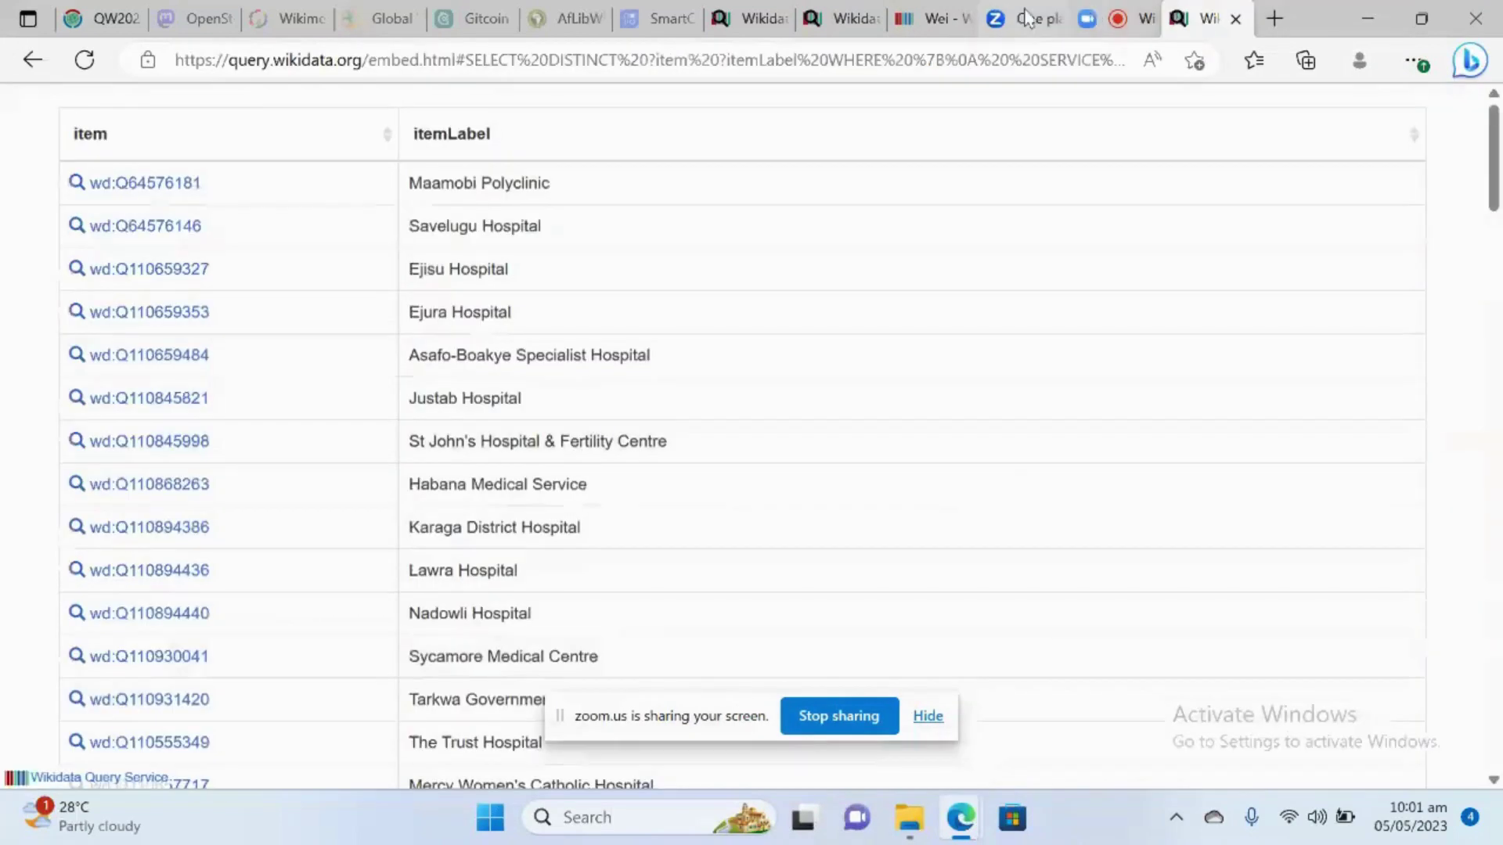
pyautogui.click(919, 20)
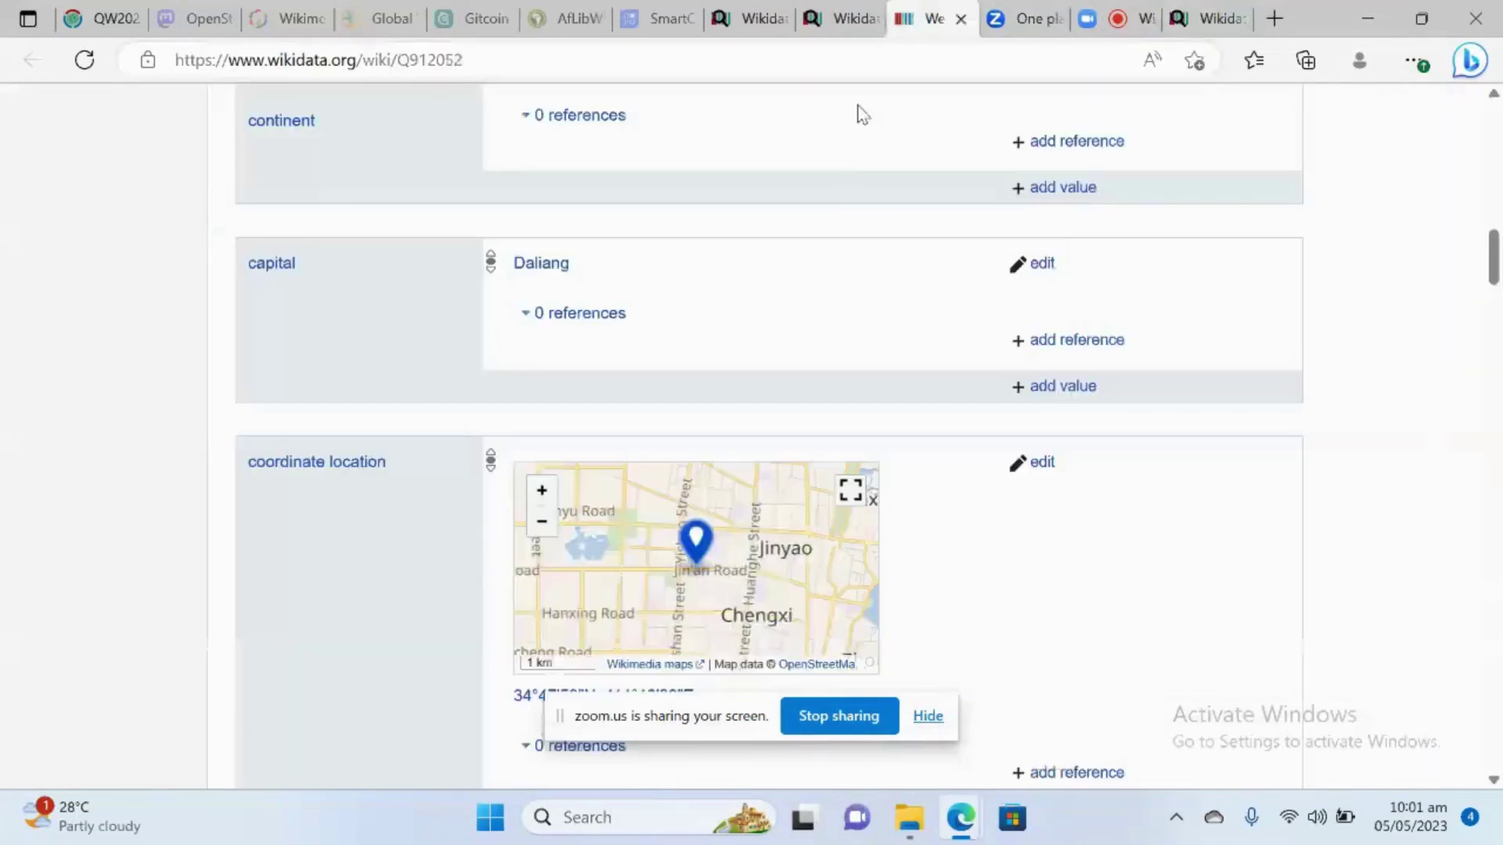
pyautogui.click(1210, 19)
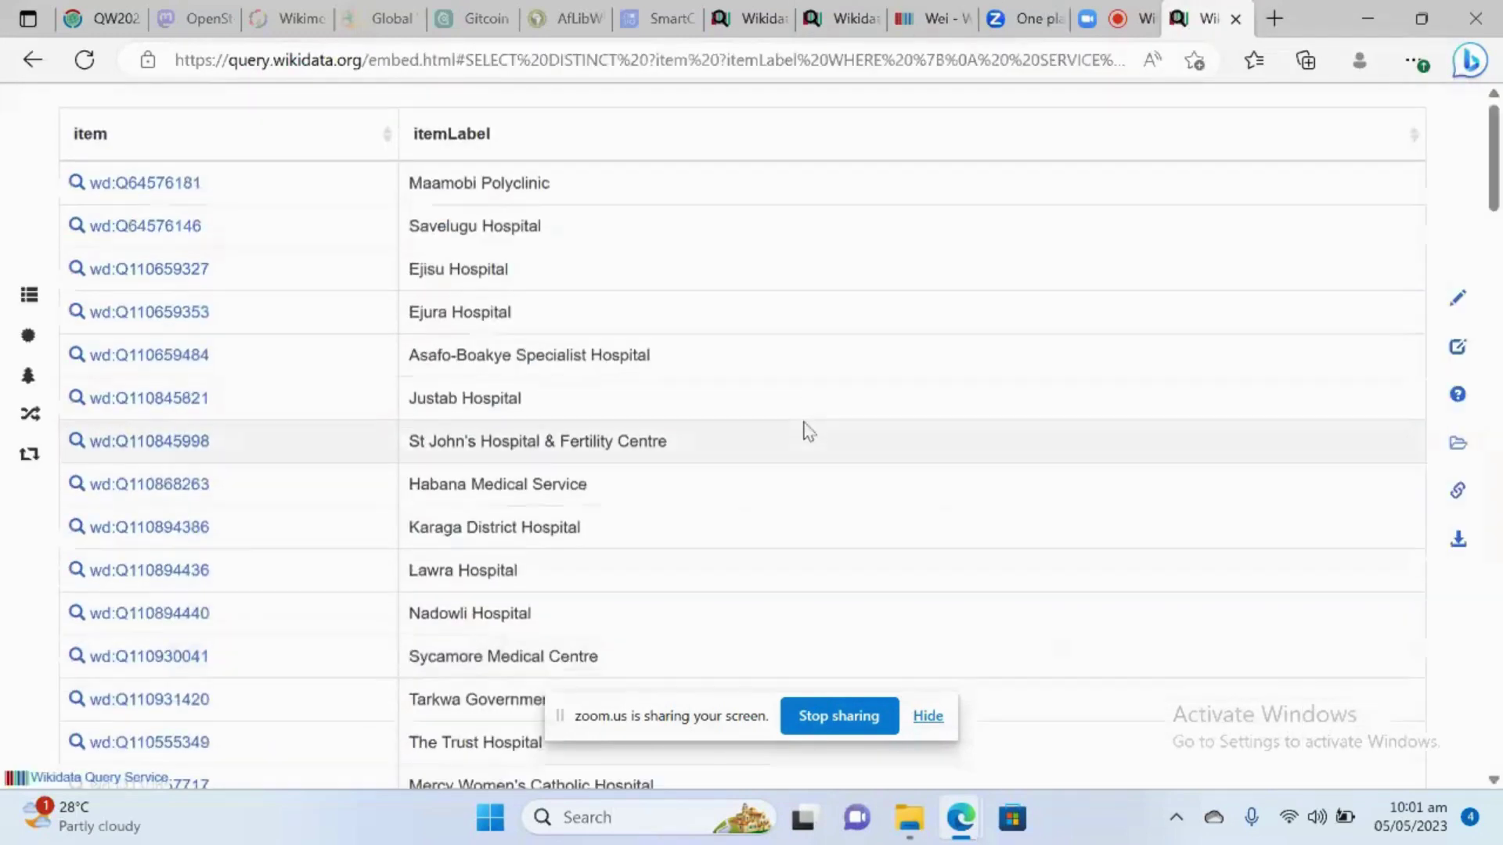
pyautogui.click(750, 16)
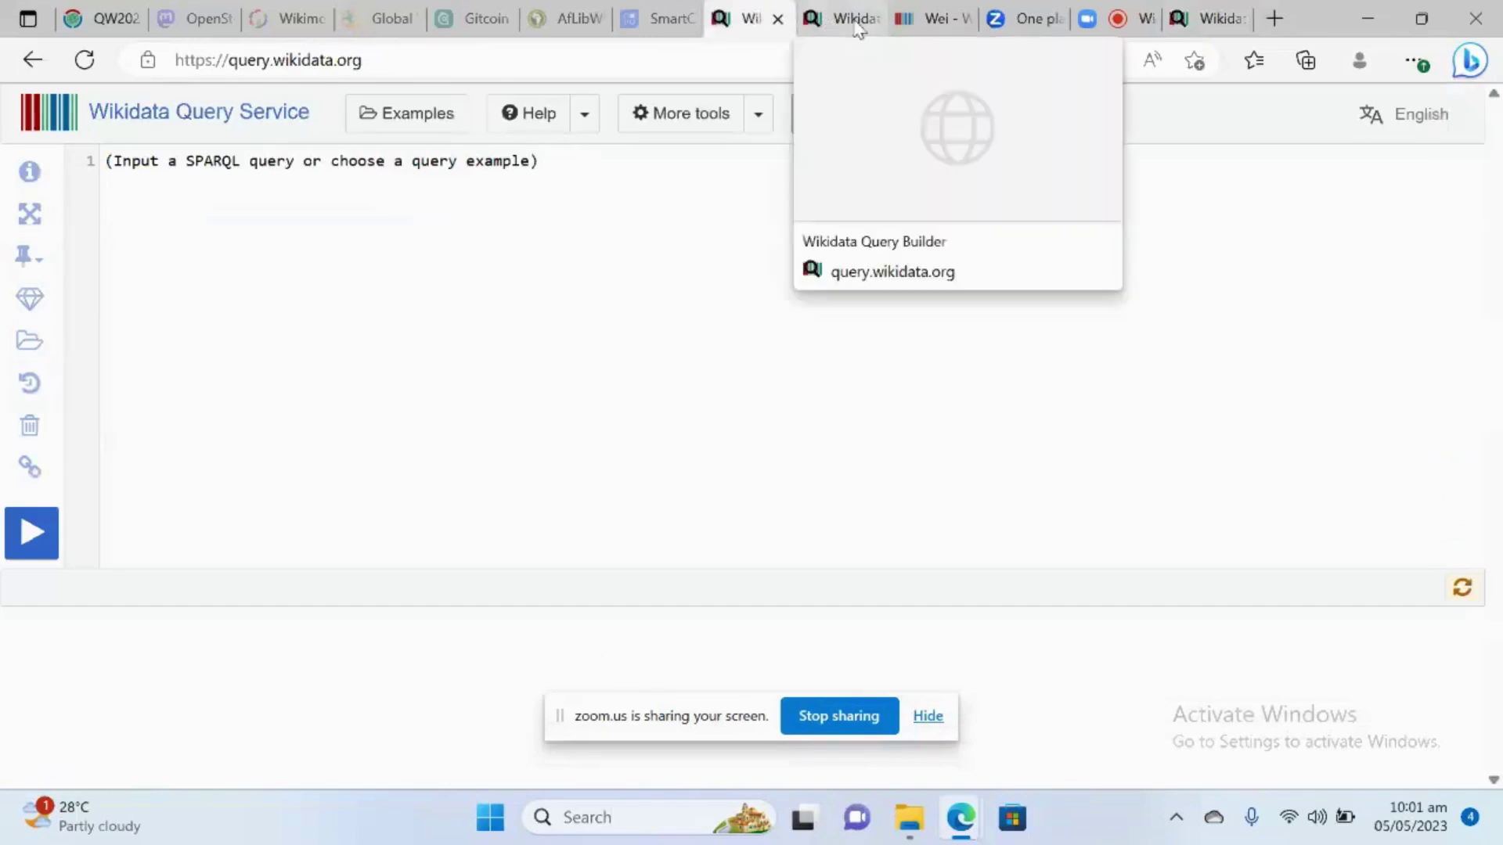
pyautogui.click(858, 28)
pyautogui.scroll(10, 106, 125)
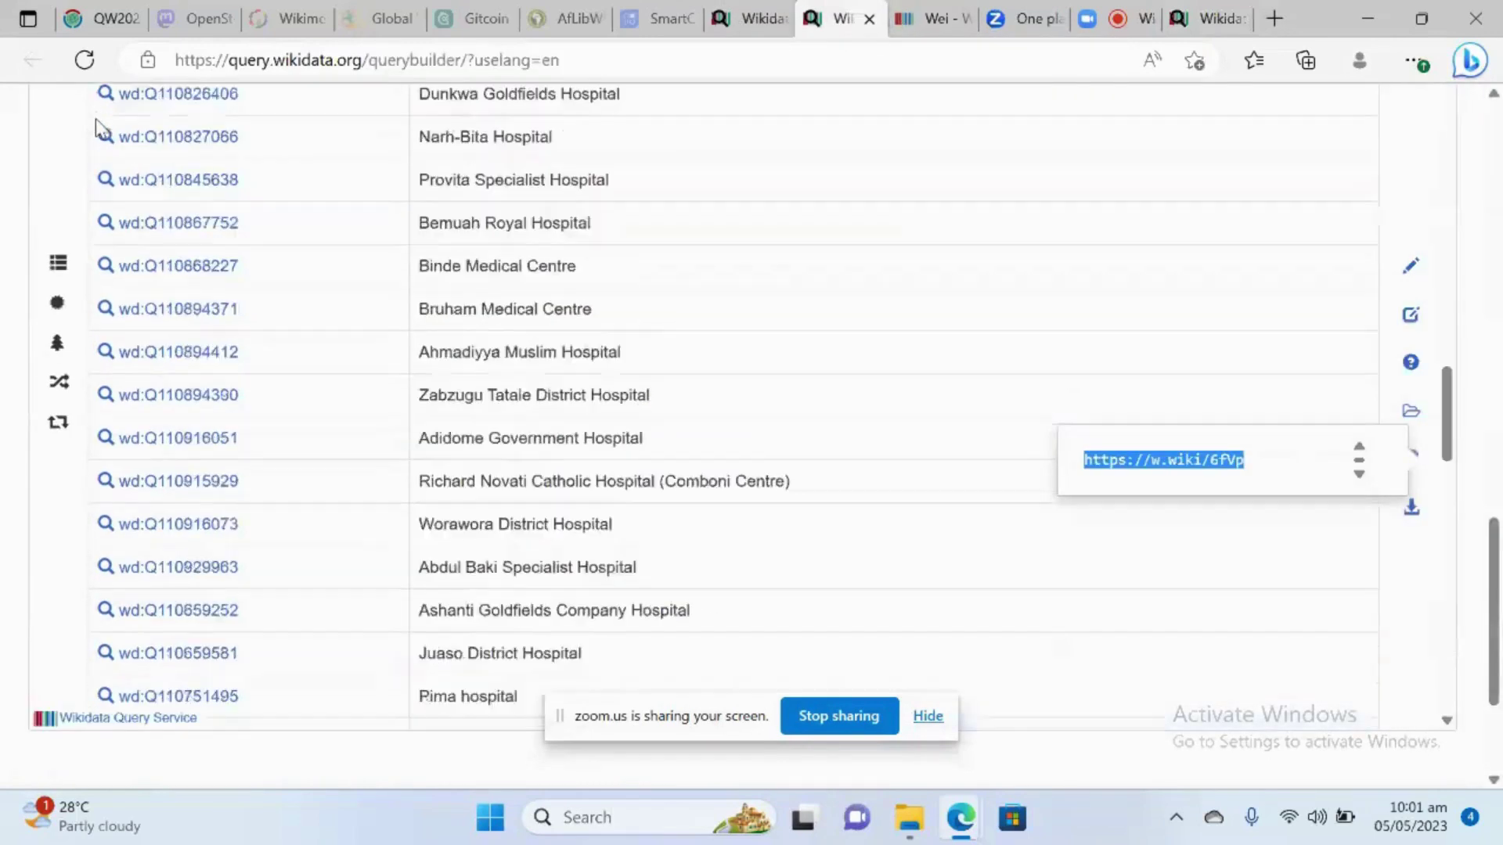
pyautogui.scroll(10, 1444, 203)
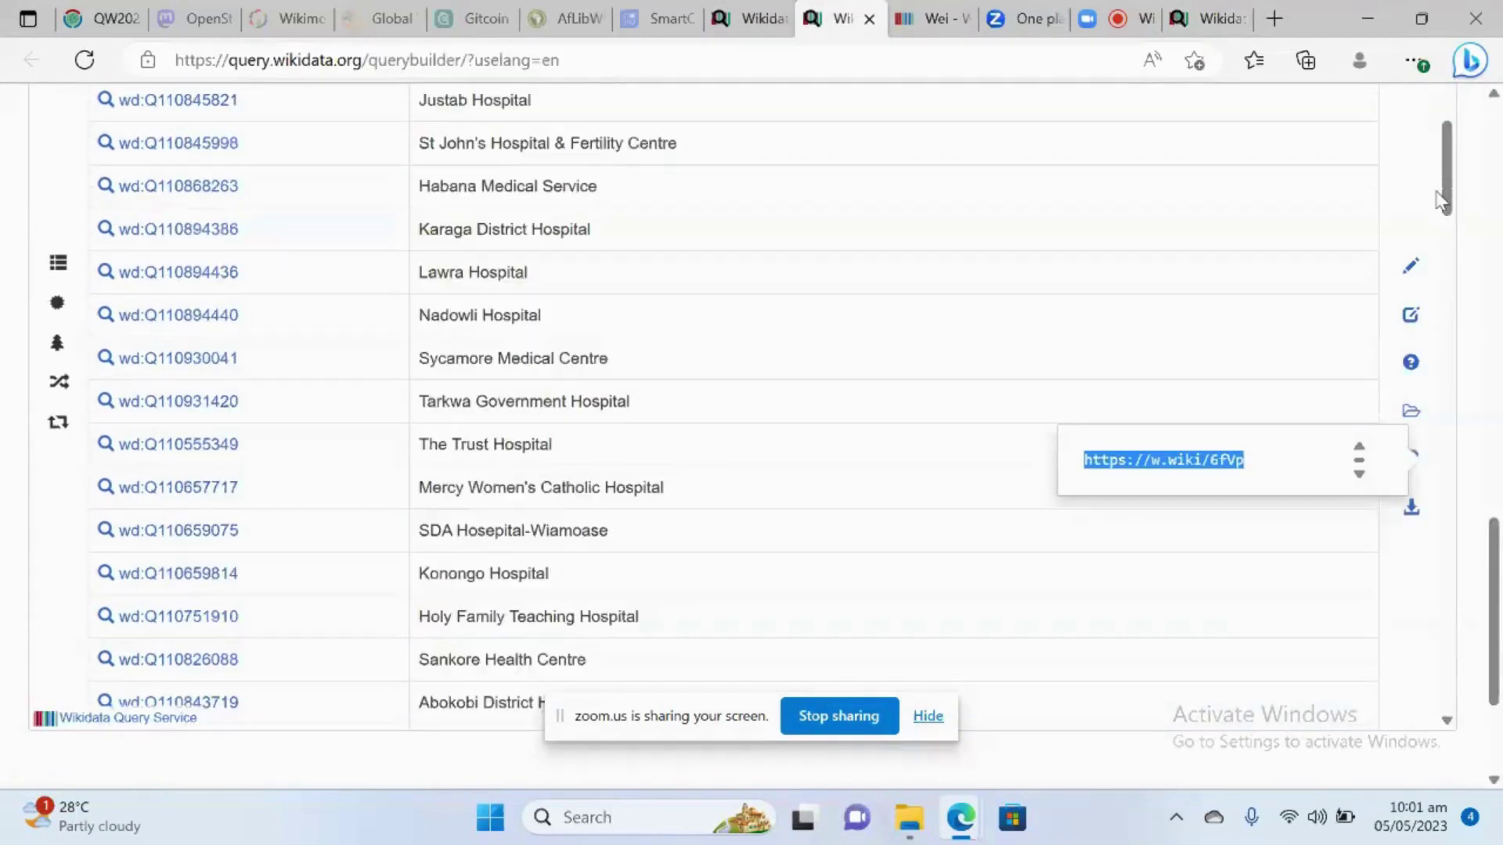
pyautogui.scroll(15, 1472, 204)
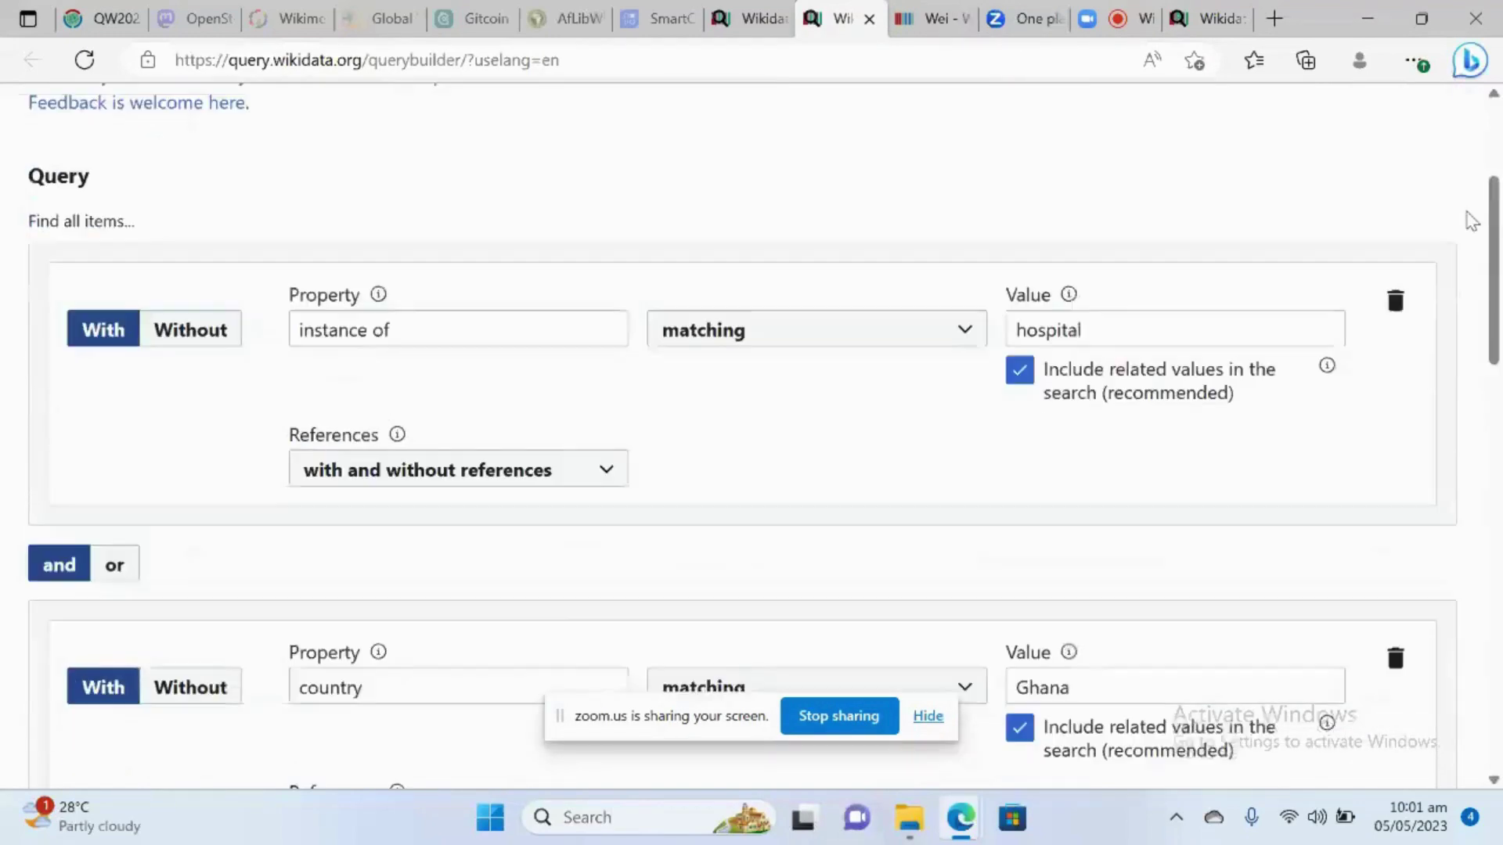
# Change the value of the instance of condition to secondary school, the organization where secondary education is provided
pyautogui.scroll(-1, 1472, 222)
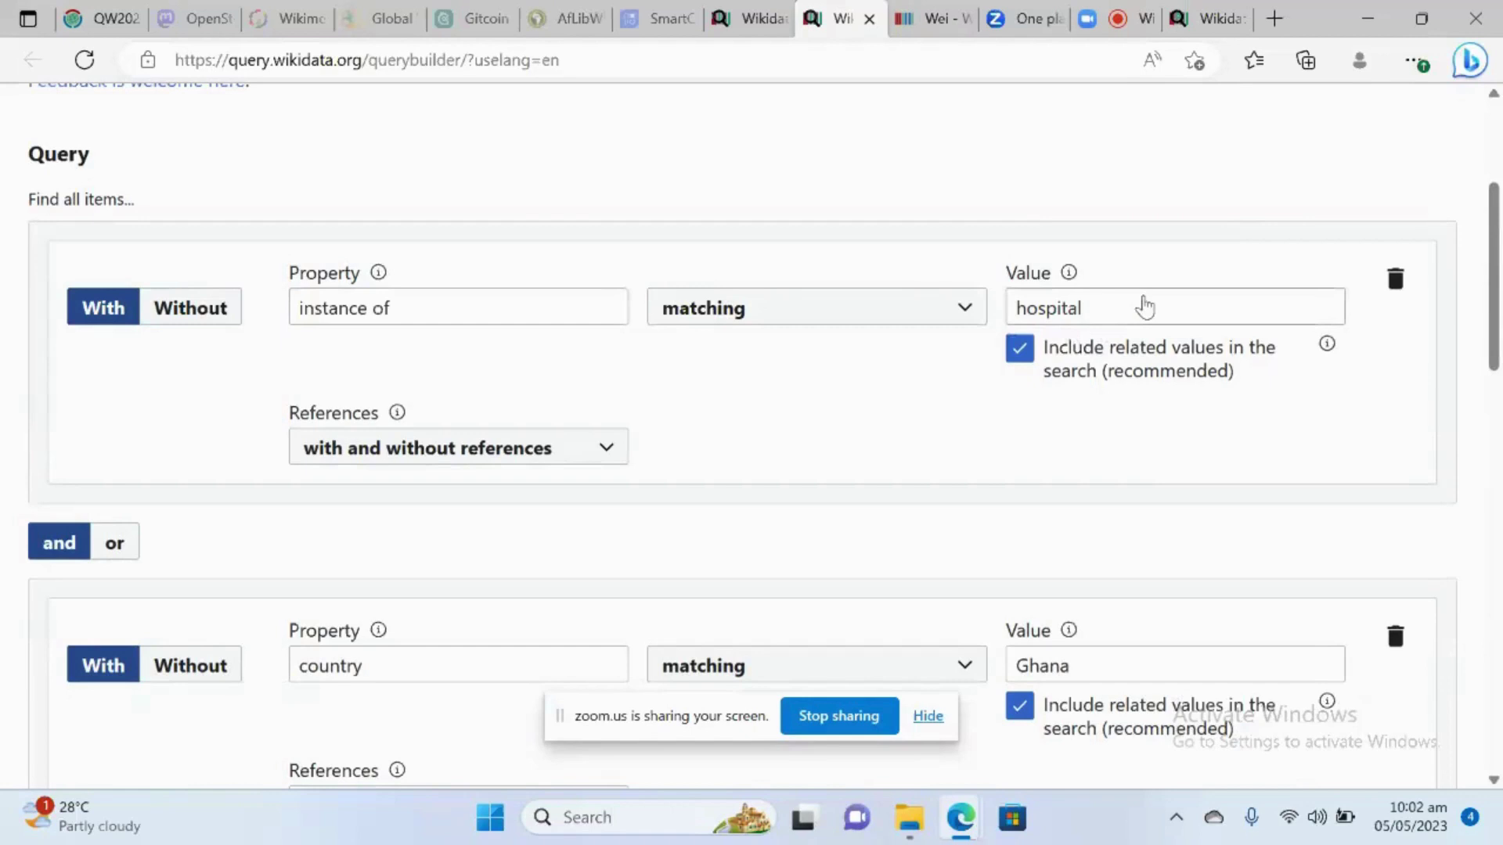
pyautogui.click(1139, 307)
pyautogui.press('BackSpace')
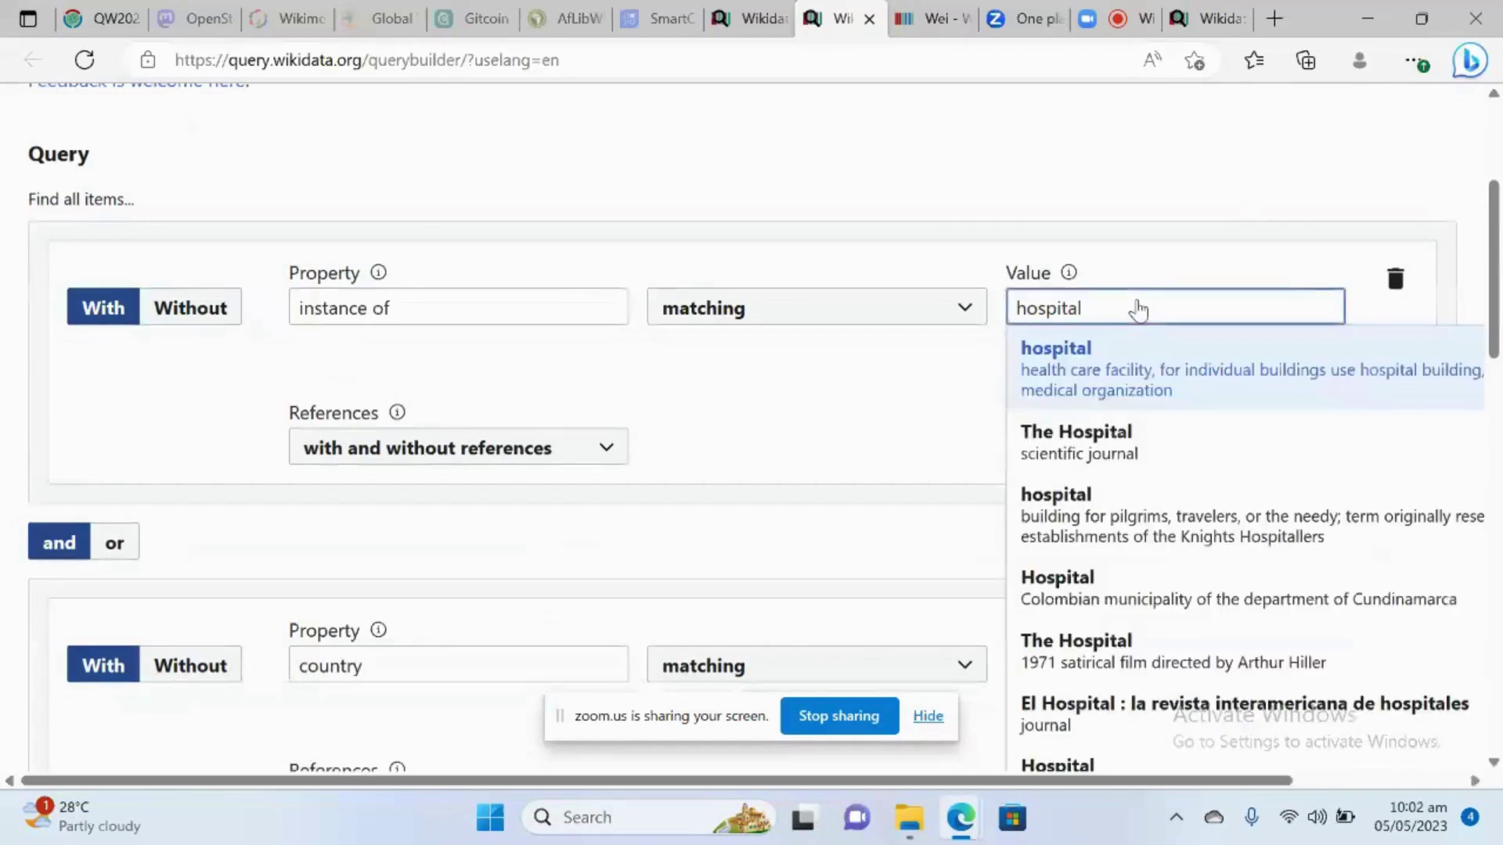
pyautogui.press('BackSpace')
pyautogui.press('BackSpace')
pyautogui.press('BackSpace')
pyautogui.press('BackSpace')
pyautogui.press('BackSpace')
pyautogui.press('BackSpace')
pyautogui.press('BackSpace')
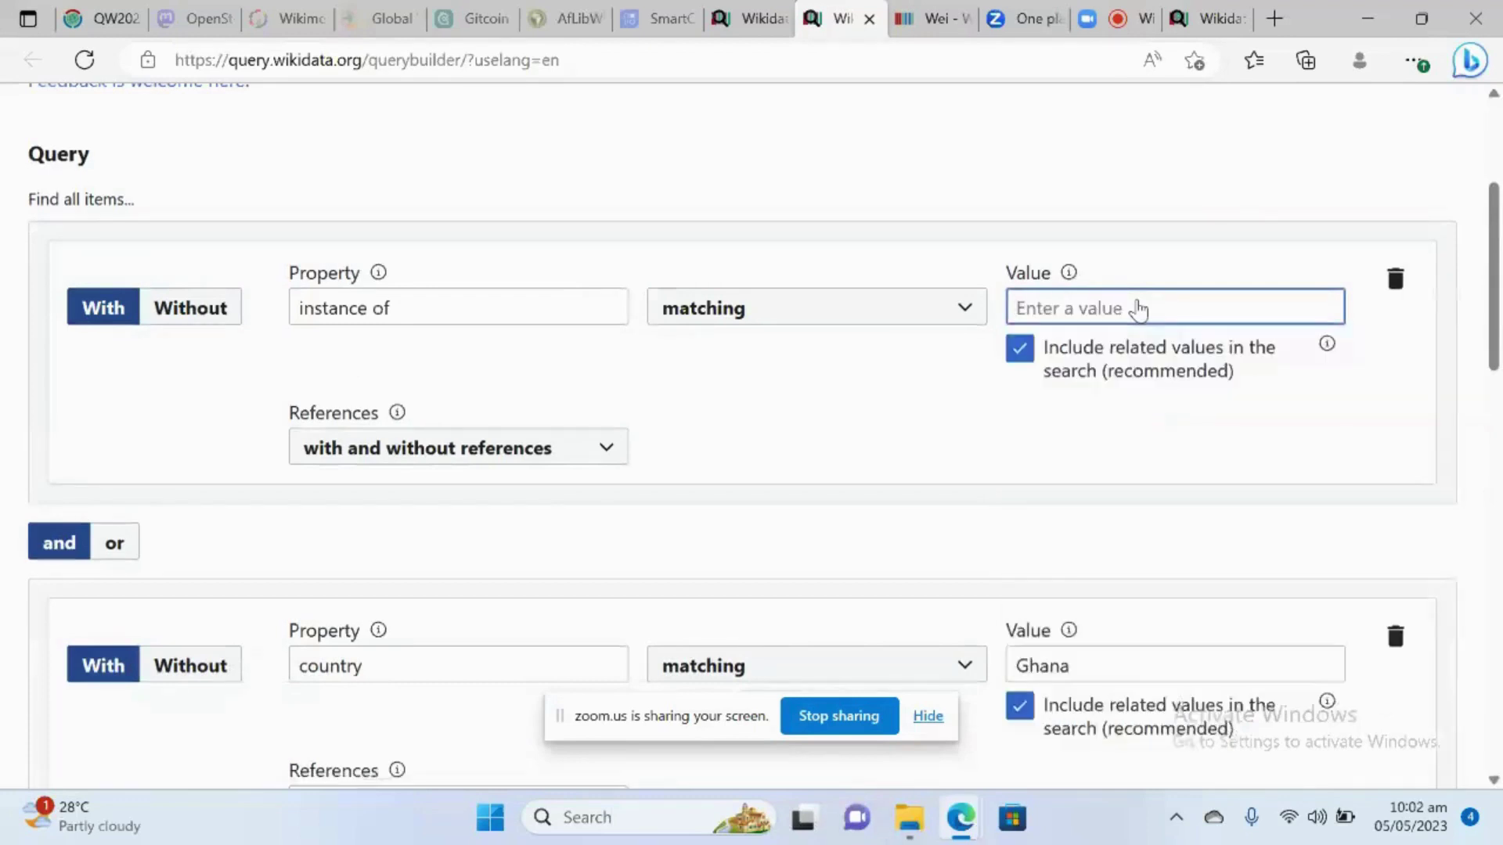
pyautogui.write('sc')
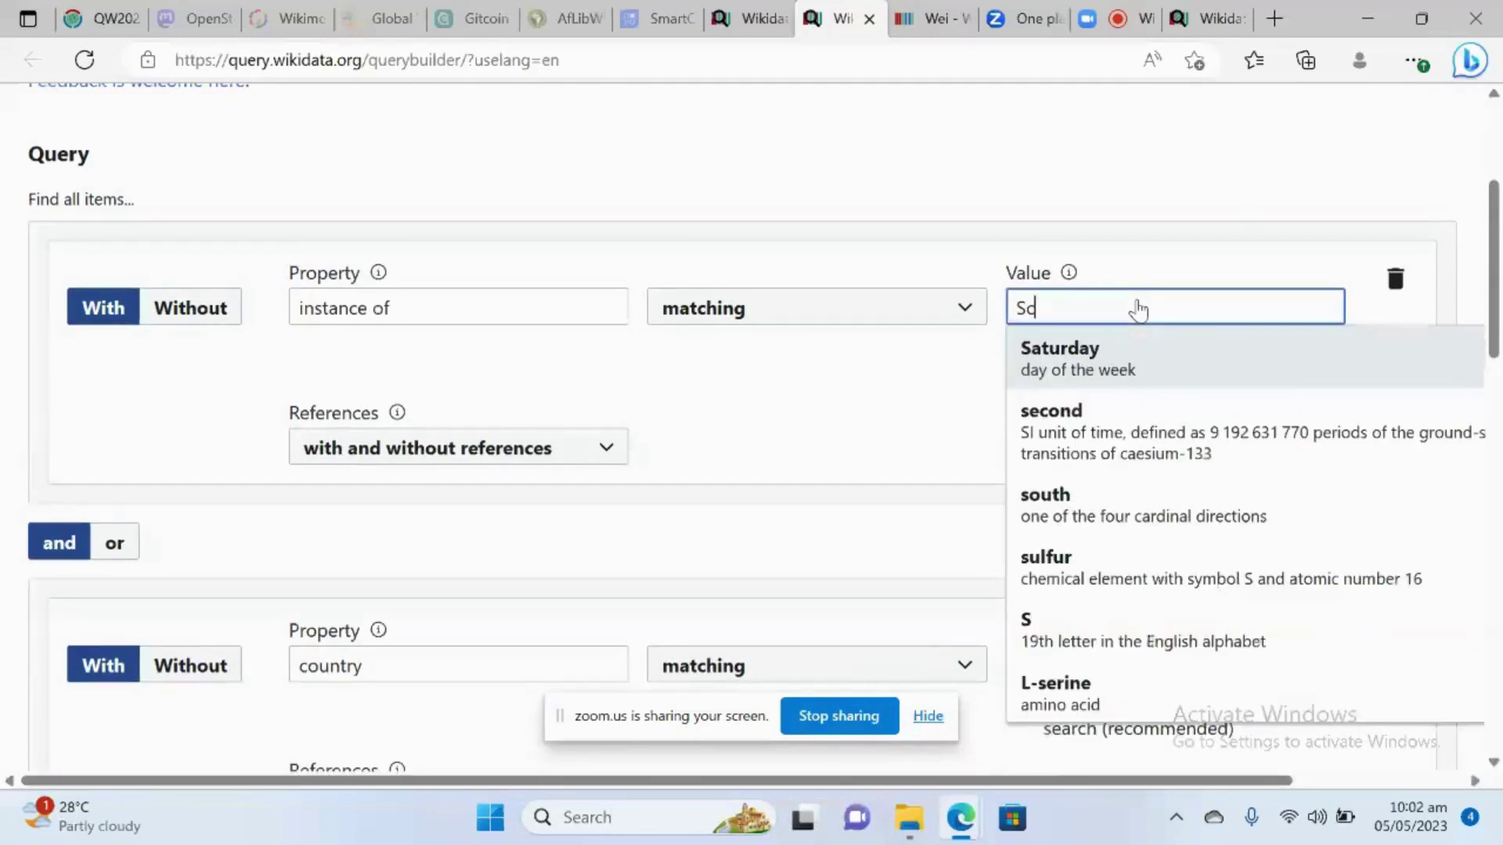
pyautogui.press('BackSpace')
pyautogui.write('eco')
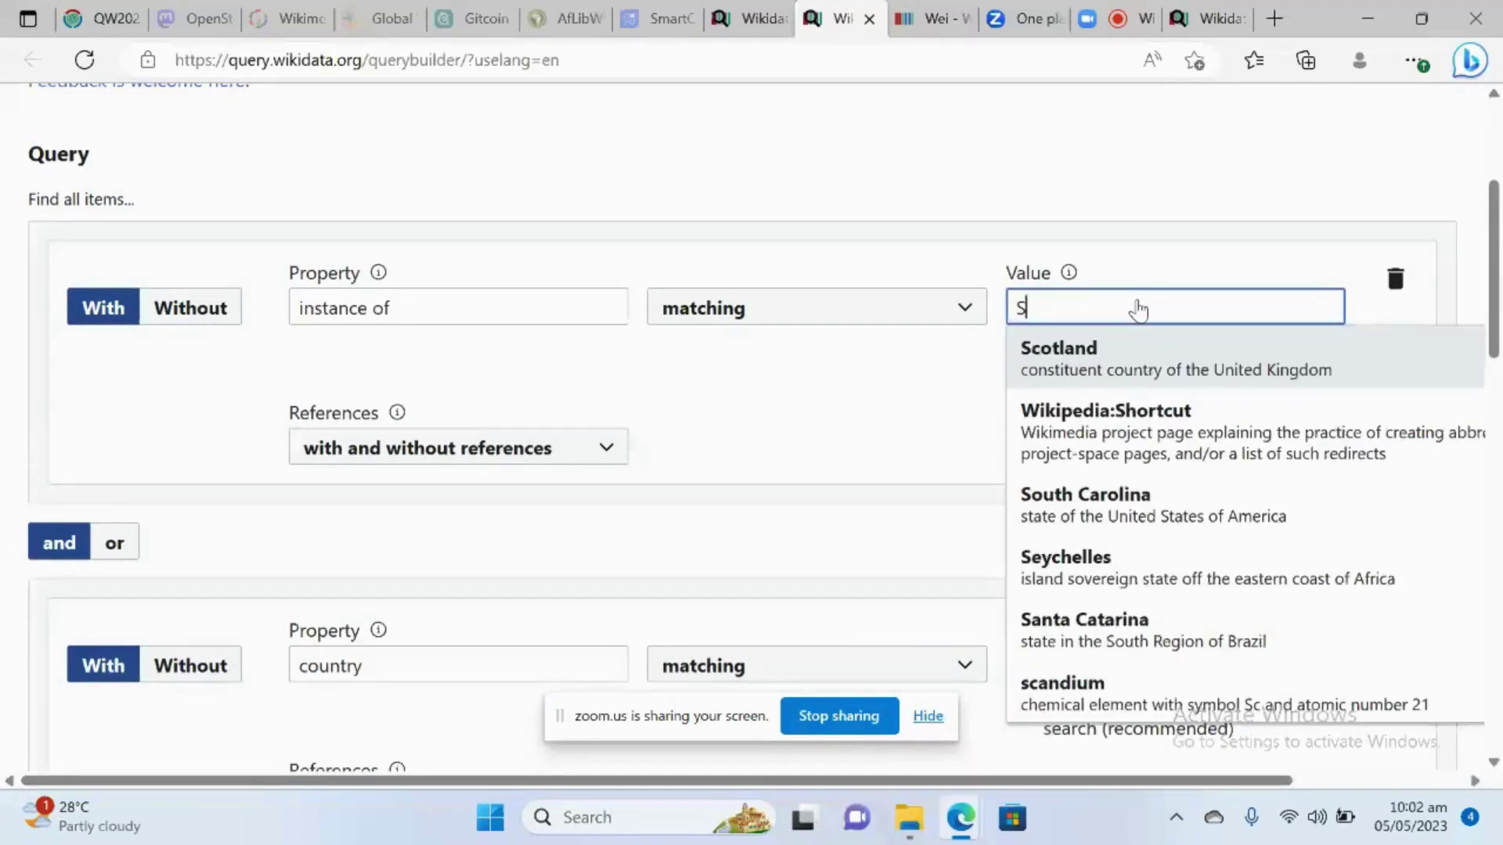
pyautogui.write('n')
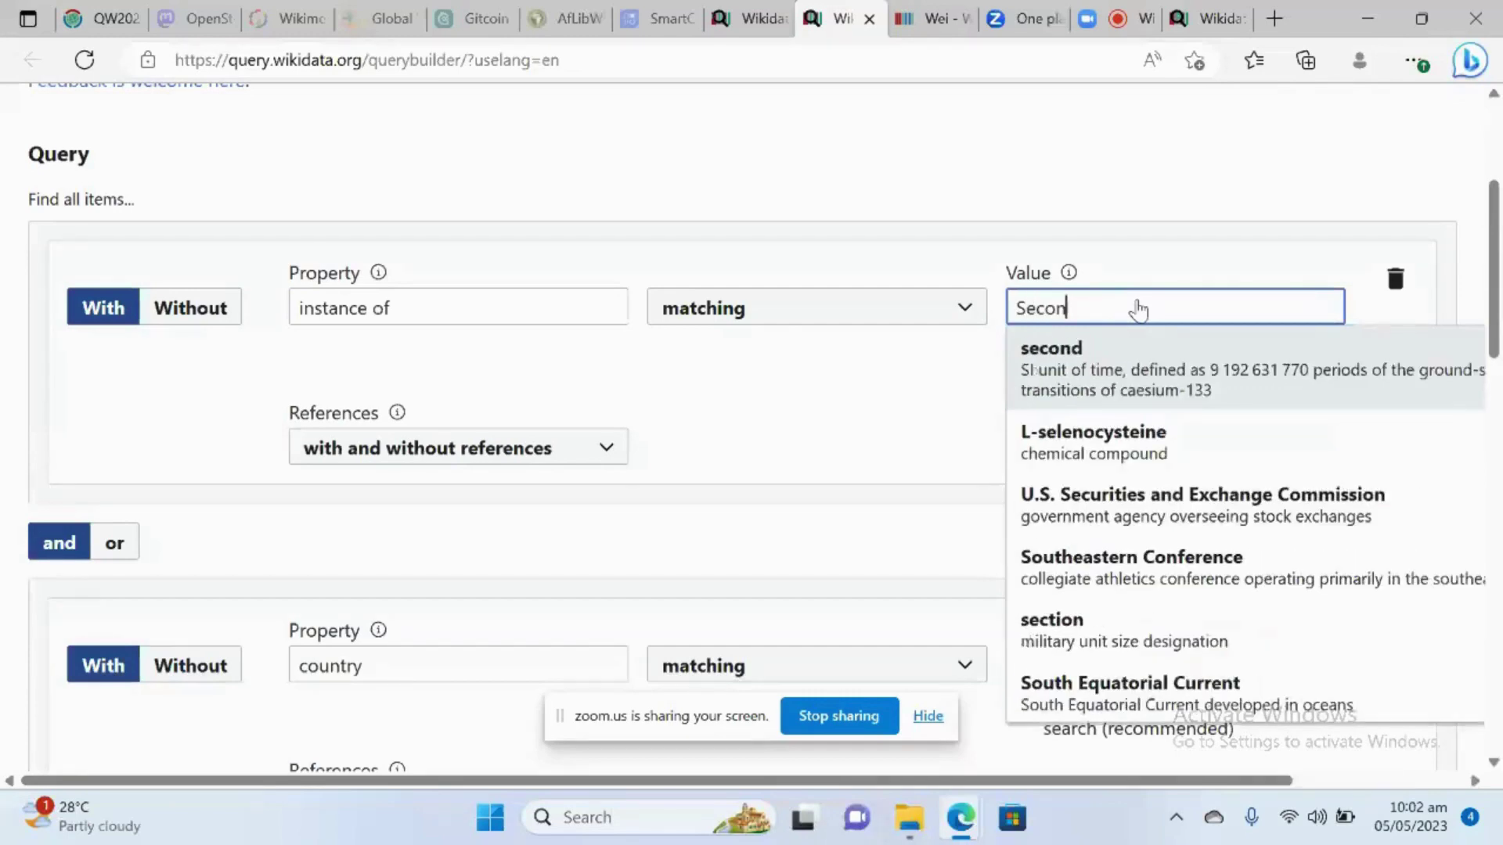
pyautogui.write('da')
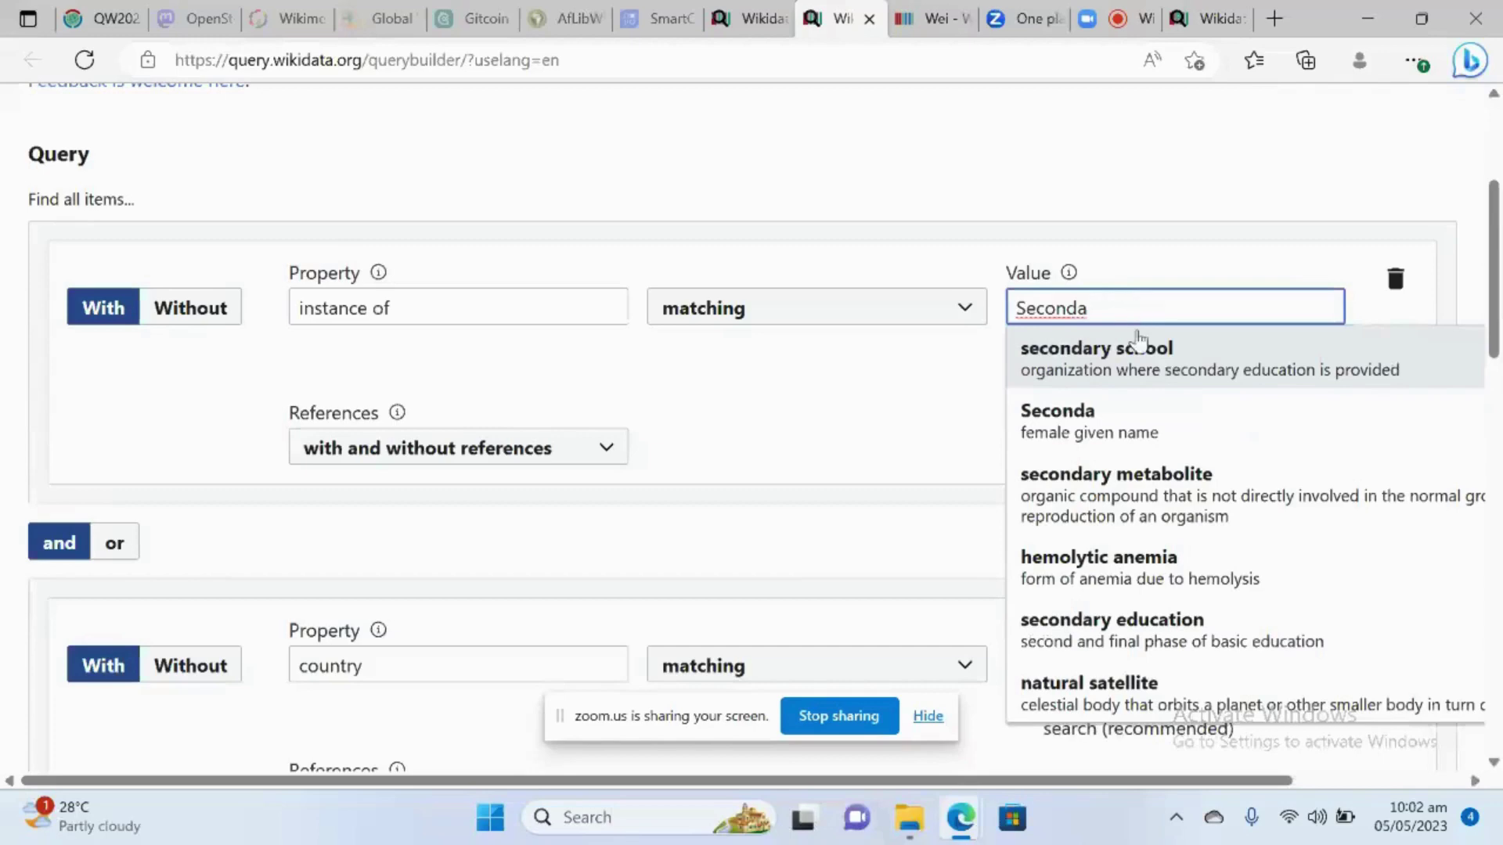
pyautogui.click(1141, 366)
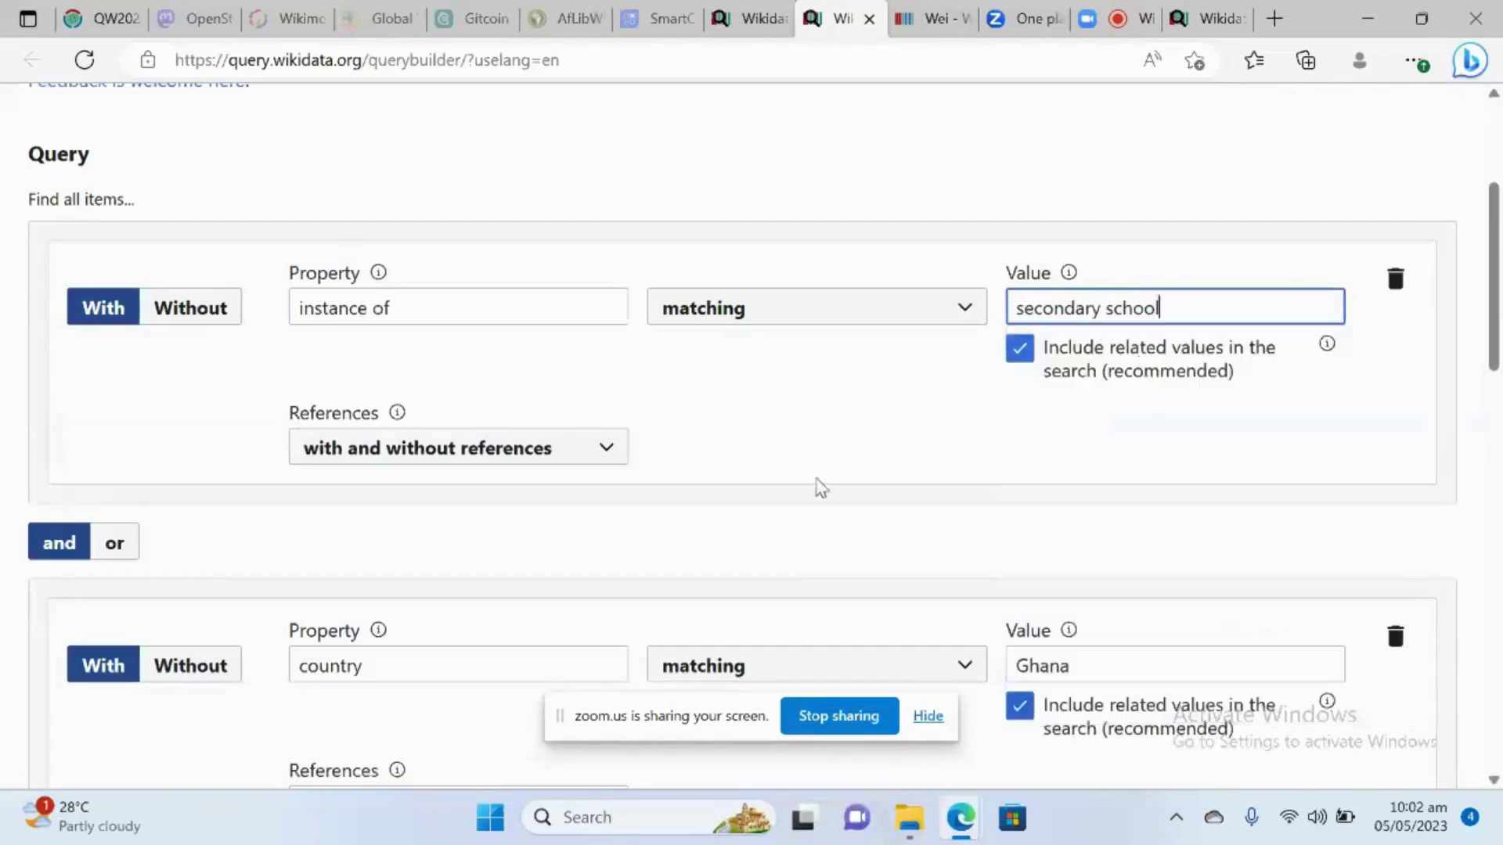
# Add a third condition with the property located in the administrative territorial entity
pyautogui.scroll(-2, 368, 614)
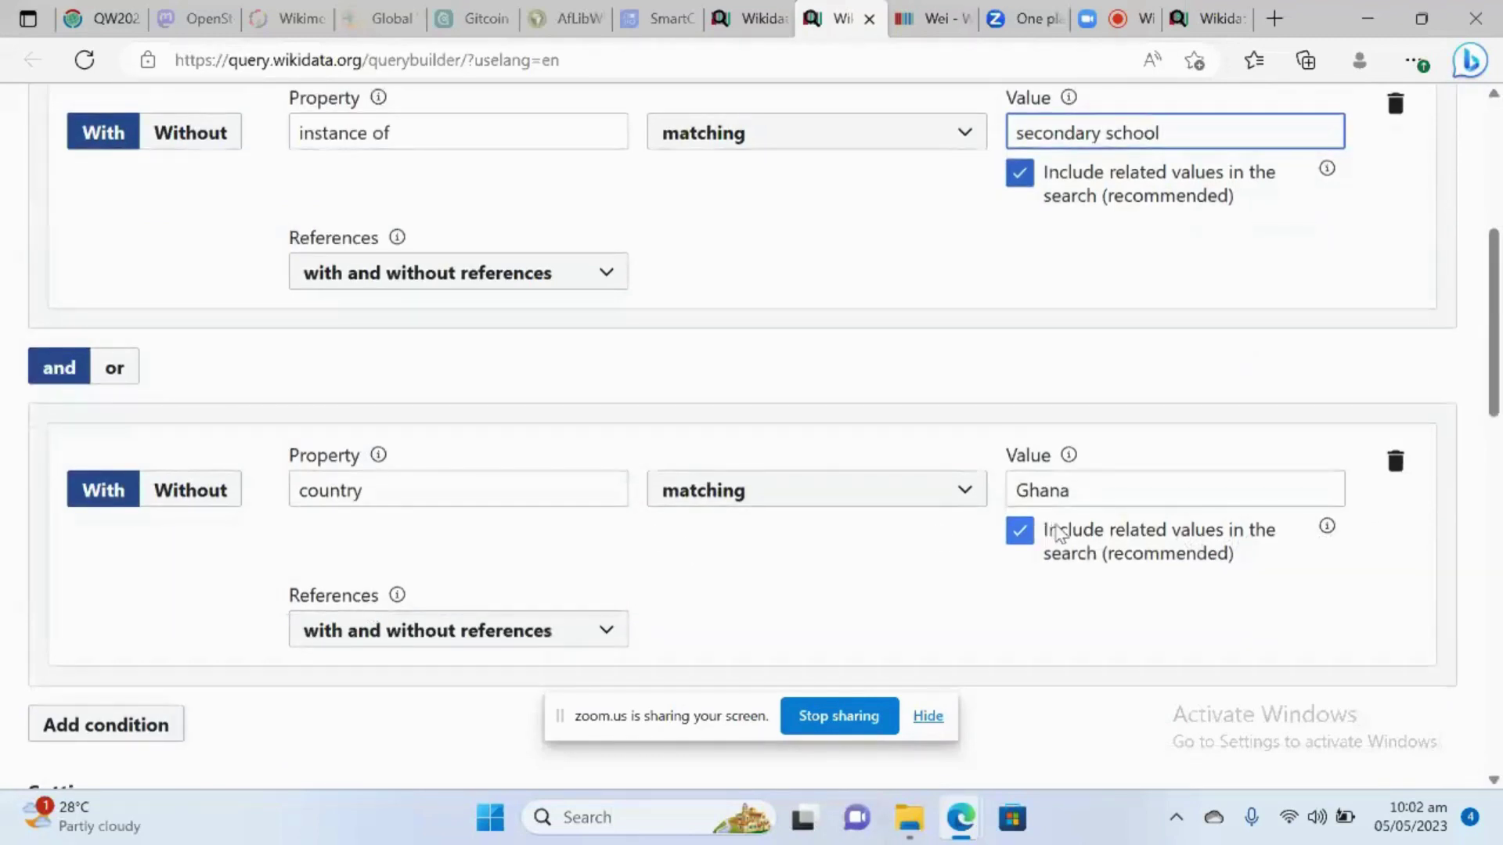
pyautogui.scroll(-2, 834, 627)
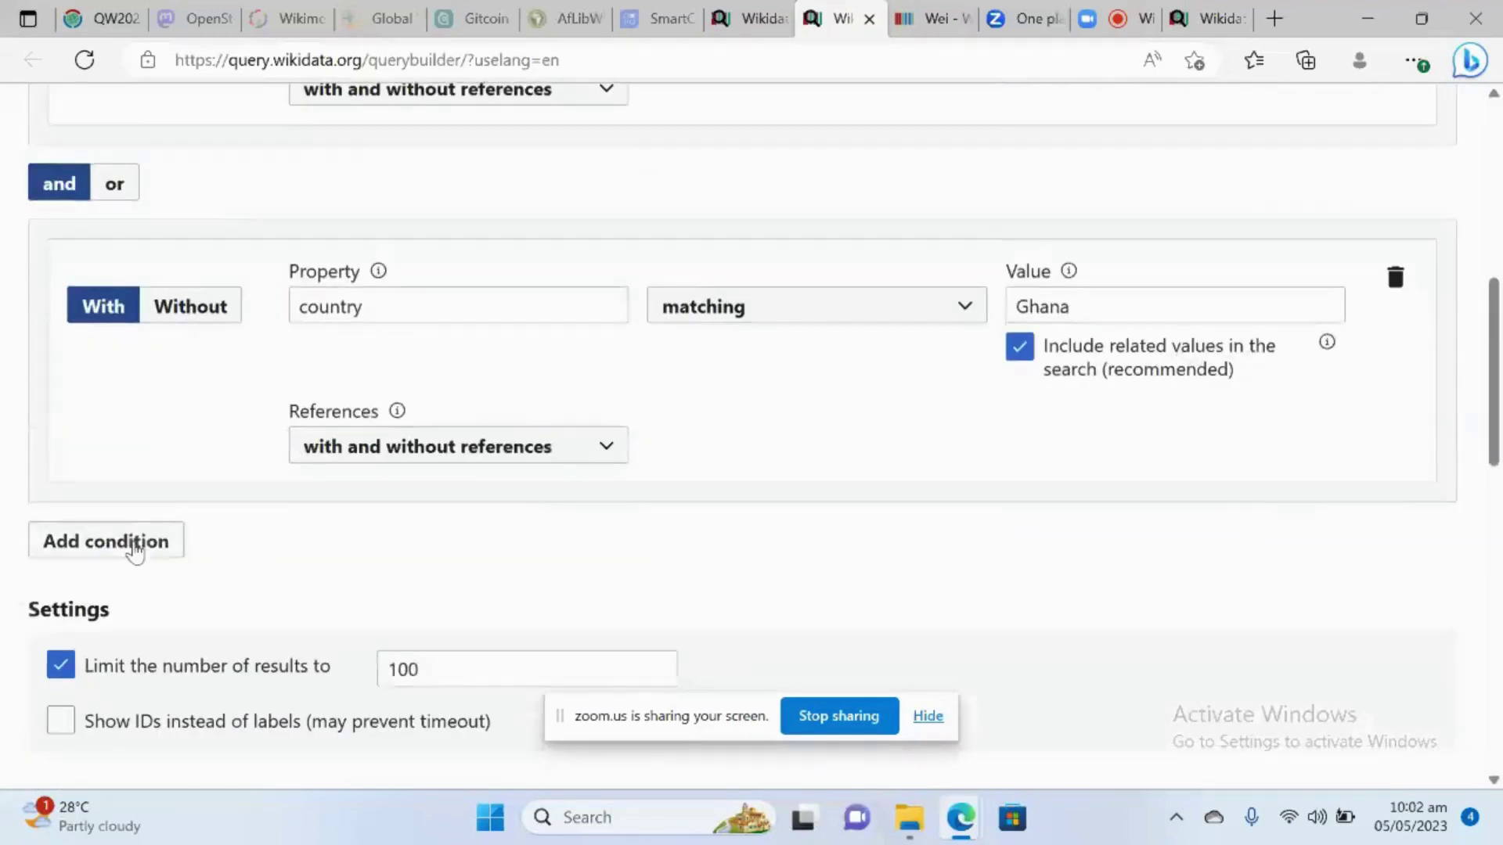
pyautogui.click(134, 544)
pyautogui.scroll(-2, 422, 673)
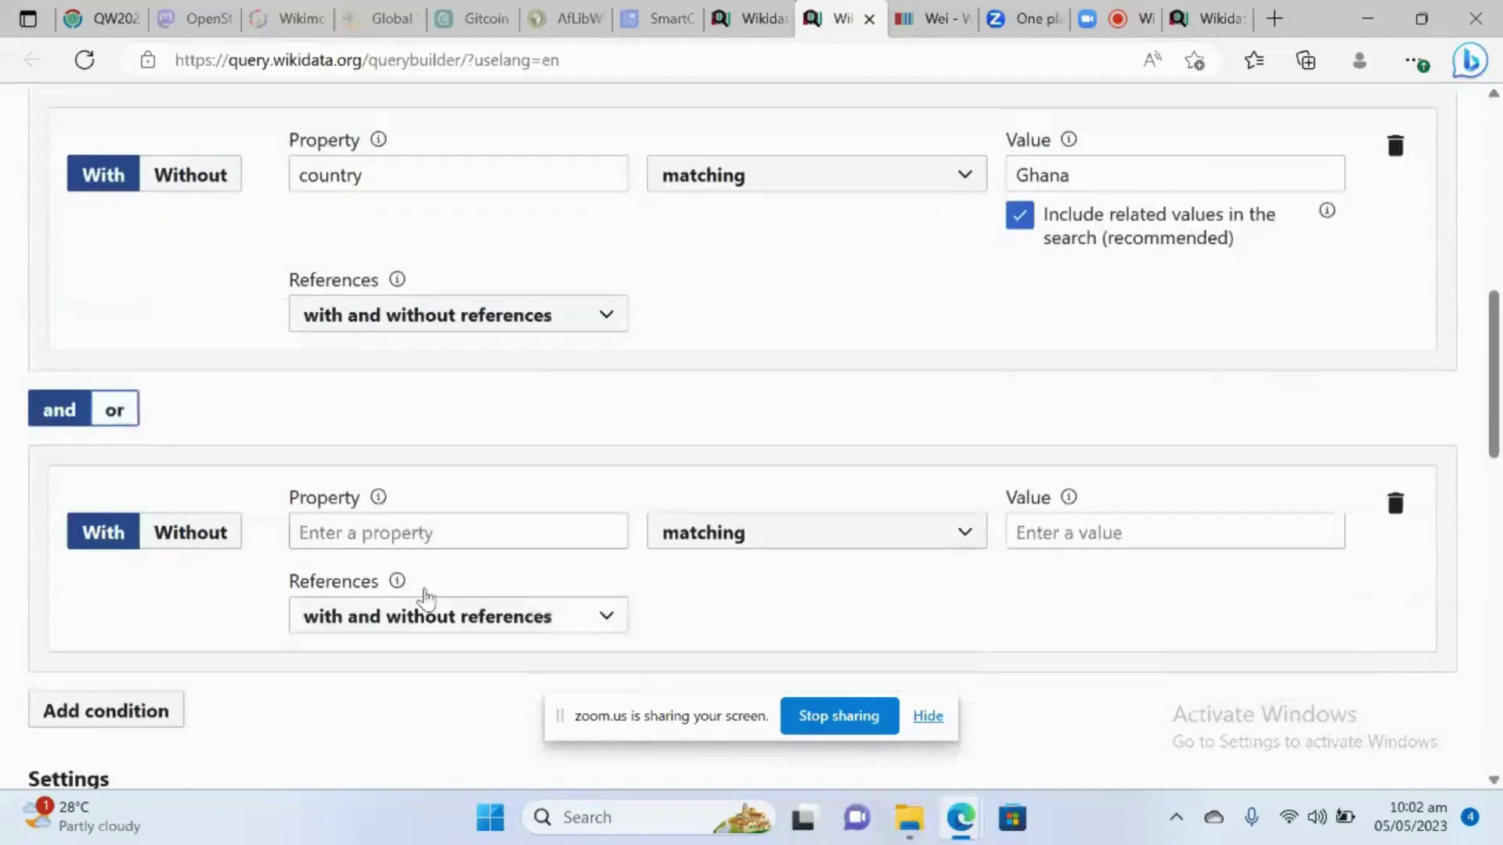
pyautogui.click(454, 524)
pyautogui.write('loca')
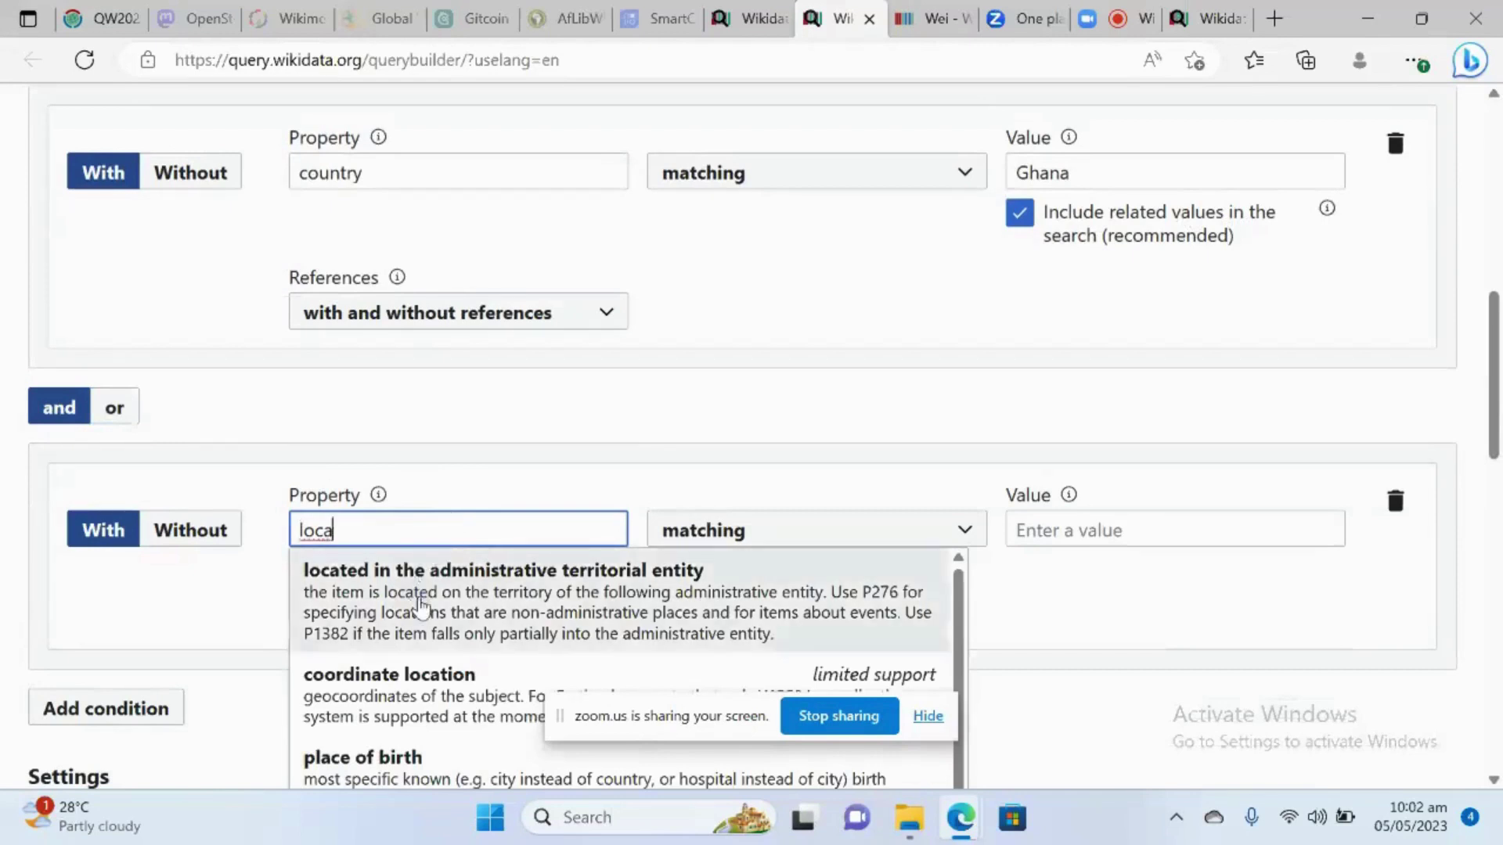
pyautogui.click(423, 605)
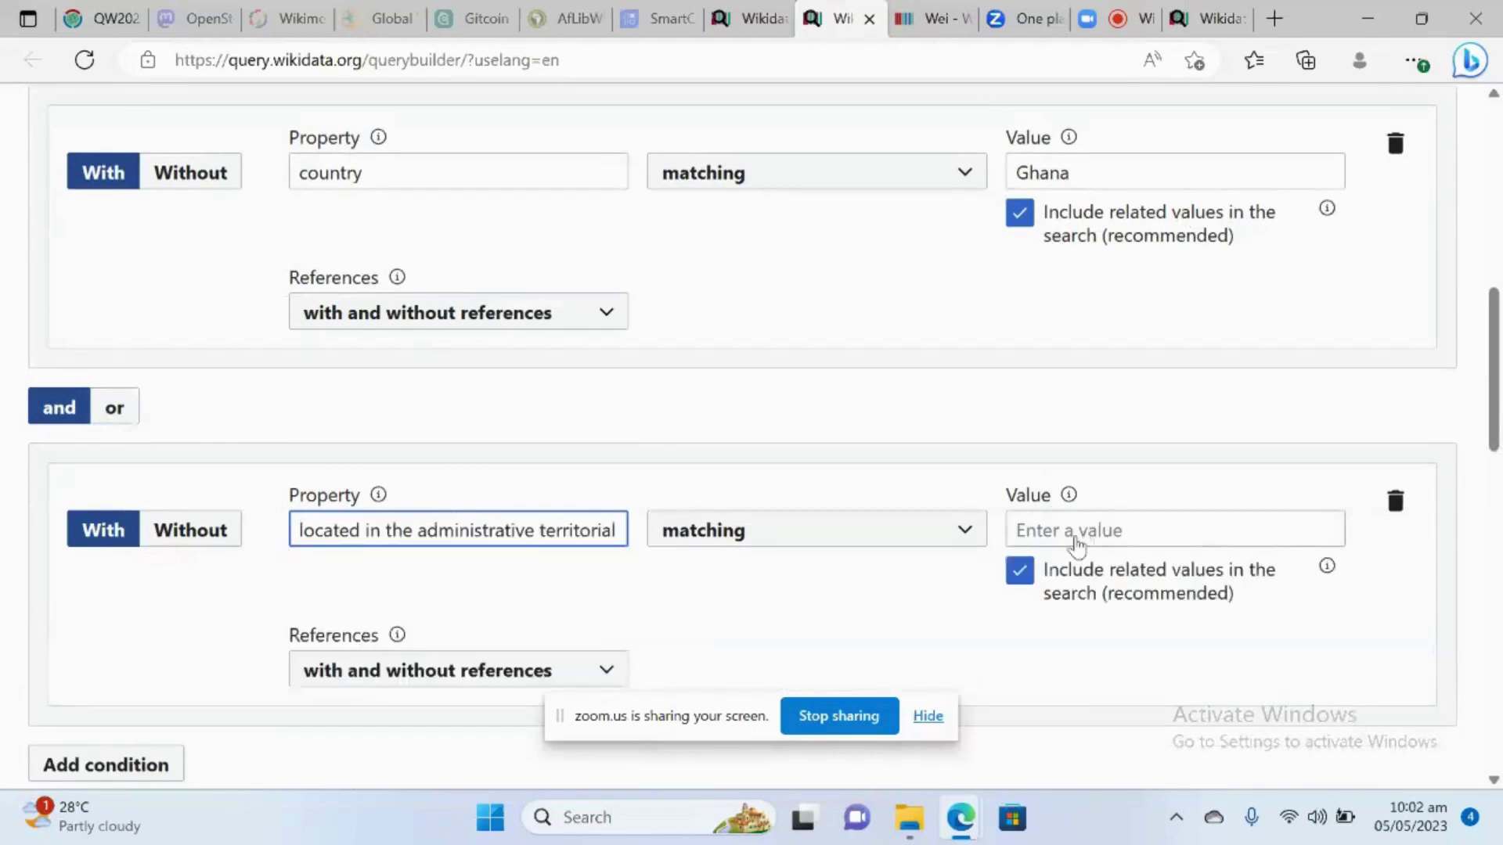
# Set the value of the located in the administrative territorial entity condition to Accra, the capital city of Ghana
pyautogui.click(1080, 532)
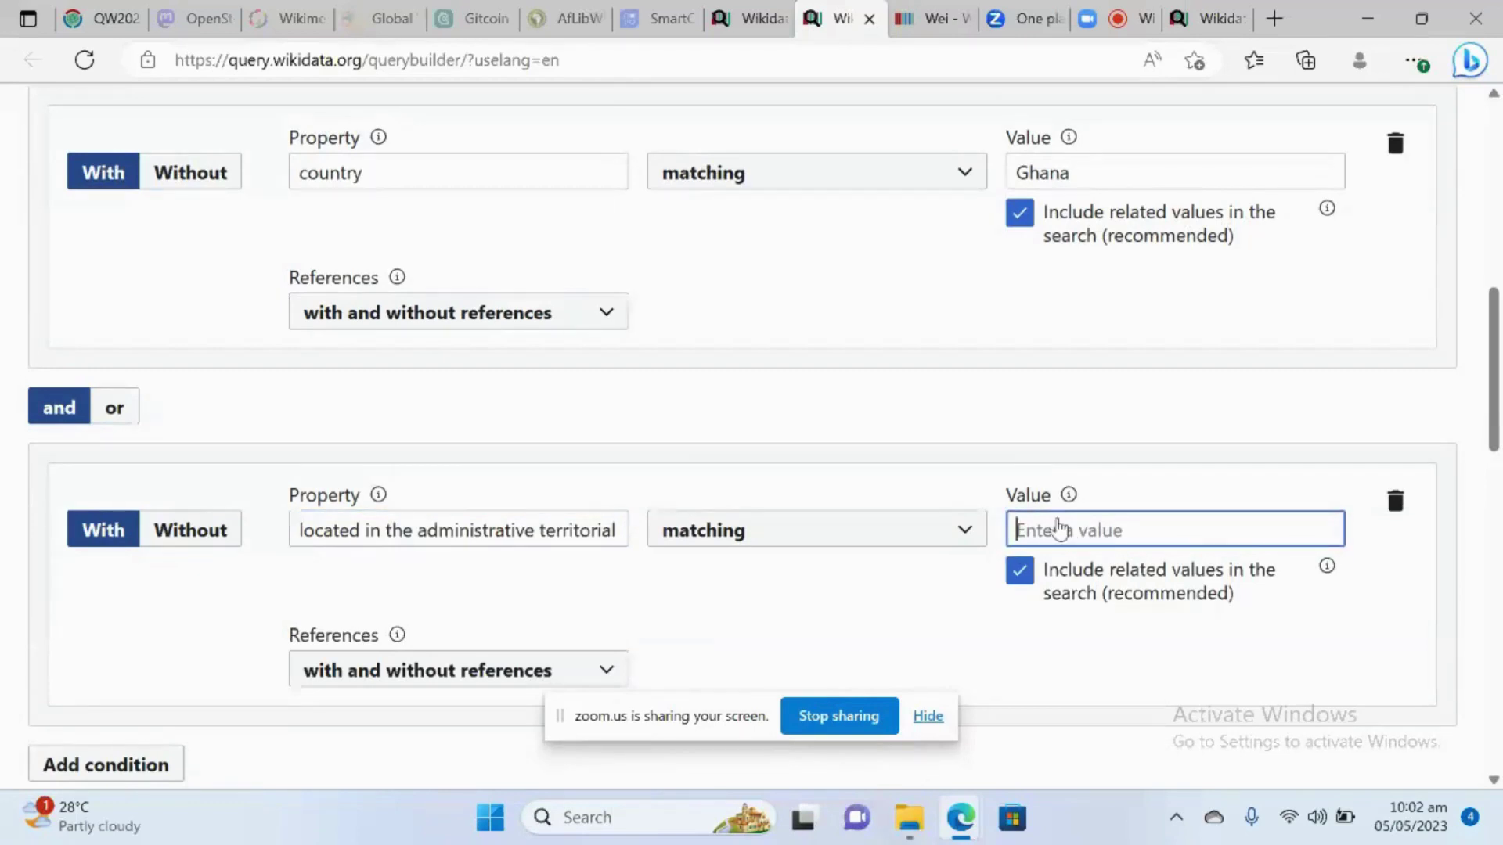
pyautogui.scroll(2, 901, 217)
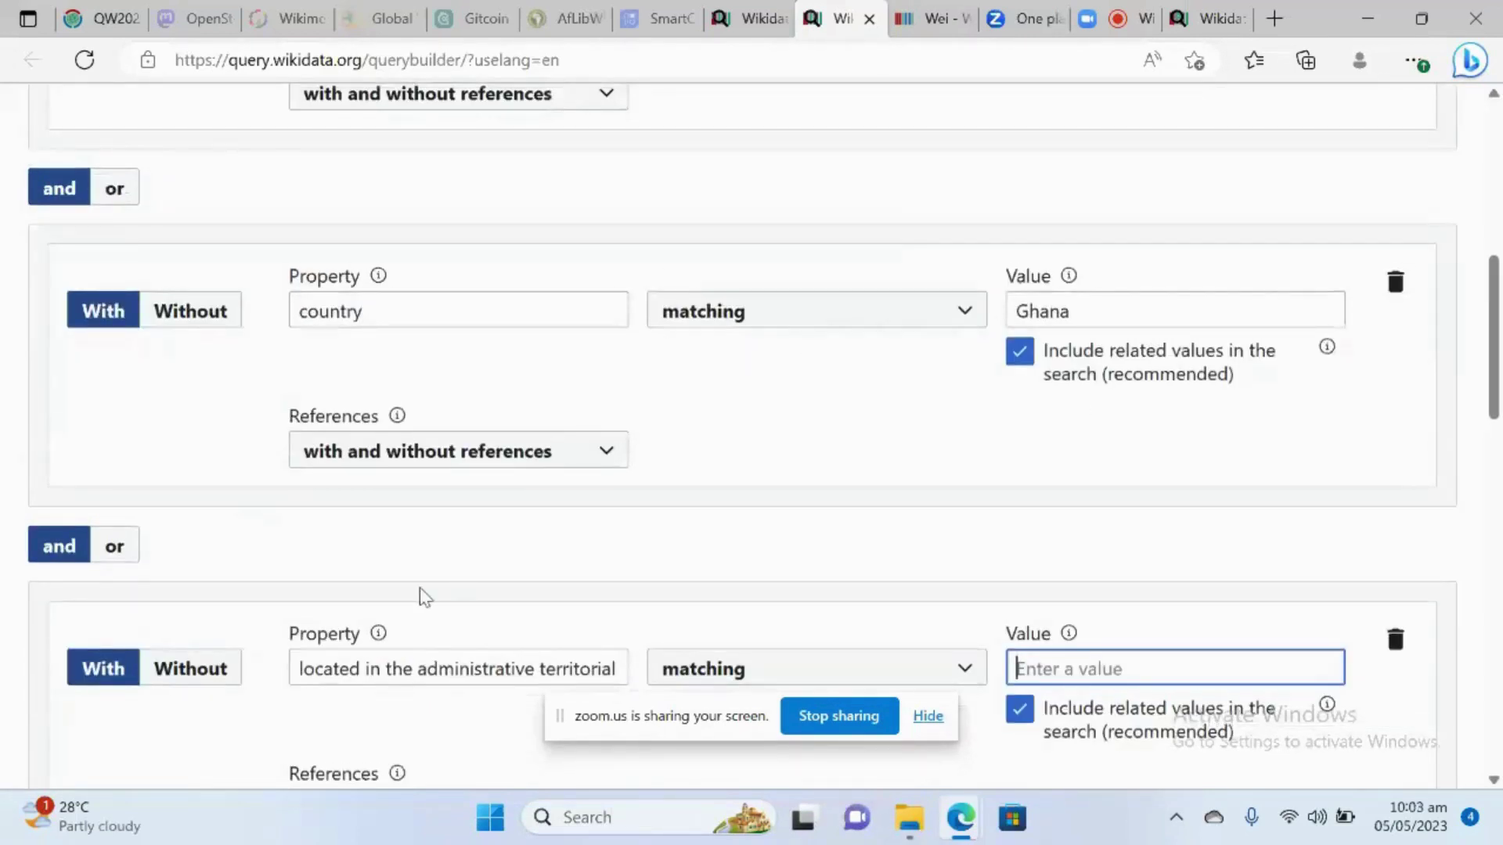
pyautogui.scroll(-2, 419, 594)
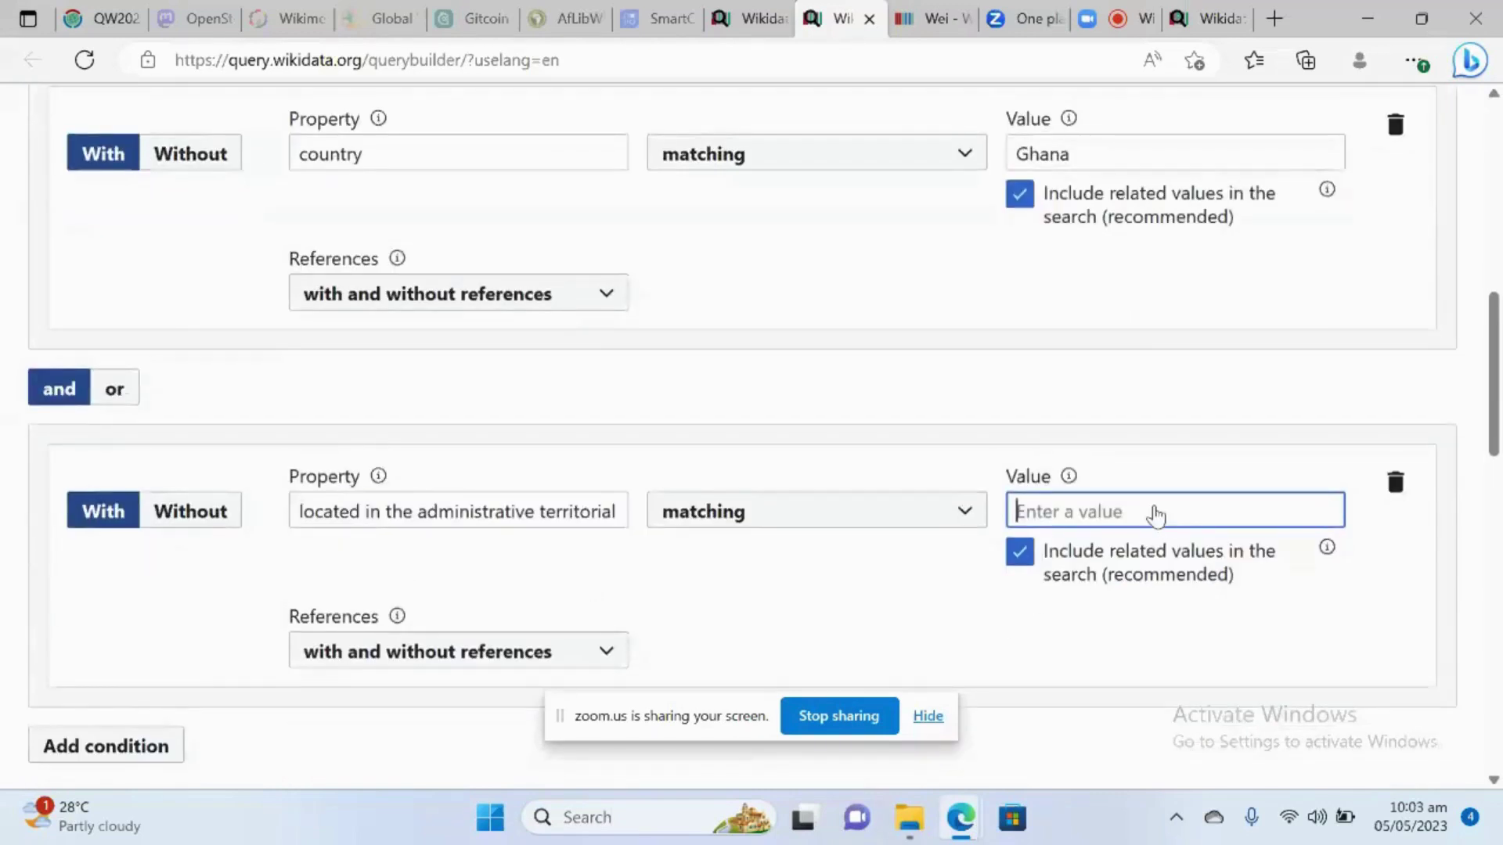
pyautogui.write('A')
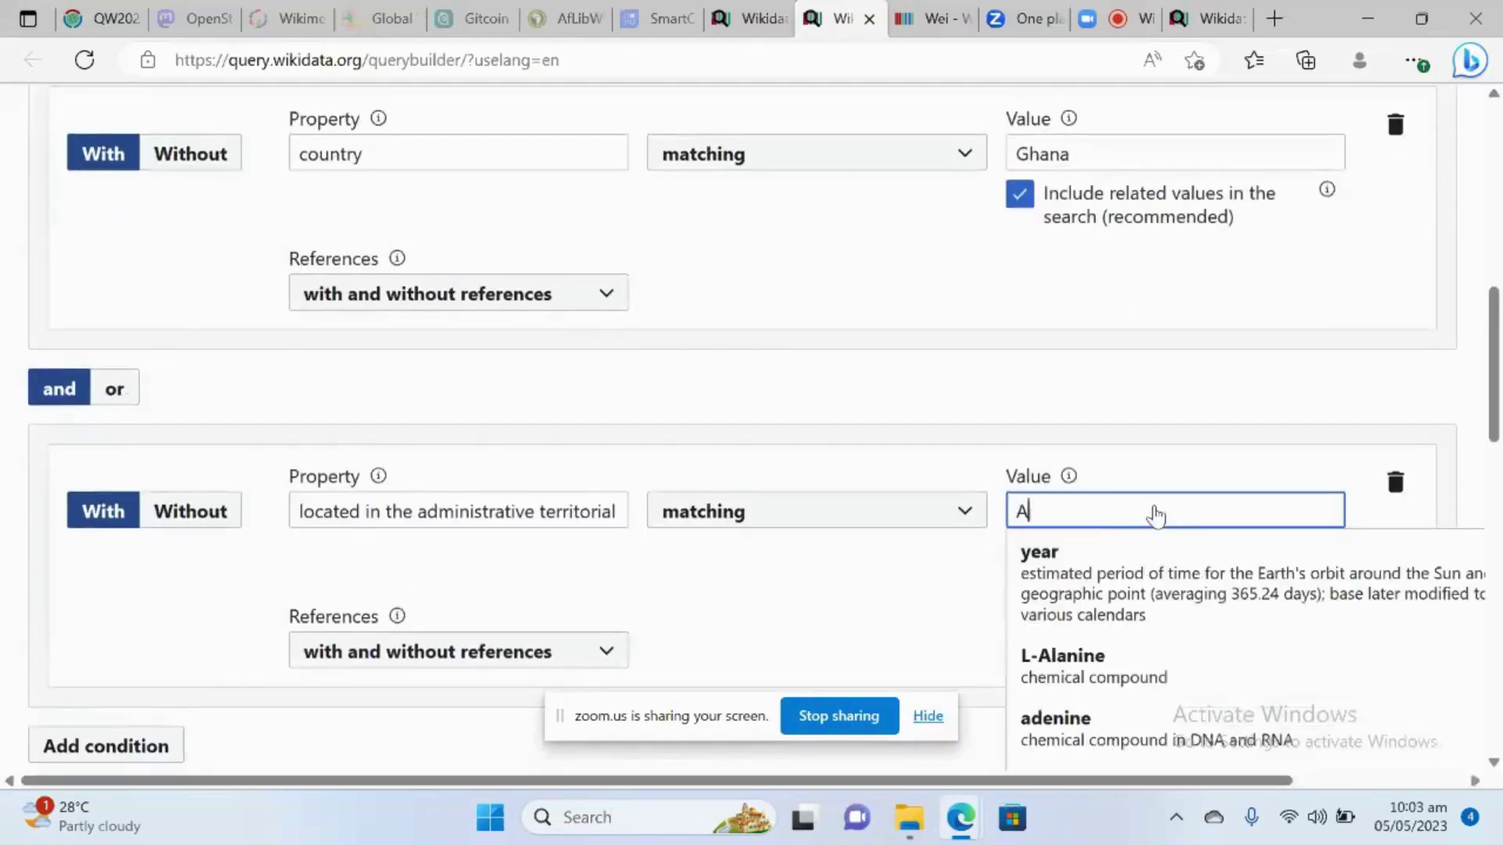
pyautogui.write('cc')
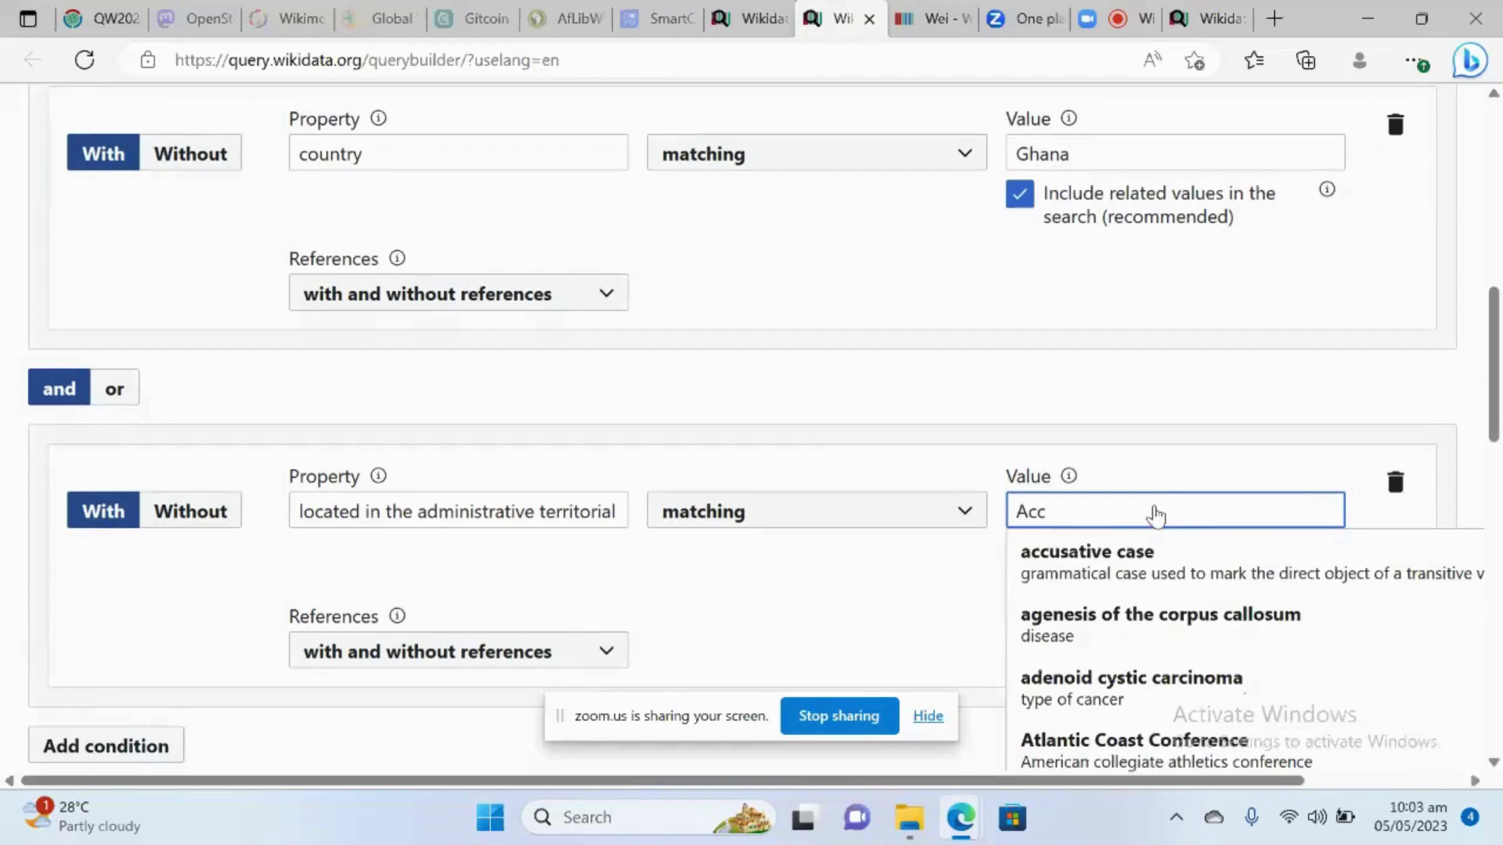
pyautogui.write('ra')
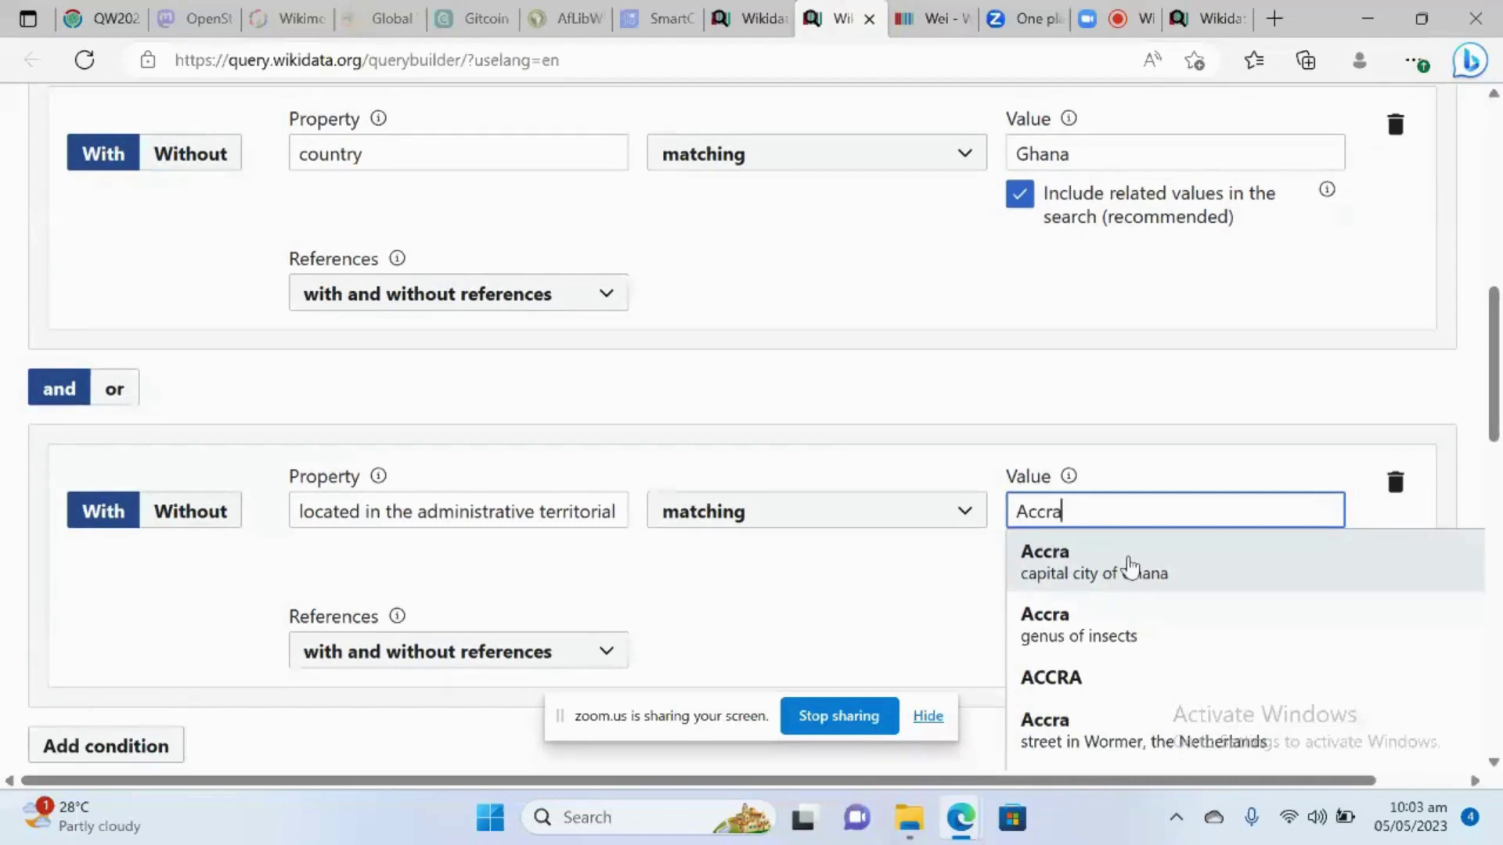
pyautogui.click(1129, 563)
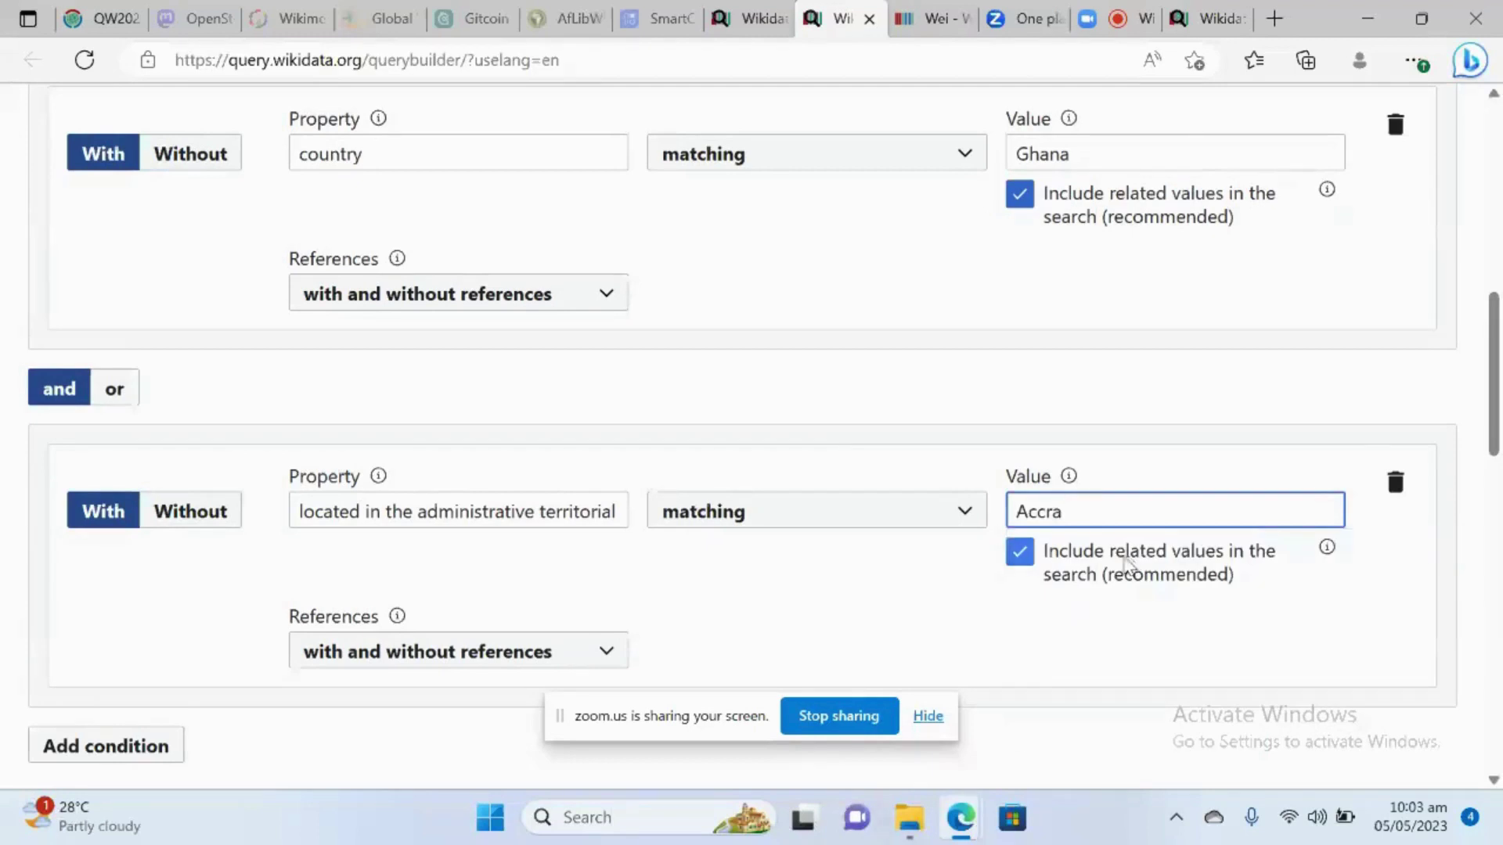
# Run the query for secondary schools in Ghana located in the administrative territorial entity Accra
pyautogui.scroll(-3, 698, 616)
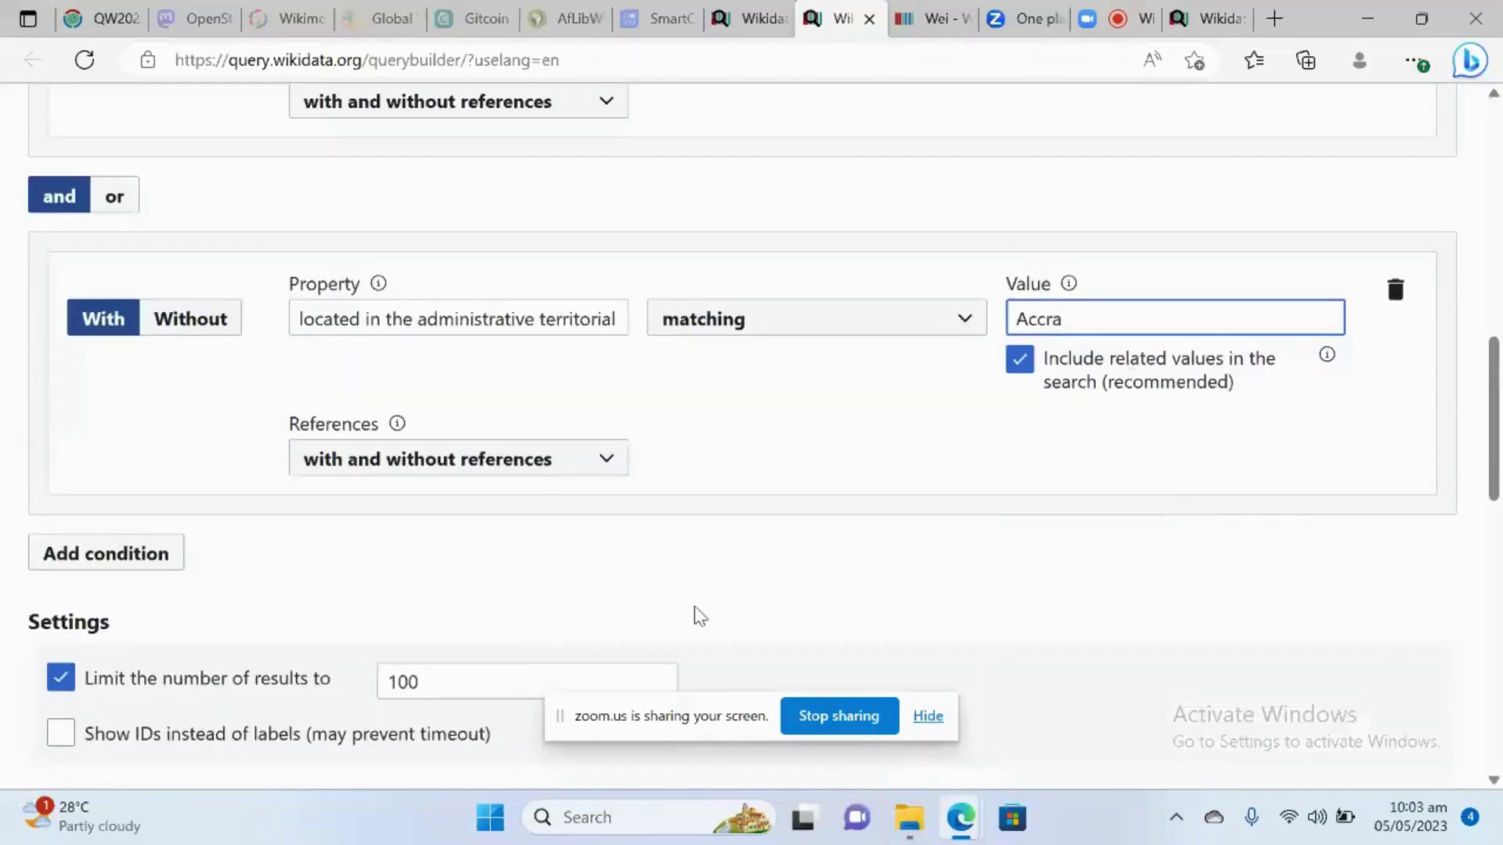
pyautogui.scroll(-5, 249, 596)
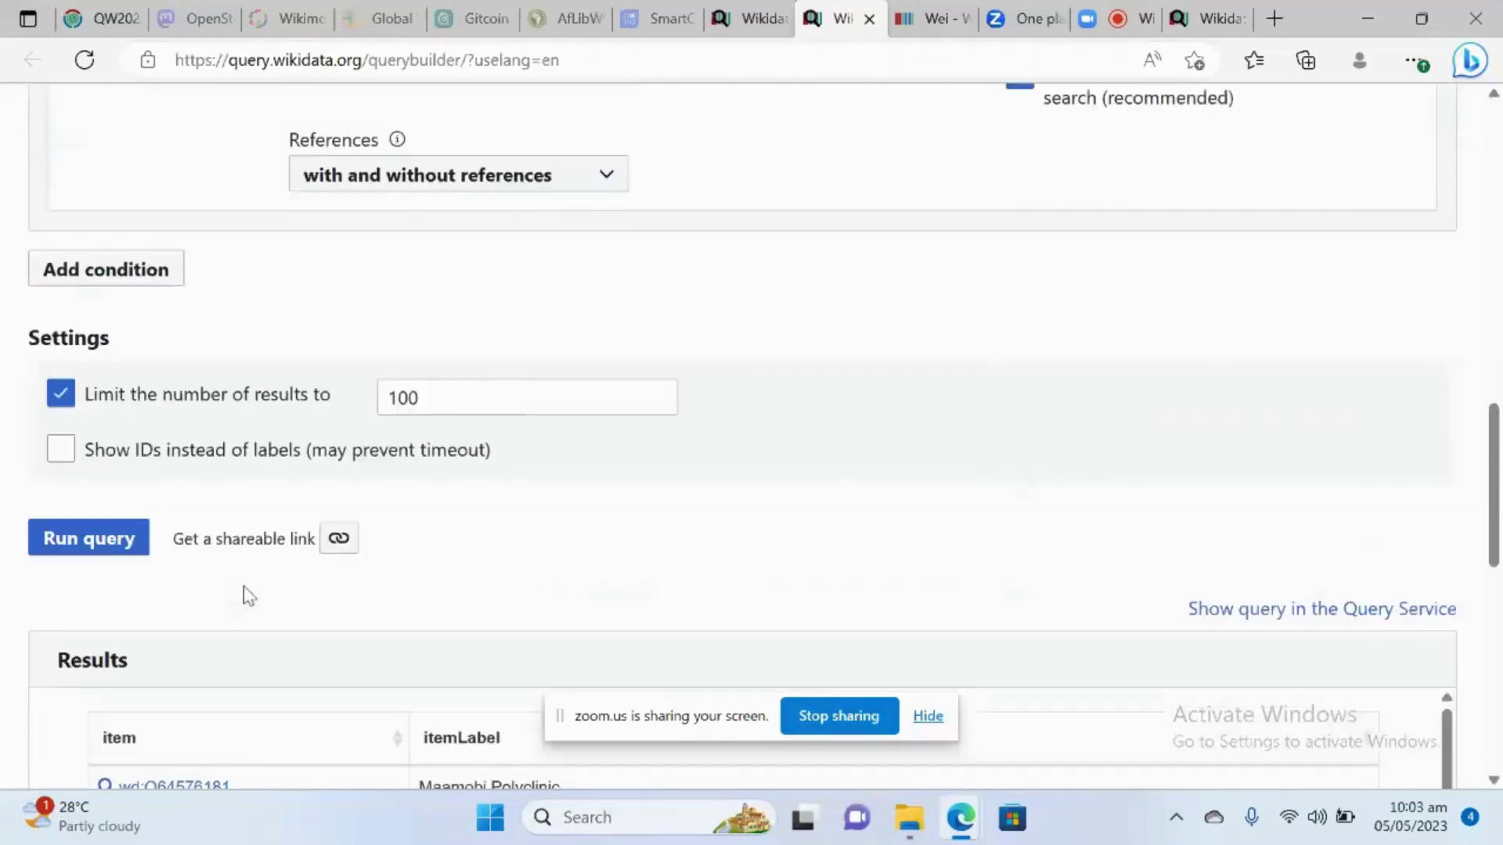
pyautogui.click(102, 526)
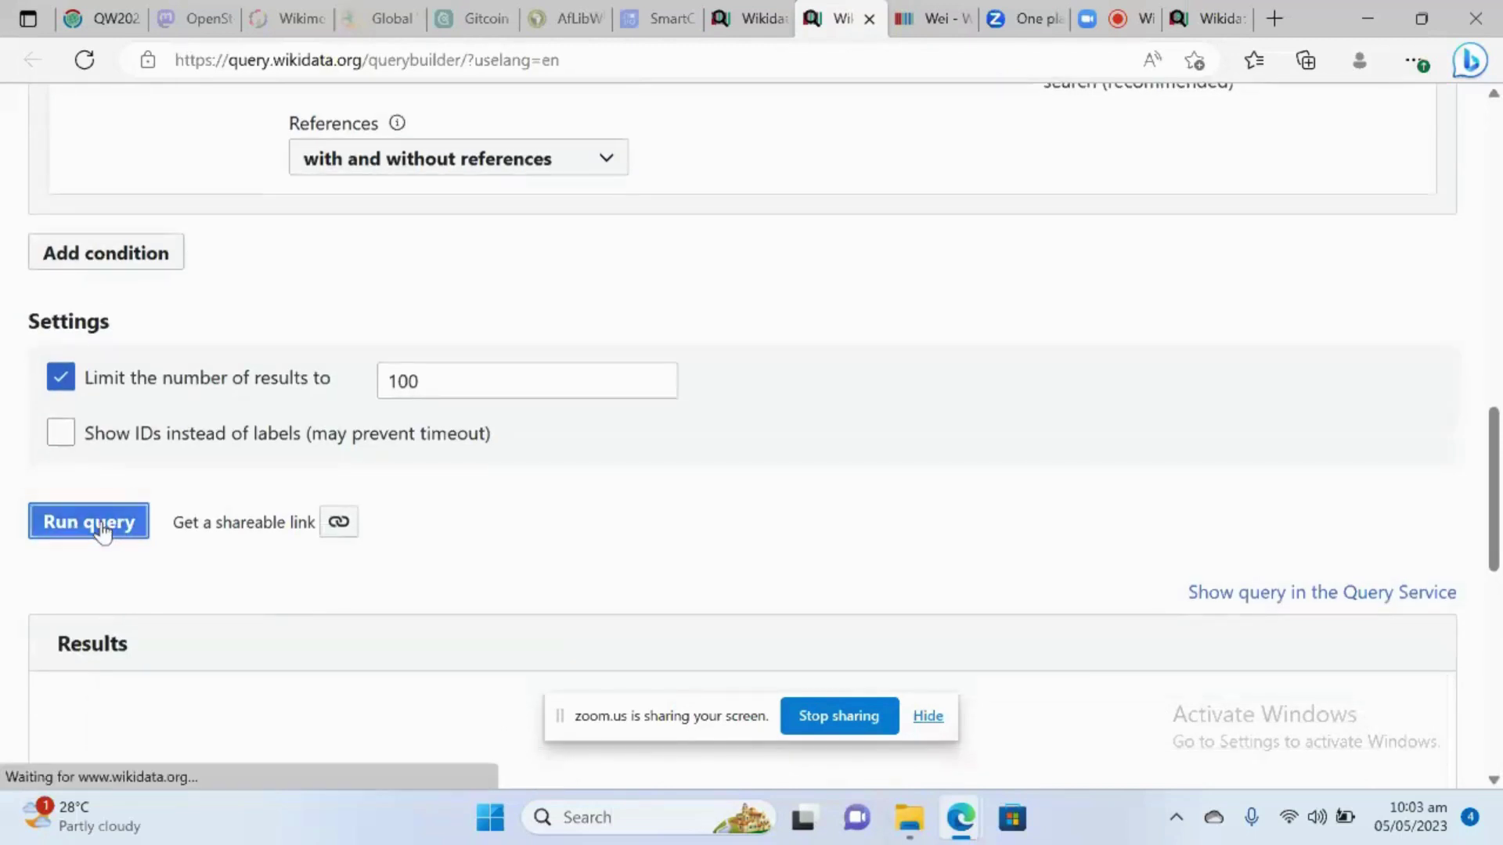
pyautogui.scroll(-2, 609, 548)
pyautogui.scroll(-5, 610, 545)
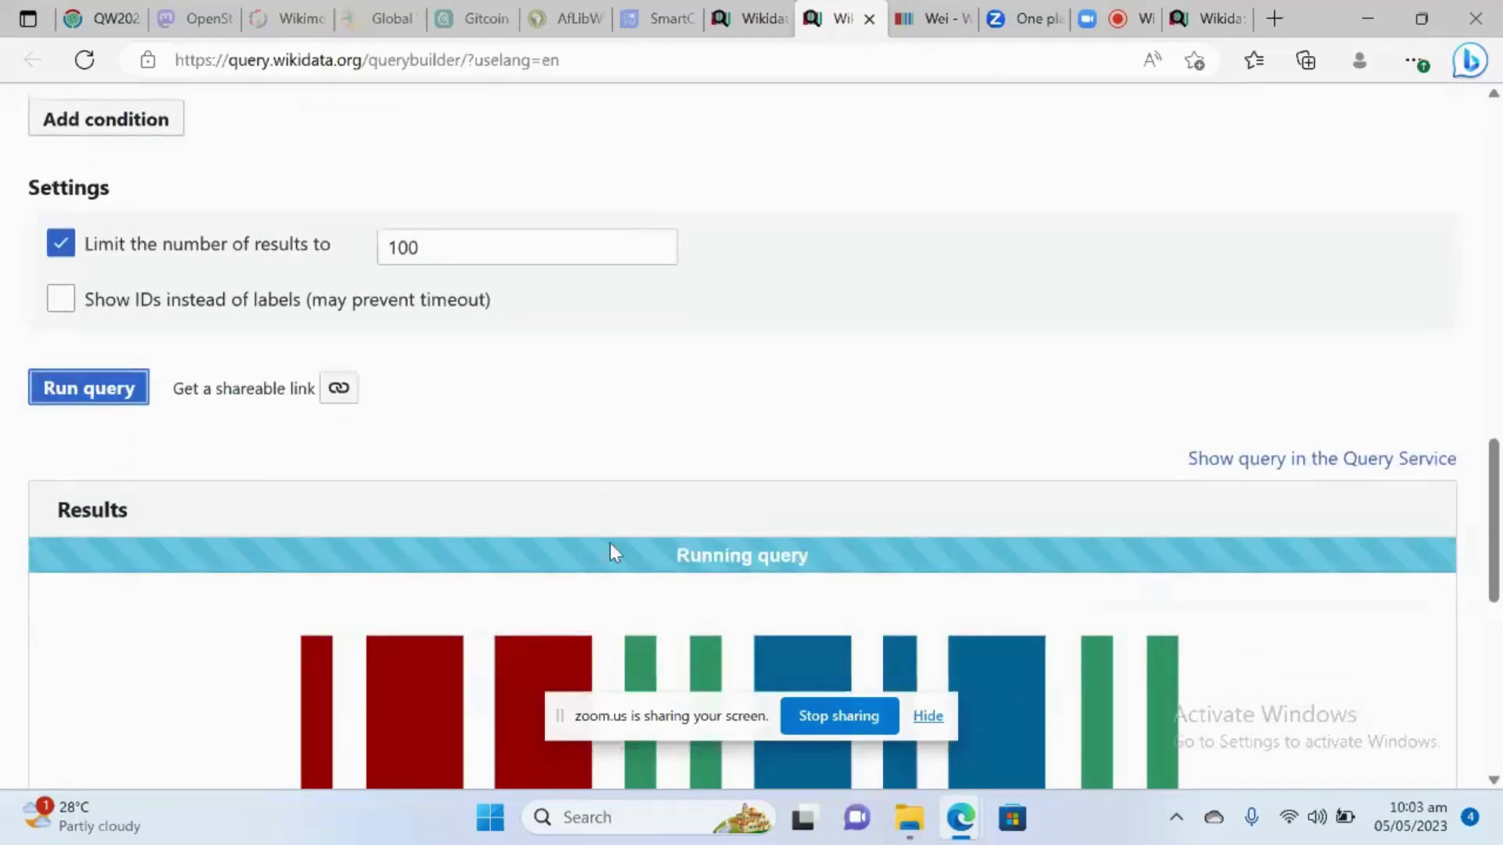
# Review the property and value of the located in the administrative territorial entity condition and delete that condition
pyautogui.scroll(13, 611, 546)
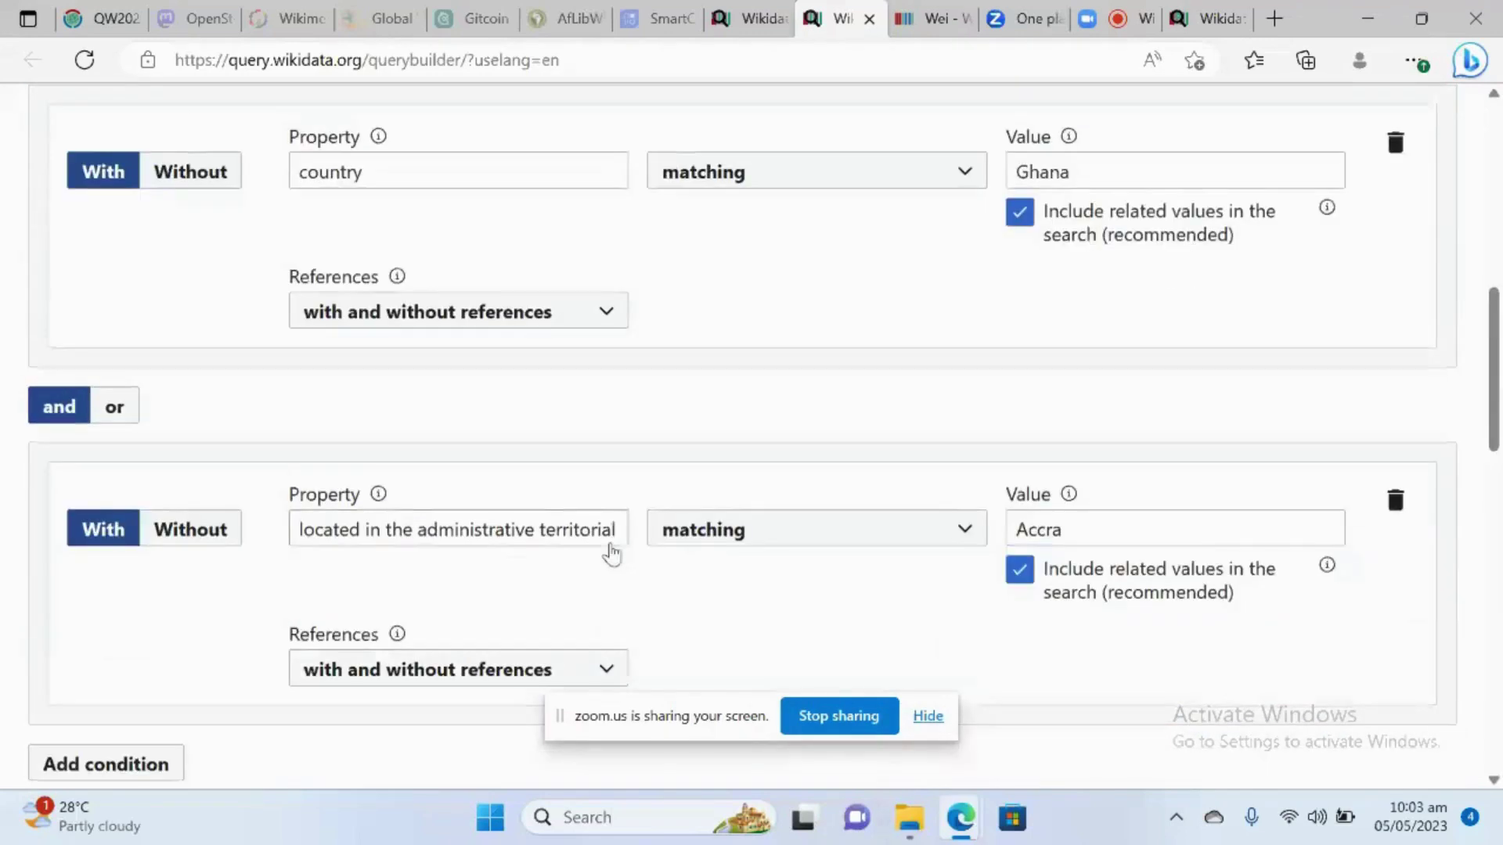
pyautogui.click(593, 536)
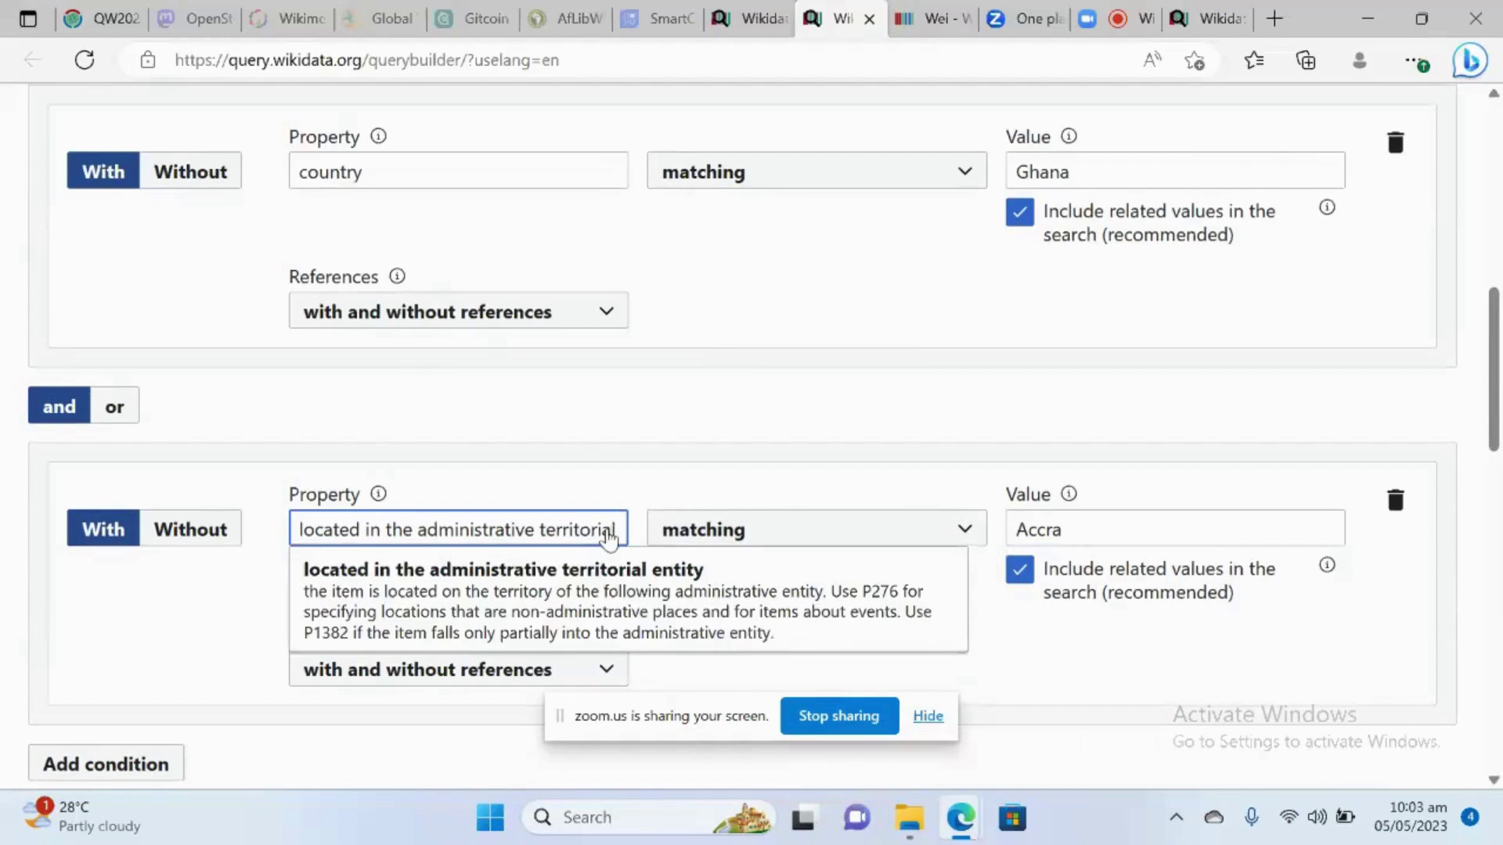
pyautogui.click(1084, 533)
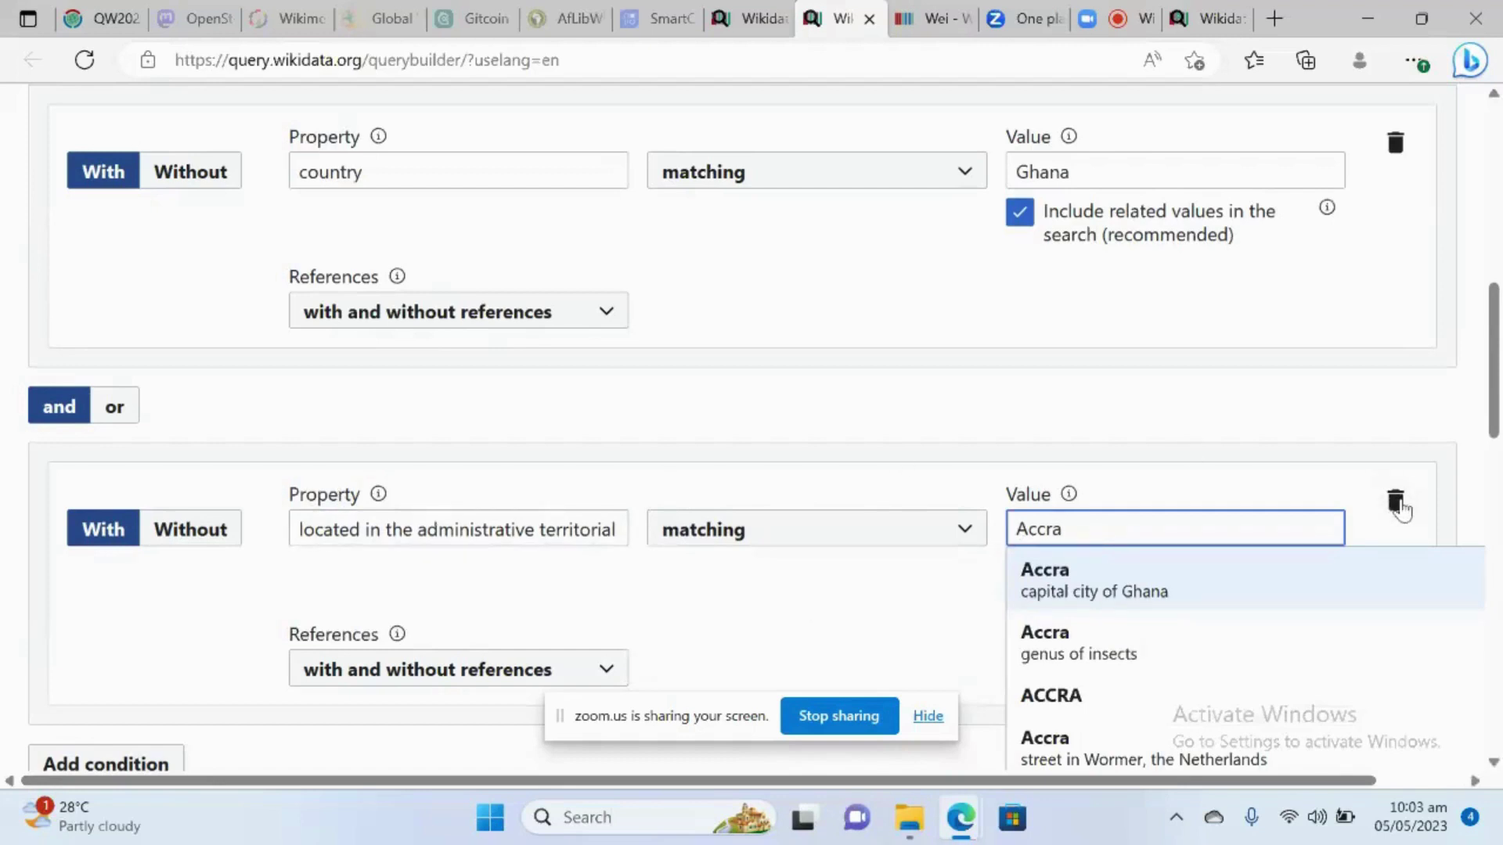
pyautogui.click(1397, 505)
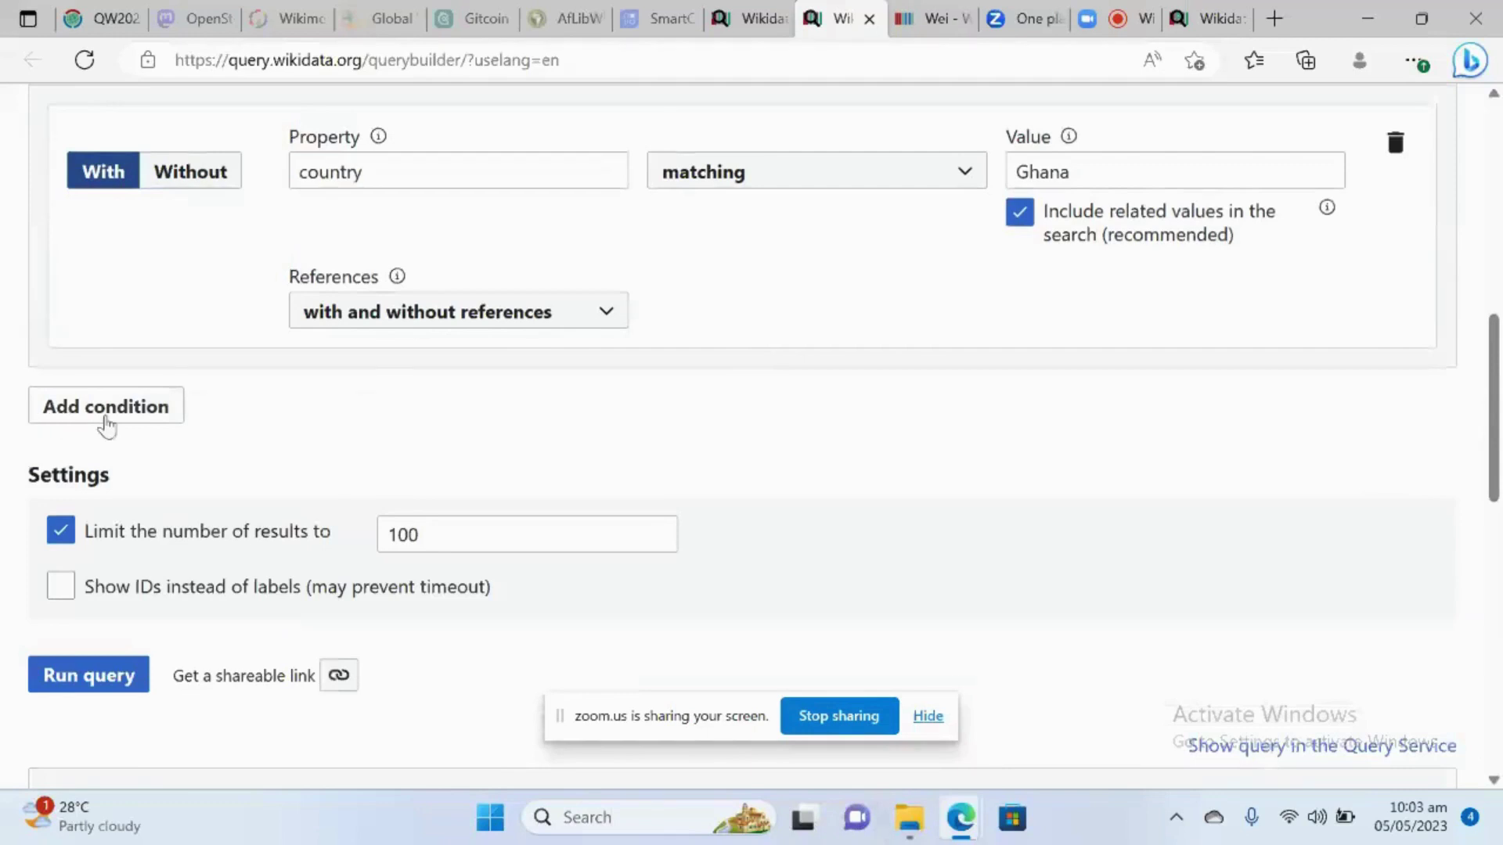
# Add a new condition below the country condition with the property location
pyautogui.click(107, 422)
pyautogui.click(474, 542)
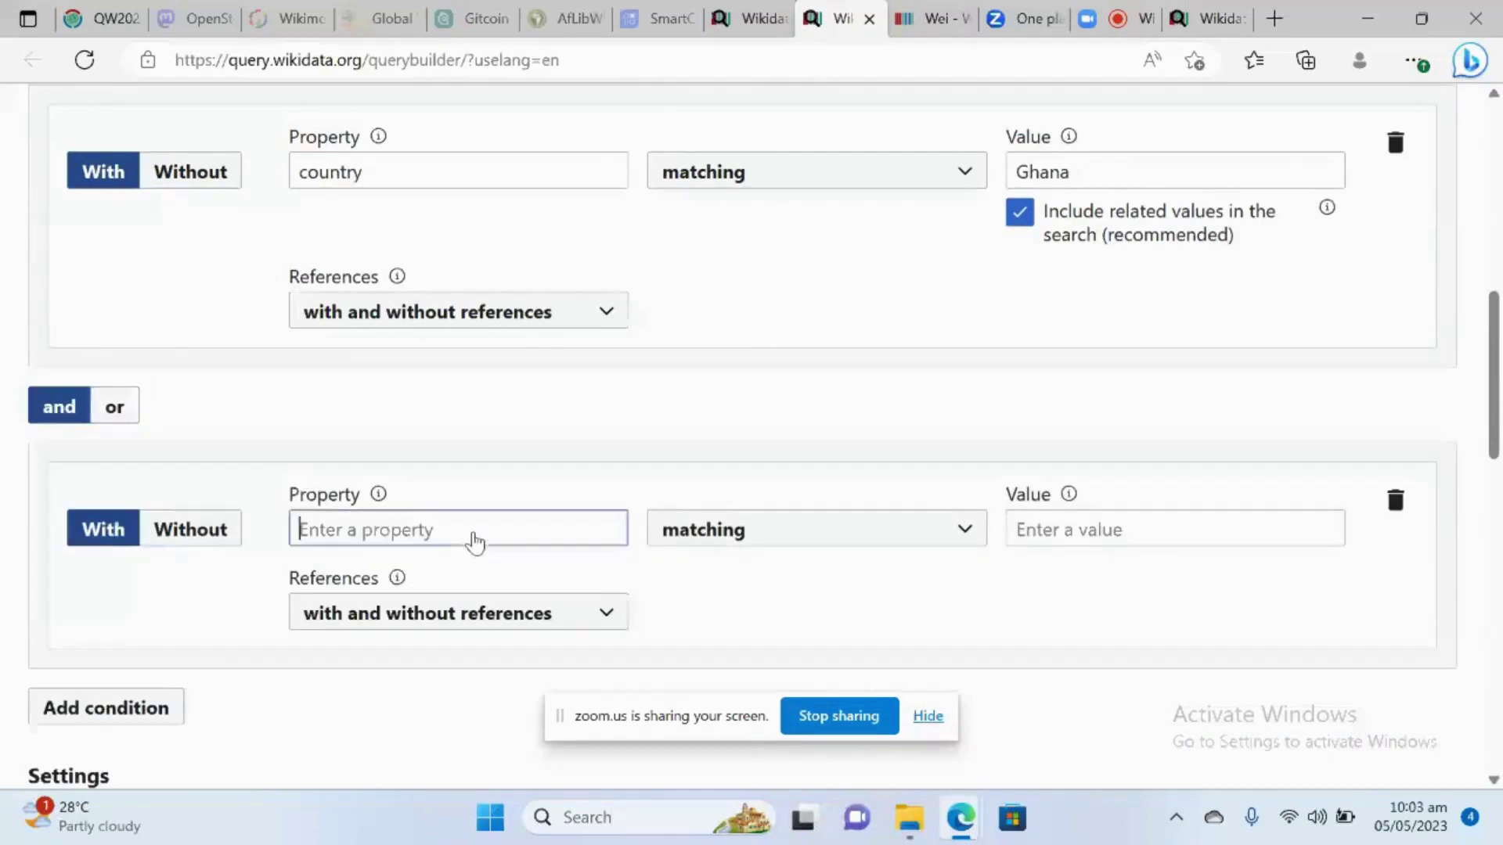
pyautogui.write('lo')
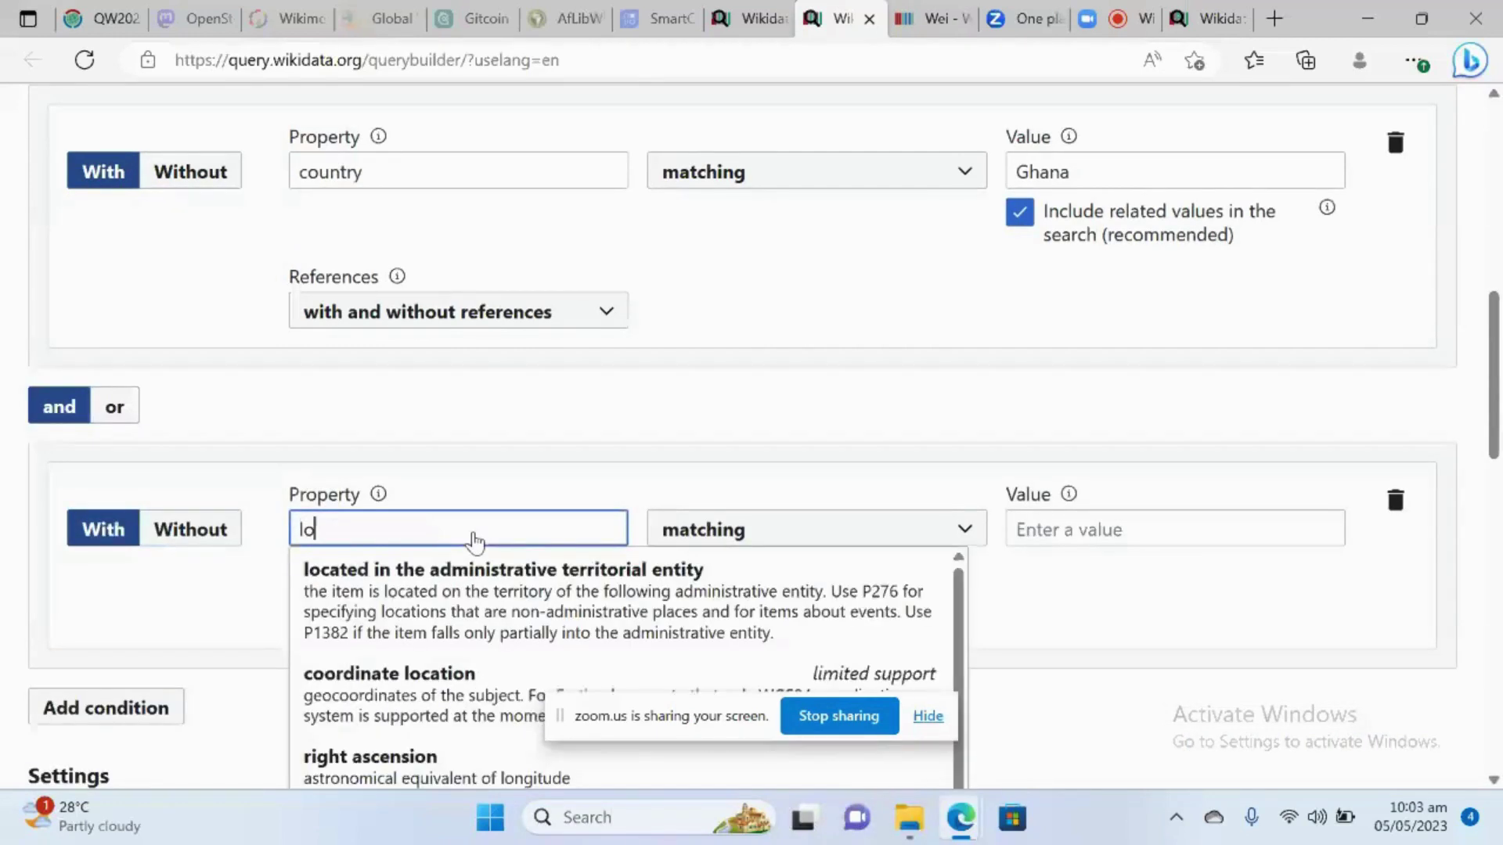
pyautogui.scroll(-2, 465, 645)
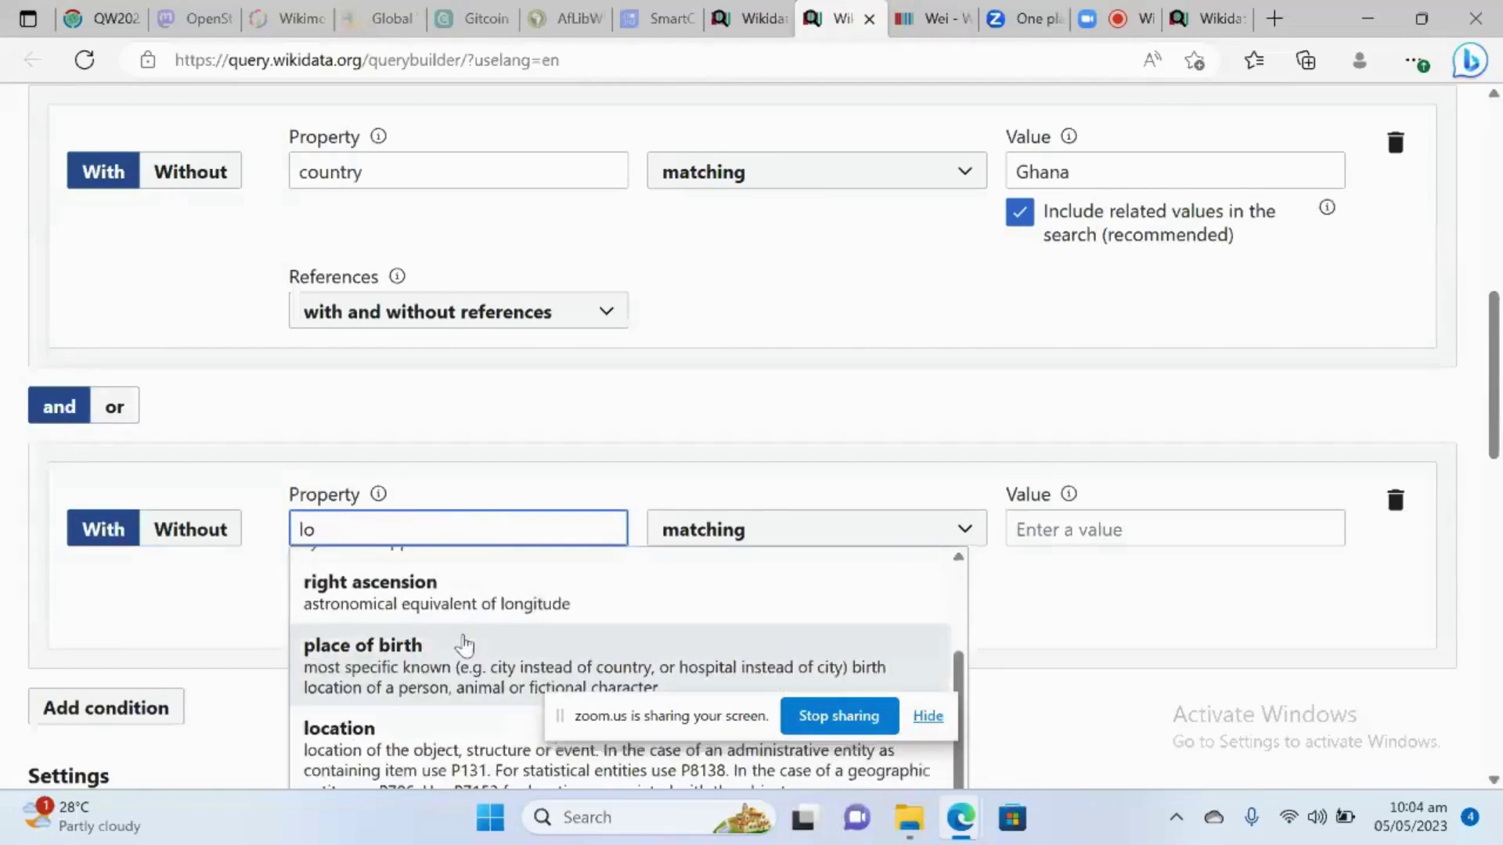
pyautogui.scroll(1, 465, 645)
pyautogui.scroll(-2, 464, 645)
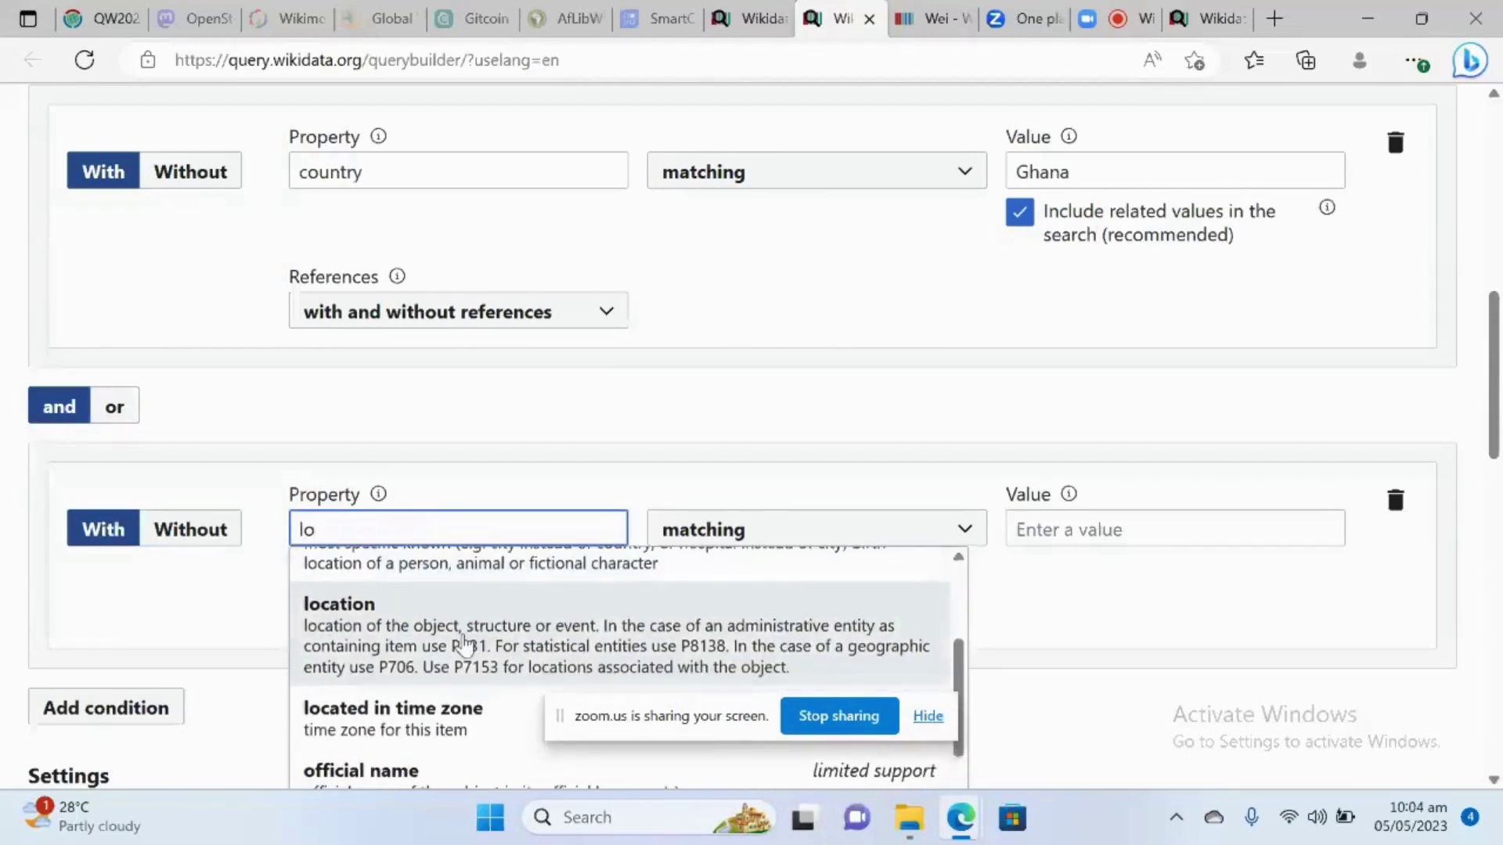
pyautogui.click(464, 645)
# Set the location condition's value to Accra, the capital city of Ghana, and run the query
pyautogui.click(1077, 527)
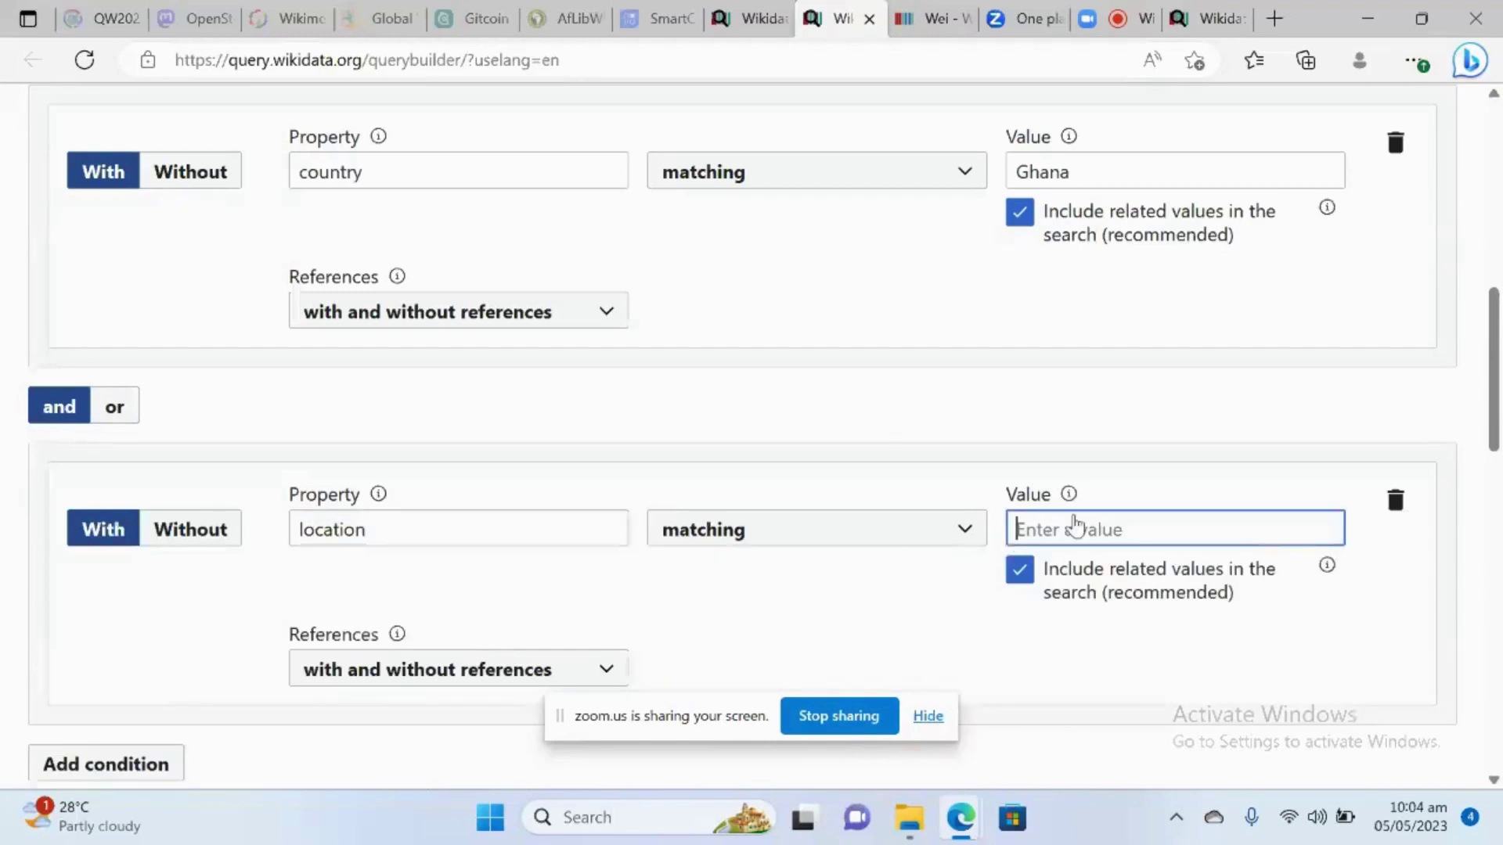
pyautogui.write('accra')
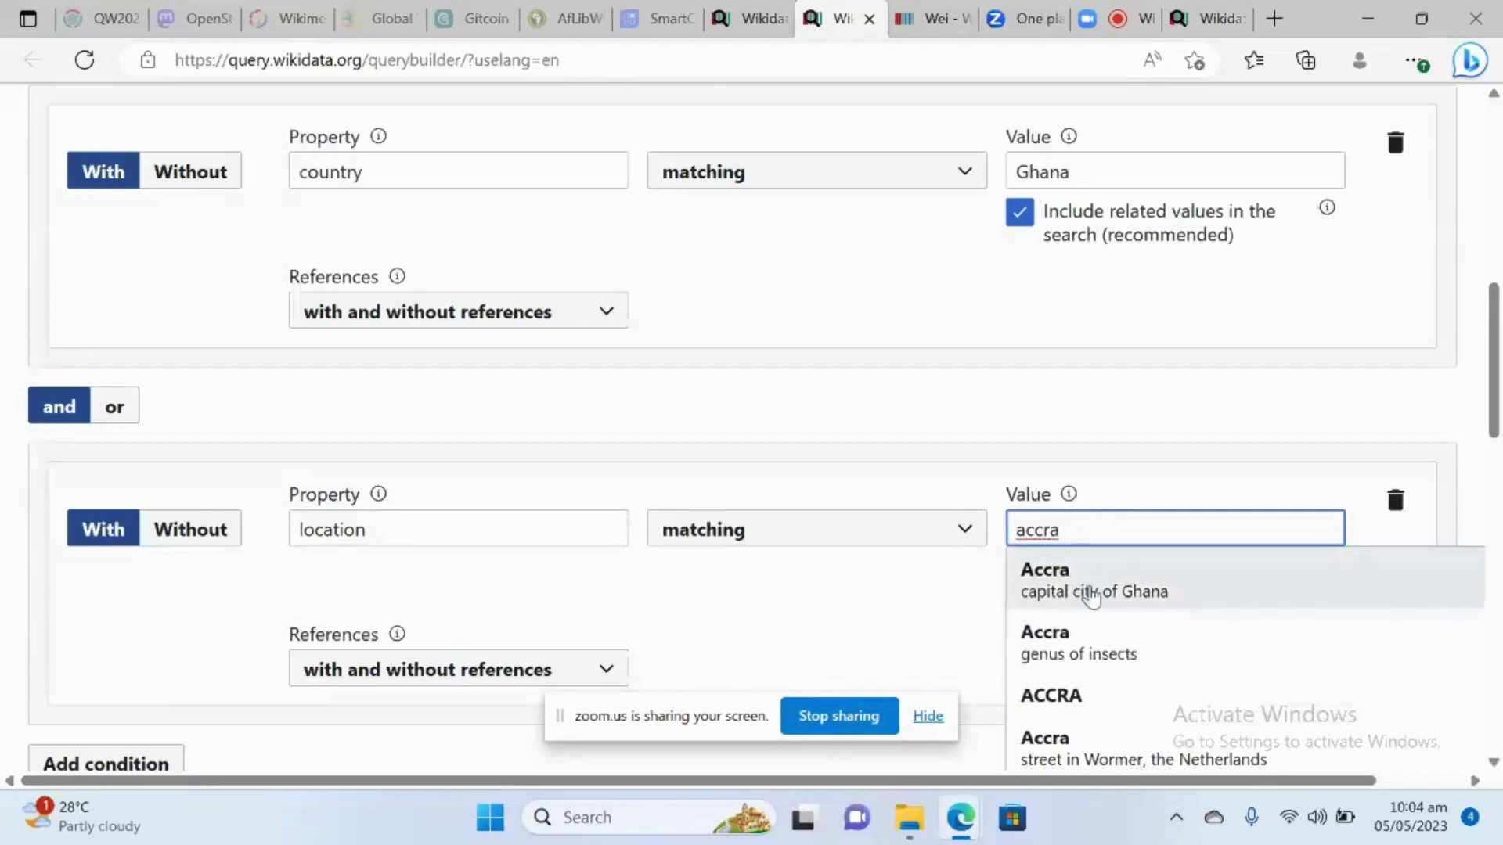
pyautogui.click(1093, 598)
pyautogui.scroll(-5, 876, 608)
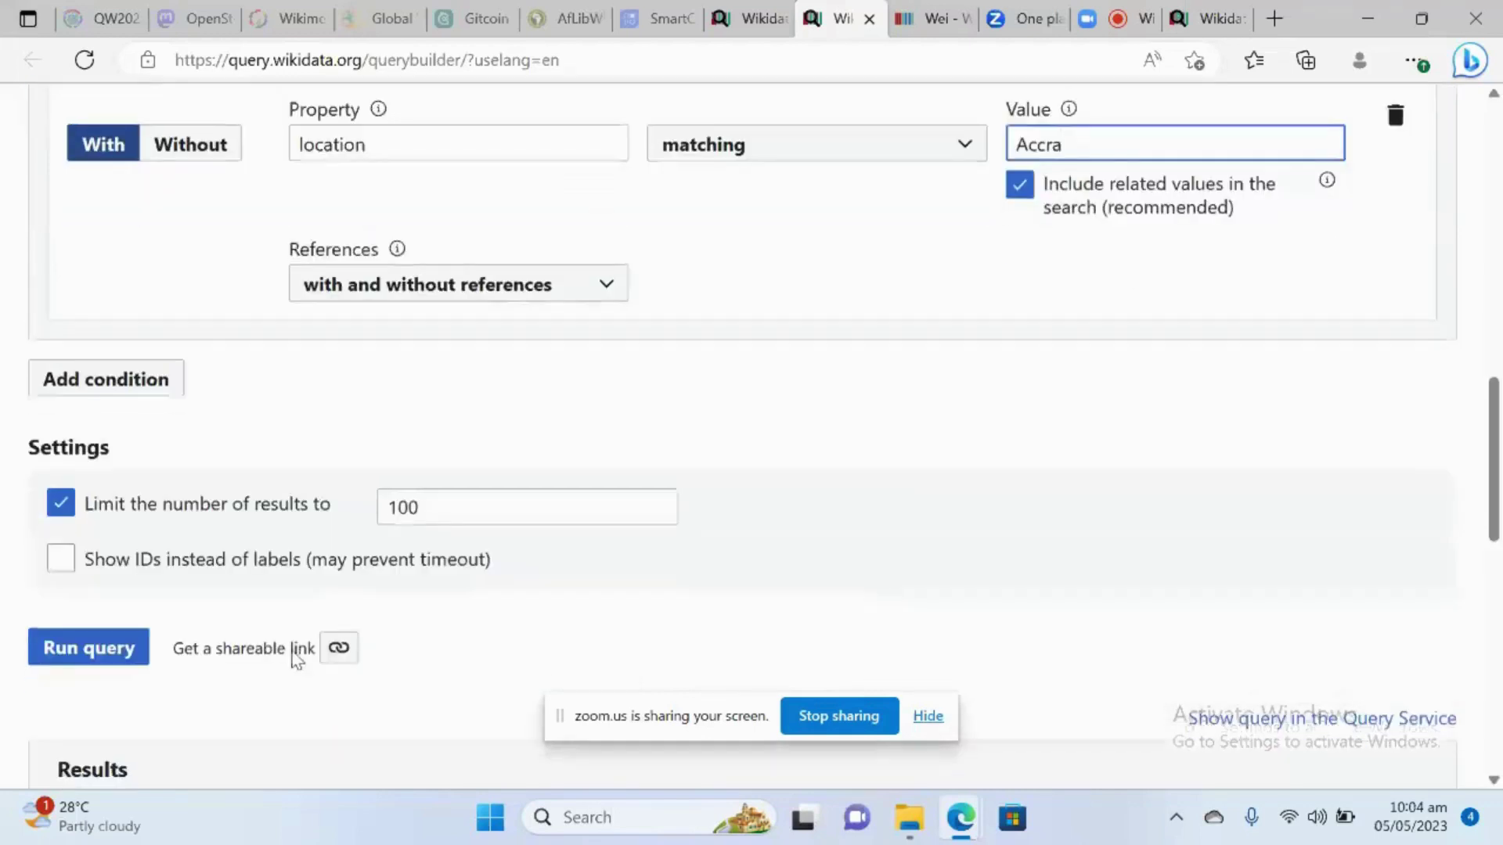
pyautogui.click(133, 662)
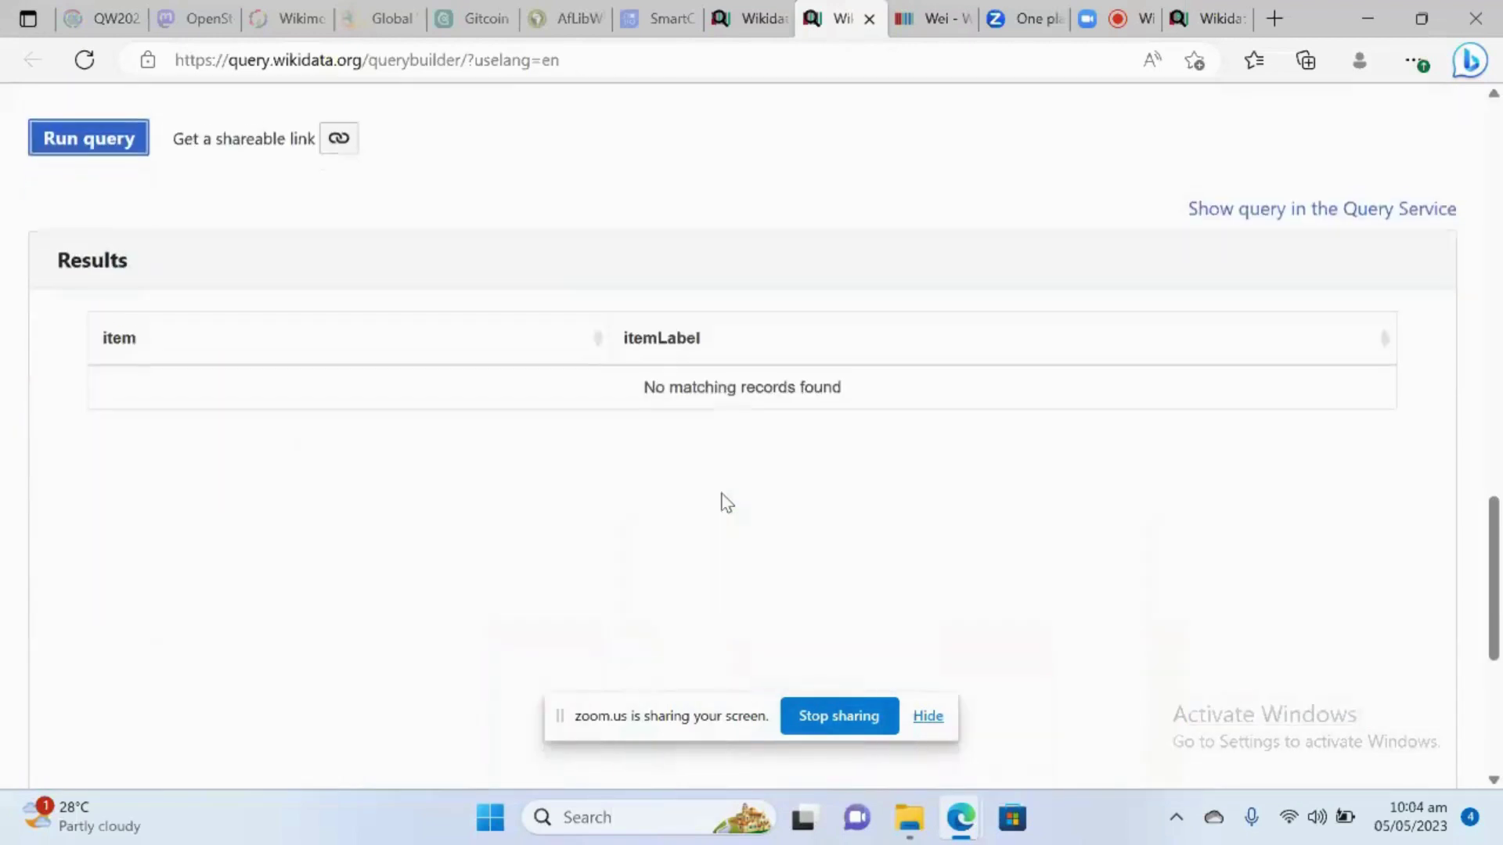
# Try coordinate location as the property of the third condition in place of location
pyautogui.scroll(10, 727, 503)
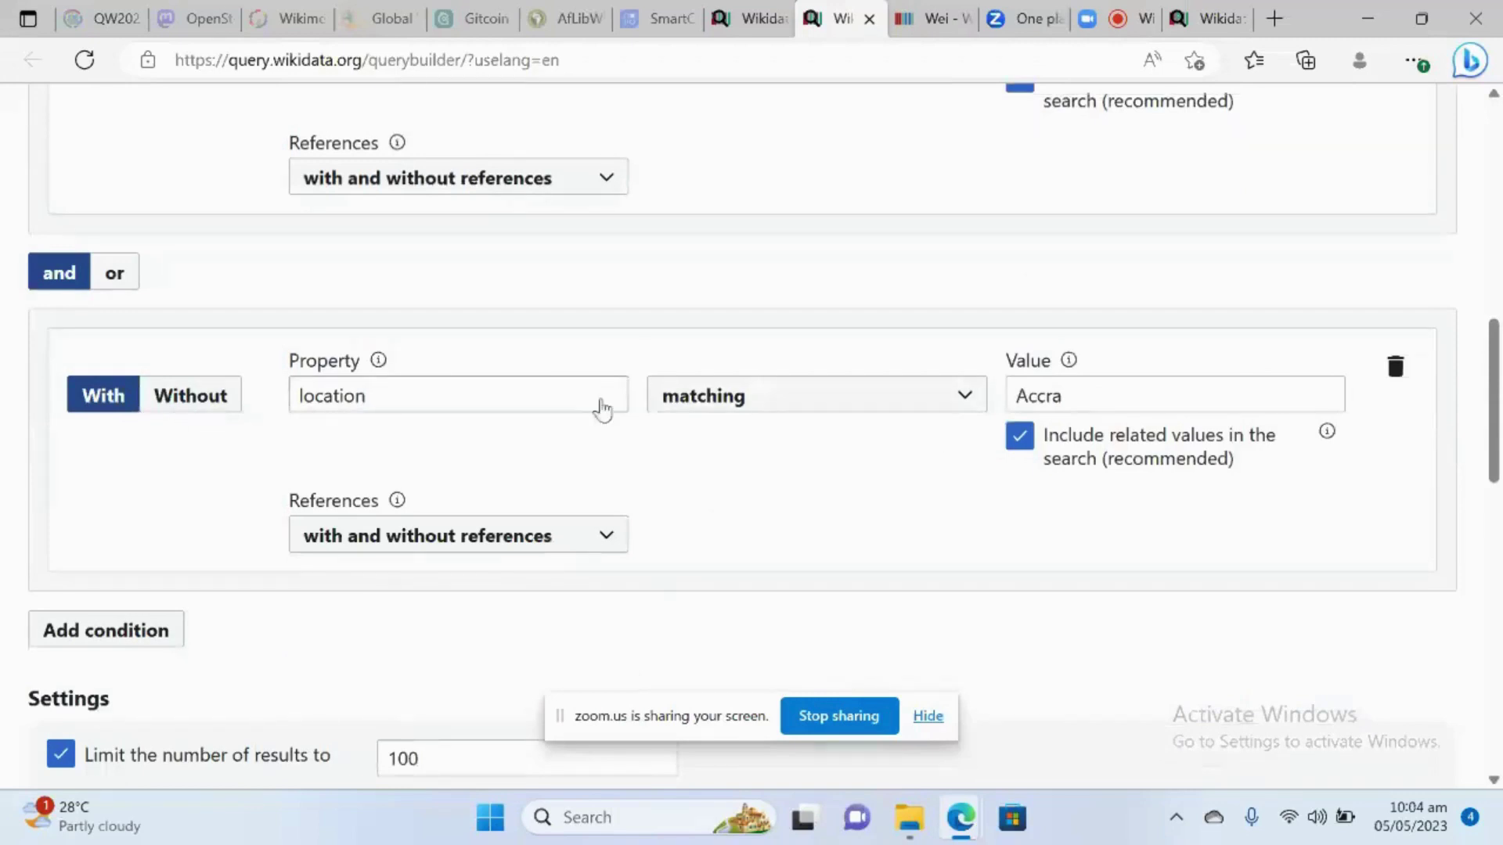
pyautogui.click(600, 397)
pyautogui.scroll(1, 579, 462)
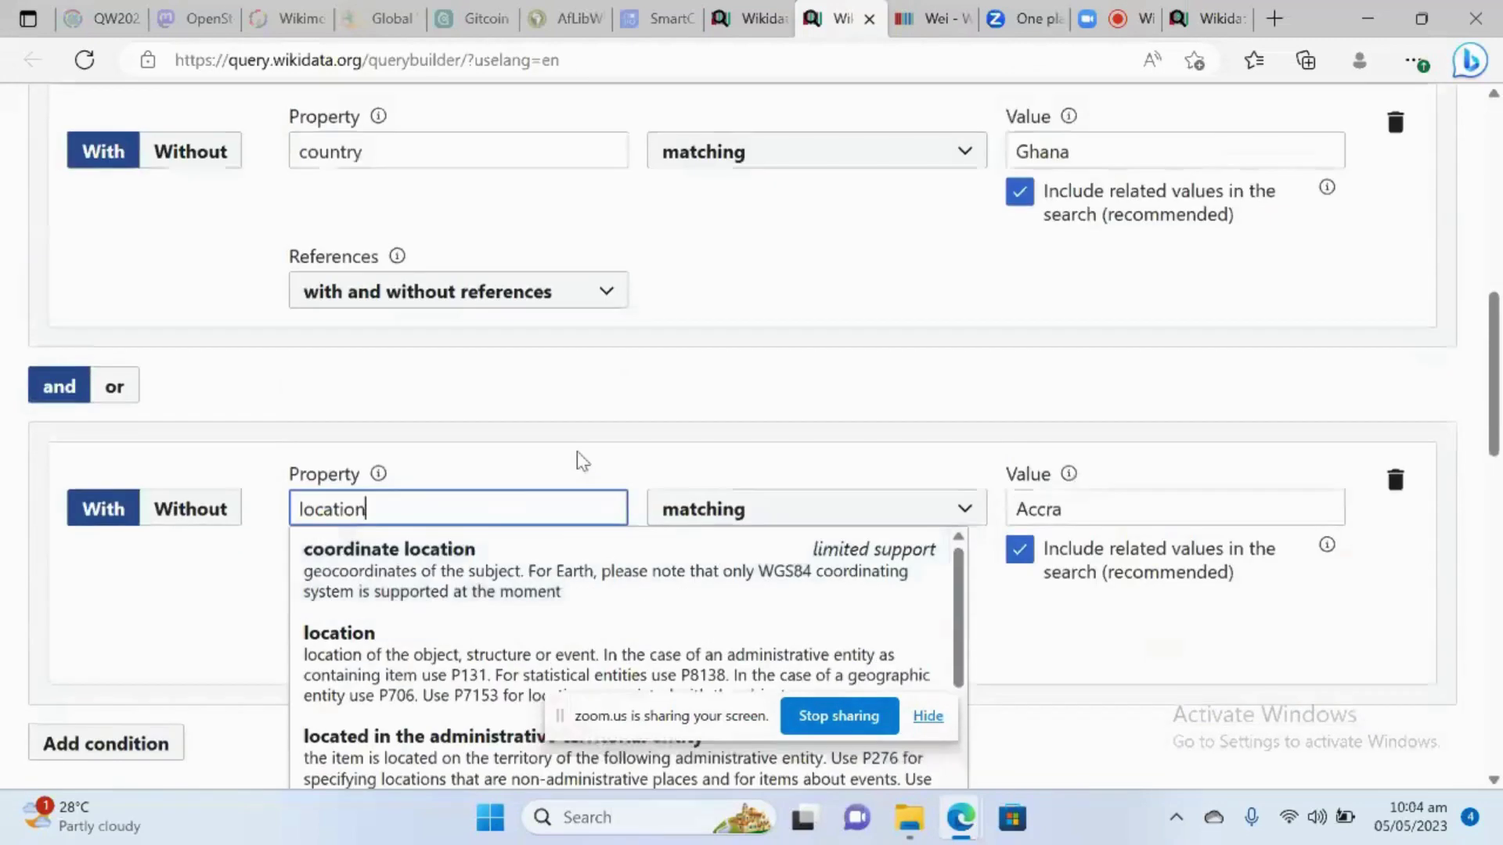
pyautogui.scroll(-1, 579, 462)
pyautogui.click(580, 475)
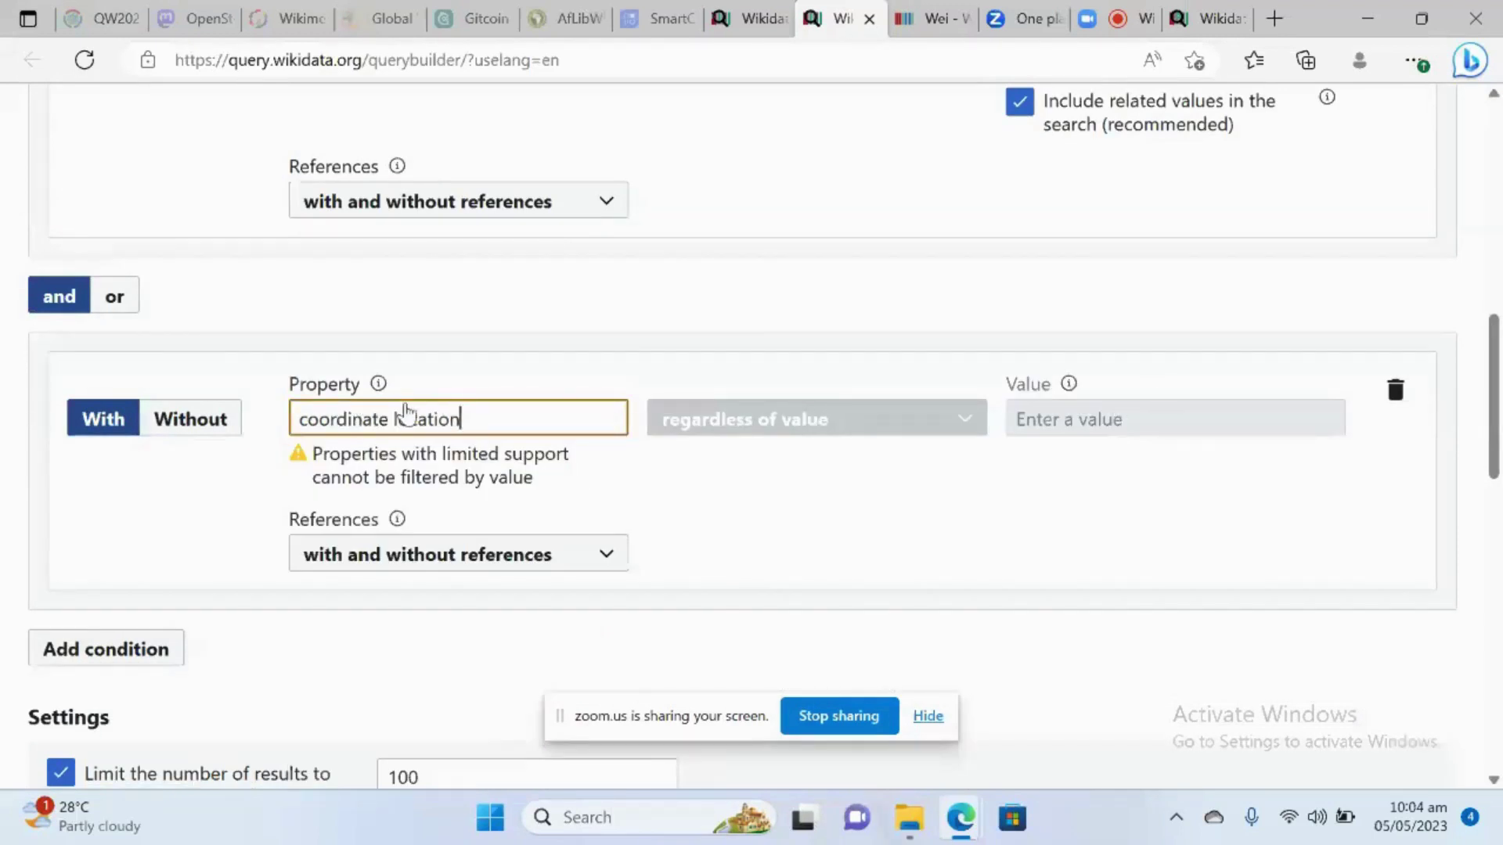
# Clear coordinate location from the third condition and look through the properties suggested for "loca"
pyautogui.press('BackSpace')
pyautogui.press('BackSpace')
pyautogui.press('BackSpace')
pyautogui.press('BackSpace')
pyautogui.press('BackSpace')
pyautogui.press('BackSpace')
pyautogui.press('BackSpace')
pyautogui.press('BackSpace')
pyautogui.press('BackSpace')
pyautogui.press('BackSpace')
pyautogui.press('BackSpace')
pyautogui.press('BackSpace')
pyautogui.press('BackSpace')
pyautogui.press('BackSpace')
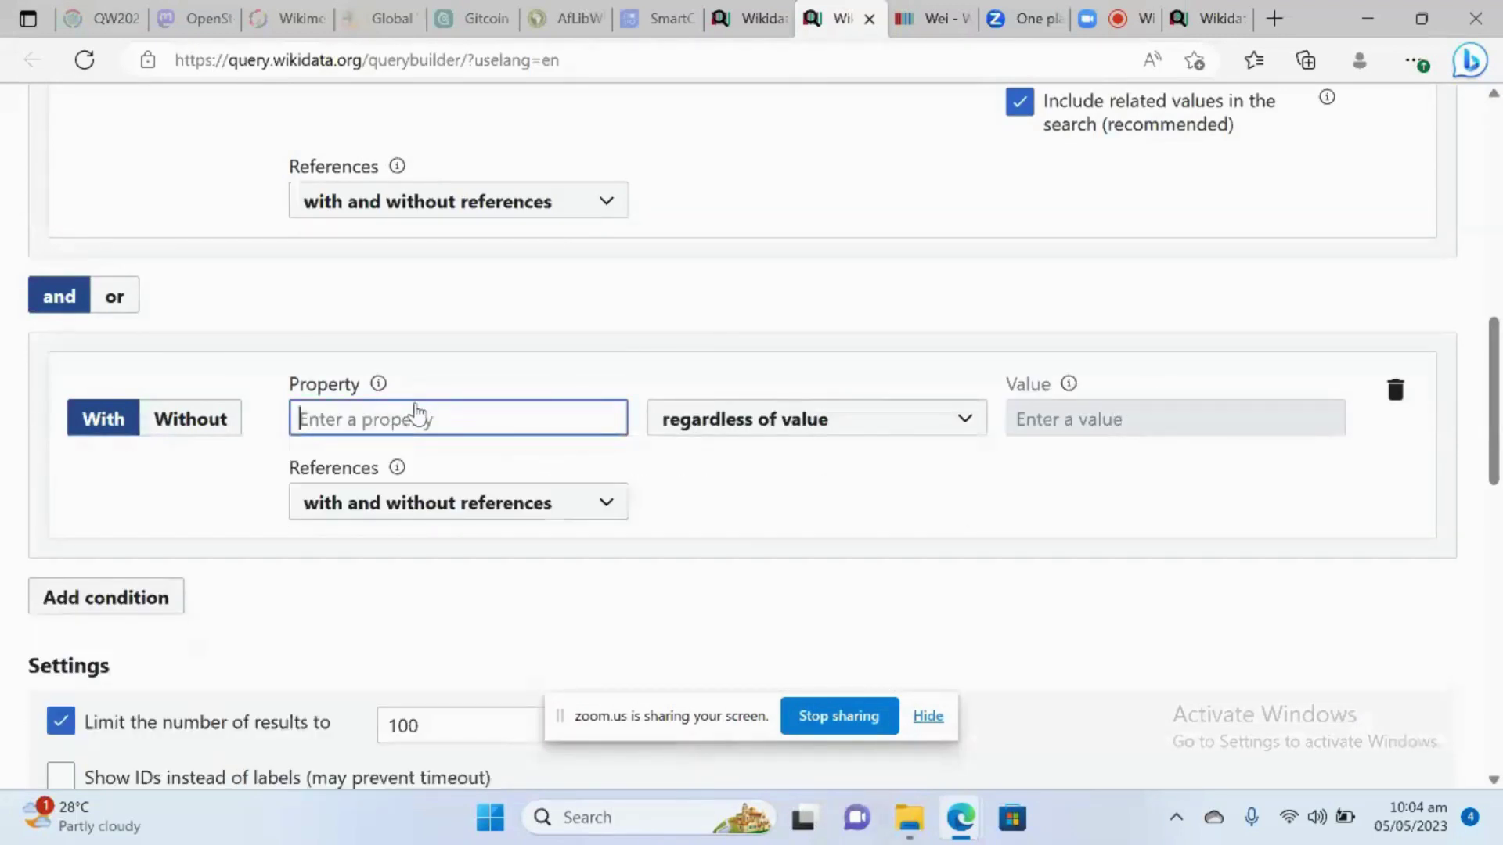
pyautogui.click(415, 413)
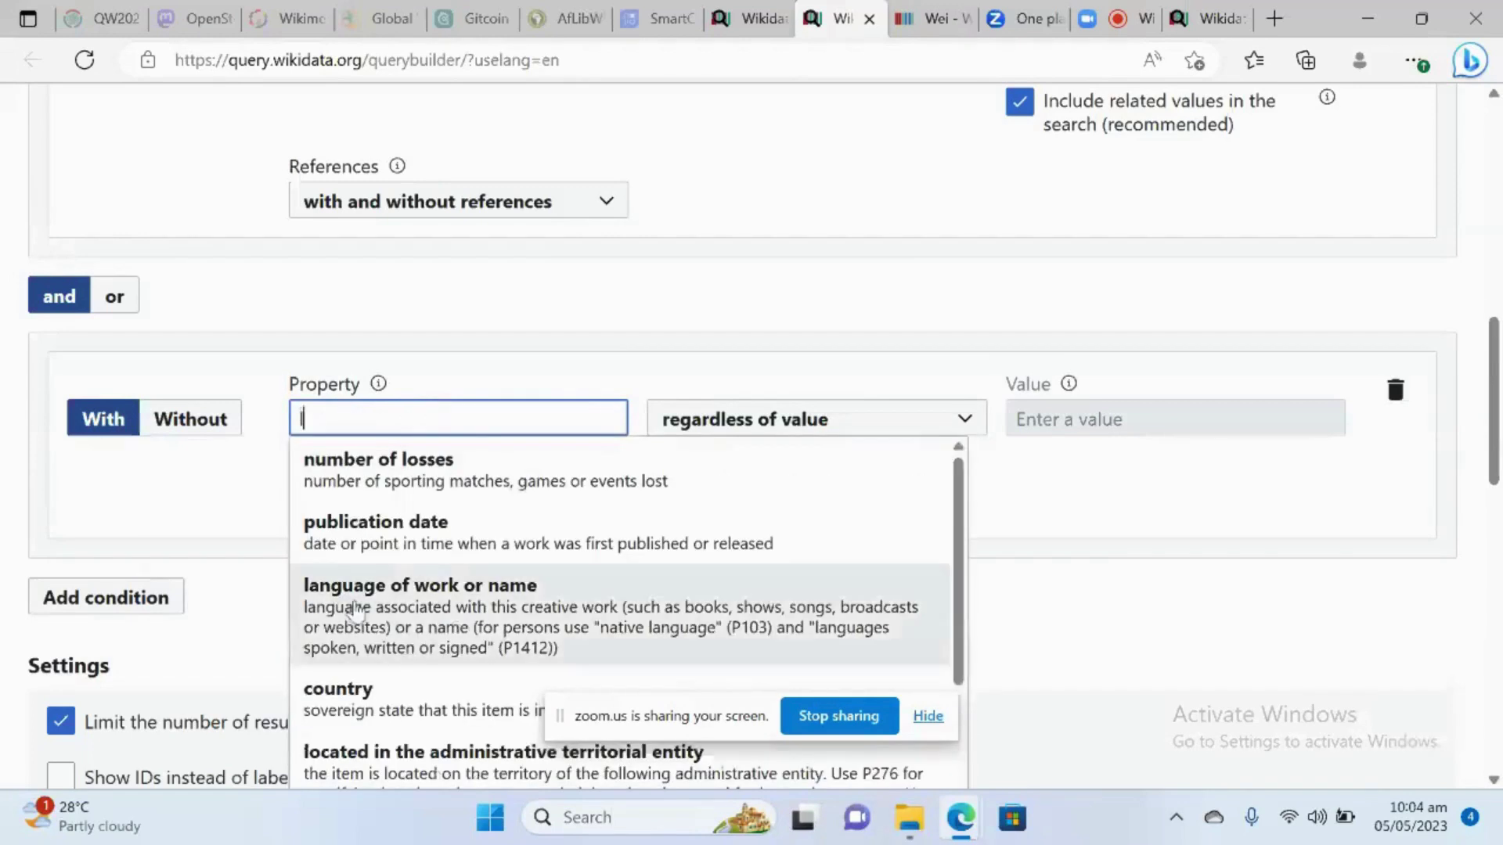
pyautogui.write('loca')
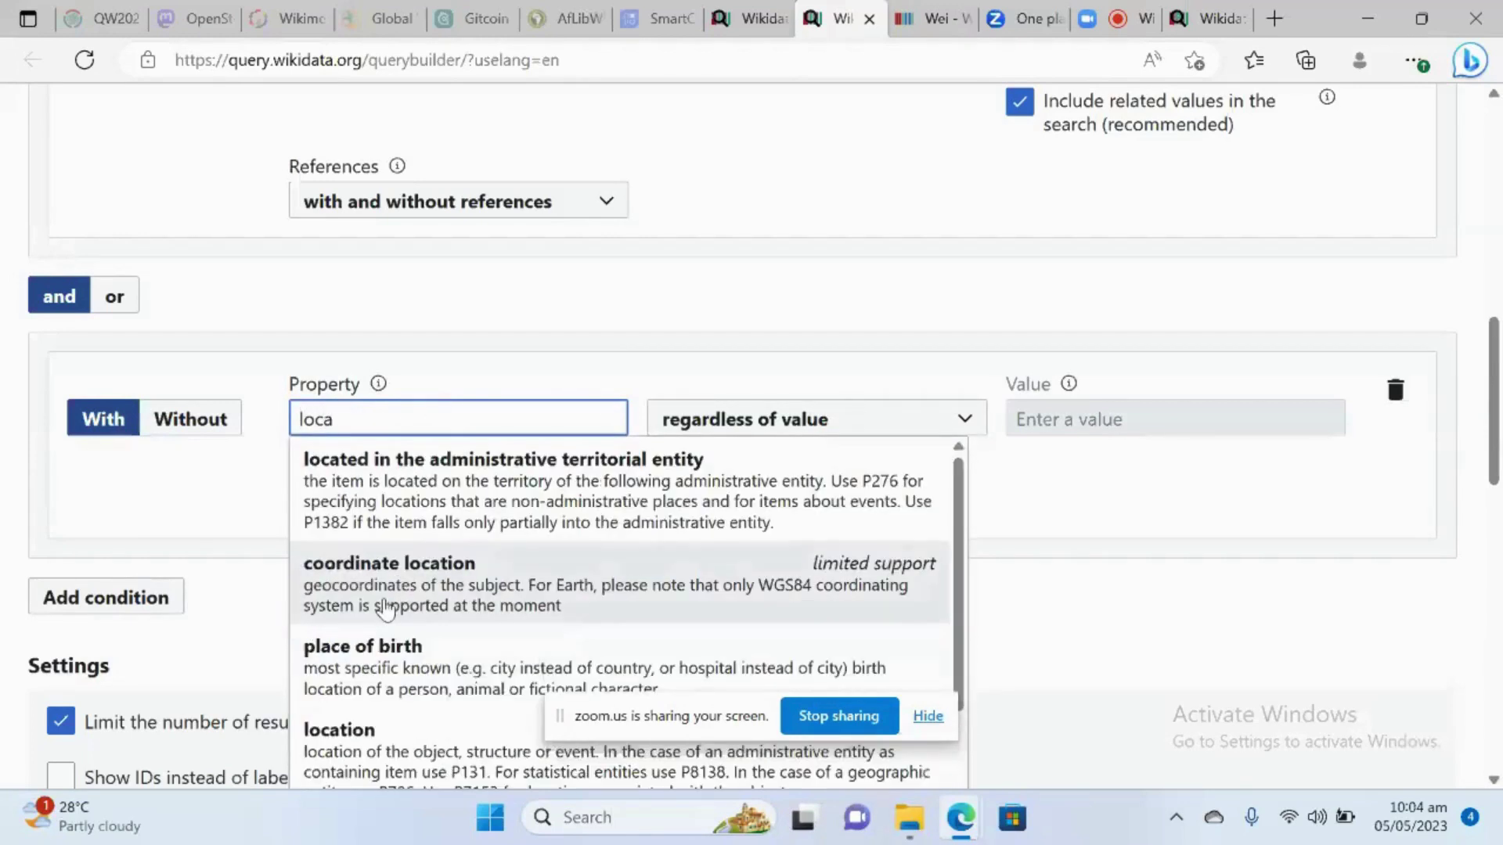
pyautogui.scroll(-5, 386, 609)
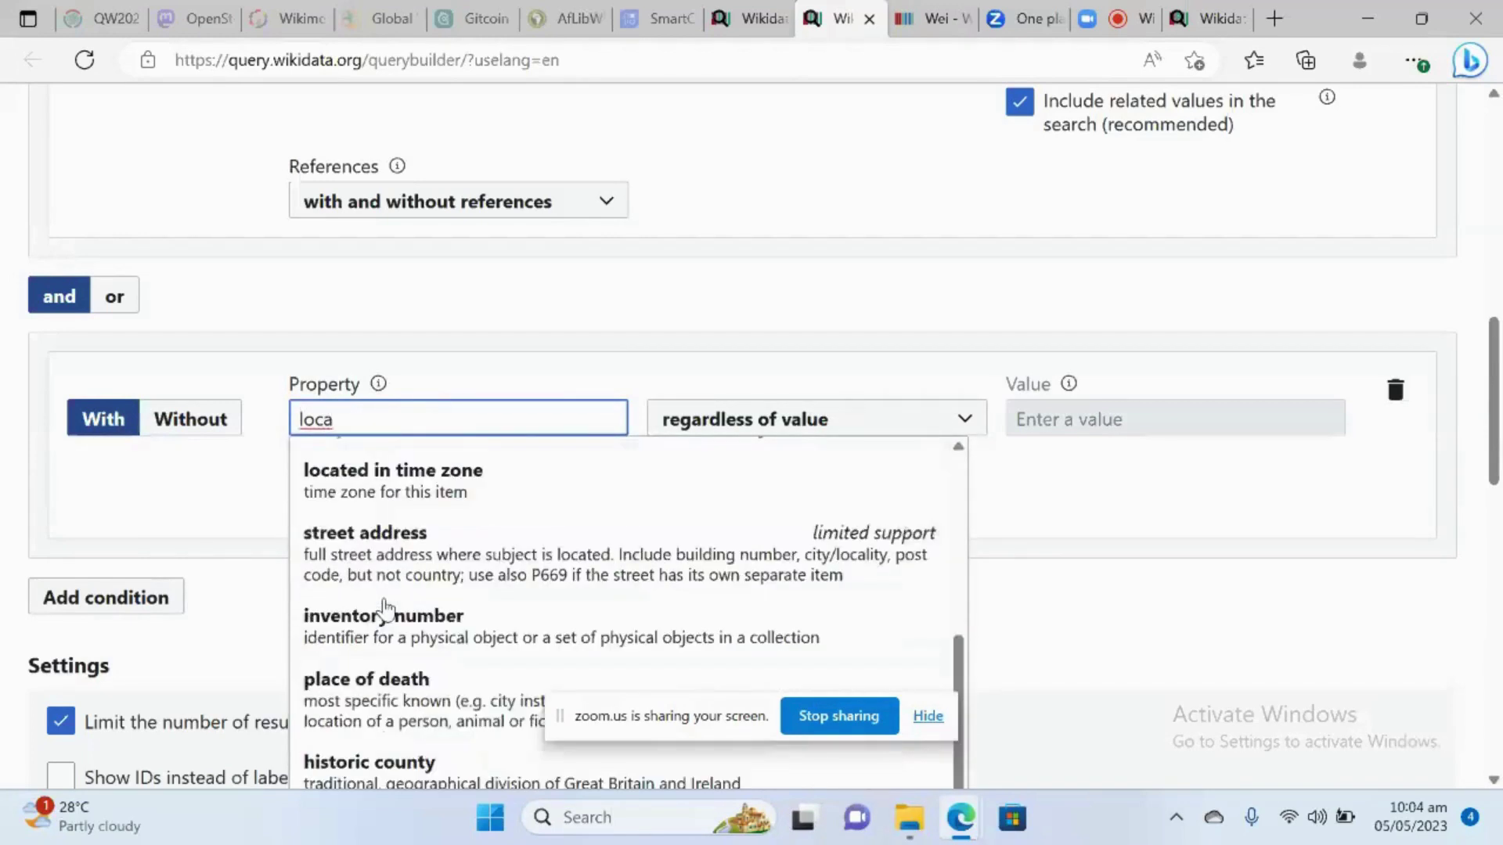
pyautogui.scroll(-3, 385, 609)
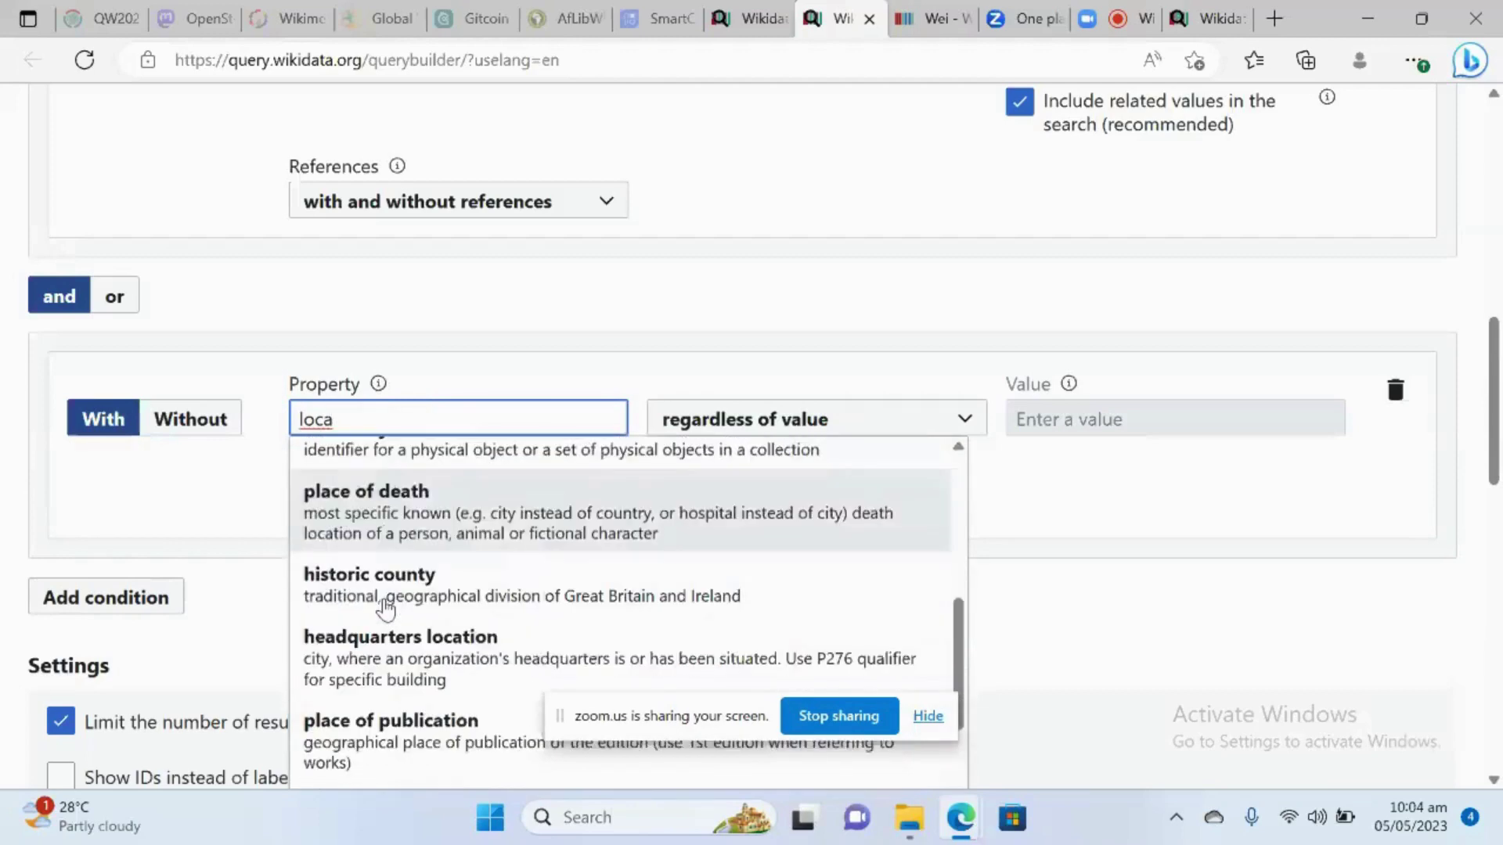
pyautogui.scroll(-3, 385, 609)
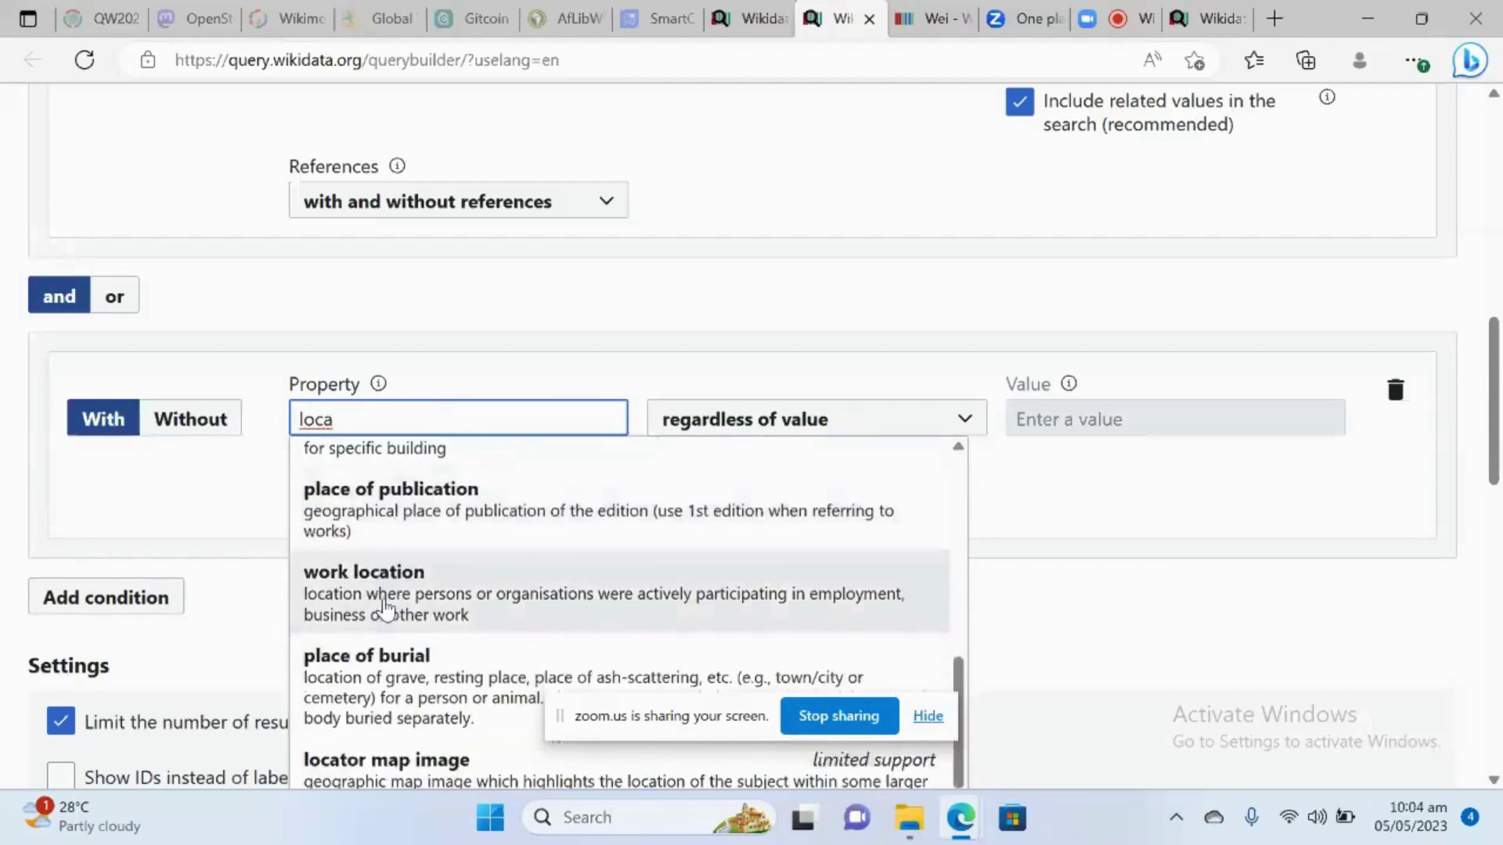
pyautogui.scroll(-4, 385, 609)
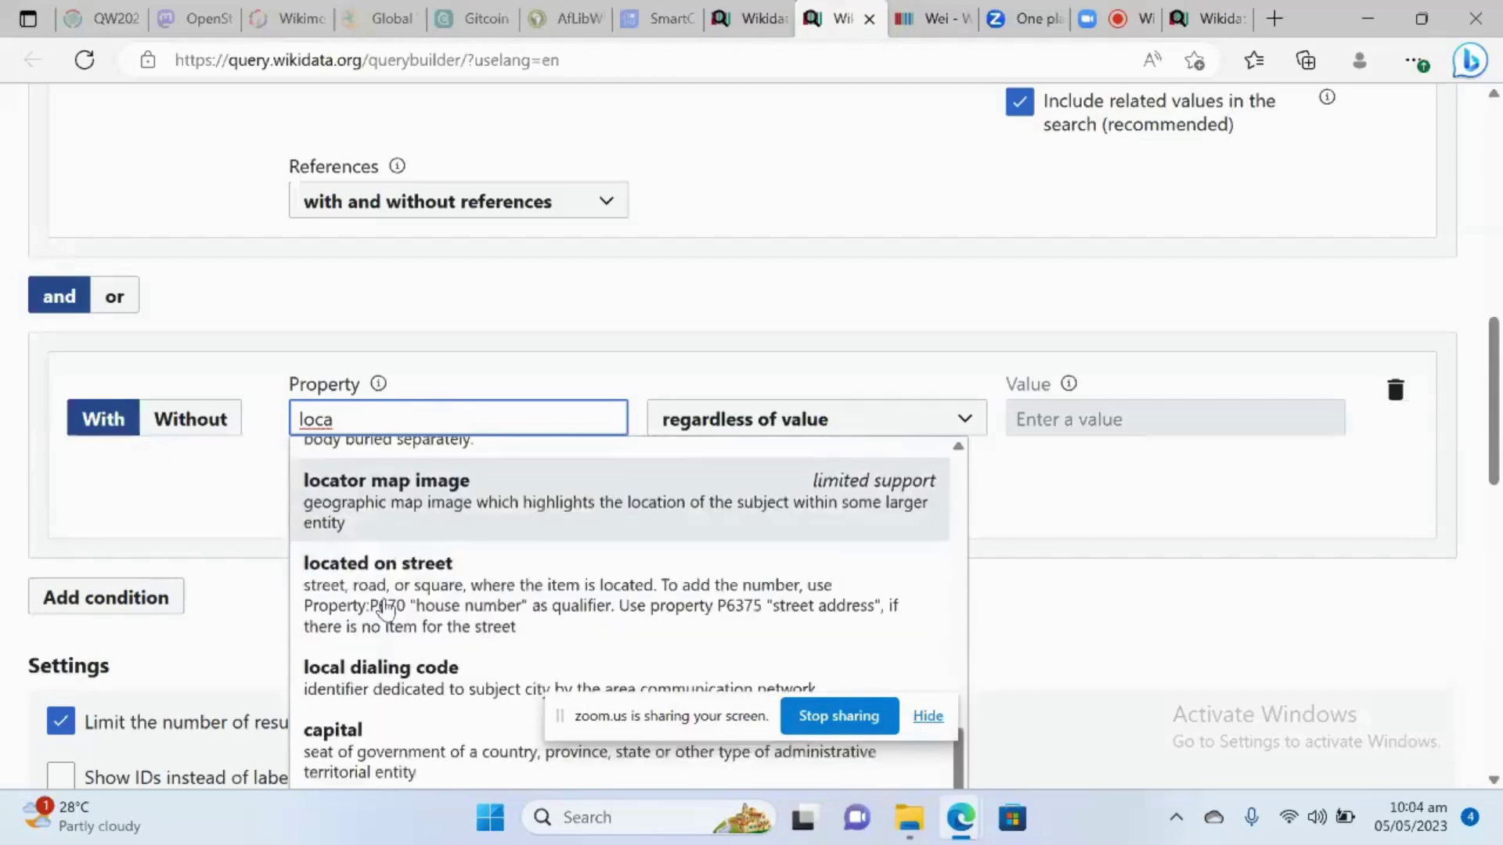
pyautogui.scroll(-1, 386, 609)
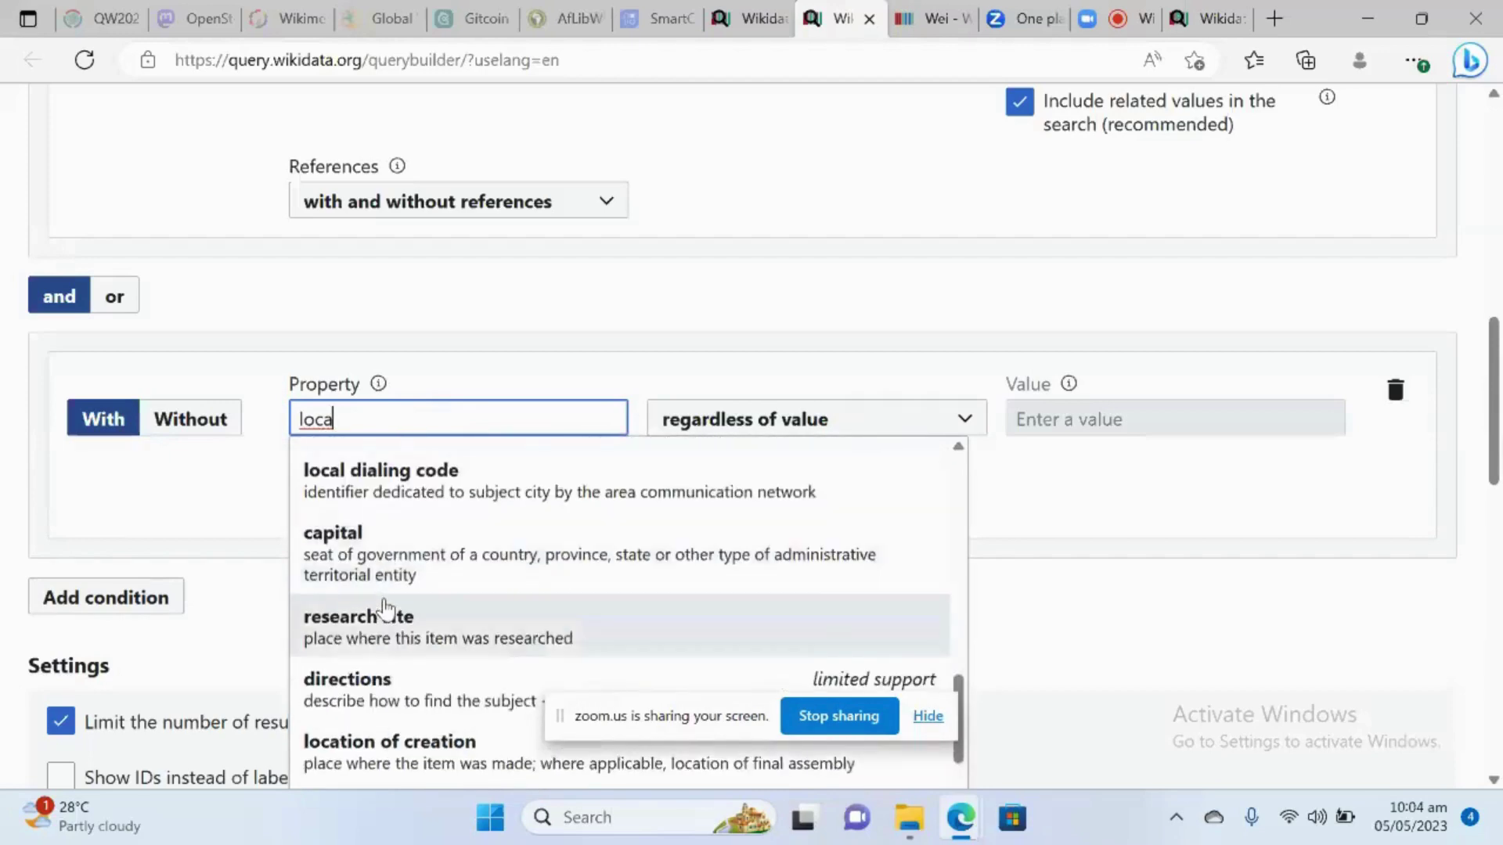
pyautogui.scroll(8, 385, 609)
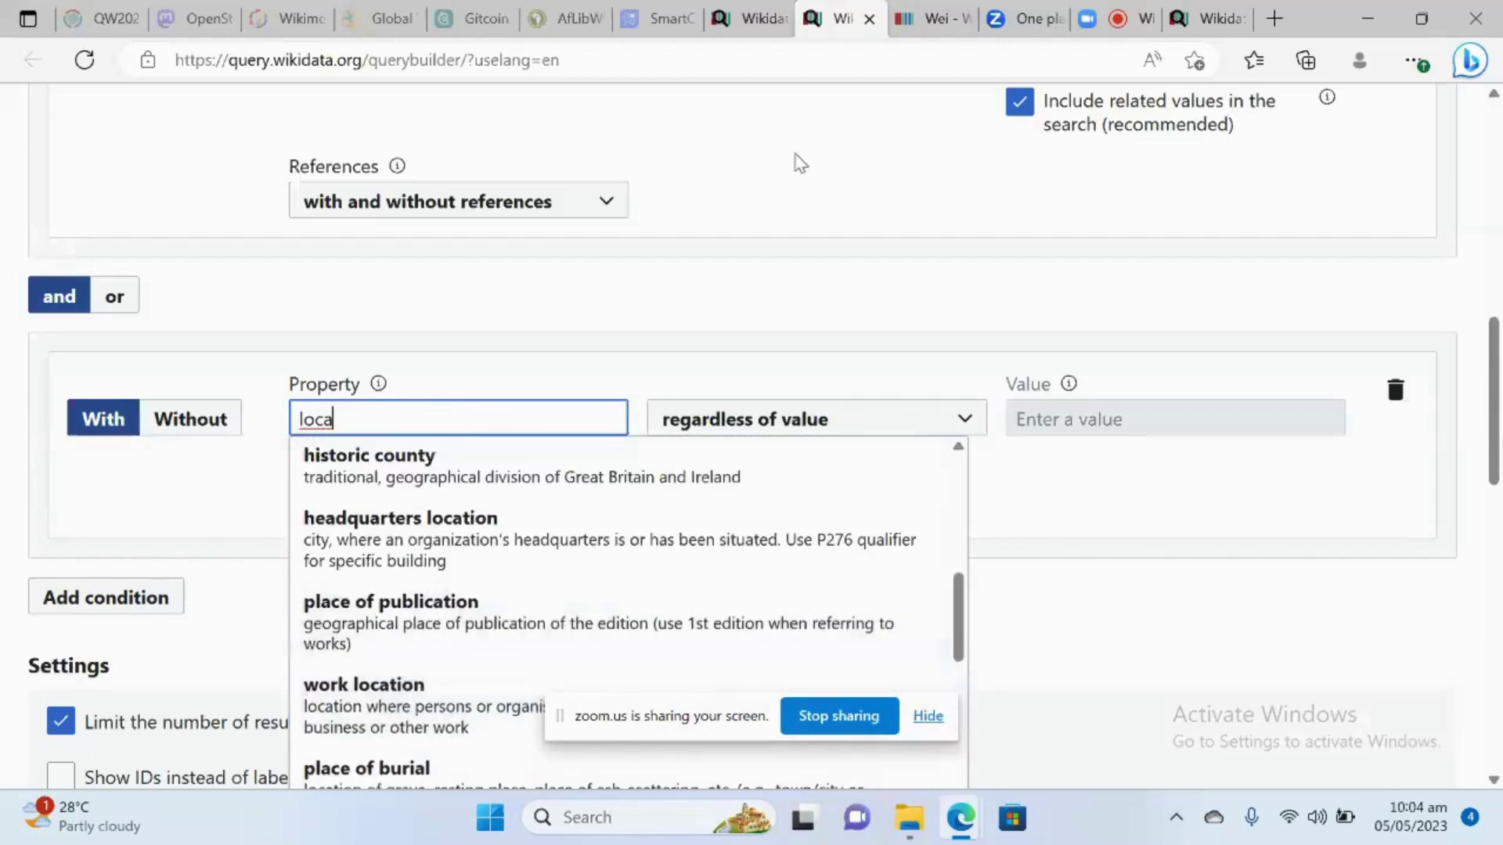
pyautogui.click(1226, 474)
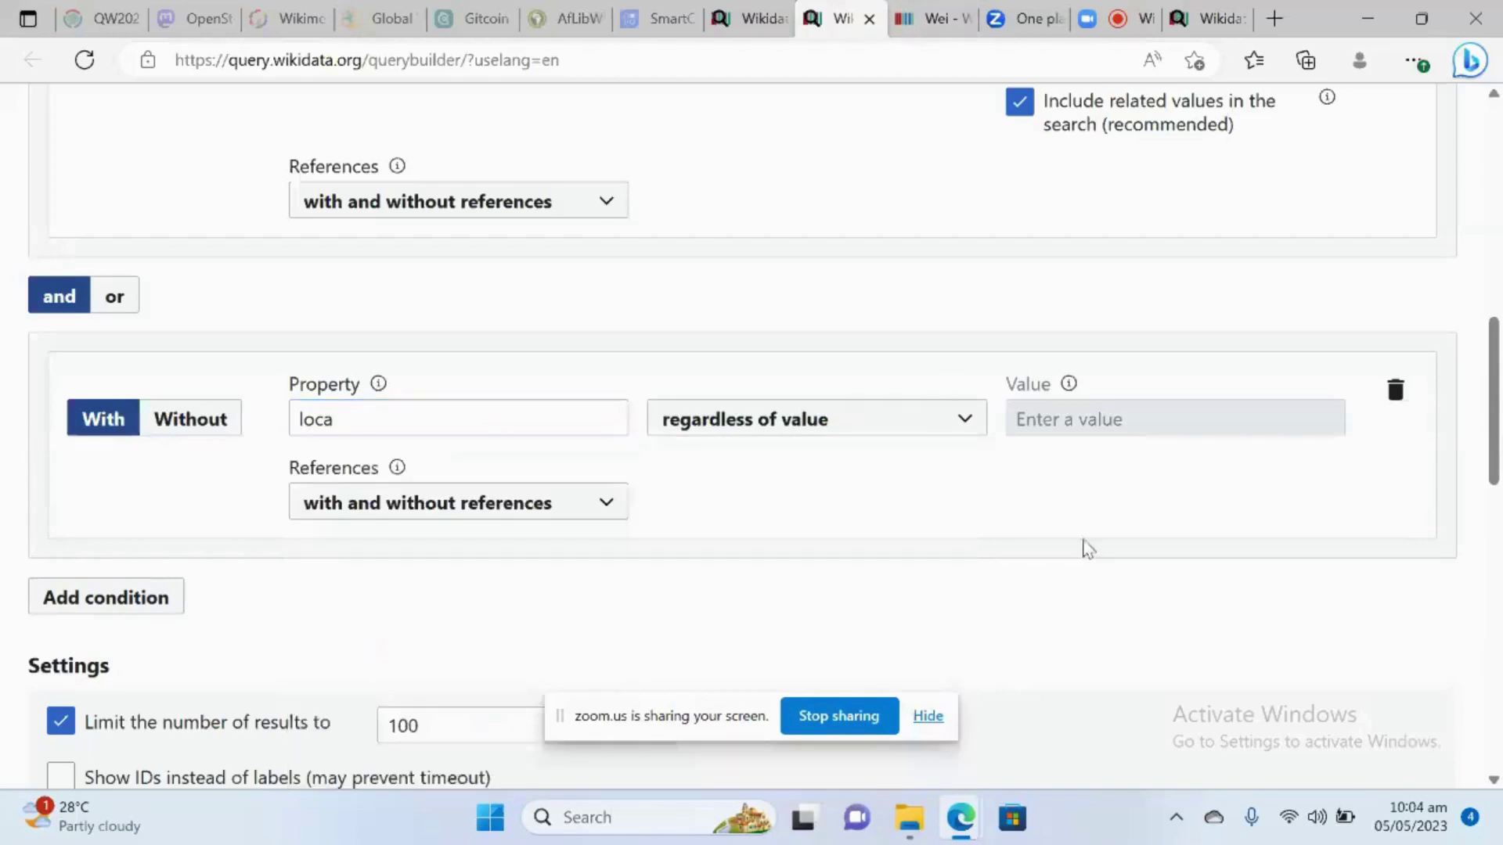
# Delete the third condition and run the query with only the school type and country Ghana conditions
pyautogui.scroll(-10, 1083, 546)
pyautogui.scroll(5, 1083, 547)
pyautogui.scroll(4, 1086, 548)
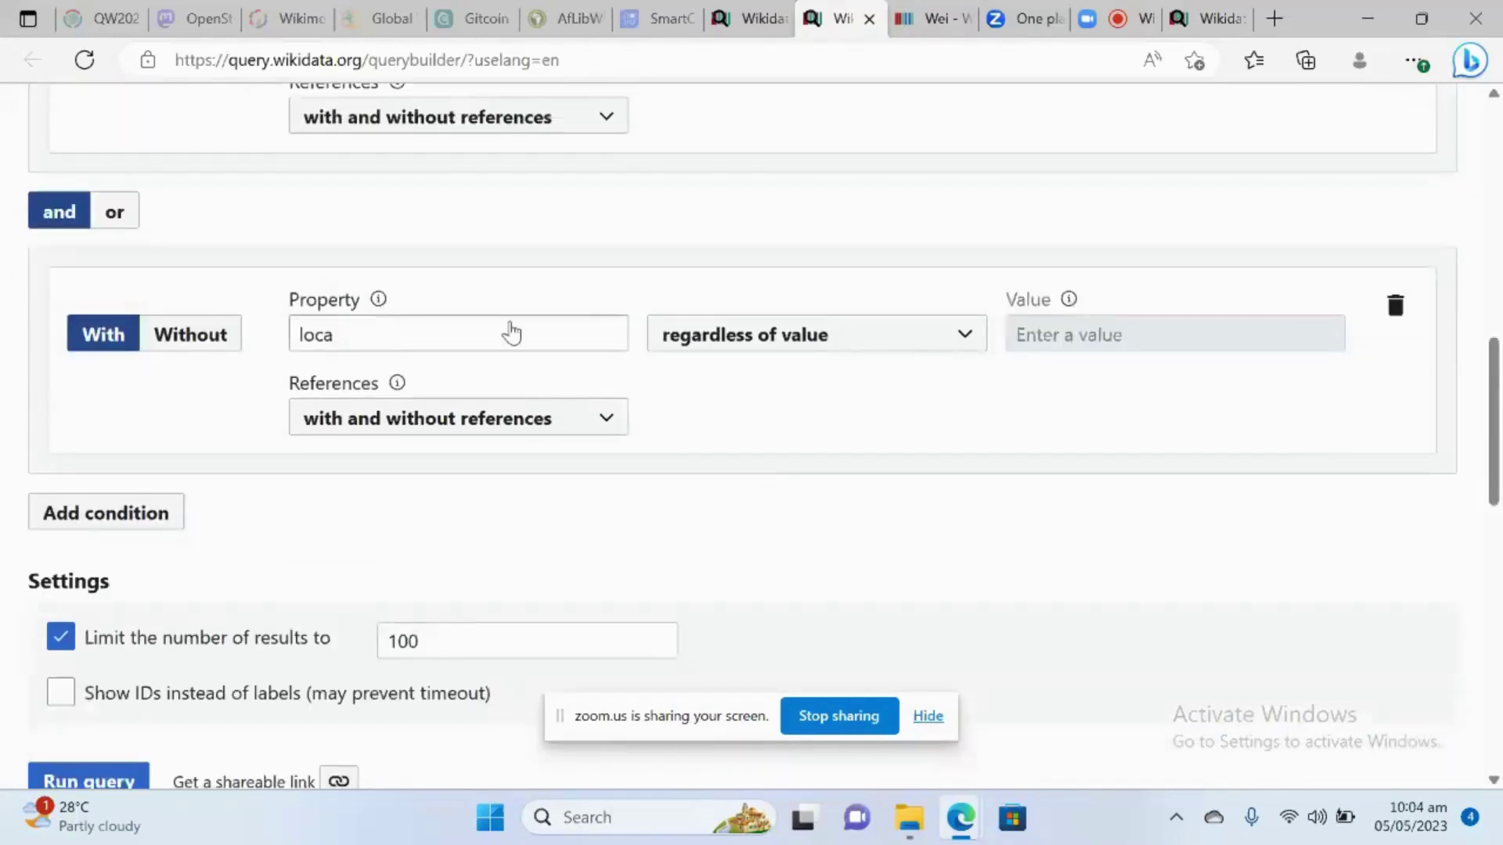
pyautogui.click(1395, 309)
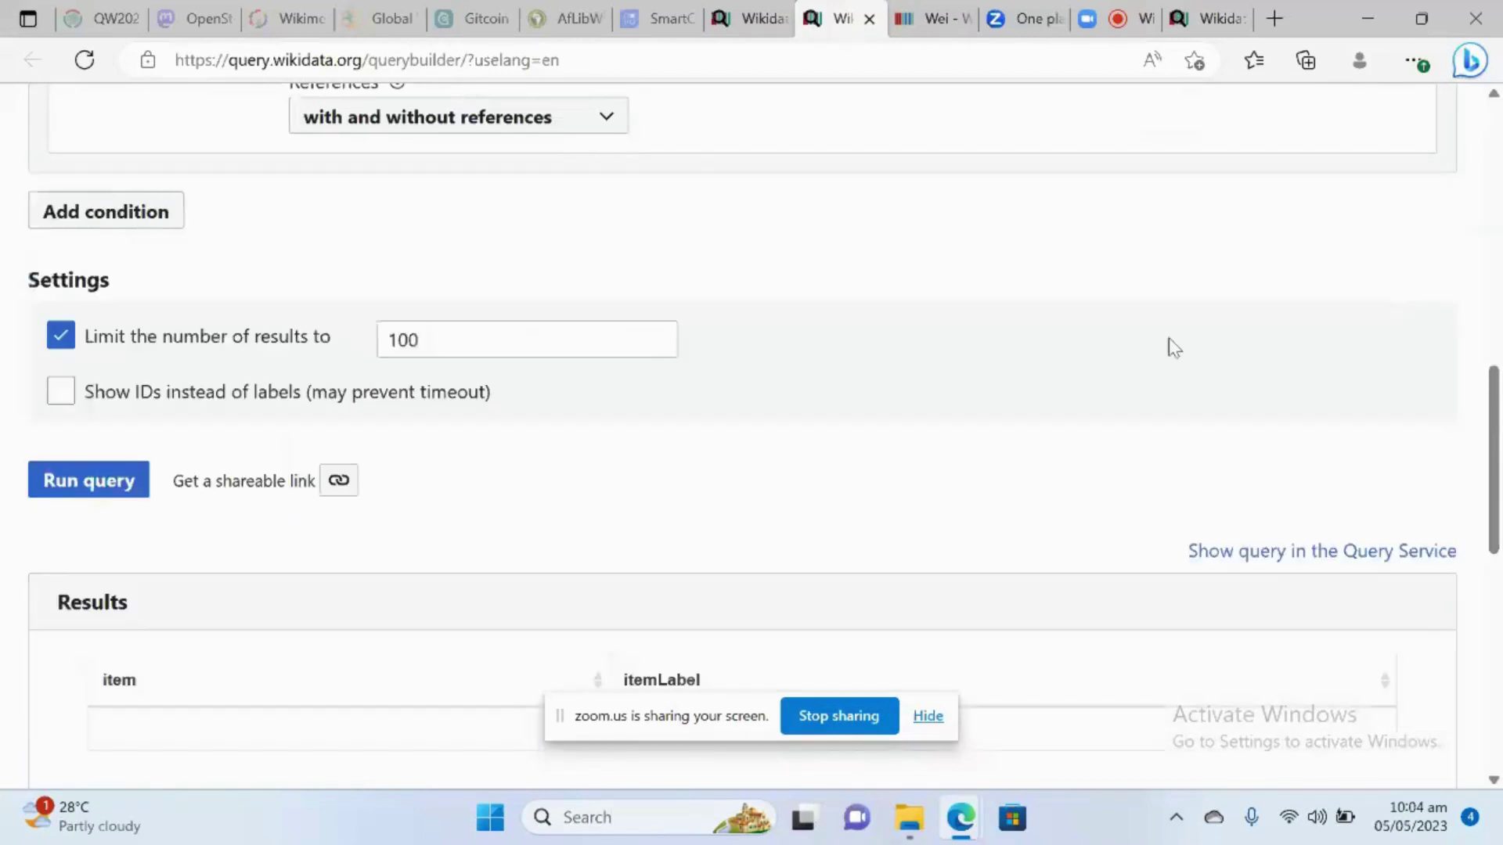
pyautogui.scroll(4, 1167, 345)
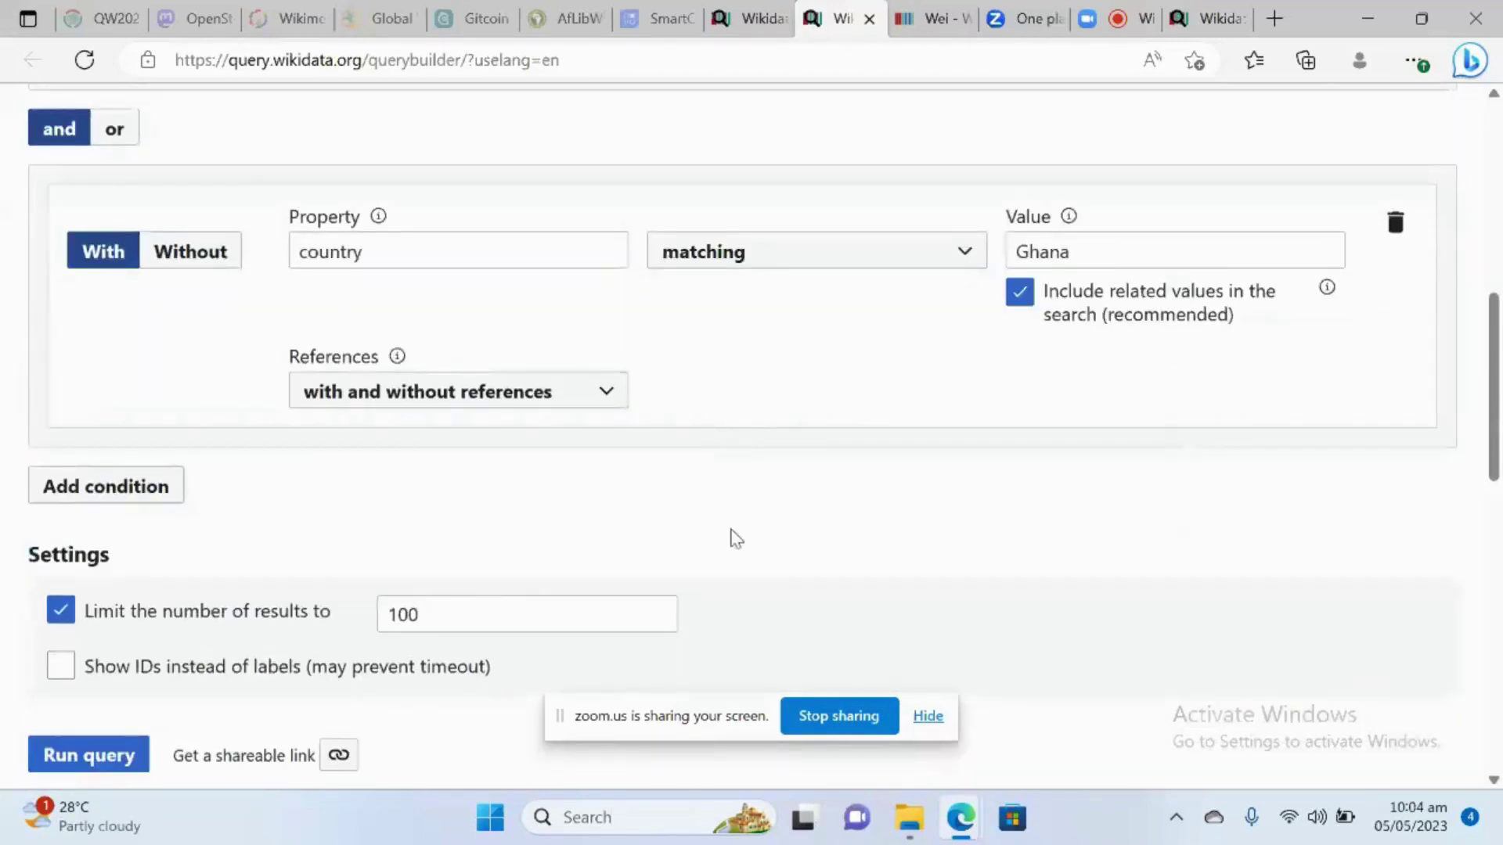
pyautogui.scroll(3, 735, 537)
pyautogui.scroll(-4, 735, 537)
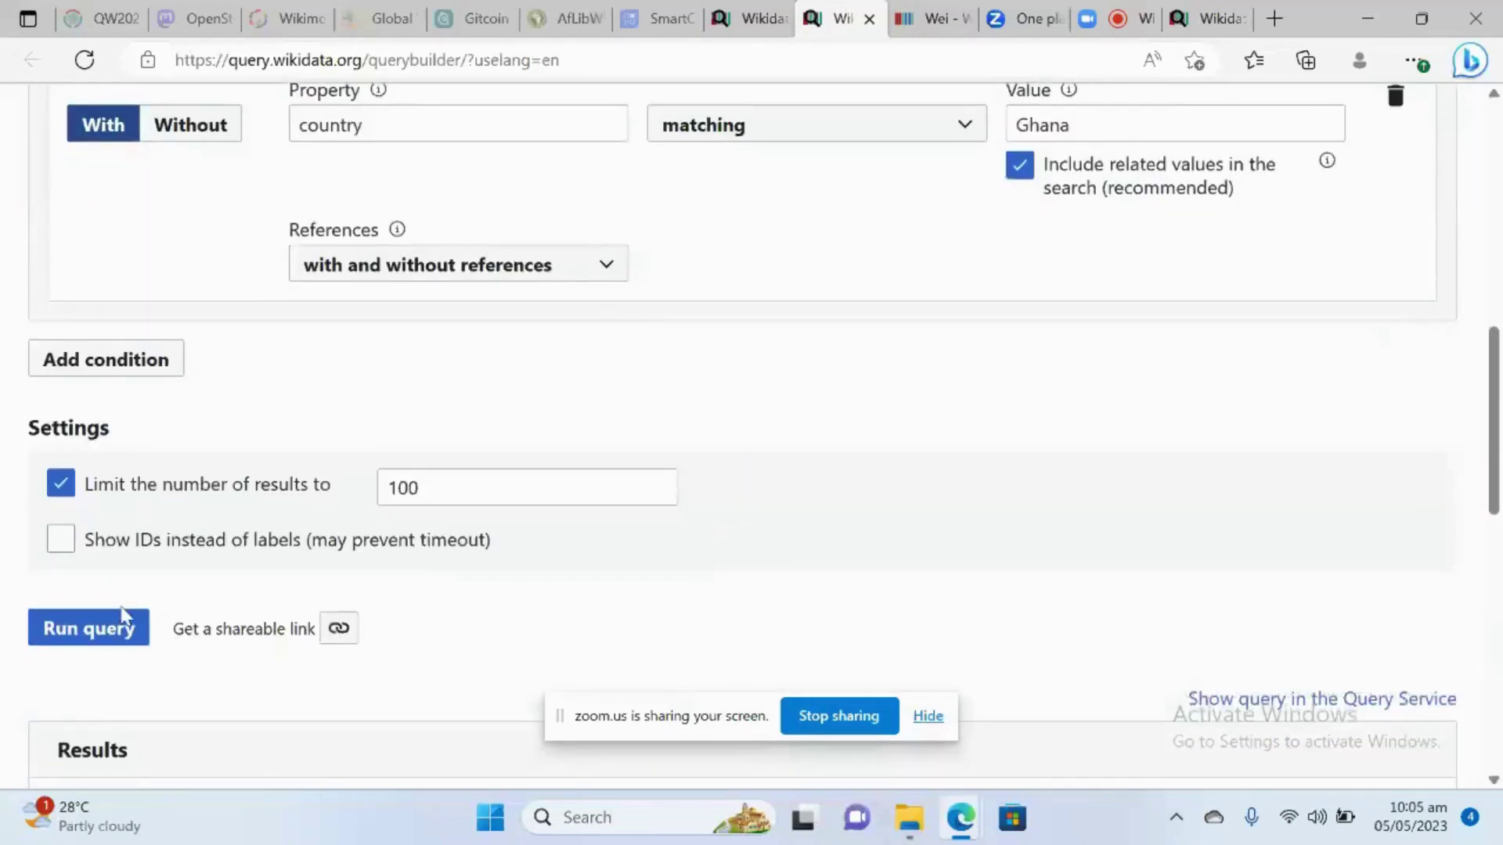
pyautogui.click(124, 619)
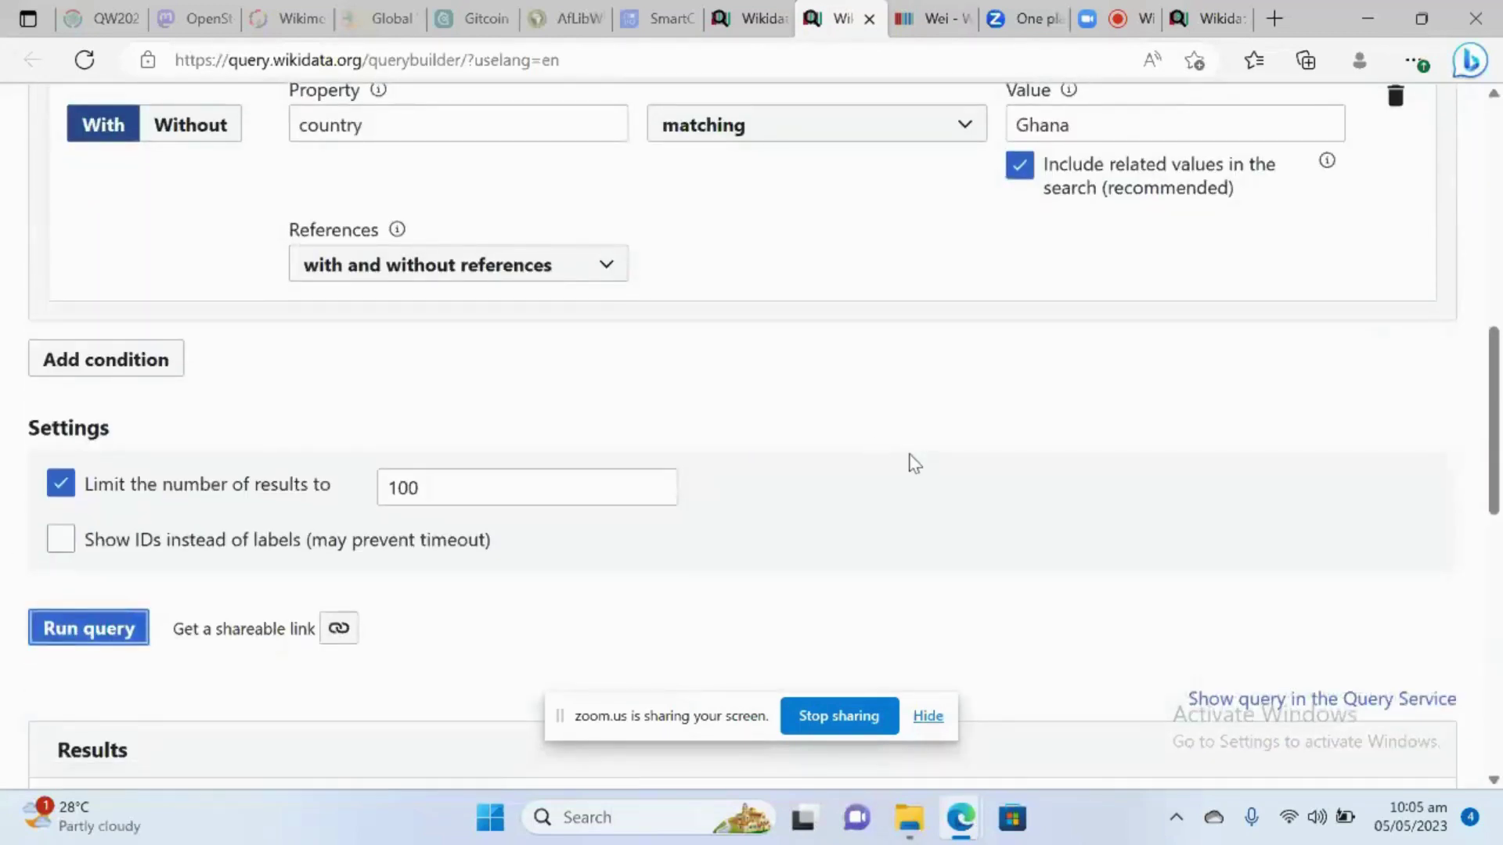
# Skim the list of returned schools to its end and check the number of results
pyautogui.scroll(-4, 912, 464)
pyautogui.scroll(-3, 911, 464)
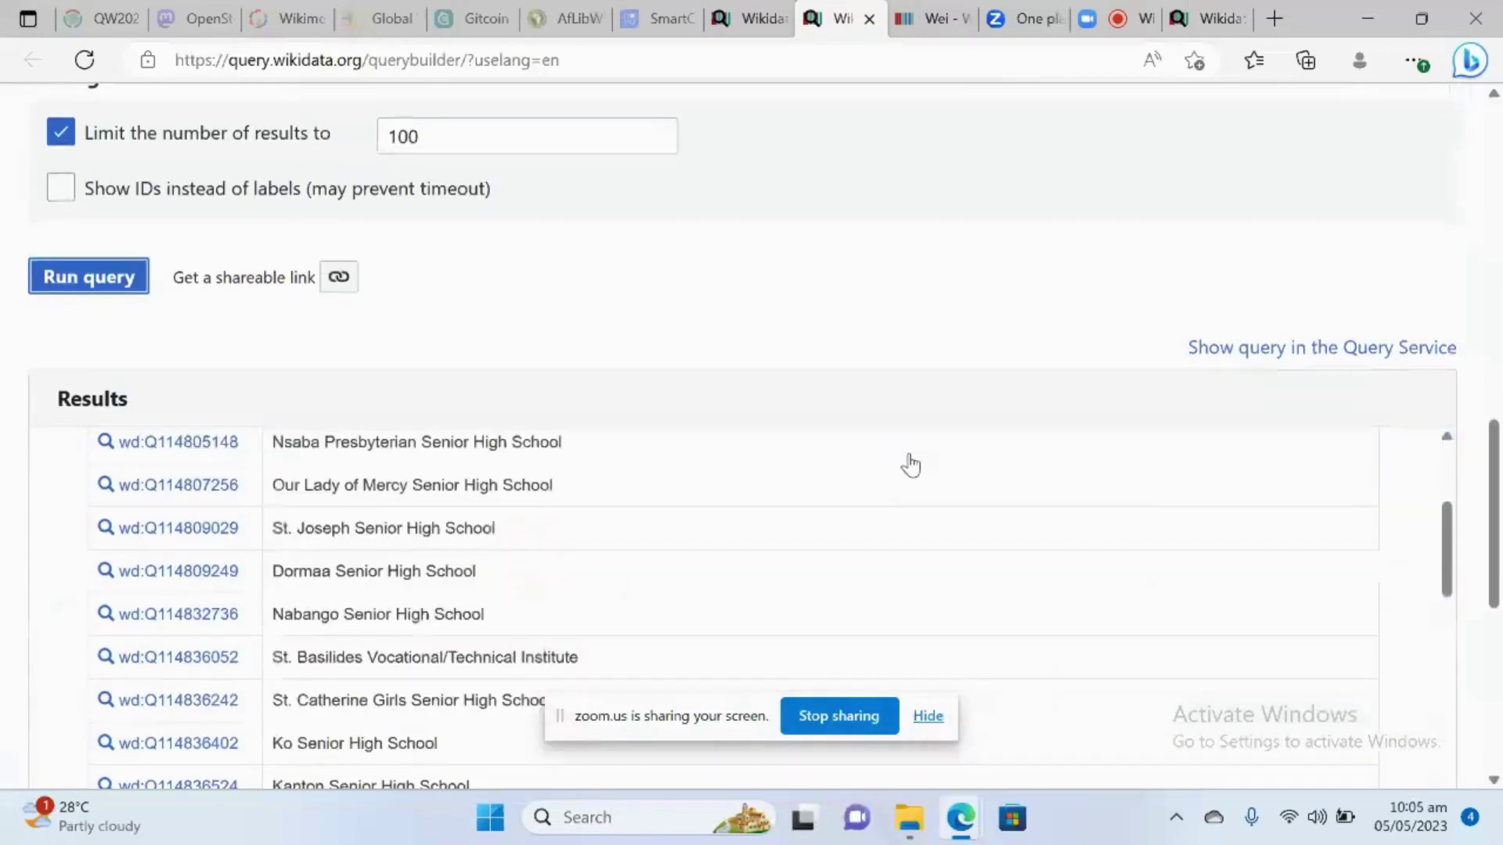
pyautogui.scroll(-15, 911, 464)
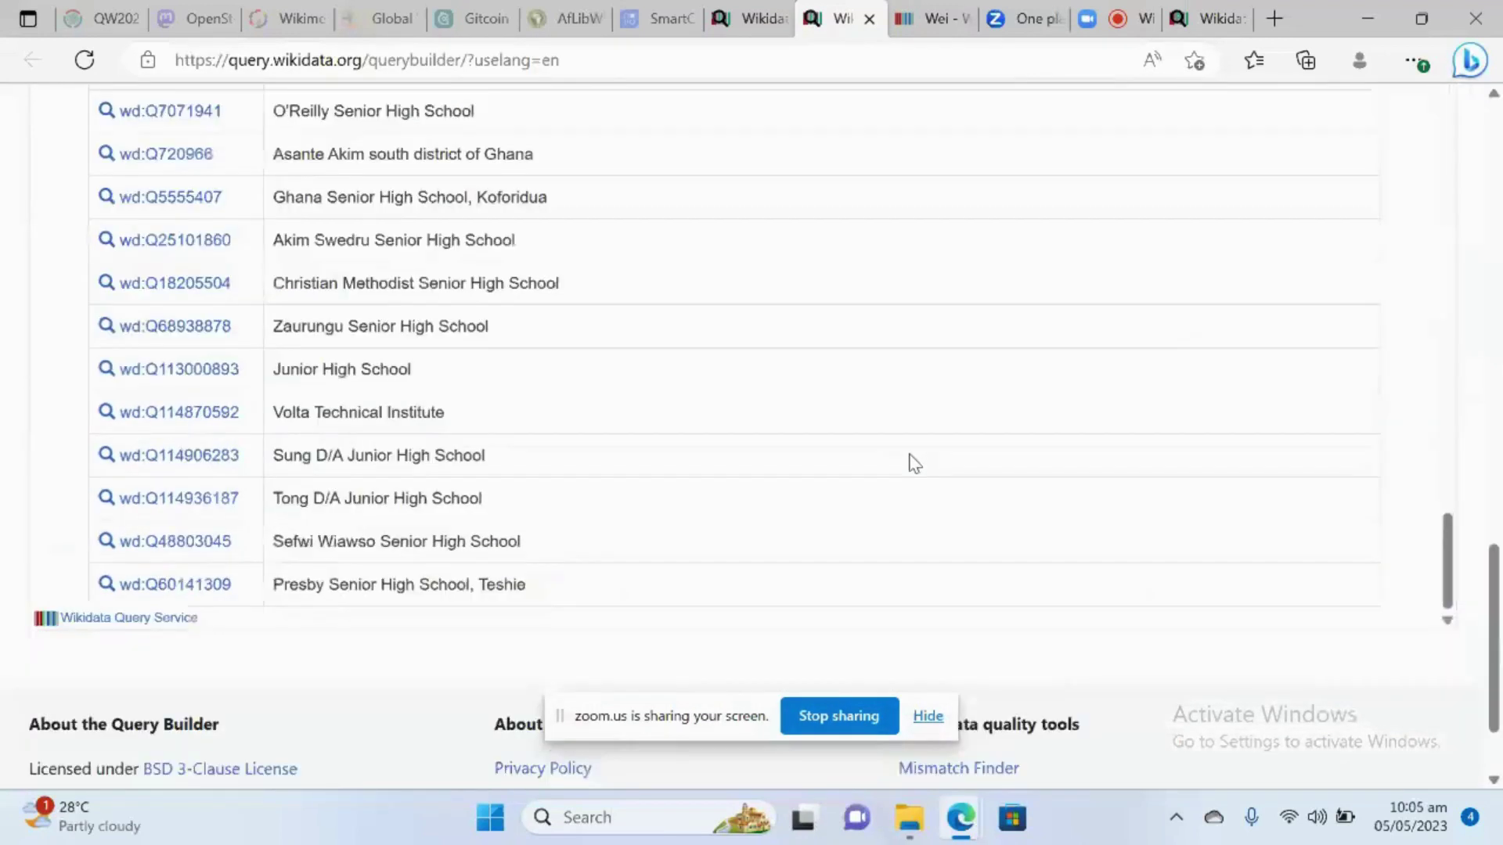
pyautogui.scroll(-2, 912, 463)
pyautogui.moveTo(1394, 255)
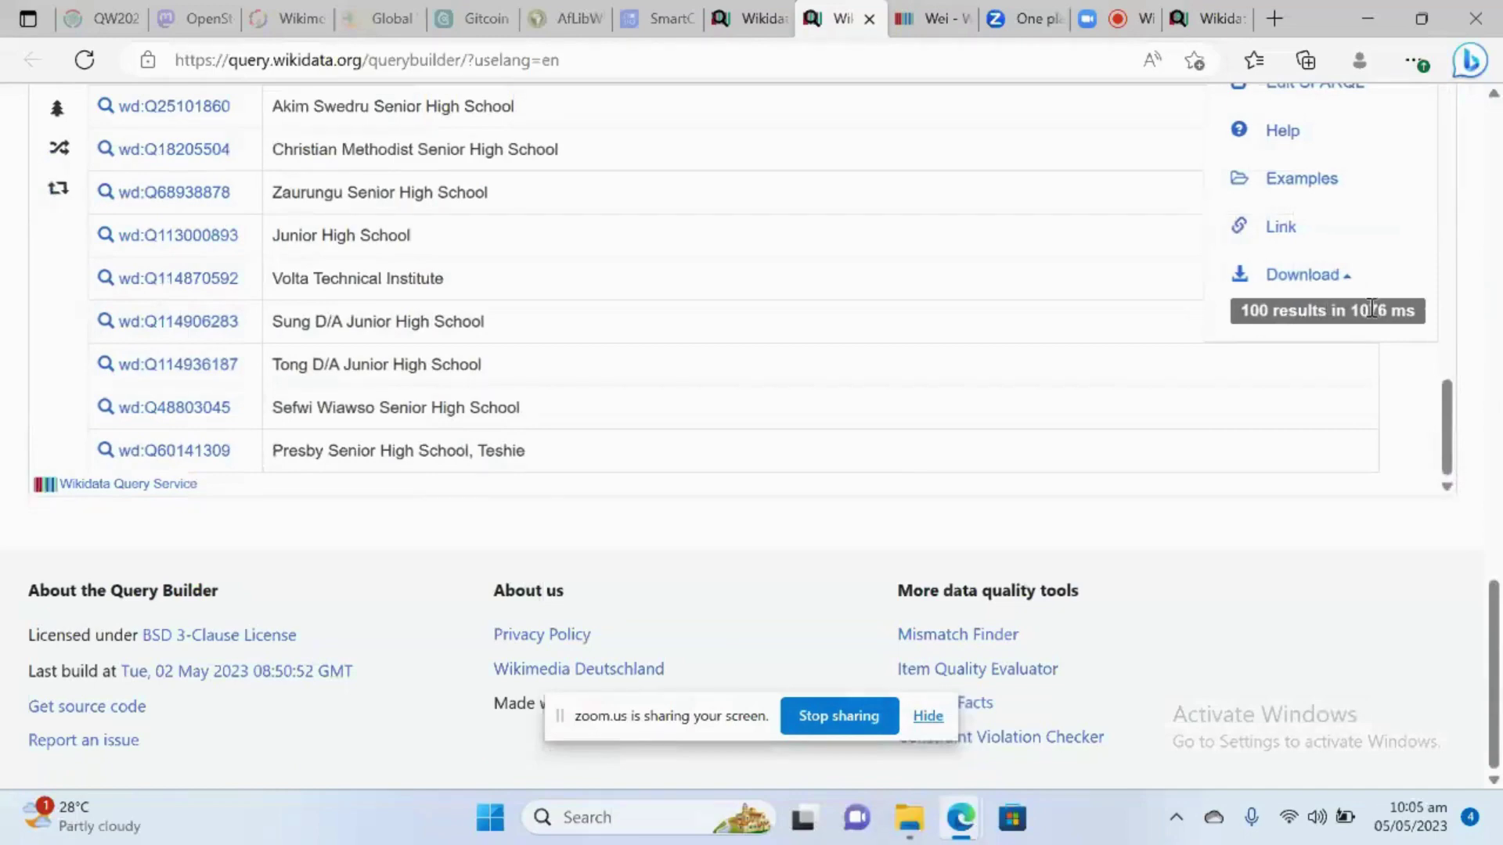
pyautogui.scroll(15, 638, 320)
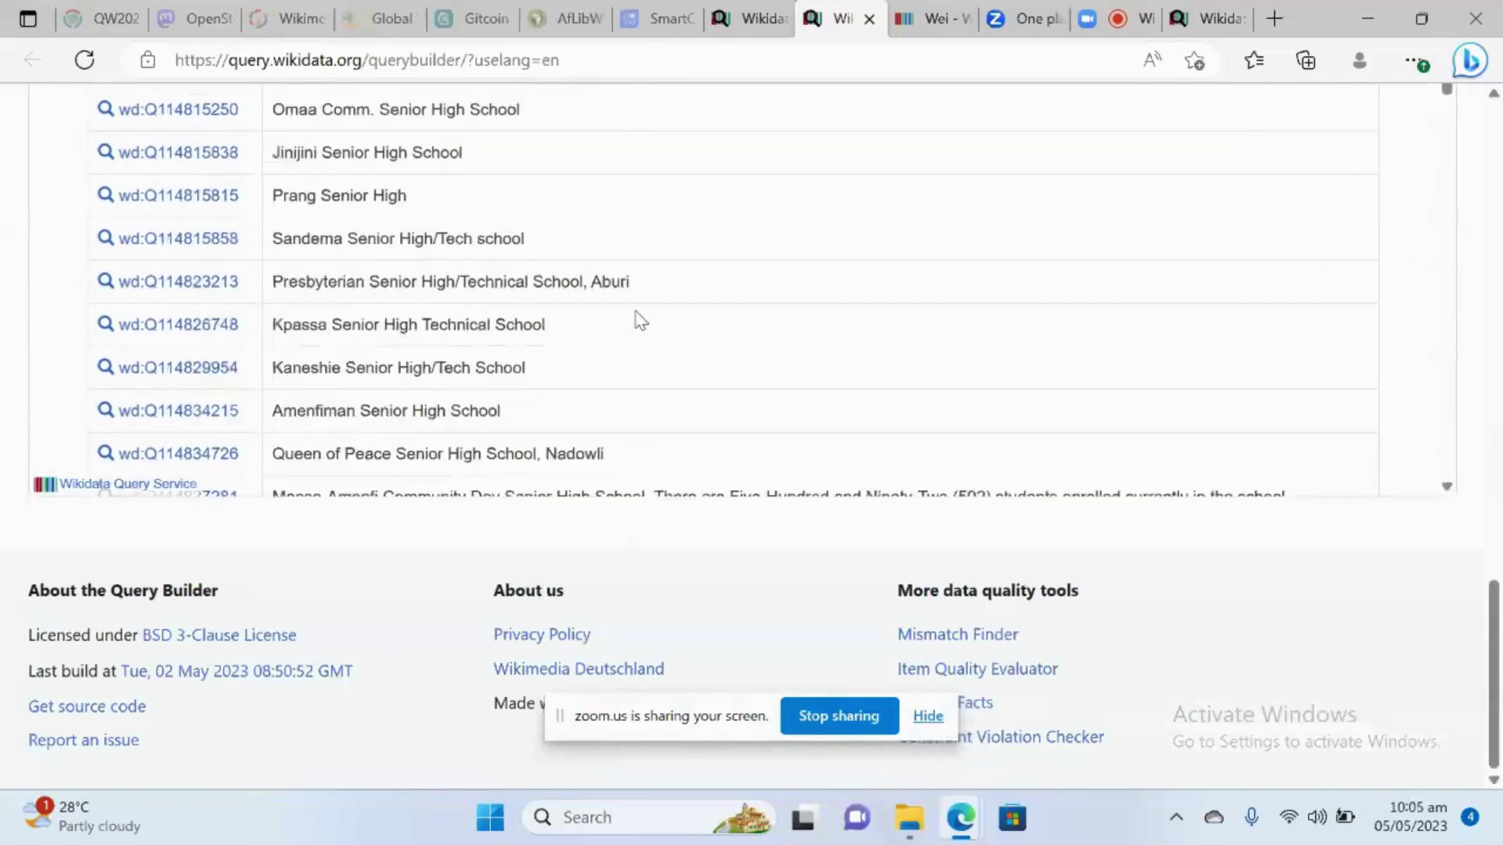
pyautogui.scroll(10, 639, 320)
pyautogui.moveTo(964, 211)
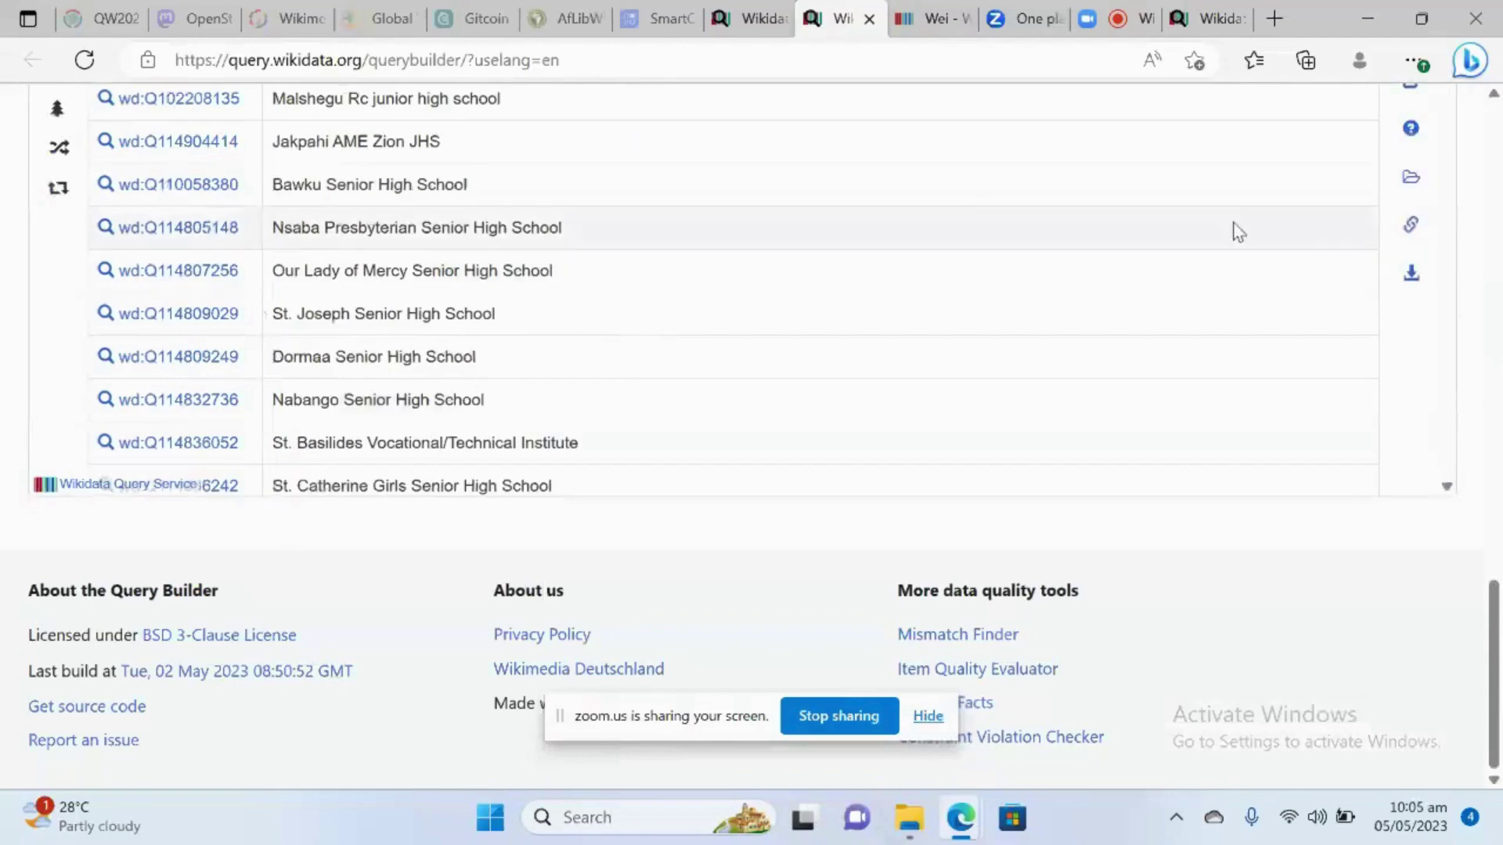
pyautogui.scroll(3, 1490, 248)
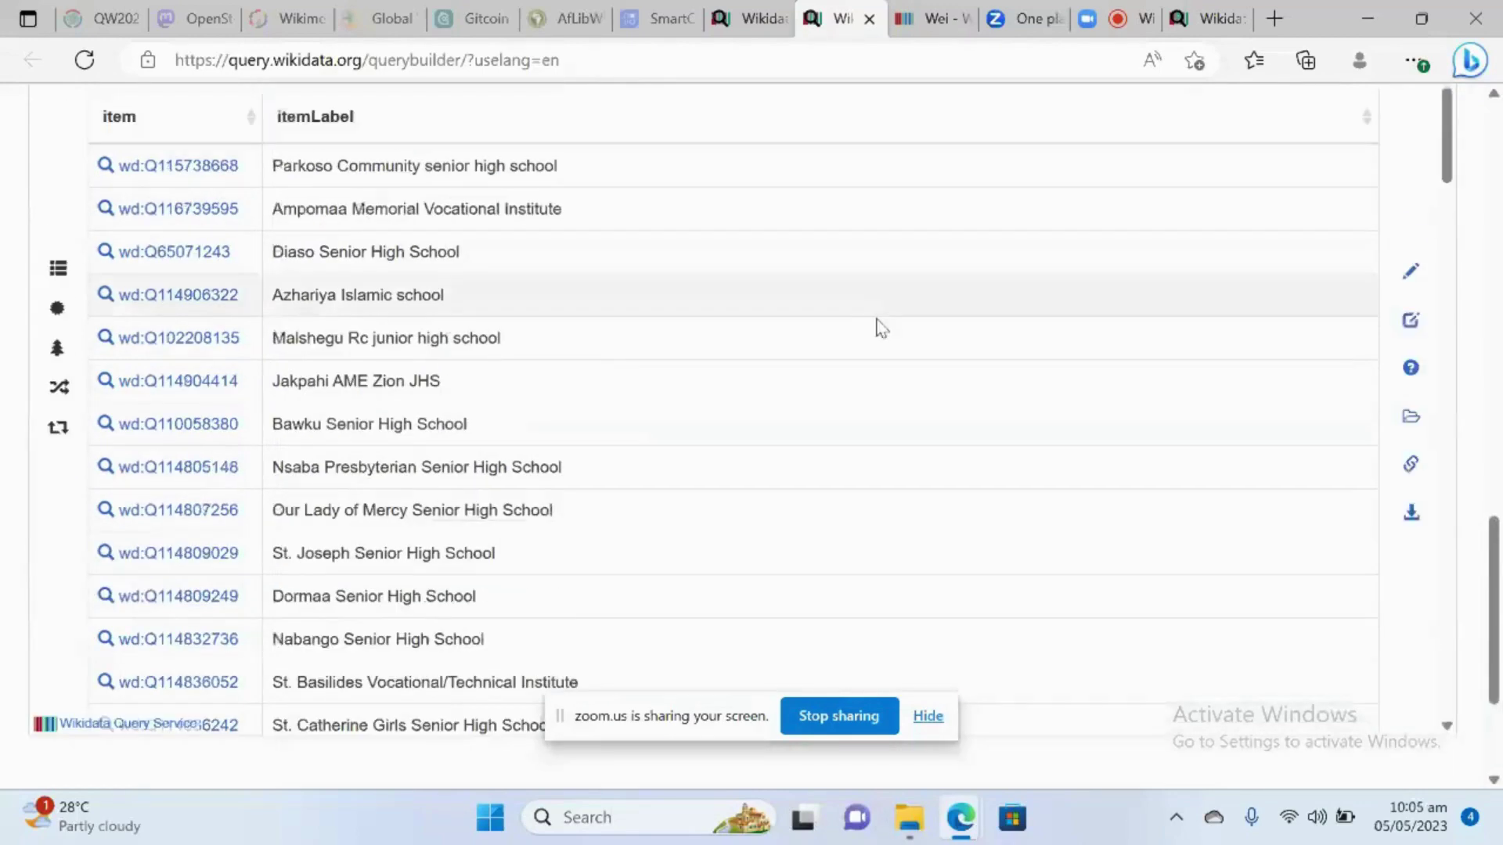
# Browse the returned schools for one in Accra and open the Wikidata item of O'Reilly Senior High School
pyautogui.scroll(-4, 608, 398)
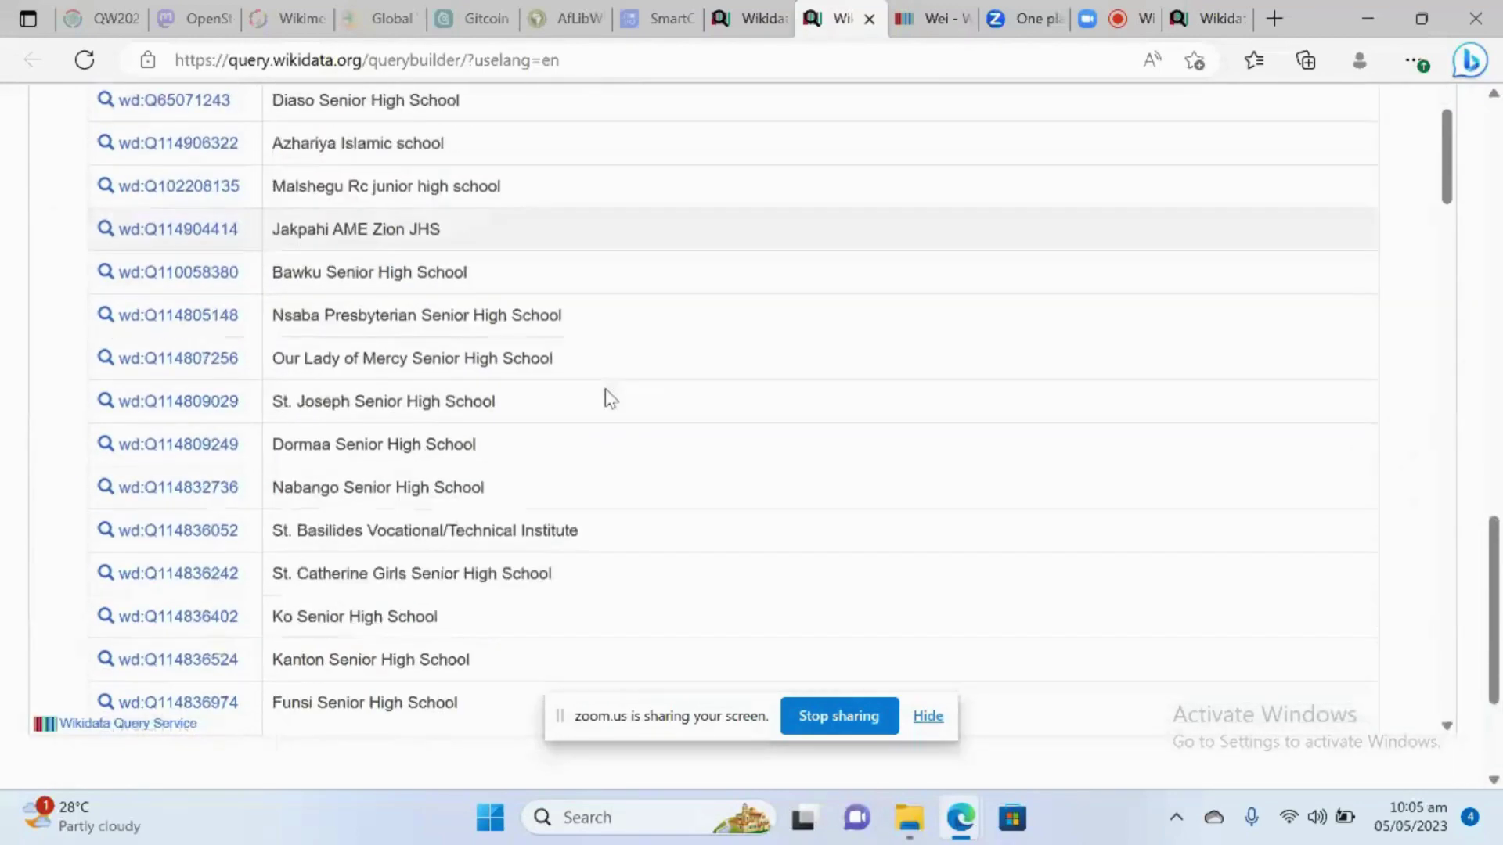
pyautogui.scroll(-2, 610, 399)
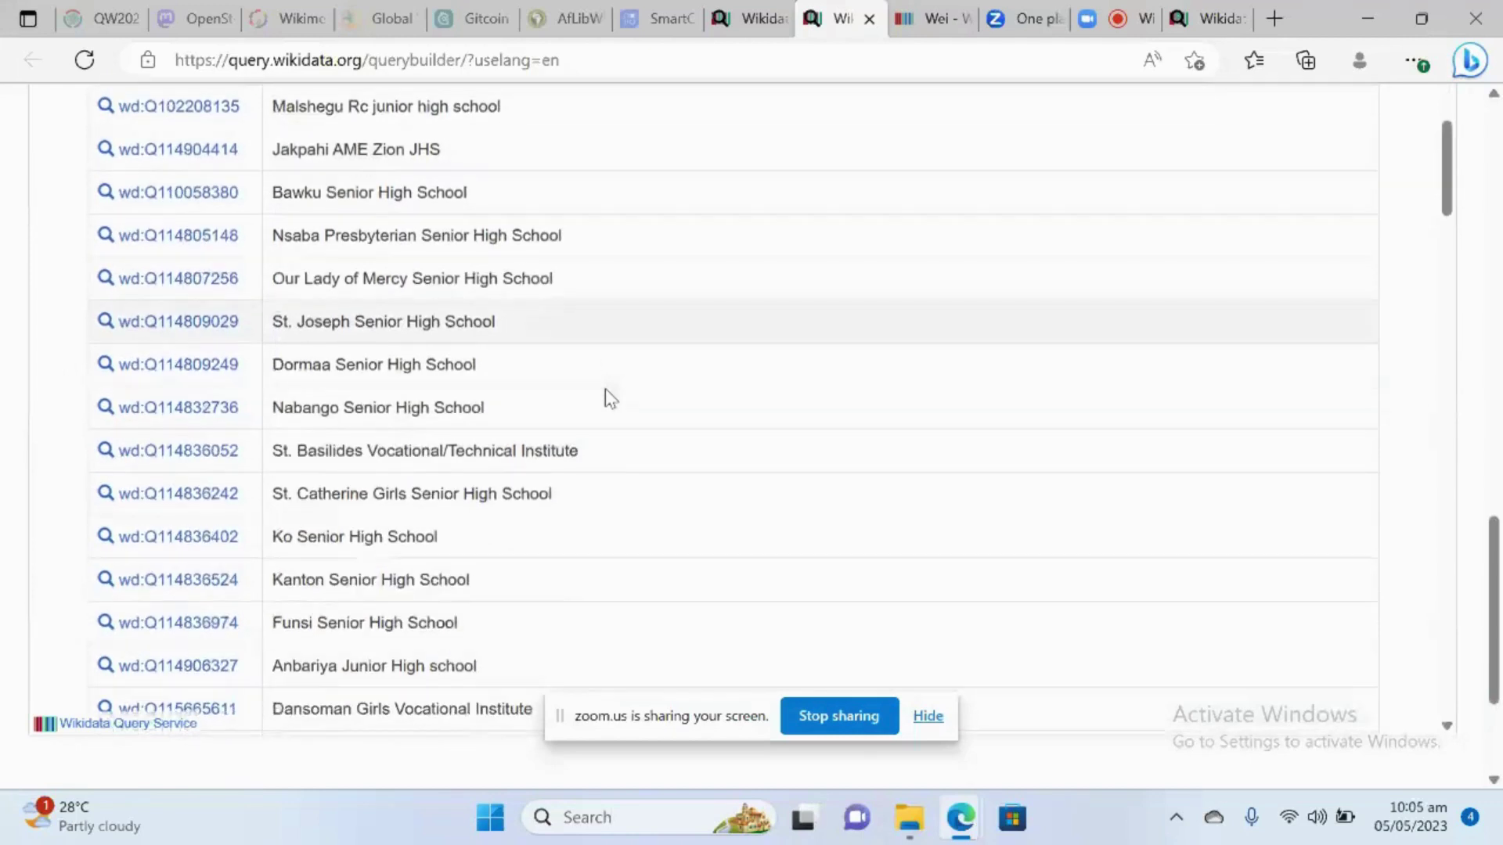
pyautogui.scroll(-2, 604, 388)
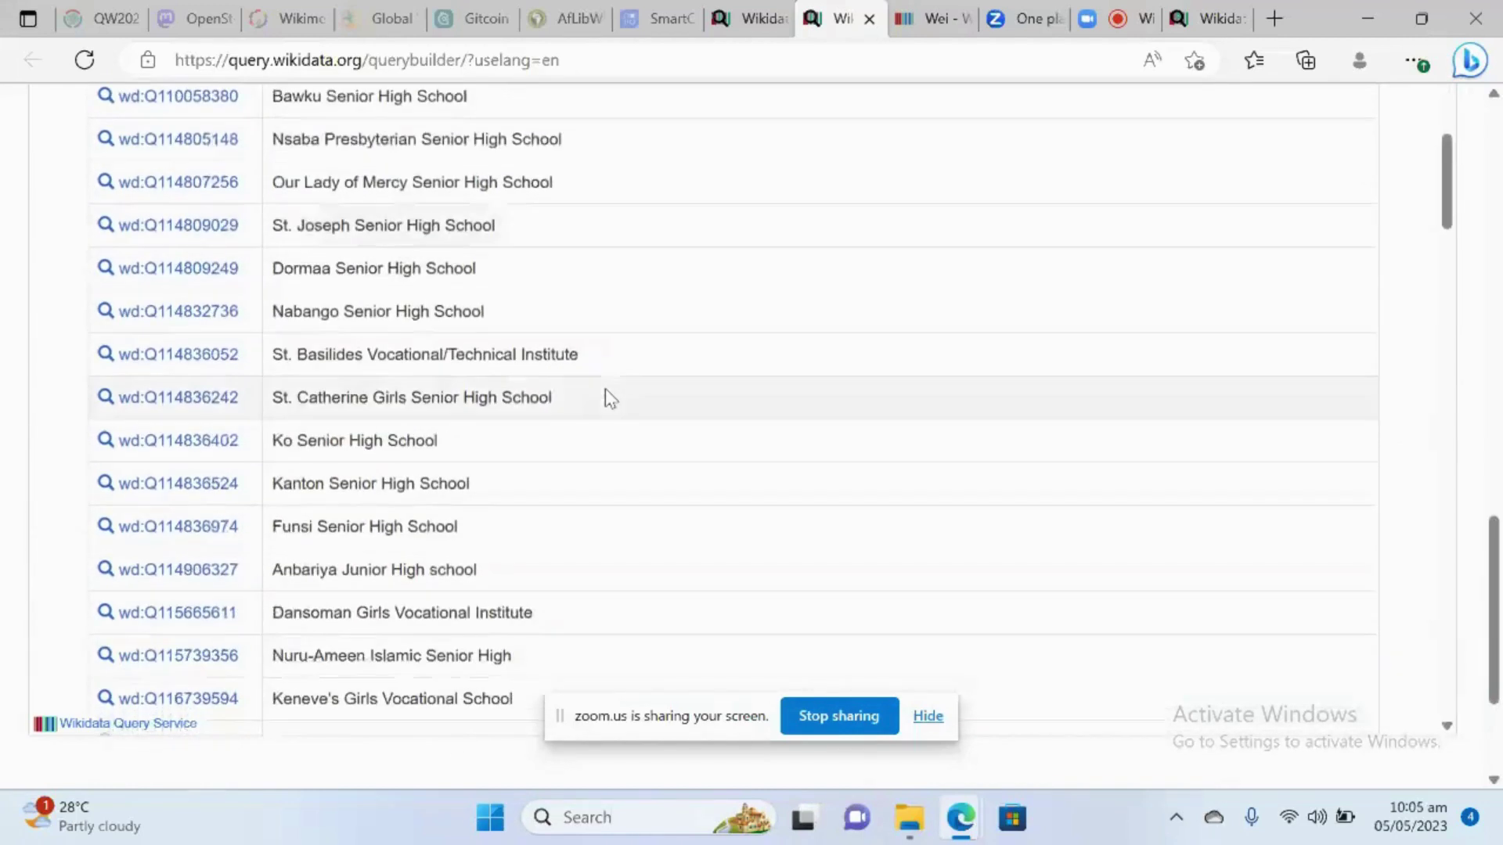
pyautogui.scroll(-4, 605, 389)
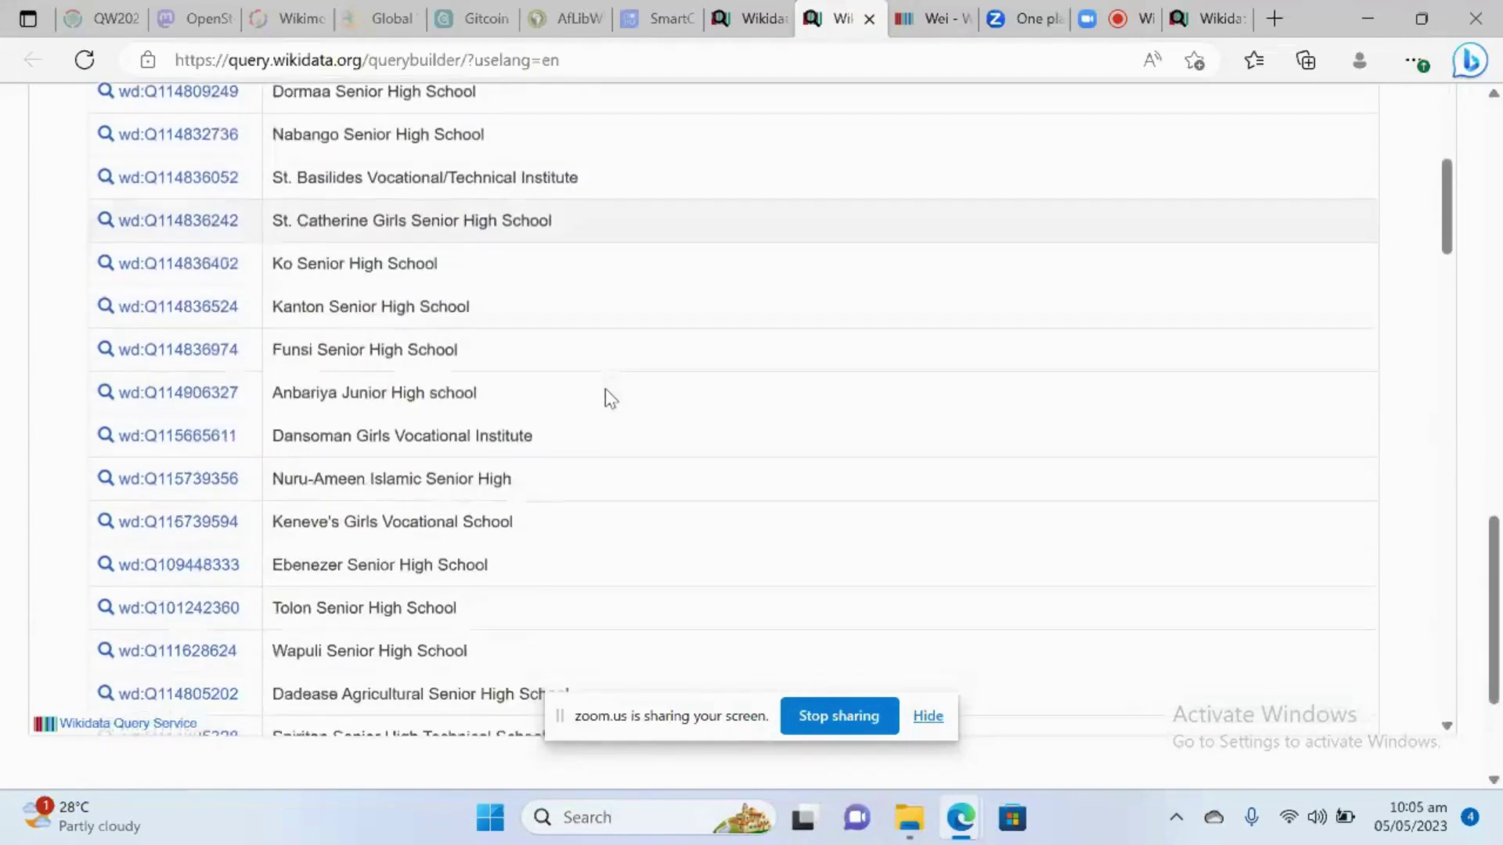
pyautogui.scroll(-5, 606, 390)
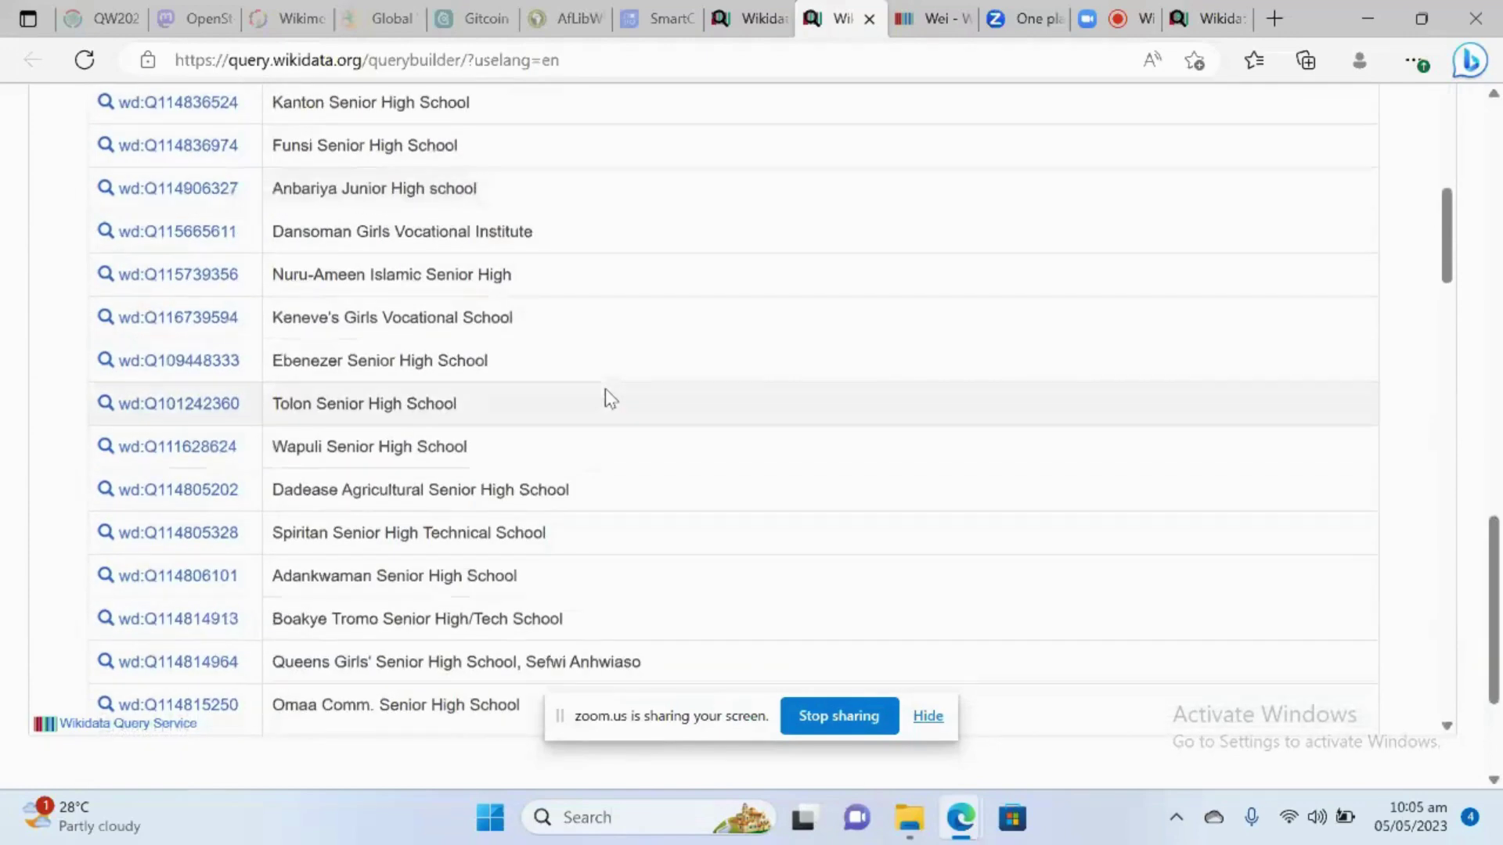
pyautogui.scroll(-3, 604, 388)
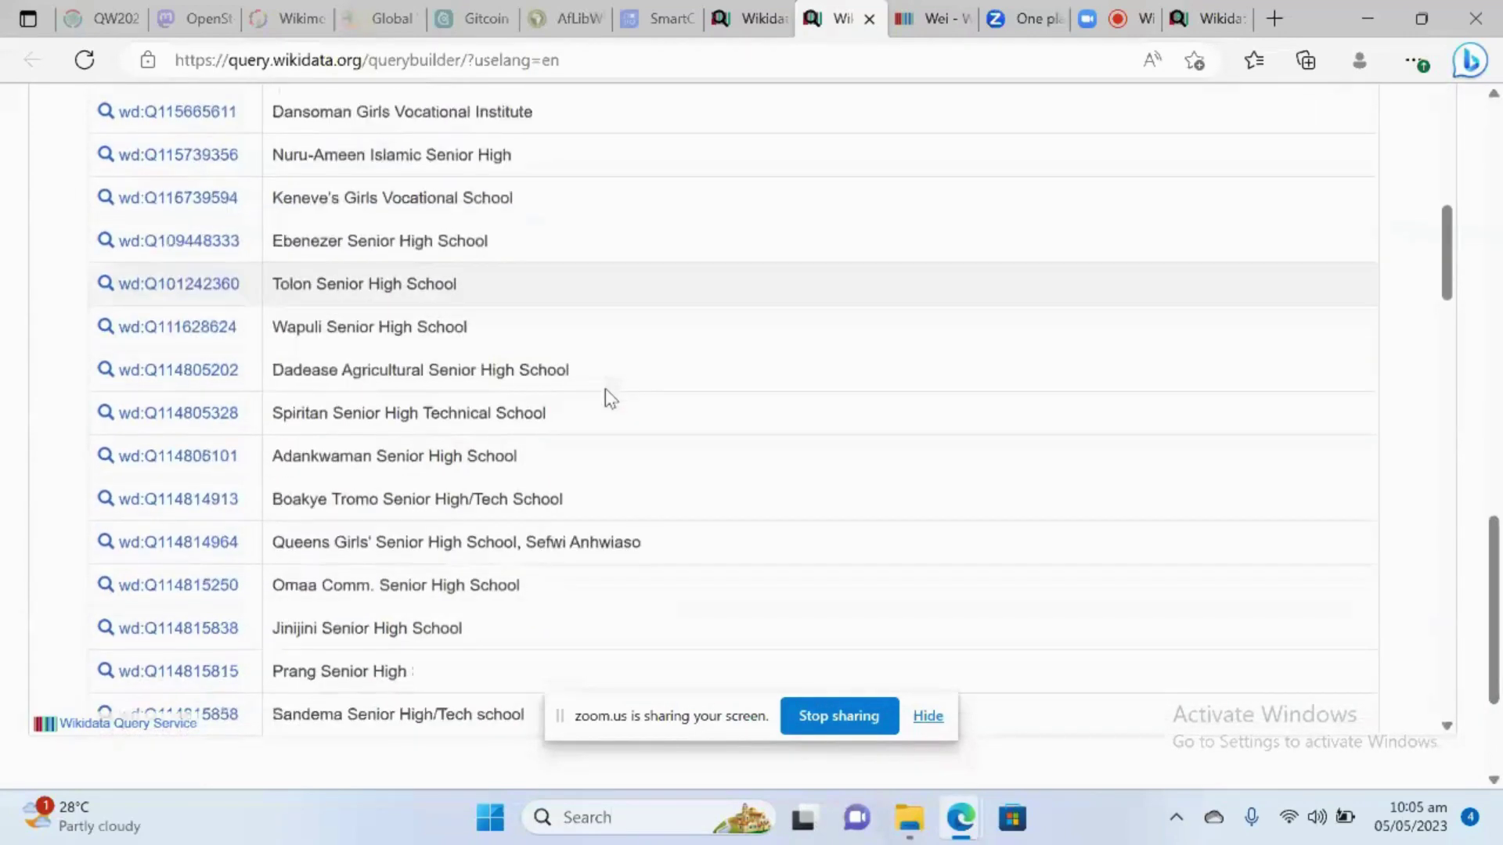
pyautogui.scroll(-11, 604, 388)
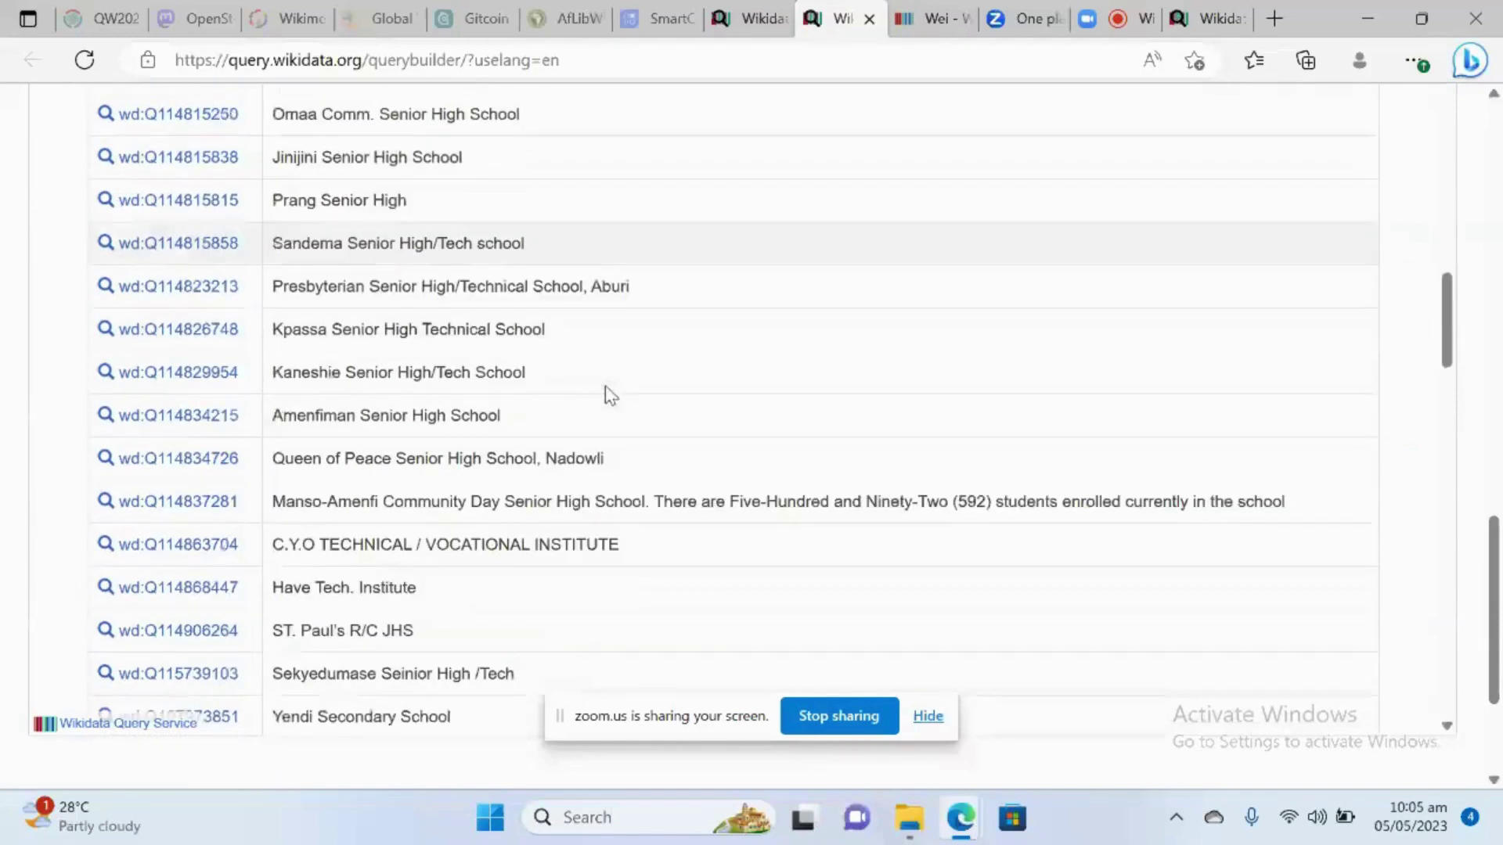
pyautogui.scroll(-10, 610, 394)
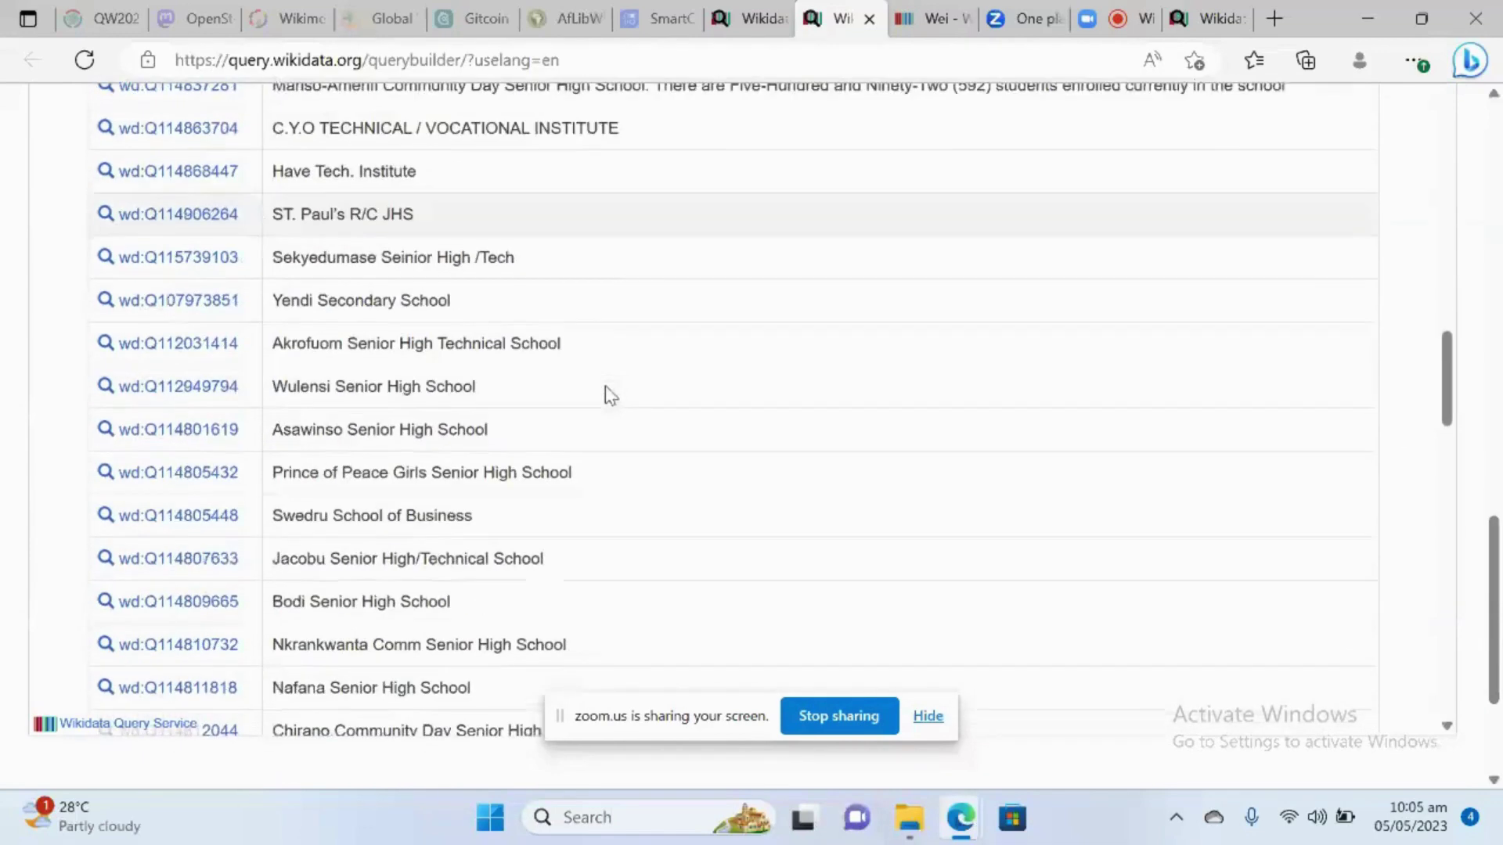
pyautogui.scroll(-11, 609, 394)
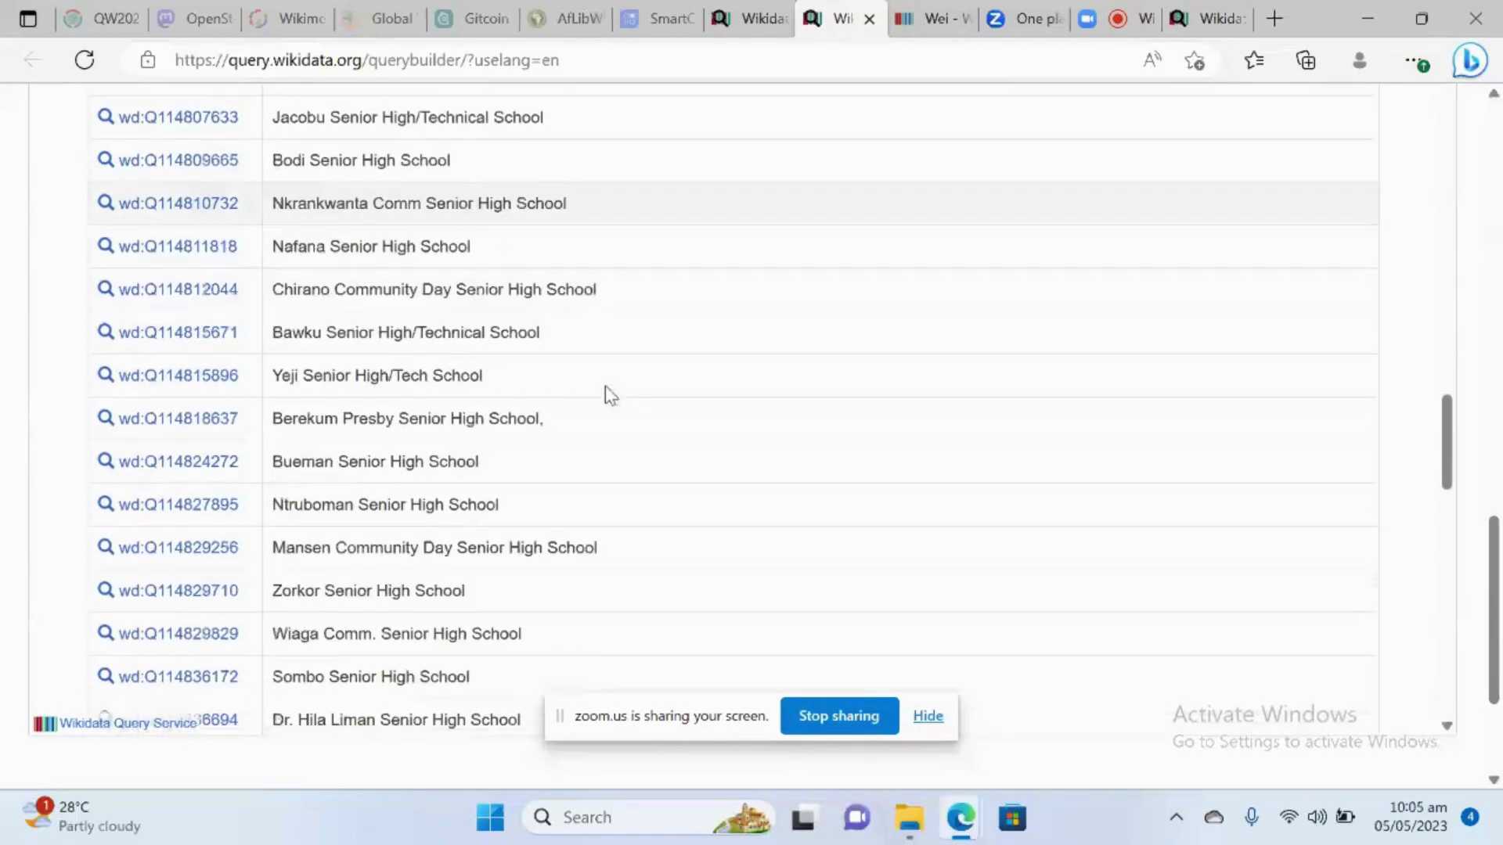
pyautogui.scroll(-14, 610, 396)
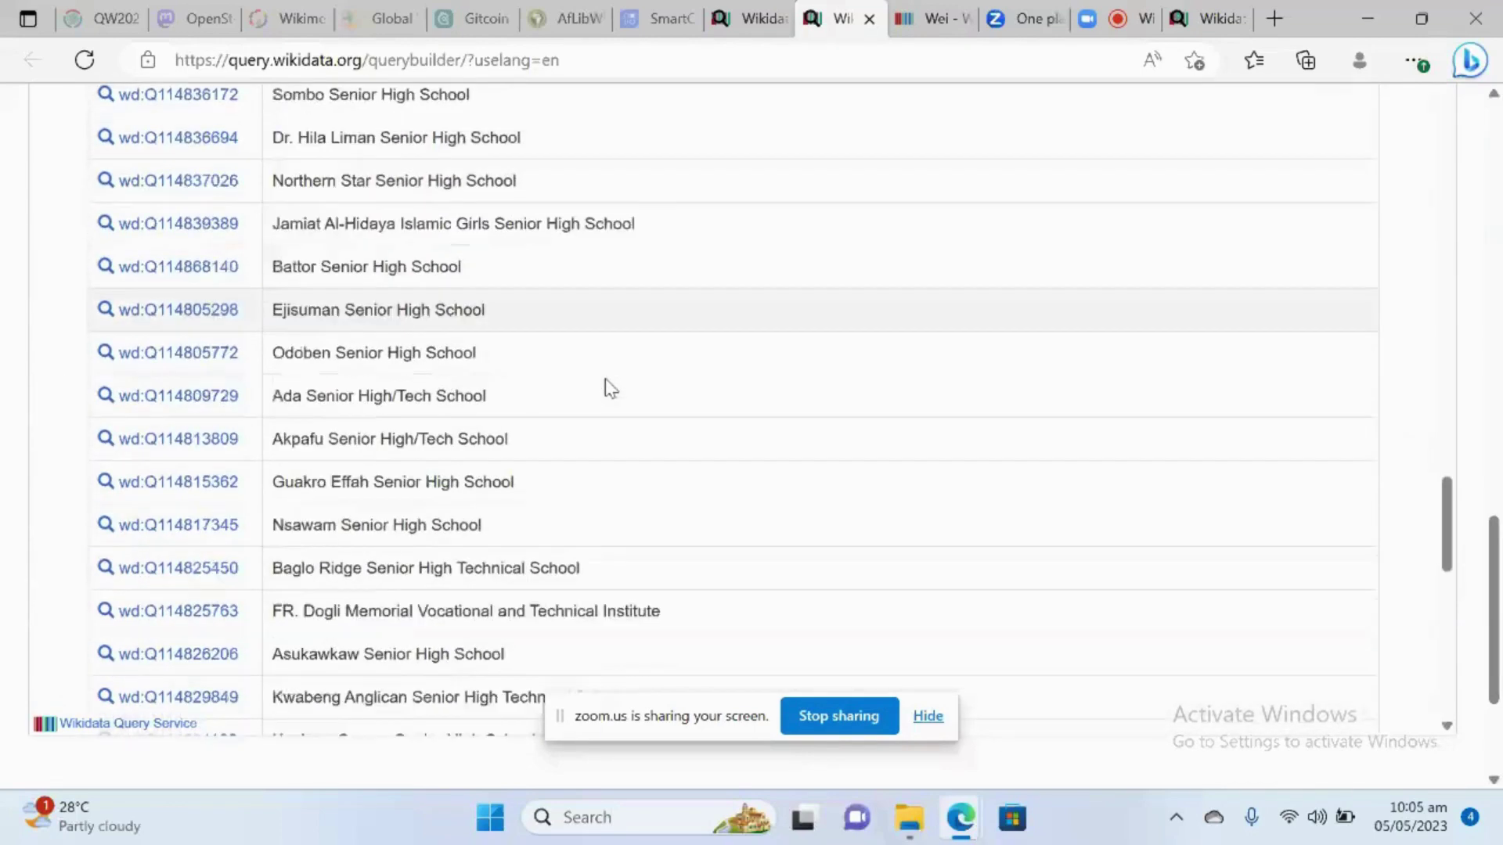
pyautogui.scroll(-9, 610, 387)
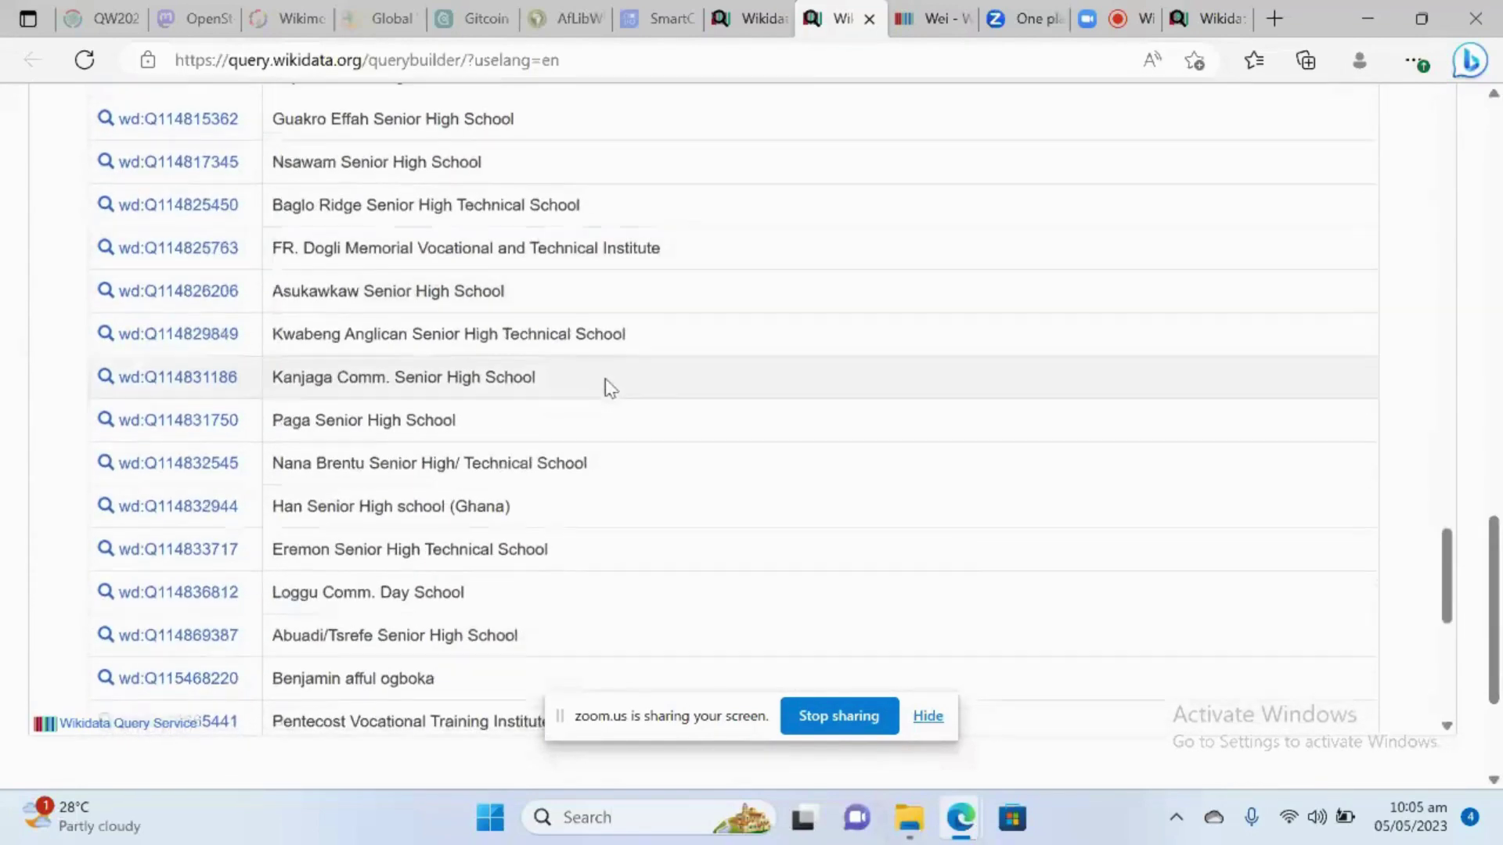
pyautogui.scroll(-5, 610, 387)
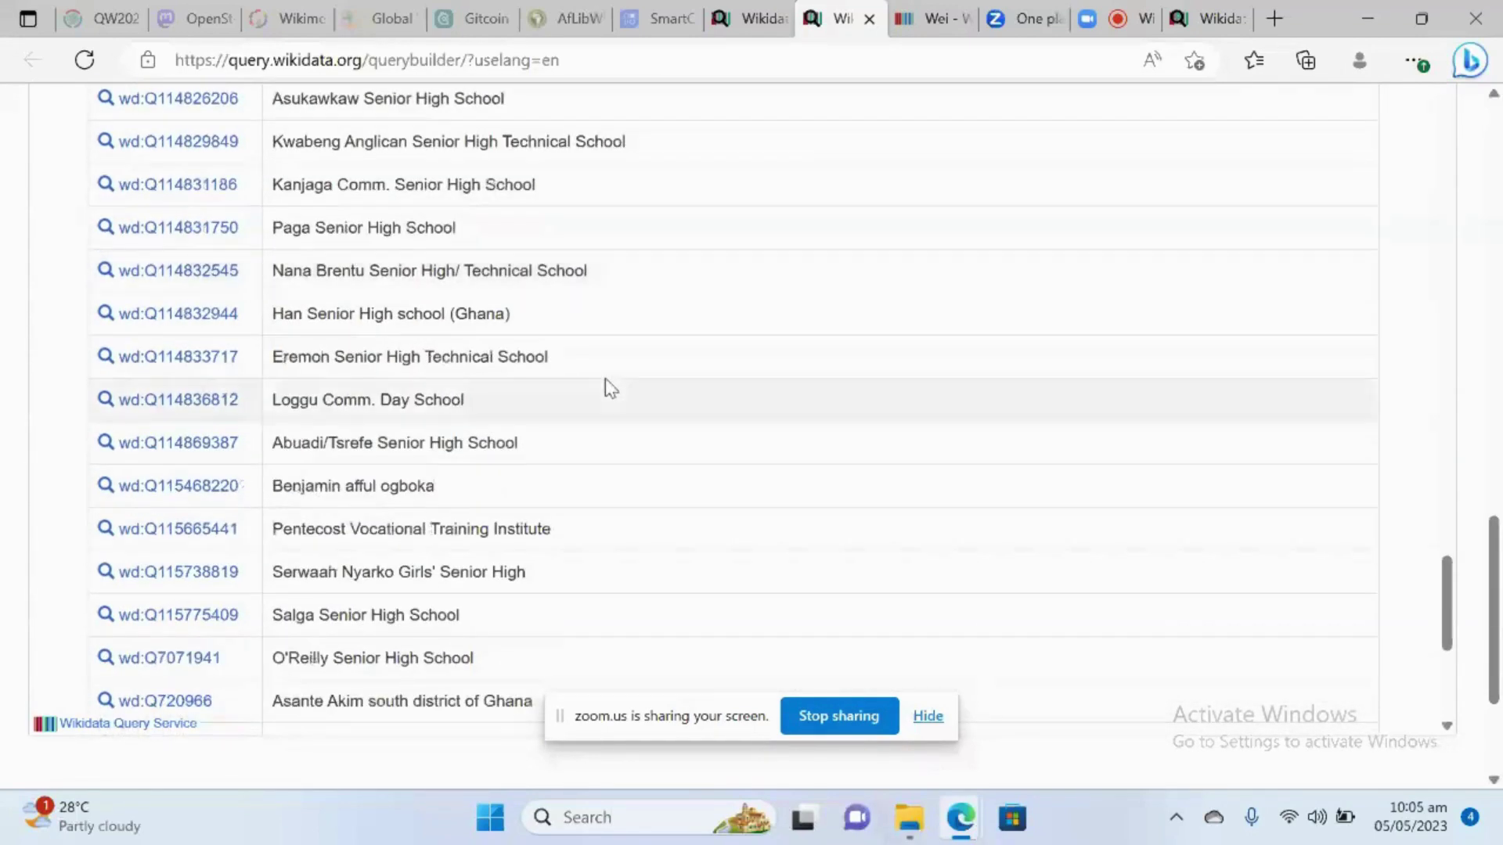
pyautogui.scroll(-5, 609, 388)
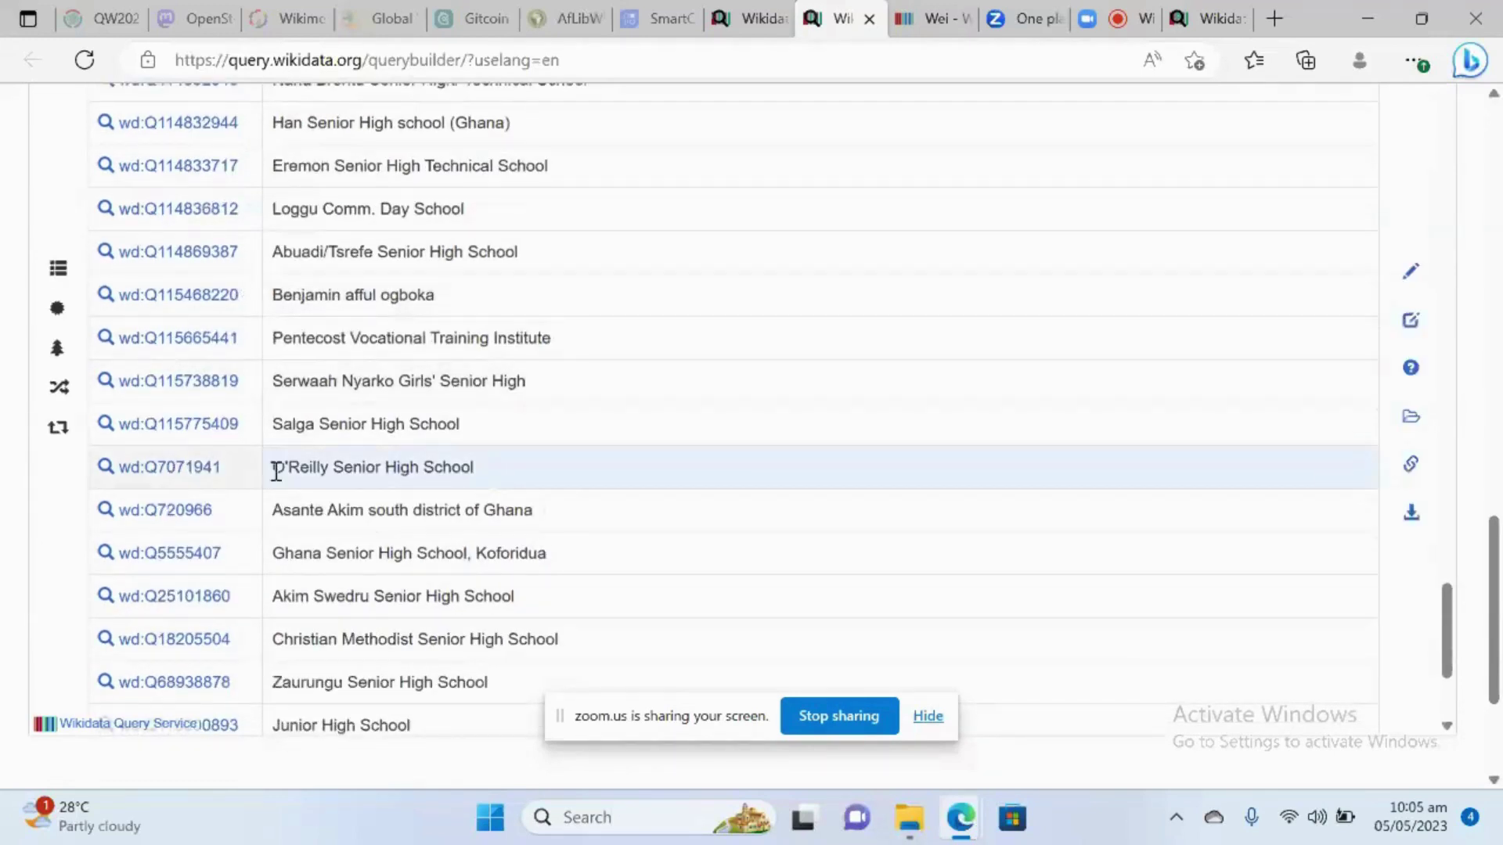
pyautogui.click(200, 473)
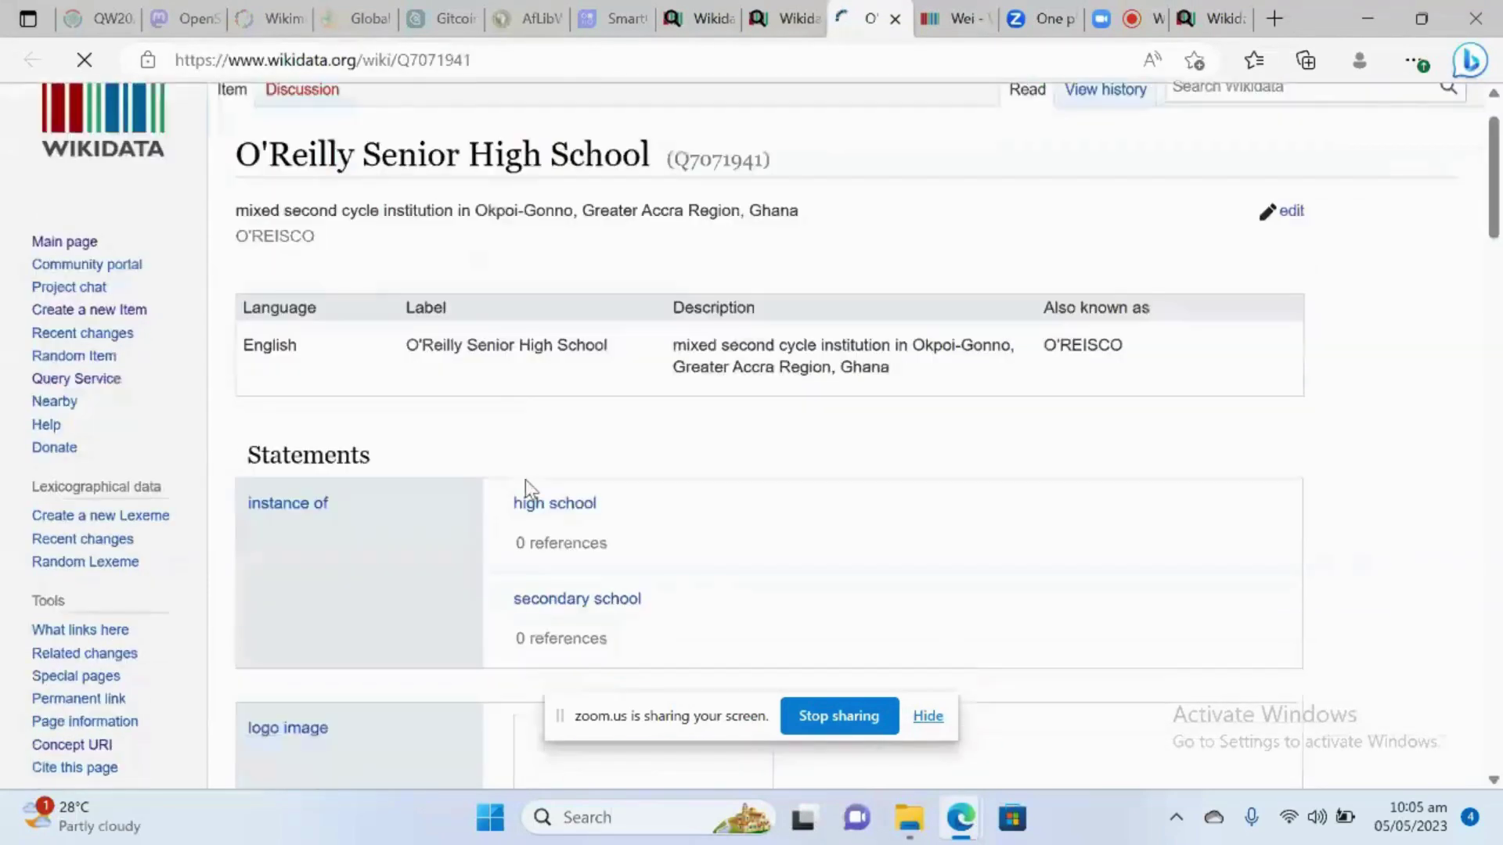
# Look through the statements of the O'Reilly Senior High School item for the property that records its location
pyautogui.scroll(-3, 526, 486)
pyautogui.scroll(-5, 526, 485)
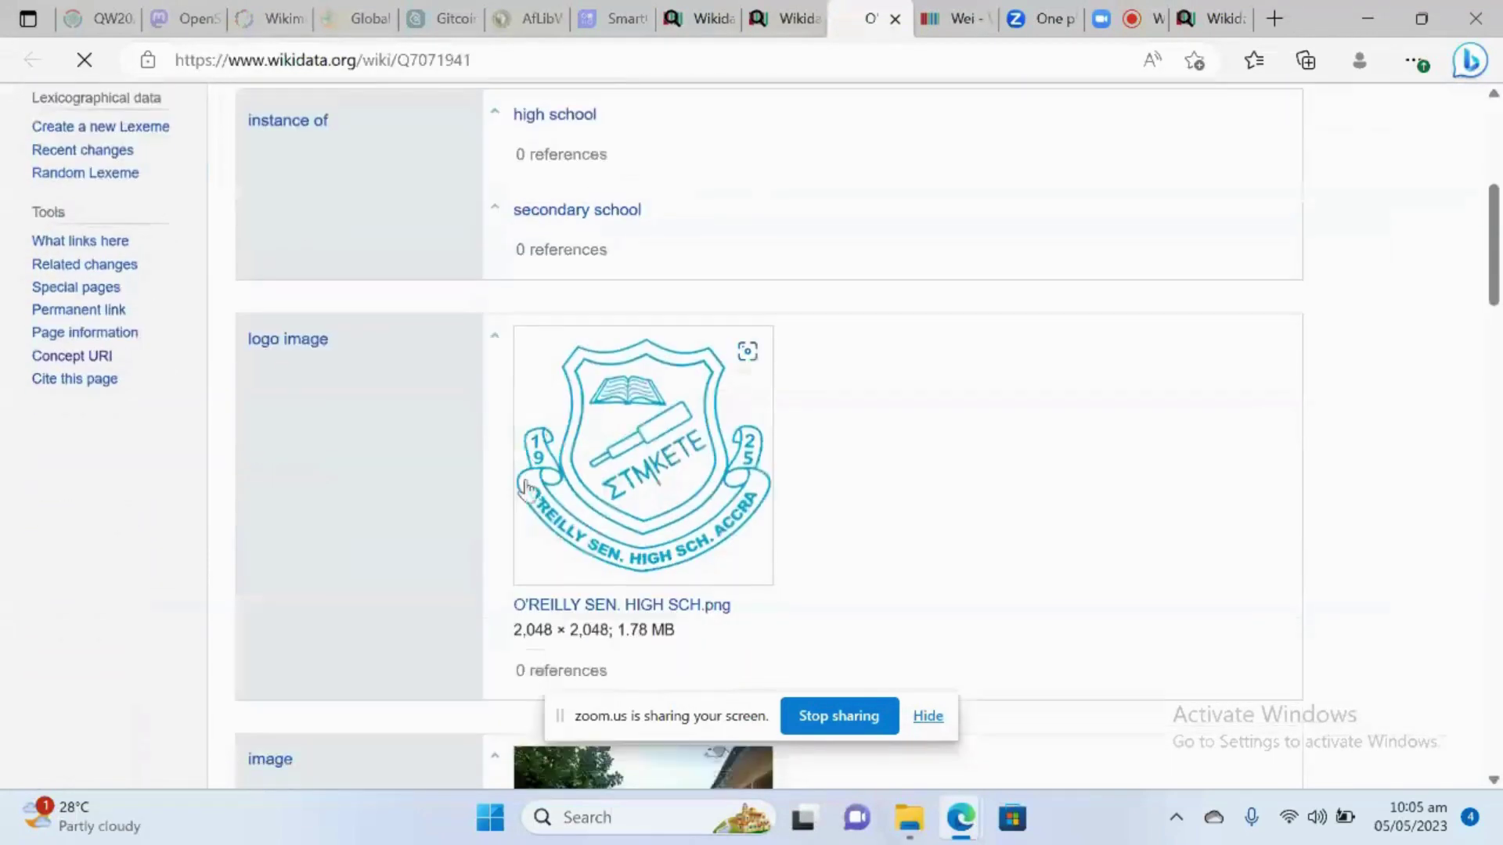
pyautogui.scroll(-7, 527, 480)
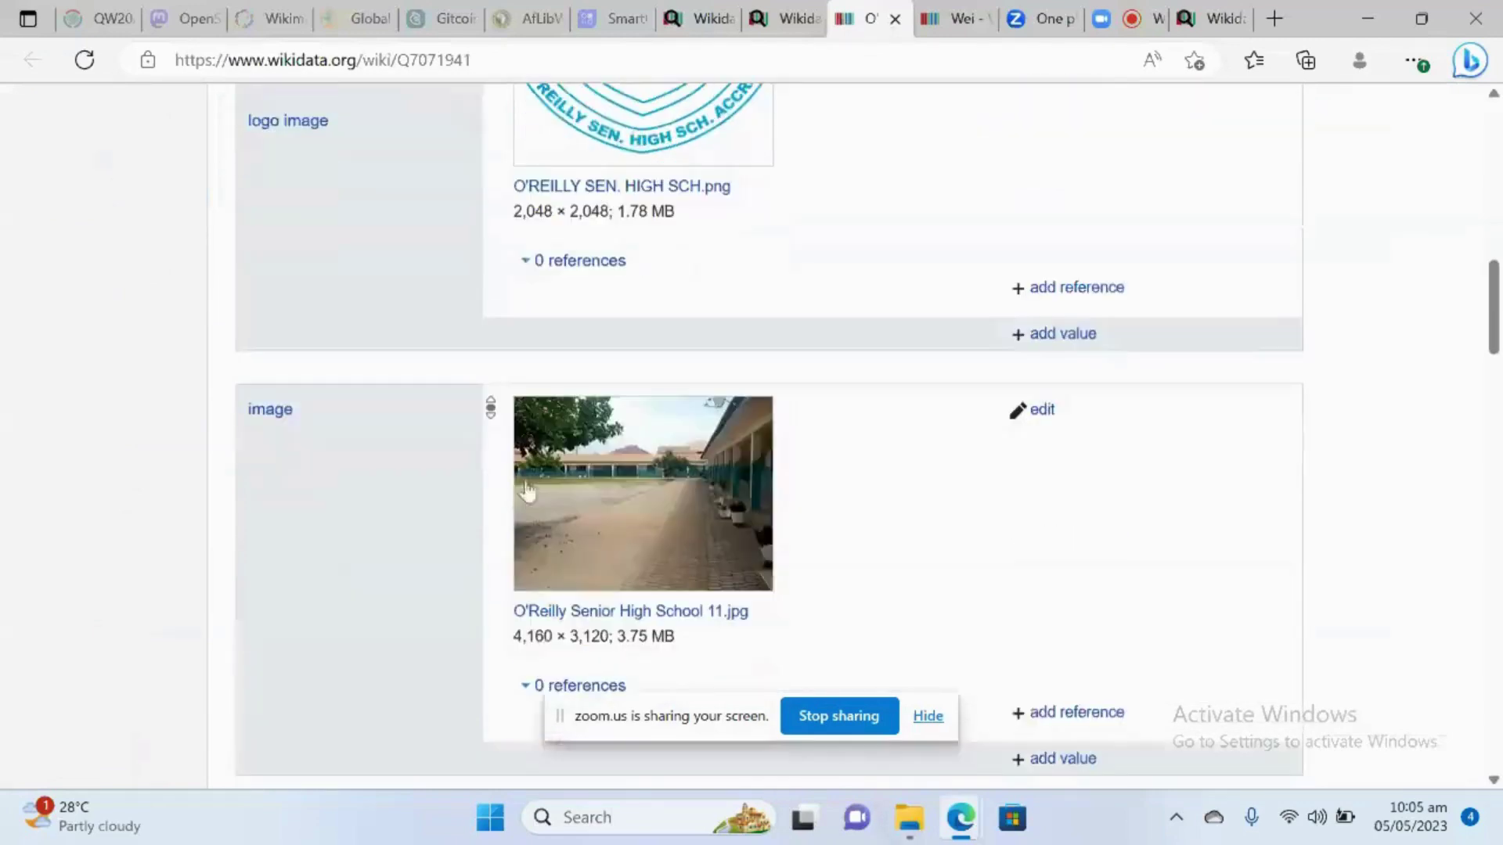
pyautogui.scroll(-8, 526, 482)
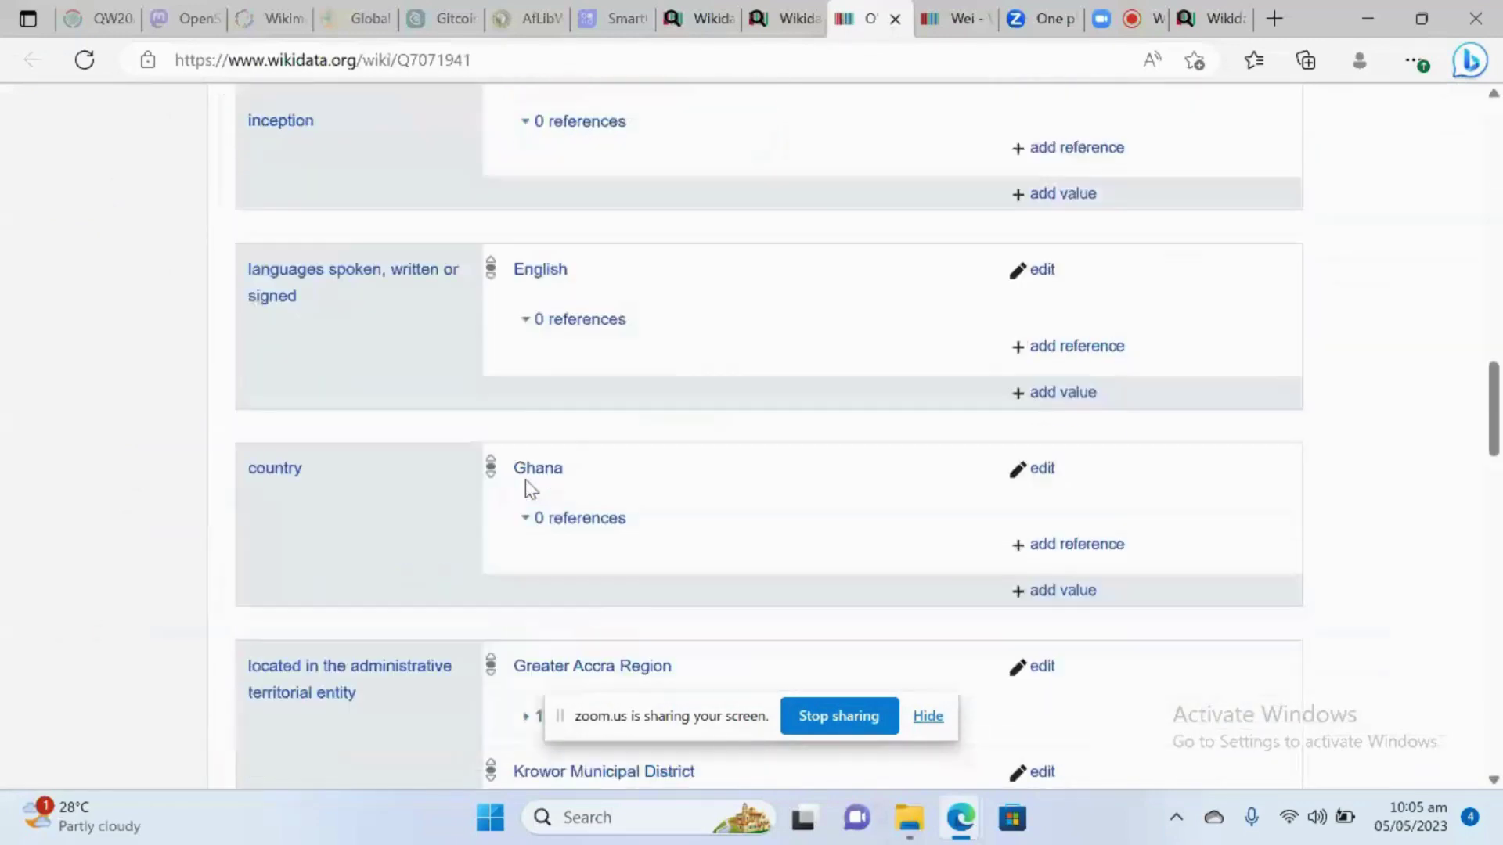
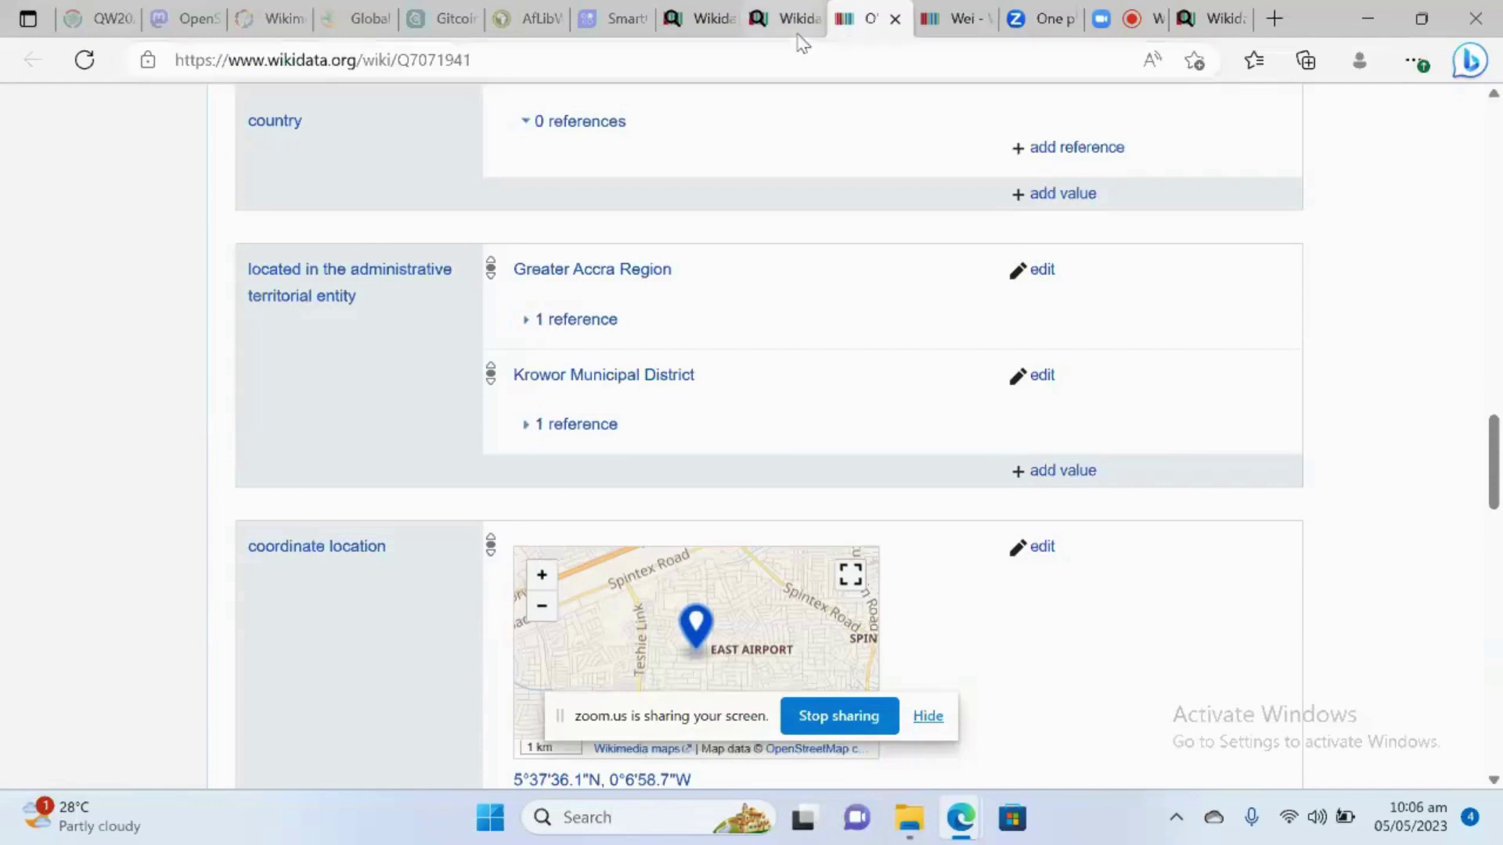
# Return to the Query Builder and add a third condition with the property located in the administrative territorial entity
pyautogui.click(773, 31)
pyautogui.scroll(10, 693, 332)
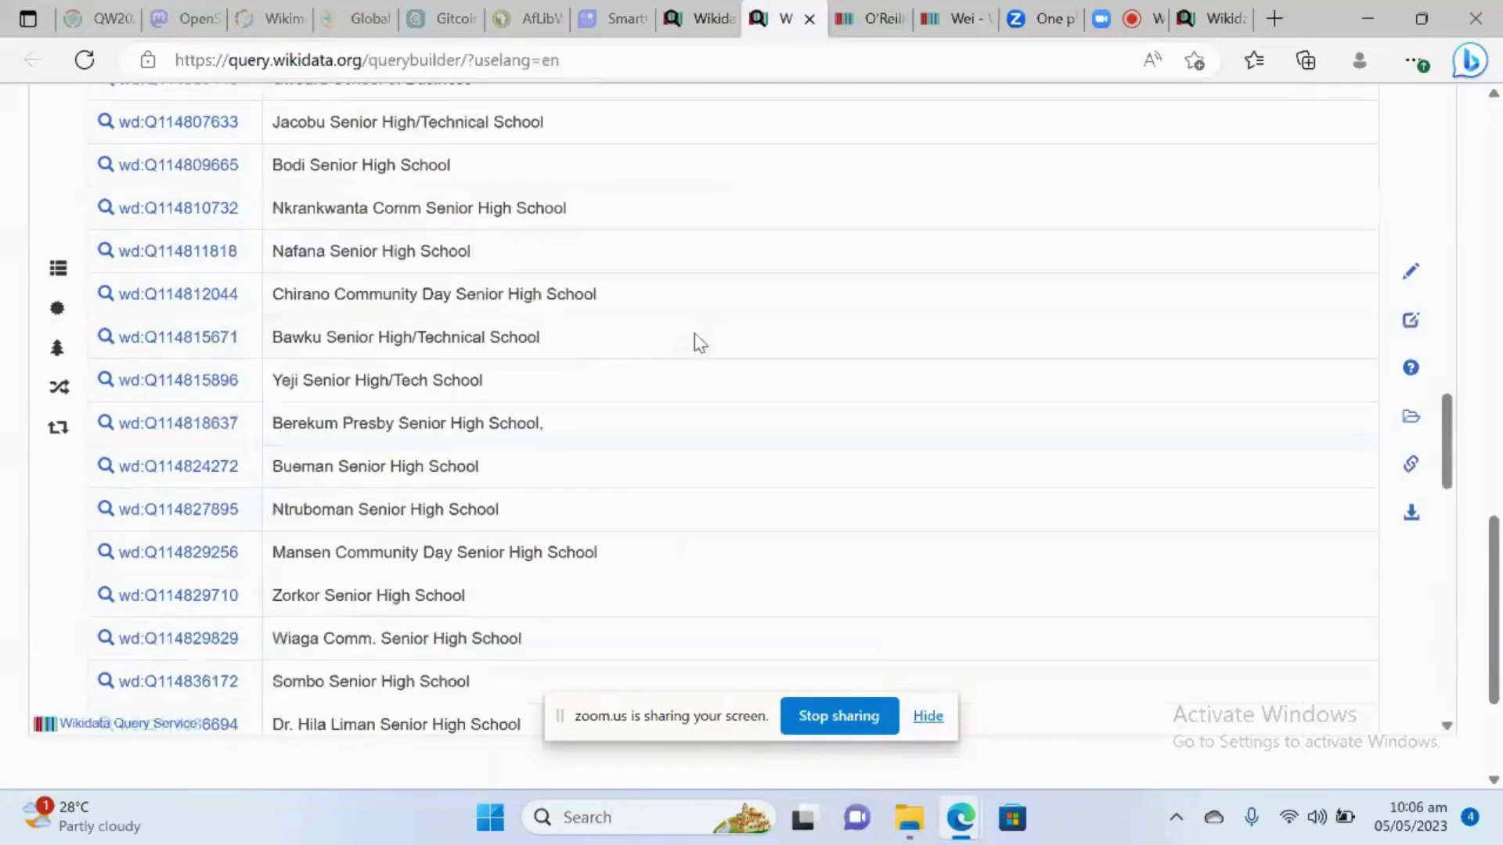
pyautogui.scroll(15, 1499, 231)
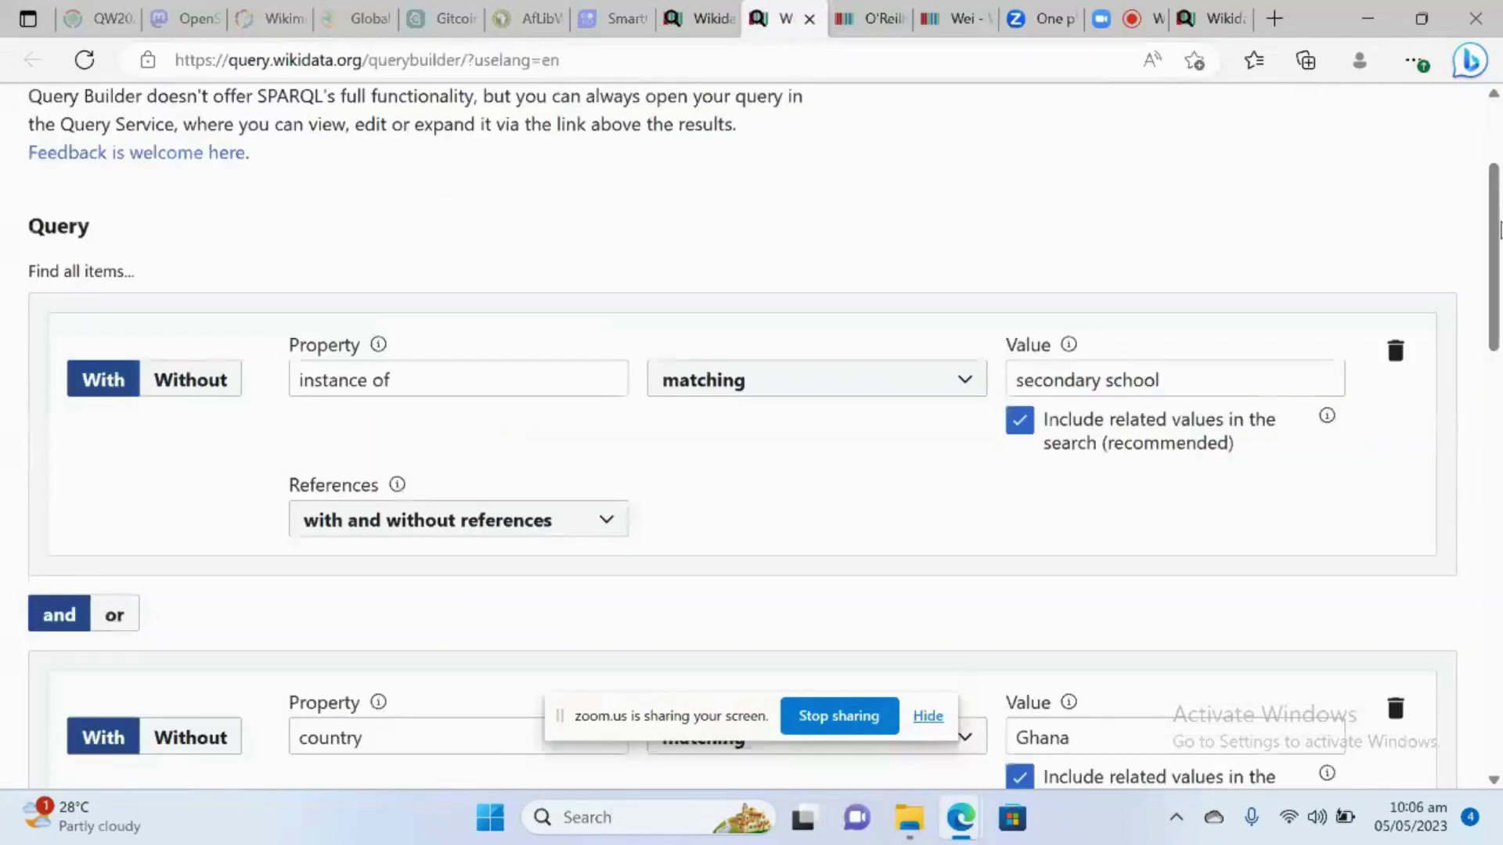
pyautogui.scroll(3, 1499, 231)
pyautogui.scroll(-8, 1499, 230)
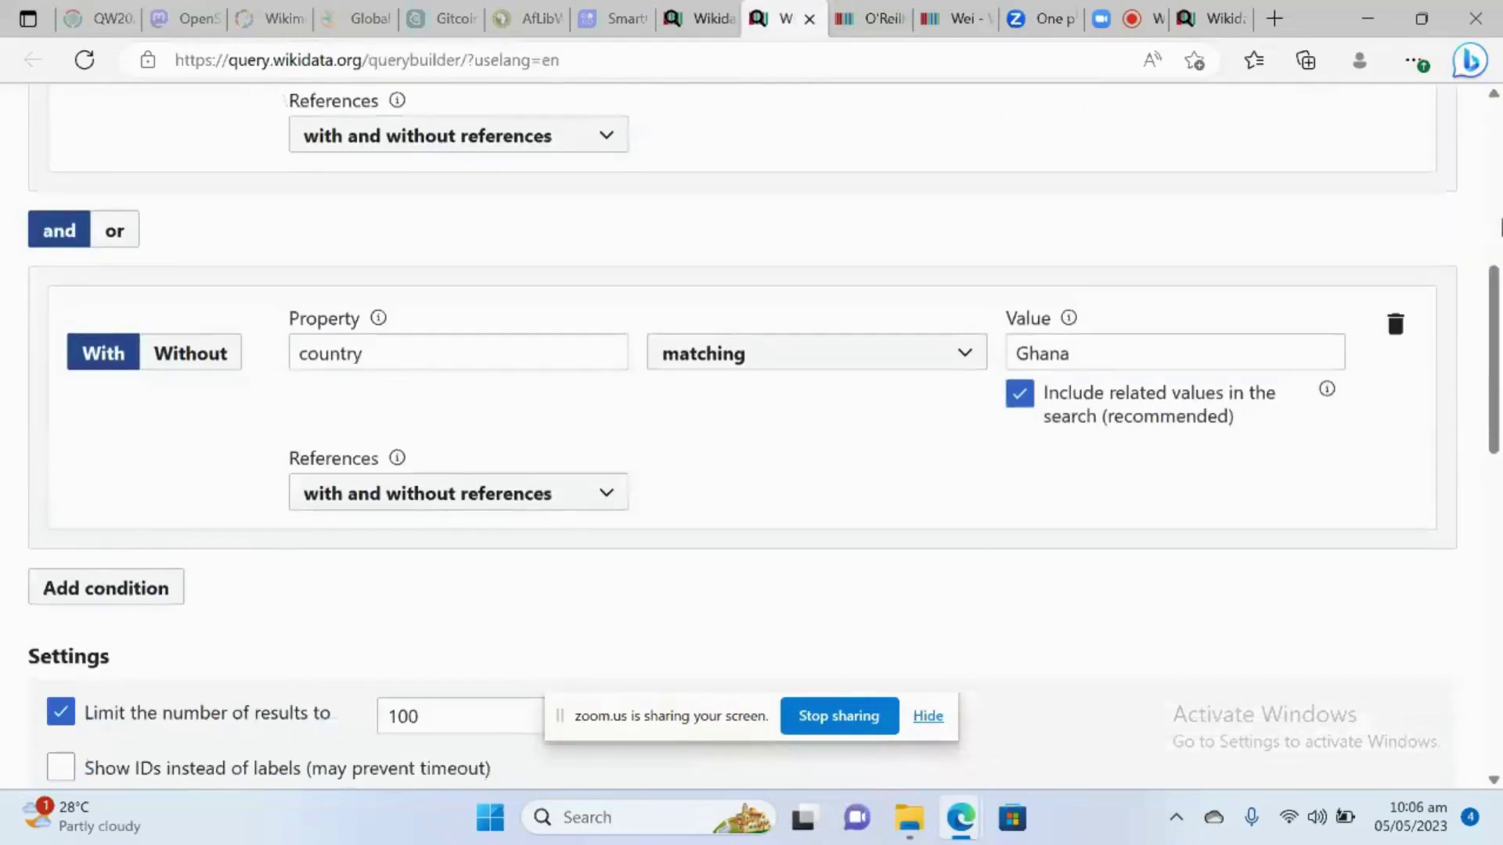
pyautogui.scroll(-3, 1499, 228)
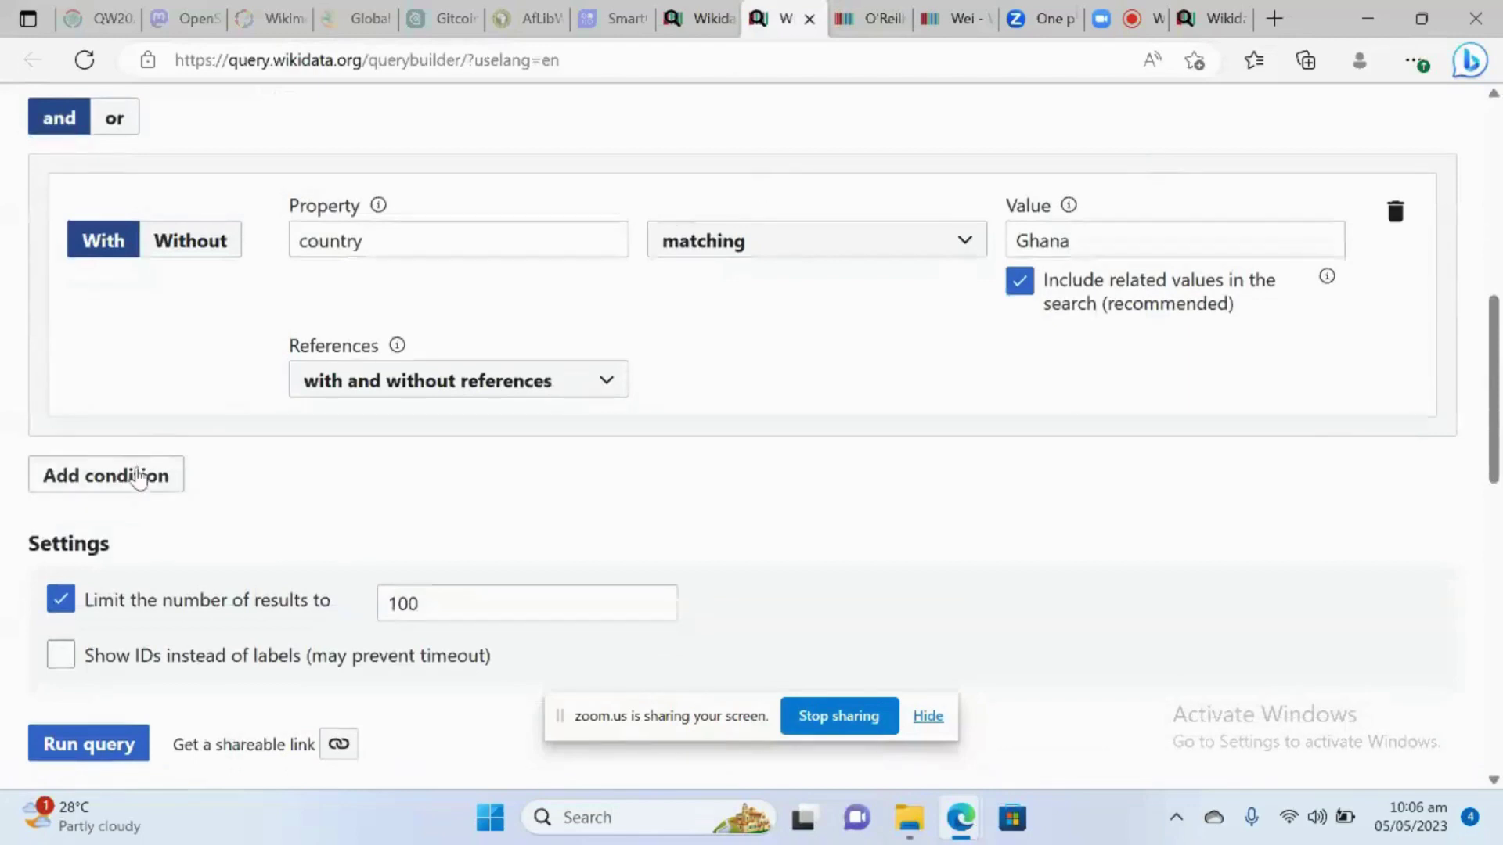
pyautogui.click(148, 475)
pyautogui.click(395, 601)
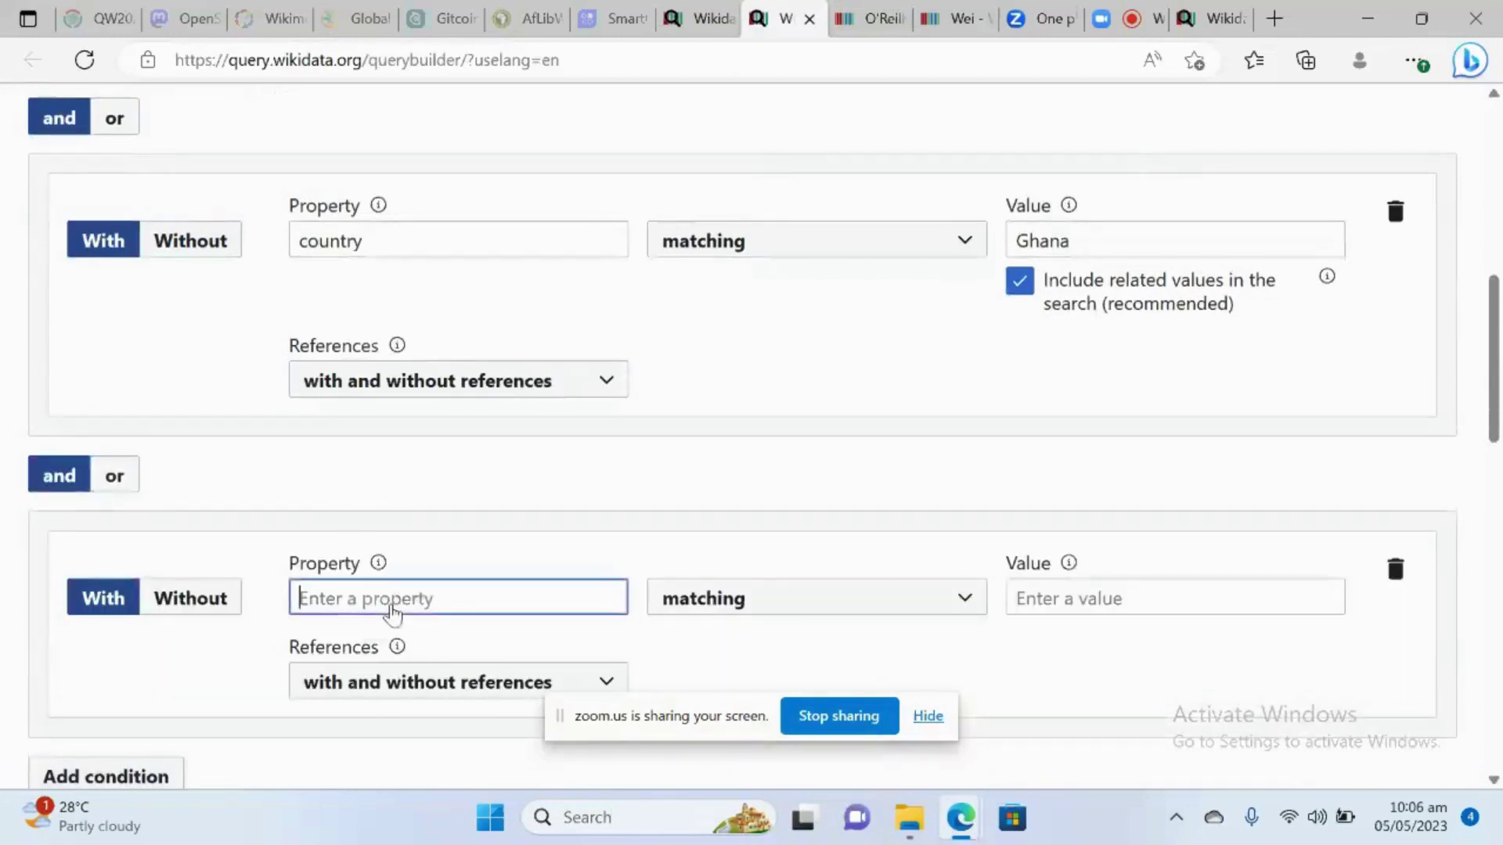
pyautogui.write('lo')
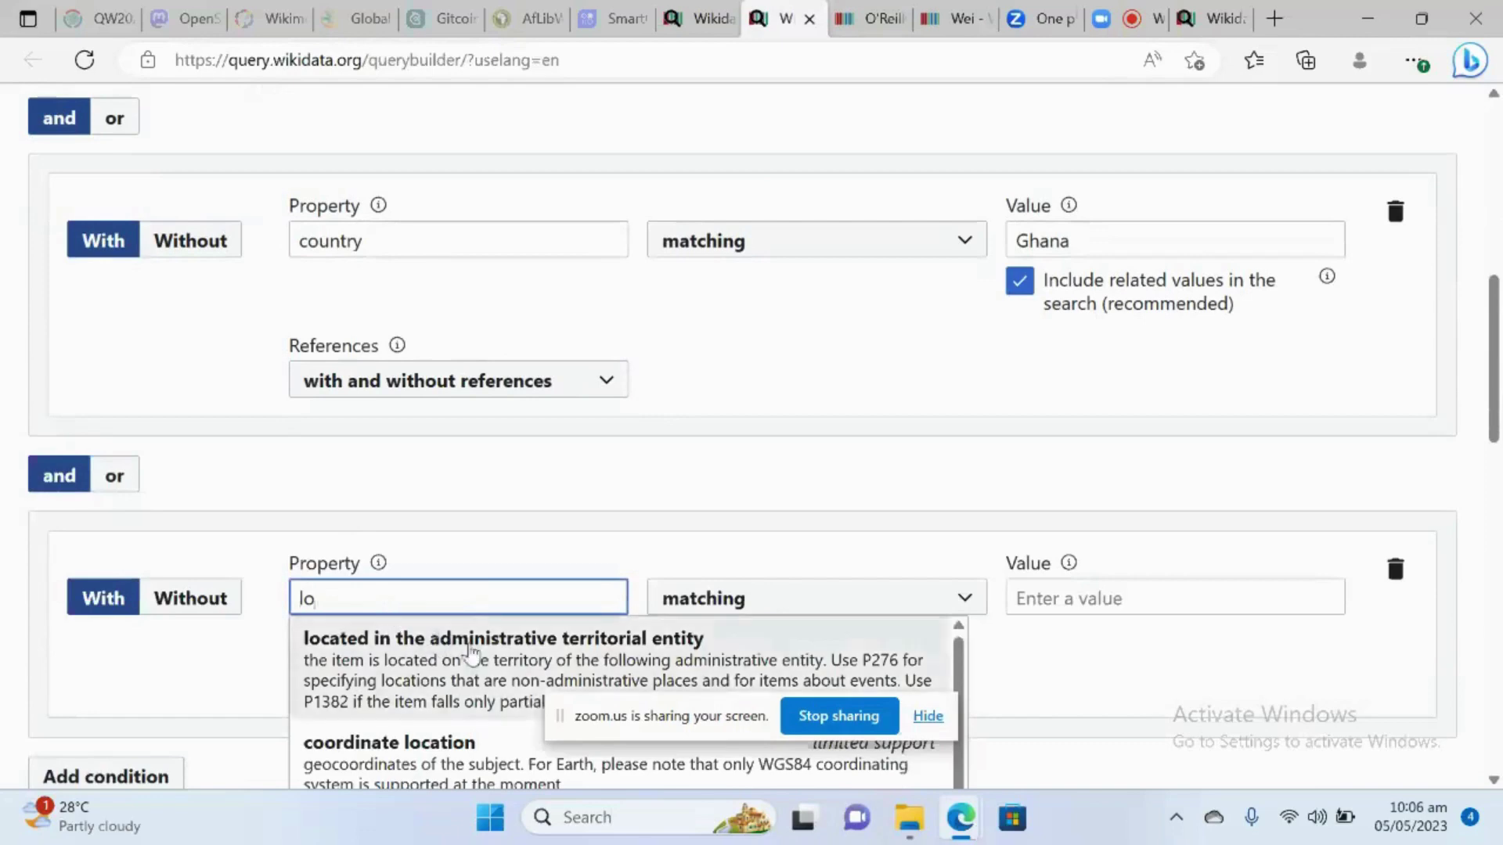
pyautogui.click(499, 664)
# Check the region recorded on the O'Reilly school item and set the third condition's value to Greater Accra Region
pyautogui.click(873, 25)
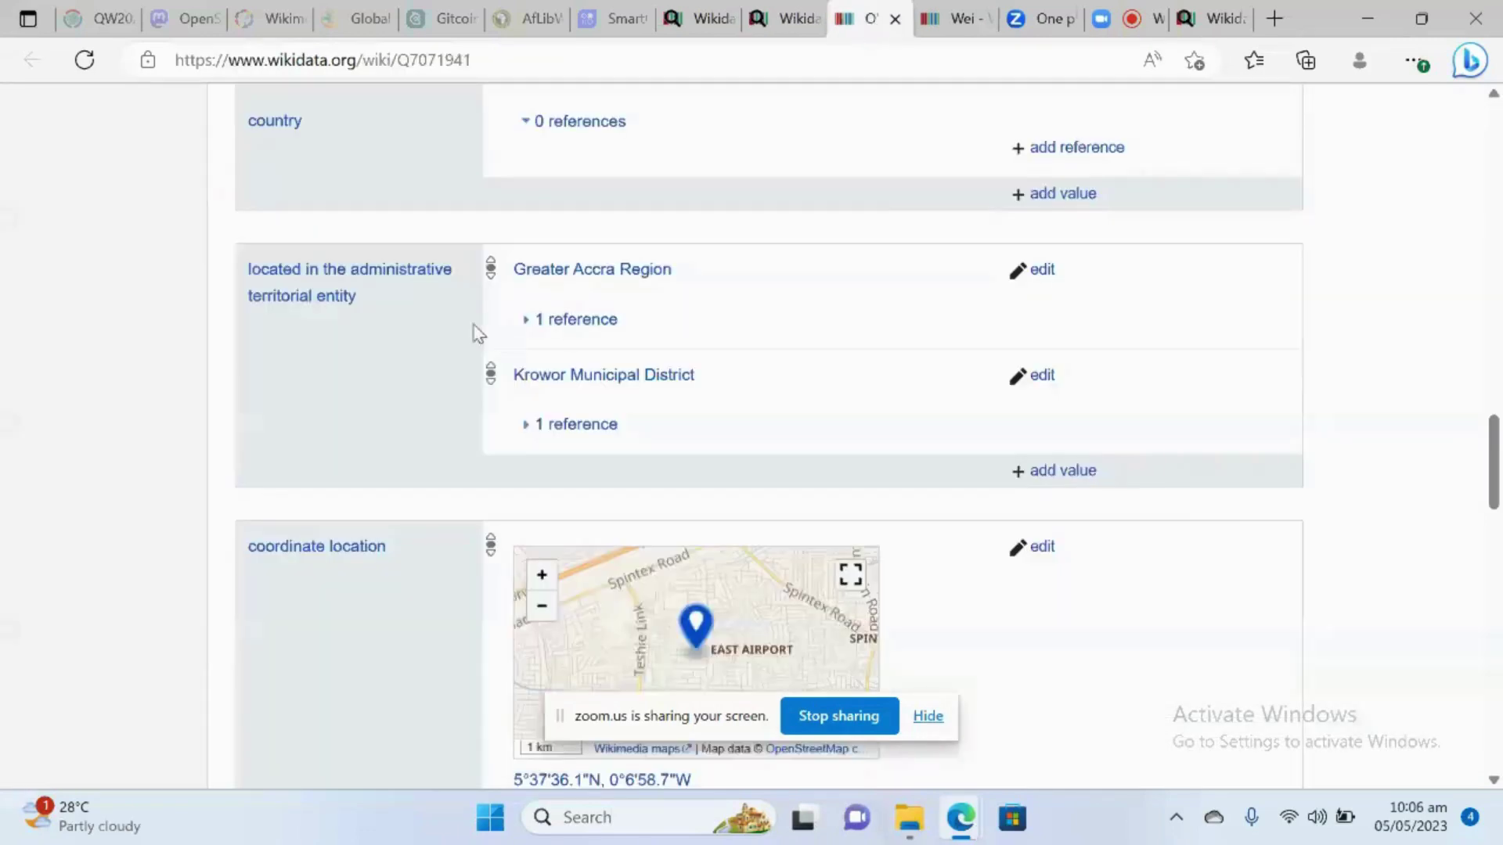
pyautogui.click(787, 24)
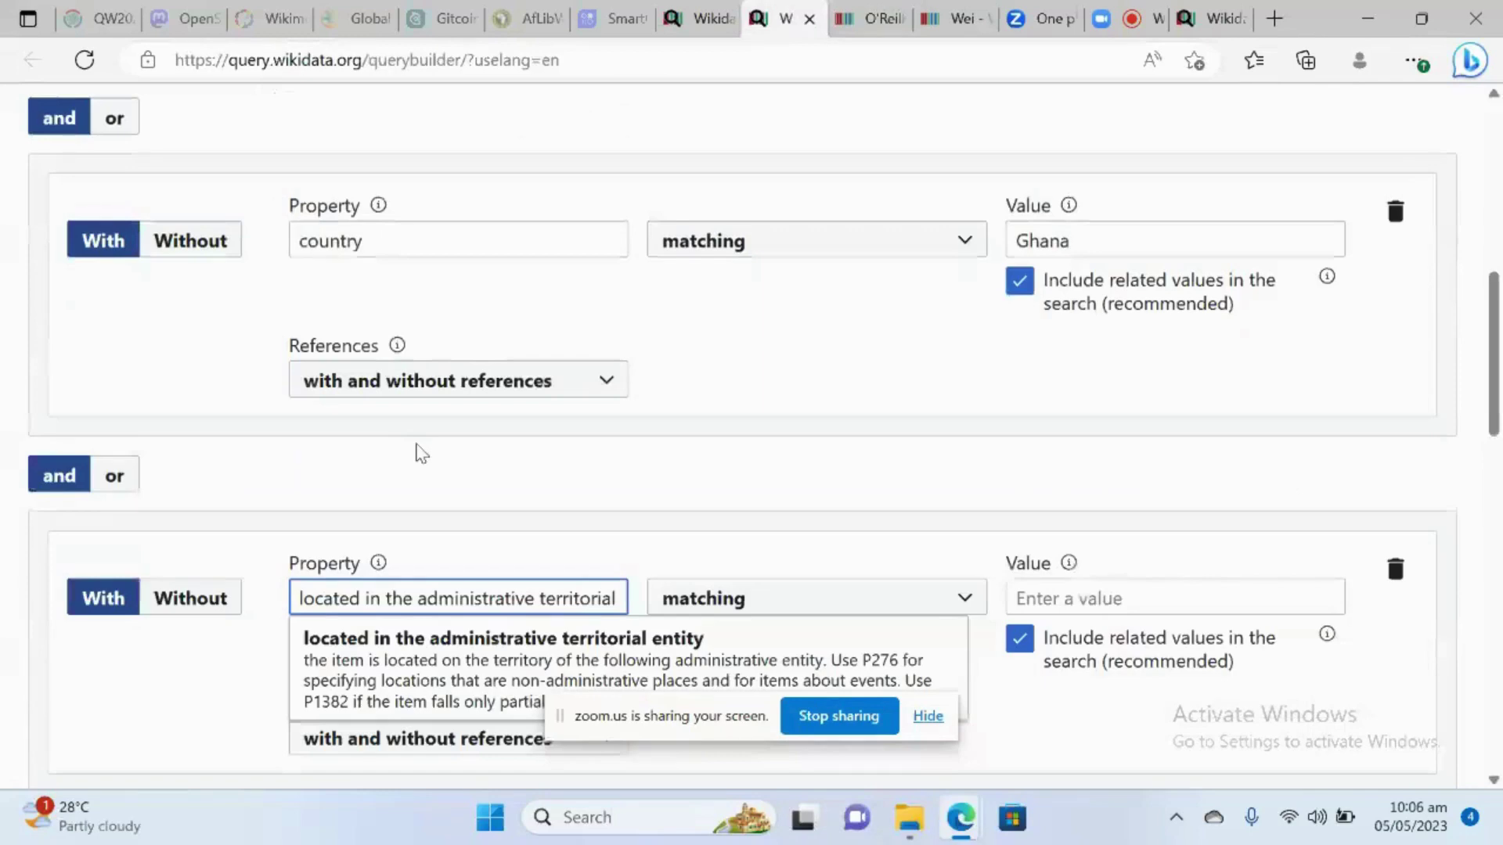
pyautogui.scroll(-3, 421, 452)
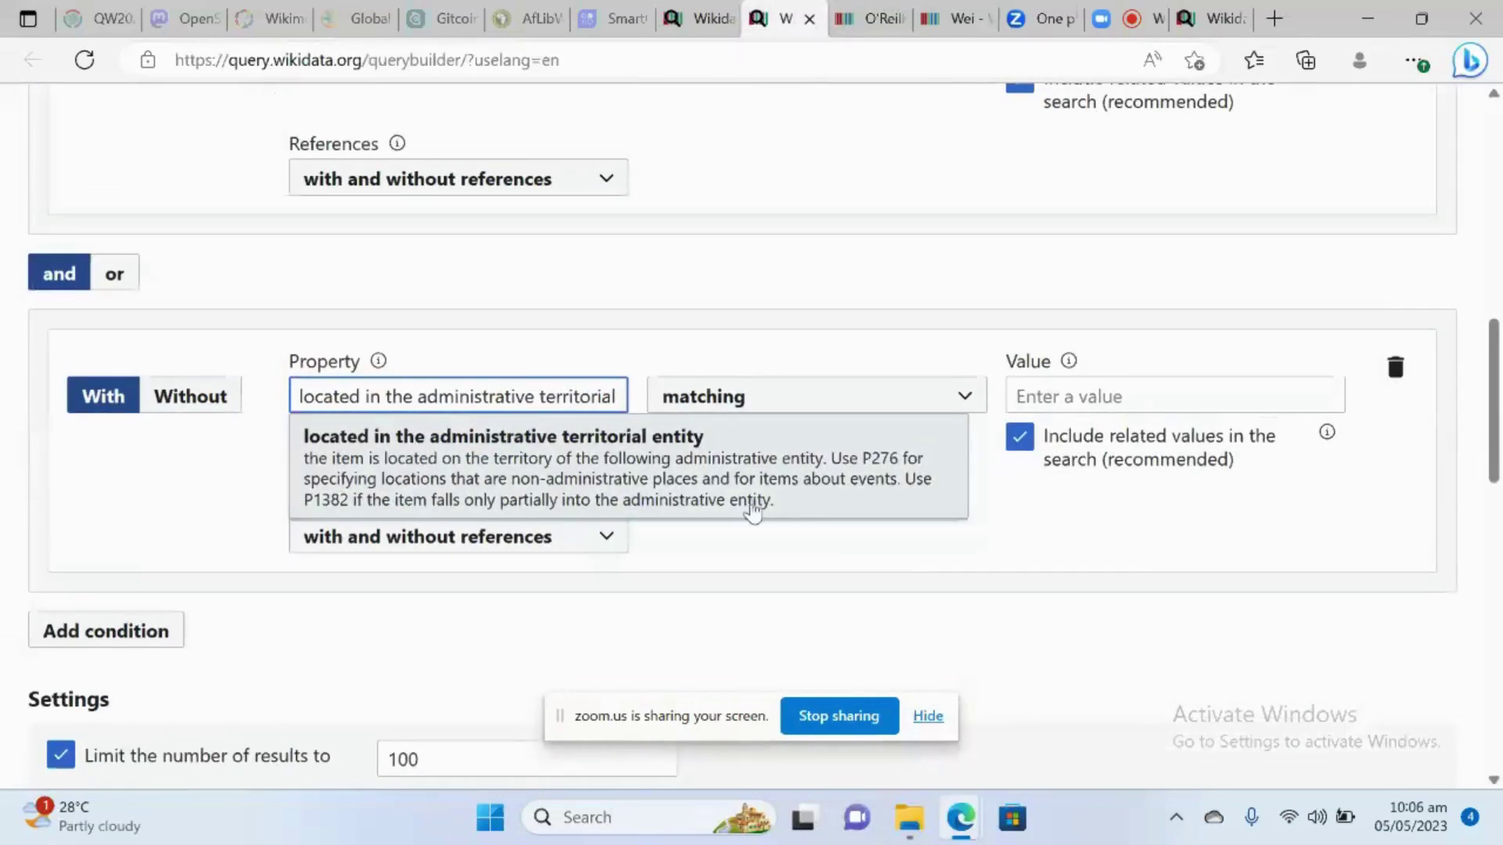
pyautogui.click(813, 507)
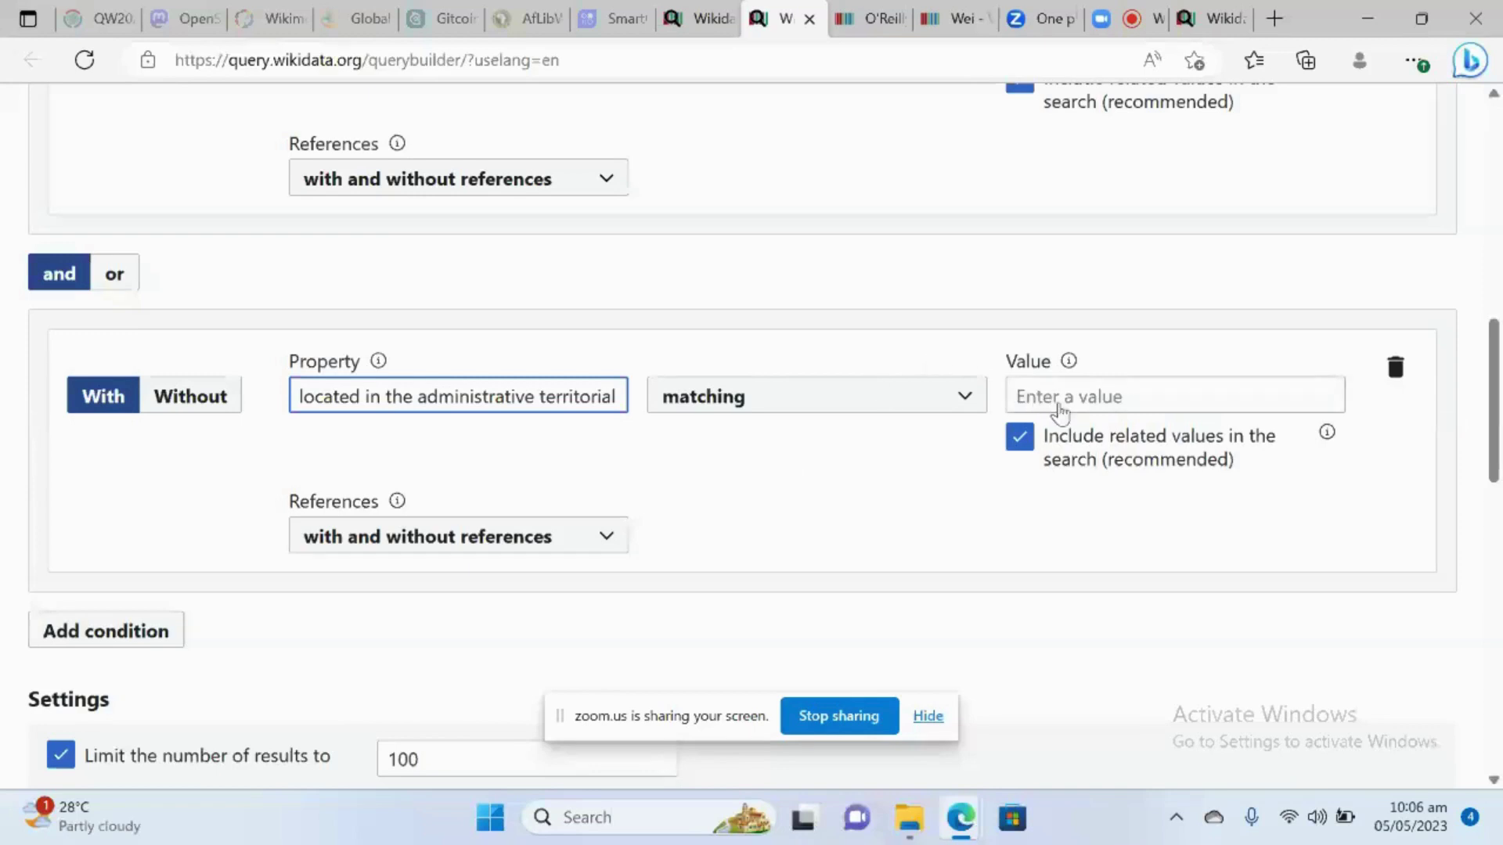
pyautogui.click(1060, 409)
pyautogui.write('Gre')
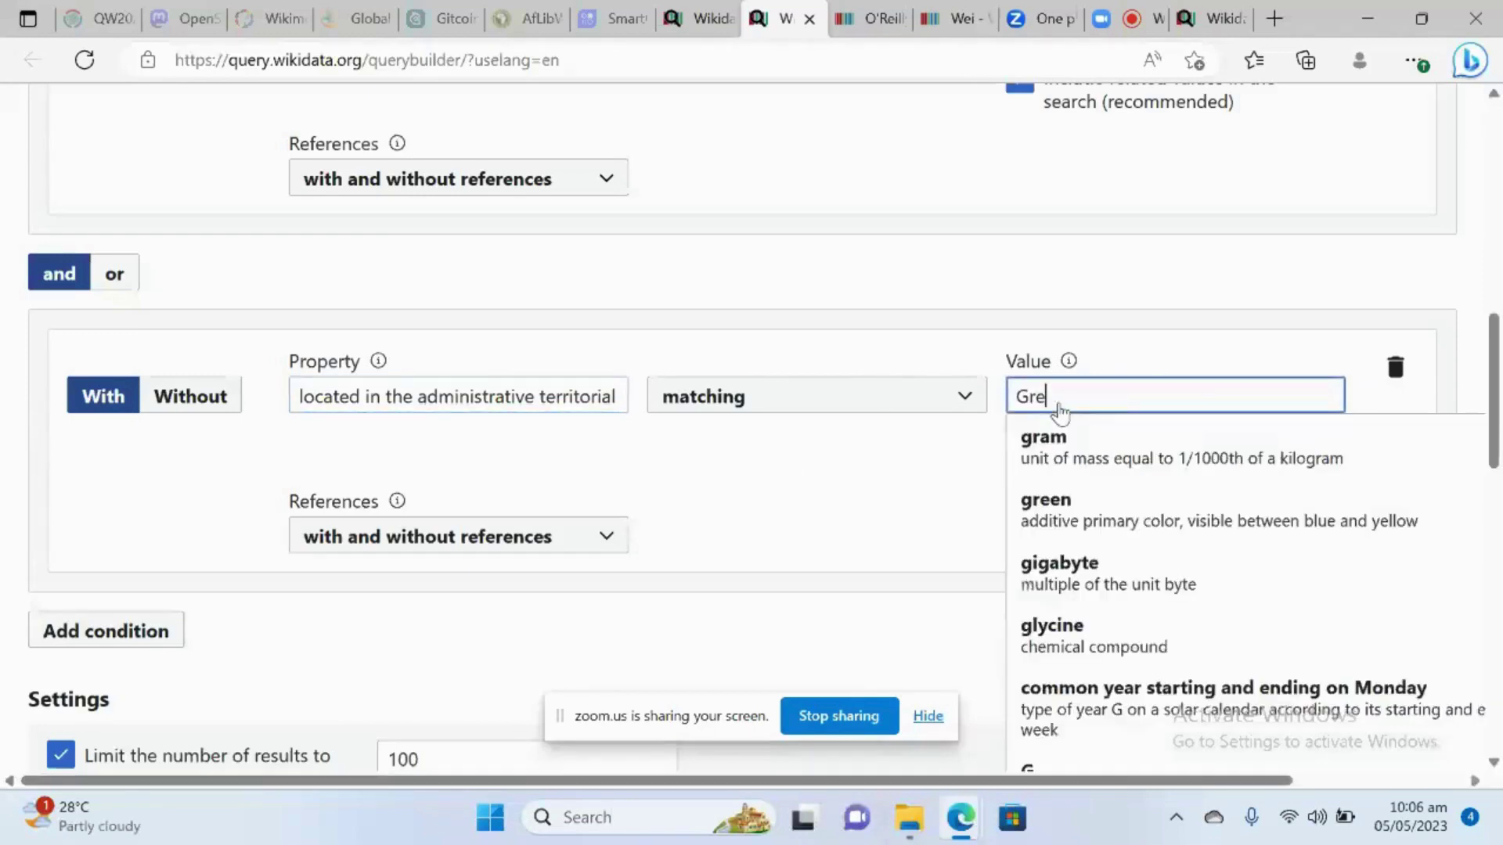
pyautogui.write('ater')
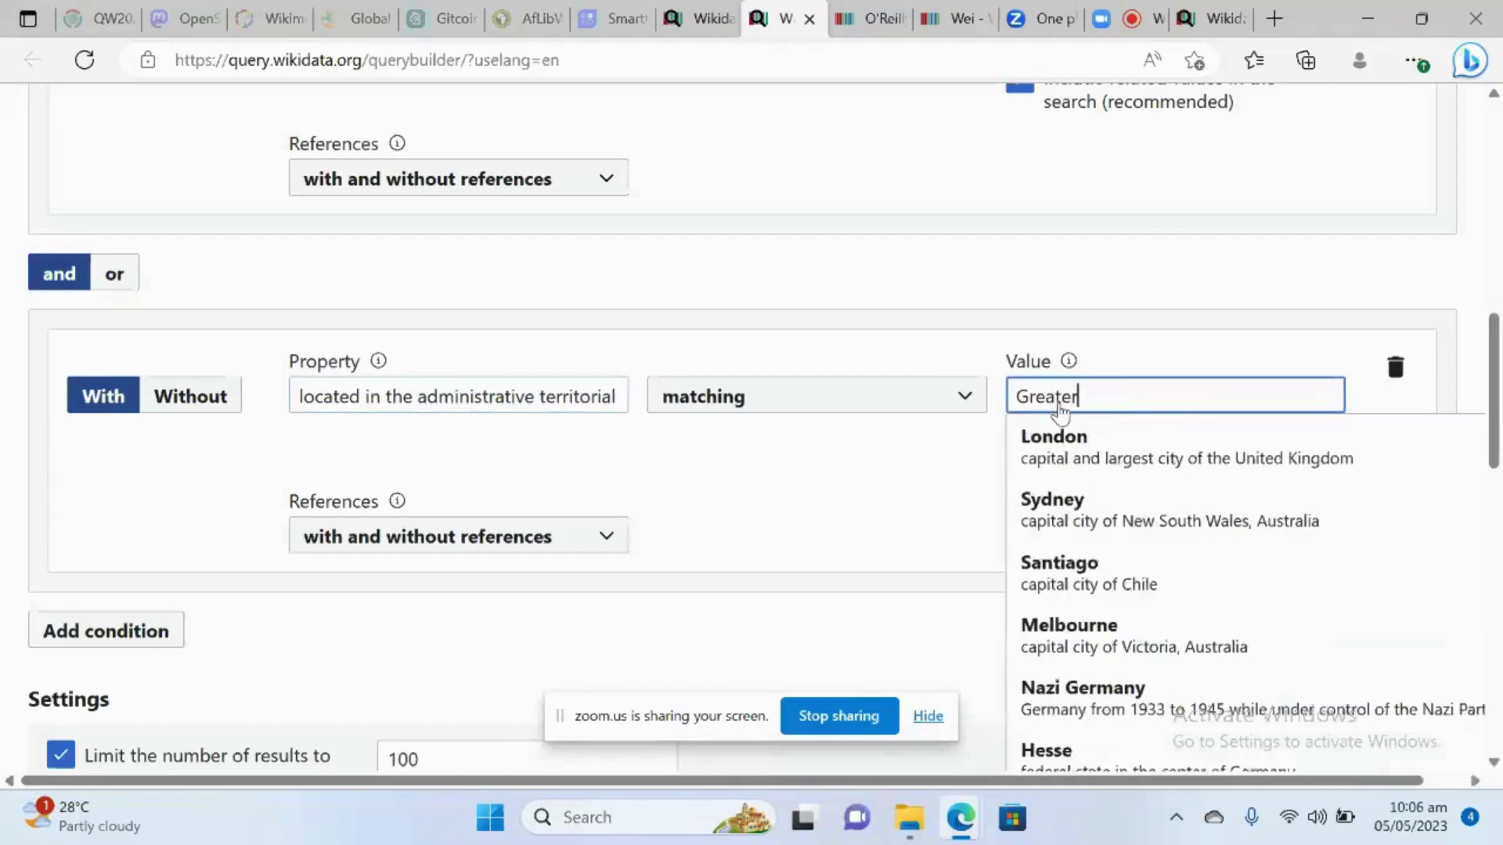
pyautogui.write('cc')
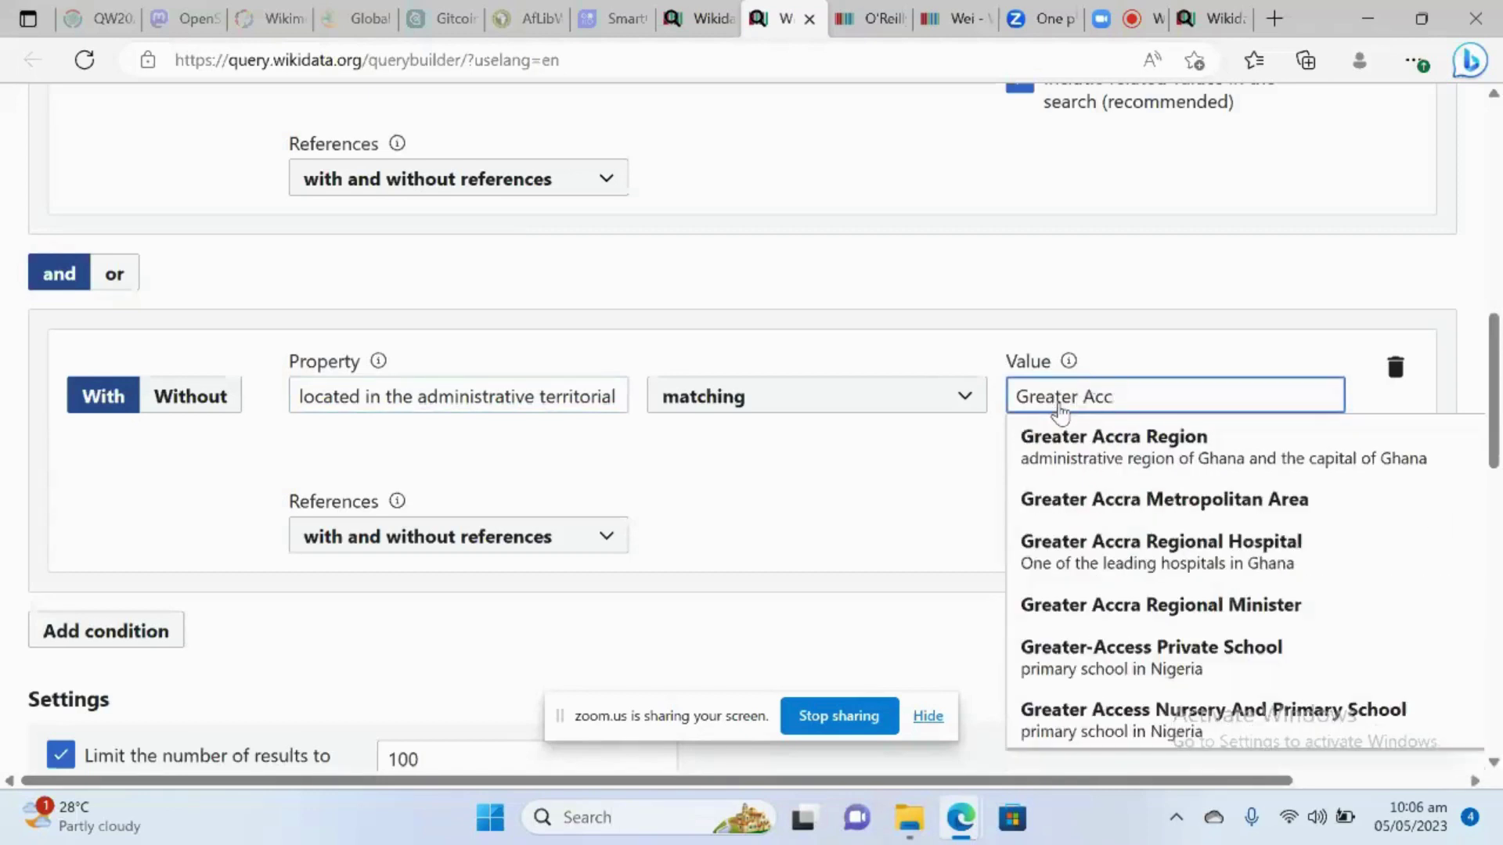
pyautogui.click(1124, 441)
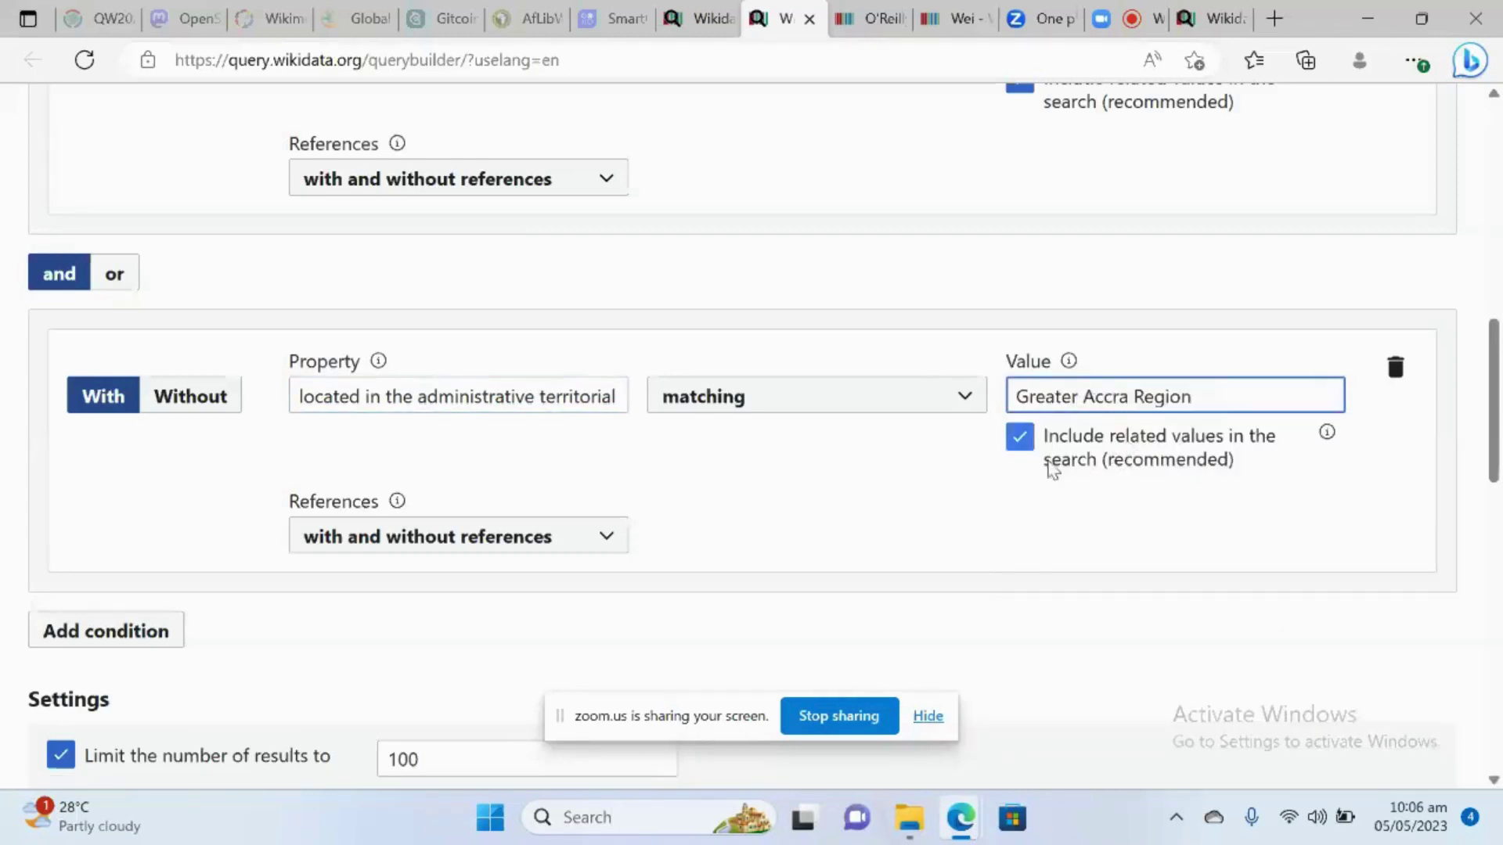
# Run the query with the school type, country and Greater Accra Region conditions and bring its results into view
pyautogui.scroll(-1, 897, 503)
pyautogui.scroll(-3, 900, 504)
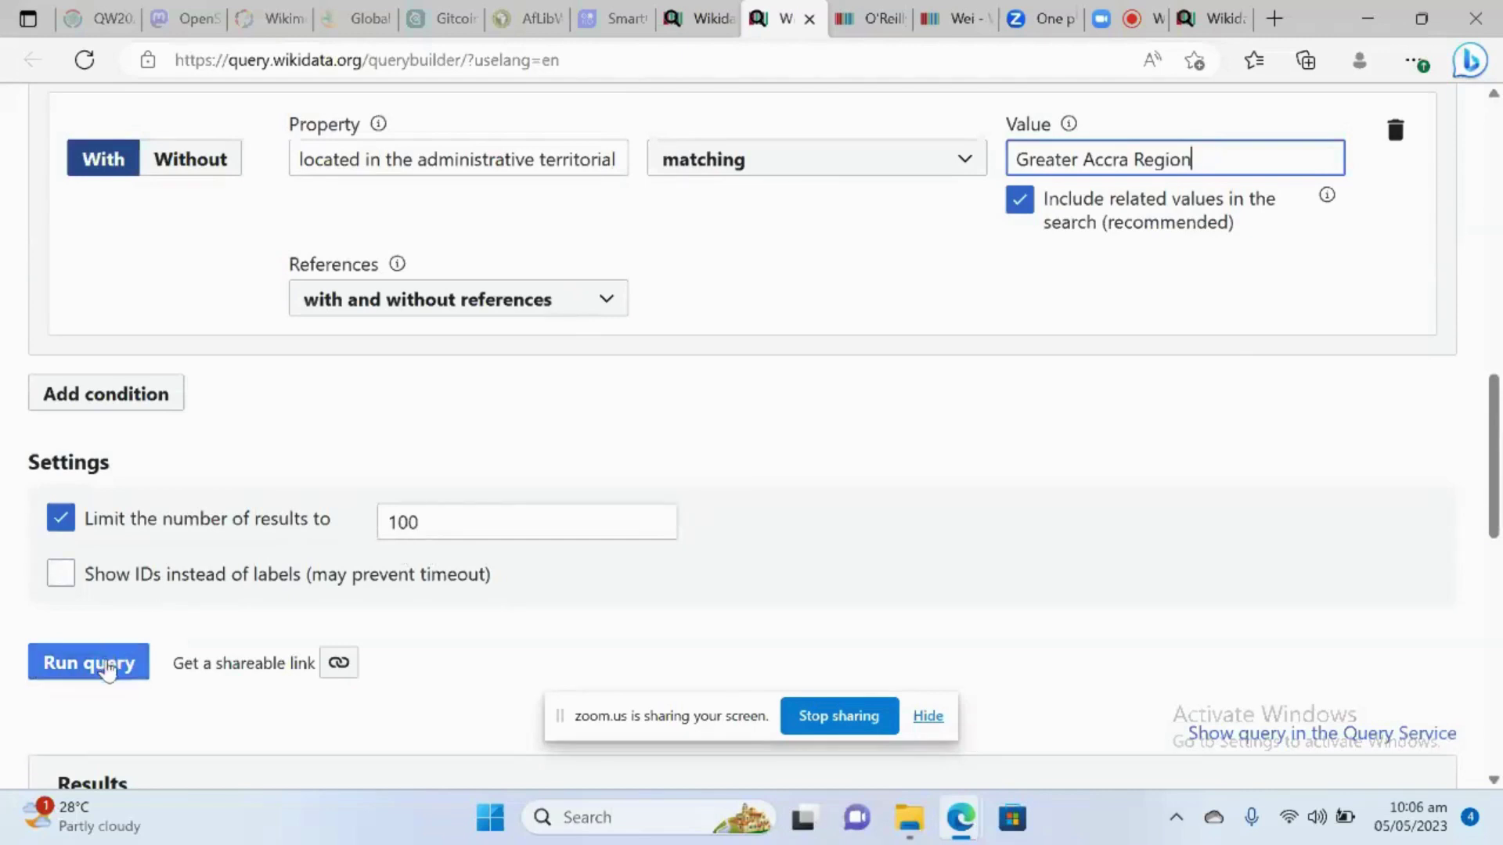
pyautogui.click(106, 662)
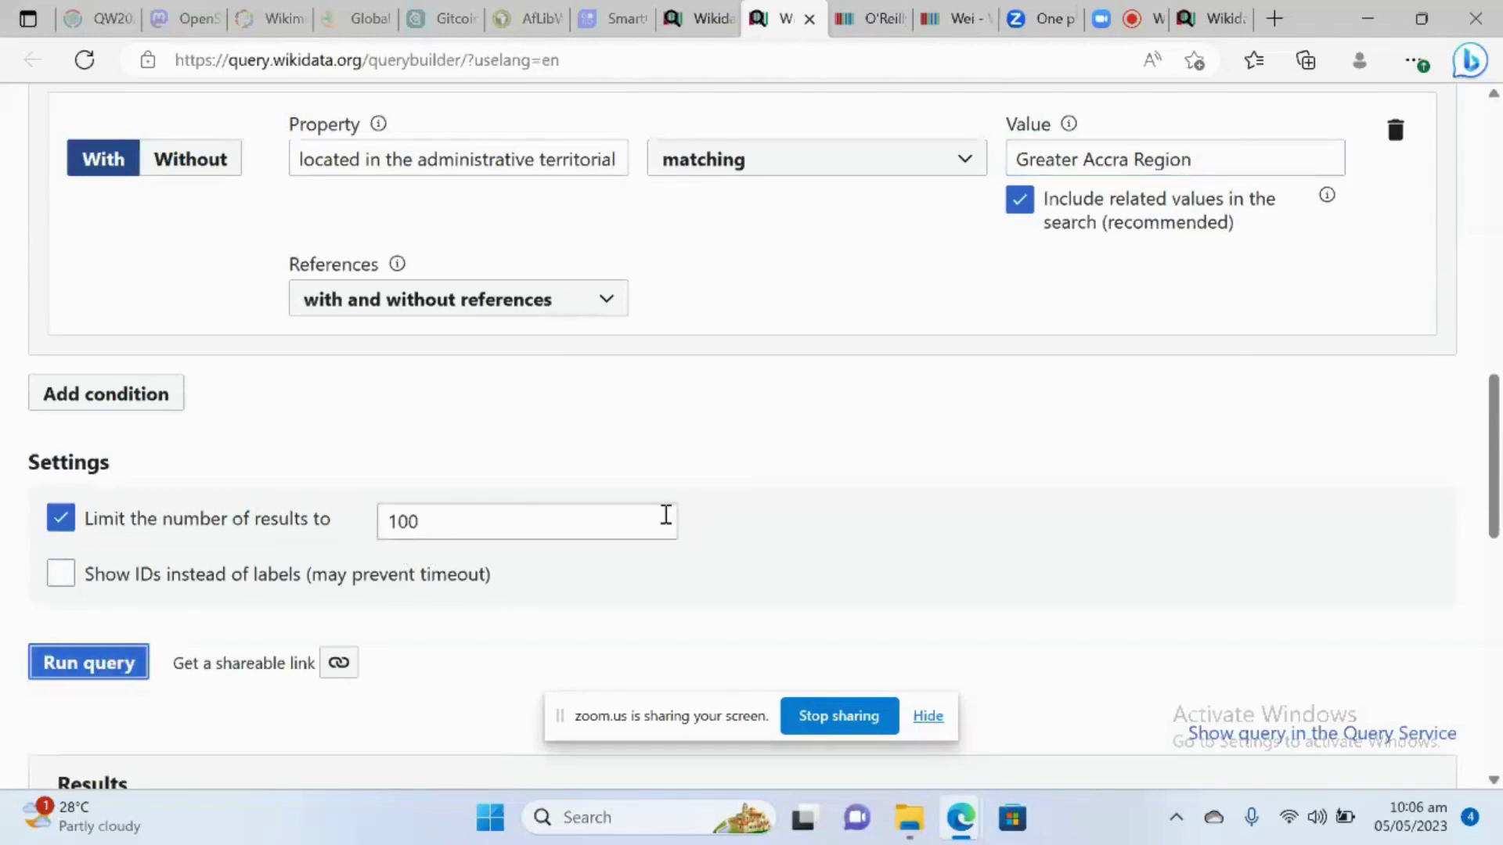
pyautogui.scroll(-8, 932, 496)
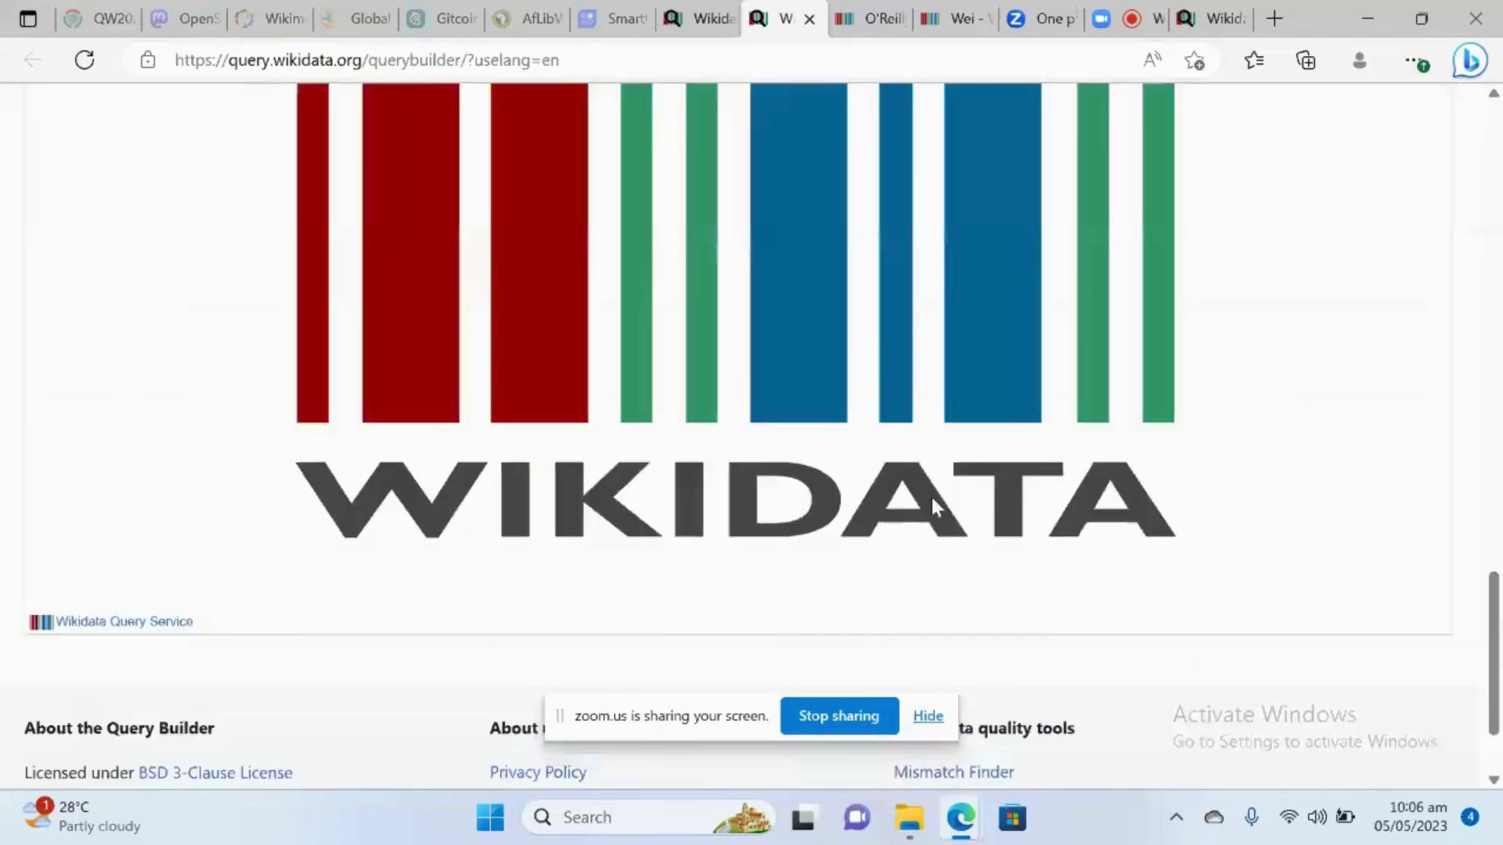
pyautogui.scroll(2, 931, 501)
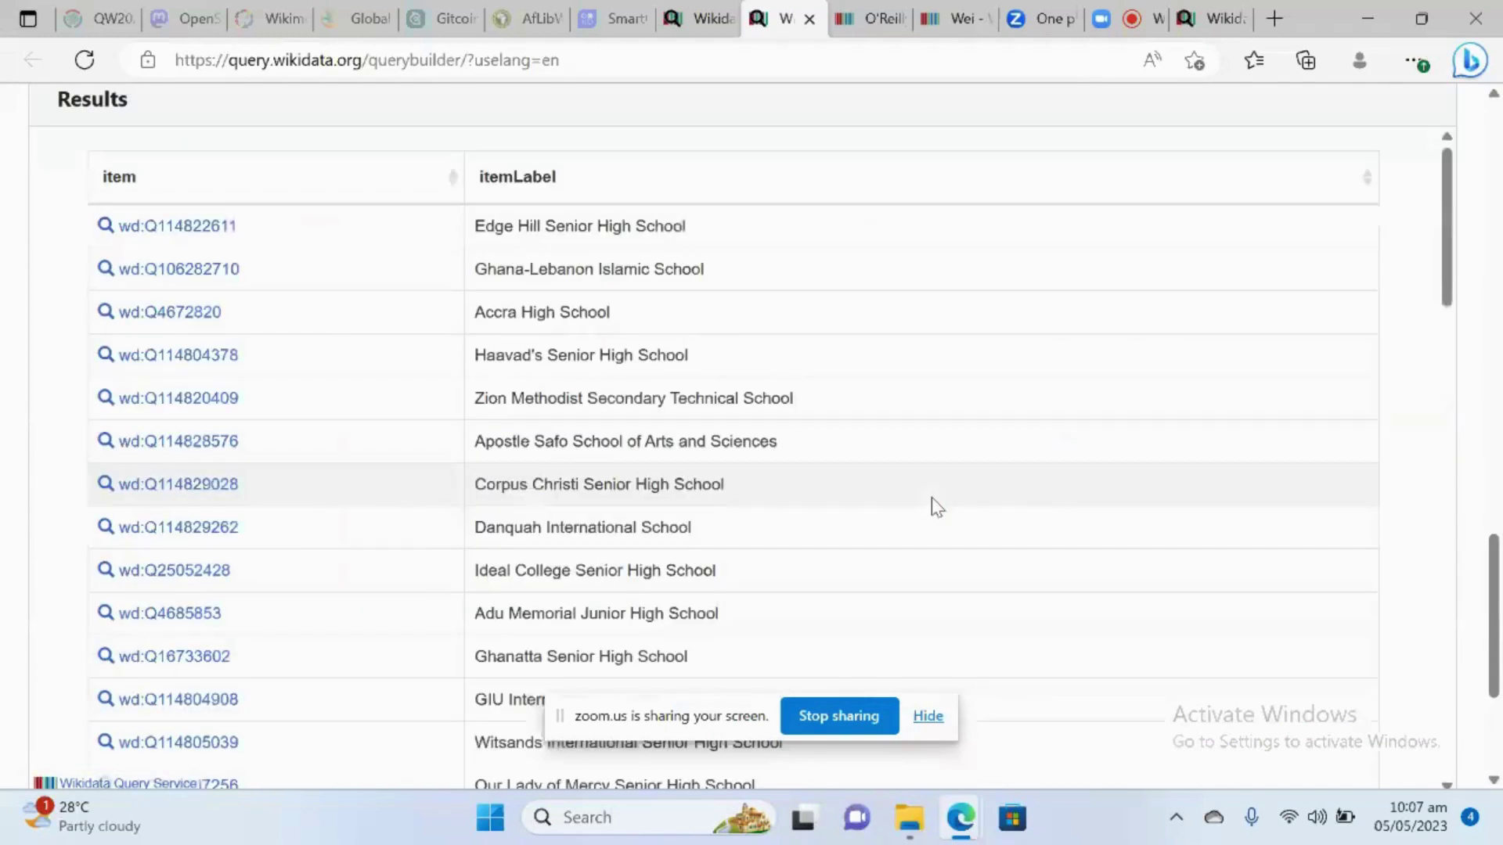
# Skim the returned schools and compare them with the administrative territory condition of the query
pyautogui.scroll(-2, 931, 498)
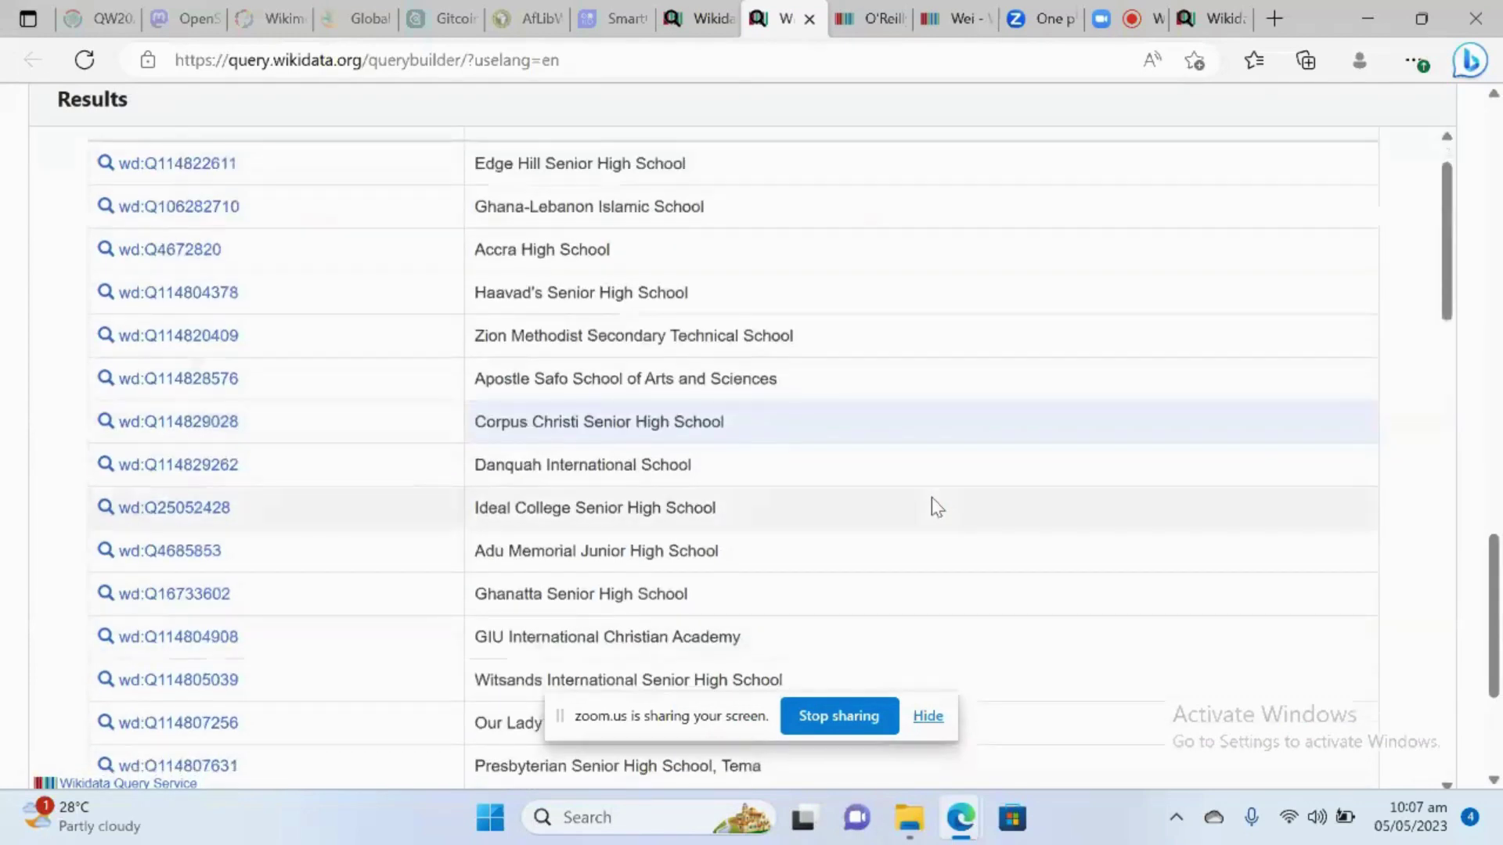
pyautogui.scroll(-2, 931, 497)
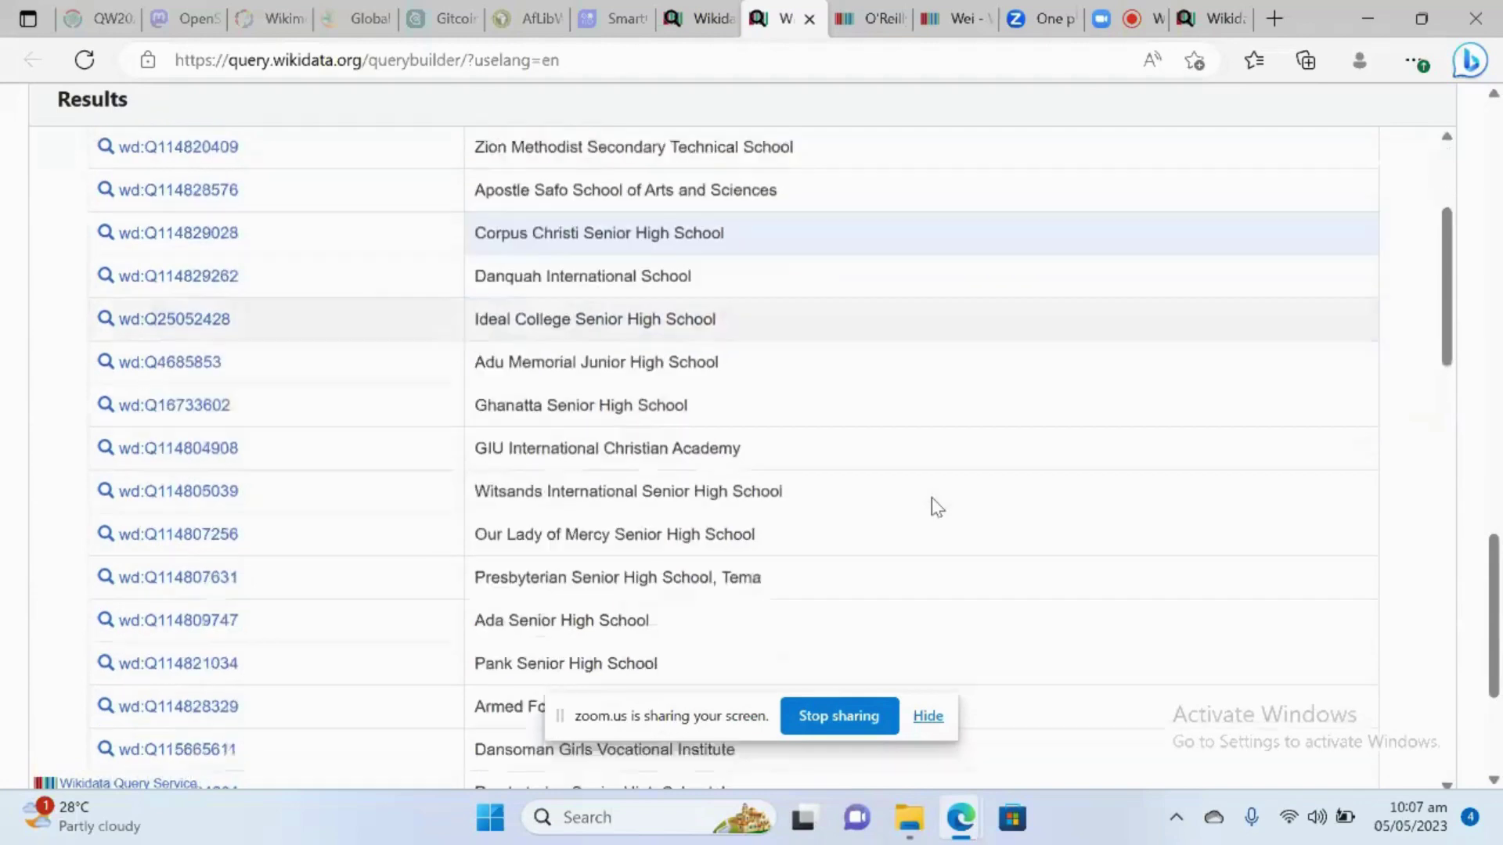
pyautogui.scroll(4, 931, 497)
pyautogui.scroll(10, 932, 496)
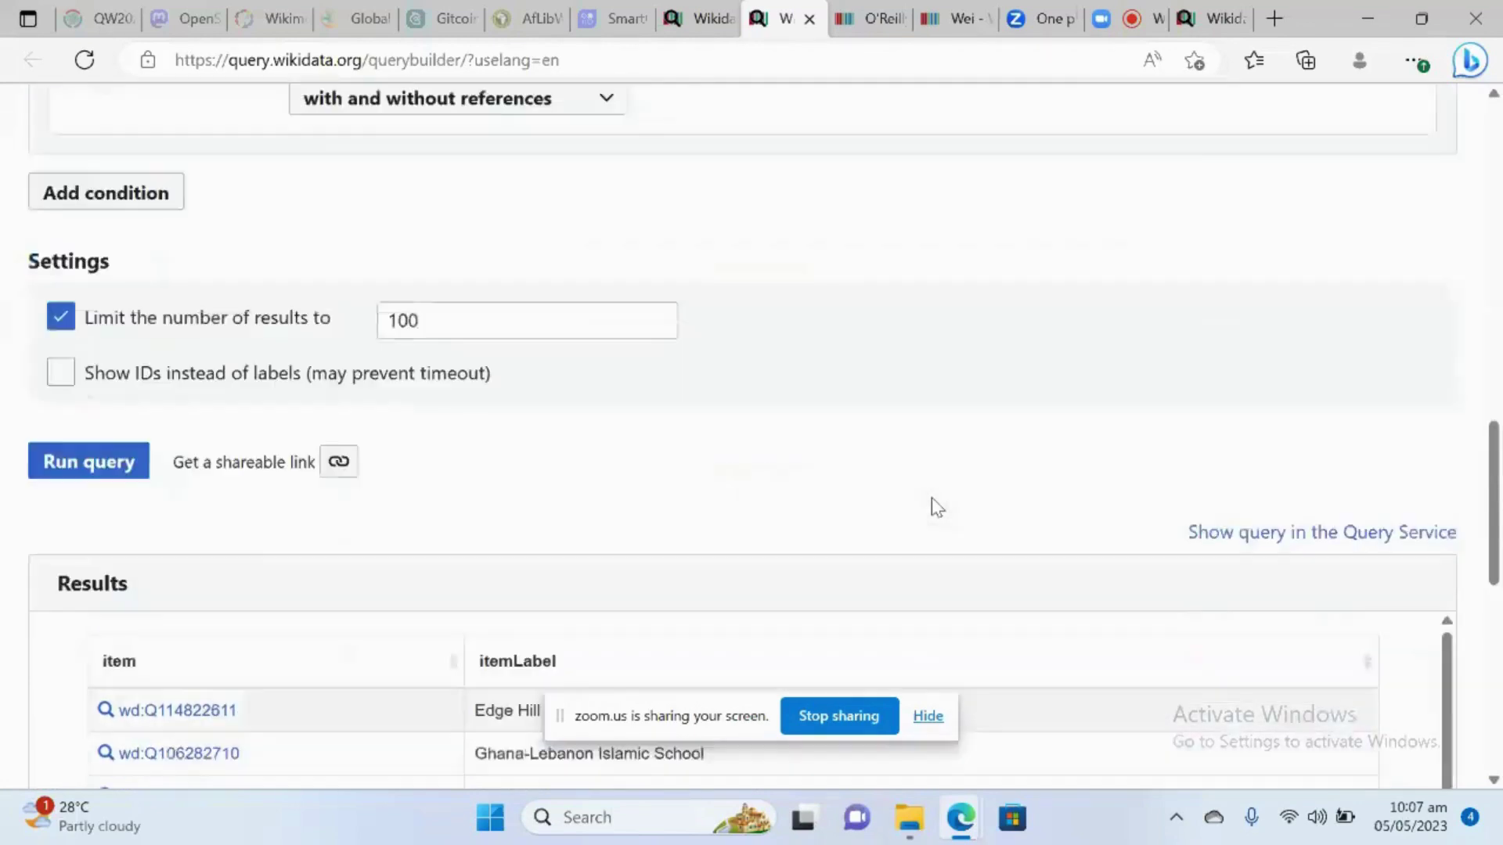
pyautogui.scroll(2, 937, 507)
pyautogui.scroll(-4, 937, 507)
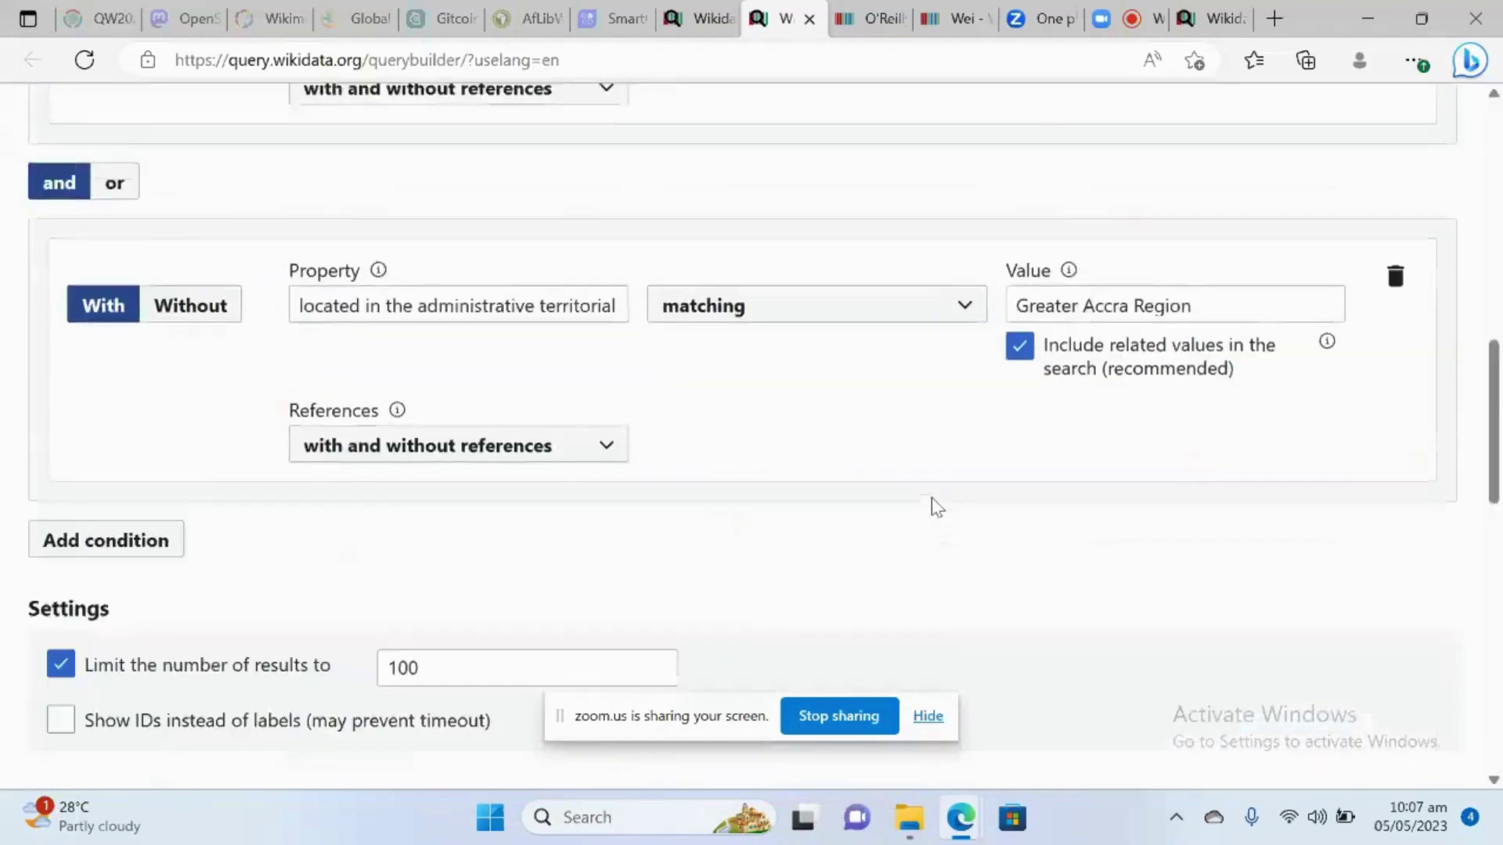
pyautogui.scroll(-8, 937, 508)
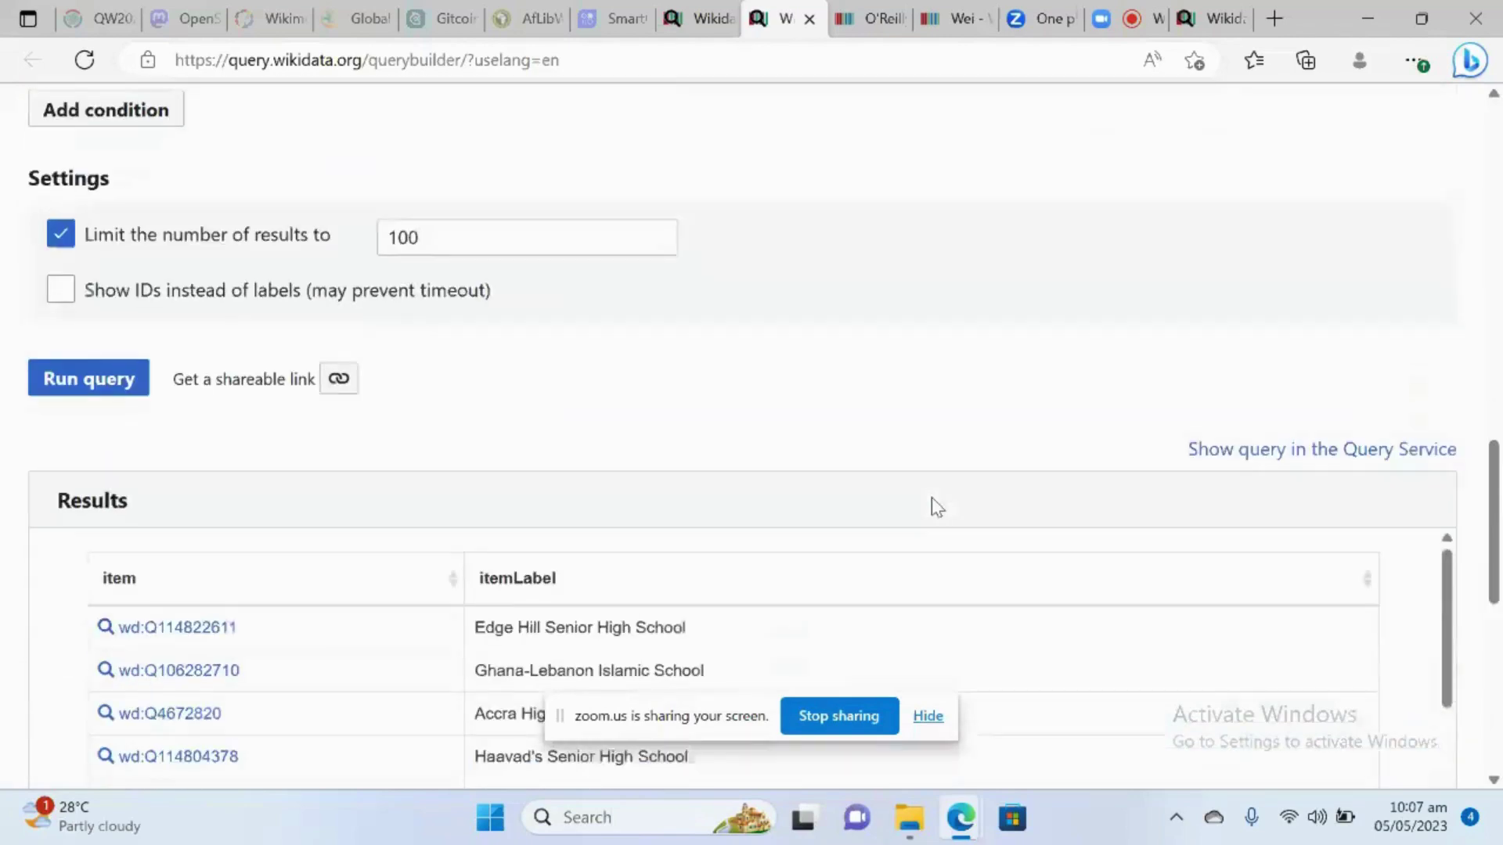
pyautogui.scroll(-5, 937, 507)
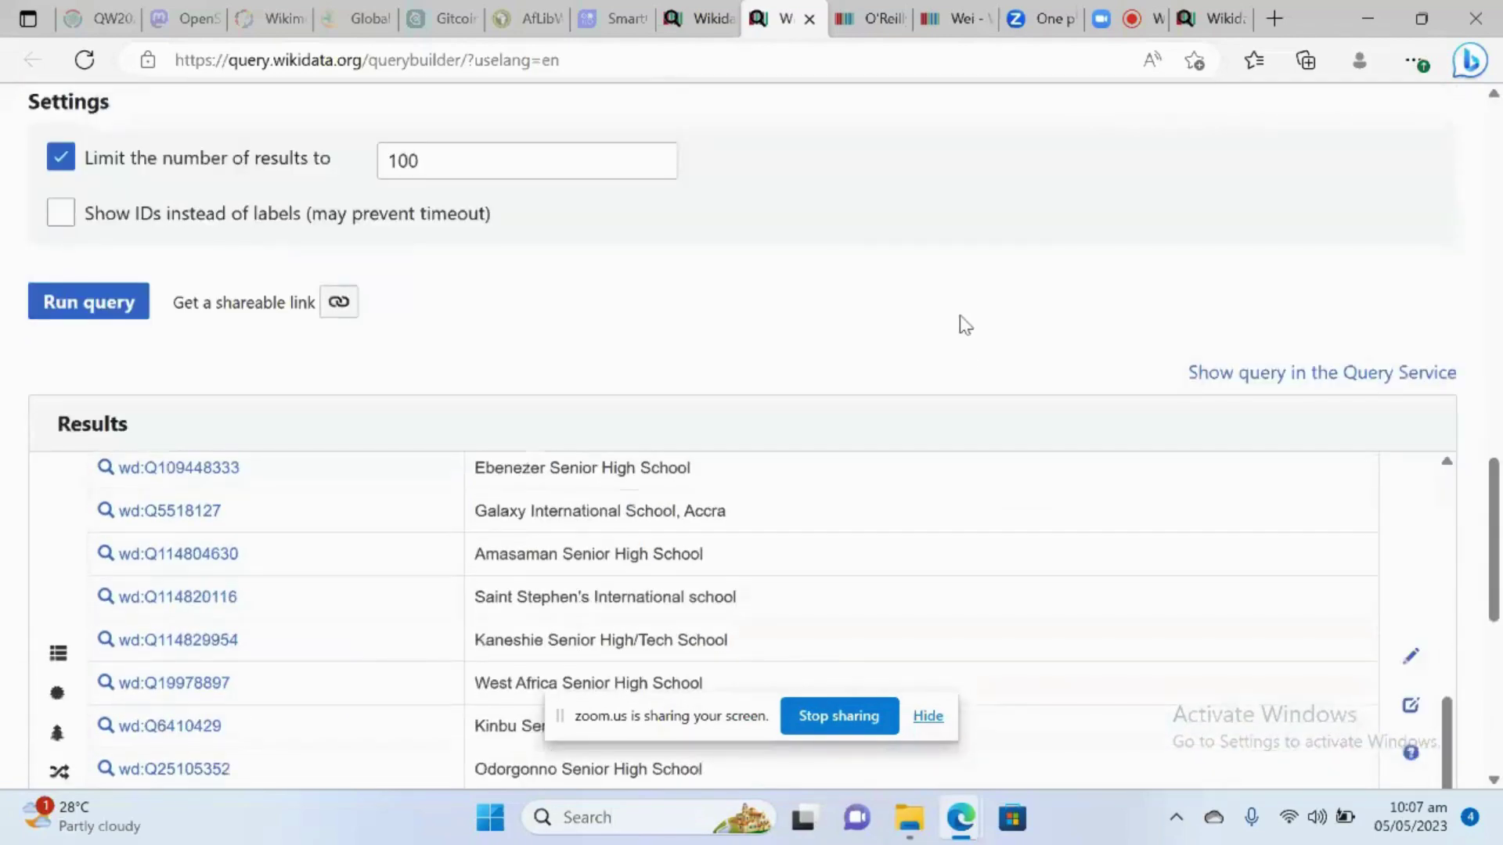
pyautogui.scroll(-8, 962, 324)
pyautogui.scroll(-15, 964, 324)
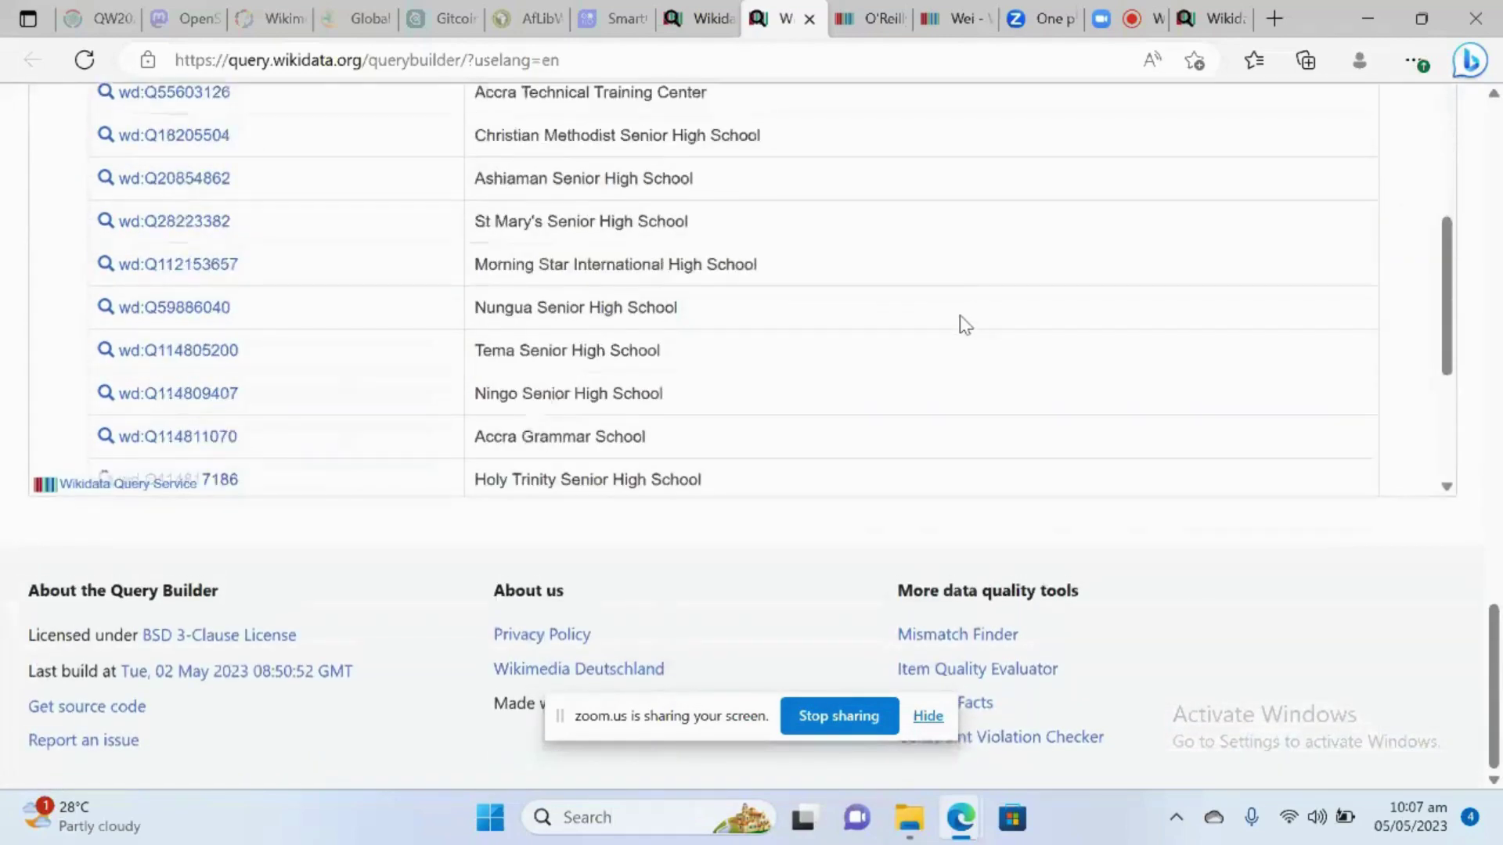
# Go through the Greater Accra school list from start to end and check the number of results
pyautogui.scroll(20, 965, 324)
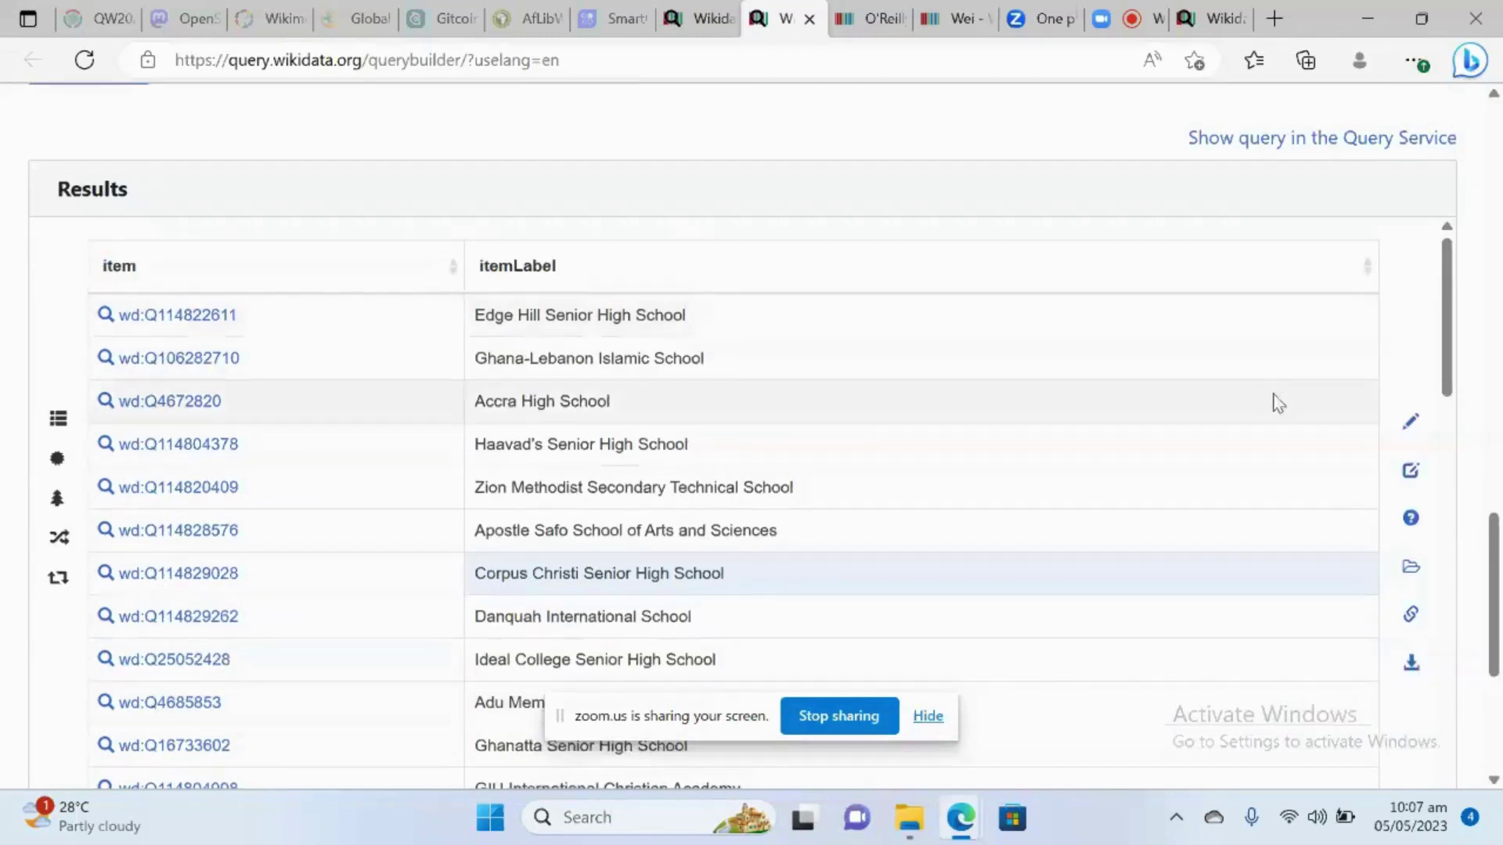
pyautogui.scroll(-5, 1273, 401)
pyautogui.scroll(-6, 1278, 403)
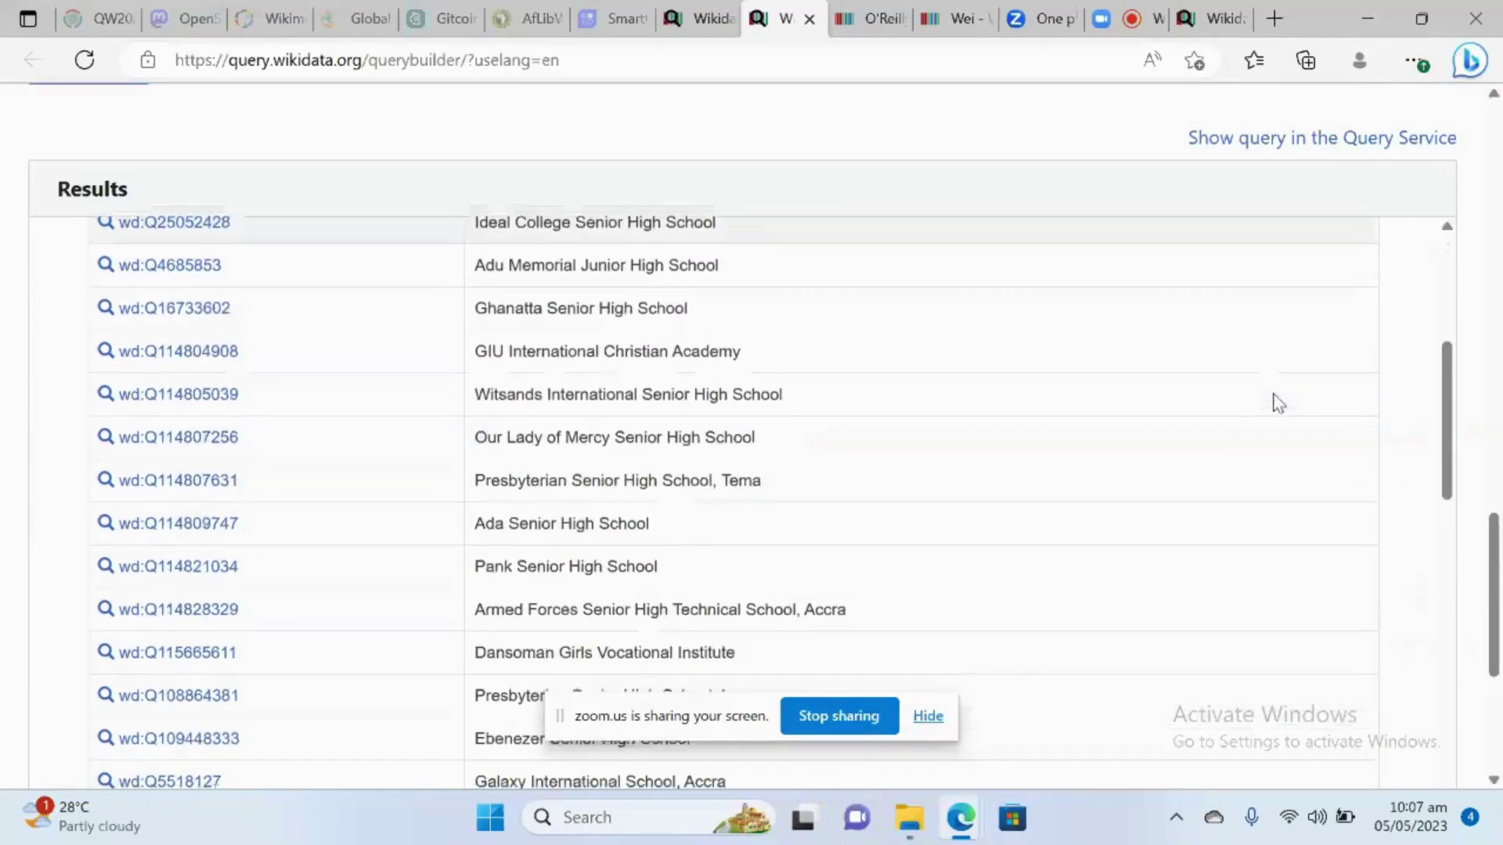
pyautogui.scroll(-12, 1279, 404)
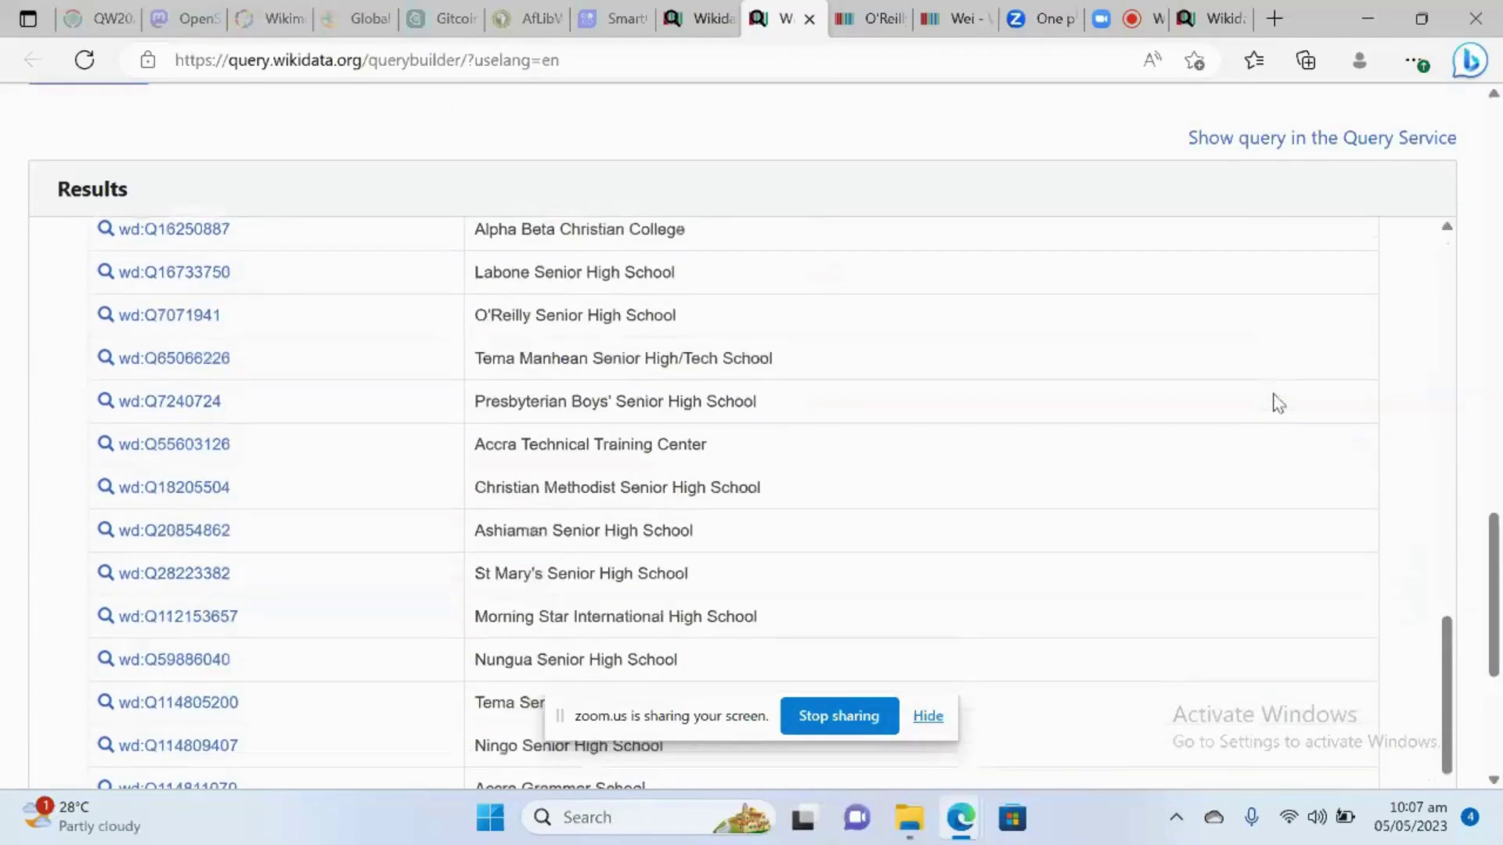
pyautogui.scroll(-6, 1063, 509)
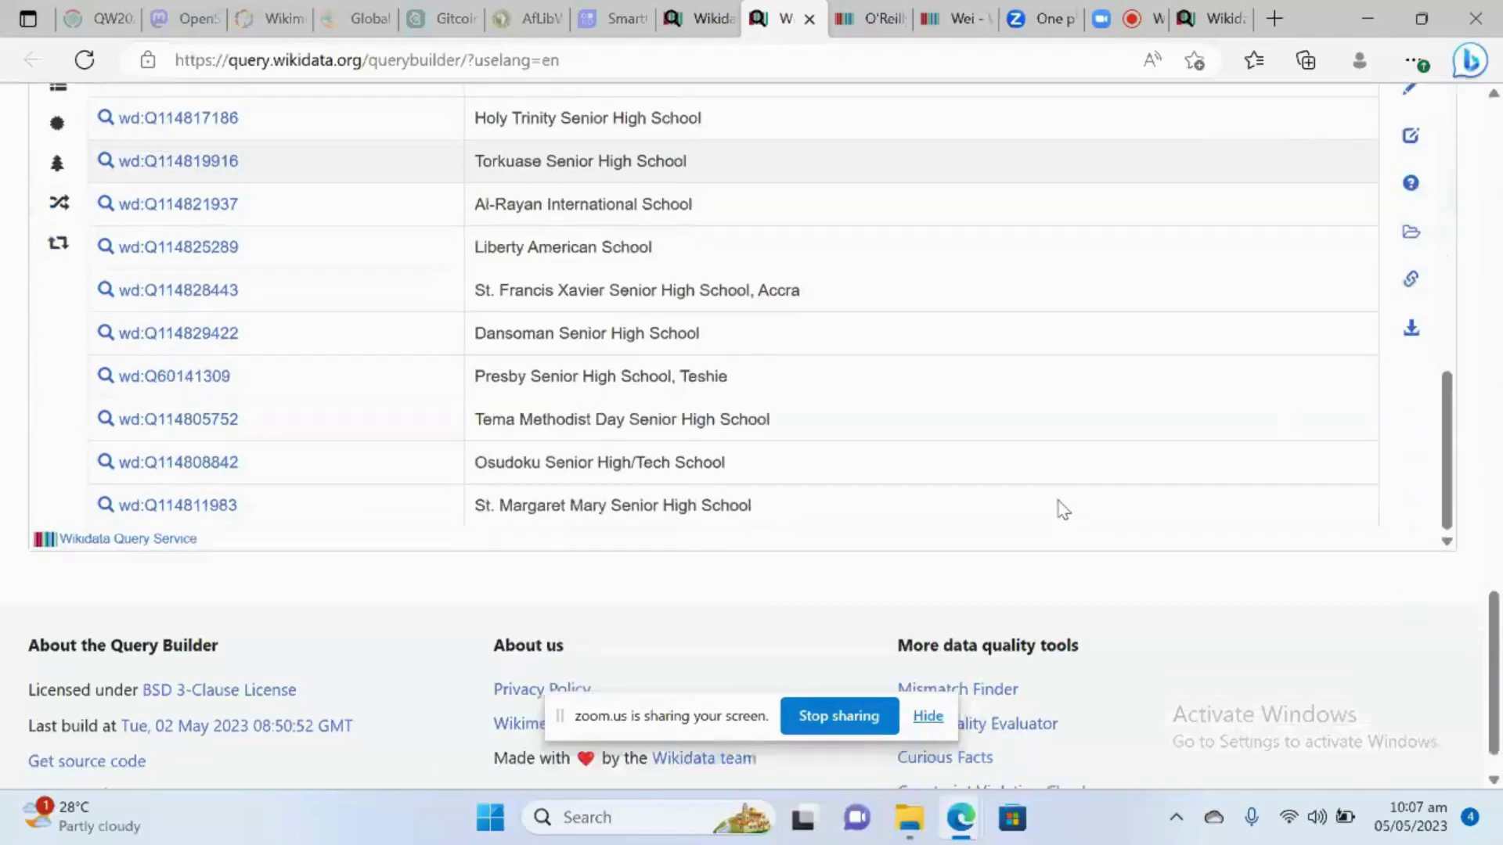
pyautogui.scroll(2, 1061, 507)
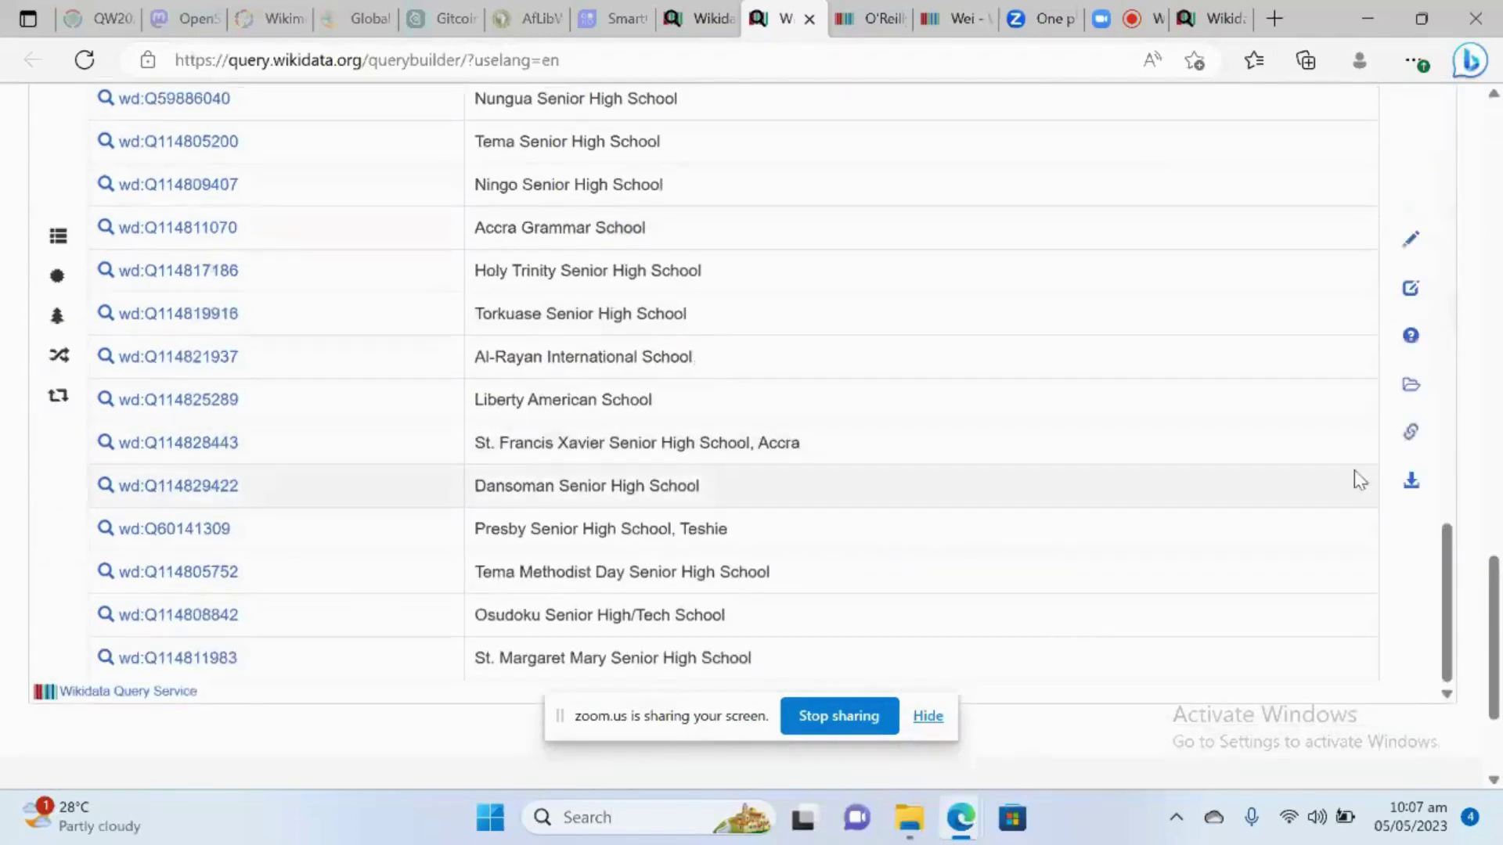
pyautogui.moveTo(1379, 453)
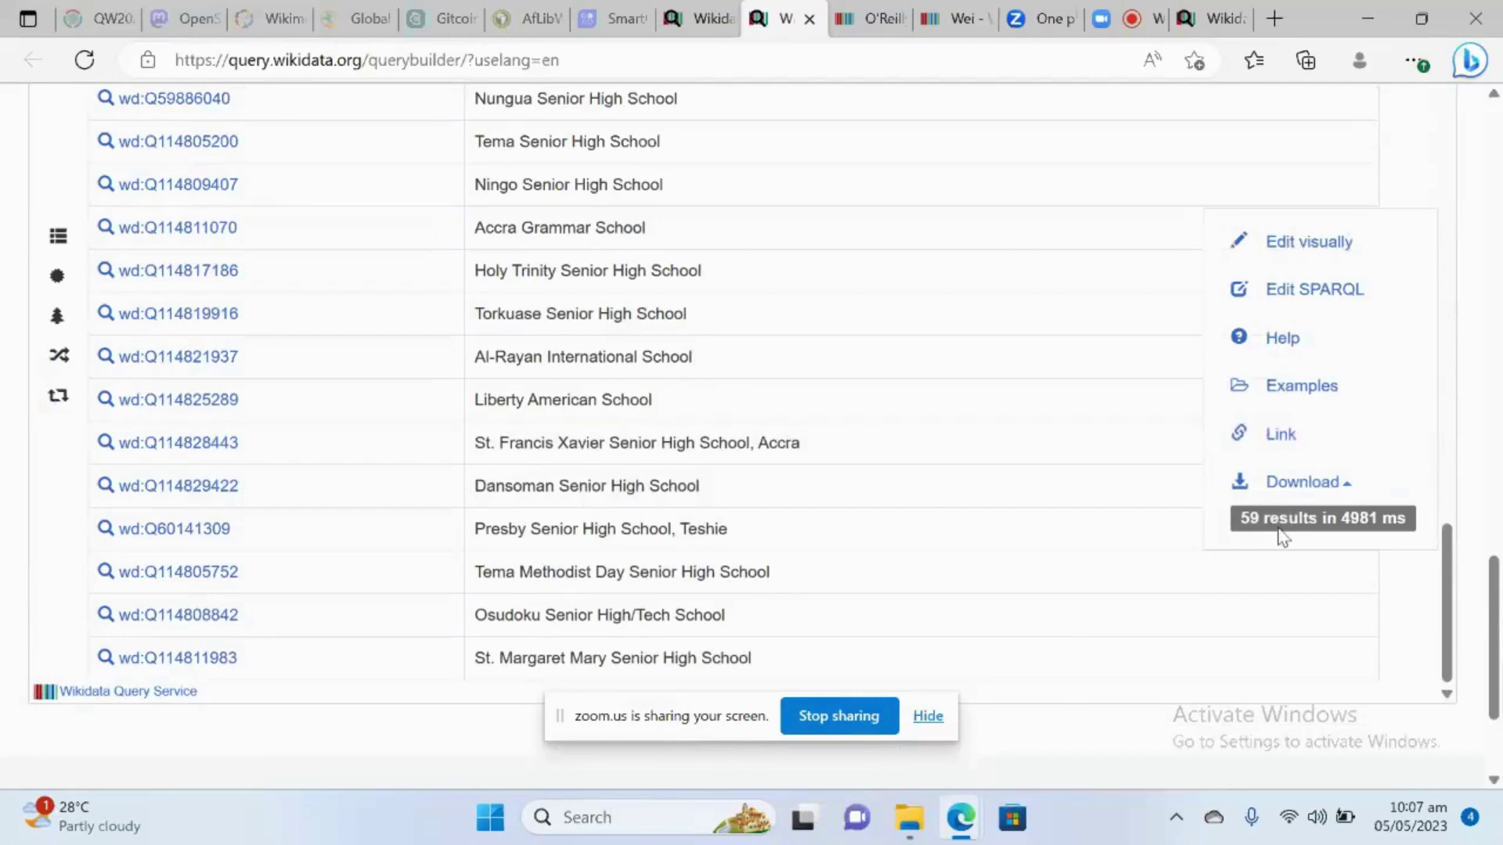
pyautogui.scroll(7, 913, 325)
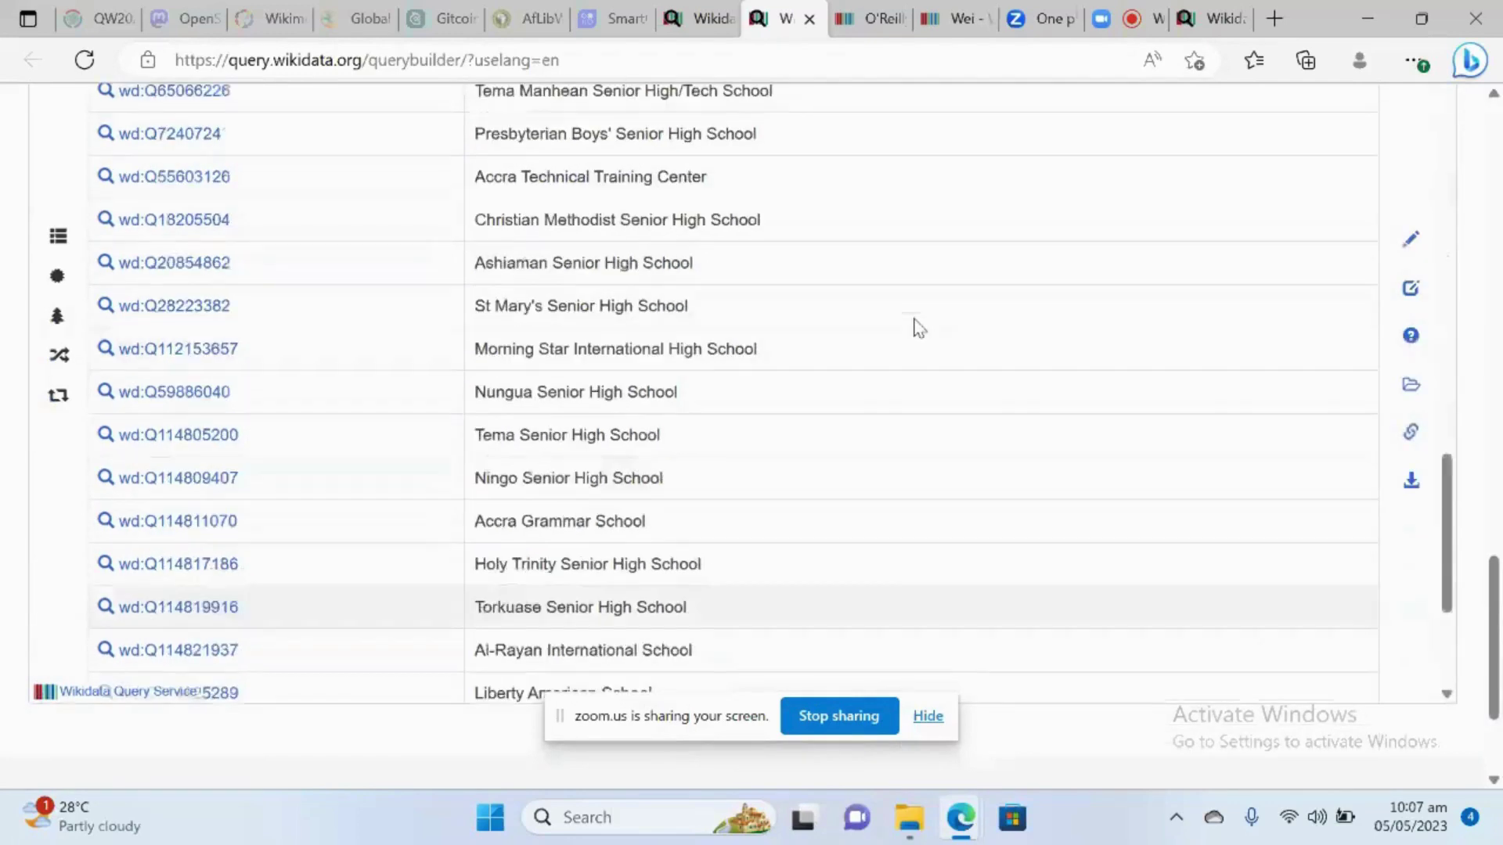
pyautogui.scroll(20, 919, 327)
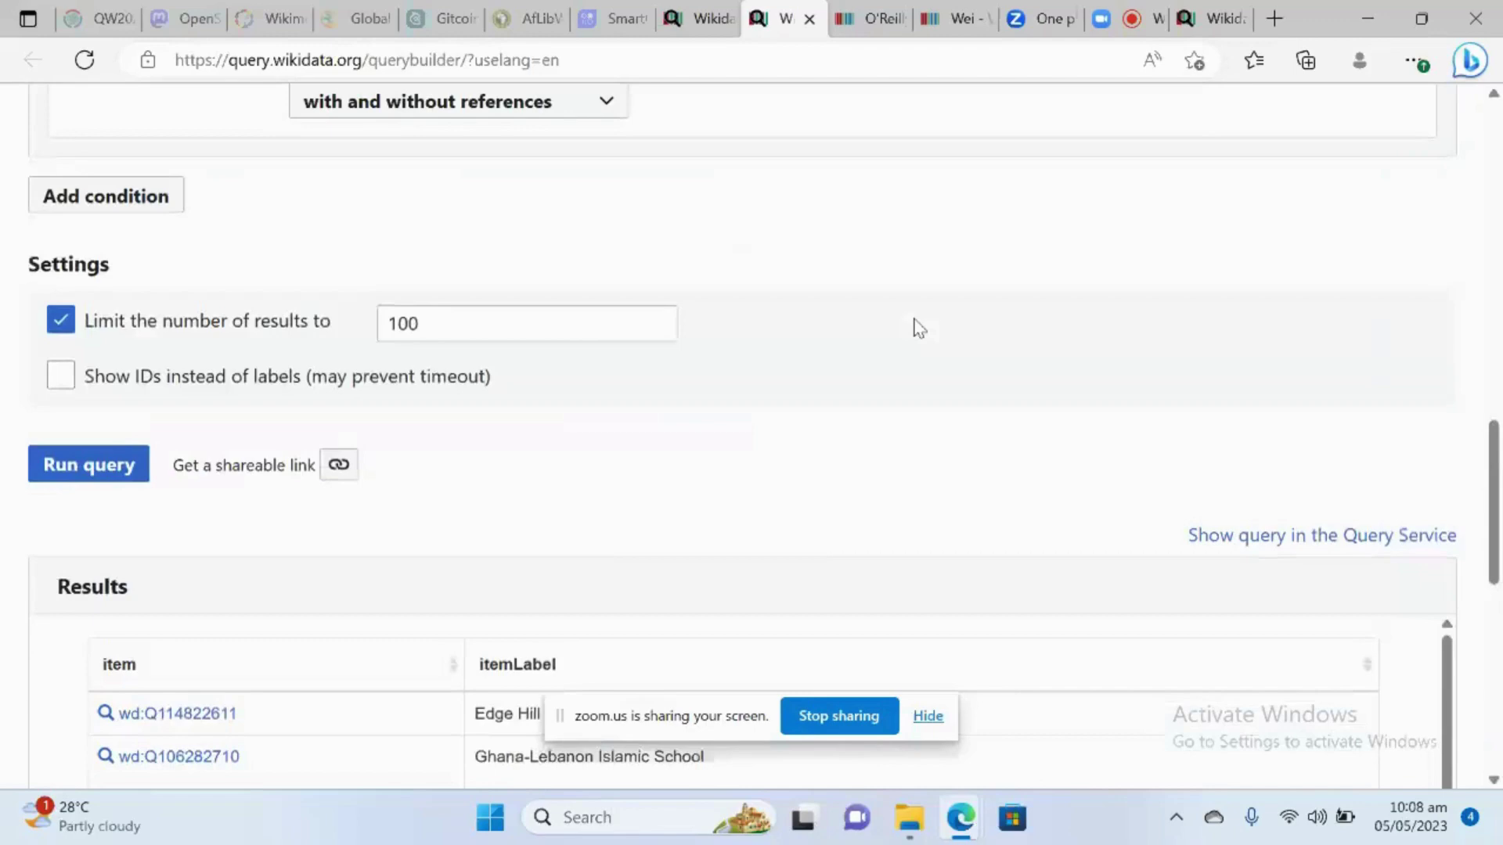
pyautogui.scroll(-2, 918, 327)
pyautogui.scroll(1, 914, 326)
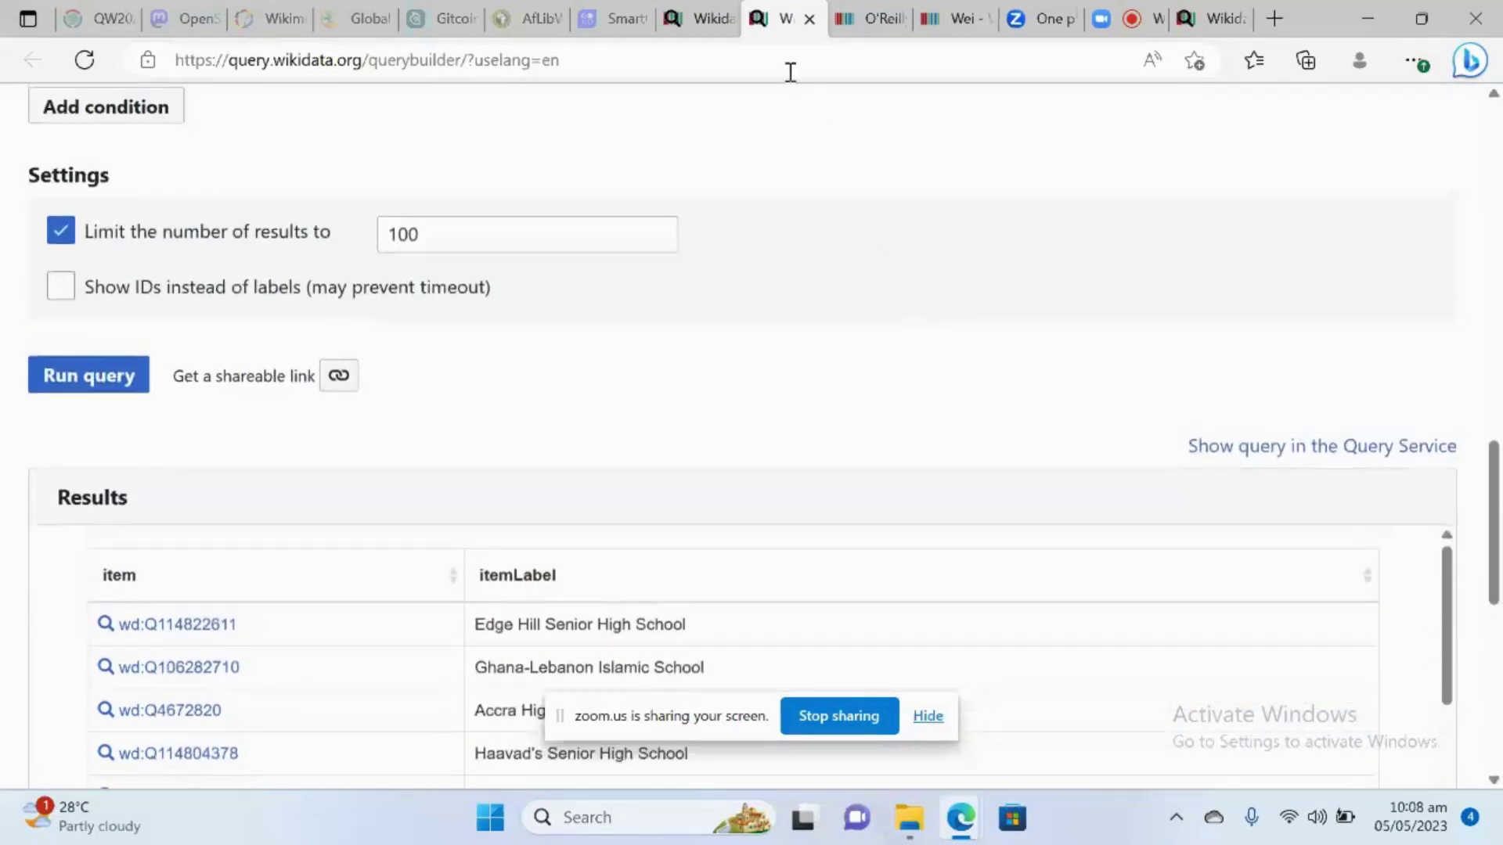